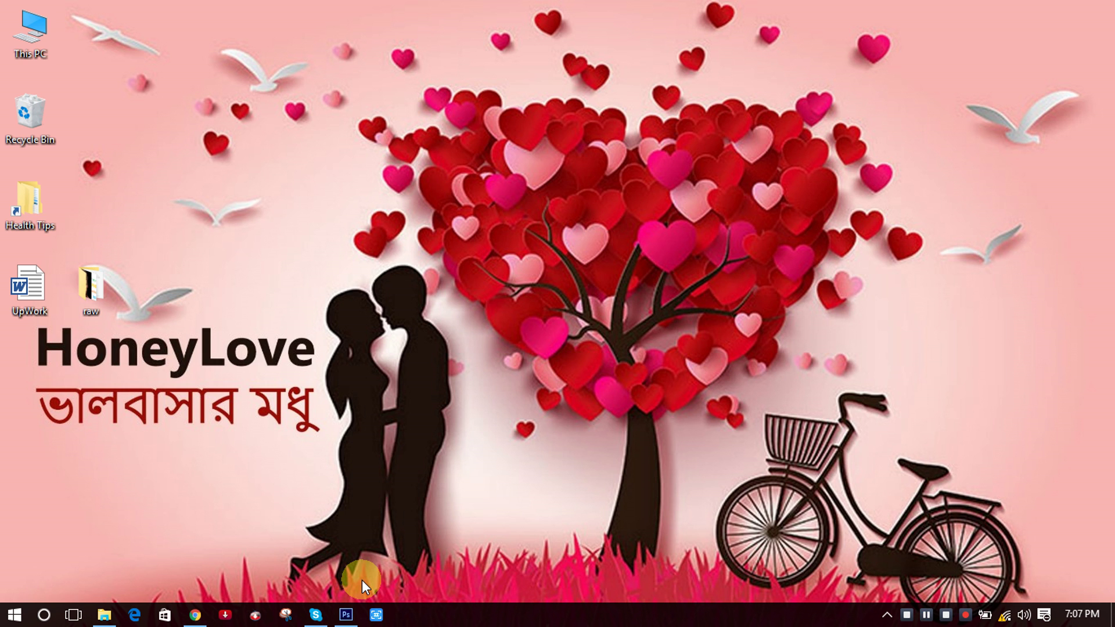
Switch to Photoshop and inspect the skin on the woman's face, neck and shoulder in the JZ__5425.CR2 portrait.
click(344, 617)
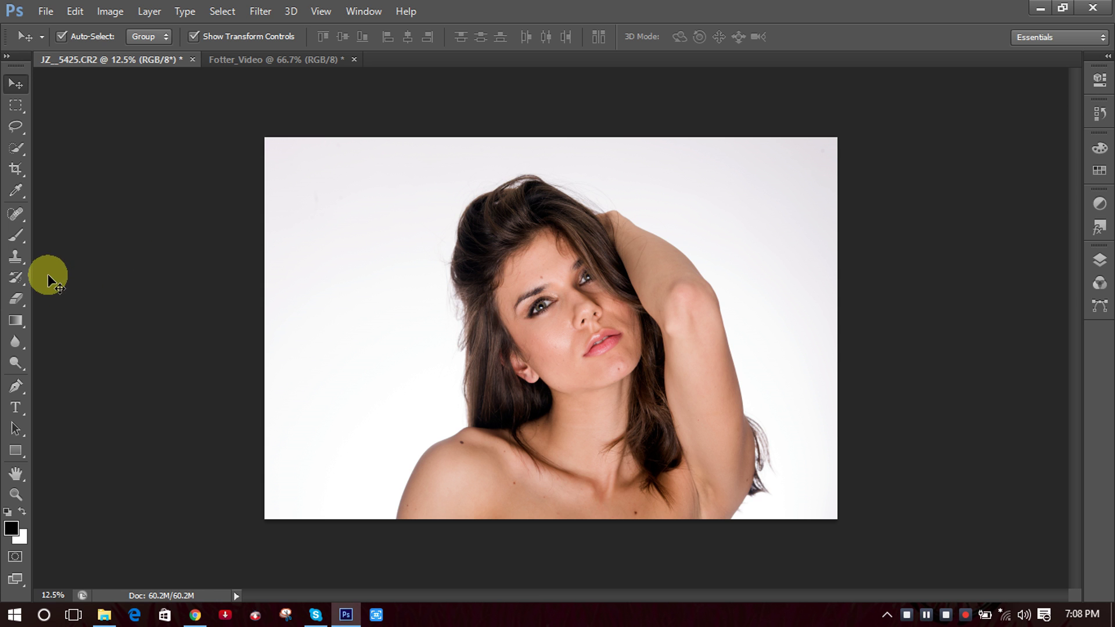
click(13, 86)
click(533, 437)
click(552, 450)
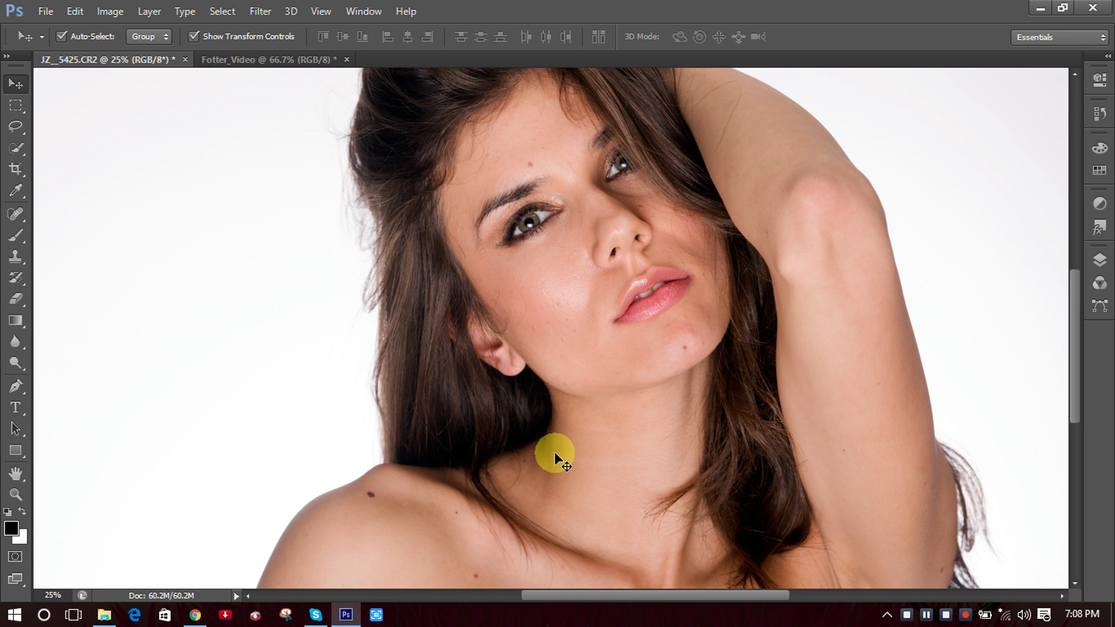
scroll(552, 442, down, 3)
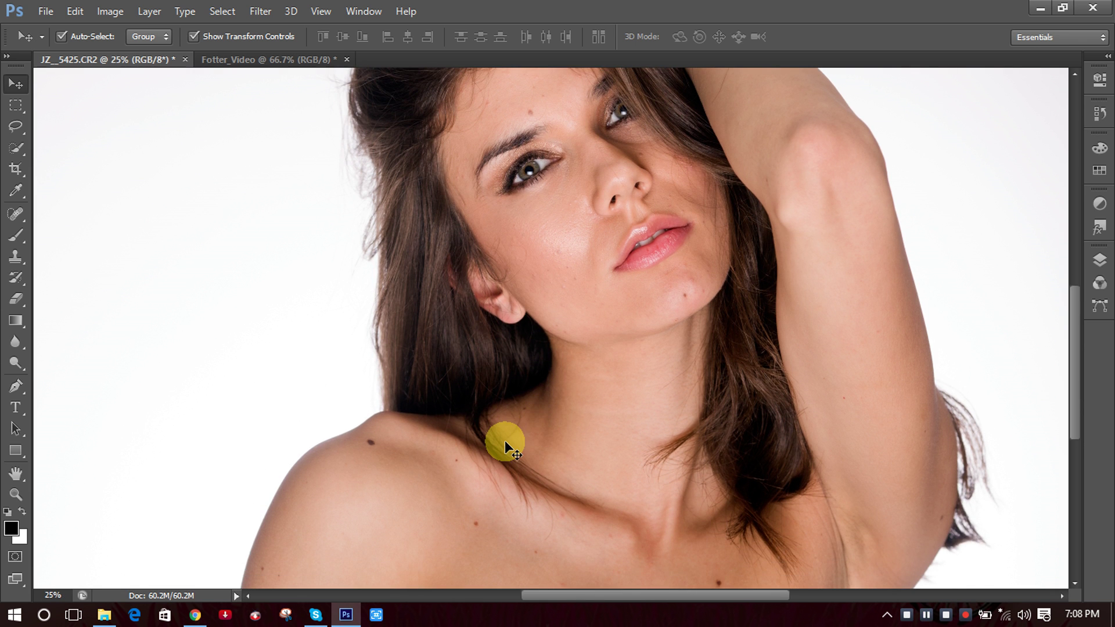
click(511, 456)
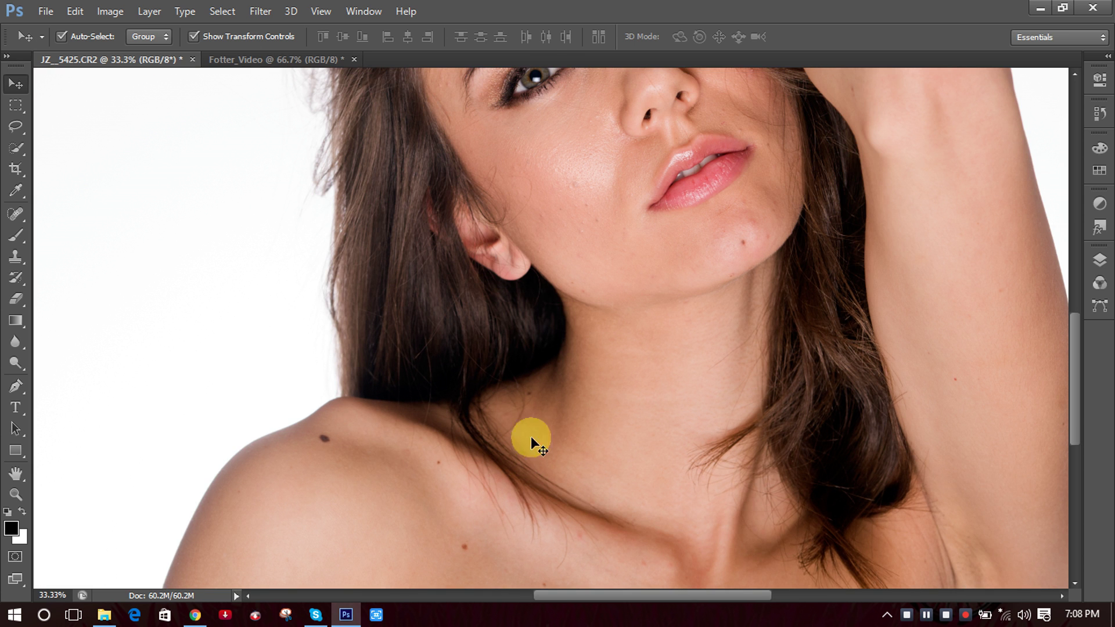
scroll(546, 401, up, 3)
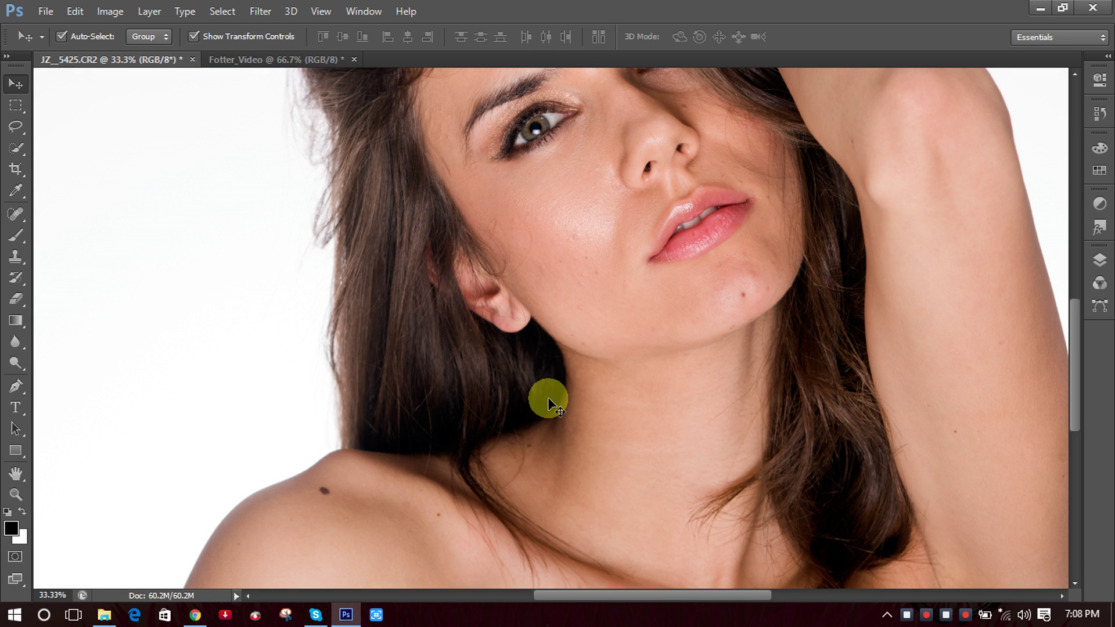
Examine the forehead, cheek and chin up close for moles and blemishes that need retouching.
click(22, 264)
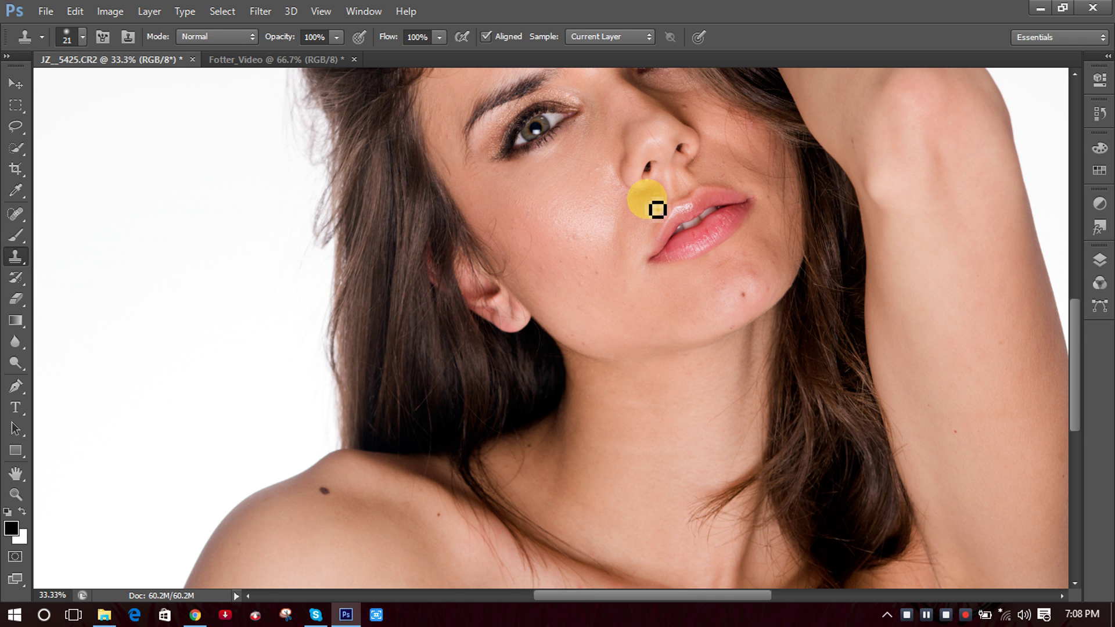
drag(647, 259, 511, 476)
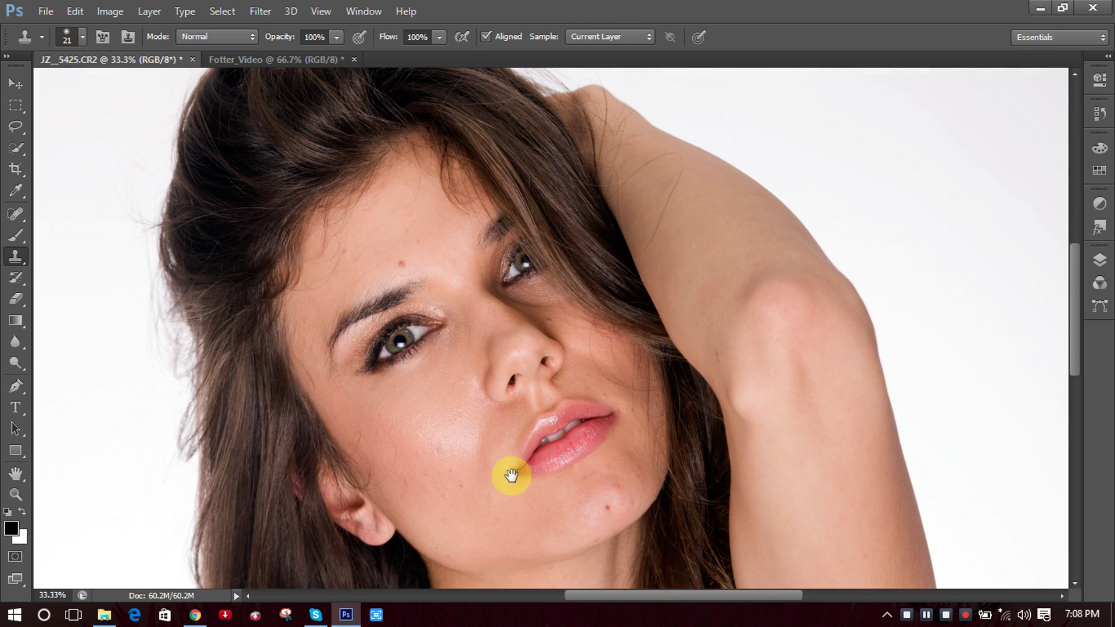
drag(406, 242, 441, 306)
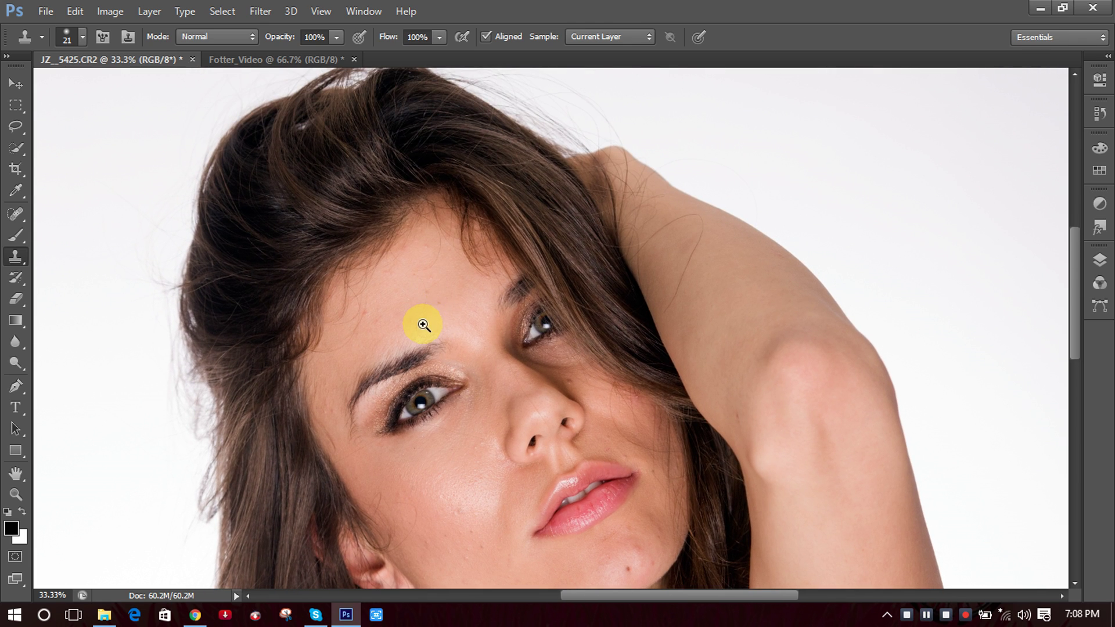
click(423, 326)
click(428, 306)
click(428, 306)
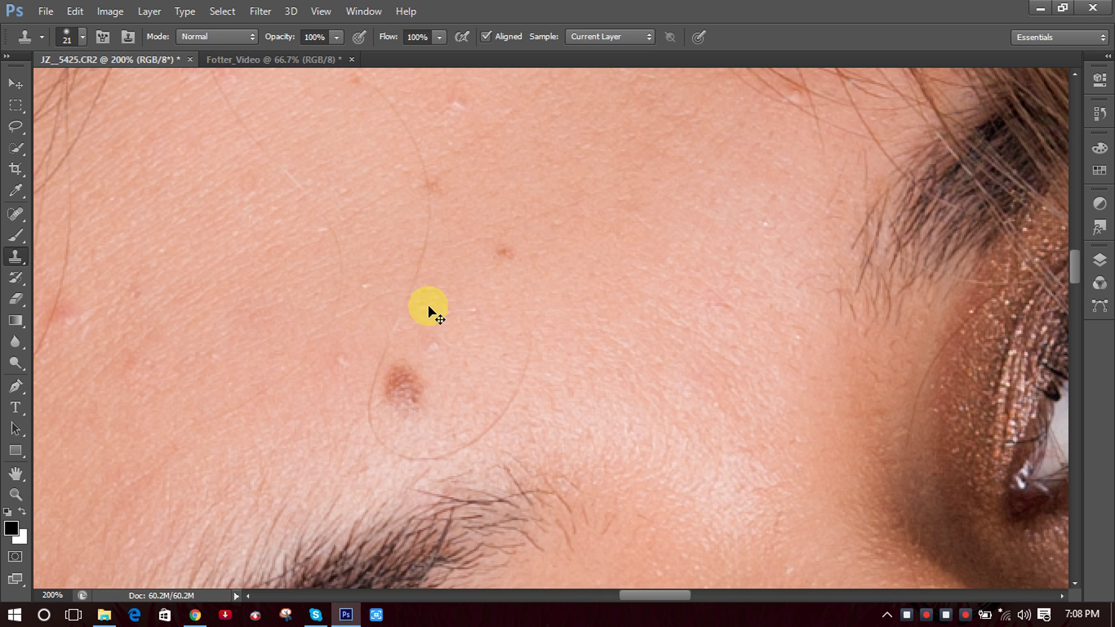
key(ctrl+minus)
key(ctrl+minus)
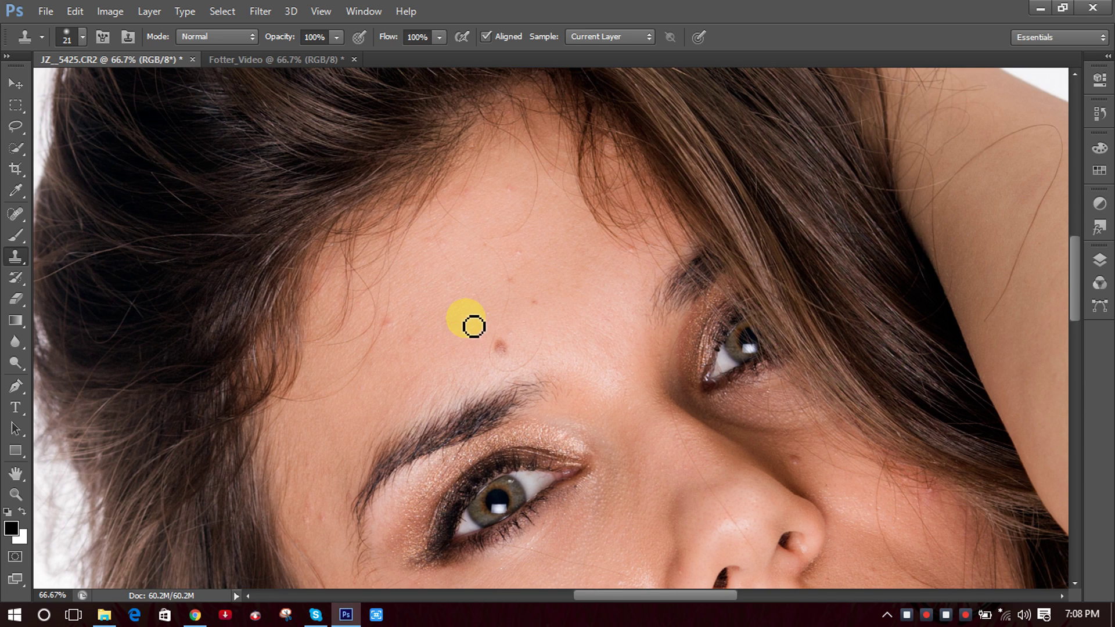
drag(581, 481, 505, 120)
mouse_move(558, 269)
mouse_down()
mouse_move(528, 319)
mouse_move(409, 260)
mouse_move(388, 291)
mouse_move(389, 281)
mouse_move(508, 292)
mouse_move(523, 269)
mouse_move(515, 219)
mouse_move(529, 235)
mouse_up()
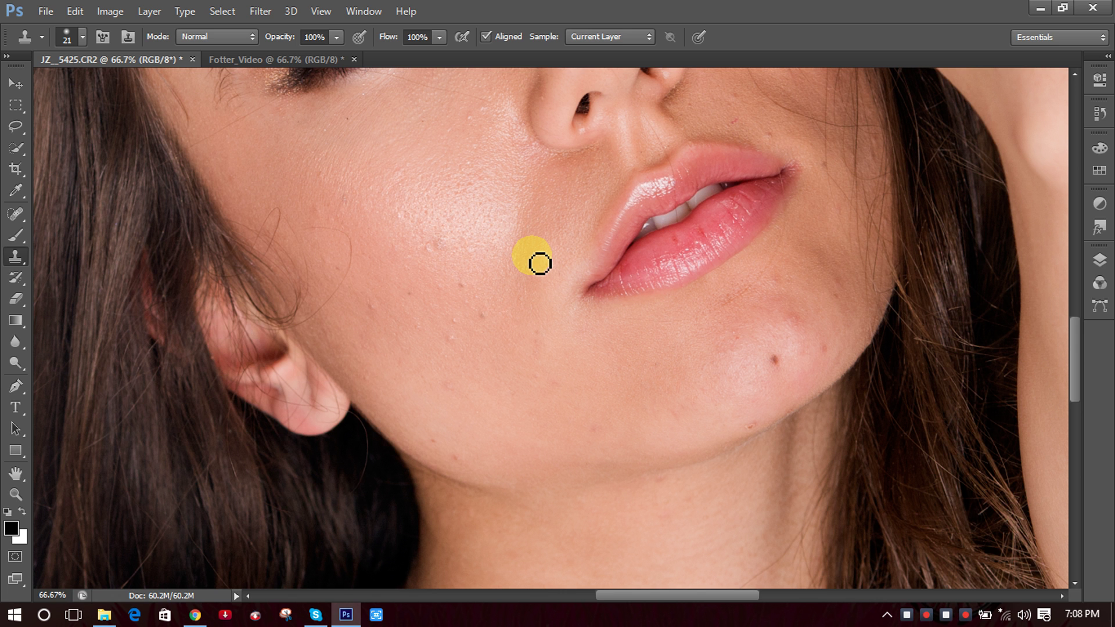
key(ctrl+minus)
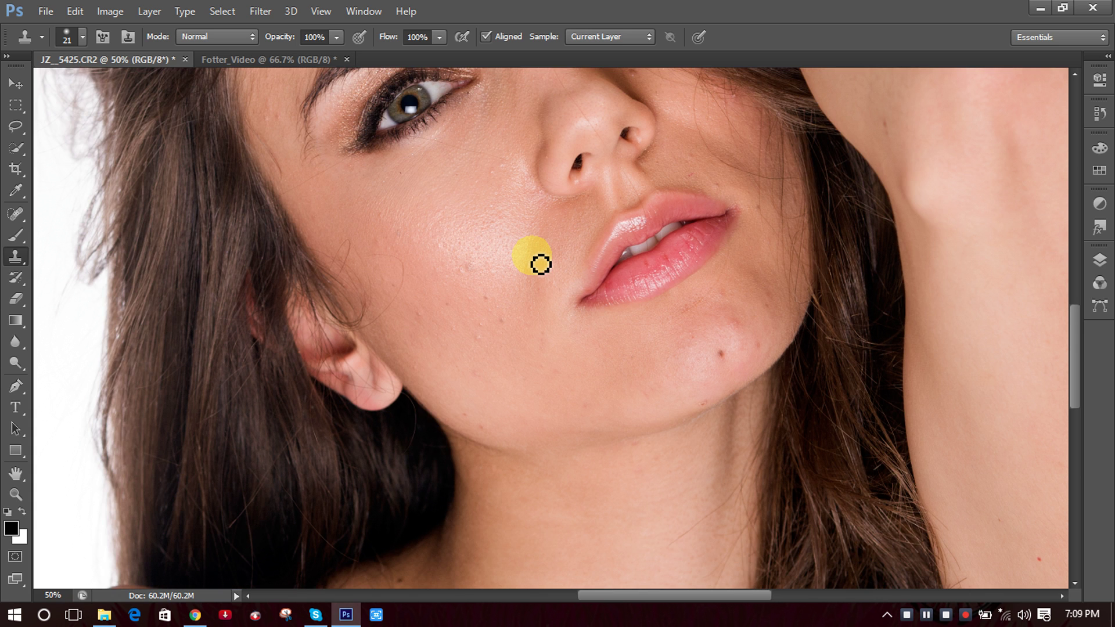
Choose the Clone Stamp Tool with the soft round 21 px brush at 0% hardness for retouching the cheek.
right_click(19, 257)
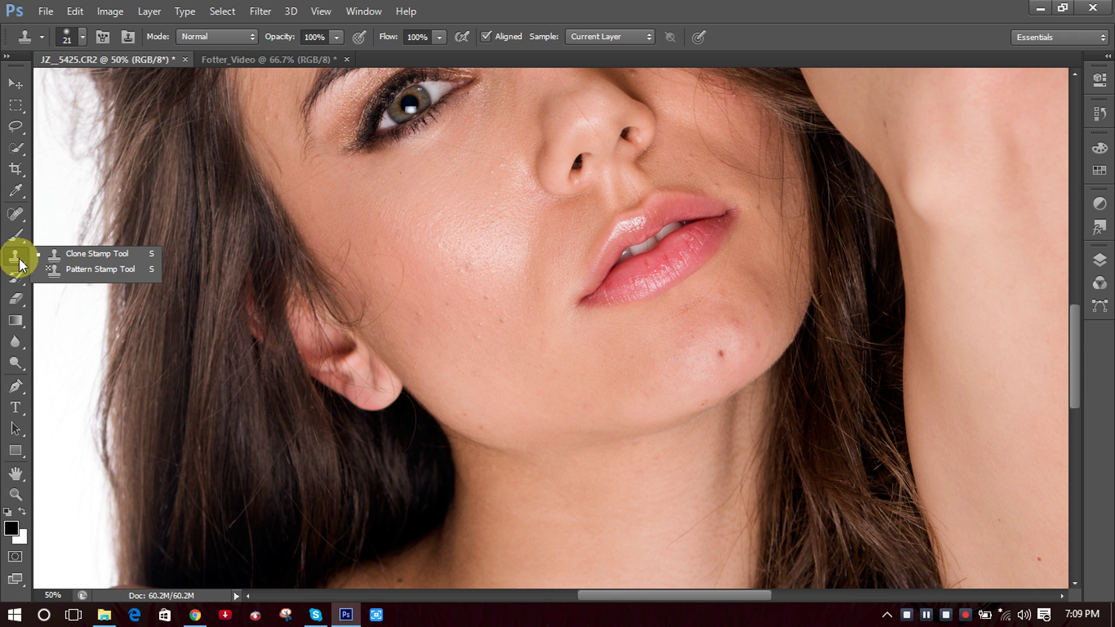
click(104, 254)
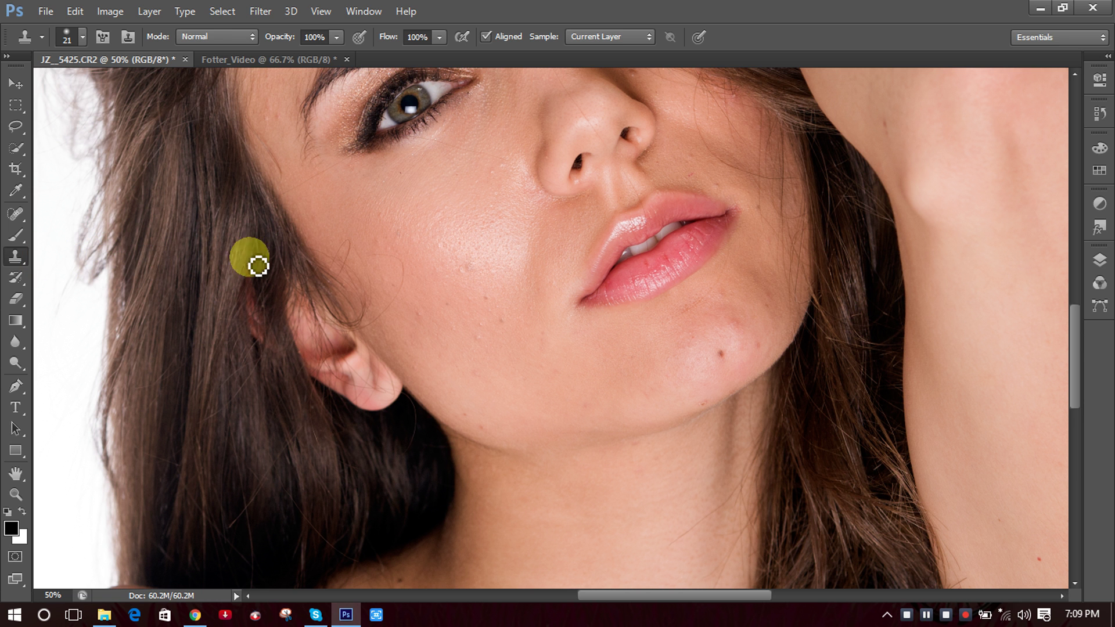
scroll(526, 306, up, 1)
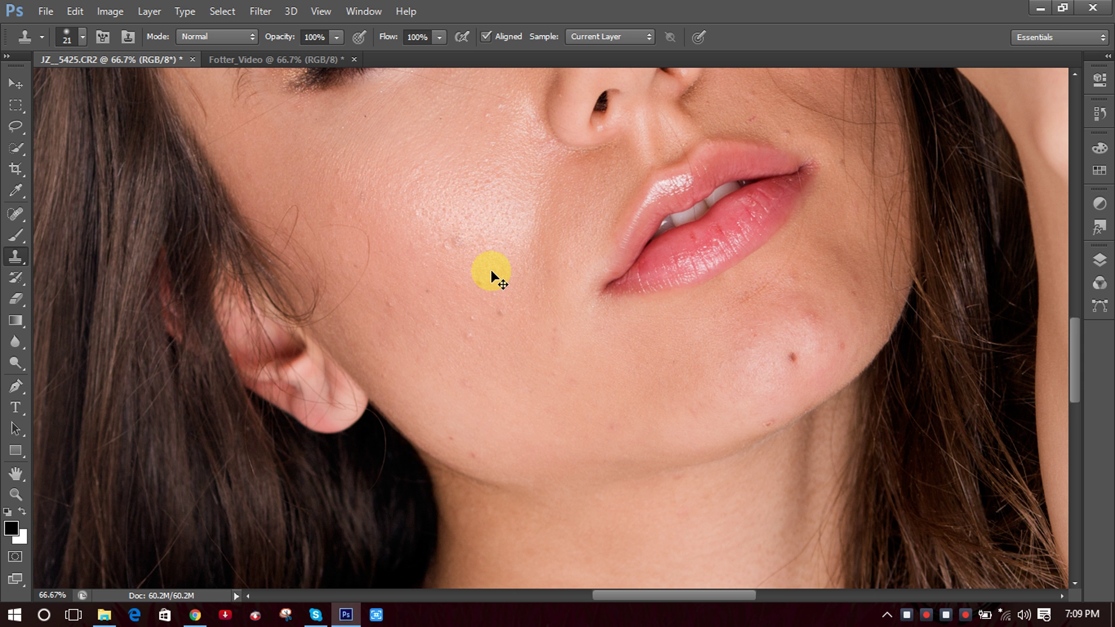
scroll(486, 263, up, 1)
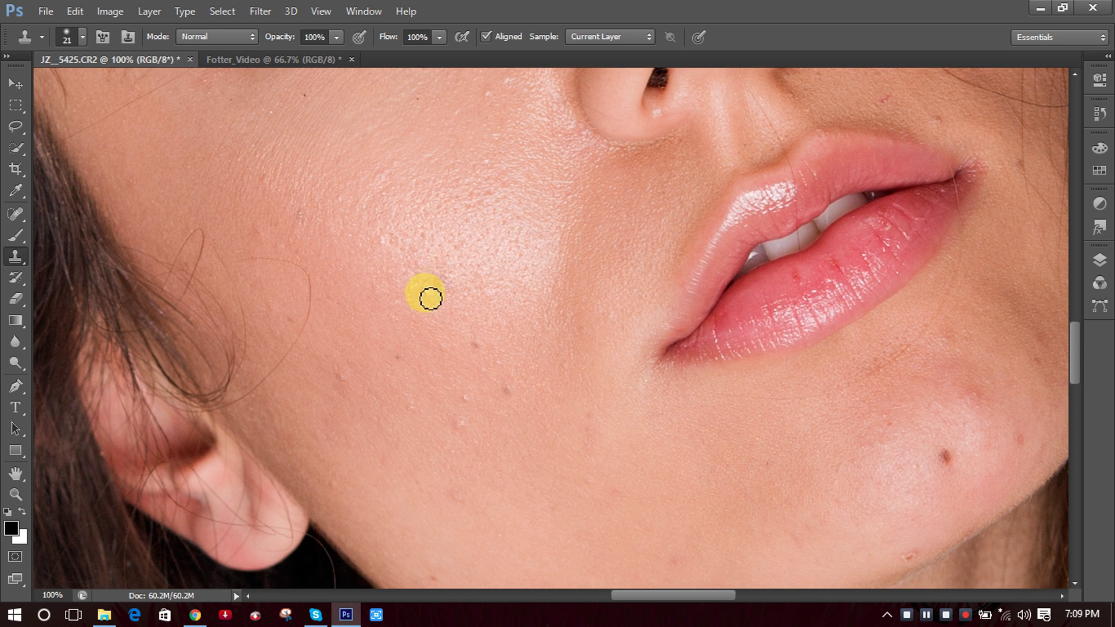
scroll(453, 264, up, 2)
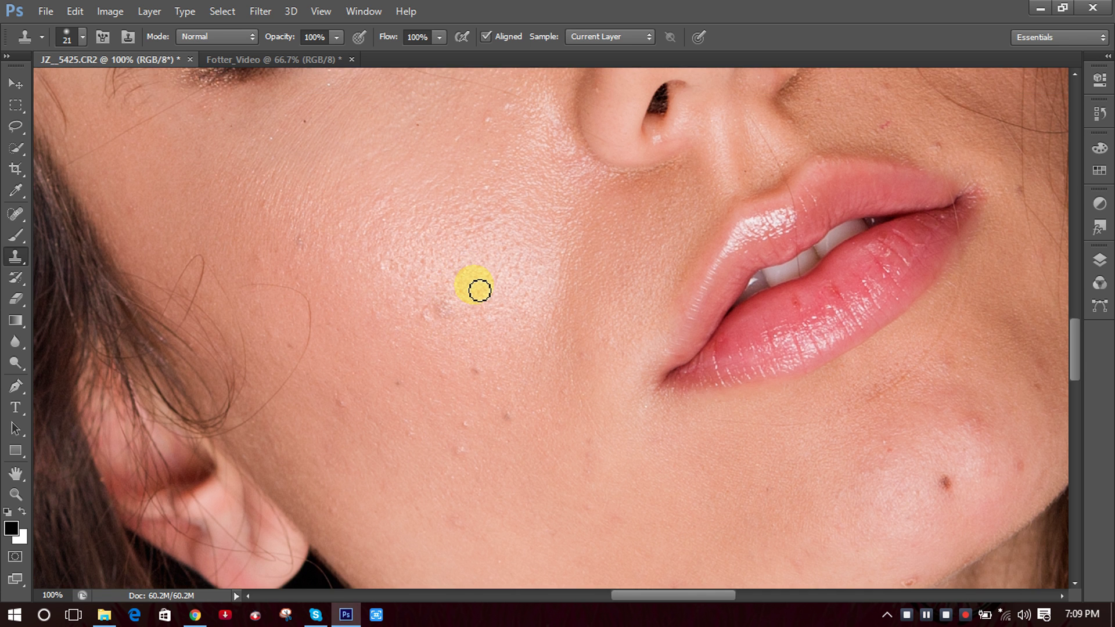
scroll(498, 260, up, 1)
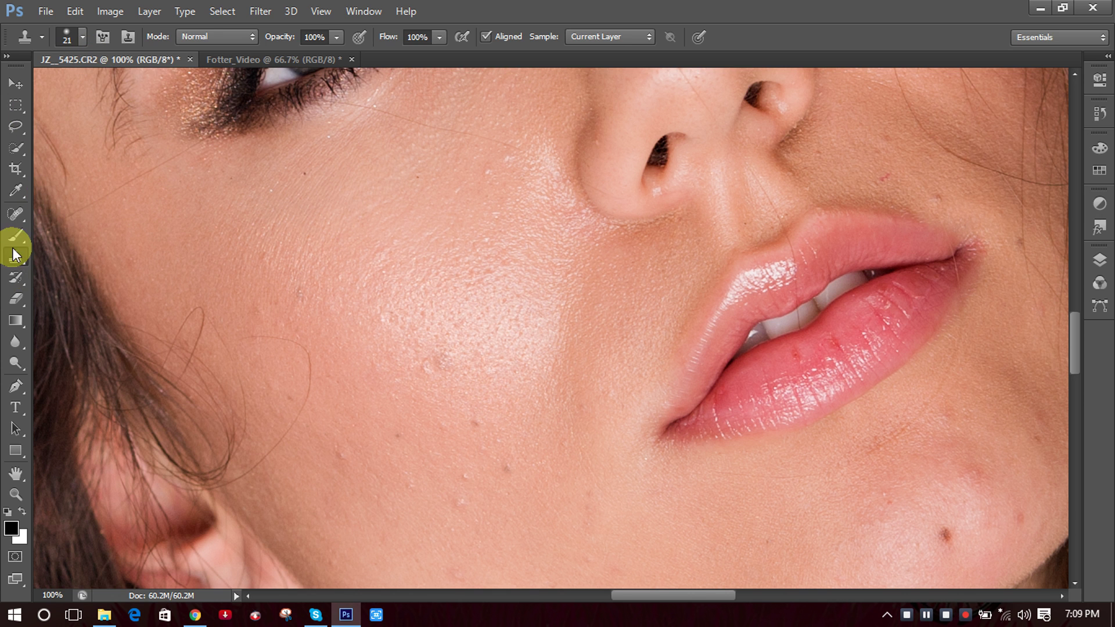
click(82, 37)
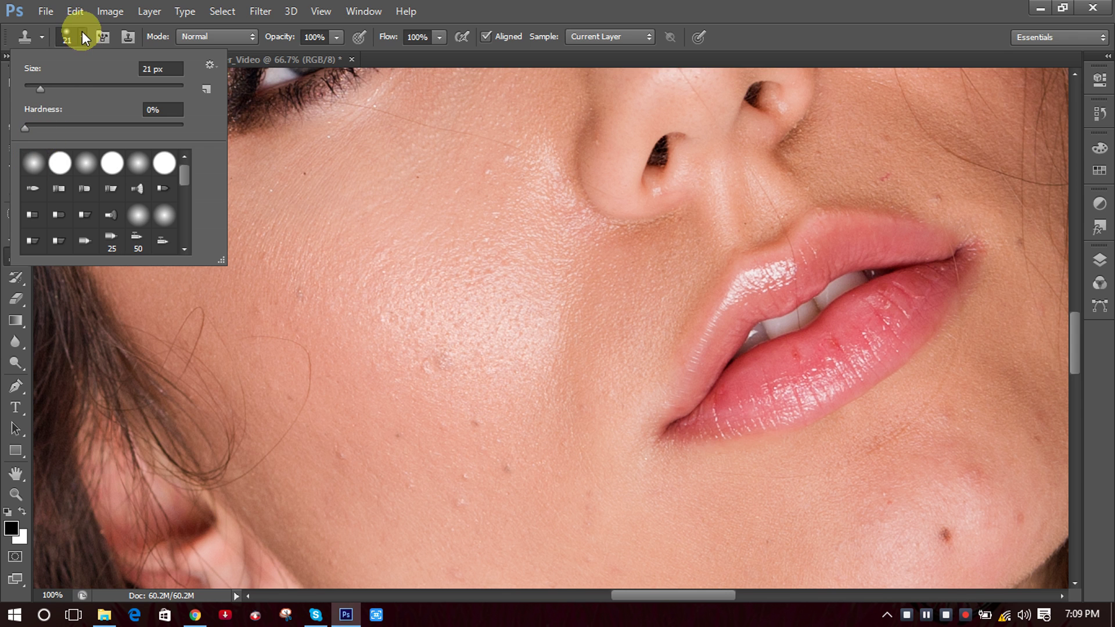
click(34, 166)
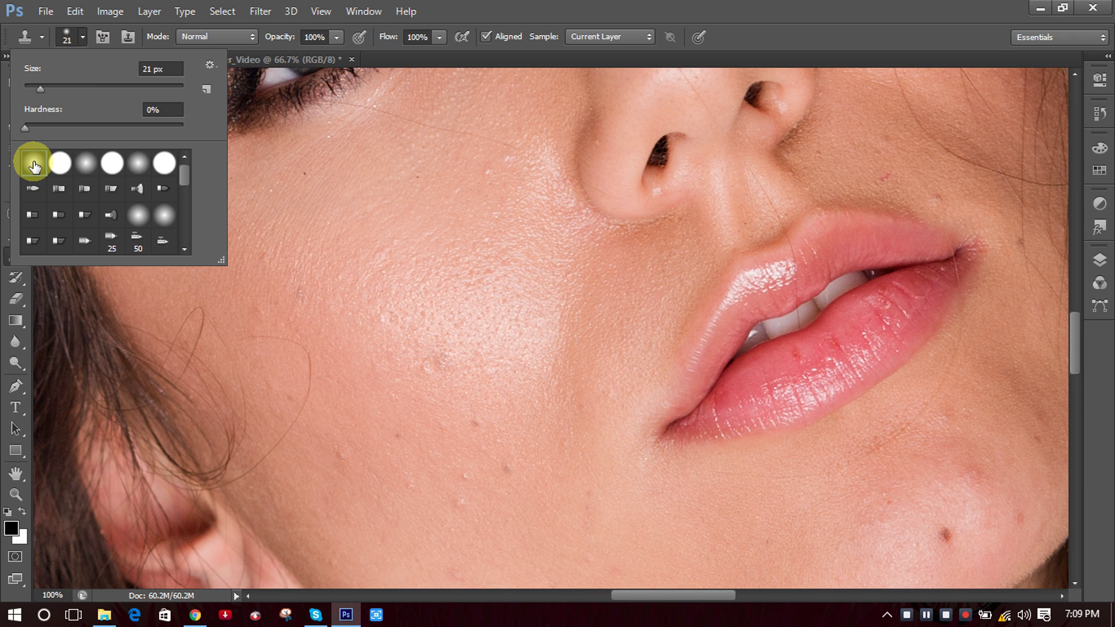
click(472, 9)
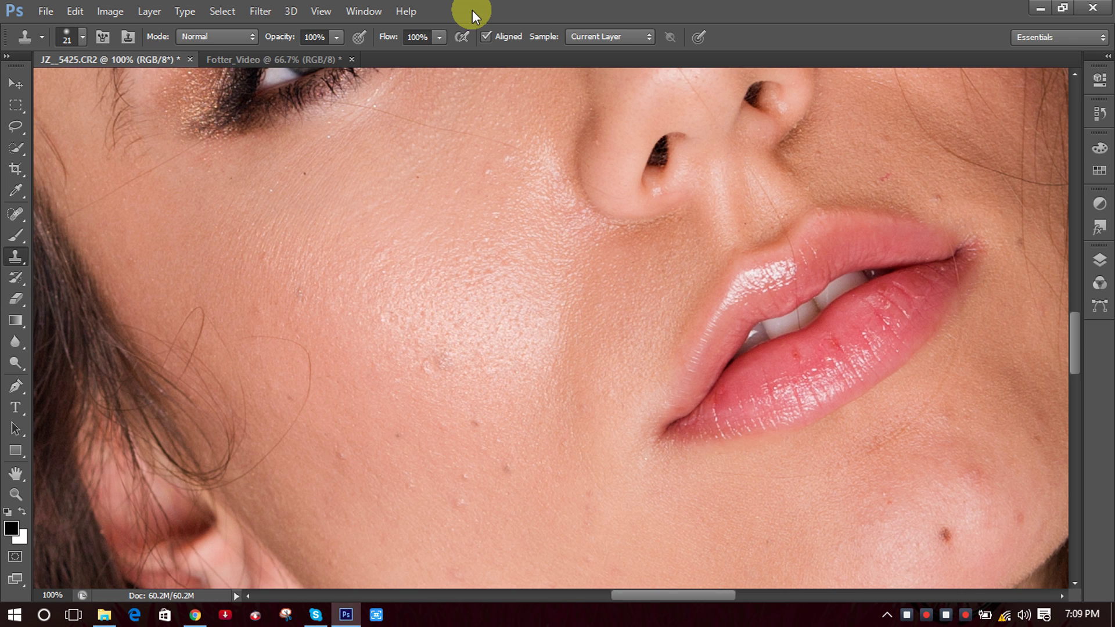
Try out different Clone Stamp brush sizes between 25 and 80 px over the cheek.
key(bracketright)
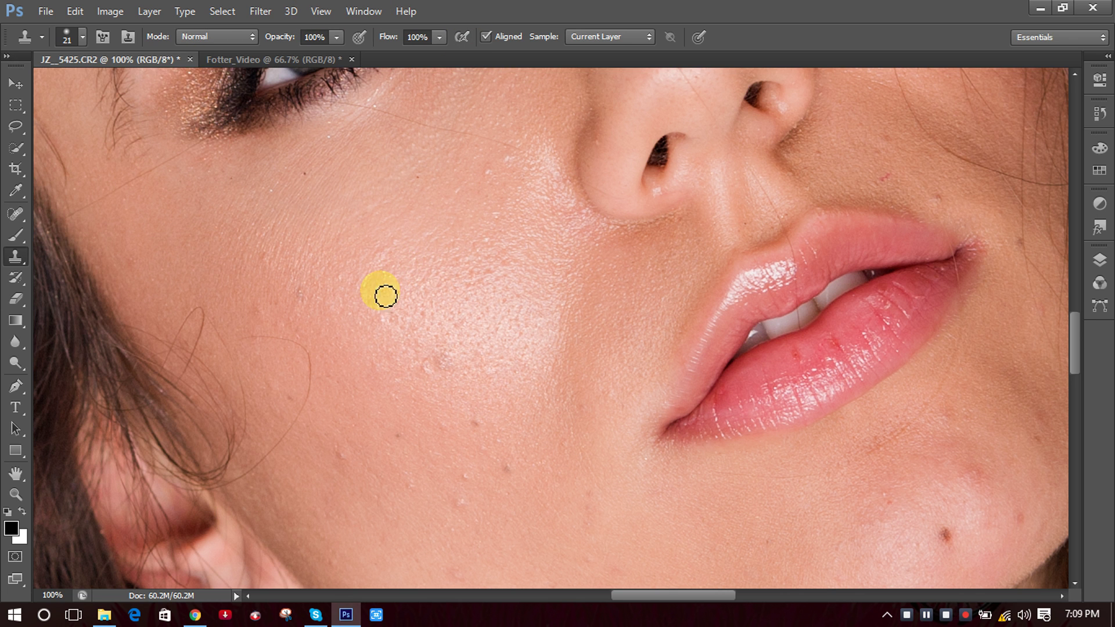
key(bracketright)
key(bracketright)
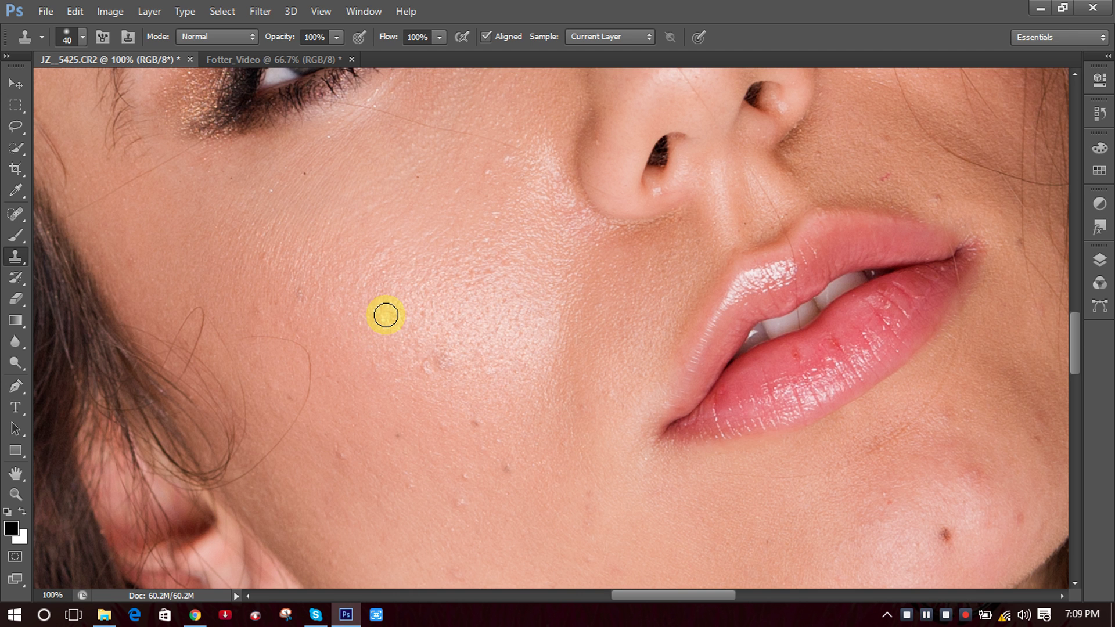
key(bracketright)
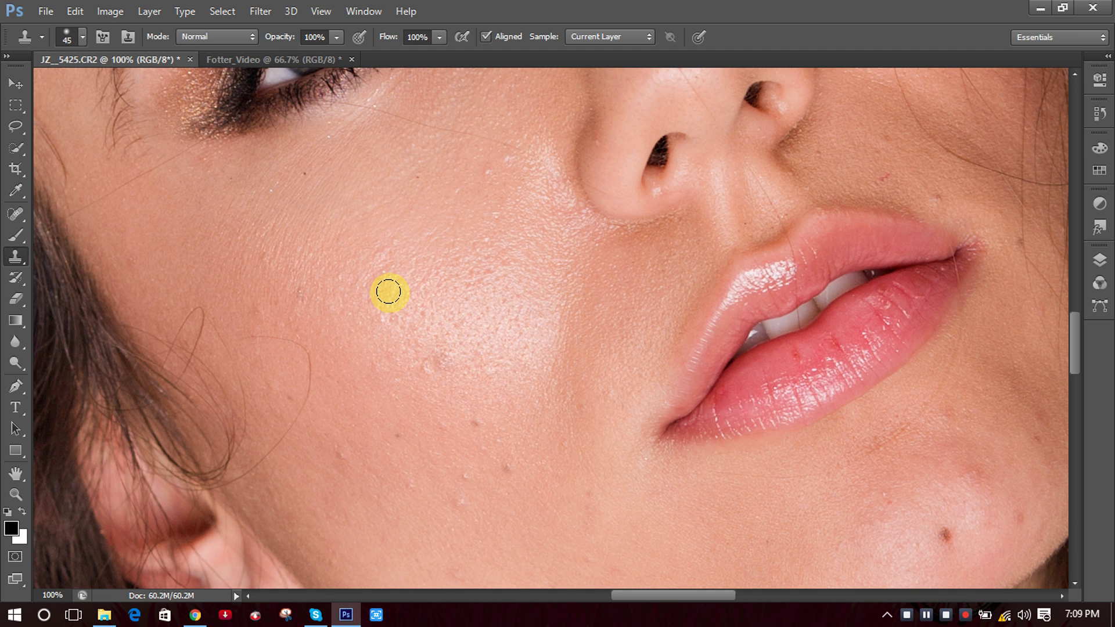
key(bracketright)
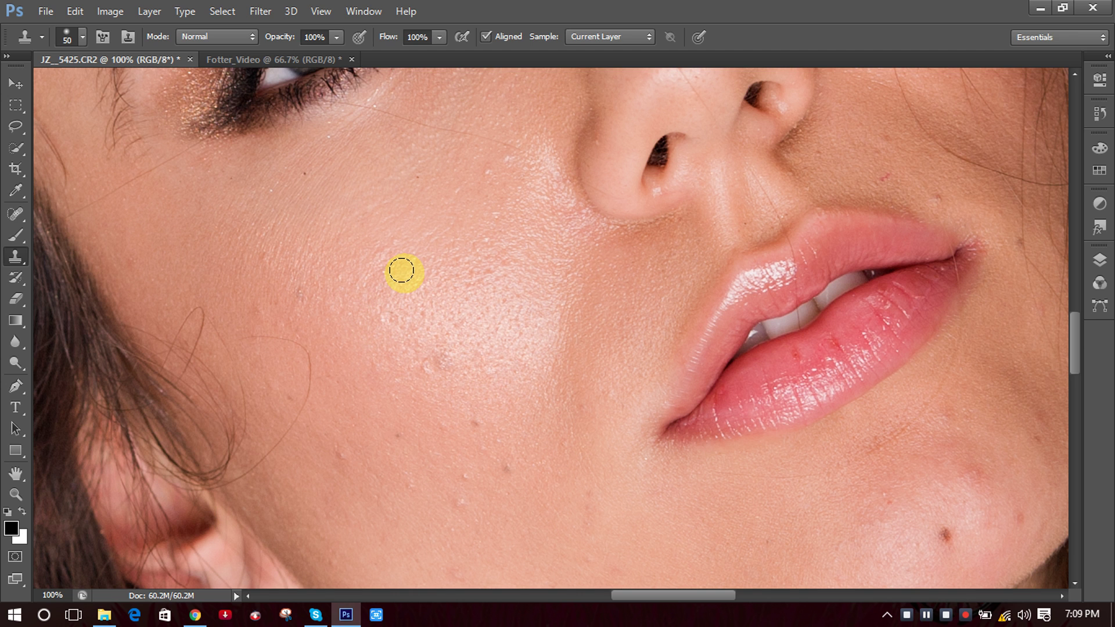
key(bracketright)
key(bracketright)
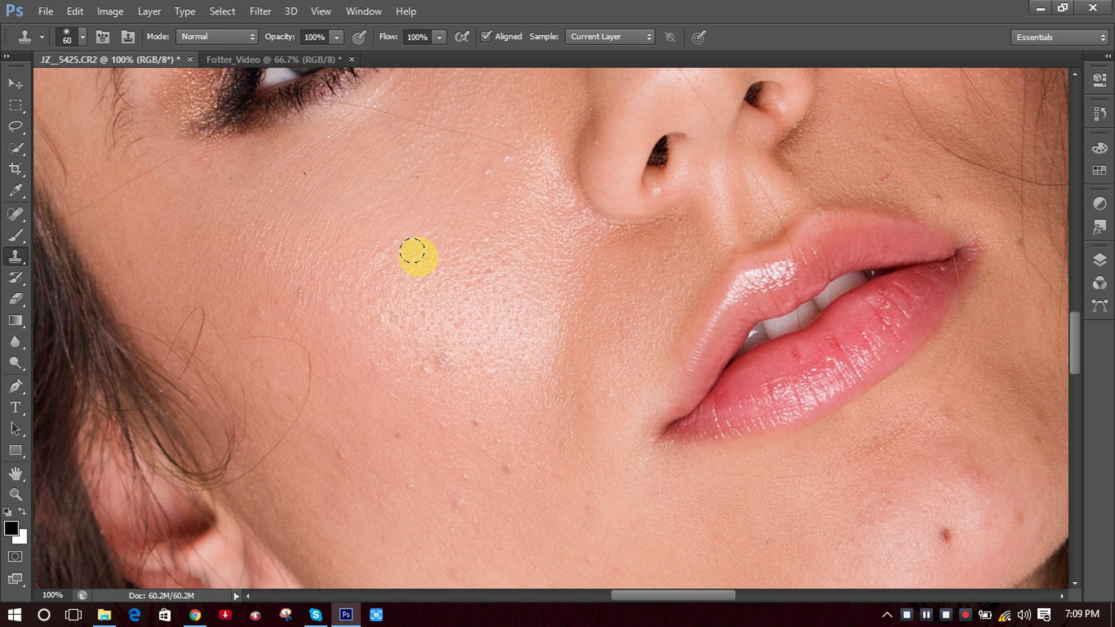
key(bracketleft)
key(bracketleft)
key(bracketright)
key(bracketright)
key(bracketleft)
key(bracketleft)
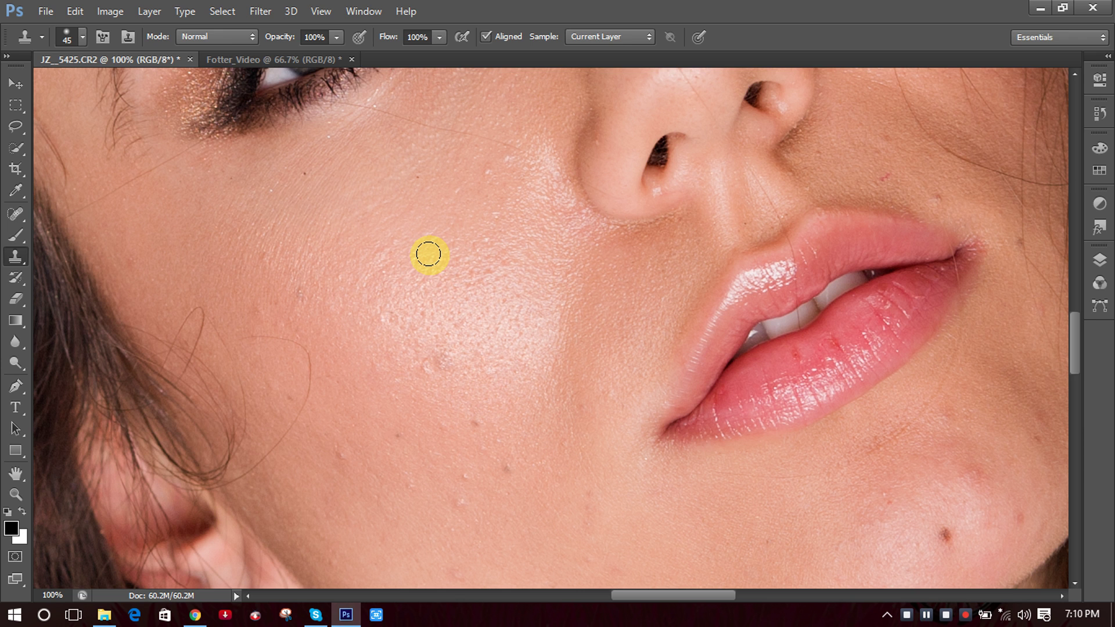
key(bracketright)
key(bracketright)
key(bracketleft)
key(bracketleft)
key(bracketleft)
key(bracketleft)
key(bracketleft)
key(bracketleft)
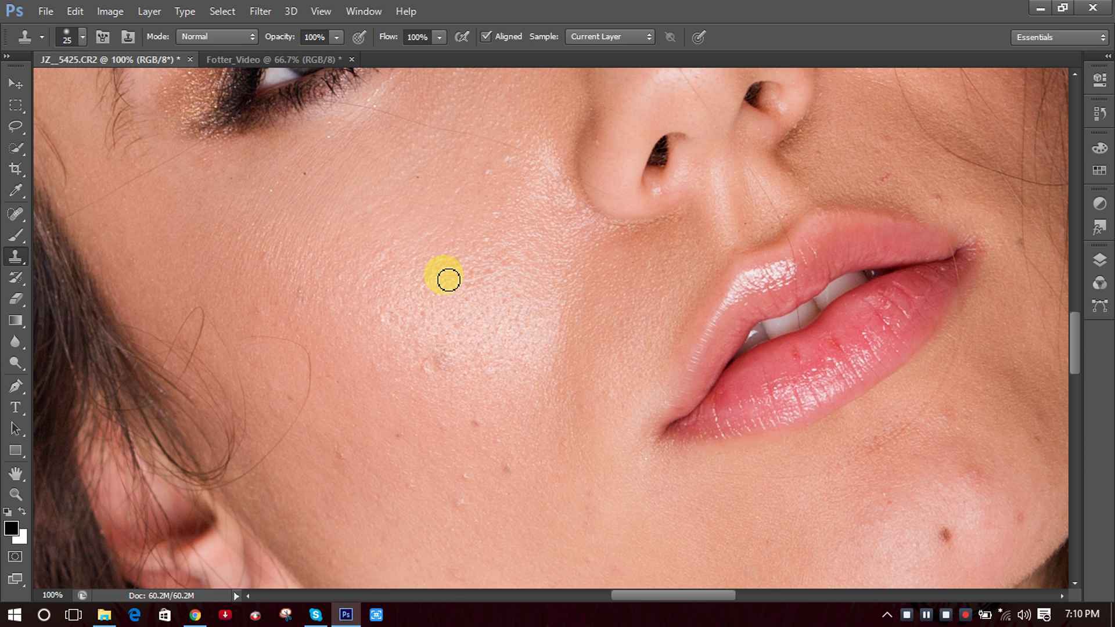
key(bracketright)
key(bracketright)
key(bracketright)
key(bracketright)
key(bracketright)
key(bracketright)
key(bracketright)
key(bracketright)
scroll(435, 262, up, 2)
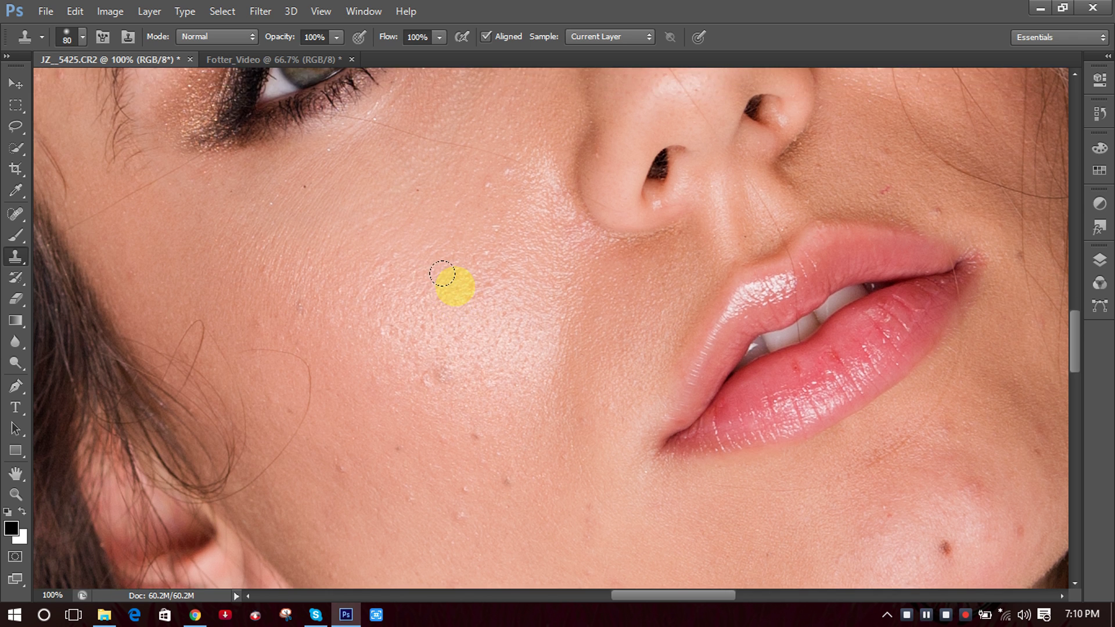
Reduce the Clone Stamp brush size to 35 px for the small cheek blemishes and check the brush settings.
key(bracketleft)
key(bracketleft)
key(bracketleft)
scroll(463, 323, down, 5)
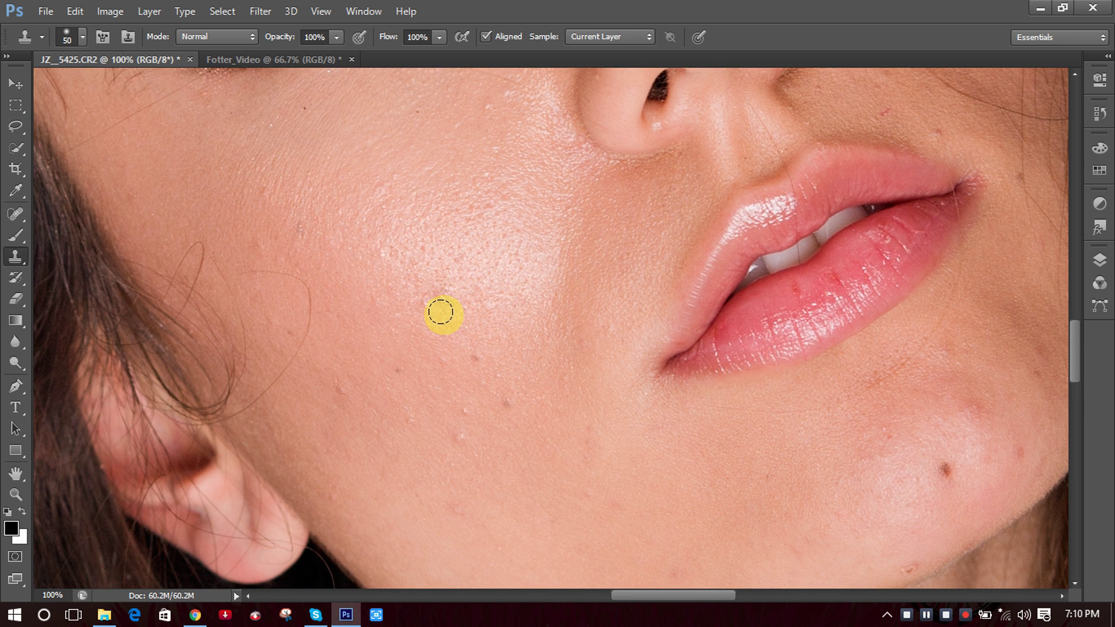
scroll(439, 308, up, 1)
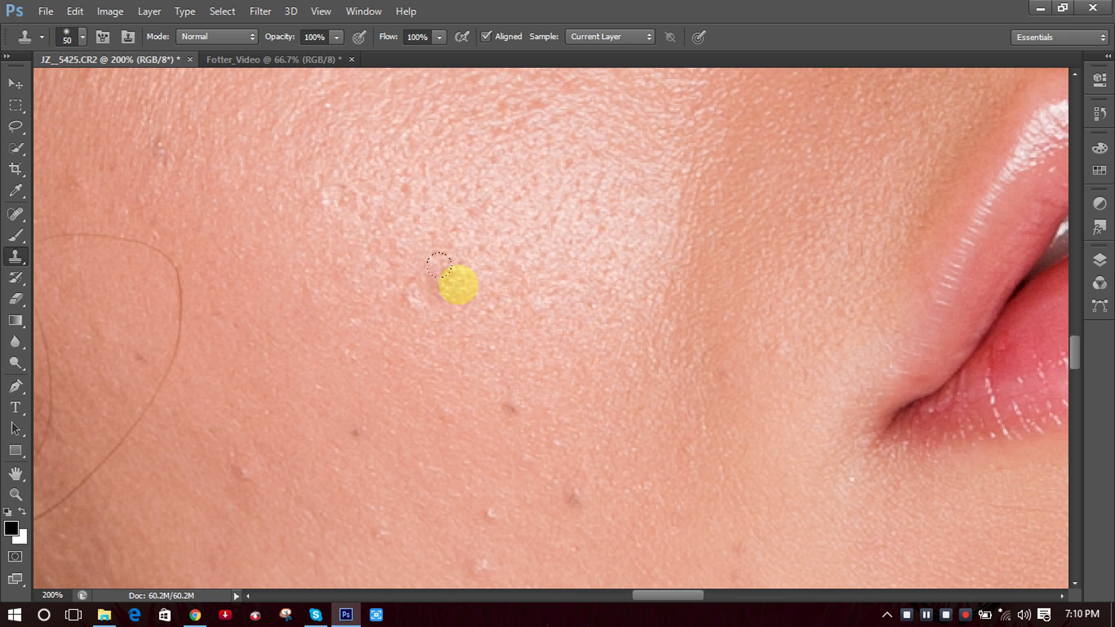
key(bracketleft)
key(bracketleft)
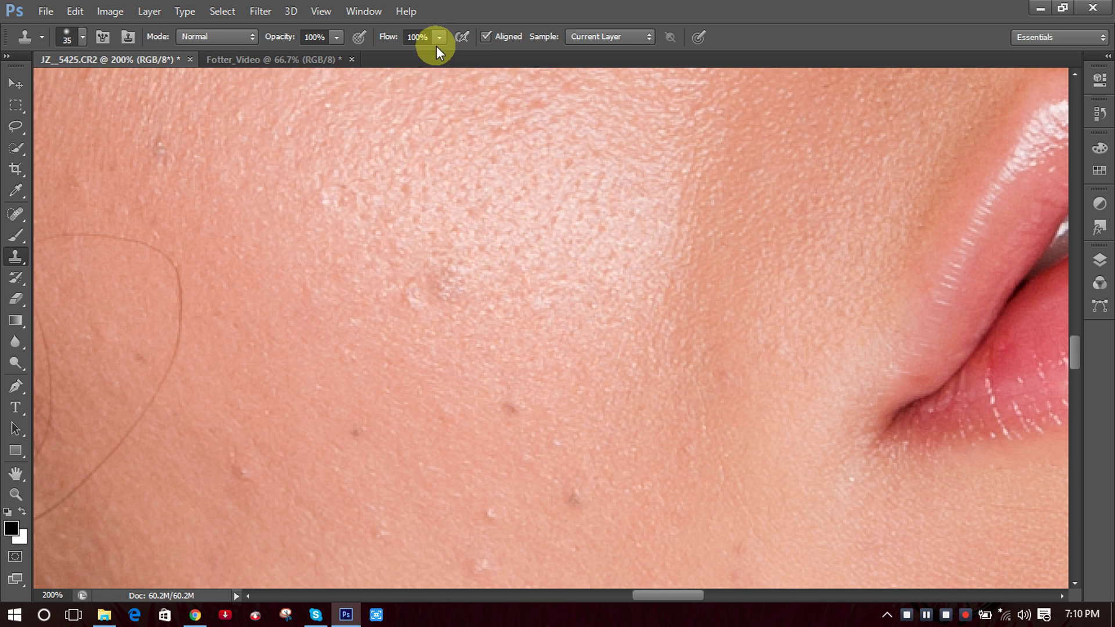
click(82, 37)
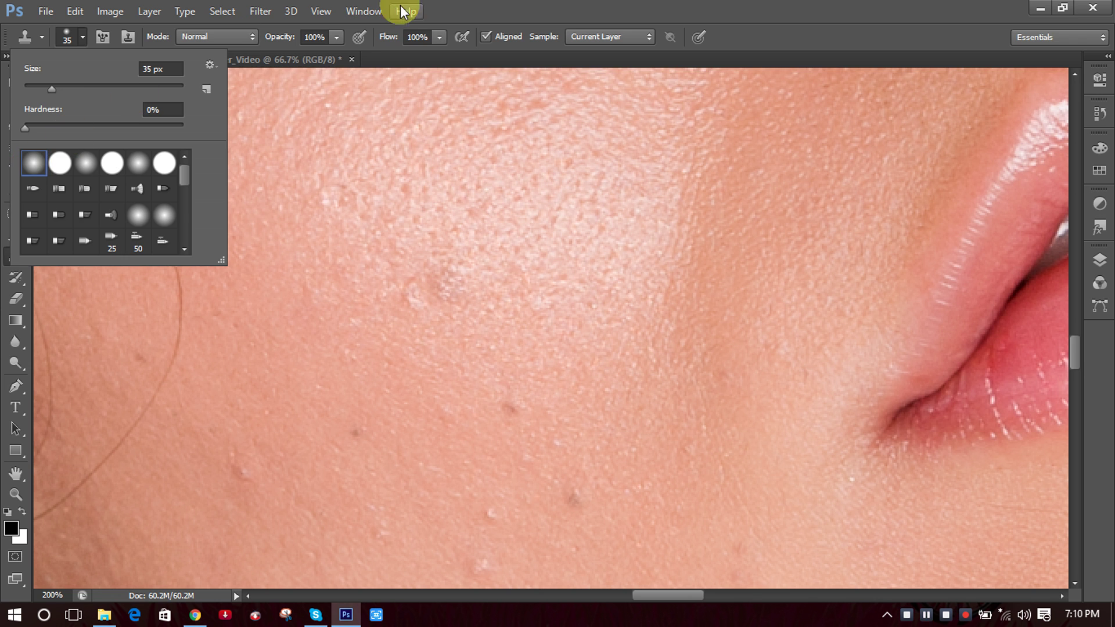
click(472, 23)
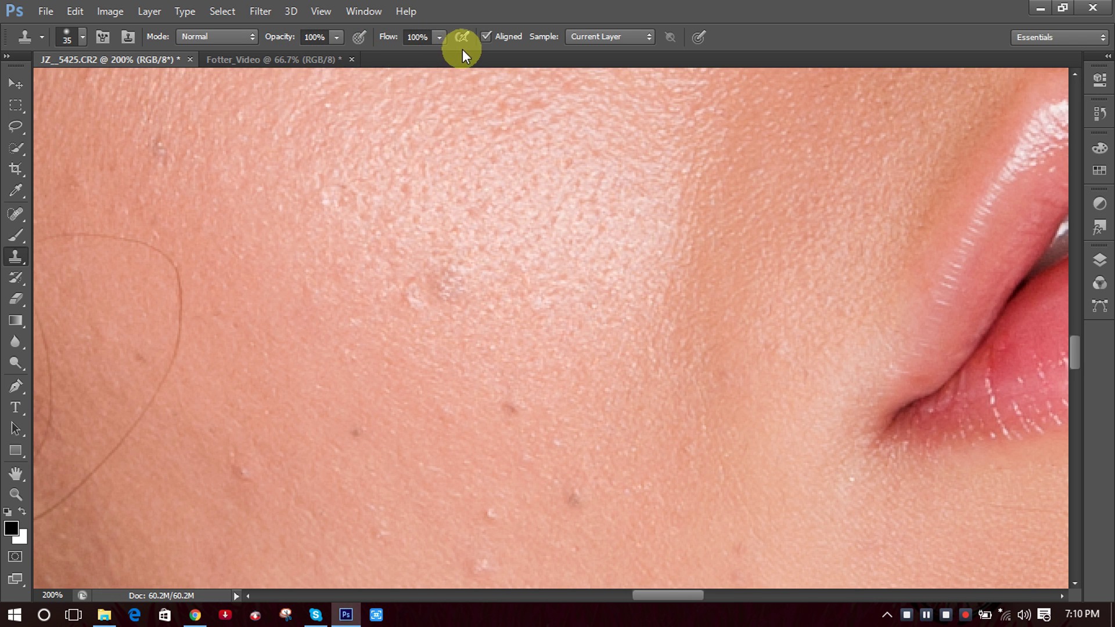
Set the Clone Stamp flow to 85% for retouching the blemishes on the cheek.
click(441, 37)
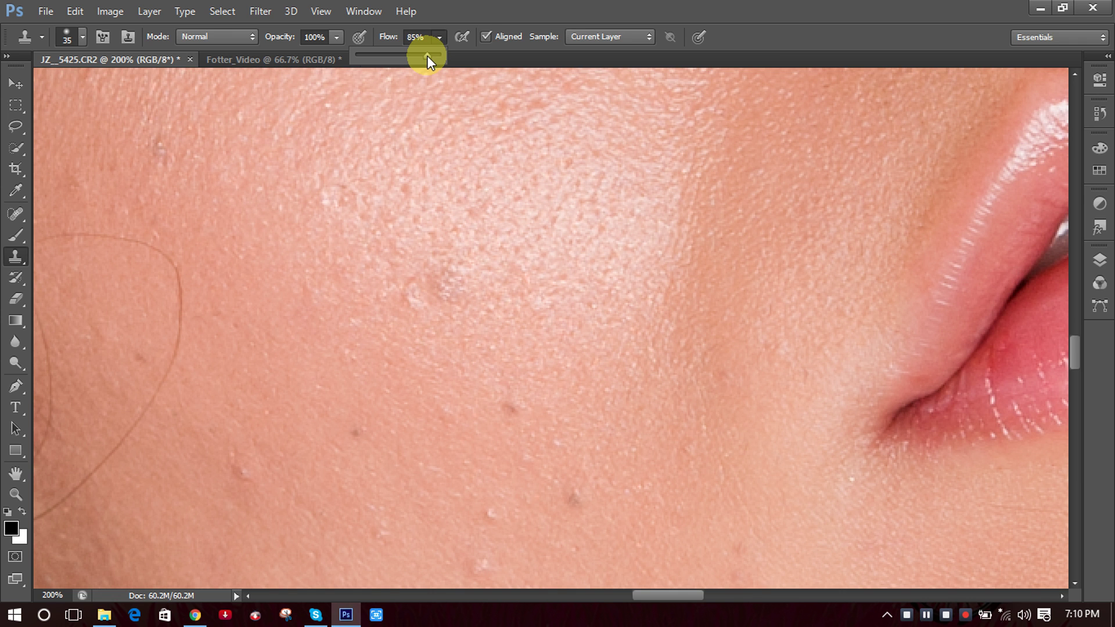
scroll(531, 268, down, 2)
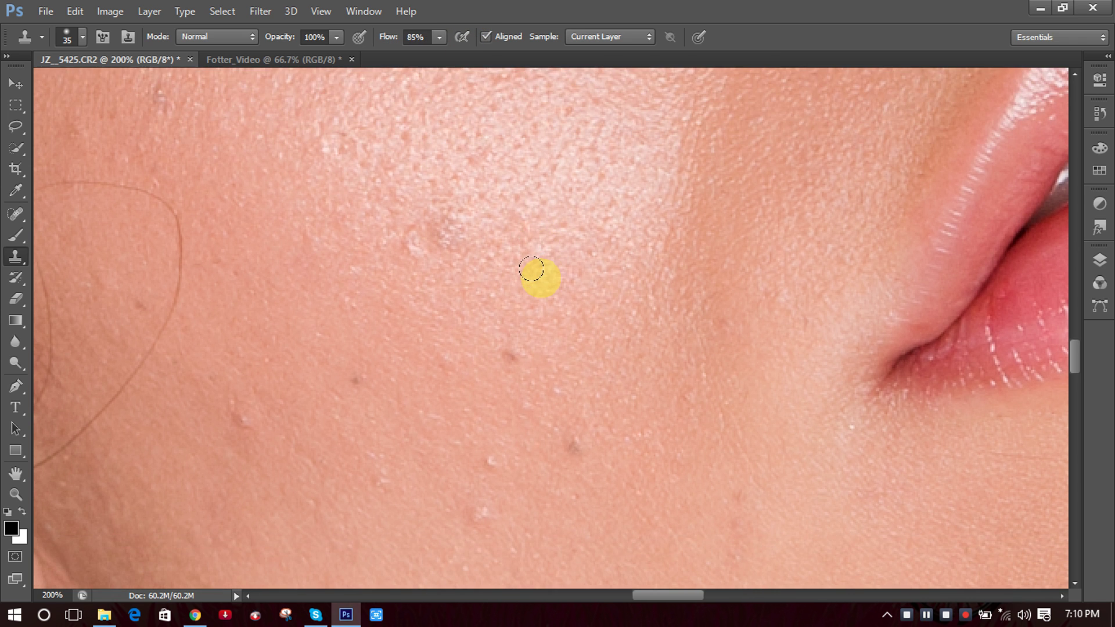
scroll(526, 227, down, 1)
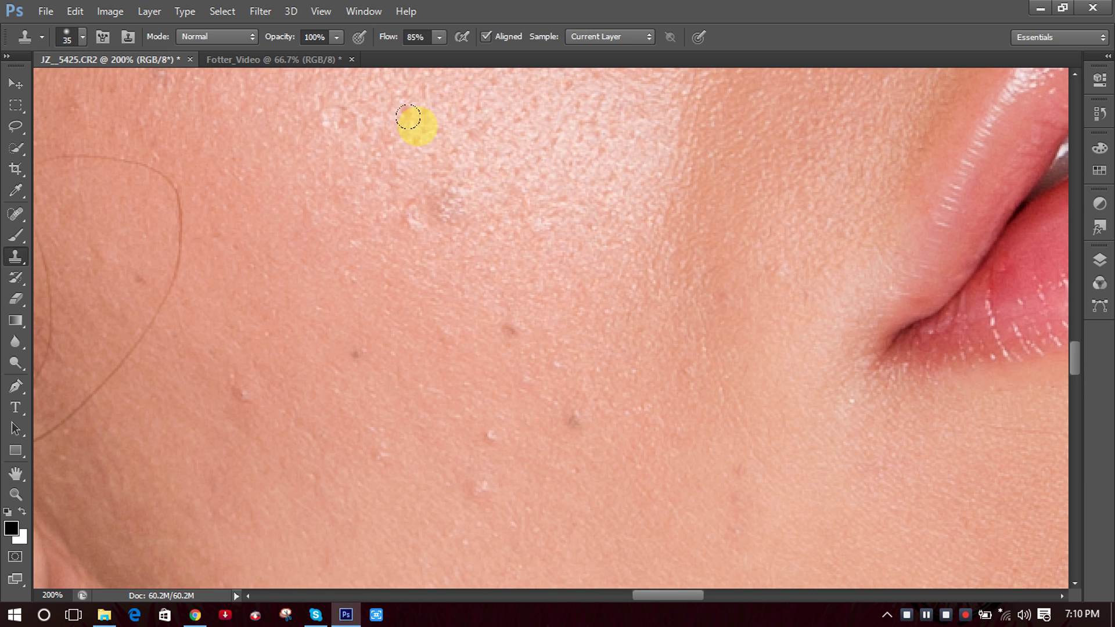
scroll(514, 128, up, 2)
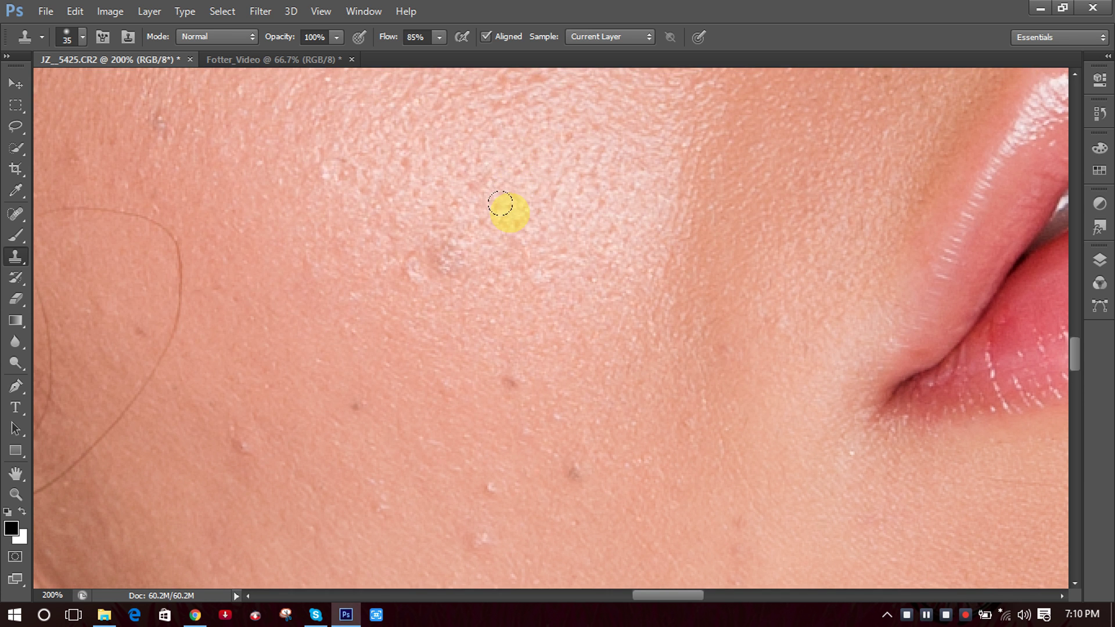
scroll(464, 209, up, 3)
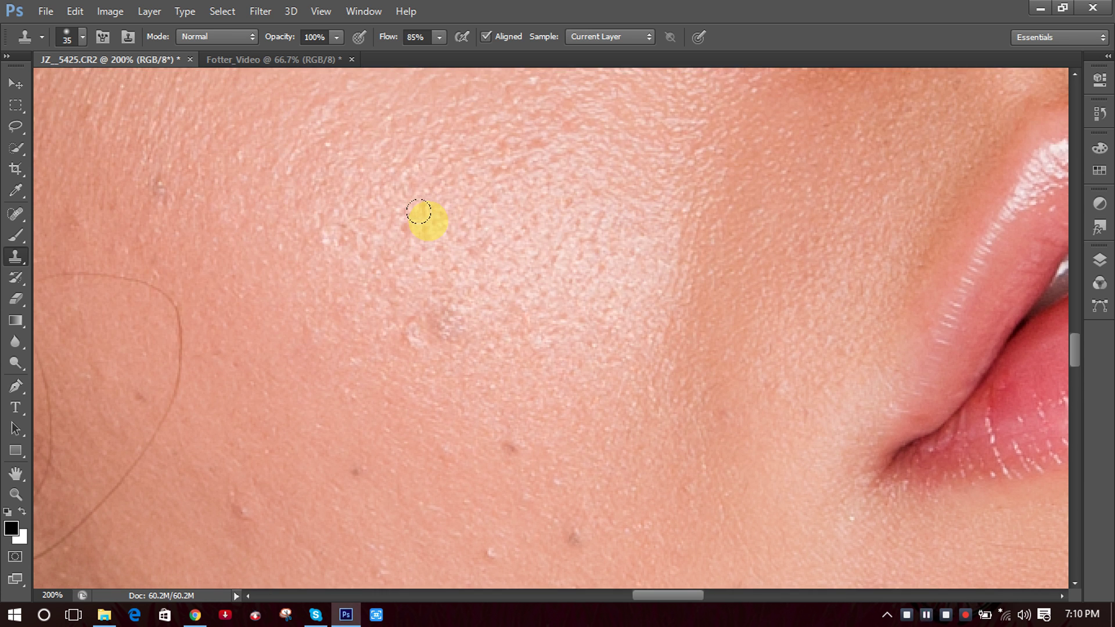
scroll(419, 214, down, 1)
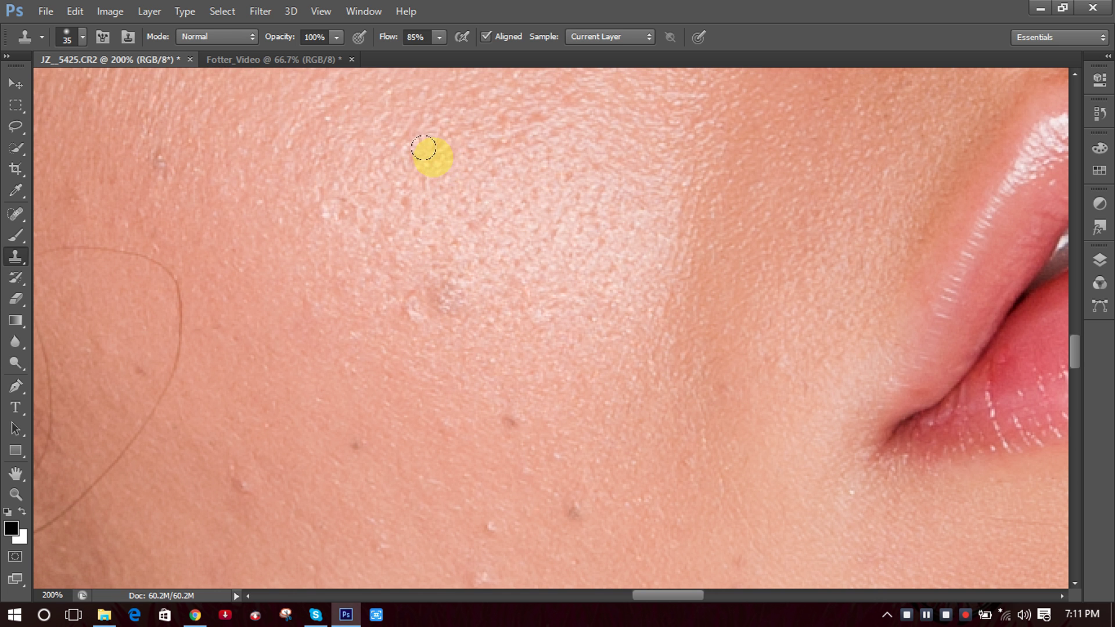
Try out the Clone Stamp by sampling the lips and painting them onto the cheek, and undo the cloned lips.
drag(730, 313, 384, 331)
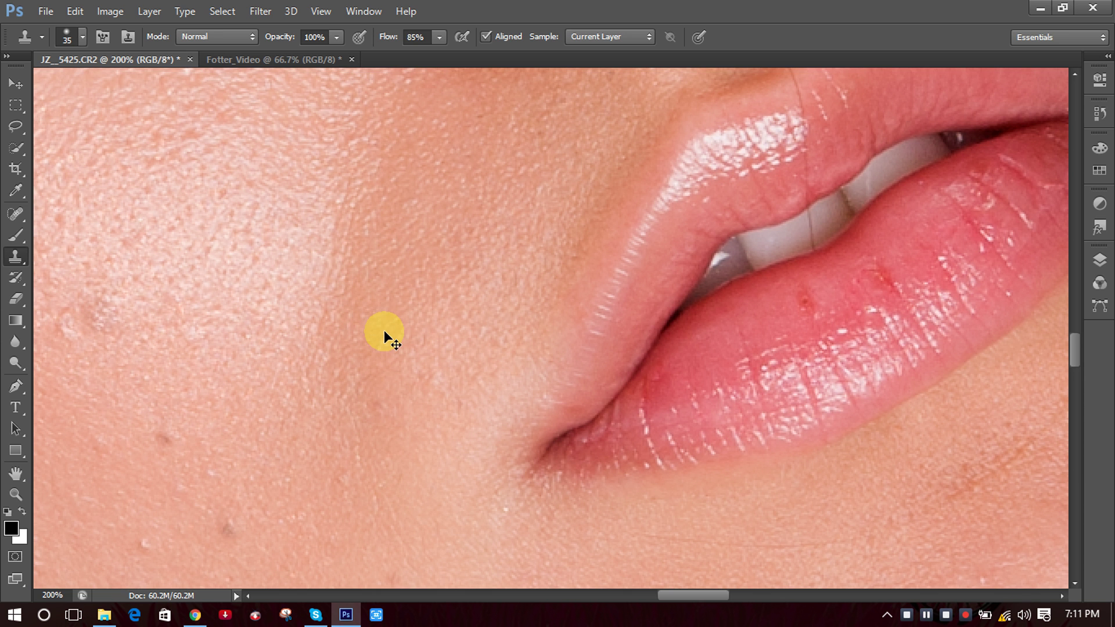
key(ctrl+minus)
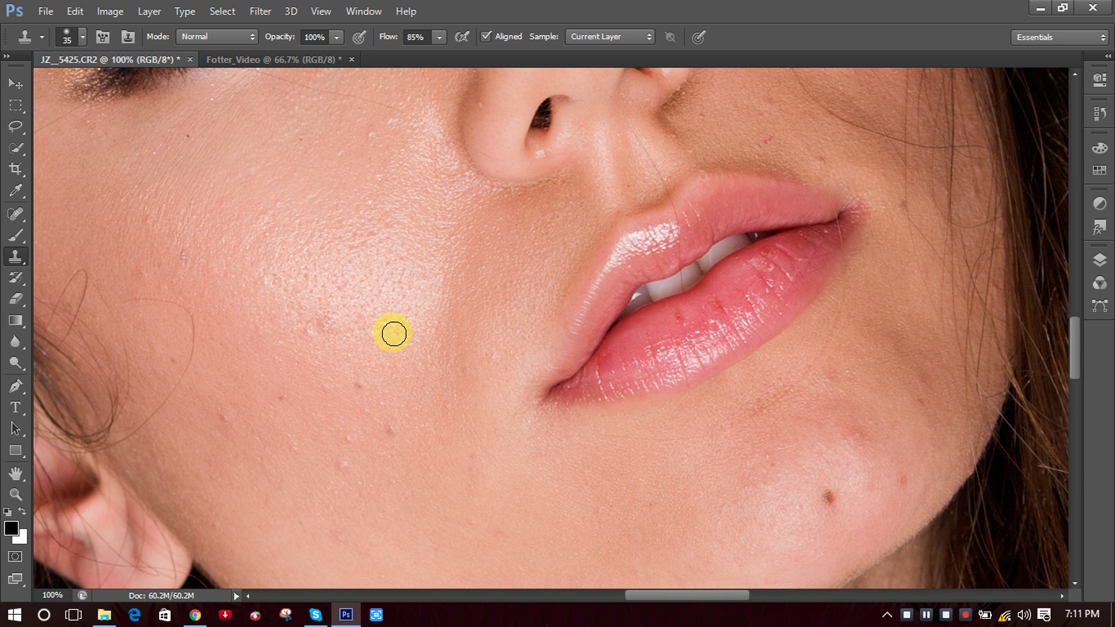
alt+click(707, 316)
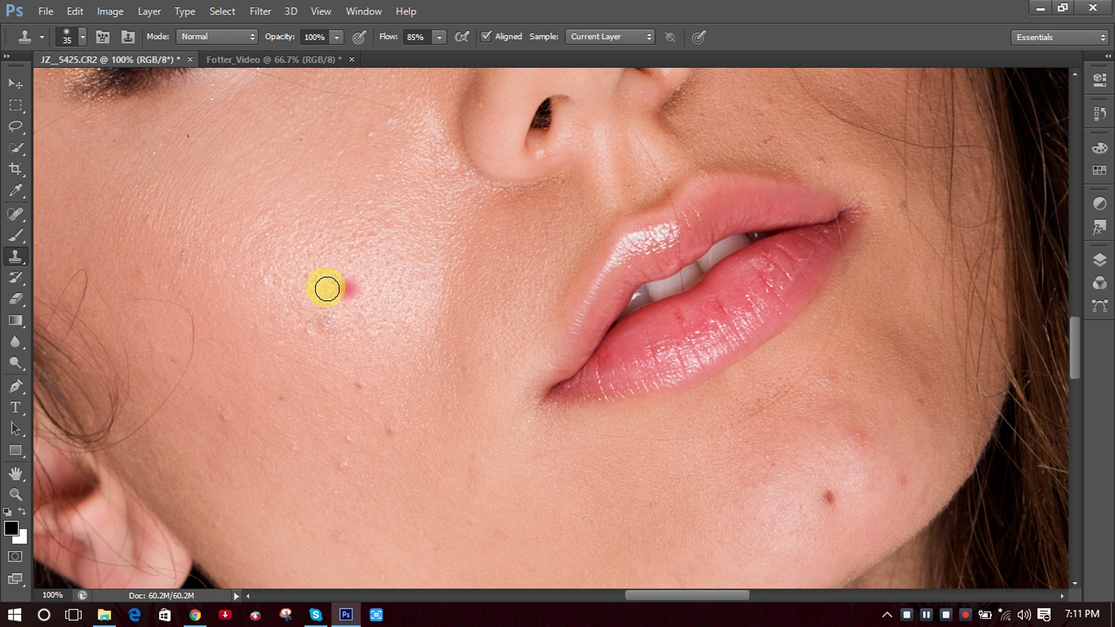
click(307, 288)
mouse_move(314, 282)
mouse_down()
mouse_move(335, 264)
mouse_move(277, 281)
mouse_move(383, 281)
mouse_move(298, 278)
mouse_move(368, 279)
mouse_move(393, 257)
mouse_move(255, 268)
mouse_move(271, 289)
mouse_move(304, 287)
mouse_move(183, 266)
mouse_move(213, 249)
mouse_move(201, 253)
mouse_move(341, 233)
mouse_move(346, 245)
mouse_move(259, 240)
mouse_move(353, 238)
mouse_move(368, 272)
mouse_move(236, 324)
mouse_move(204, 321)
mouse_move(312, 296)
mouse_move(178, 306)
mouse_move(190, 293)
mouse_move(220, 291)
mouse_move(191, 300)
mouse_move(224, 313)
mouse_move(148, 339)
mouse_move(185, 290)
mouse_move(143, 337)
mouse_move(174, 285)
mouse_move(225, 238)
mouse_move(314, 230)
mouse_move(230, 254)
mouse_move(246, 233)
mouse_move(334, 212)
mouse_move(234, 228)
mouse_move(222, 239)
mouse_move(325, 193)
mouse_move(387, 180)
mouse_move(331, 224)
mouse_move(403, 186)
mouse_move(374, 244)
mouse_move(357, 243)
mouse_move(398, 236)
mouse_move(441, 164)
mouse_move(263, 197)
mouse_move(225, 233)
mouse_move(296, 237)
mouse_move(389, 217)
mouse_move(306, 296)
mouse_move(203, 318)
mouse_move(366, 281)
mouse_move(284, 326)
mouse_move(155, 341)
mouse_move(348, 294)
mouse_move(180, 346)
mouse_move(366, 329)
mouse_move(314, 336)
mouse_move(364, 324)
mouse_move(398, 244)
mouse_move(422, 232)
mouse_move(353, 322)
mouse_move(192, 368)
mouse_move(338, 337)
mouse_up()
key(ctrl+minus)
key(ctrl+minus)
key(ctrl+minus)
key(ctrl+minus)
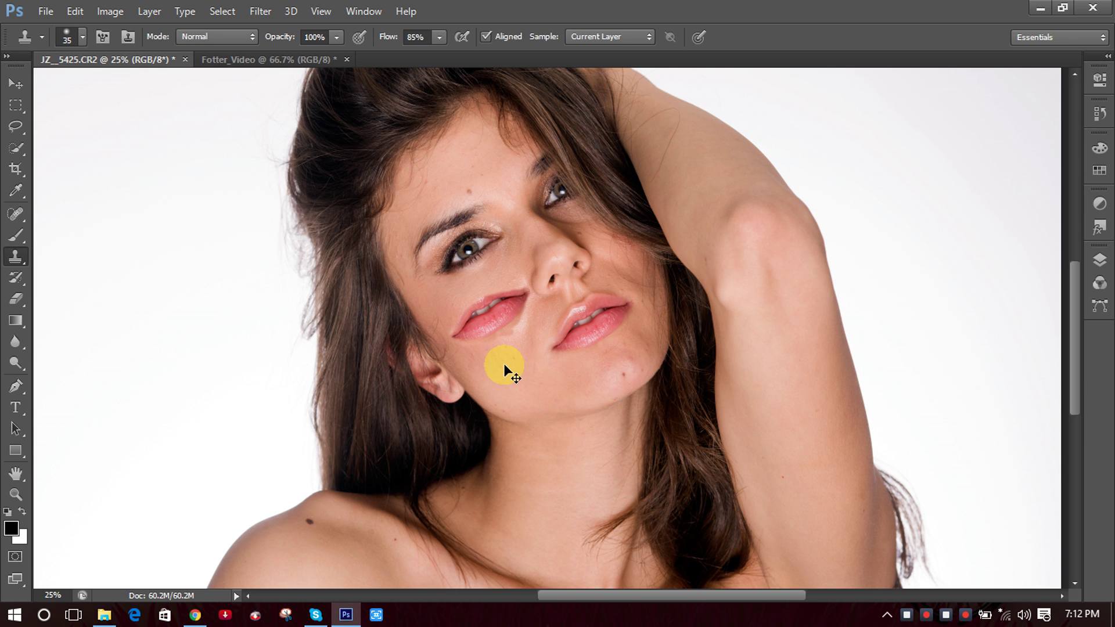
key(ctrl+z)
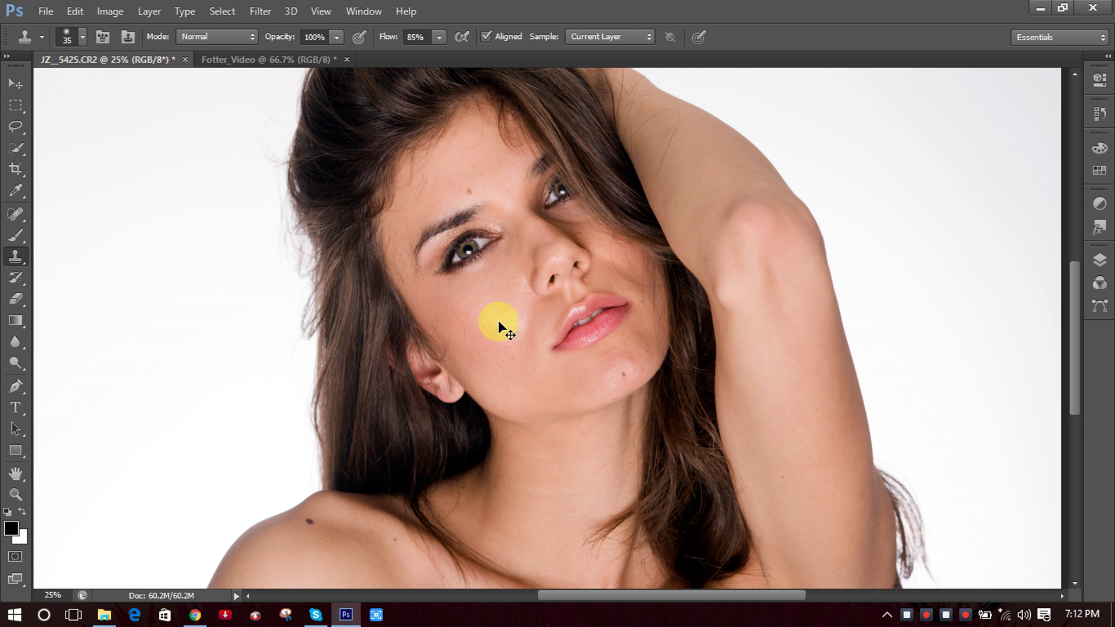
Examine the blemish on the shiny part of the cheek up close and in the context of the whole face.
scroll(499, 321, up, 3)
click(498, 316)
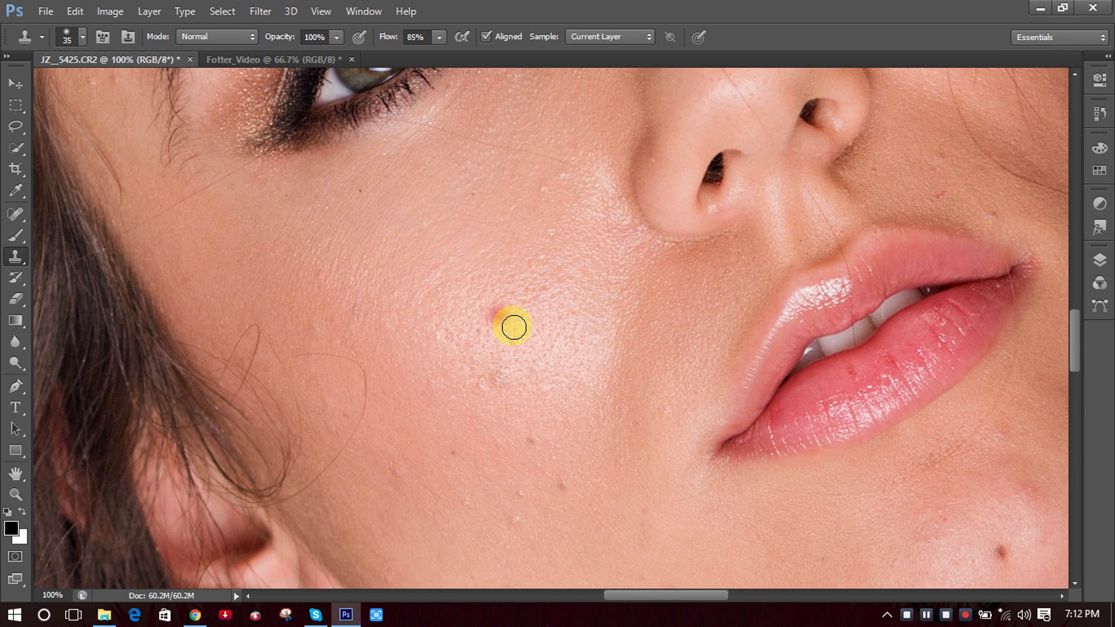
scroll(489, 322, down, 1)
scroll(489, 322, down, 1)
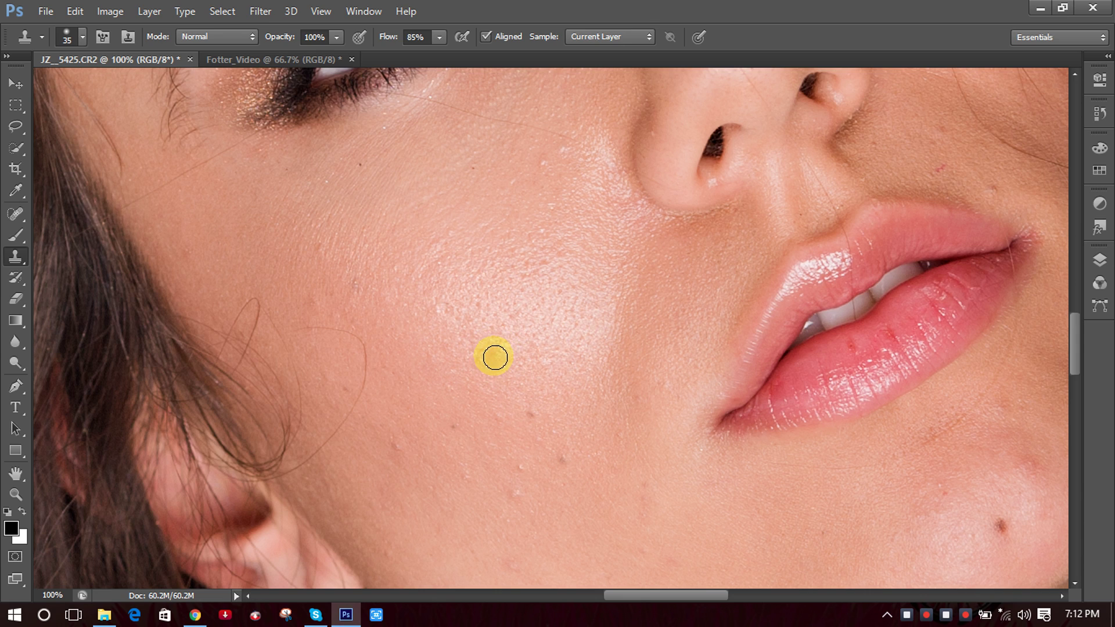
click(500, 331)
click(500, 331)
scroll(500, 331, down, 1)
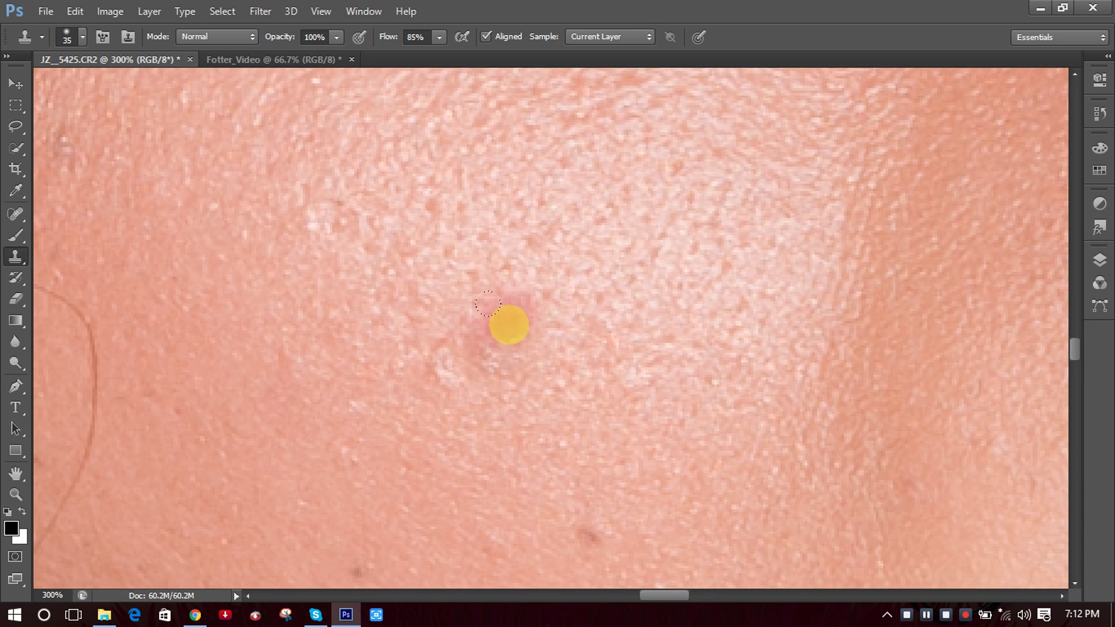
key(ctrl+minus)
key(ctrl+minus)
key(ctrl+minus)
key(ctrl+minus)
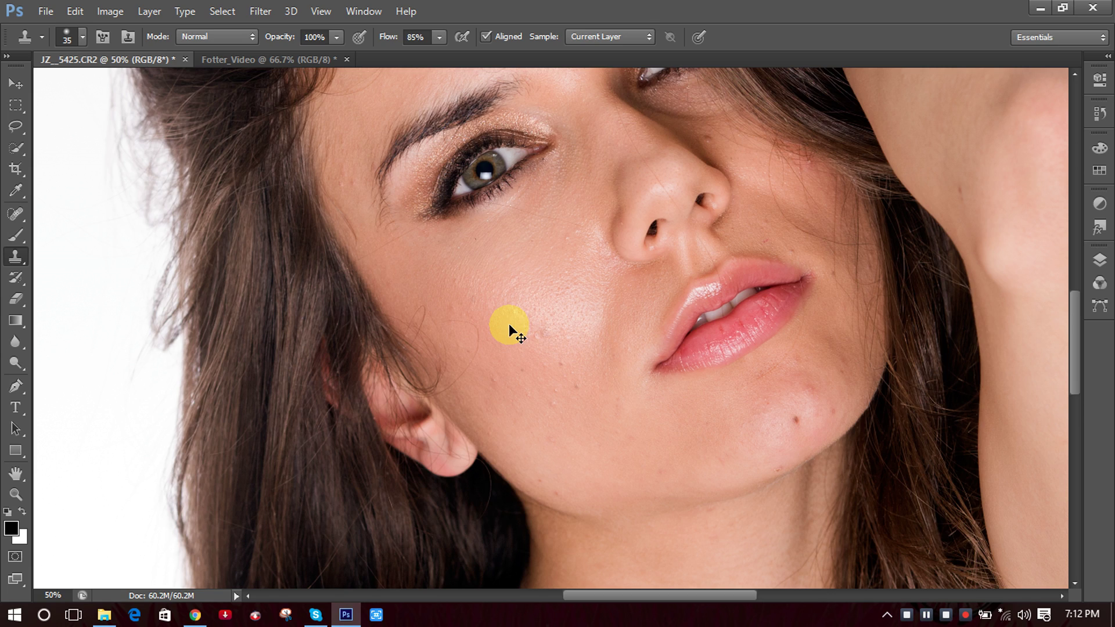
key(ctrl+plus)
key(ctrl+plus)
key(ctrl+plus)
key(ctrl+minus)
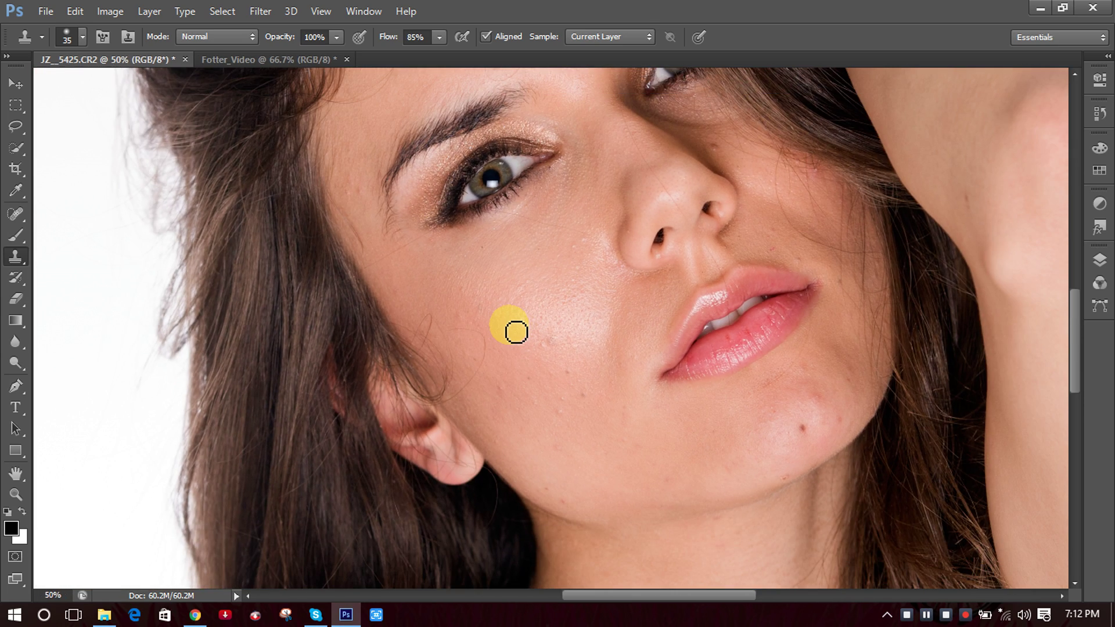
Clone clean skin over the blemish at the lower edge of the cheek highlight and check the whole cheek.
ctrl+click(552, 323)
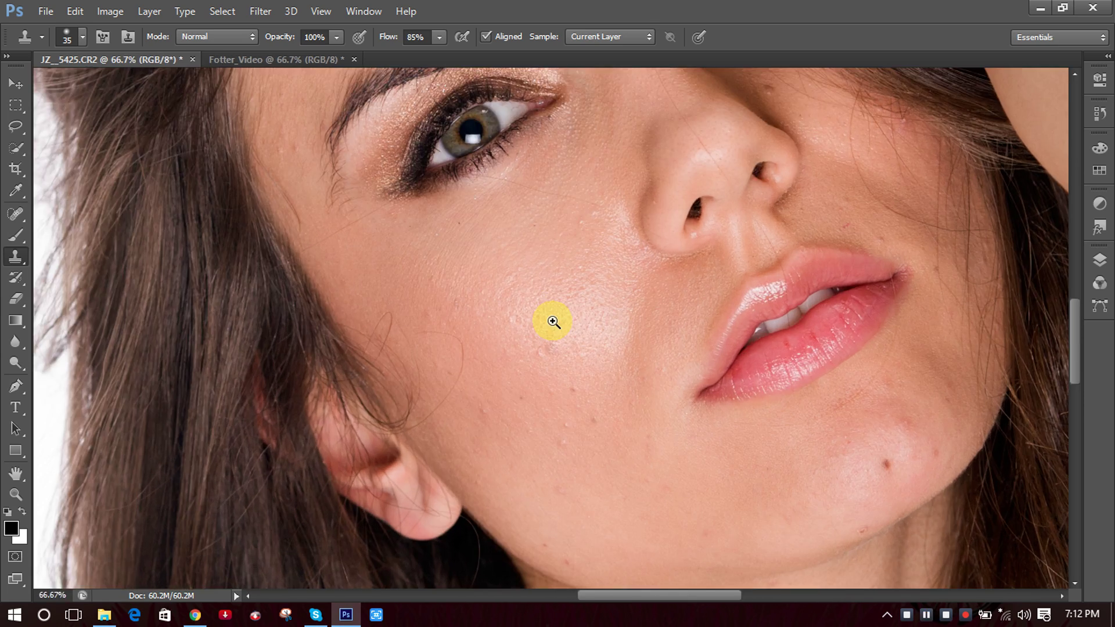
ctrl+click(552, 321)
ctrl+click(552, 322)
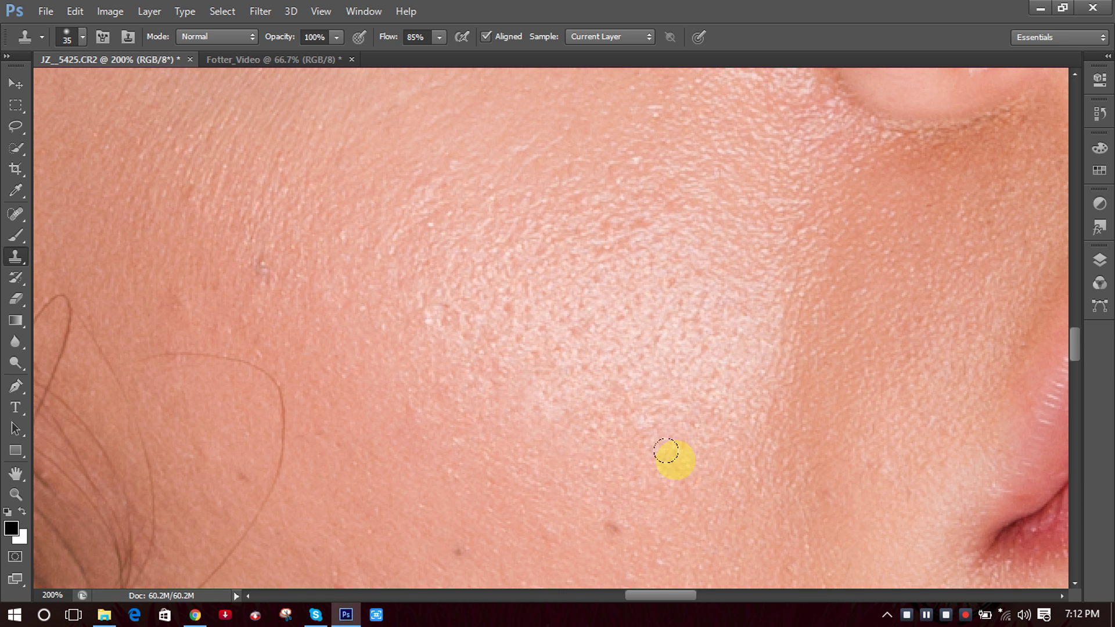
key(ctrl+minus)
key(ctrl+minus)
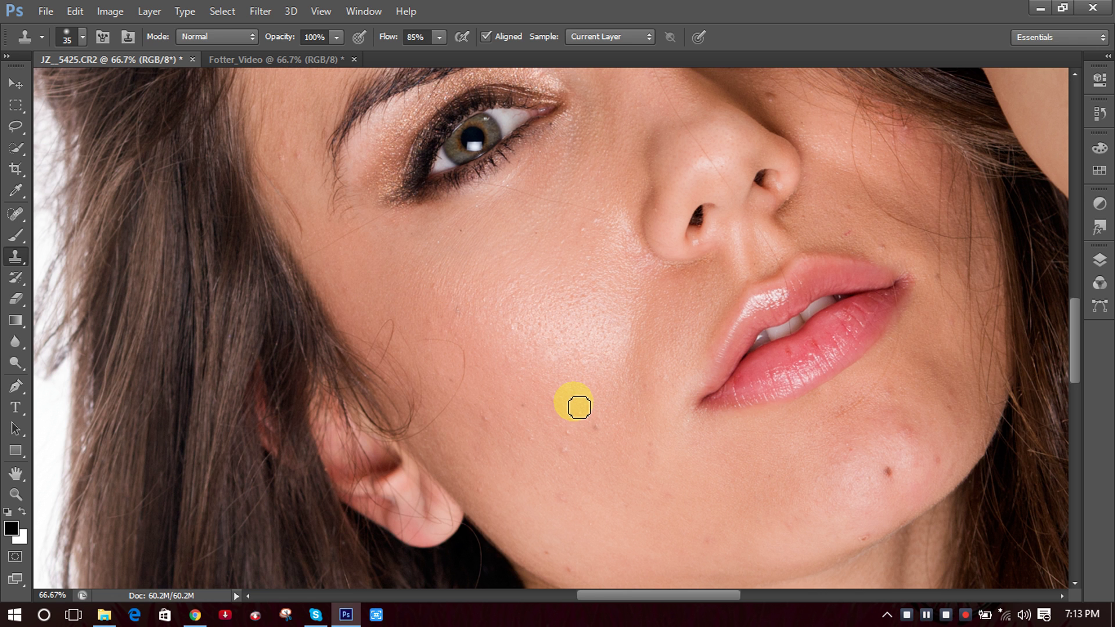
scroll(505, 328, down, 1)
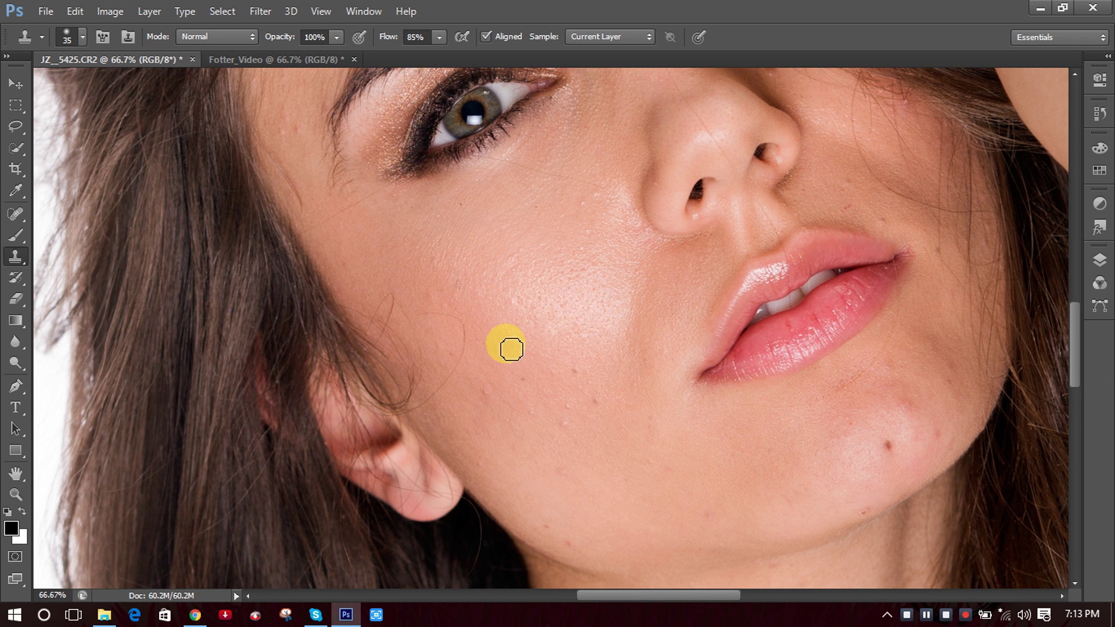
Duplicate the Background layer so the retouching is done on a separate copy.
click(1099, 259)
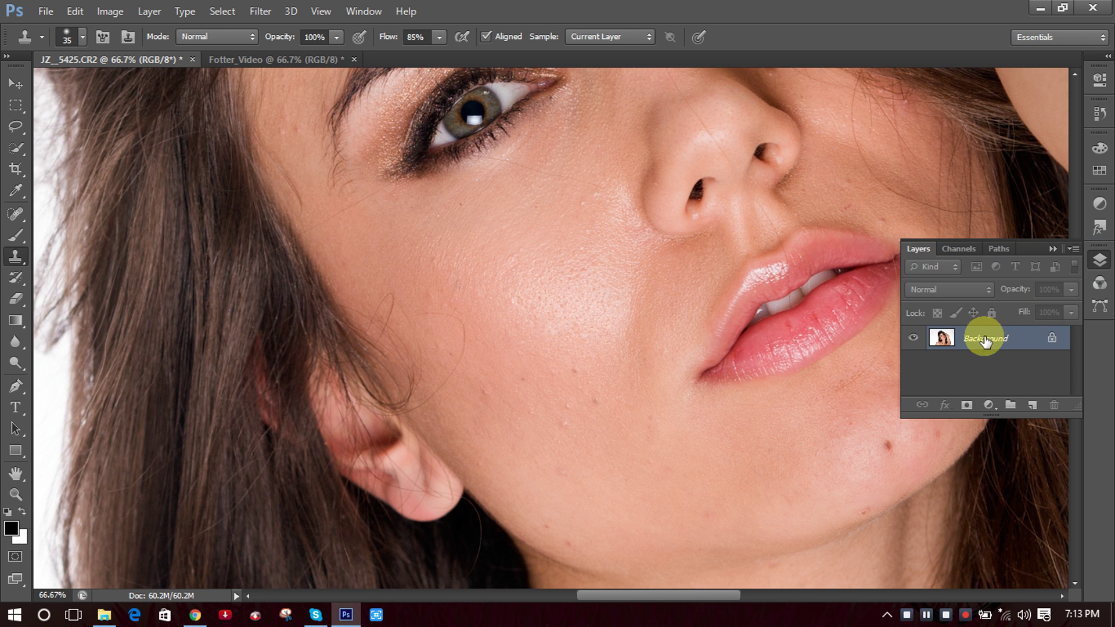
key(ctrl+j)
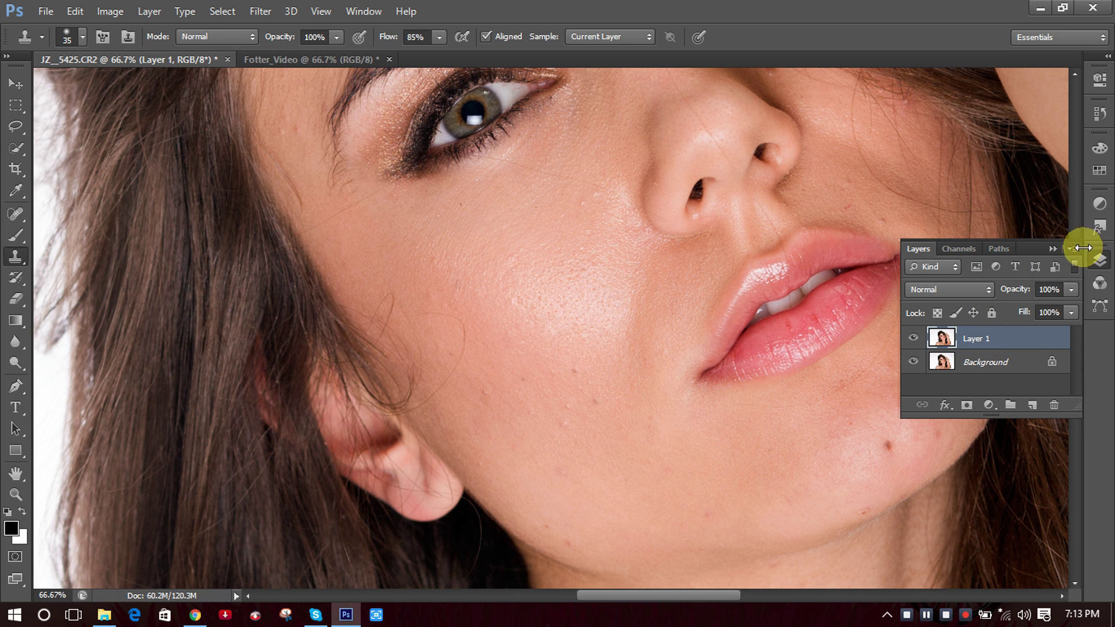
click(1053, 249)
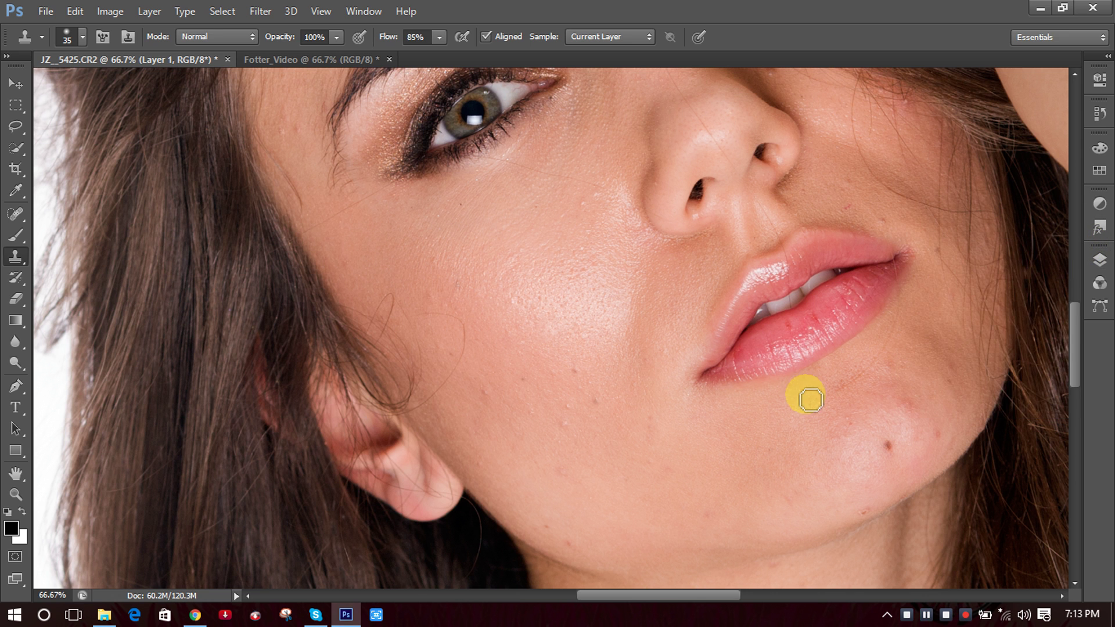
Sample clean skin just above the small white bump on the cheek and clone it over the bump.
click(567, 385)
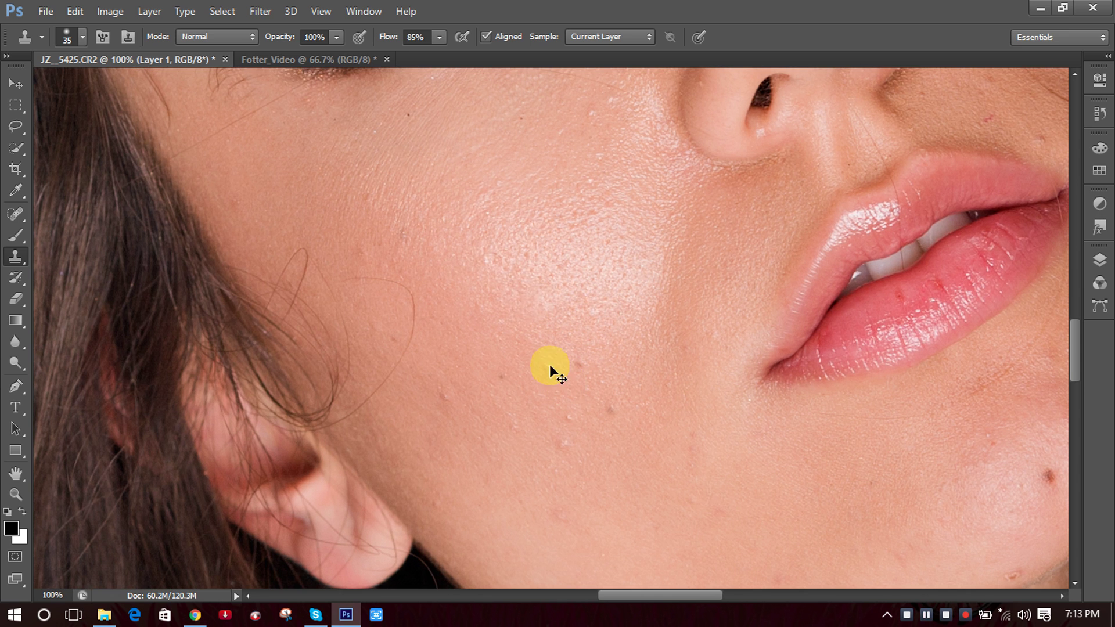
click(506, 280)
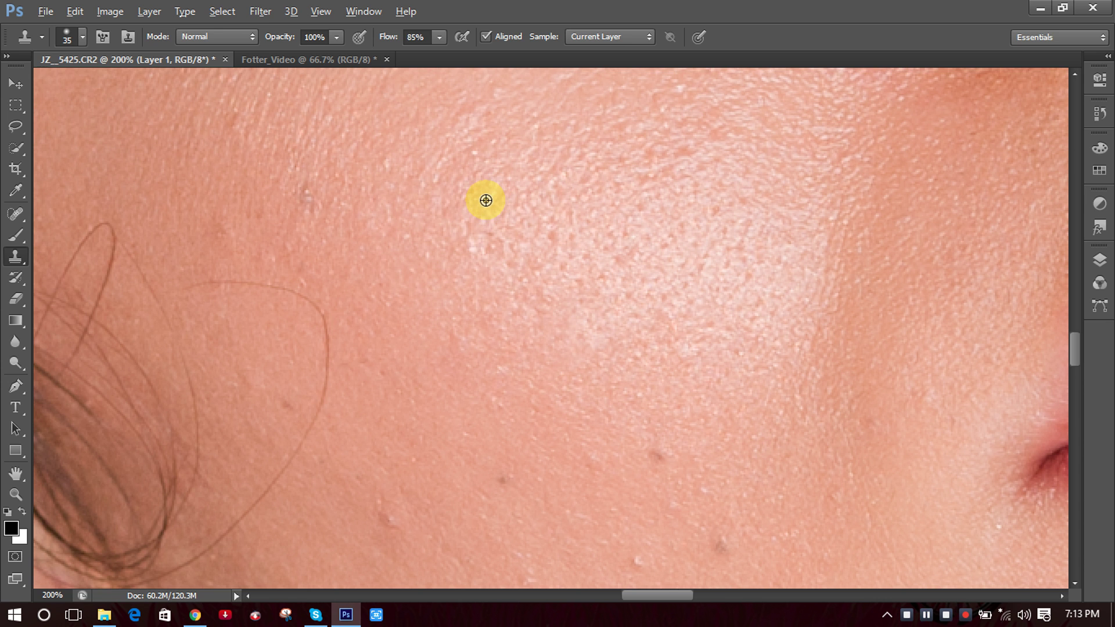
alt+click(485, 200)
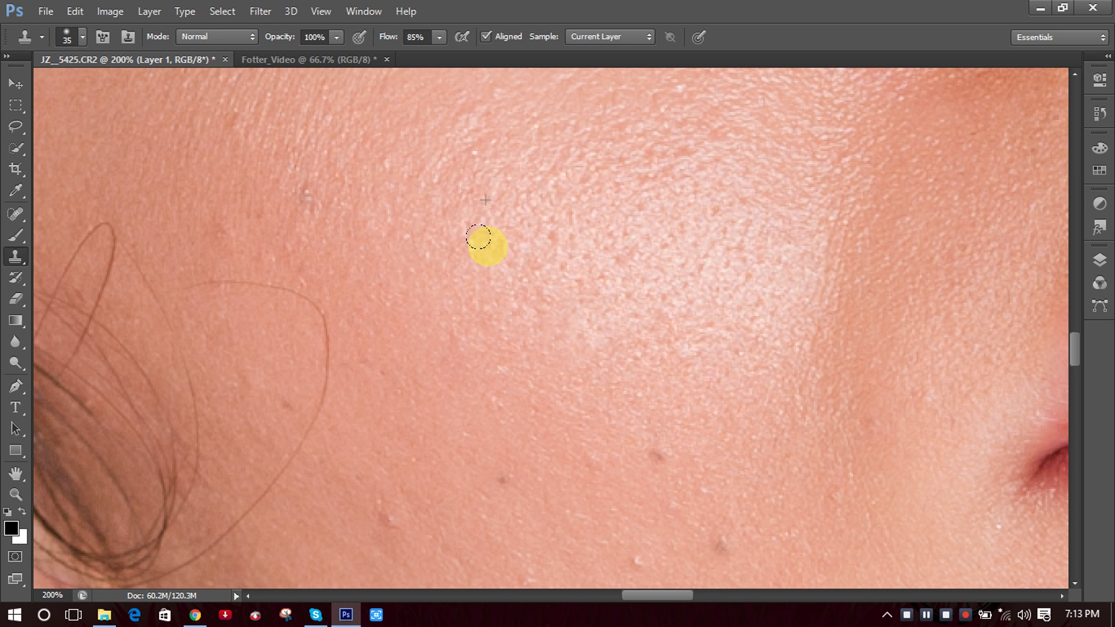
click(478, 237)
alt+click(473, 206)
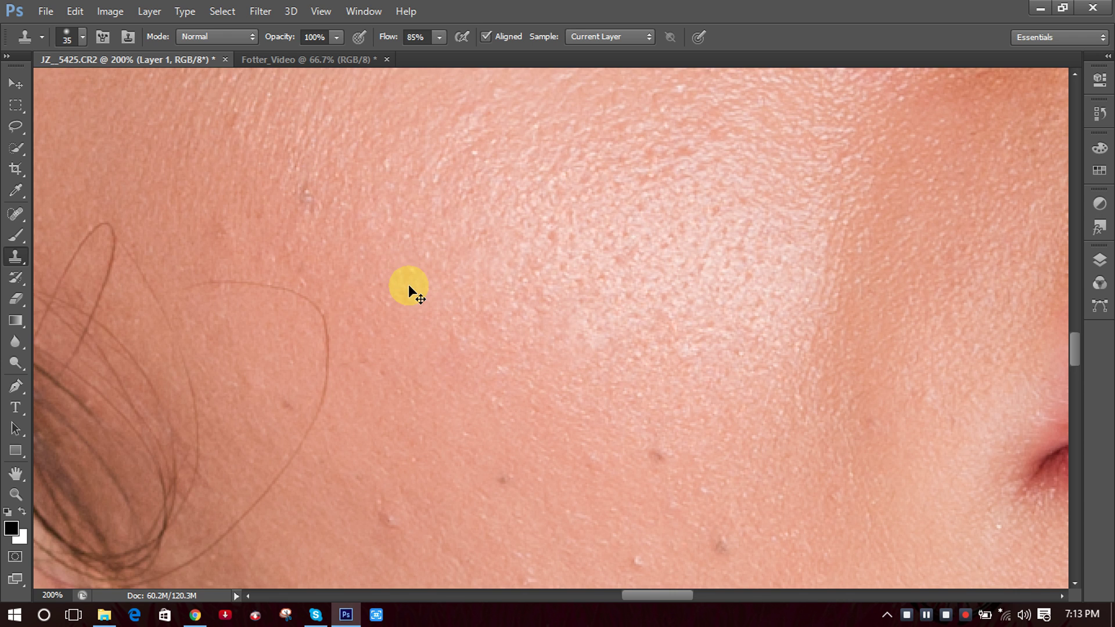
Clone clean skin over the small dark moles on the lower cheek beside the mouth.
key(ctrl+minus)
key(ctrl+minus)
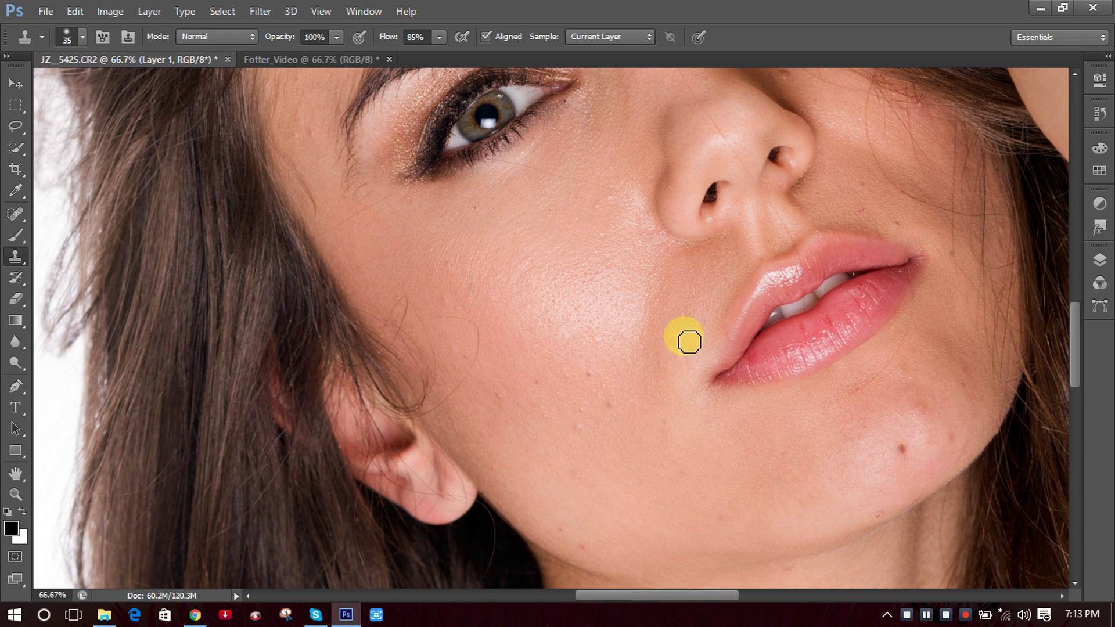
scroll(687, 339, down, 4)
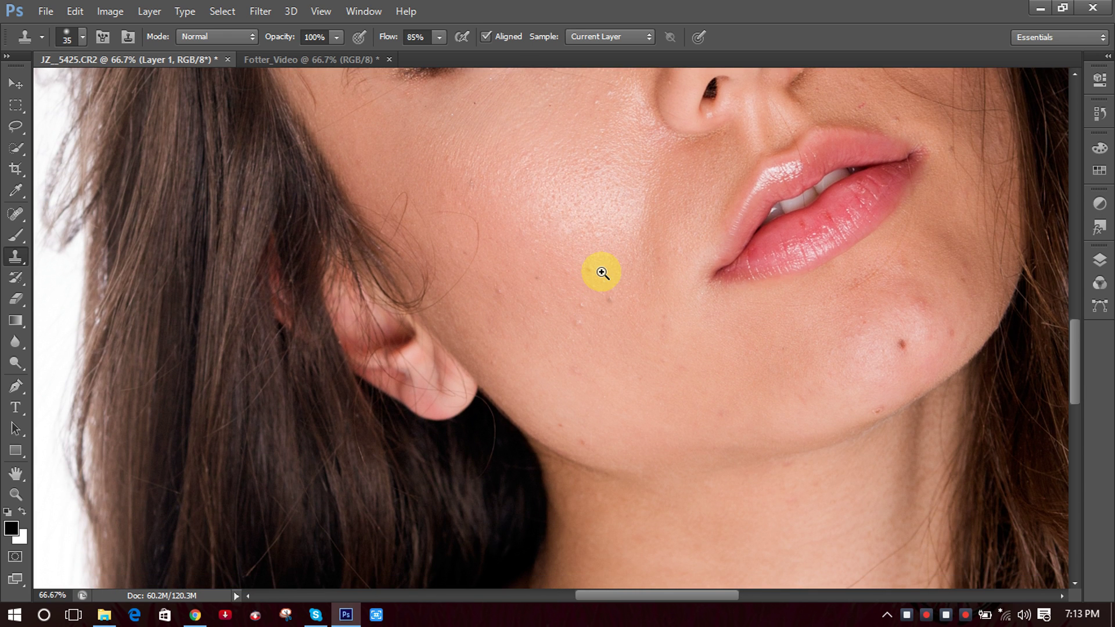
click(602, 272)
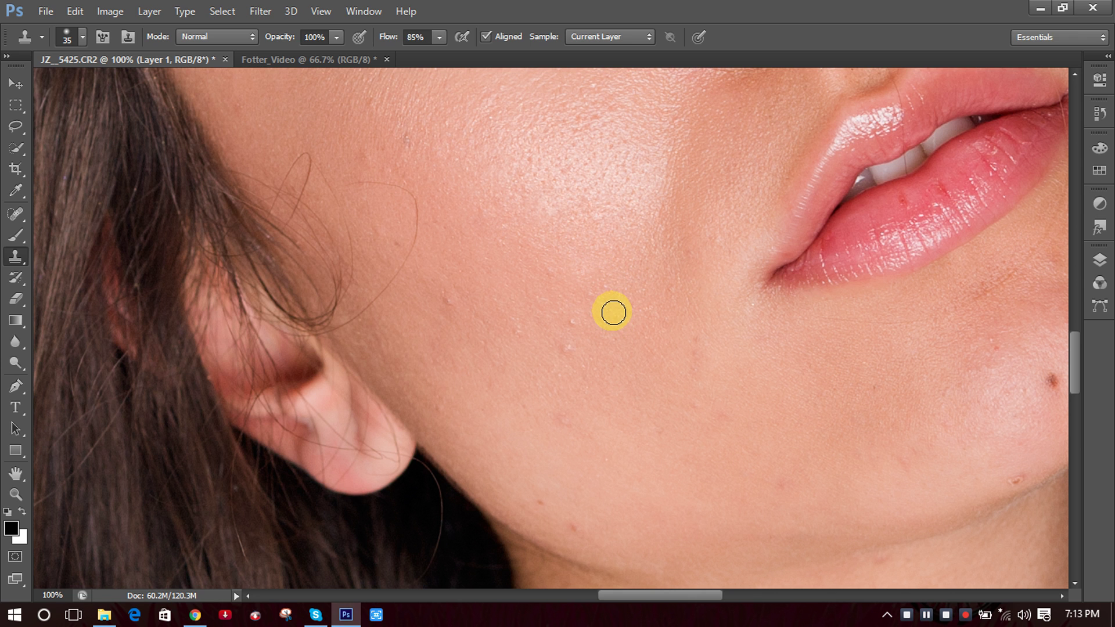
drag(613, 313, 618, 317)
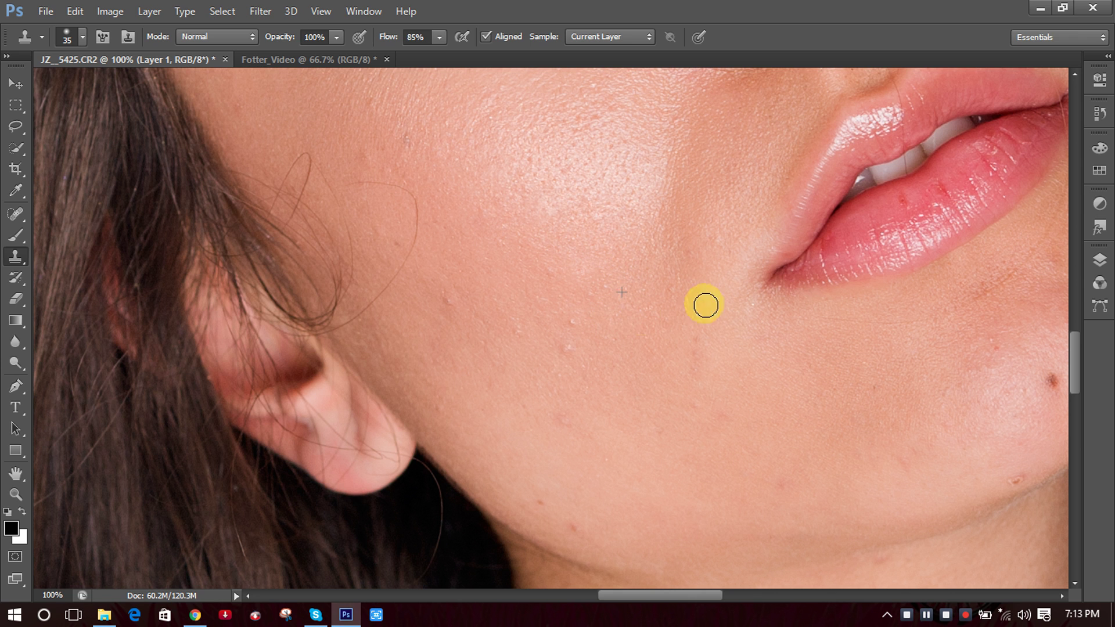
Add a new empty layer above Layer 1 and set the Clone Stamp to sample All Layers.
click(1101, 261)
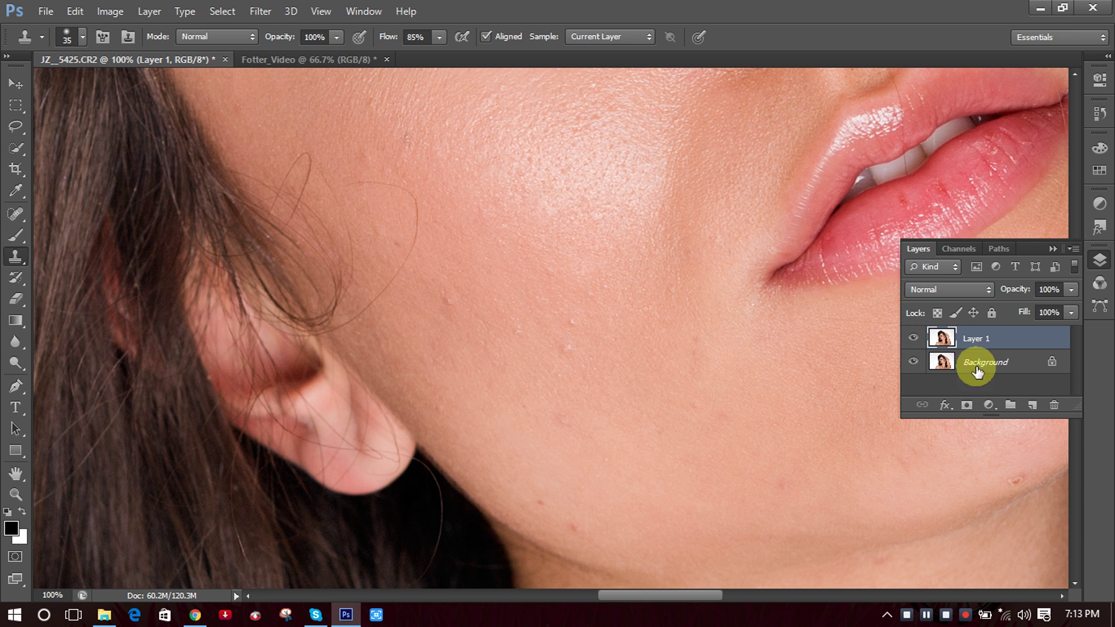
click(1032, 407)
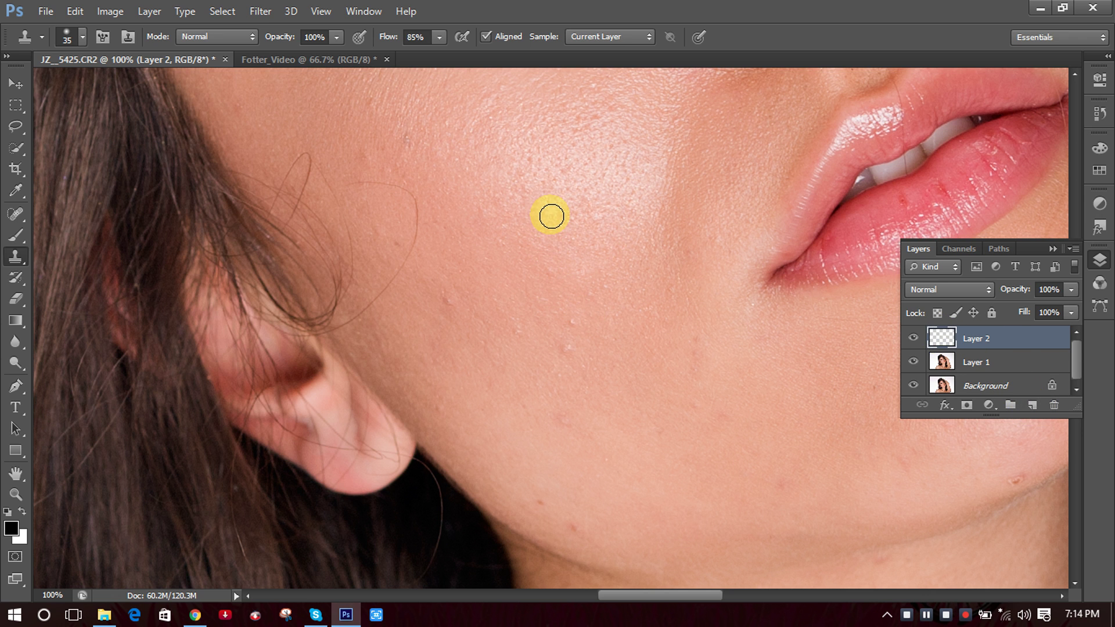
click(636, 37)
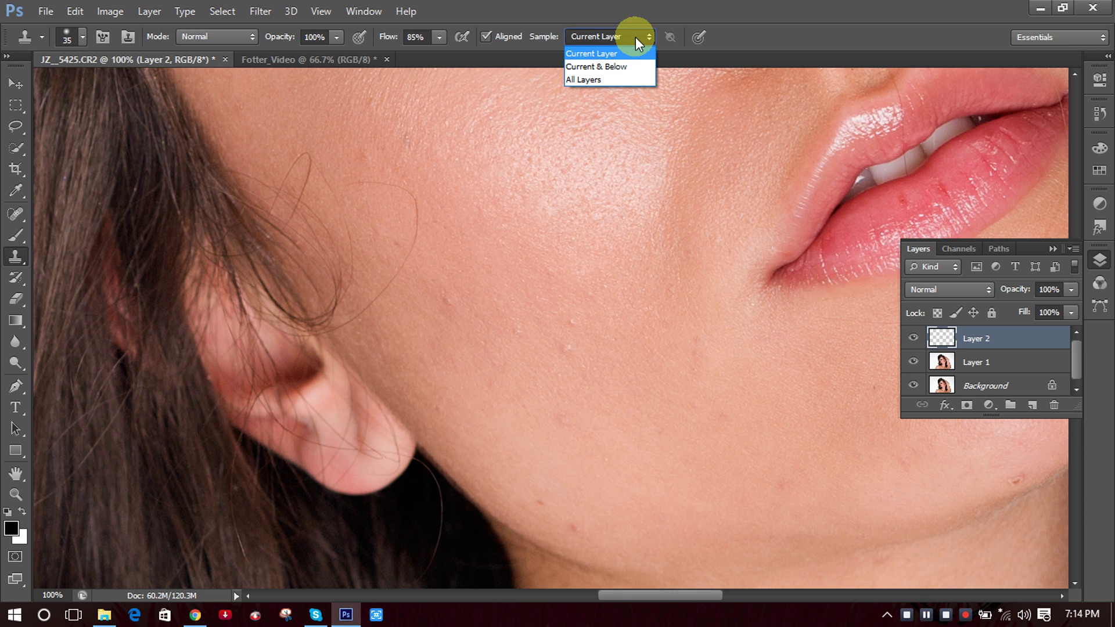
click(593, 79)
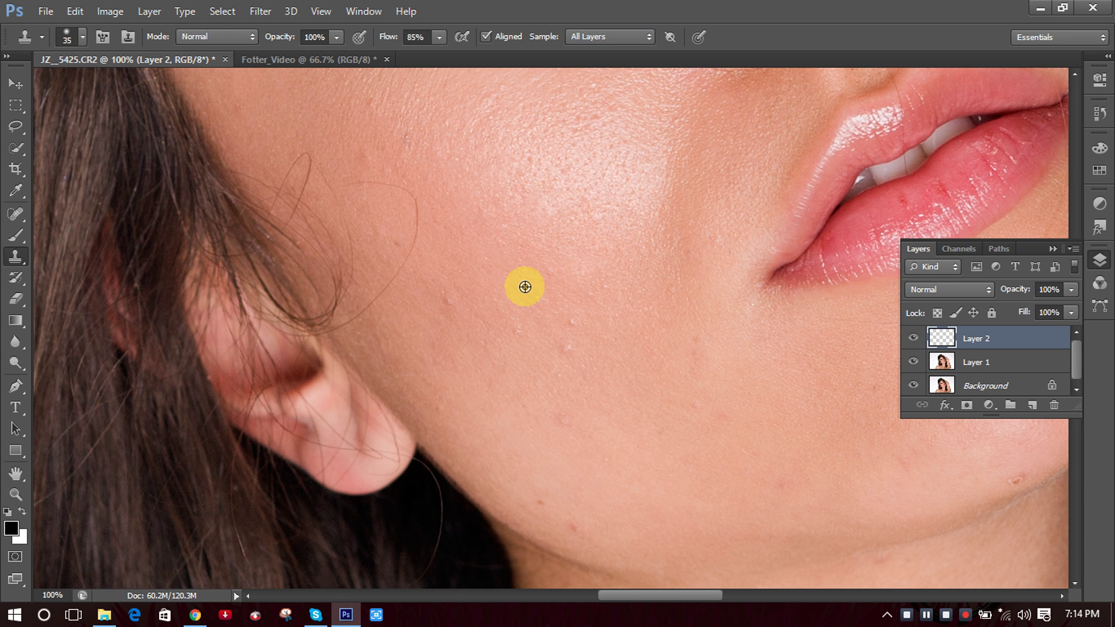
Clone clean skin over the two small white bumps in the middle of the cheek on Layer 2.
alt+click(587, 314)
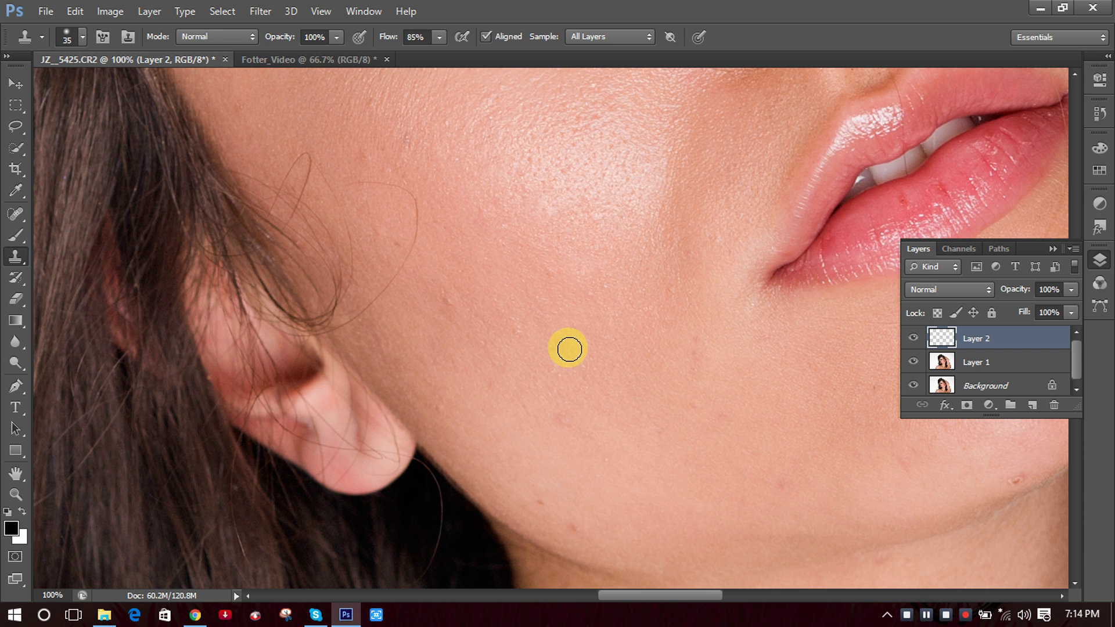
Compare the cheek with Layer 2 hidden and shown, and view Layer 2 alone to inspect its cloned patches.
click(914, 340)
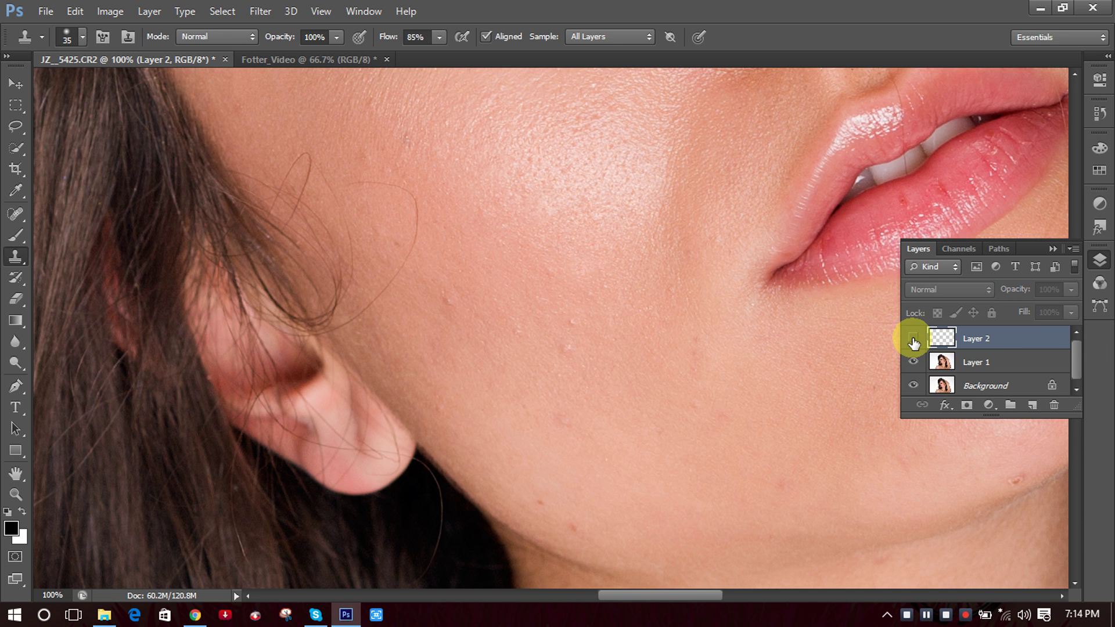
click(913, 342)
click(914, 338)
click(914, 339)
click(913, 340)
click(913, 339)
click(913, 339)
click(913, 340)
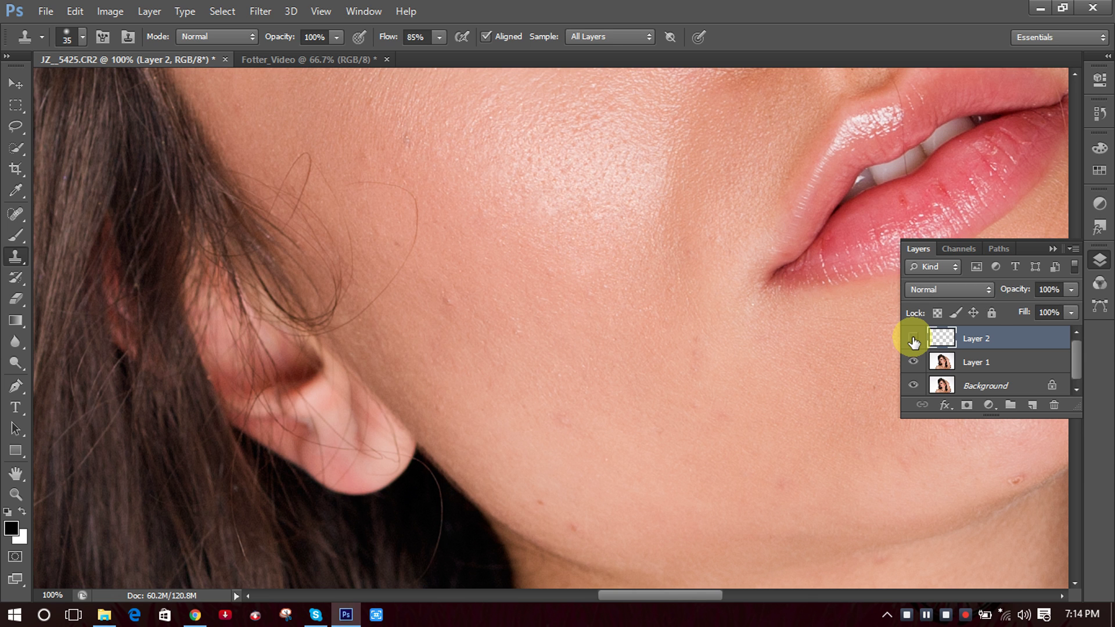
click(913, 339)
click(913, 340)
click(913, 339)
alt+click(913, 339)
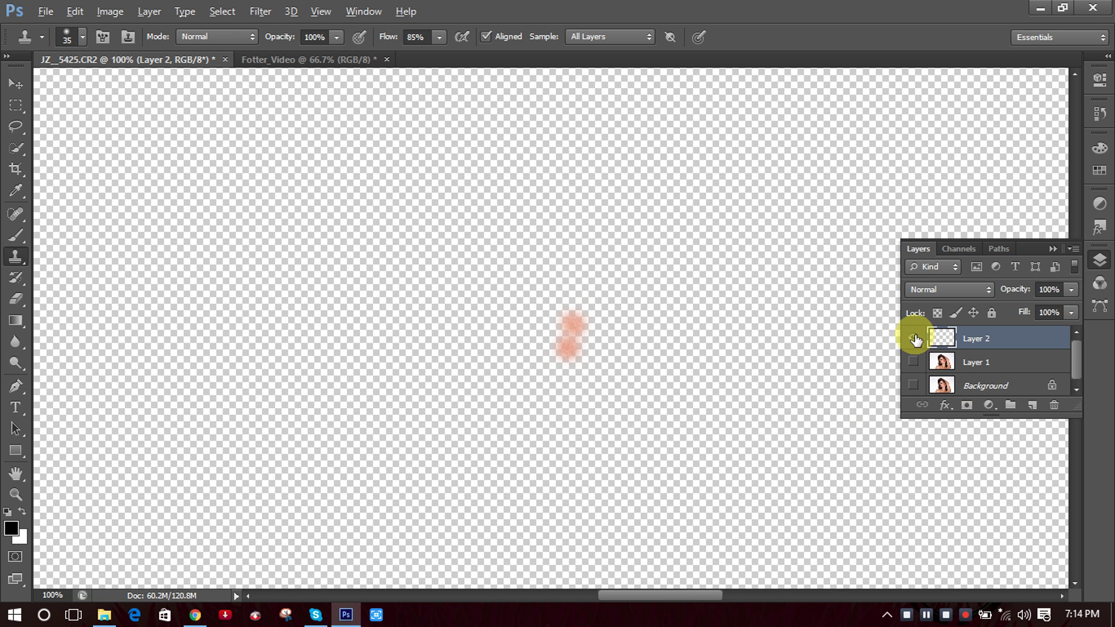
alt+click(913, 338)
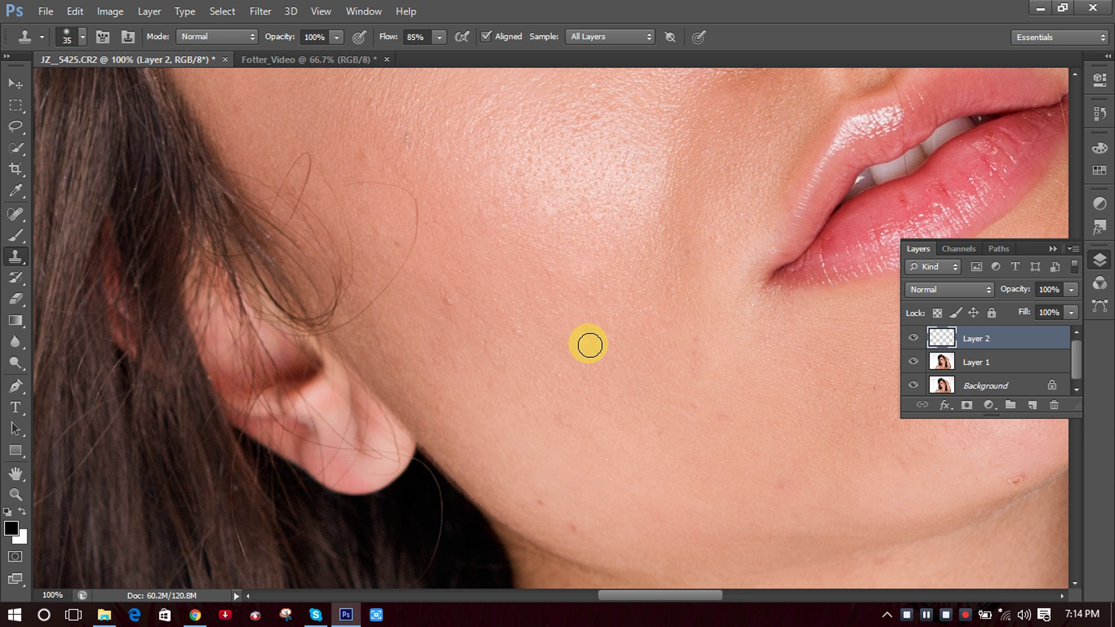
Clone nearby clean skin over the brown spot on the cheek beside the ear and the marks higher on the cheek.
scroll(523, 332, down, 1)
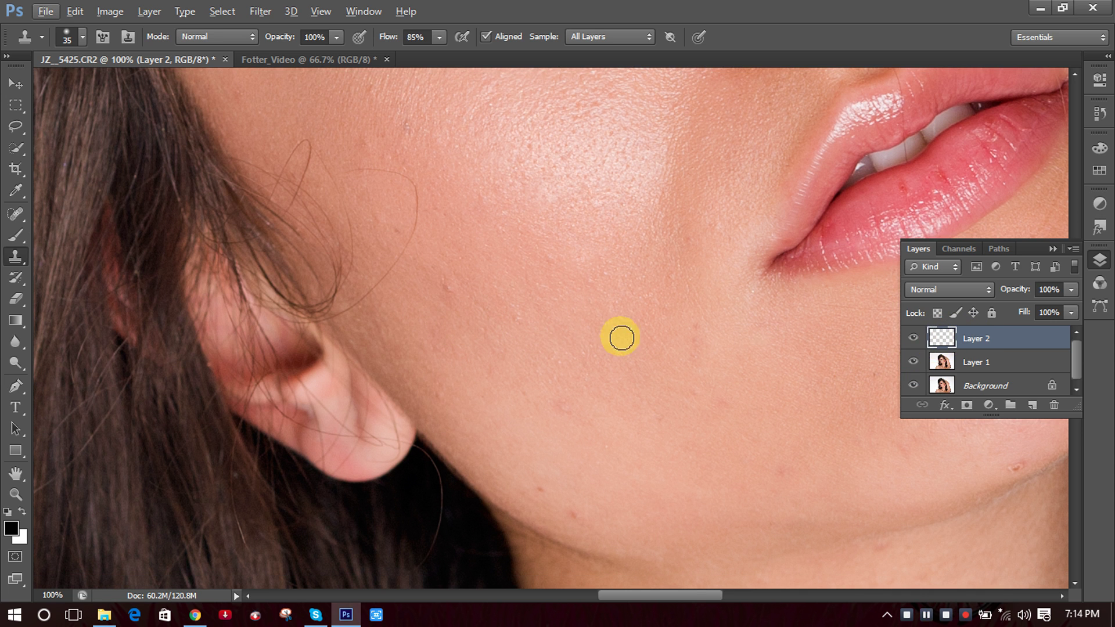
alt+click(461, 306)
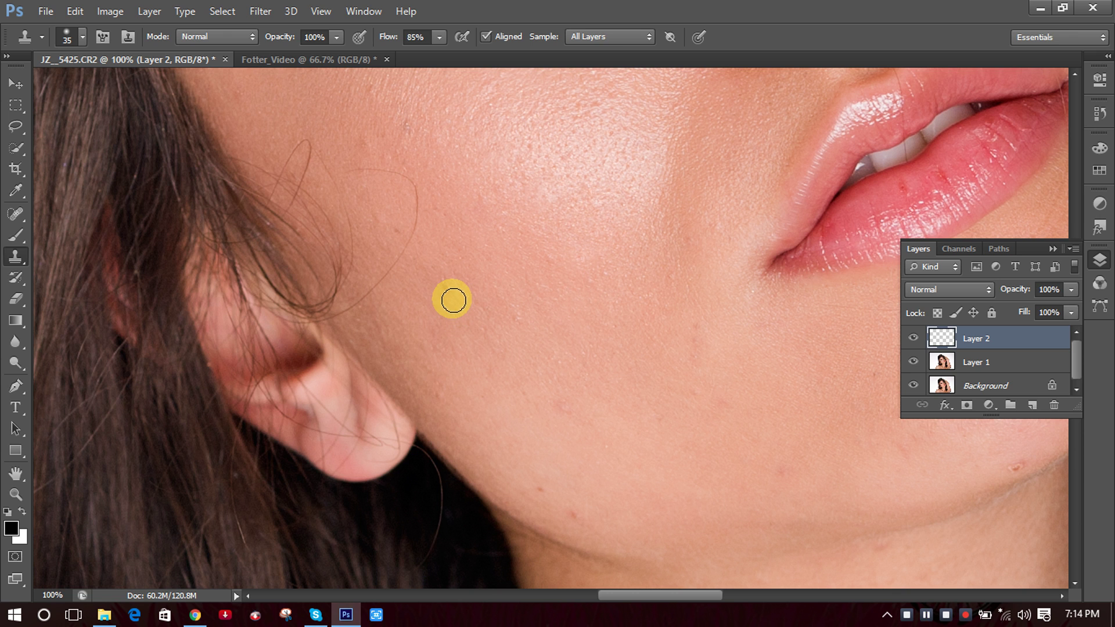
drag(449, 291, 451, 292)
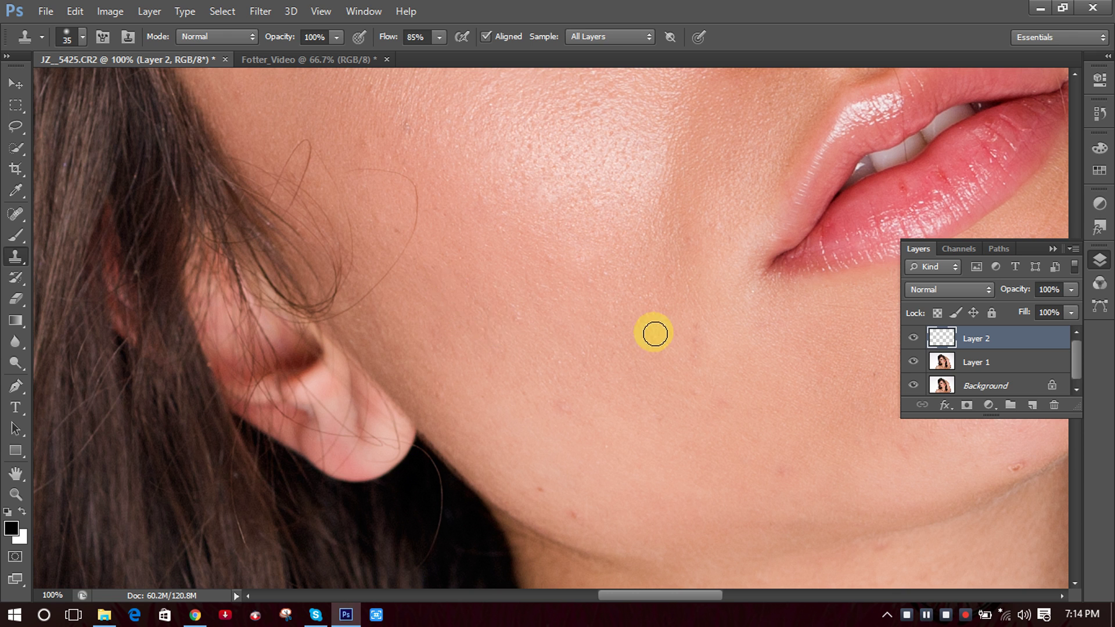
scroll(651, 328, up, 3)
scroll(620, 326, up, 2)
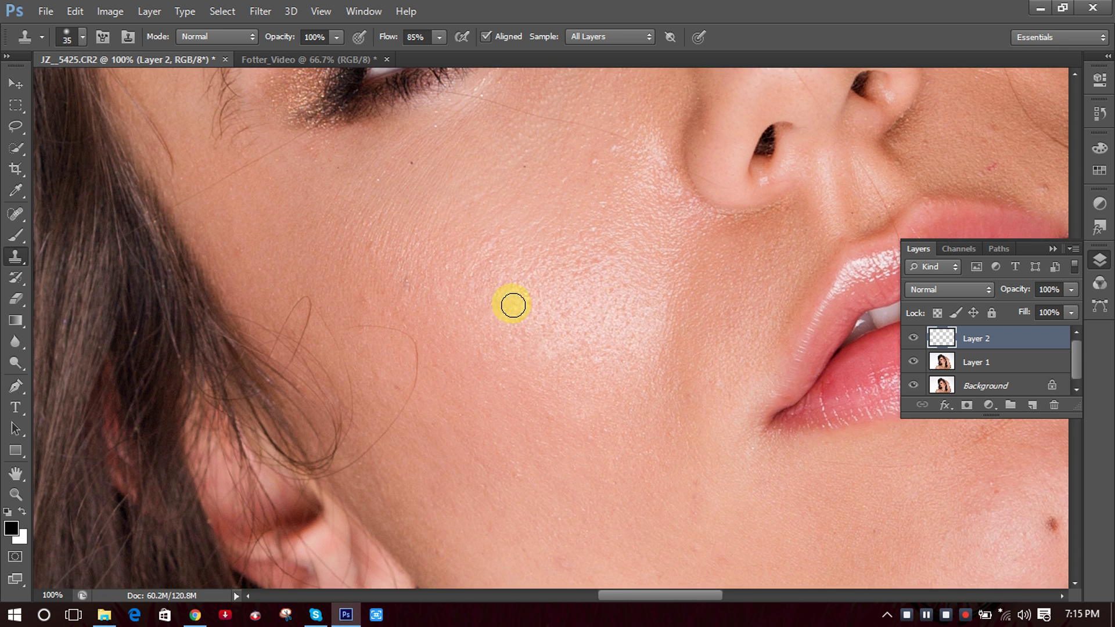
alt+click(368, 298)
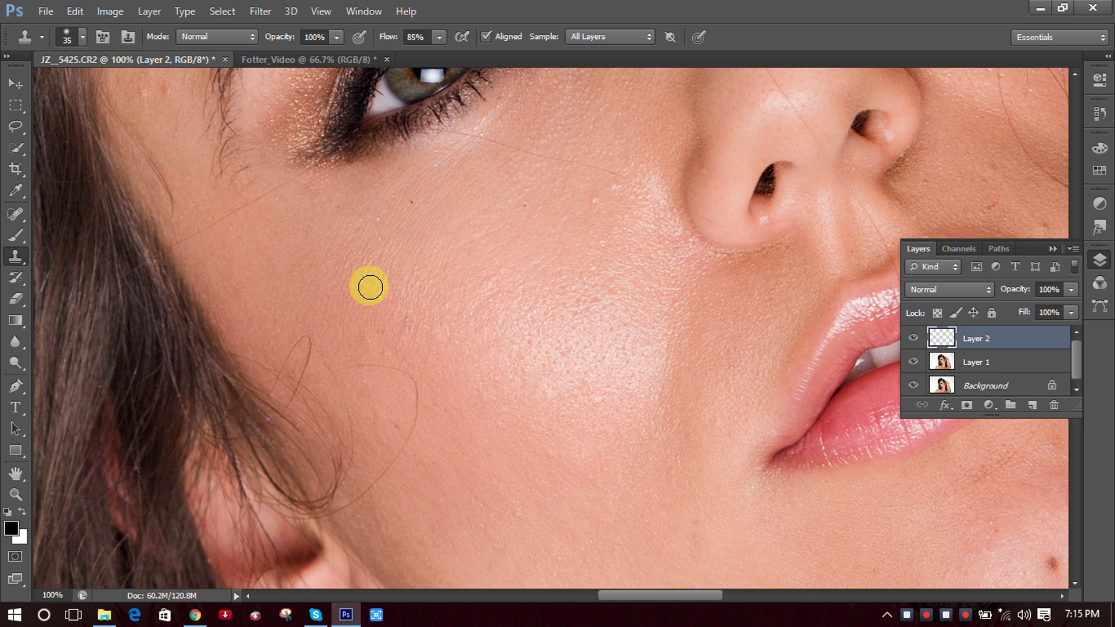
mouse_move(370, 287)
mouse_down()
mouse_move(386, 349)
mouse_move(385, 286)
mouse_move(361, 306)
mouse_move(367, 339)
mouse_move(497, 270)
mouse_move(486, 277)
mouse_up()
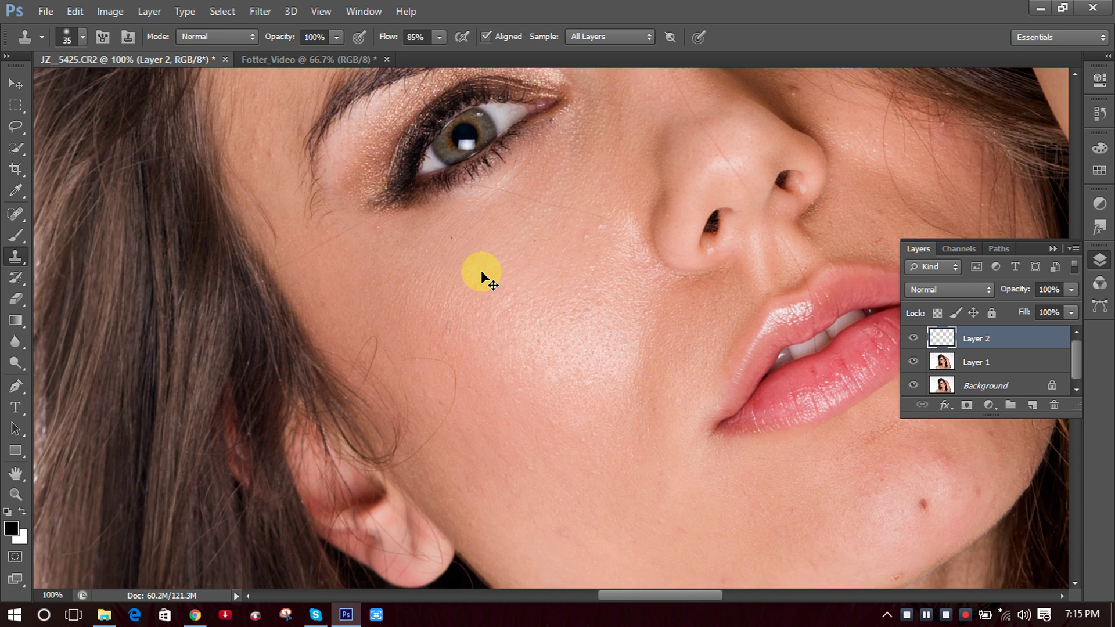
Compare the retouched face as a whole with Layer 2 hidden and shown.
key(ctrl+minus)
key(ctrl+minus)
scroll(564, 366, down, 2)
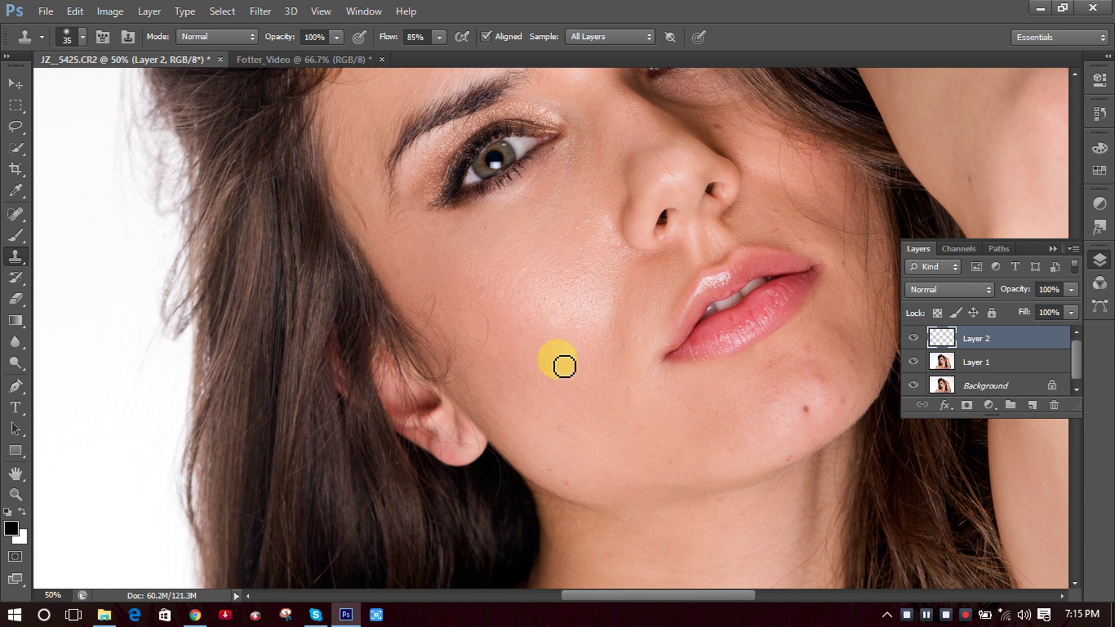
click(914, 343)
click(915, 342)
click(914, 343)
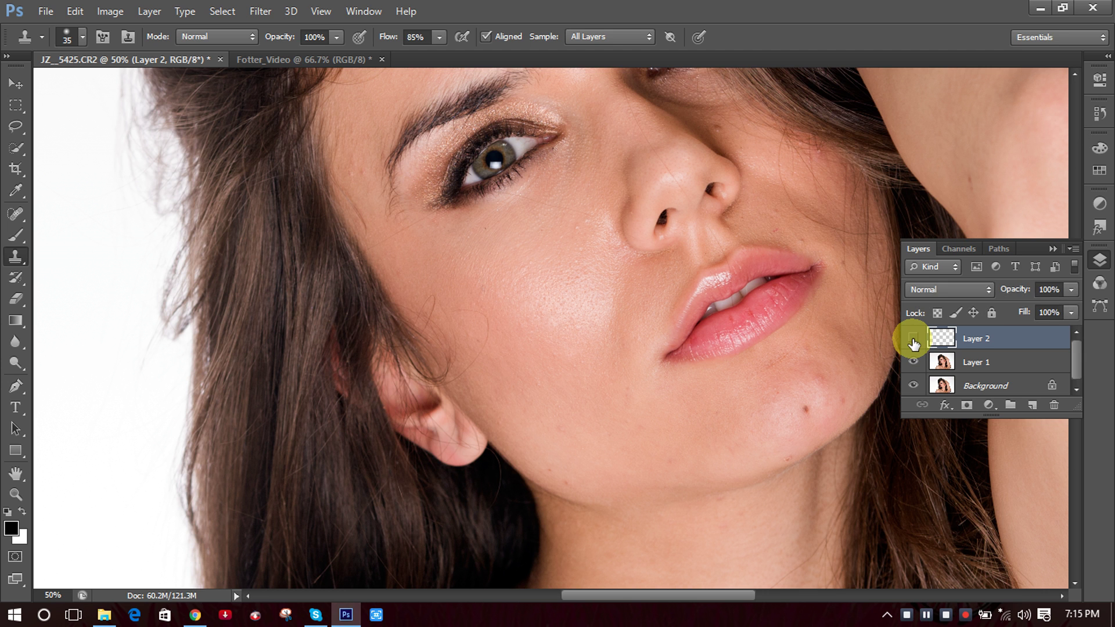
click(915, 343)
Delete Layer 1 and Layer 2 together, leaving only the Background layer.
shift+click(953, 363)
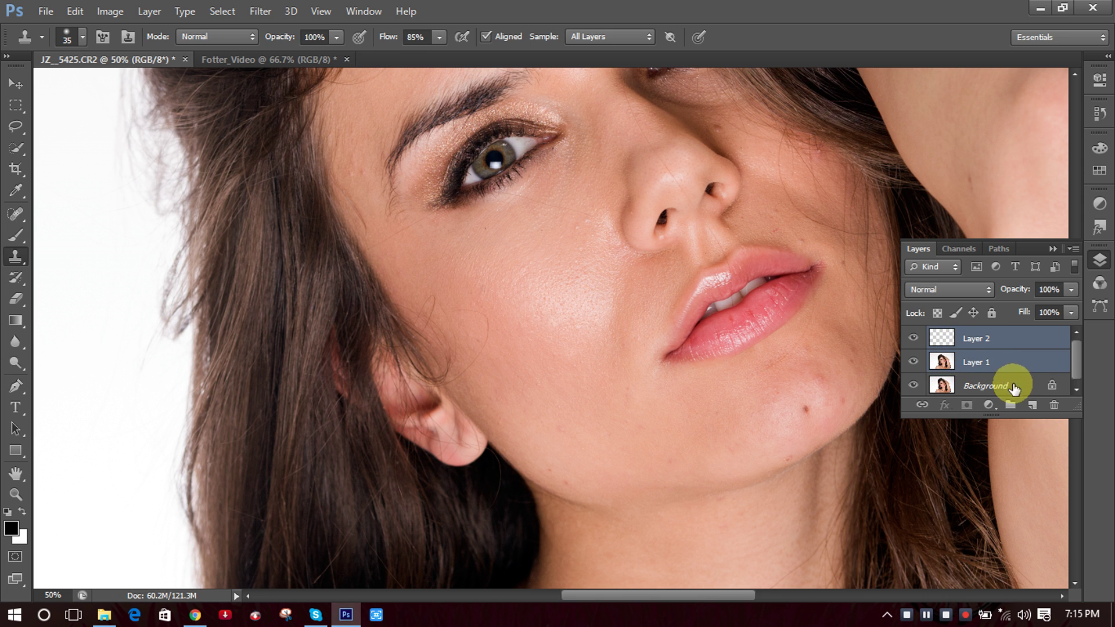
click(1053, 406)
click(437, 238)
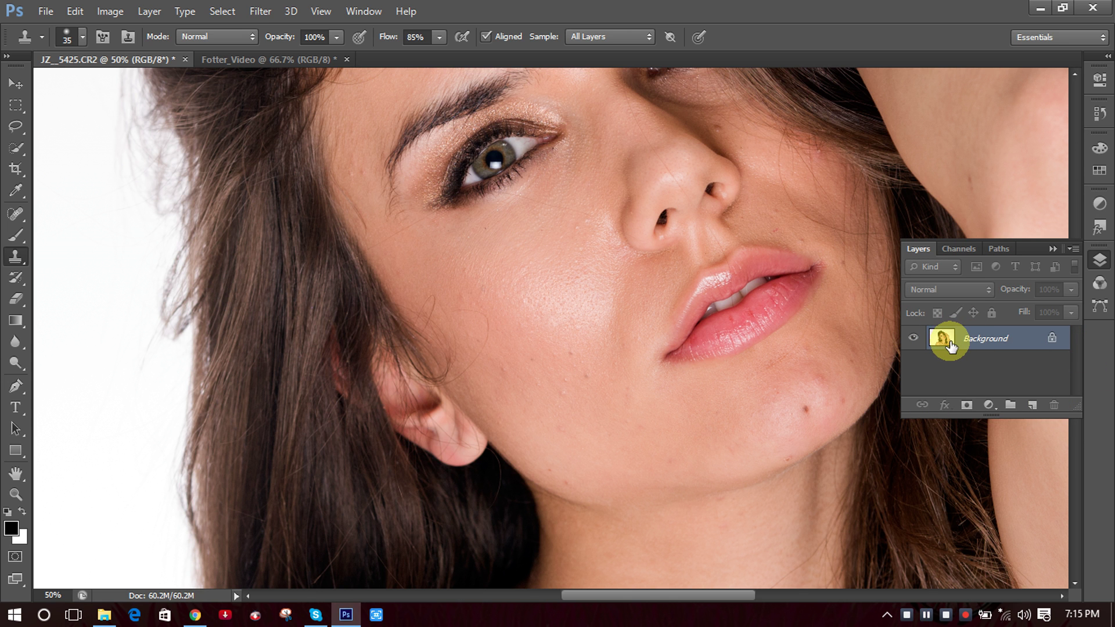
Duplicate the Background layer and add a new empty layer above the copy.
key(ctrl+j)
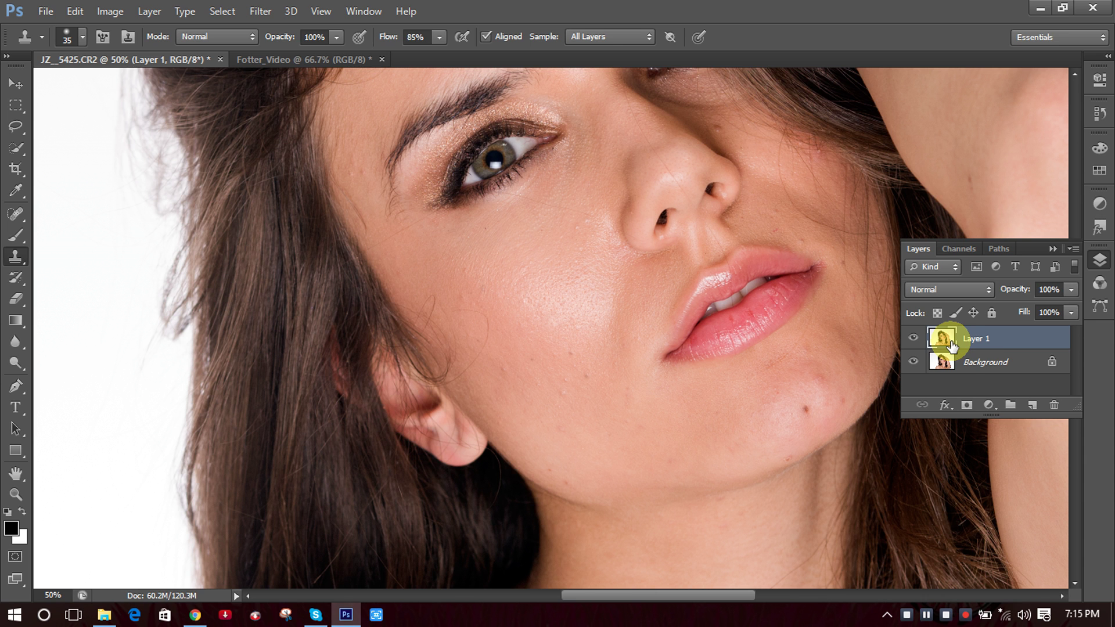
click(1032, 405)
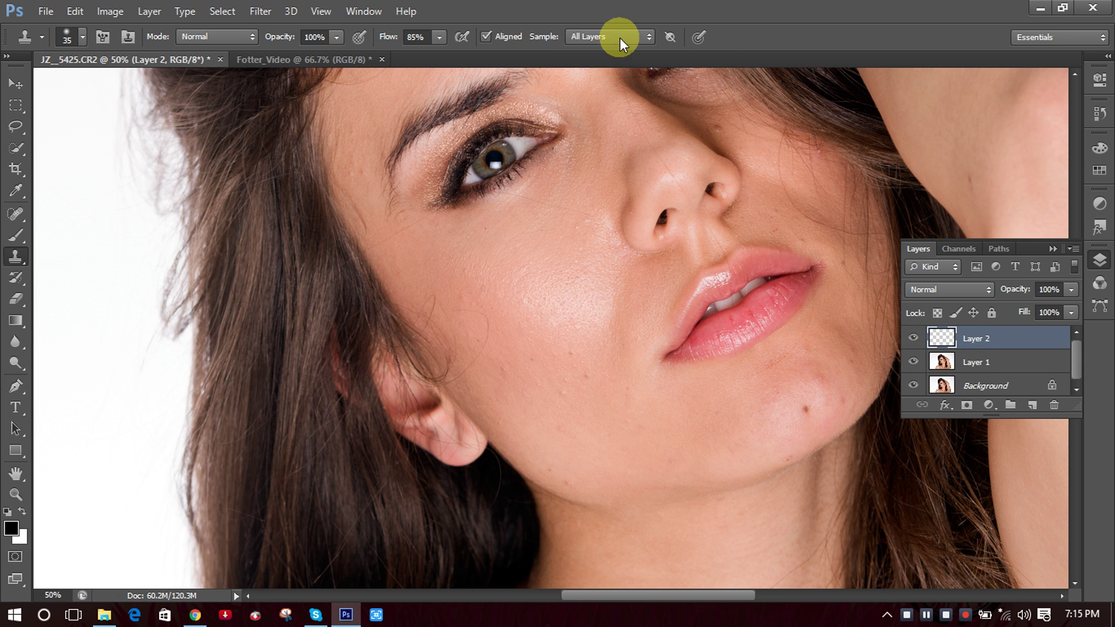
Examine the Clone Stamp's brush size, hardness and the available brush tip presets.
scroll(645, 371, up, 1)
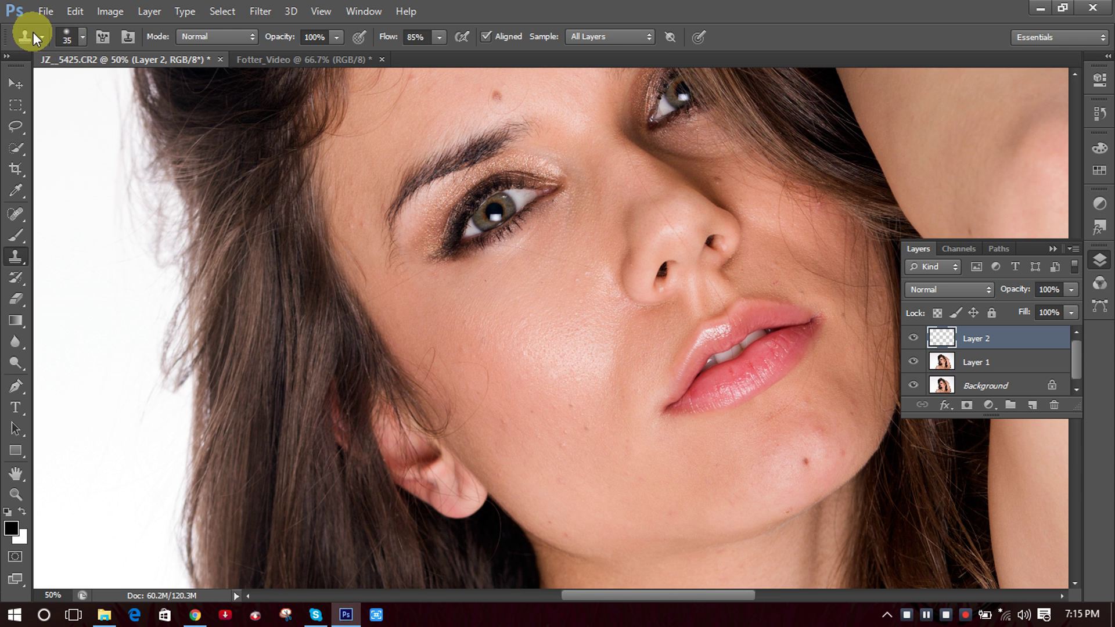
click(83, 38)
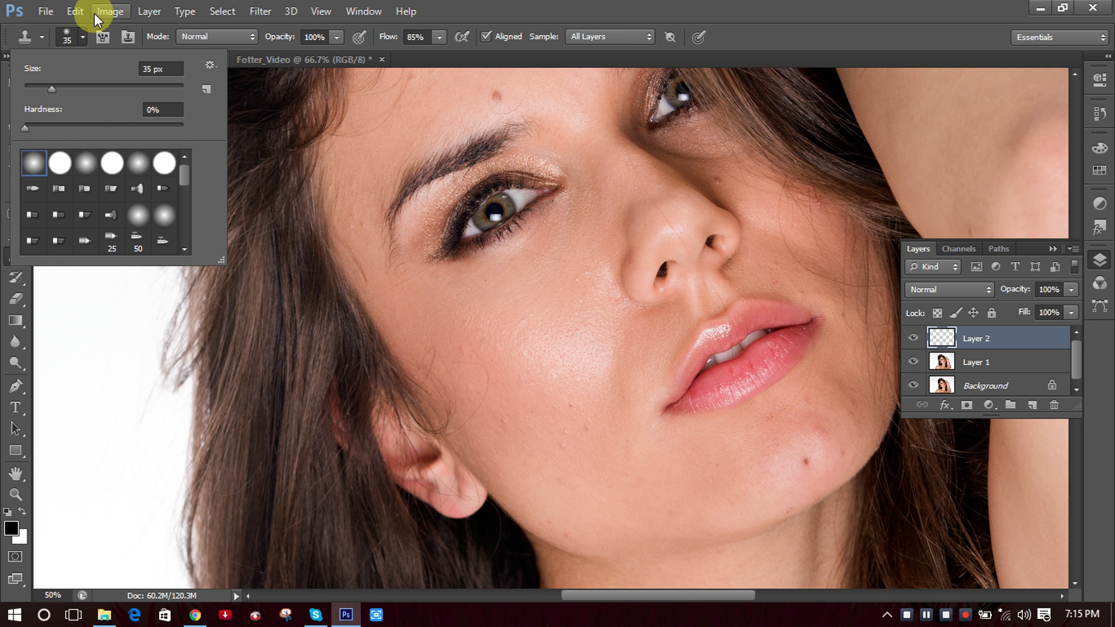
click(83, 38)
click(82, 38)
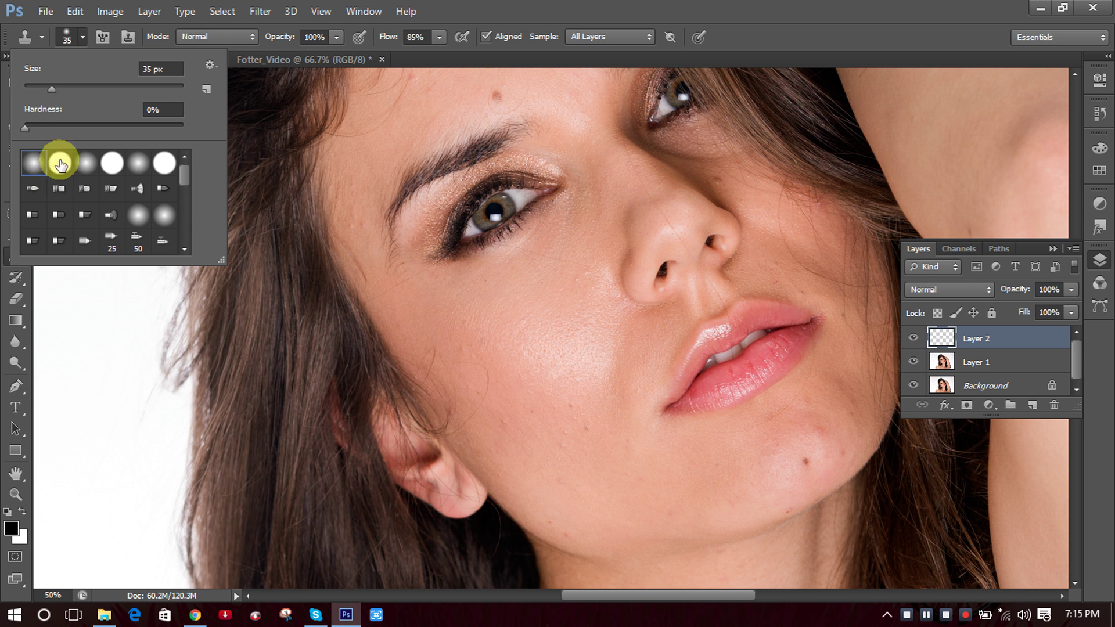
scroll(142, 168, down, 10)
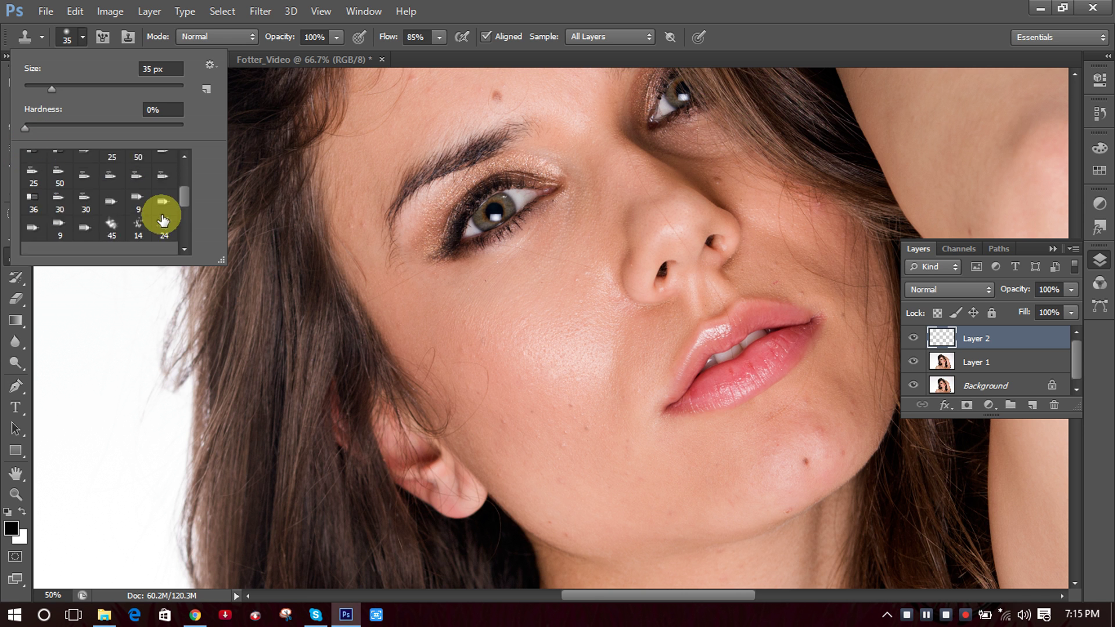
scroll(161, 215, up, 10)
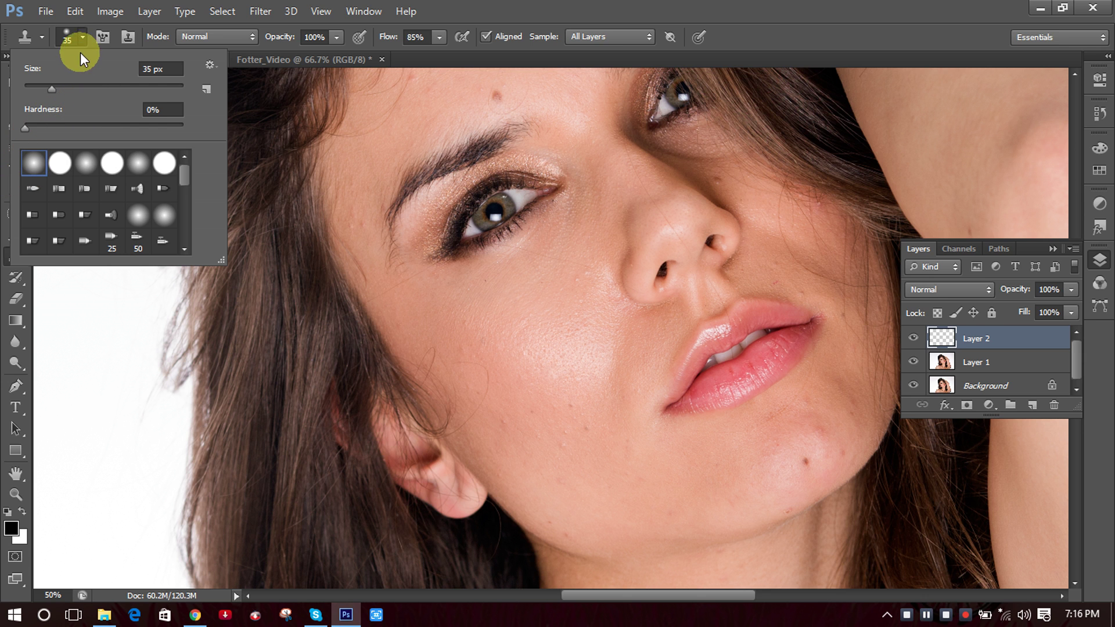
Examine the detailed brush tip settings and the Clone Source options for the Clone Stamp.
click(108, 38)
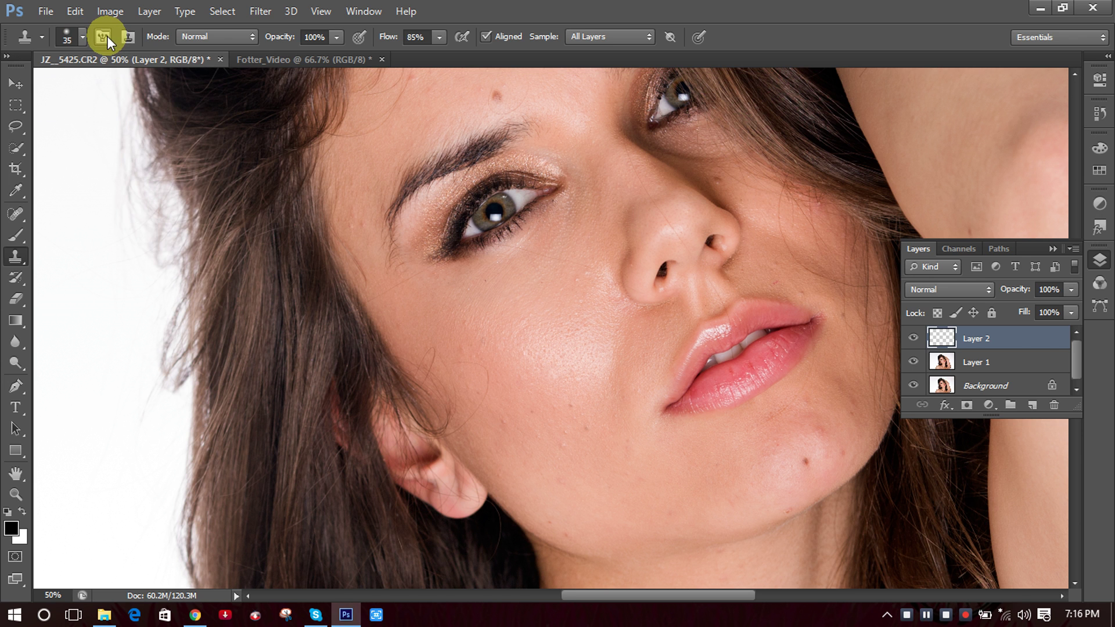
click(103, 37)
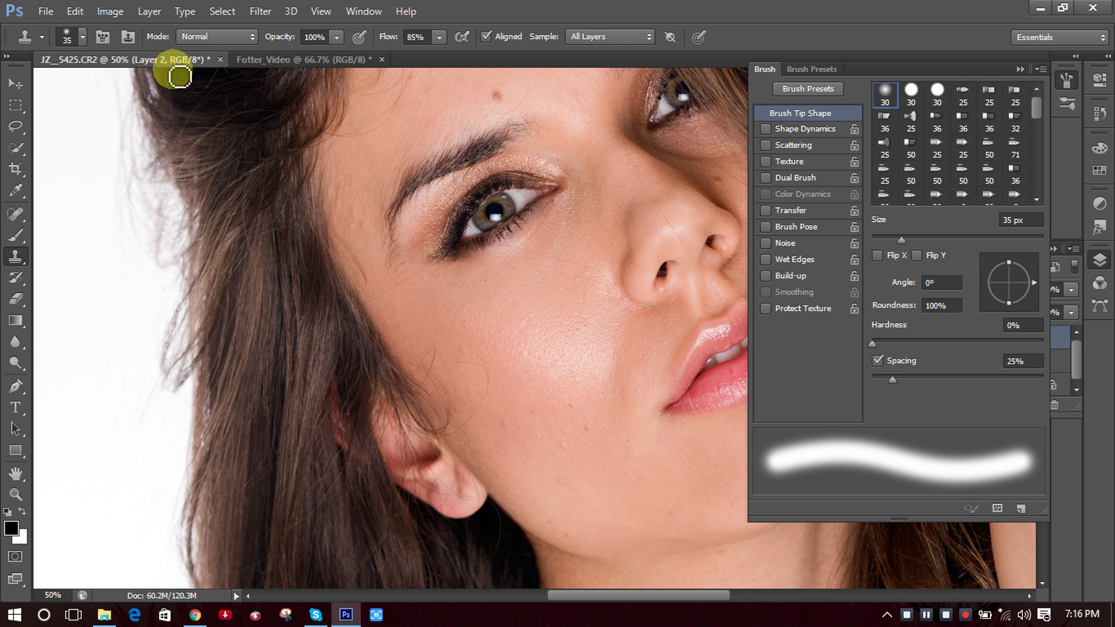
click(128, 37)
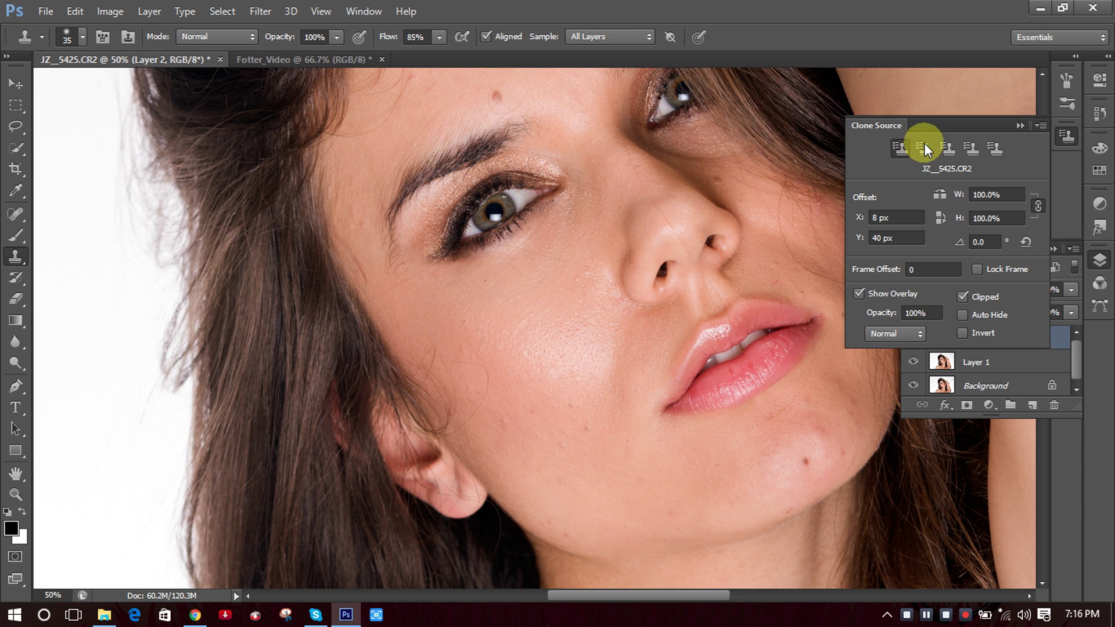
click(1021, 126)
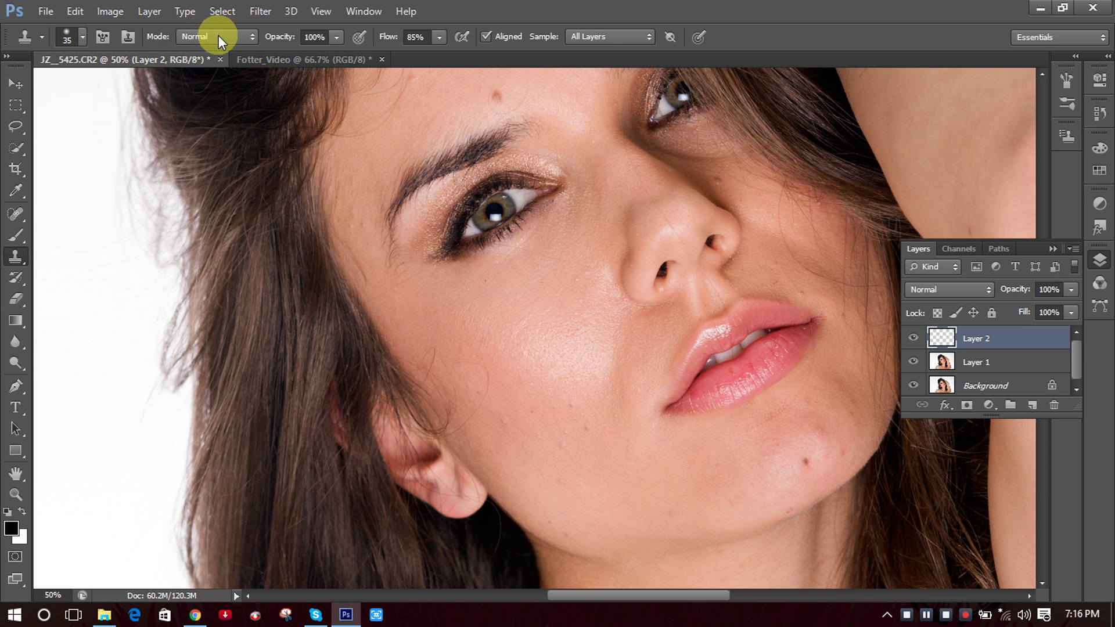
Review the Clone Stamp's blending modes and its opacity, pen-pressure and flow options.
click(248, 35)
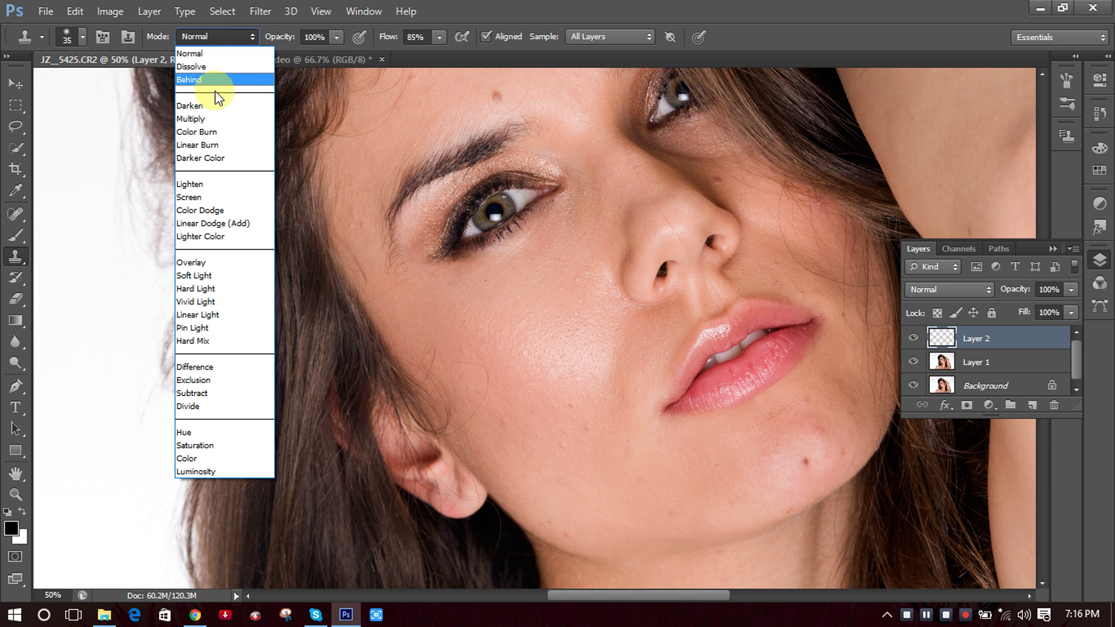
click(247, 34)
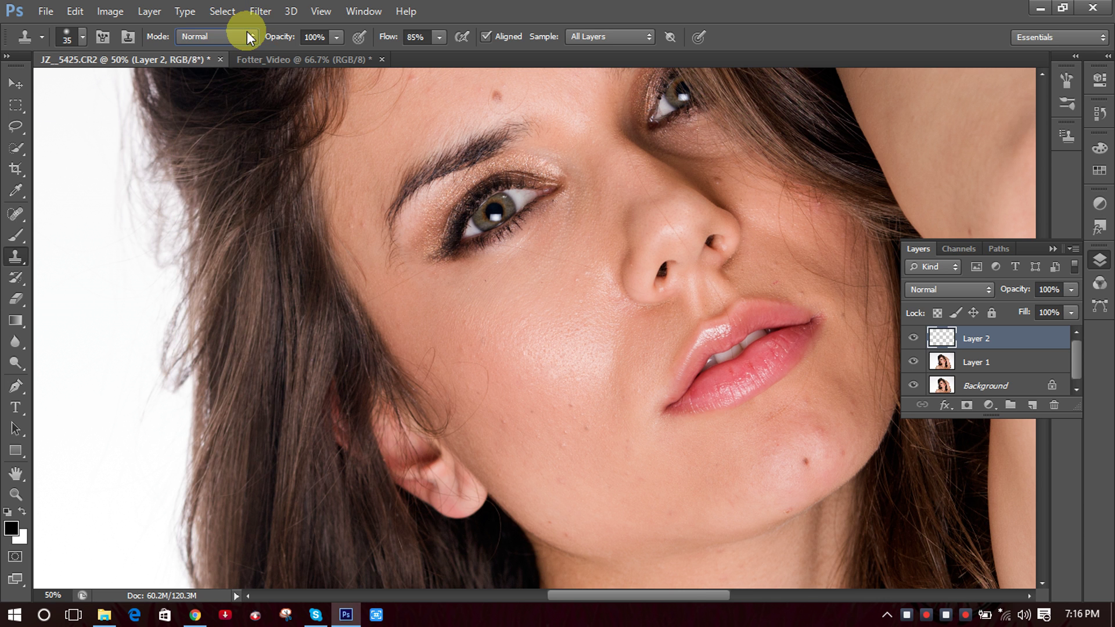
click(336, 35)
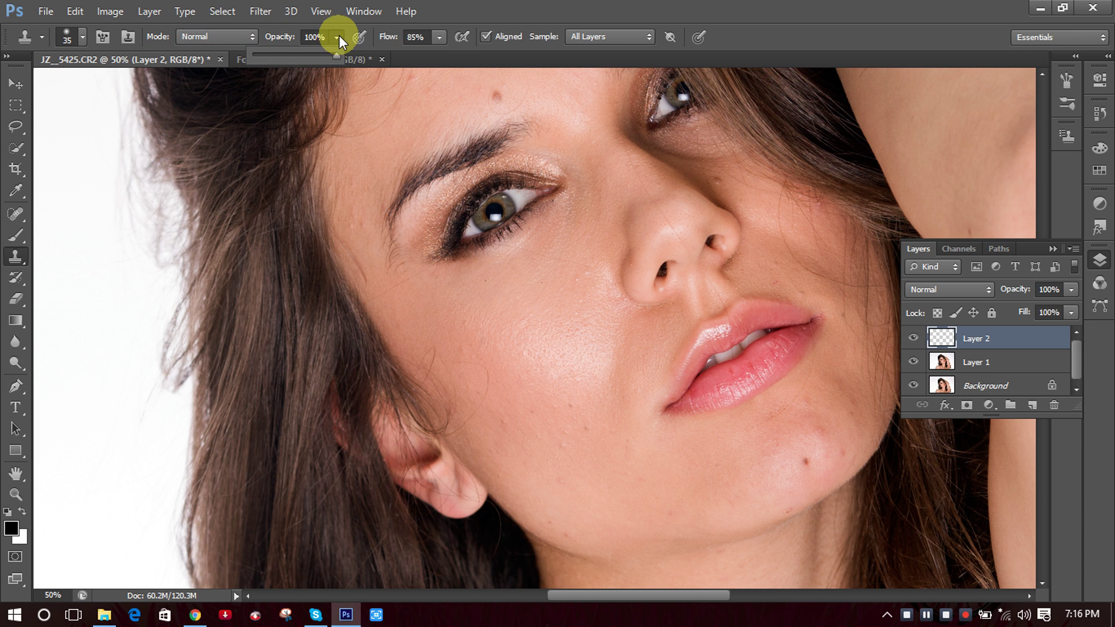
click(338, 36)
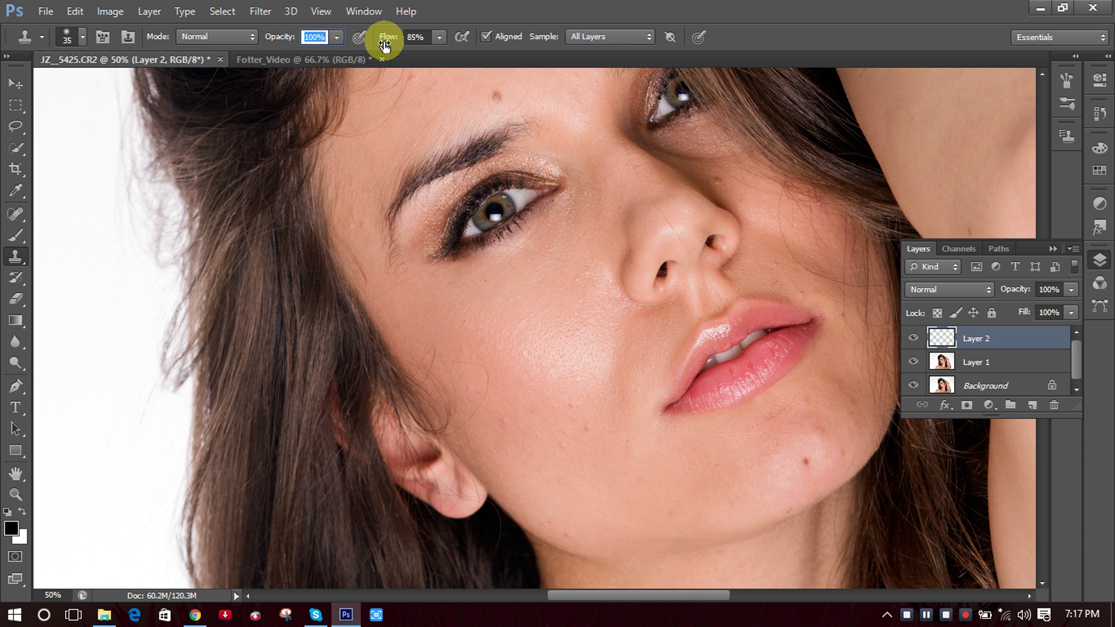
click(445, 98)
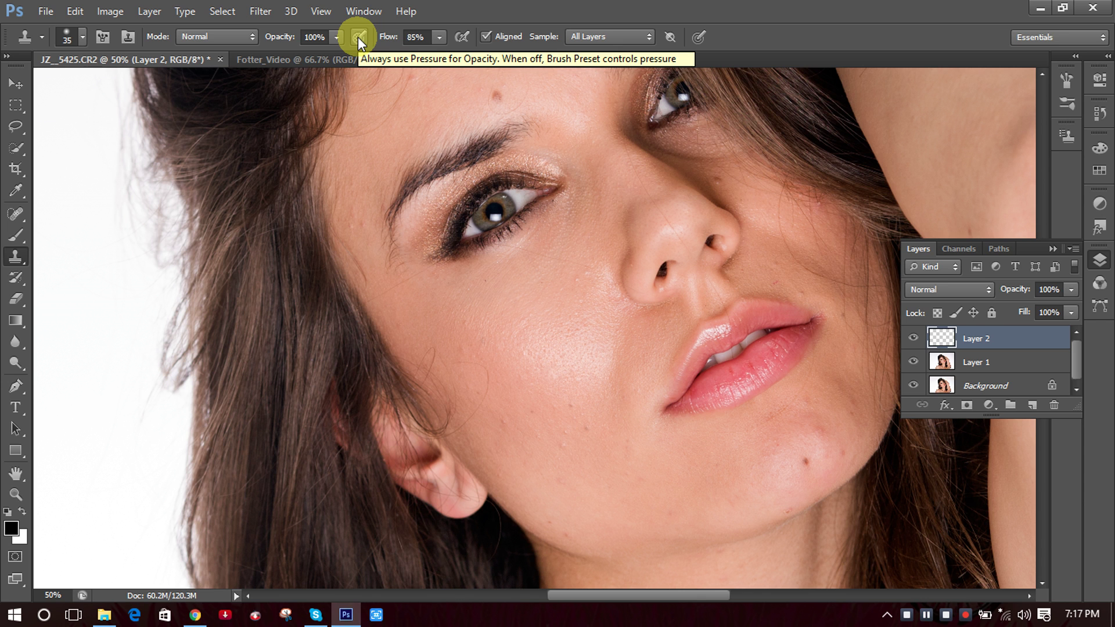
click(438, 37)
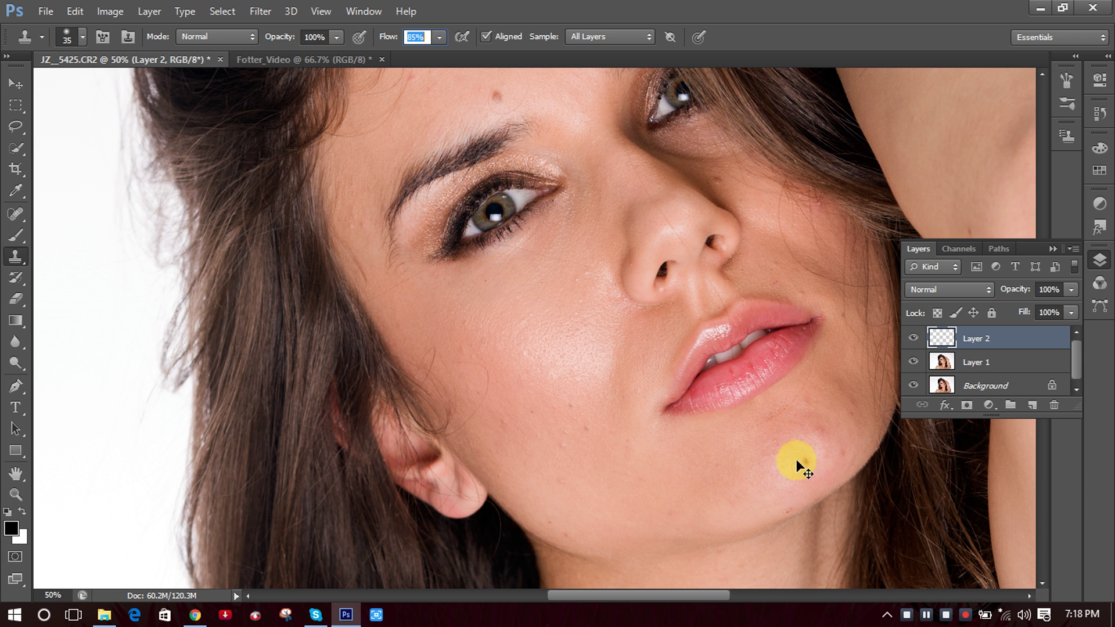
Clone clean neighbouring skin over the dark spot on the cheek, just below the bright highlight.
scroll(816, 439, up, 2)
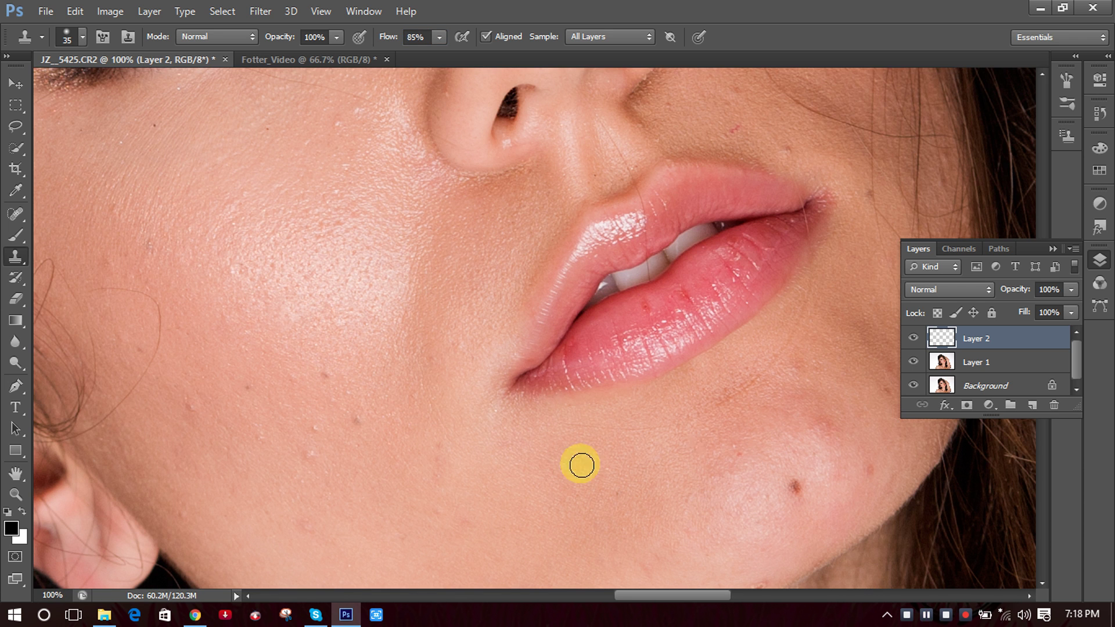
drag(399, 406, 610, 264)
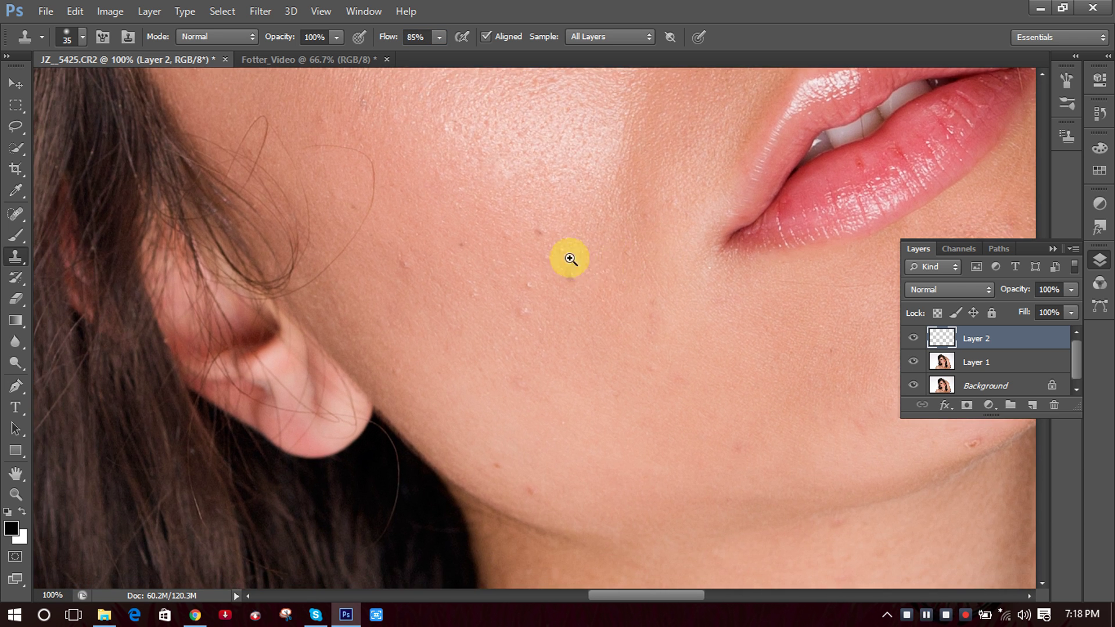
click(559, 239)
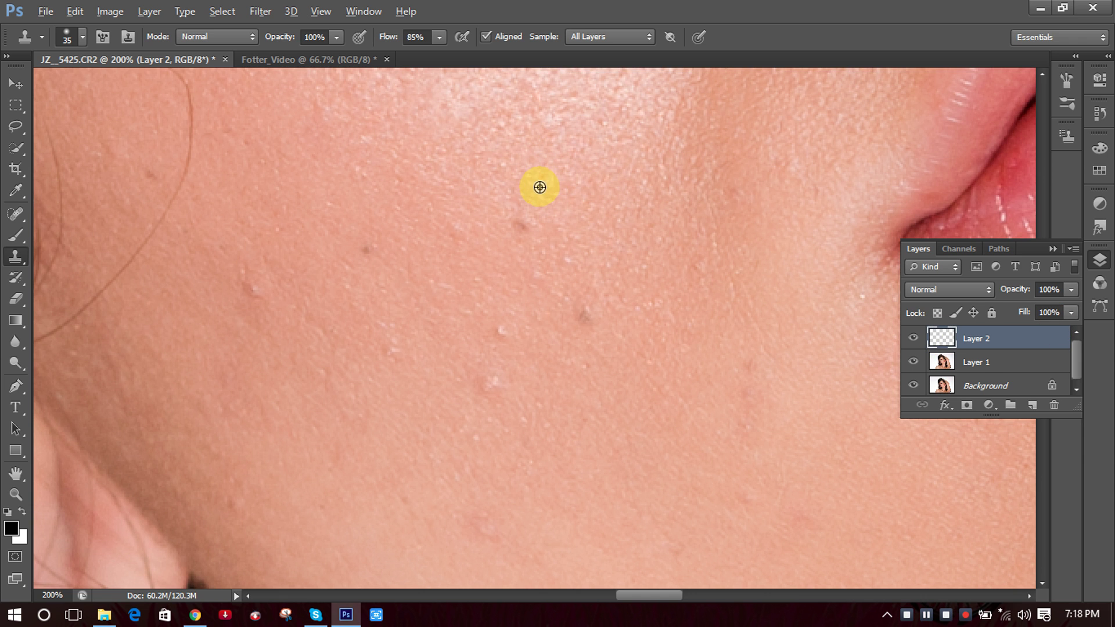
key(alt)
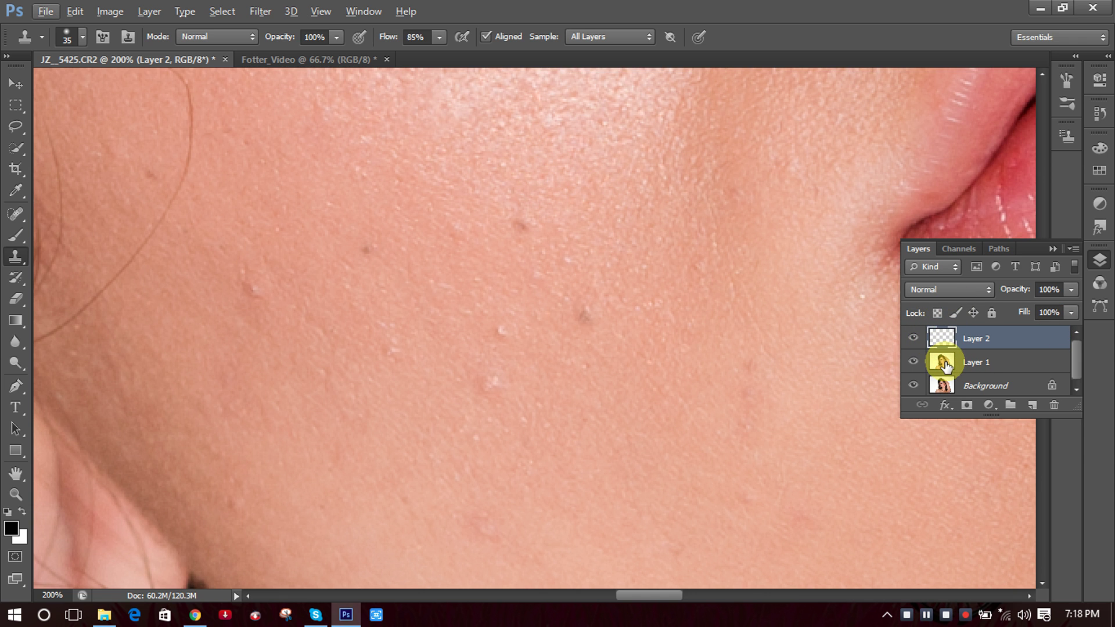
alt+click(545, 176)
mouse_move(532, 218)
mouse_down()
mouse_move(510, 216)
mouse_move(548, 219)
mouse_move(525, 167)
mouse_move(512, 216)
mouse_up()
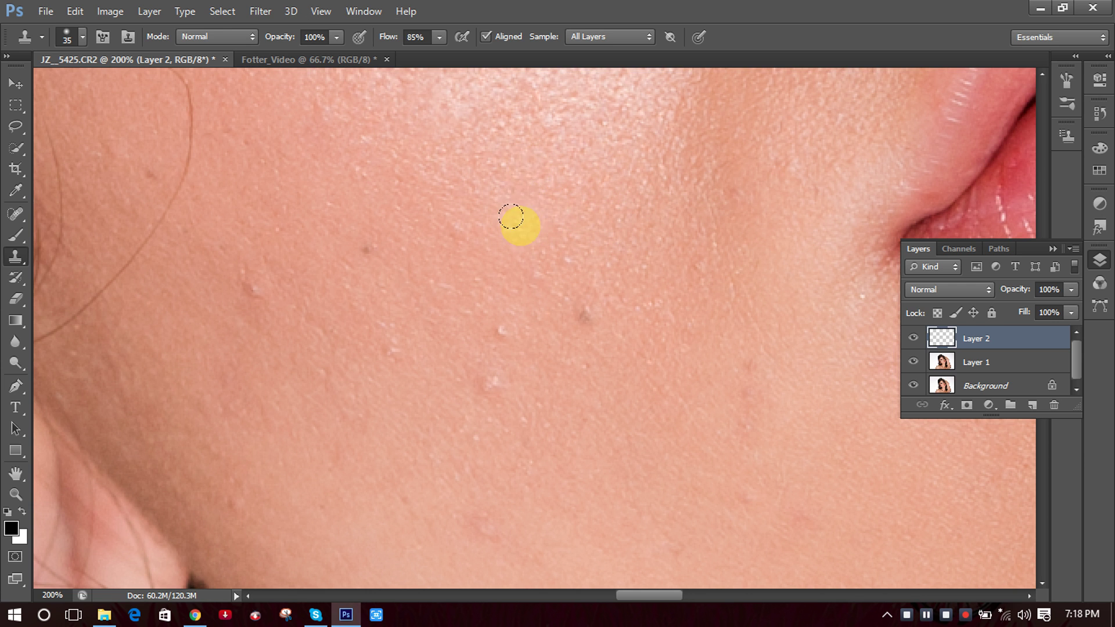
Sample clean skin beside the mouth-side cheek spot and clone away the remaining dark spots and bumps across the cheek.
scroll(665, 242, down, 3)
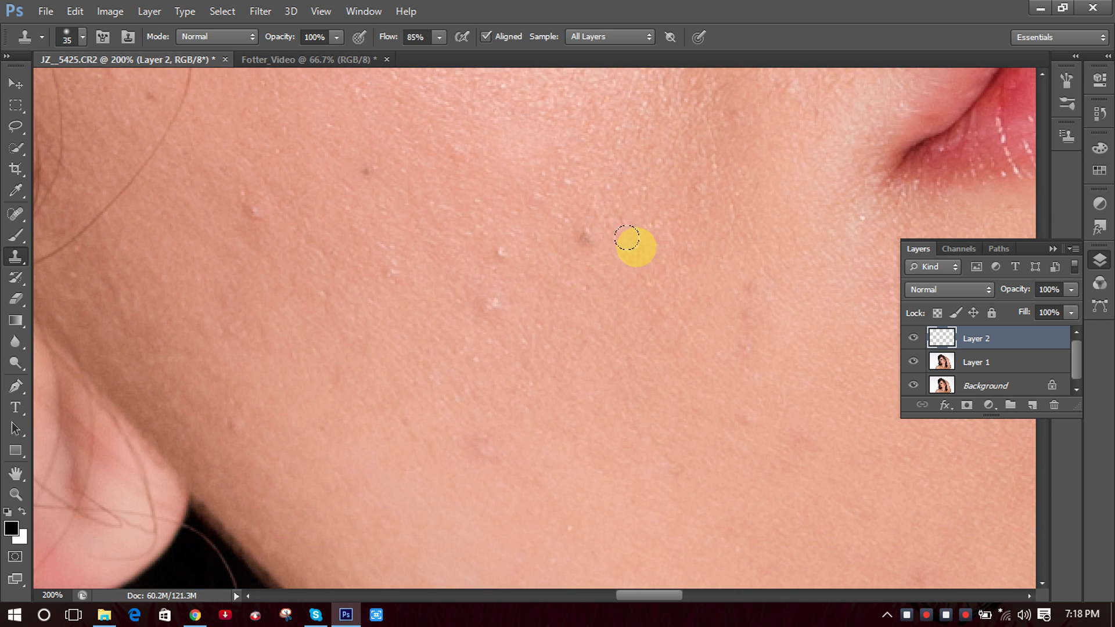
alt+click(603, 200)
mouse_move(582, 236)
mouse_down()
mouse_move(523, 222)
mouse_move(487, 244)
mouse_move(506, 272)
mouse_move(519, 259)
mouse_move(480, 296)
mouse_move(365, 153)
mouse_move(360, 123)
mouse_move(359, 158)
mouse_move(401, 244)
mouse_move(234, 145)
mouse_move(243, 197)
mouse_up()
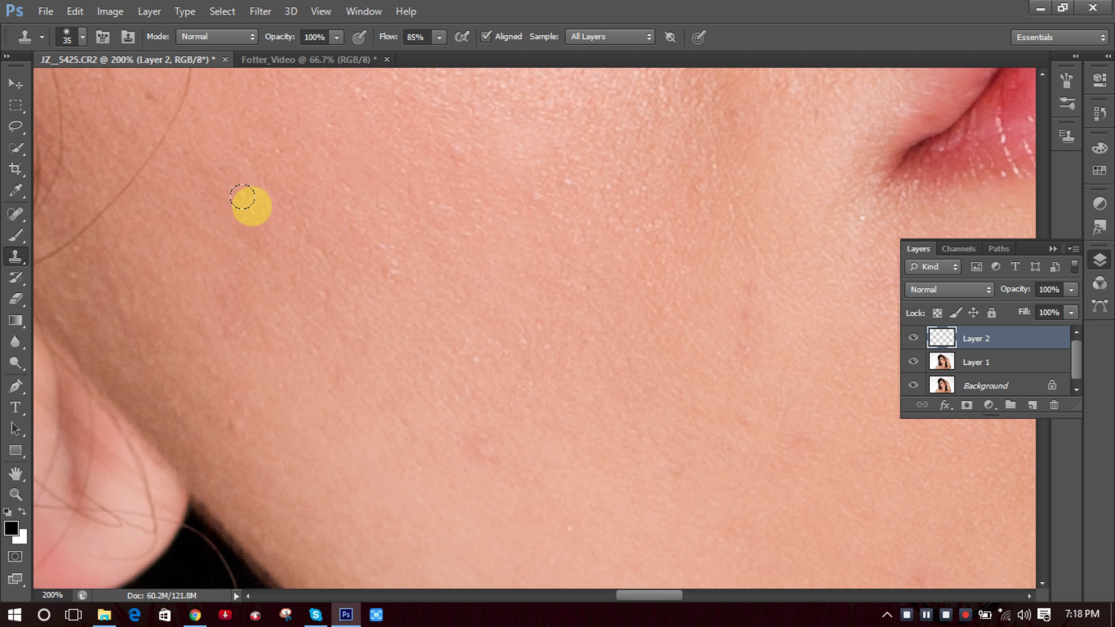
Clone out the reddish patch and faint marks on the lower cheek near the earlobe using nearby clean skin.
scroll(371, 215, down, 3)
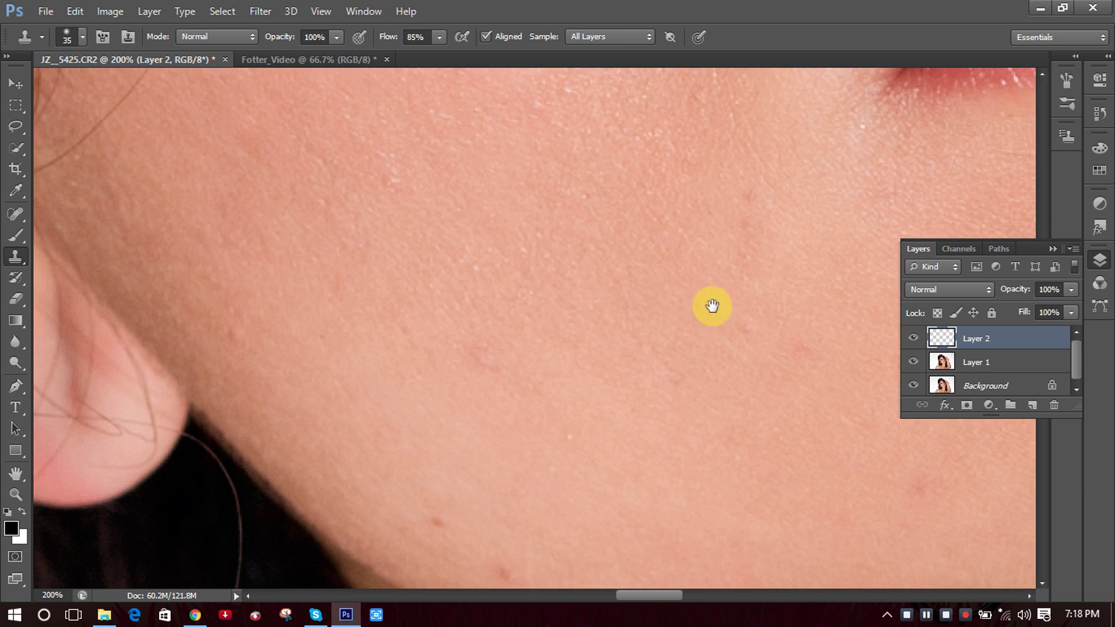
mouse_move(552, 358)
mouse_down()
mouse_move(566, 206)
mouse_move(643, 300)
mouse_move(598, 255)
mouse_up()
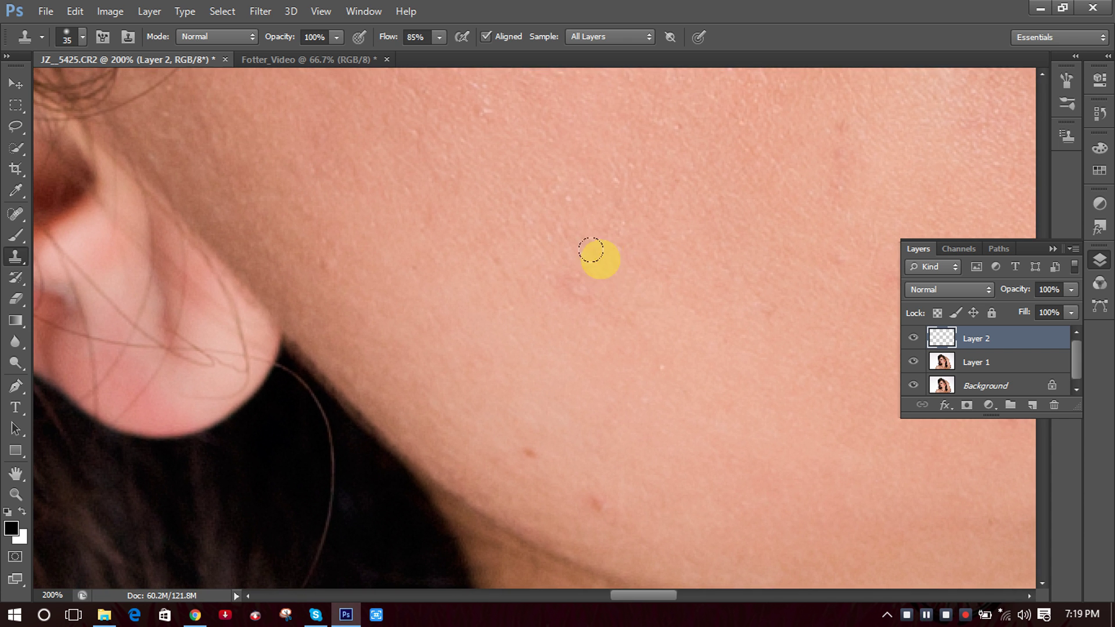
alt+click(608, 240)
click(577, 290)
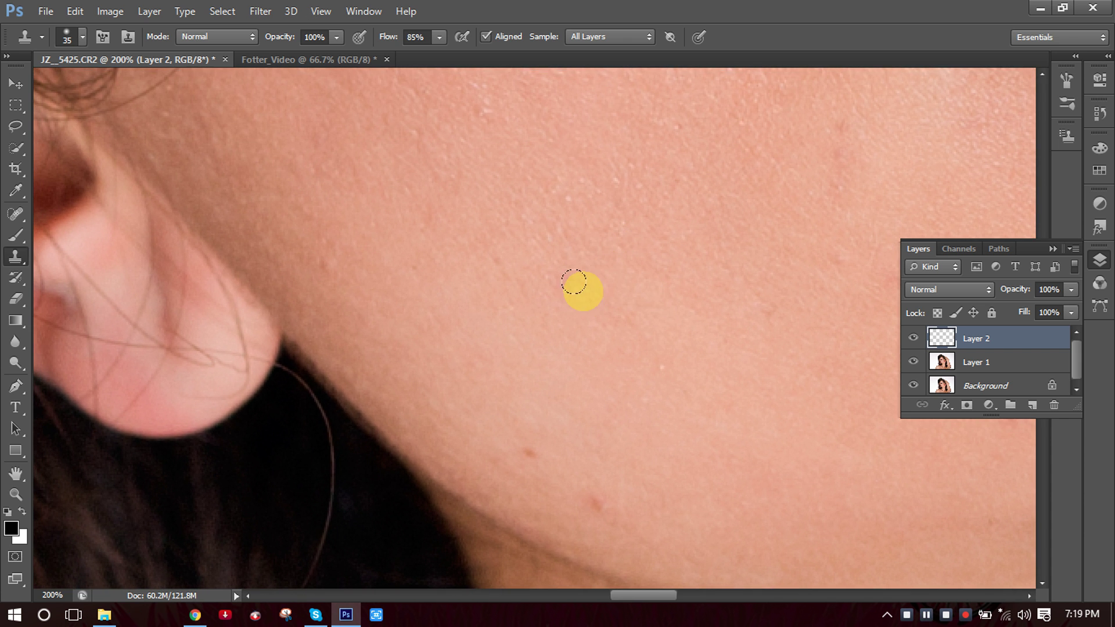
click(482, 286)
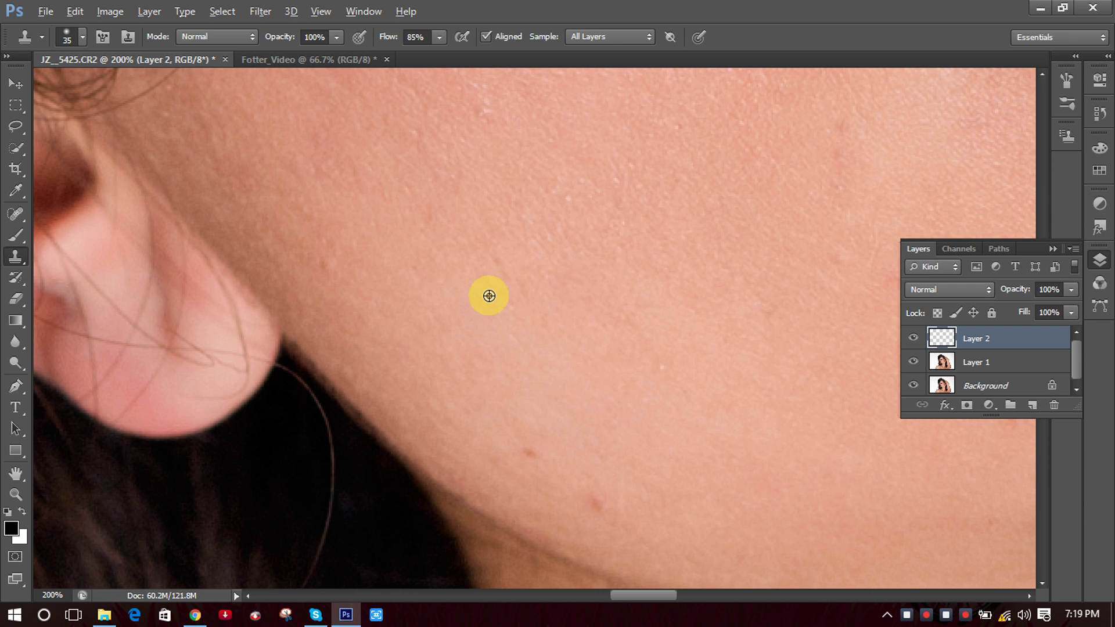
click(500, 273)
click(480, 258)
click(488, 251)
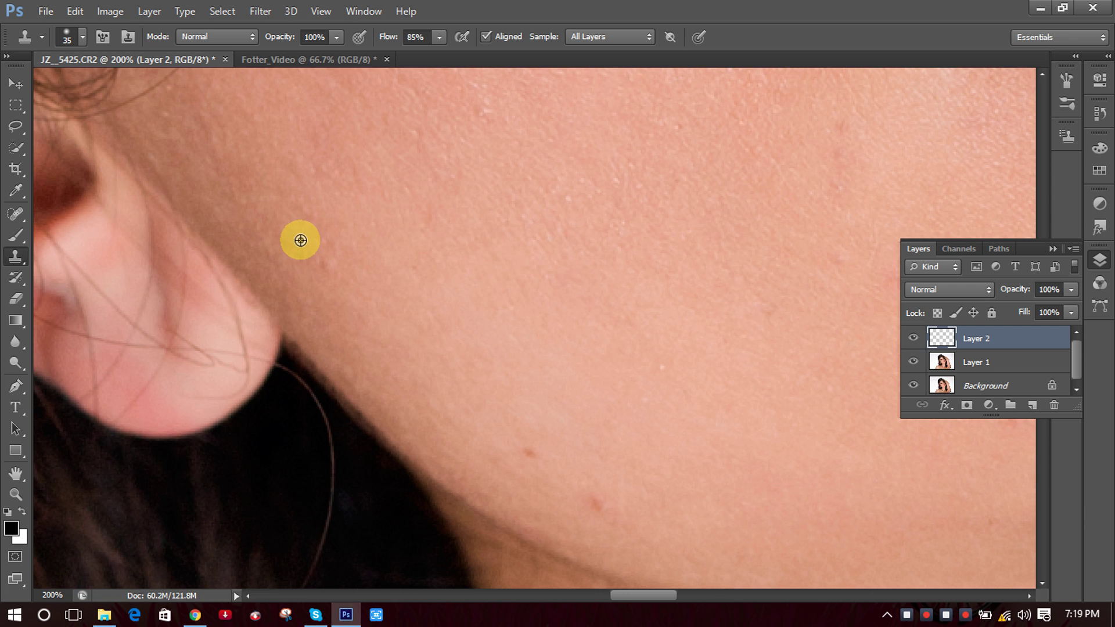
click(334, 265)
scroll(690, 311, down, 3)
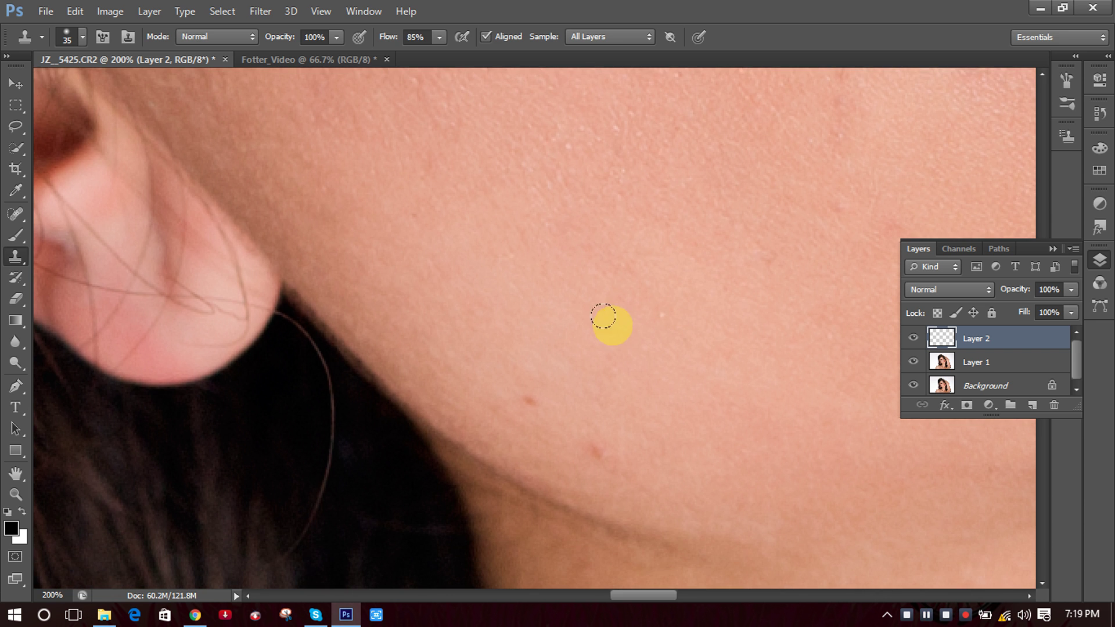
Clone clean skin over the two small reddish spots along the jawline below the ear.
mouse_move(600, 328)
mouse_down()
mouse_move(420, 478)
mouse_move(553, 306)
mouse_move(560, 269)
mouse_up()
scroll(424, 494, up, 2)
click(502, 322)
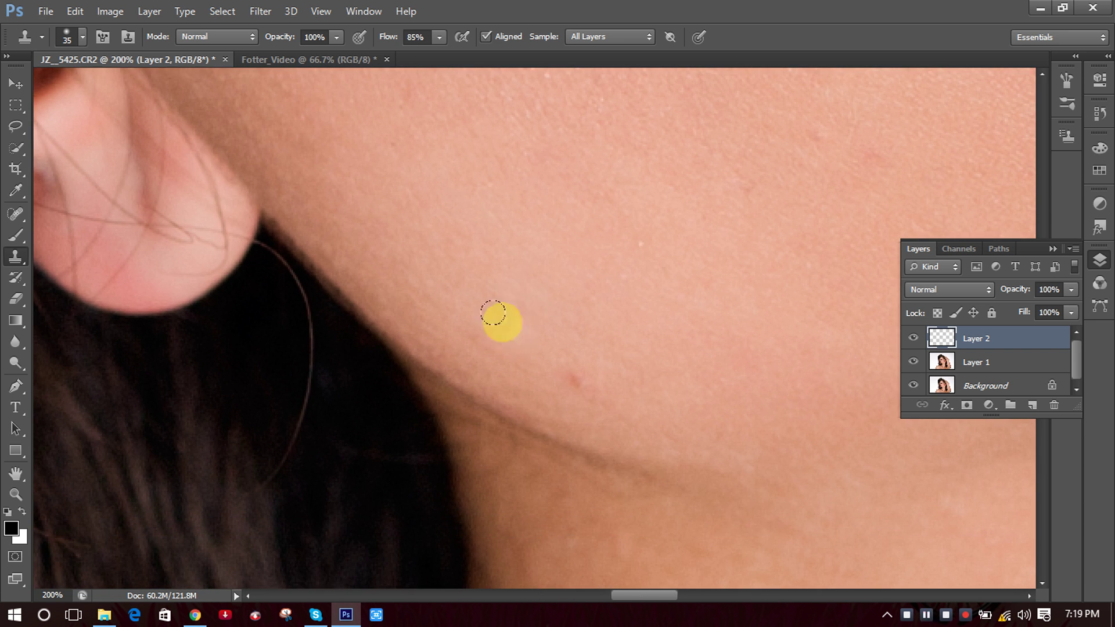
alt+click(472, 292)
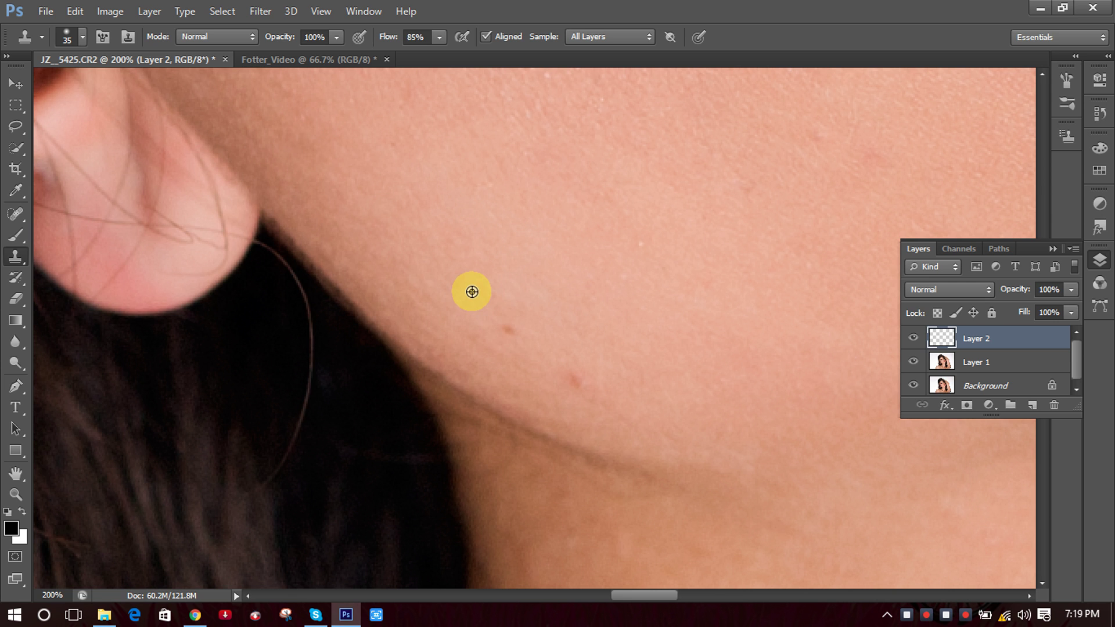
click(506, 331)
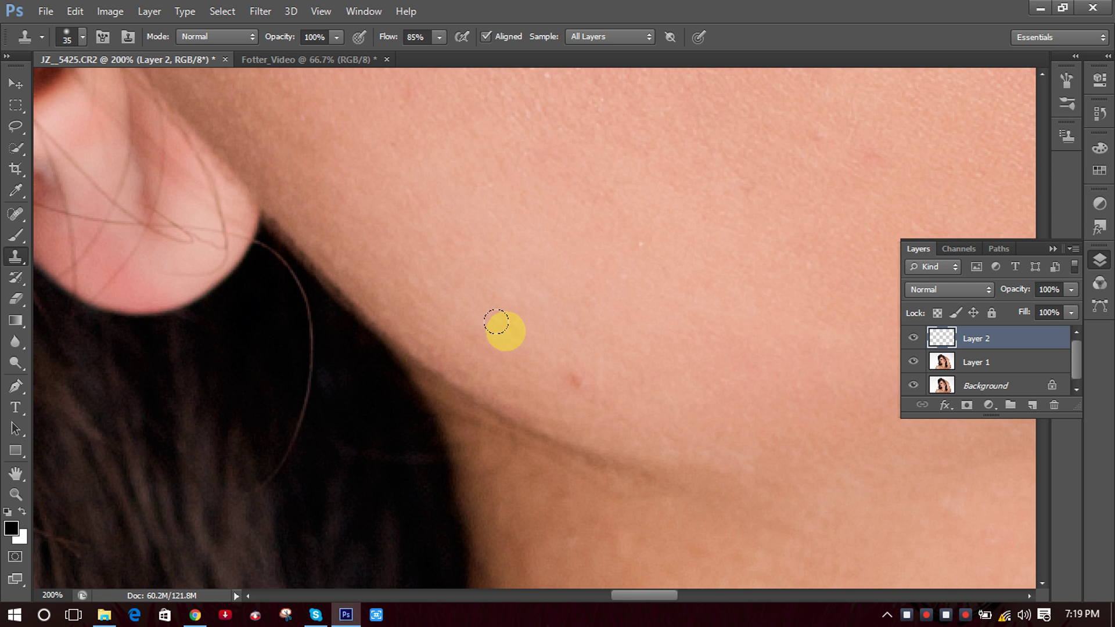
drag(497, 321, 497, 318)
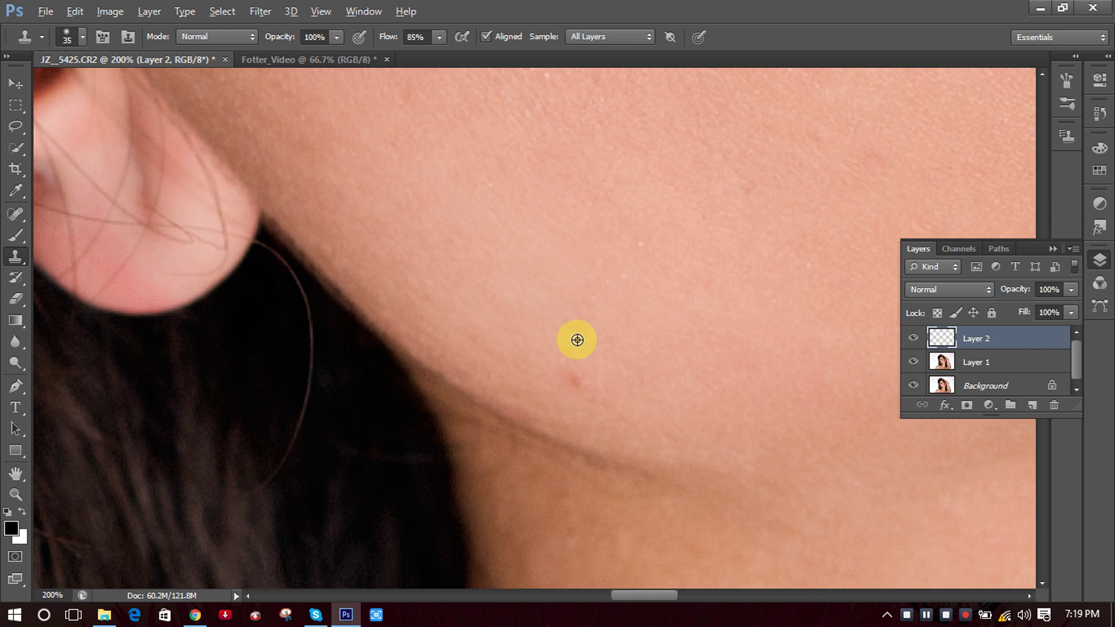
click(574, 382)
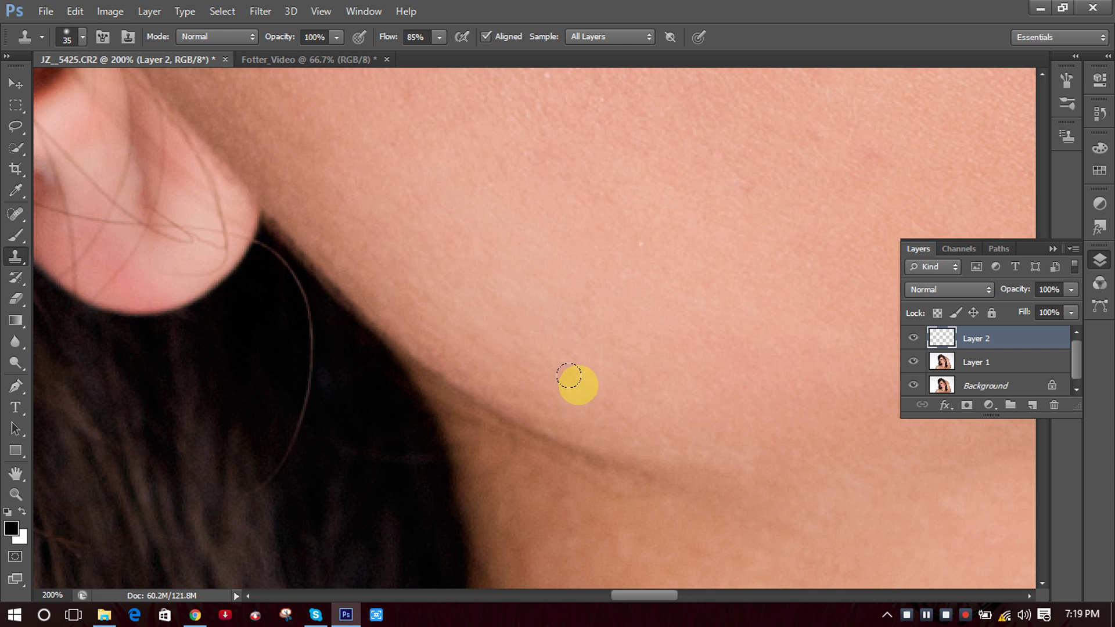
drag(691, 325, 533, 336)
alt+click(466, 307)
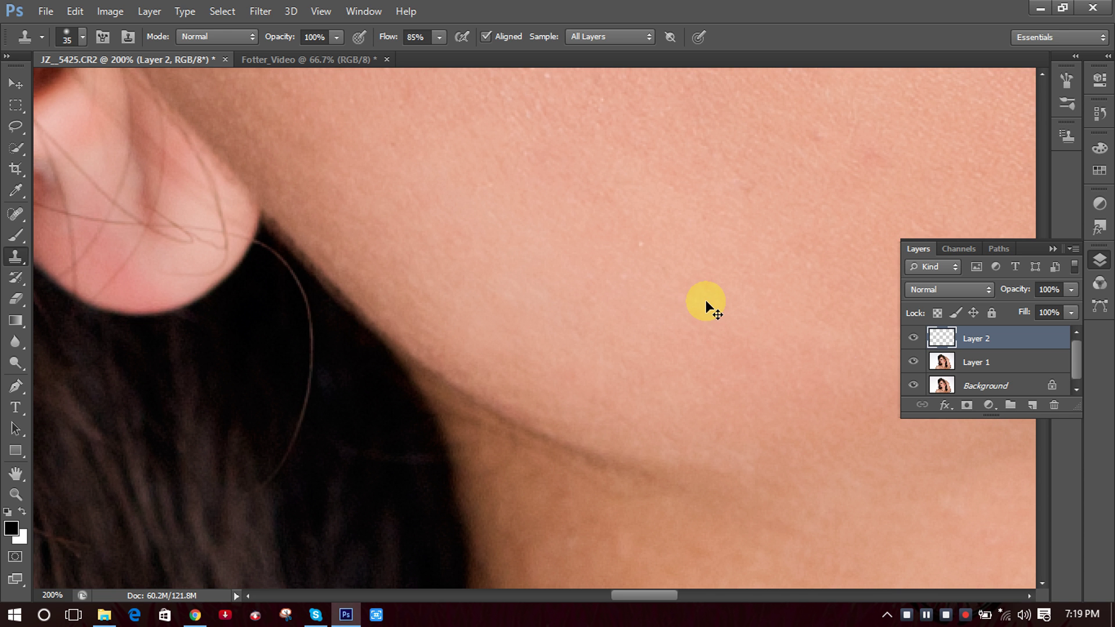
Clone clean forehead skin over the large brown mole above the eyebrow.
key(ctrl+minus)
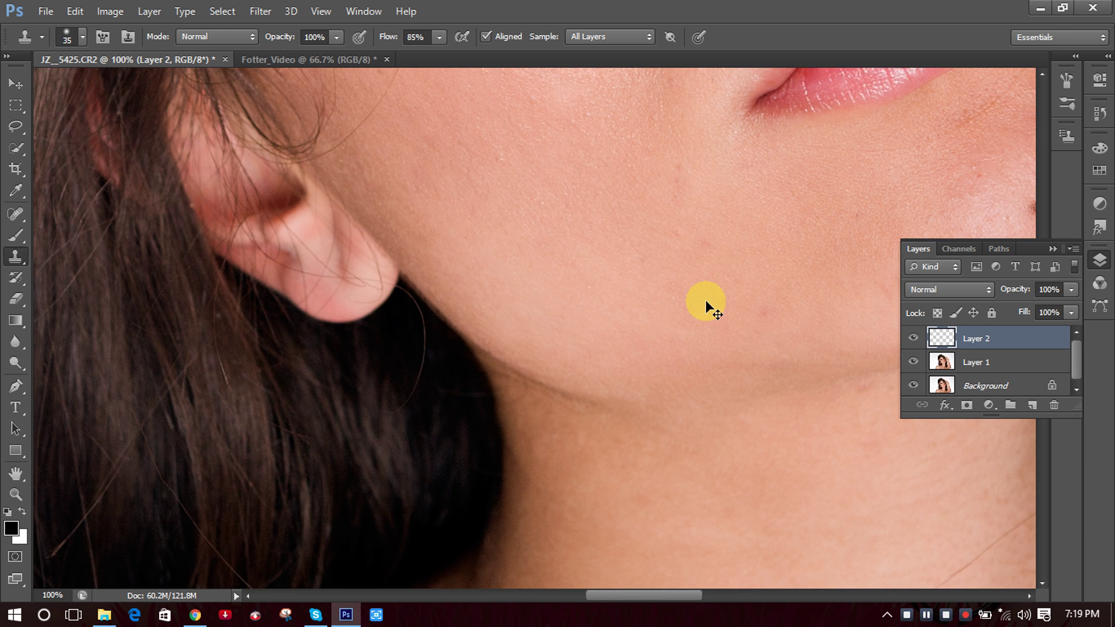
key(ctrl+minus)
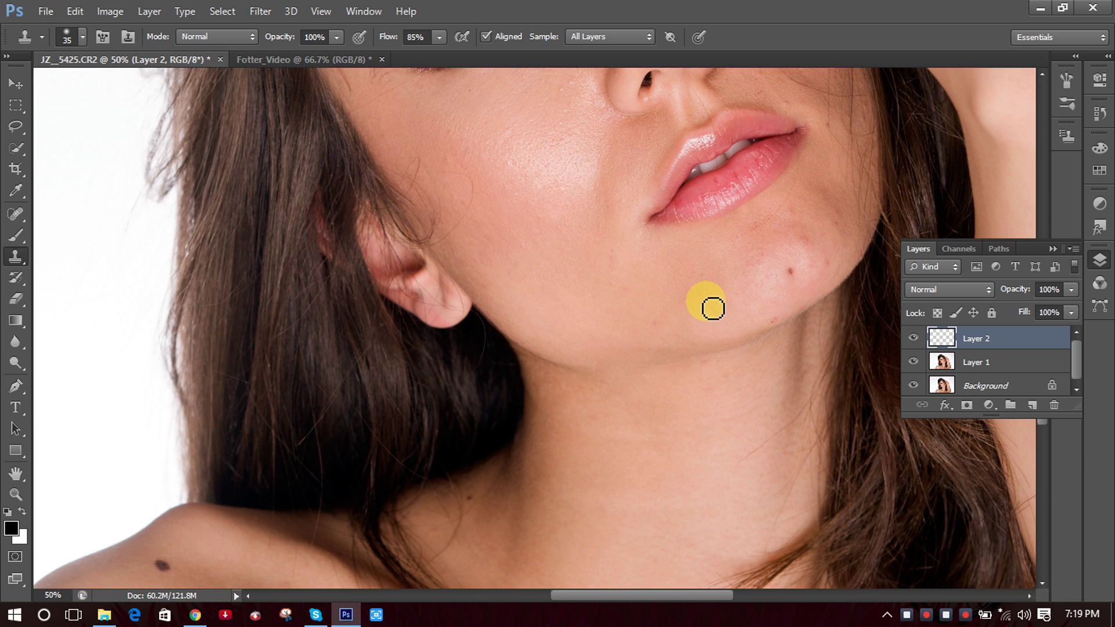
drag(662, 242, 663, 431)
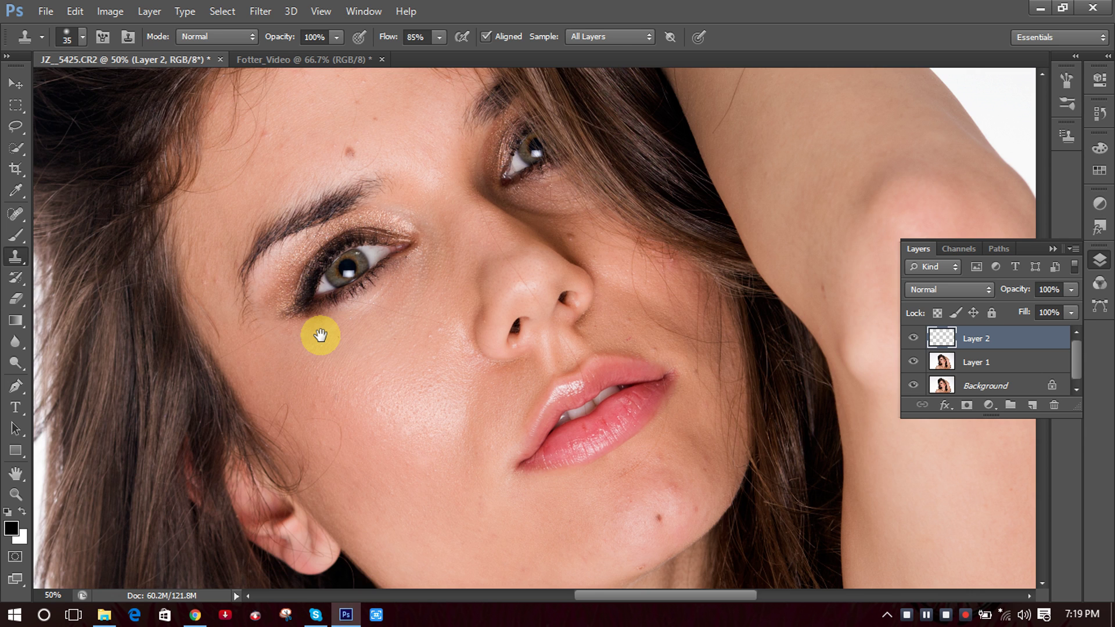
drag(320, 335, 445, 479)
scroll(470, 296, up, 2)
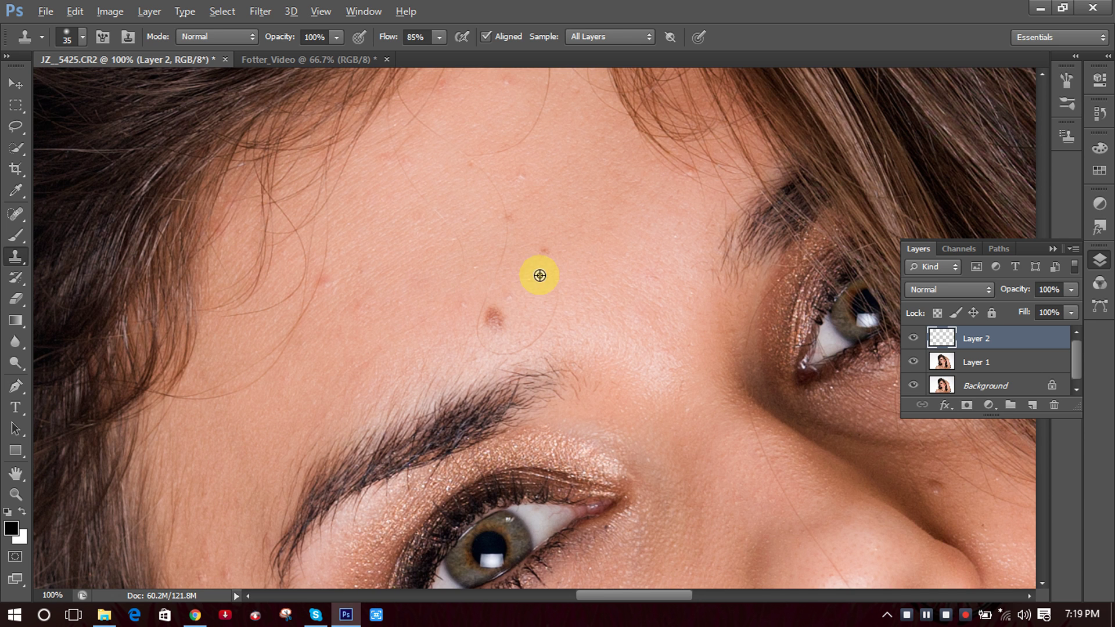
alt+click(518, 282)
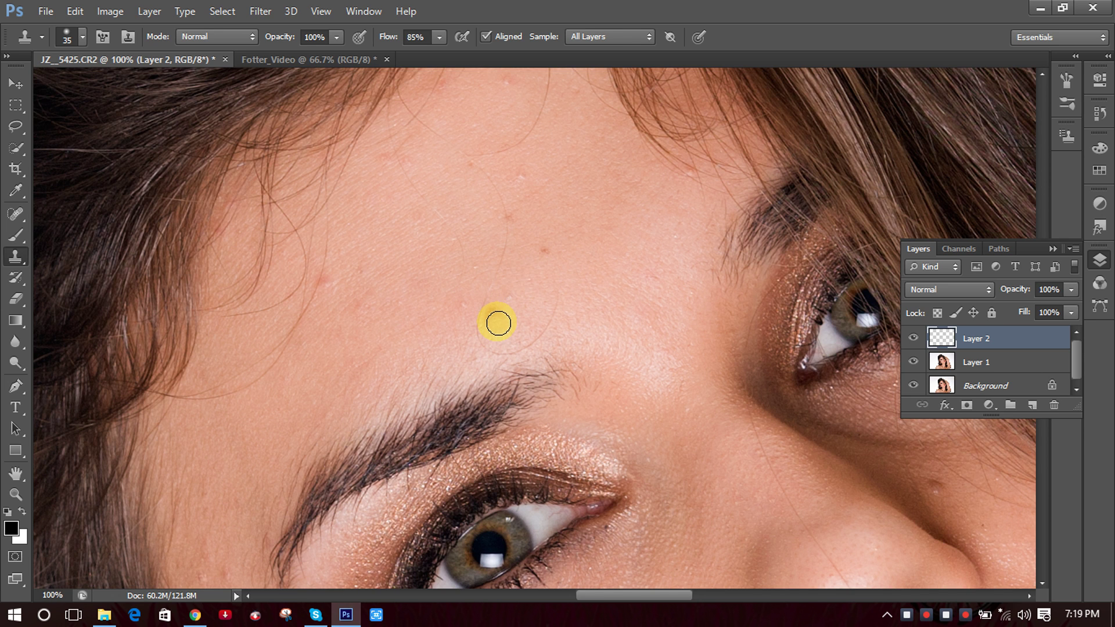
click(495, 316)
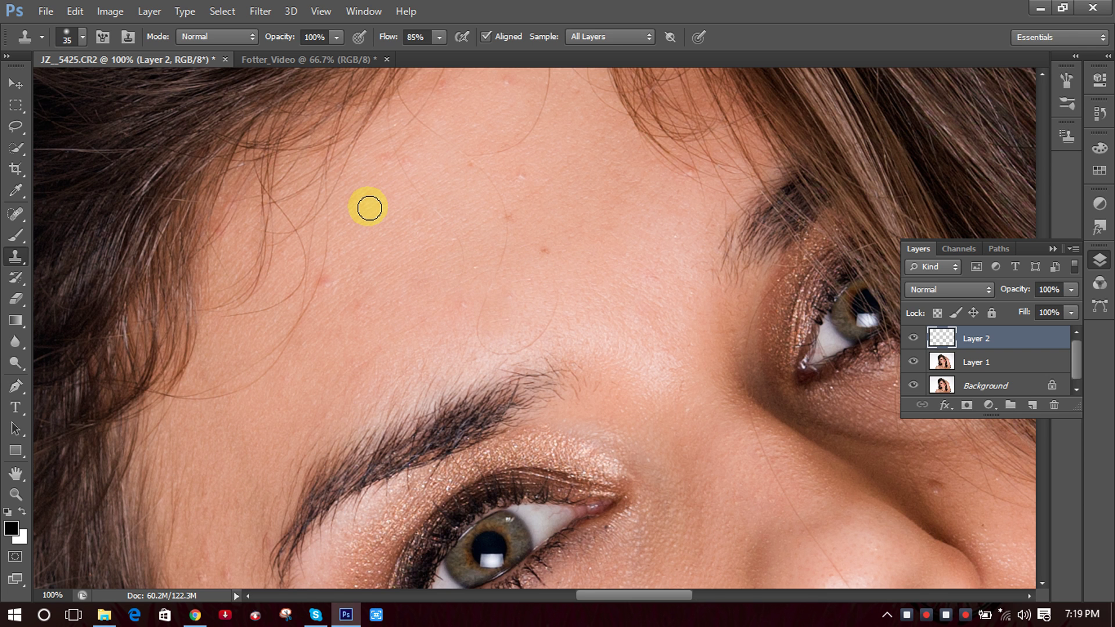
Sample clean forehead skin and clone out the small brown spot above the inner end of the eyebrow.
alt+click(517, 290)
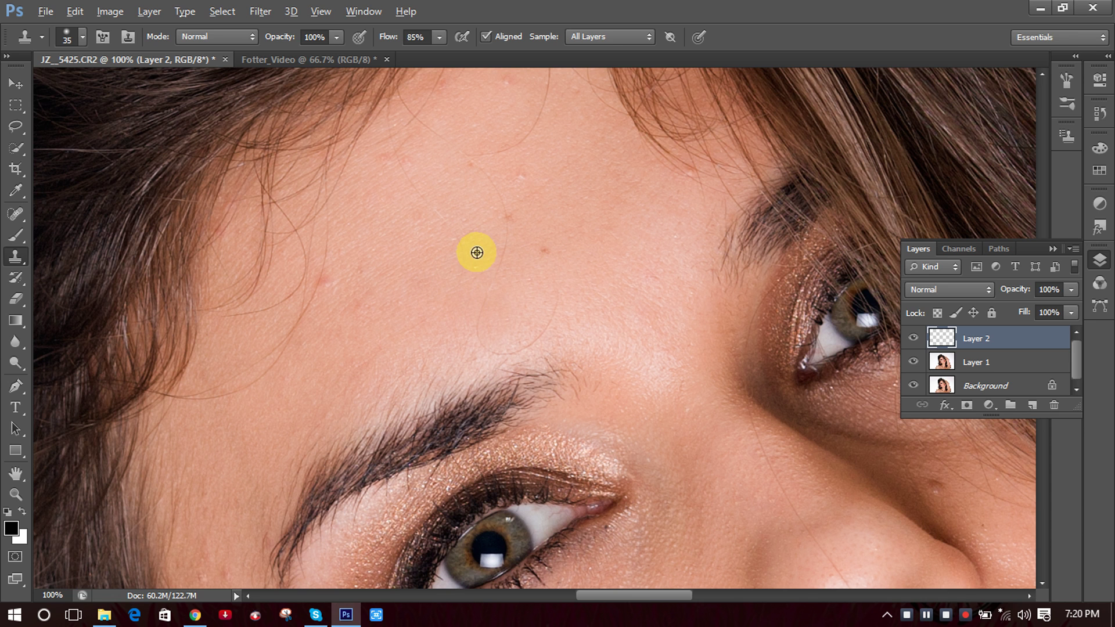
alt+click(379, 270)
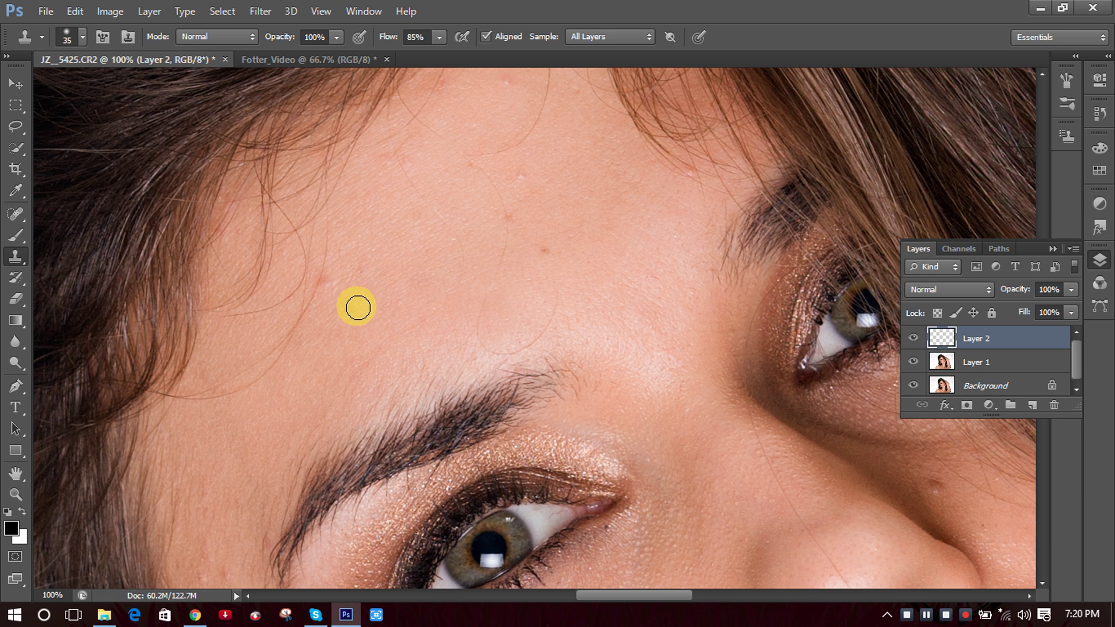
alt+click(552, 157)
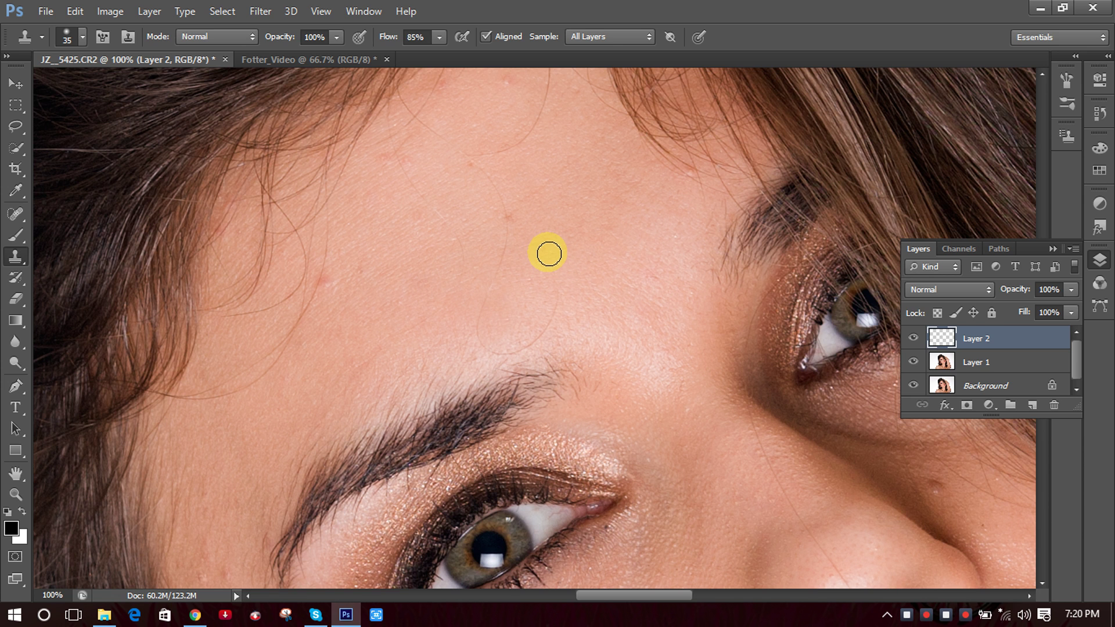
Reduce the Clone Stamp brush to 9 px and clone away the red spot beside the loose hair strand on the forehead.
scroll(360, 254, down, 2)
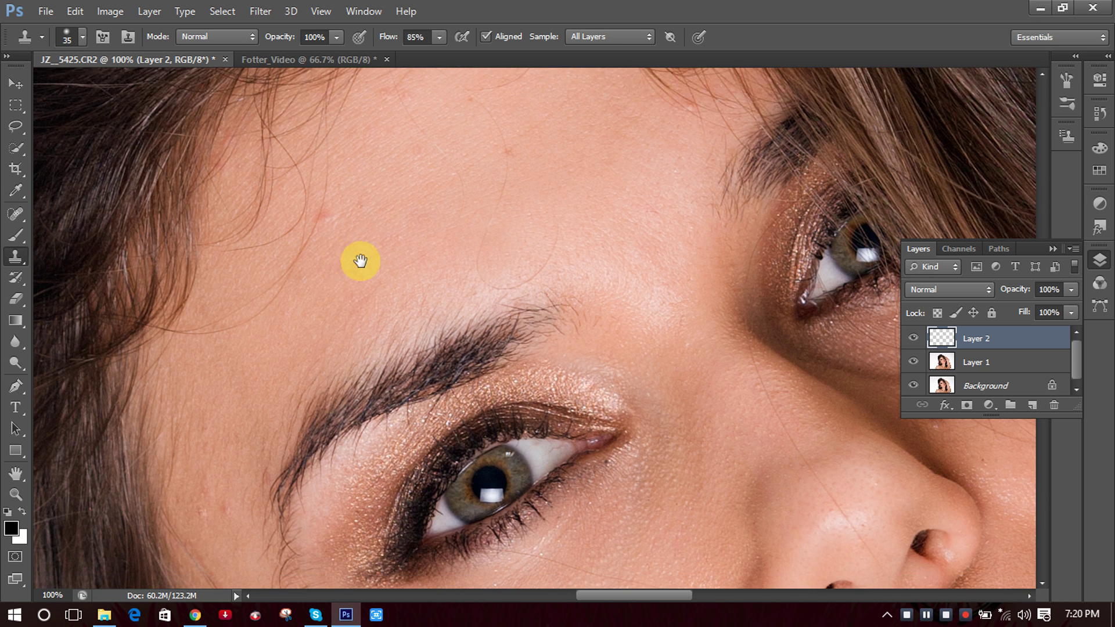
drag(361, 261, 593, 272)
ctrl+click(569, 249)
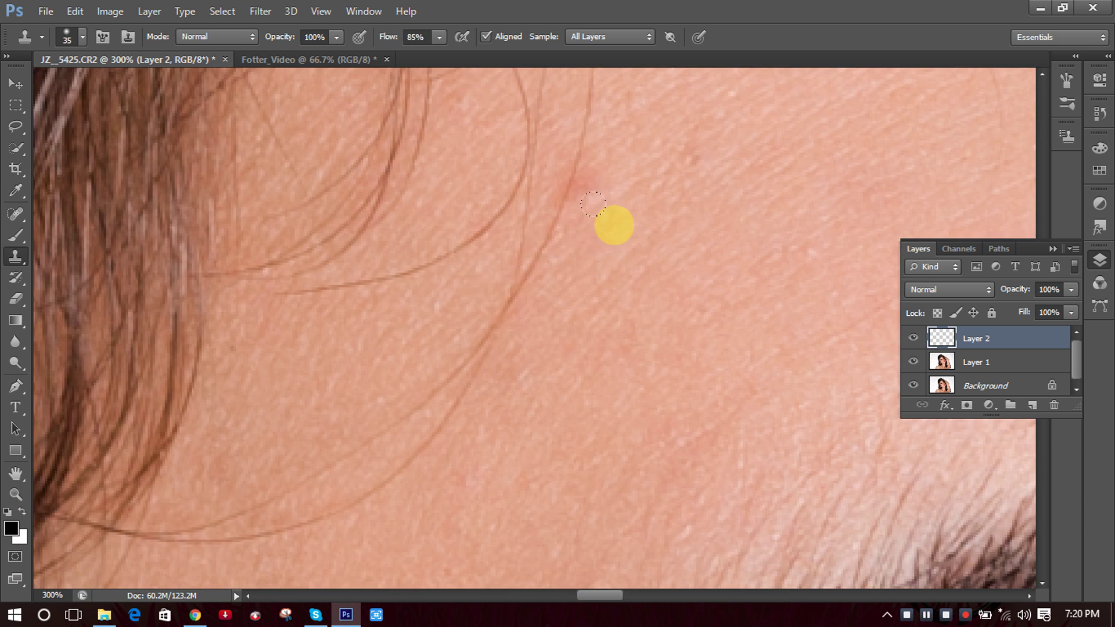
scroll(614, 225, up, 1)
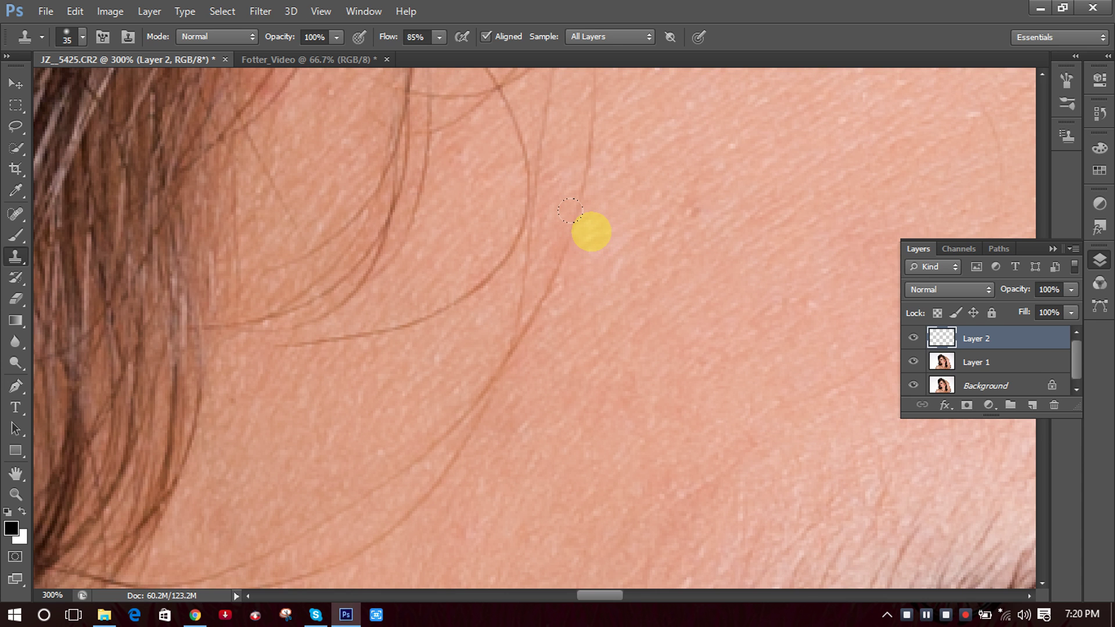
key(bracketleft)
key(bracketleft)
key(bracketleft)
key(bracketleft)
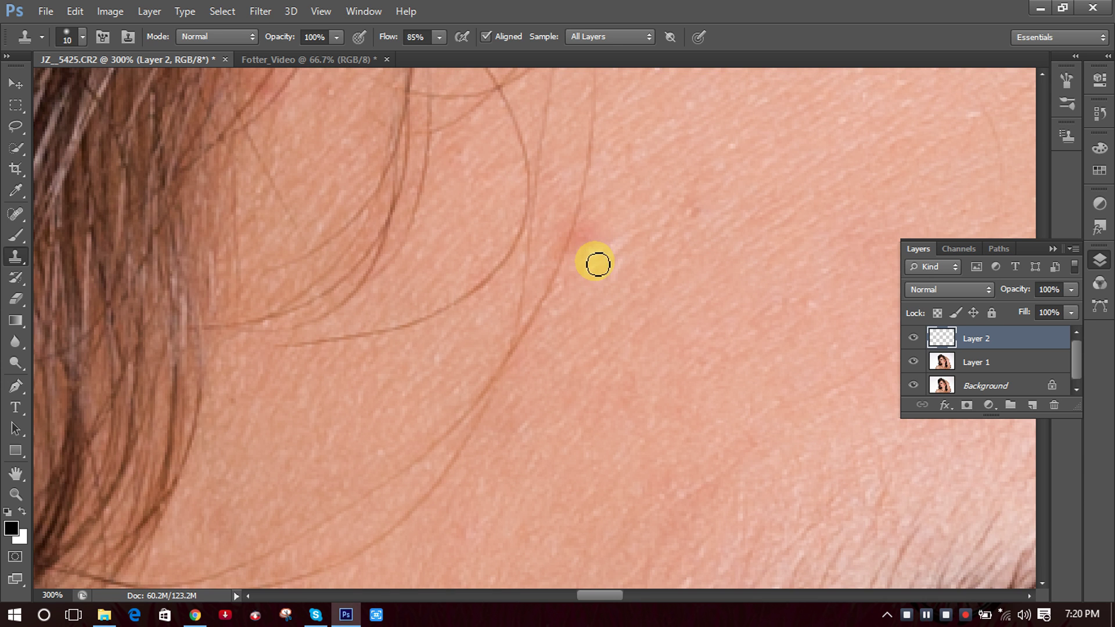
alt+click(603, 216)
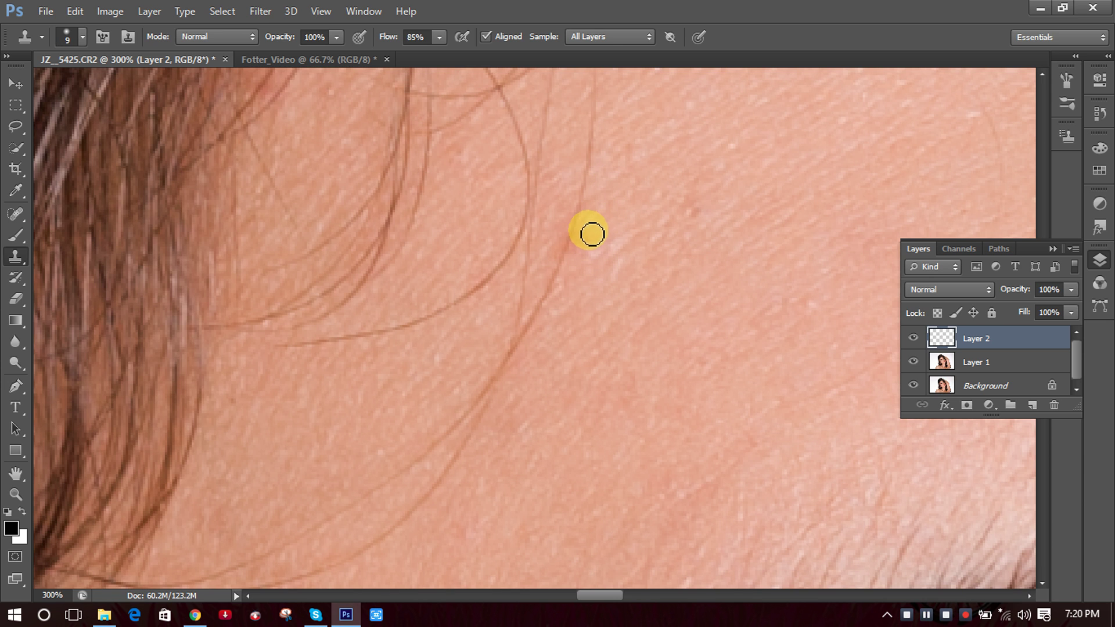
mouse_move(590, 232)
mouse_down()
mouse_move(580, 261)
mouse_move(590, 242)
mouse_up()
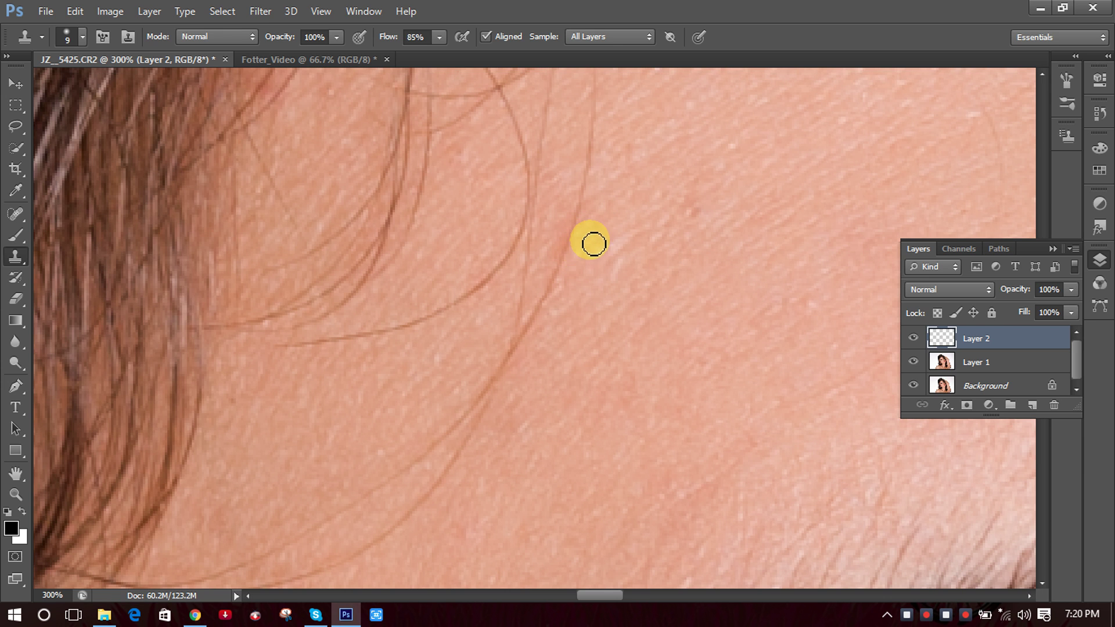
alt+click(558, 208)
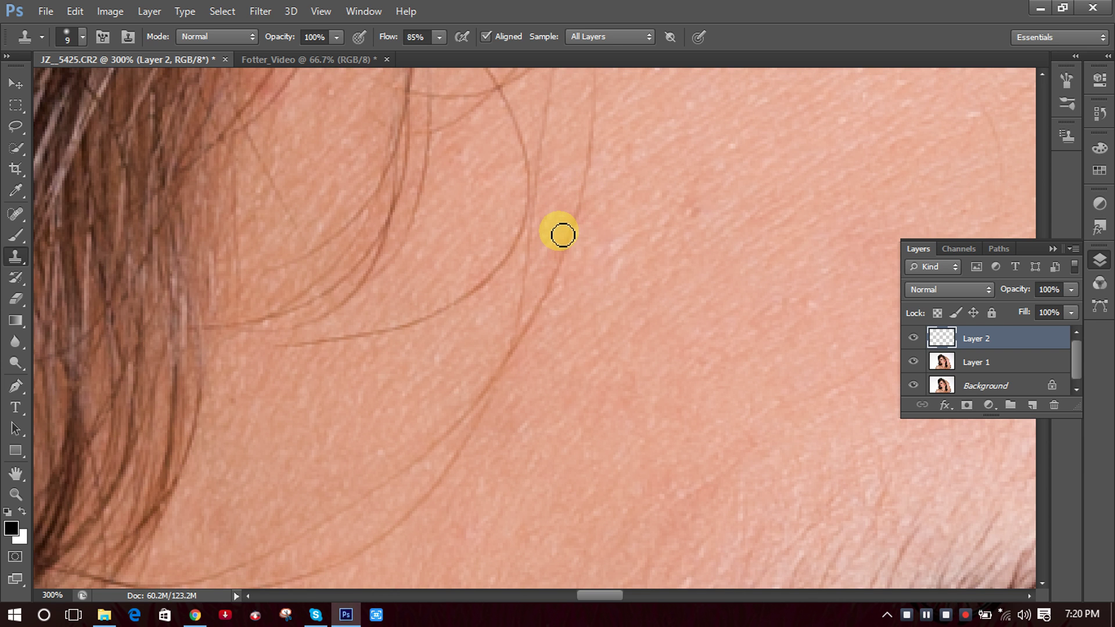
Touch up the remaining mark where the loose hair strand crosses the forehead with one more short clone stroke.
mouse_move(557, 244)
mouse_down()
mouse_move(552, 251)
mouse_move(562, 226)
mouse_move(561, 242)
mouse_up()
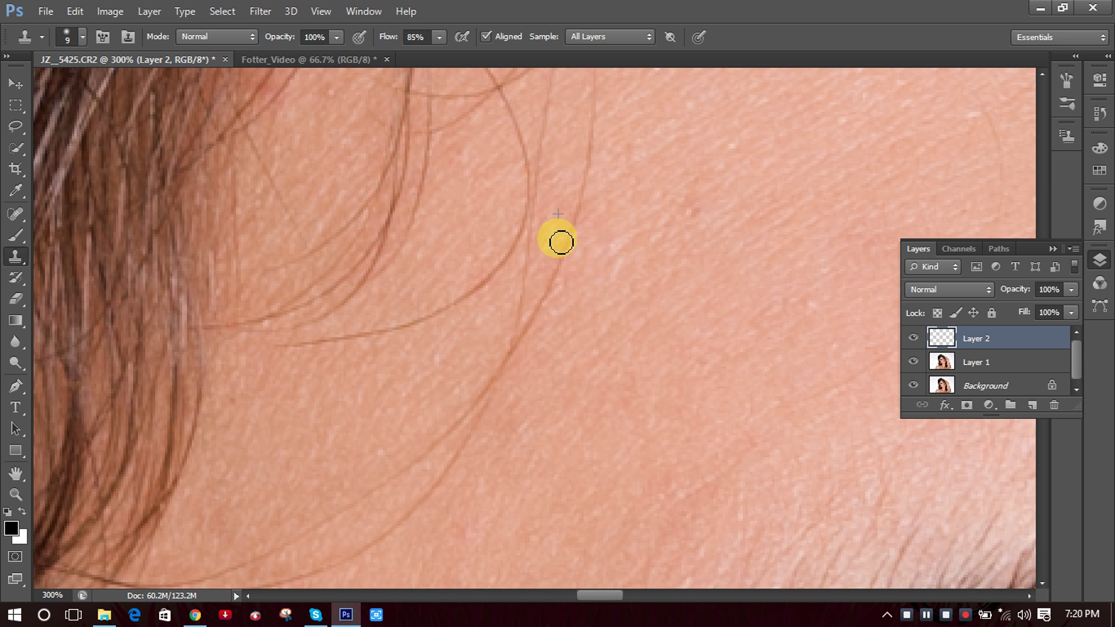
scroll(723, 220, down, 2)
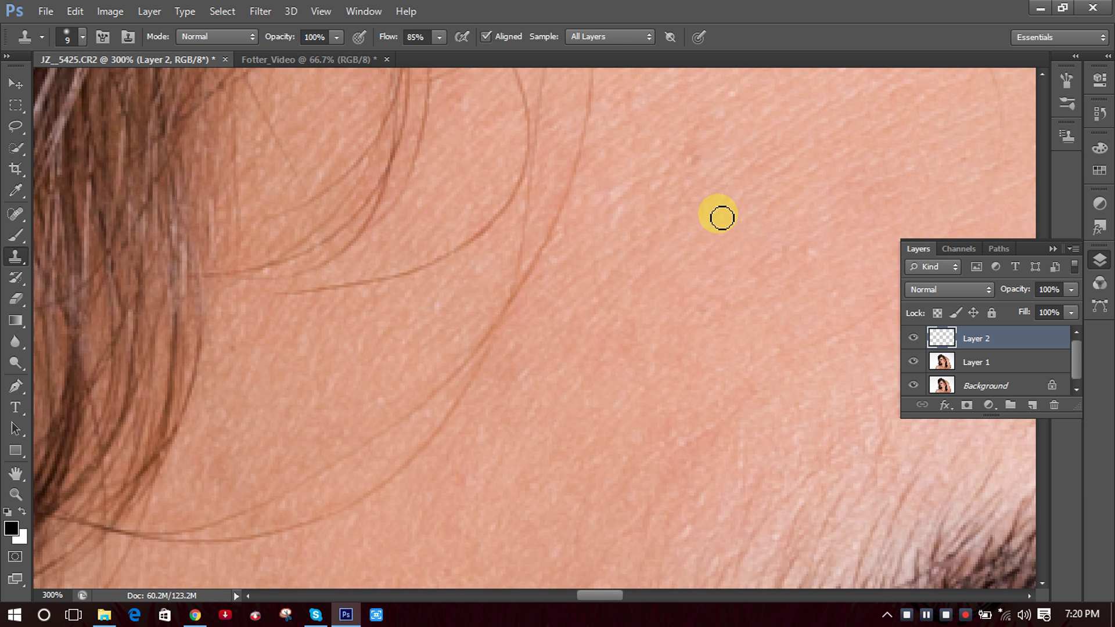
scroll(718, 215, down, 2)
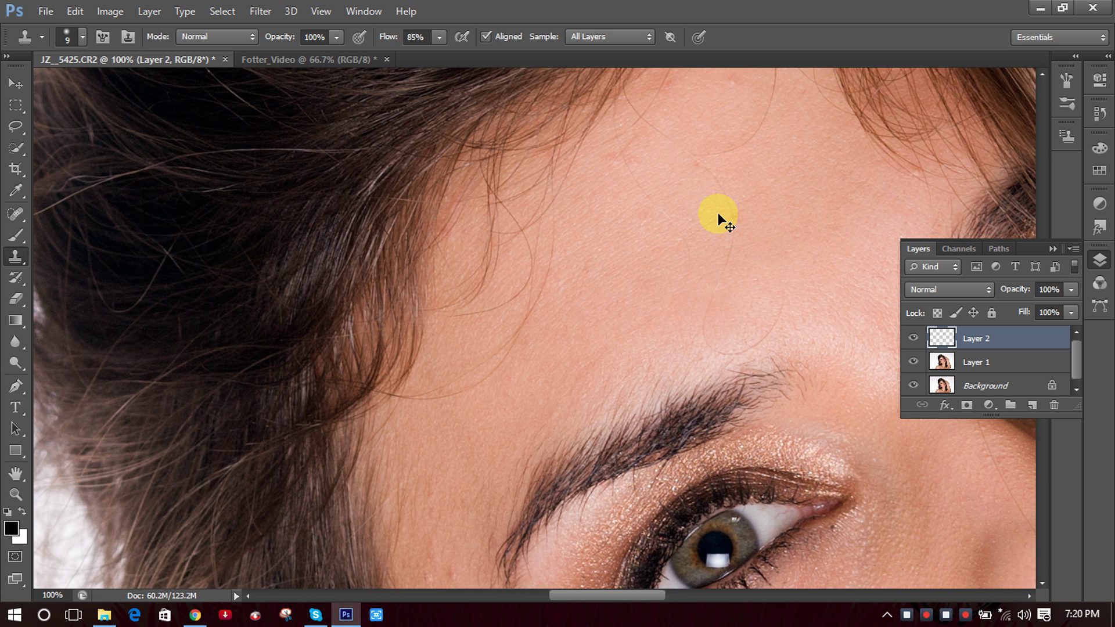
Toggle the visibility of Layer 2 off and on to compare the forehead before and after the retouching.
click(913, 340)
click(914, 341)
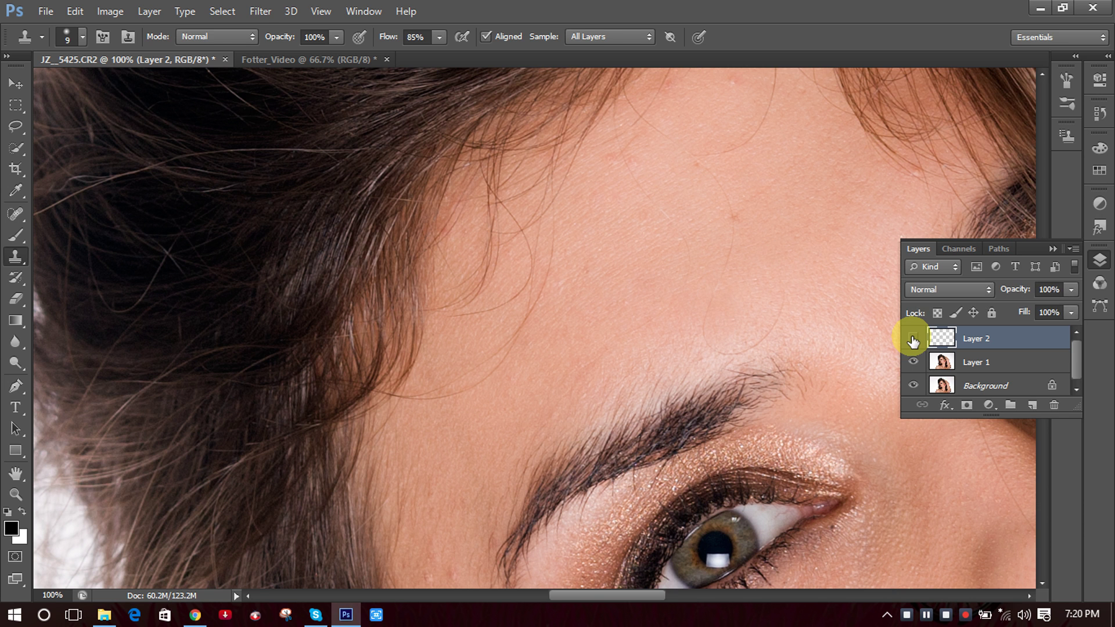
click(913, 340)
click(913, 341)
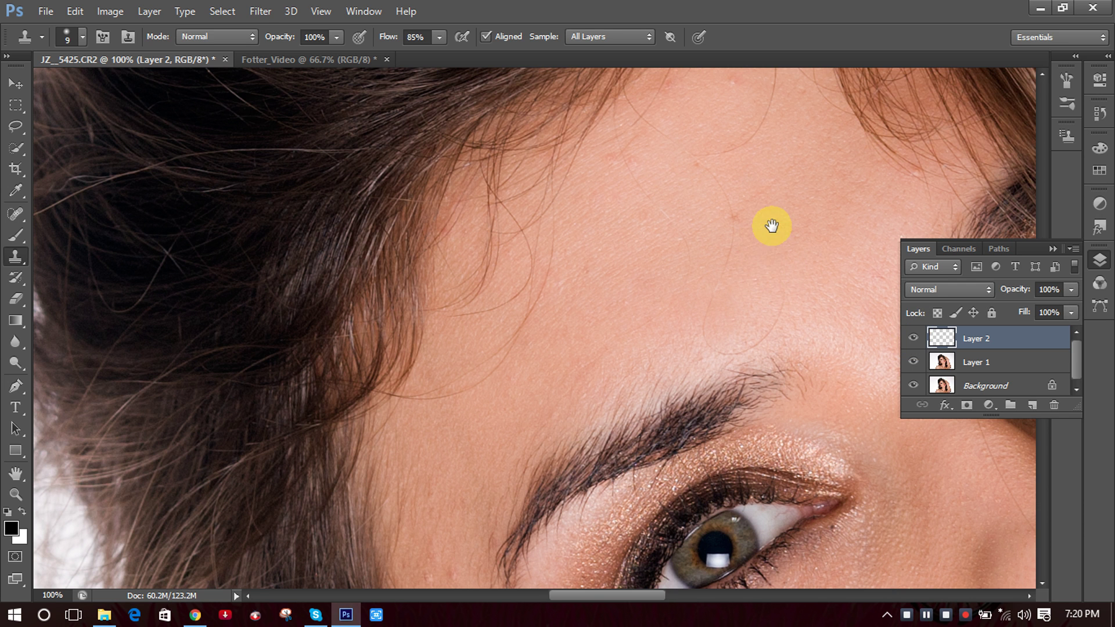
Sample clean skin on both sides of the fine curved hair at mid-forehead and clone out the brown spot lying on it.
scroll(755, 294, up, 2)
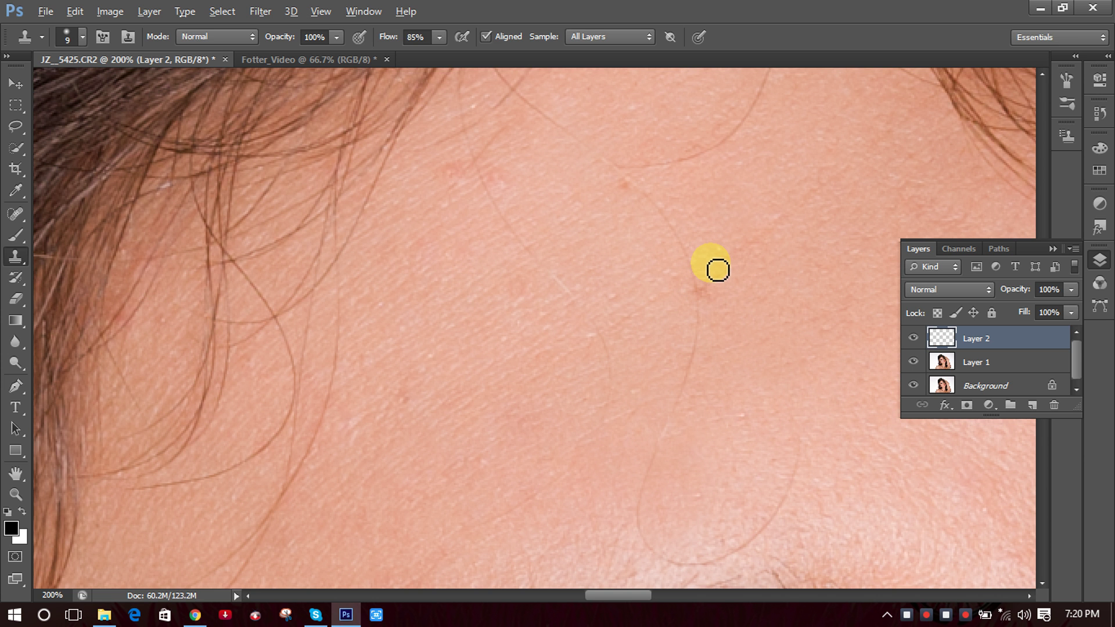
scroll(715, 293, up, 2)
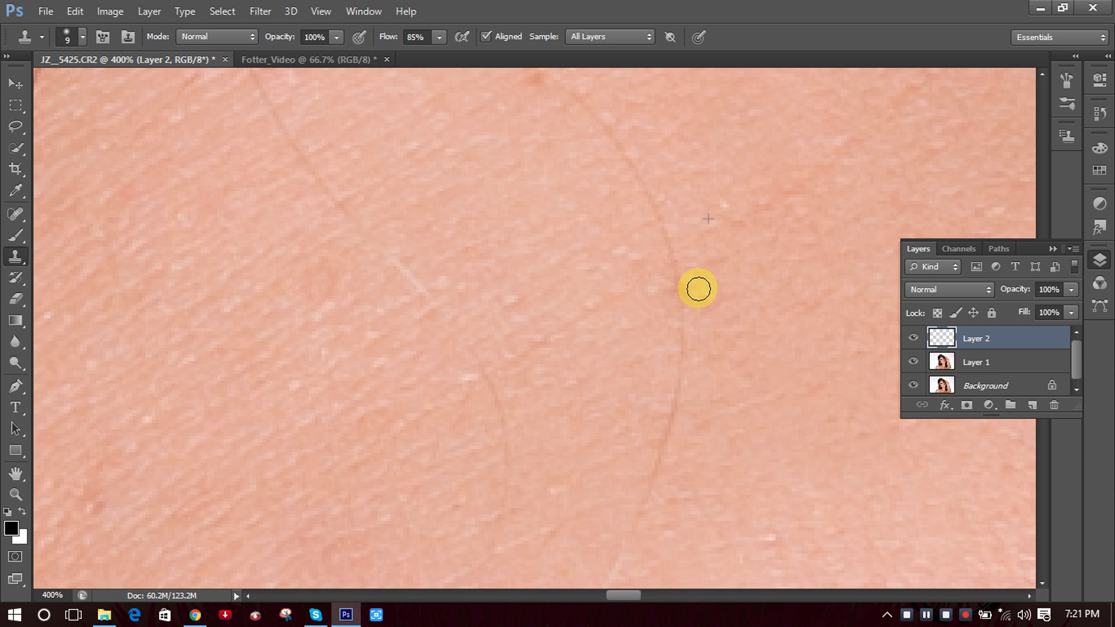
mouse_move(697, 288)
mouse_down()
mouse_move(699, 306)
mouse_move(696, 294)
mouse_up()
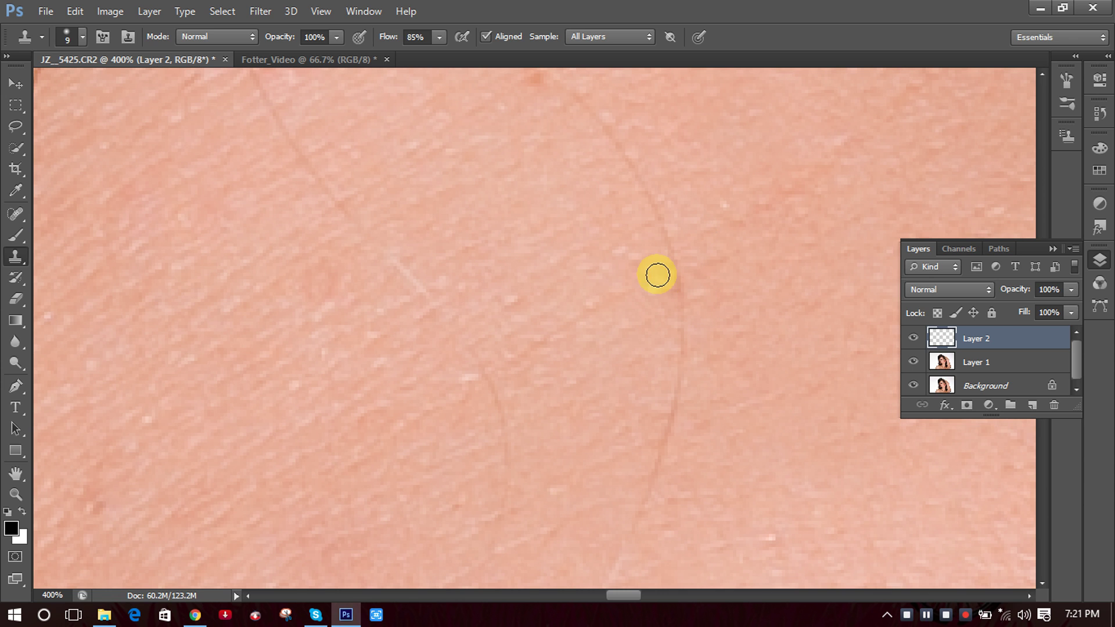
alt+click(630, 251)
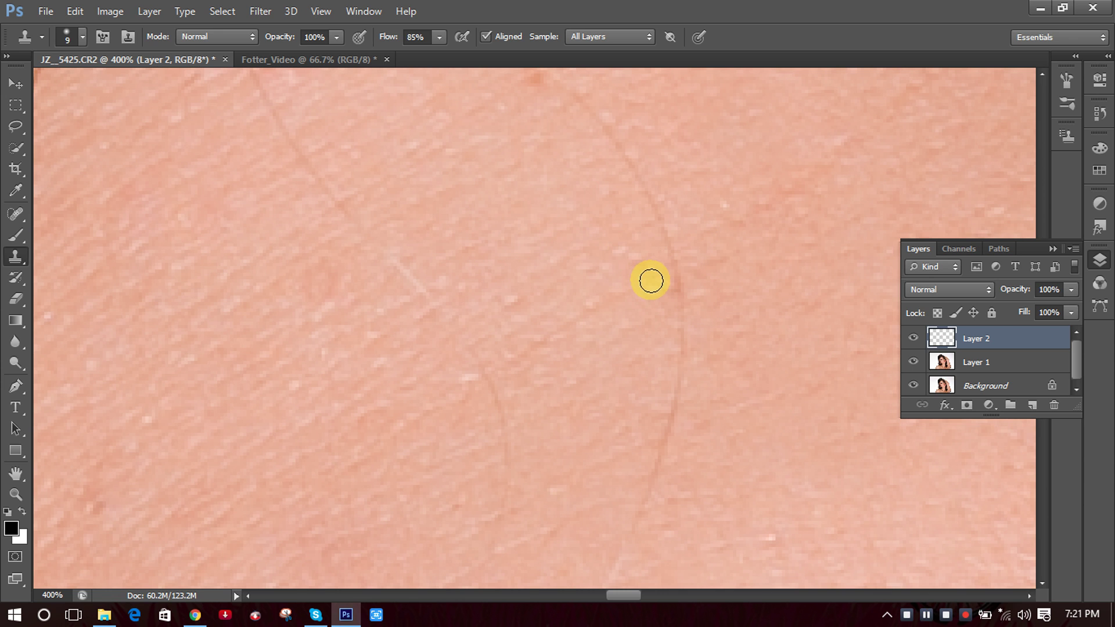
mouse_move(665, 291)
mouse_down()
mouse_move(670, 310)
mouse_move(661, 285)
mouse_up()
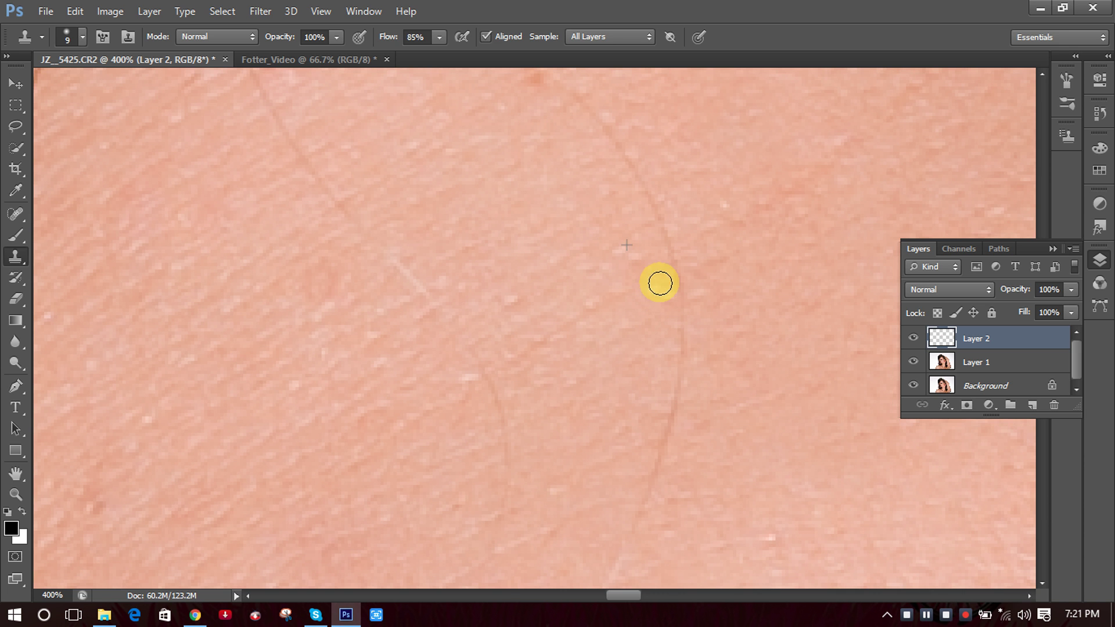
Sample the skin just below the small brown spot at the upper end of the curved hair and clone the spot away.
key(ctrl+minus)
key(ctrl+minus)
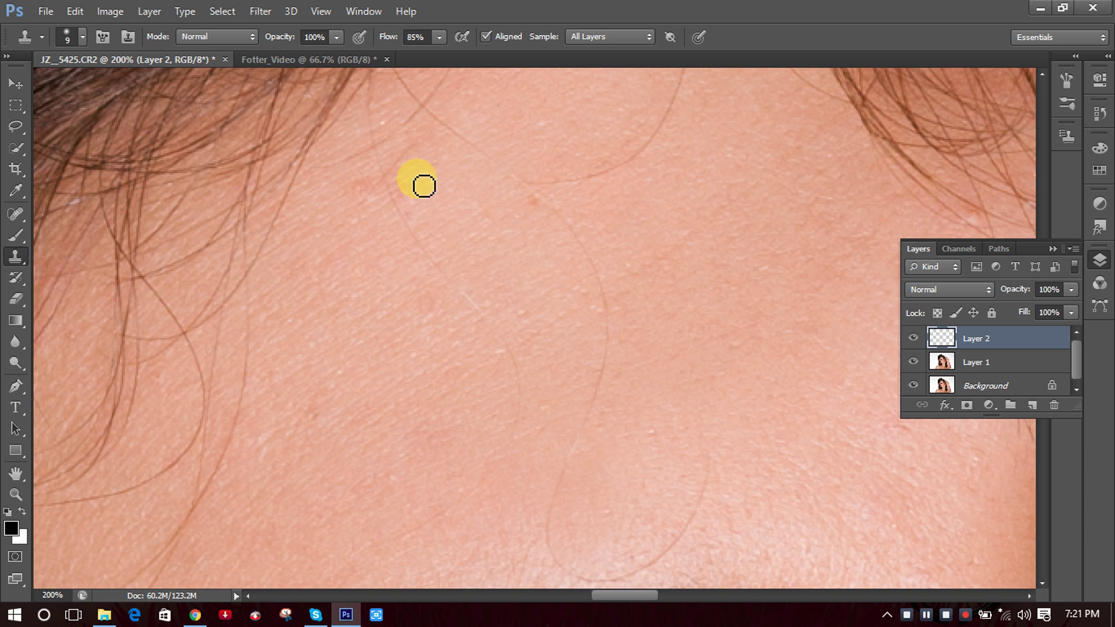
alt+click(537, 249)
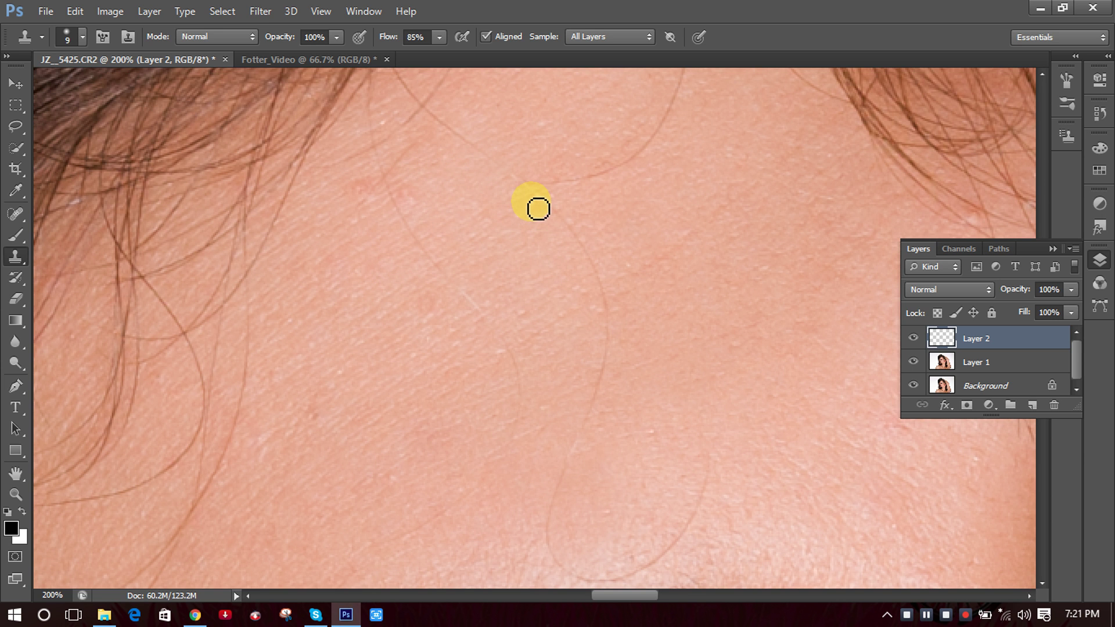
Clone clean skin over the two reddish patches on the upper forehead near the hairline.
scroll(467, 267, down, 2)
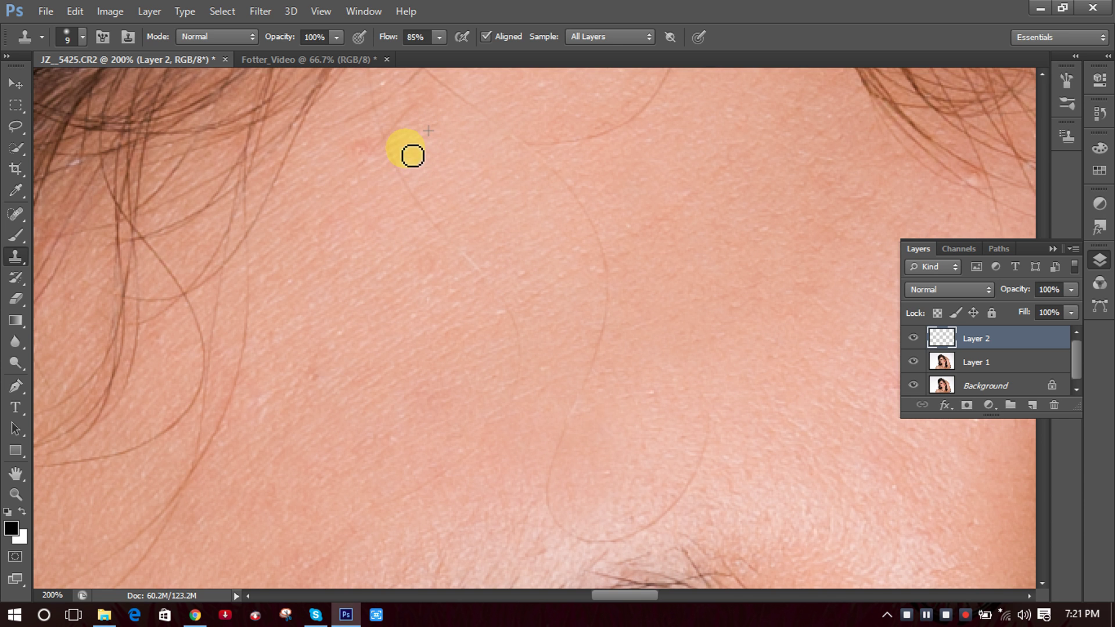
alt+click(349, 152)
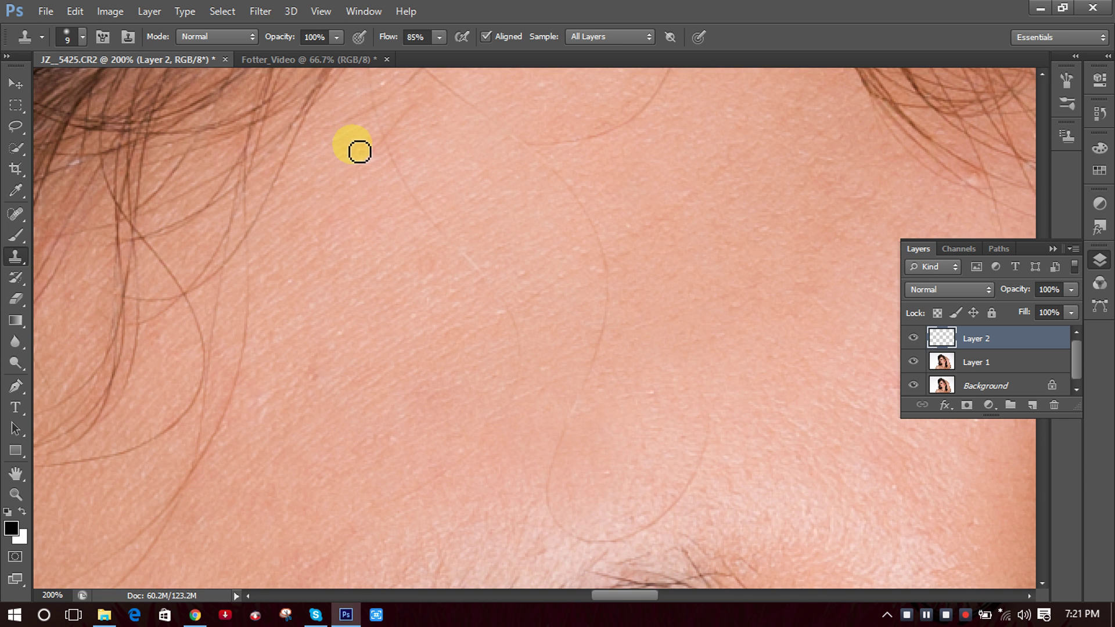
drag(373, 147, 361, 162)
scroll(421, 223, down, 3)
scroll(637, 301, down, 2)
scroll(637, 301, down, 1)
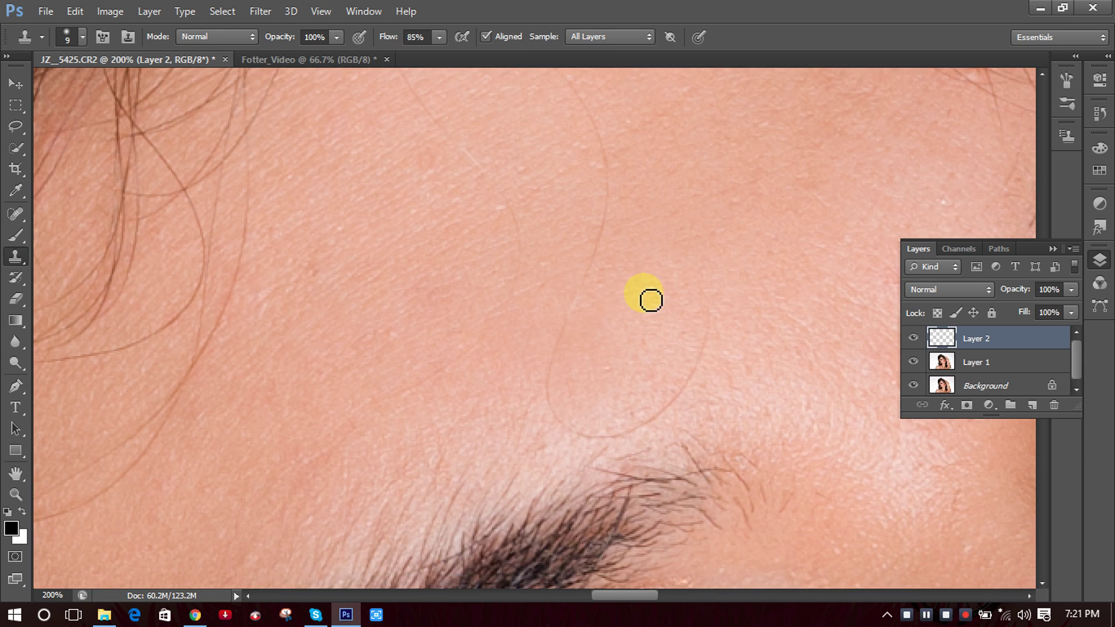
Sample clean skin above the red spot high in the centre of the forehead and clone the spot away.
key(ctrl+minus)
key(ctrl+minus)
key(ctrl+minus)
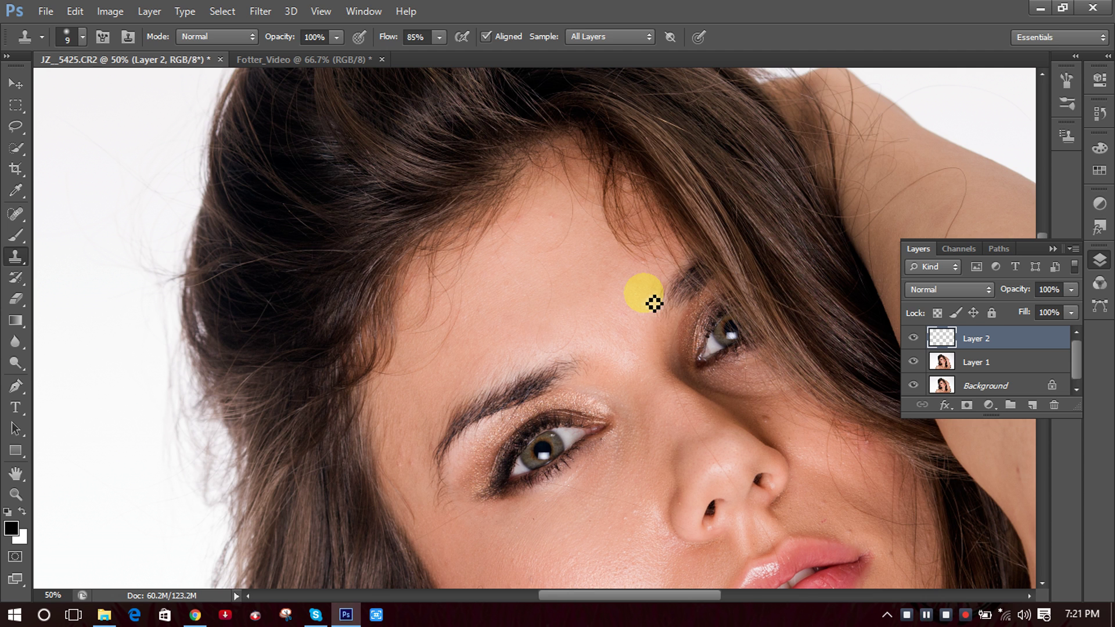
ctrl+click(535, 190)
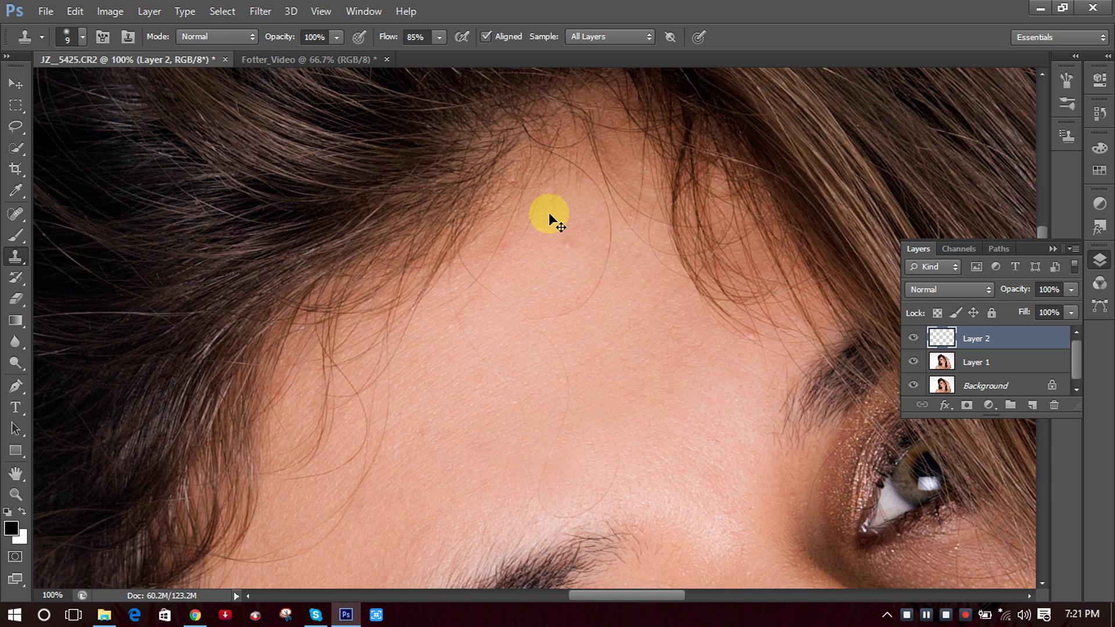
ctrl+click(551, 219)
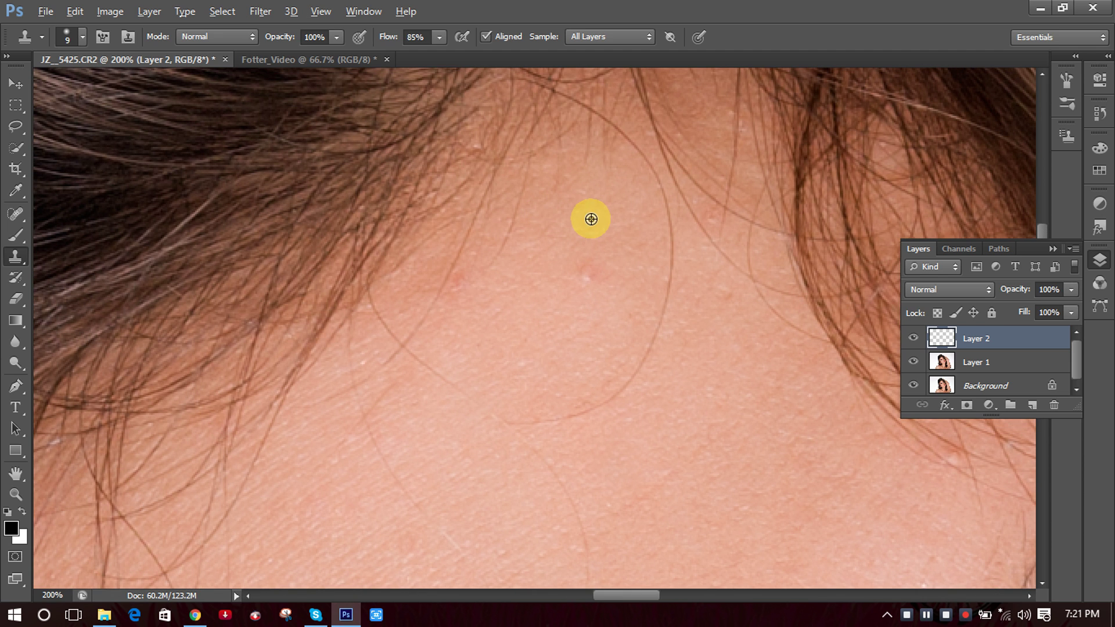
click(588, 277)
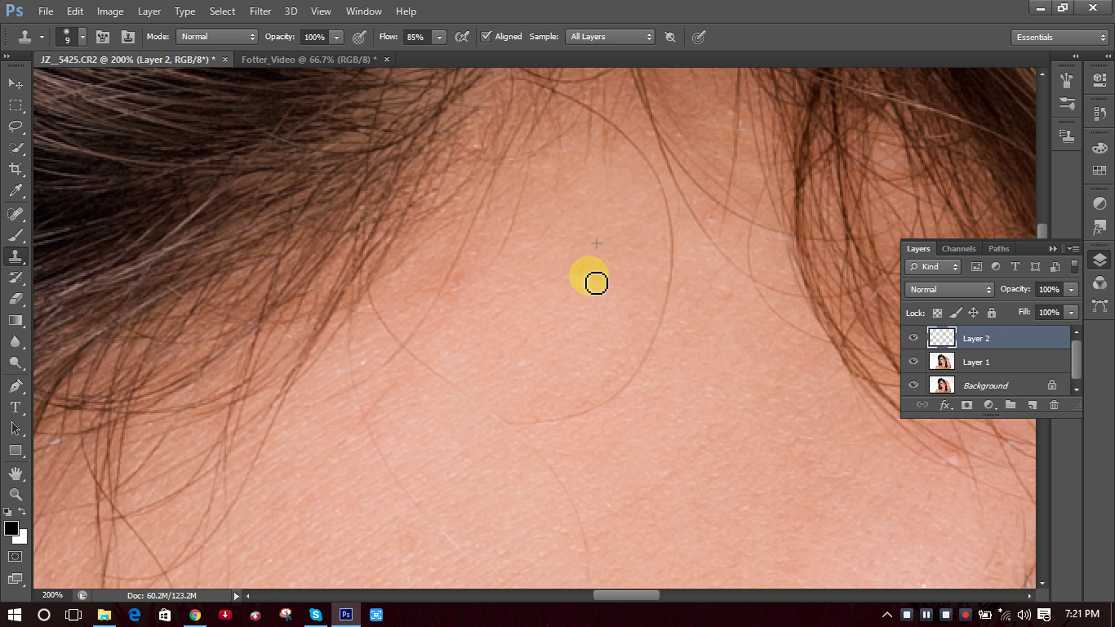
Sample nearby clean skin and clone over the red patch beside the hairline on the upper forehead.
mouse_move(589, 279)
mouse_down()
mouse_move(603, 273)
mouse_move(595, 259)
mouse_move(610, 264)
mouse_move(592, 265)
mouse_move(613, 279)
mouse_move(491, 267)
mouse_up()
alt+click(605, 297)
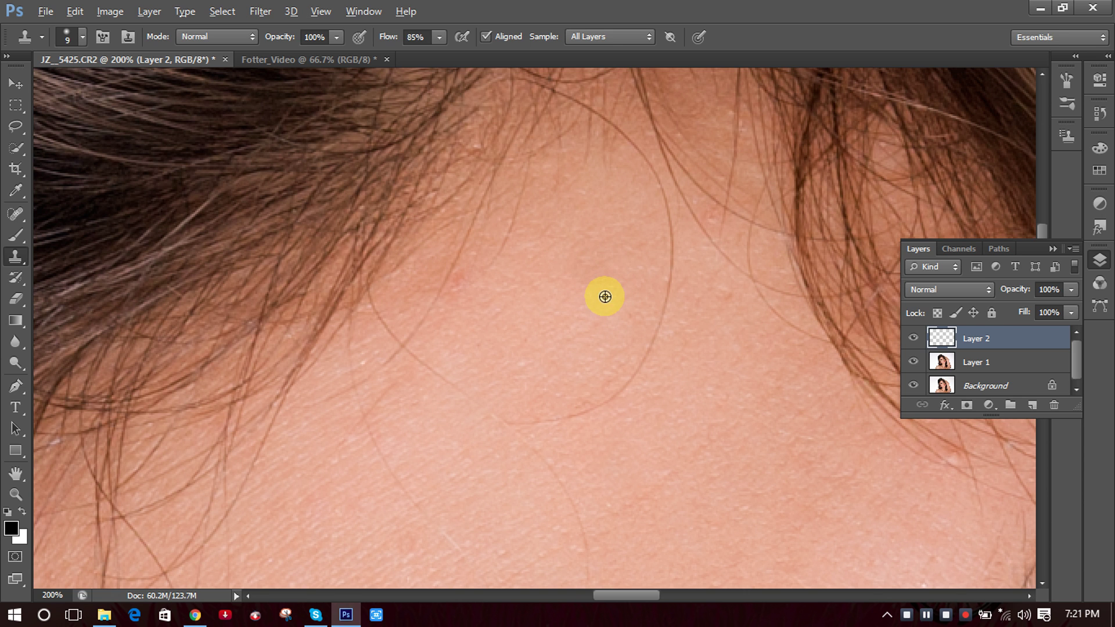
mouse_move(606, 297)
mouse_down()
mouse_move(598, 281)
mouse_move(613, 279)
mouse_move(612, 239)
mouse_move(592, 267)
mouse_move(608, 269)
mouse_move(606, 280)
mouse_move(486, 316)
mouse_move(463, 312)
mouse_up()
alt+click(458, 318)
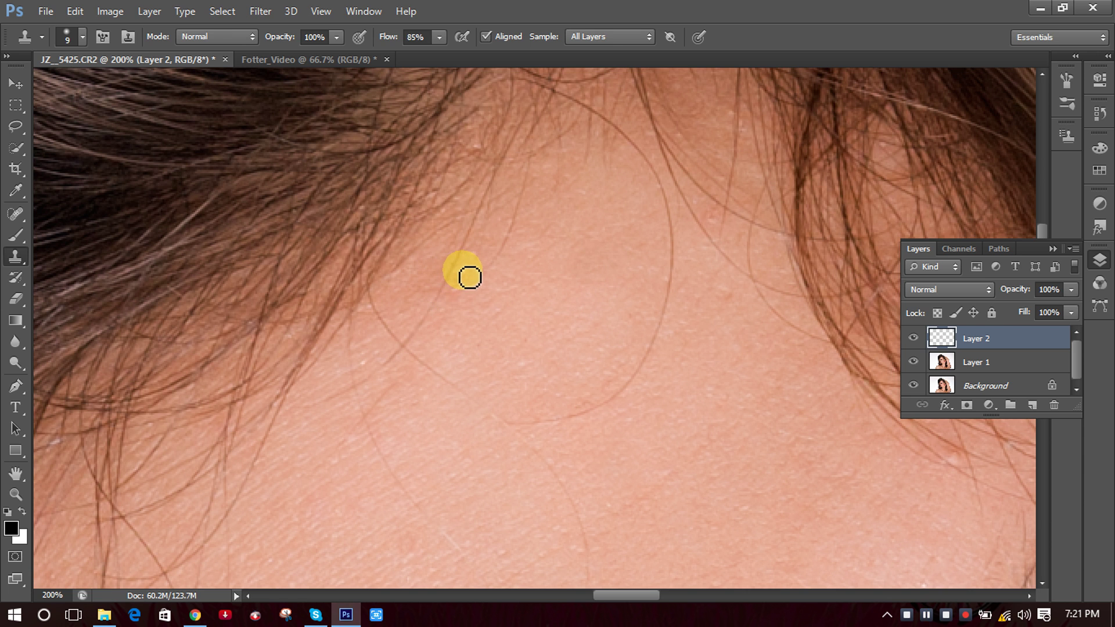
alt+click(456, 304)
drag(470, 288, 459, 296)
Enlarge the Clone Stamp brush to 25 px and clone out the small dark spots on the skin beside the nose.
scroll(558, 285, down, 5)
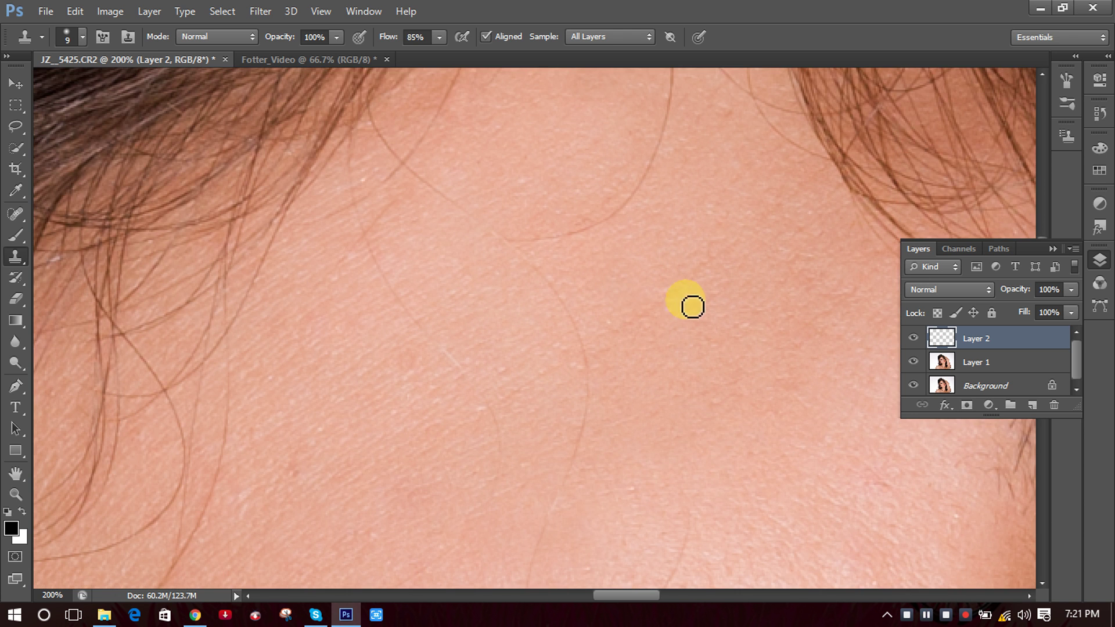
scroll(725, 330, down, 5)
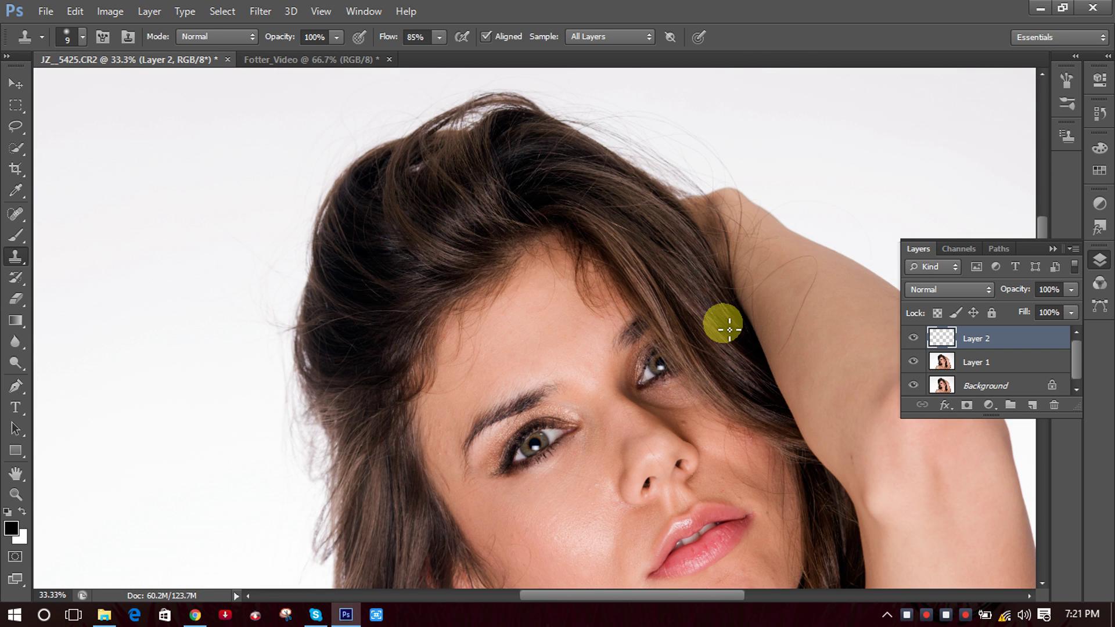
scroll(688, 336, down, 3)
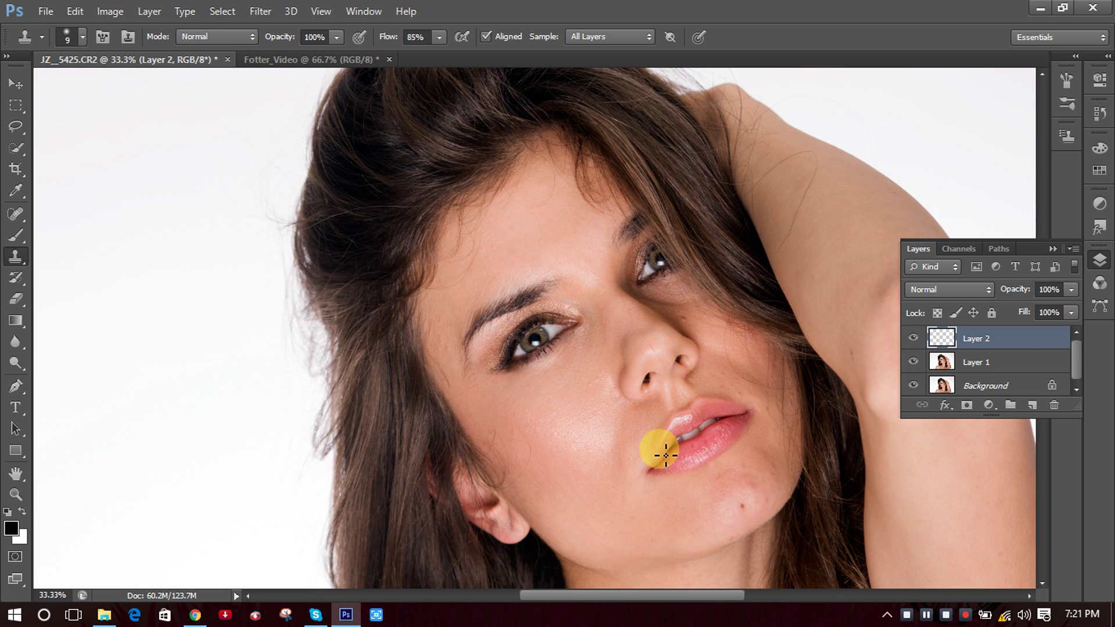
ctrl+click(662, 321)
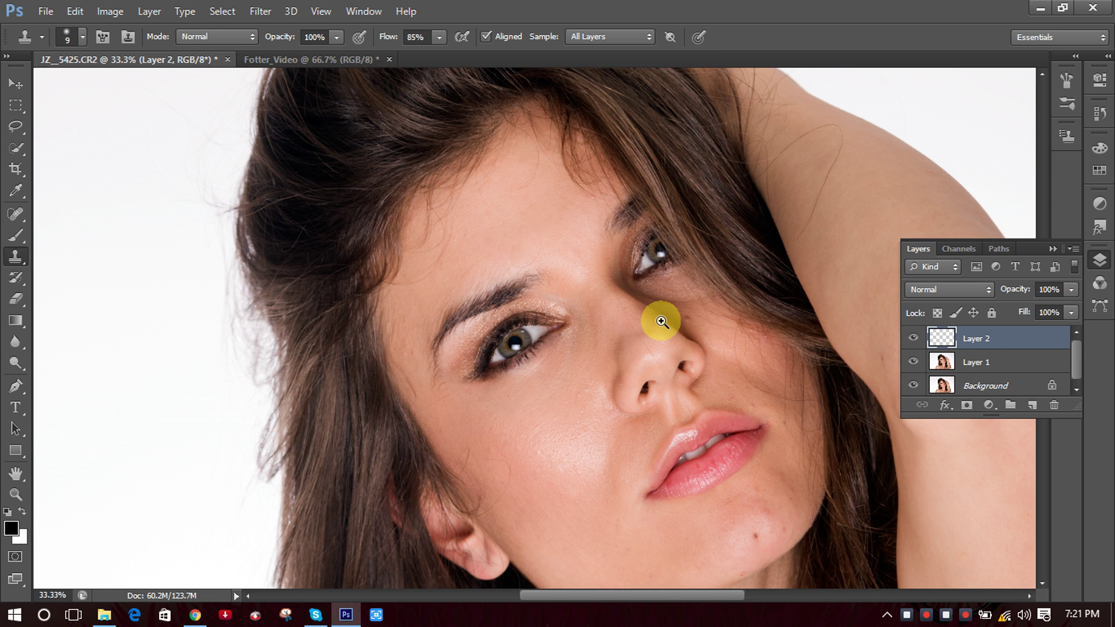
ctrl+click(662, 321)
ctrl+click(740, 317)
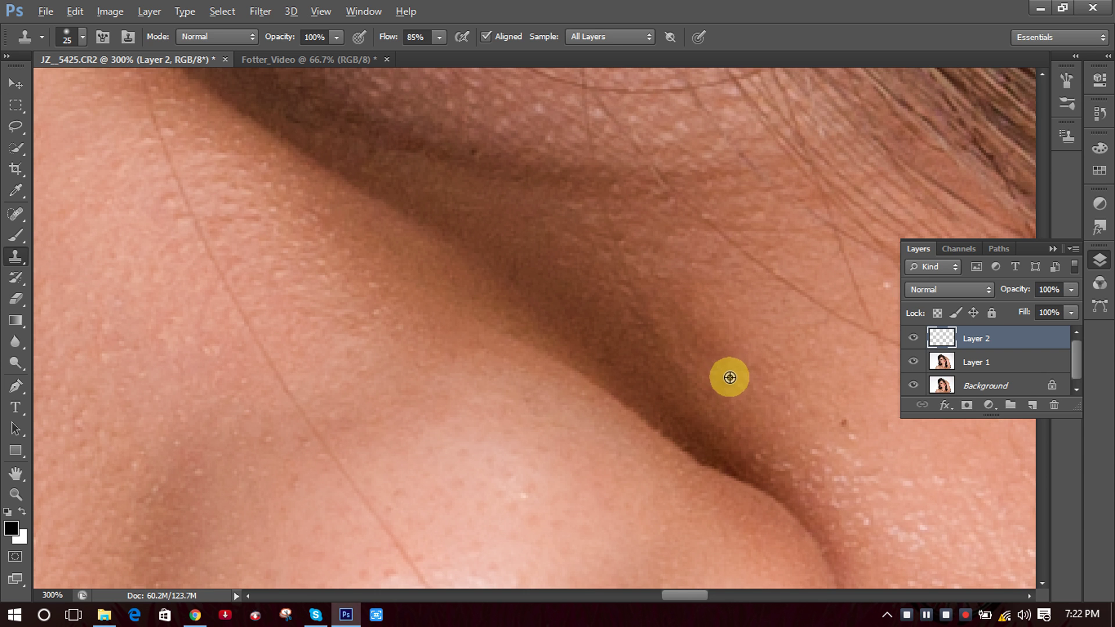
alt+click(647, 267)
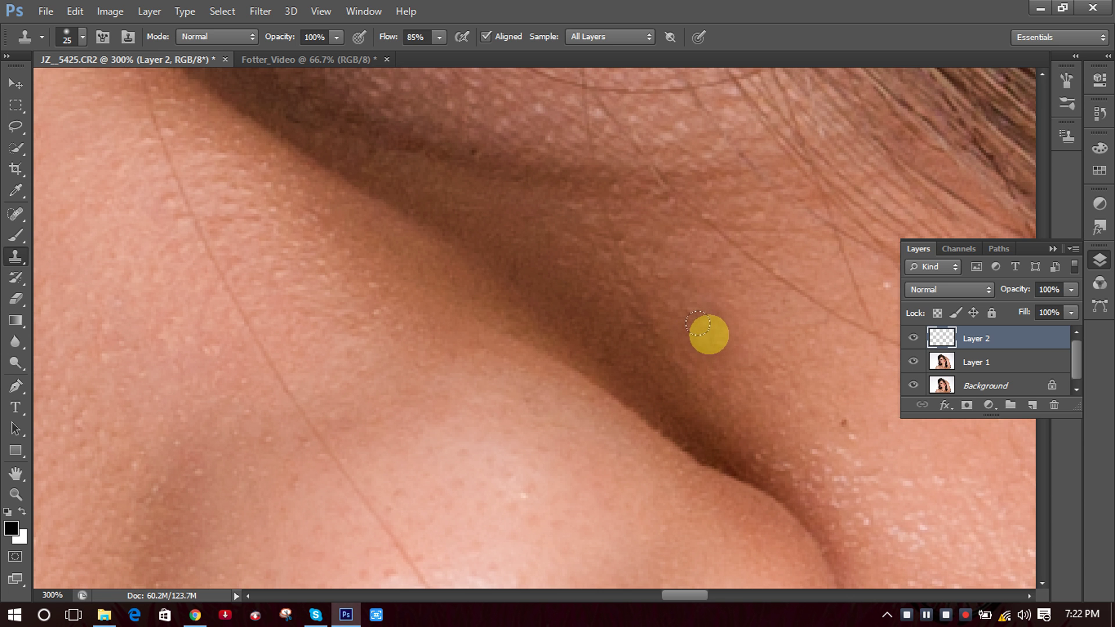
scroll(812, 435, down, 1)
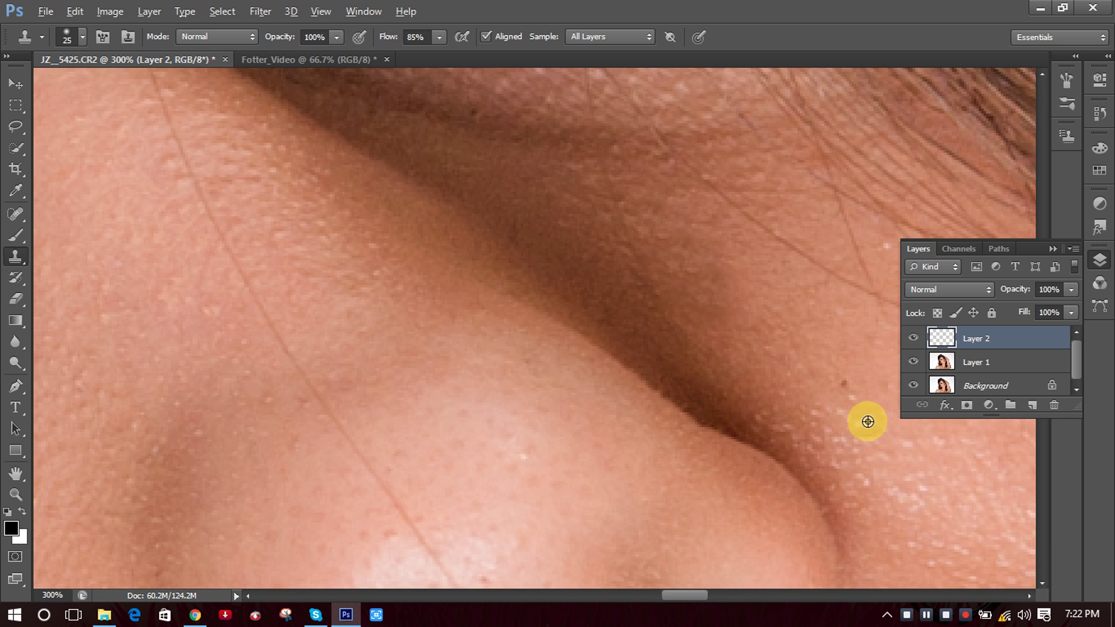
drag(884, 436, 458, 339)
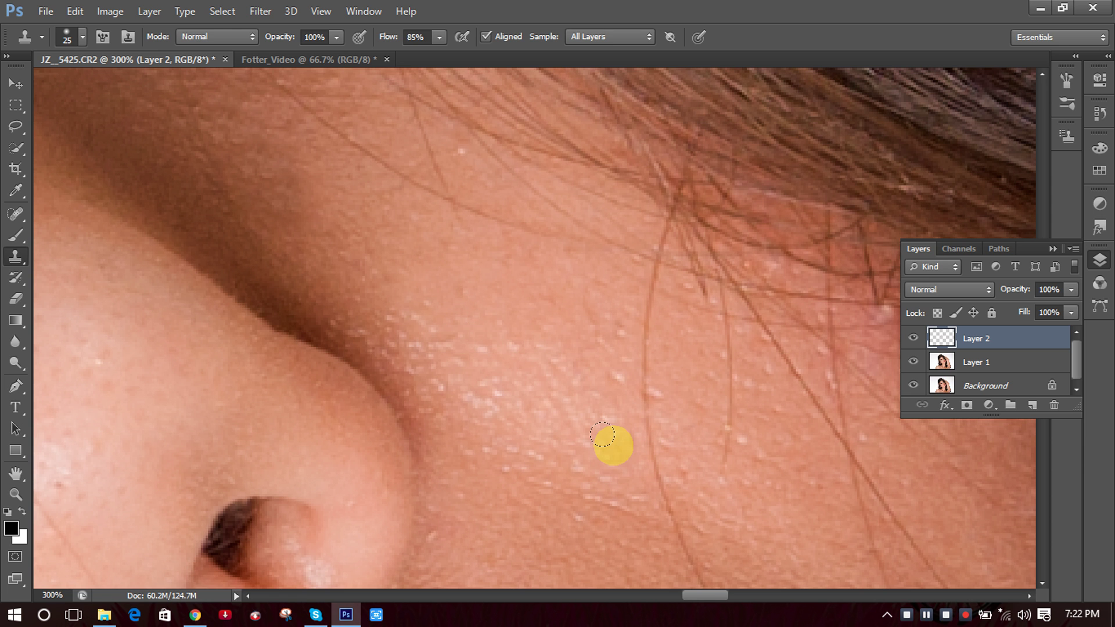
Reduce the Clone Stamp brush to 9 px and clone out the pale bump under the hair strands on the far cheek.
key(ctrl+minus)
key(ctrl+minus)
key(ctrl+minus)
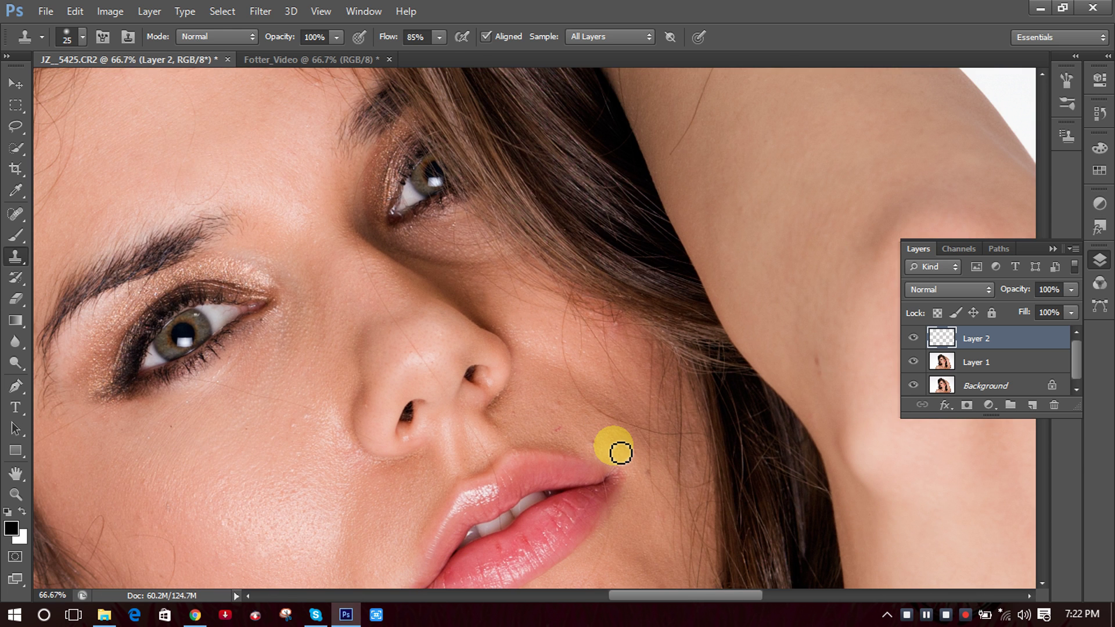
scroll(621, 453, down, 2)
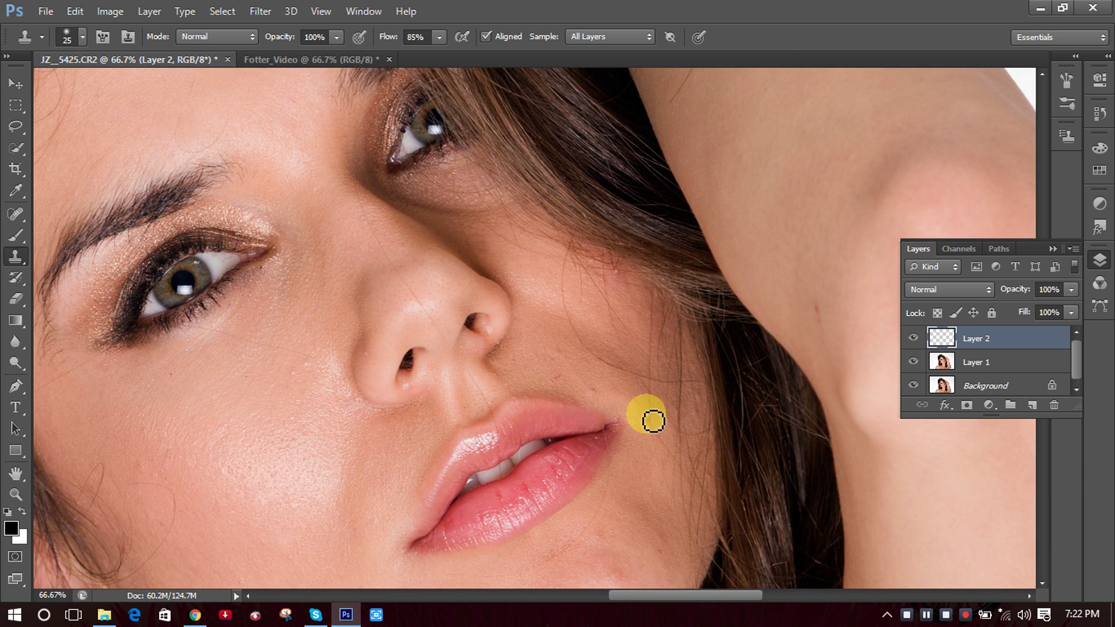
ctrl+click(617, 261)
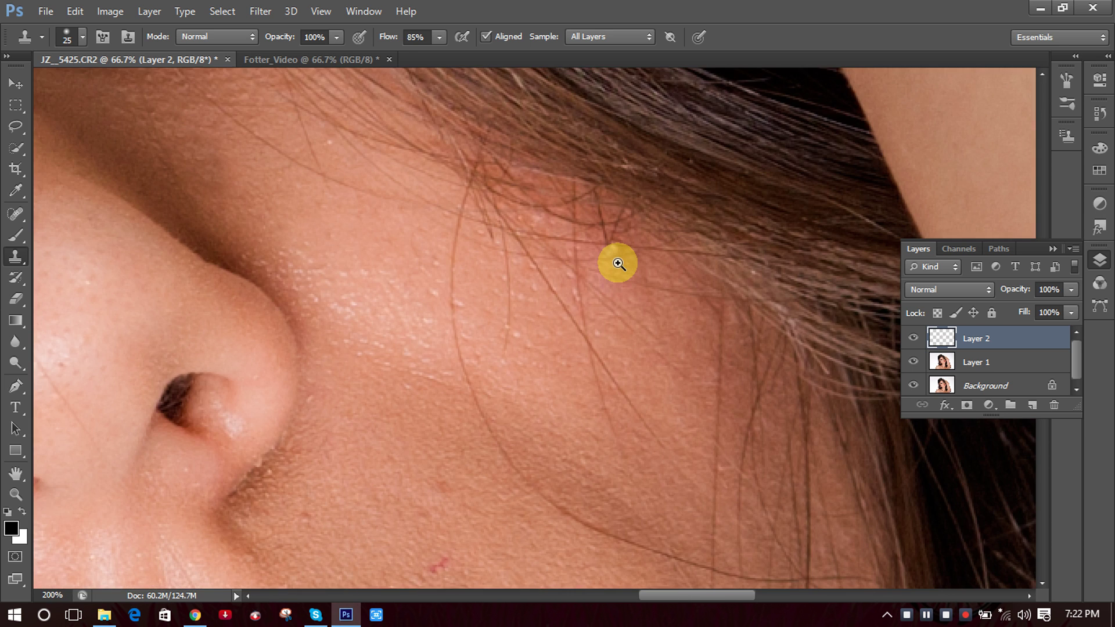
ctrl+click(626, 235)
ctrl+click(626, 235)
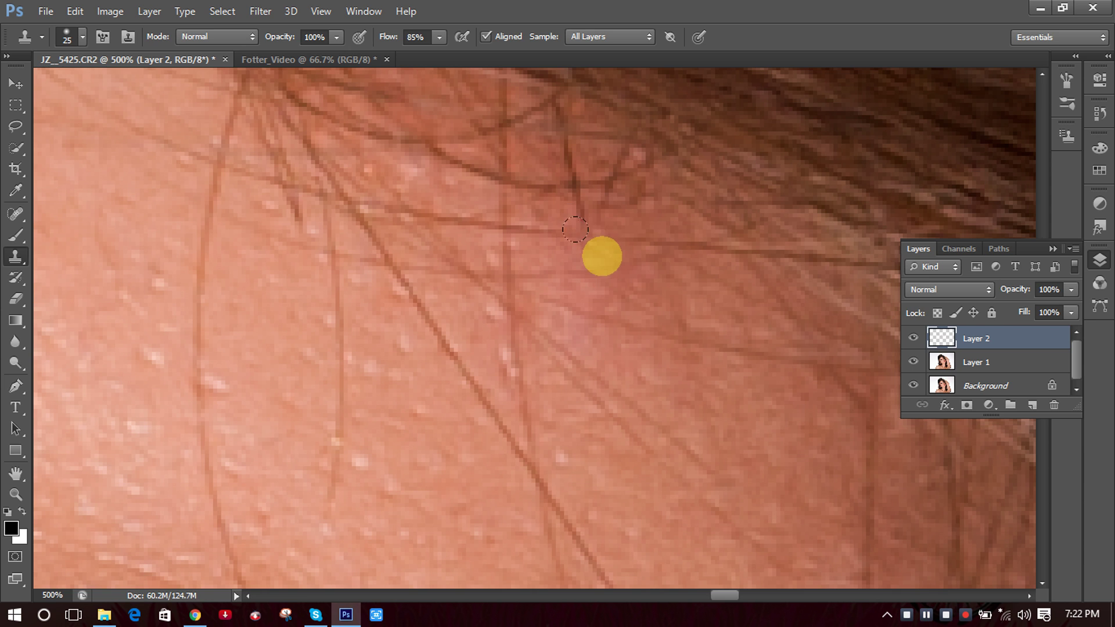
key(bracketleft)
click(592, 248)
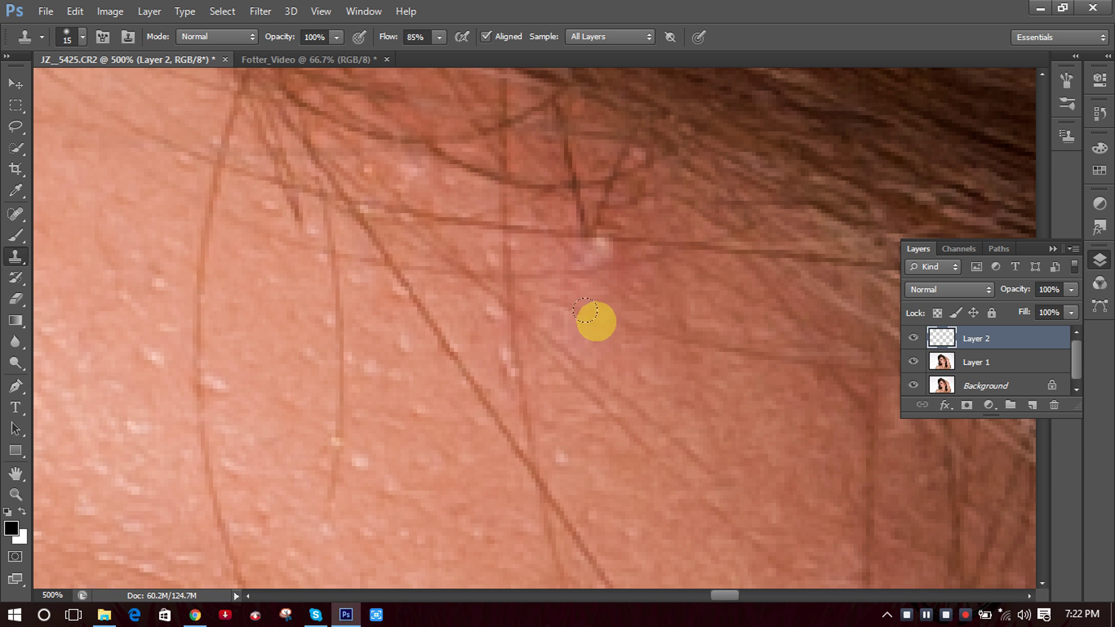
key(bracketleft)
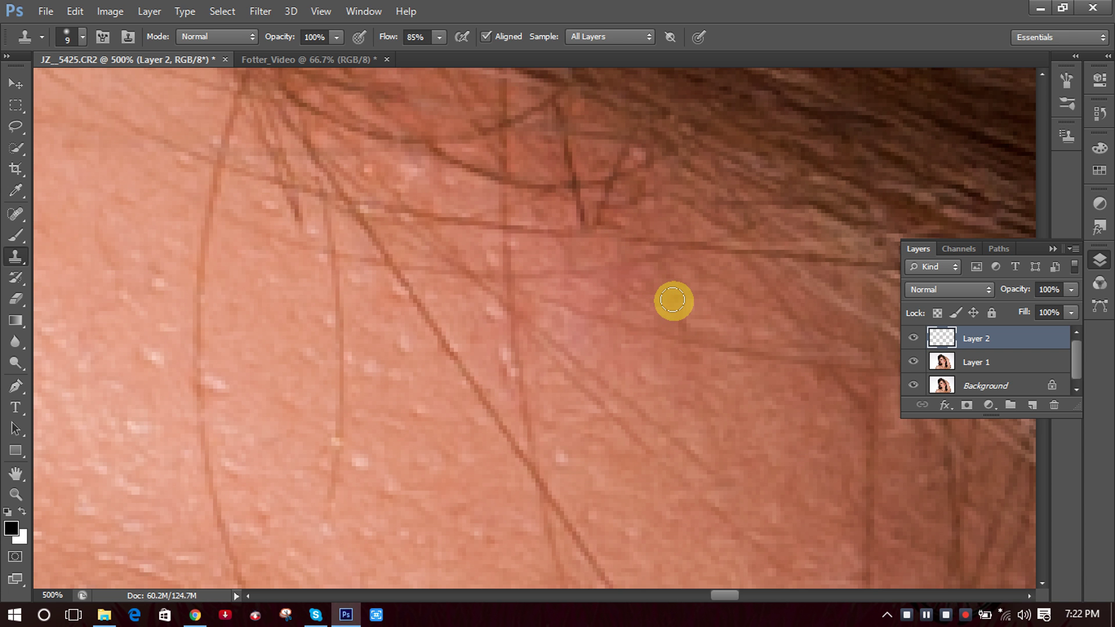
Make Layer 1 the active layer for retouching the chin.
key(ctrl+0)
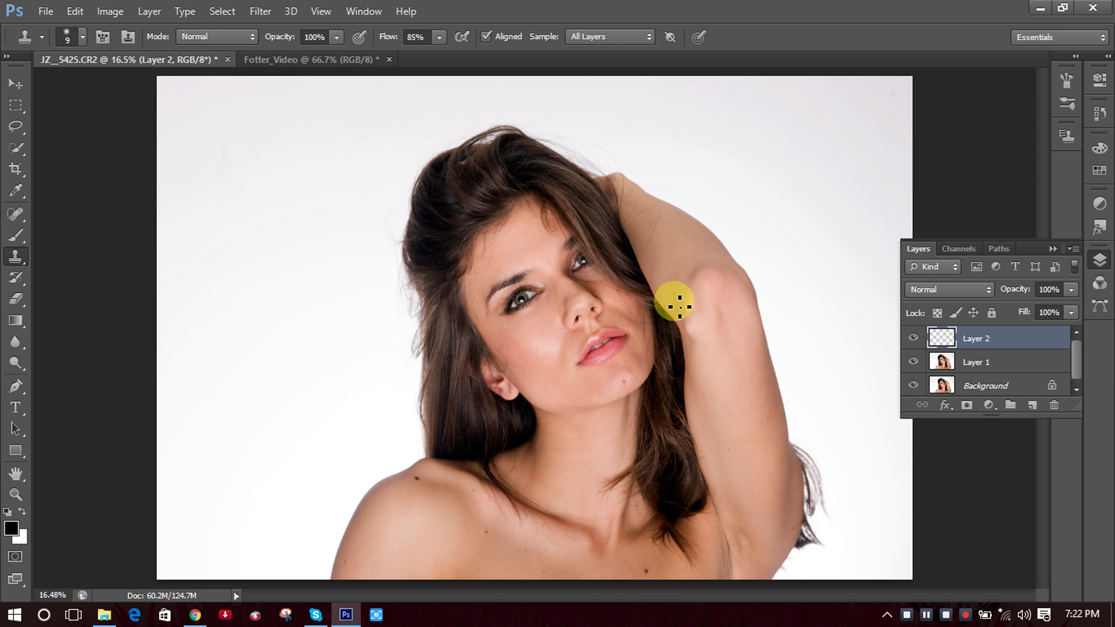
click(626, 387)
key(alt+bracketleft)
click(627, 383)
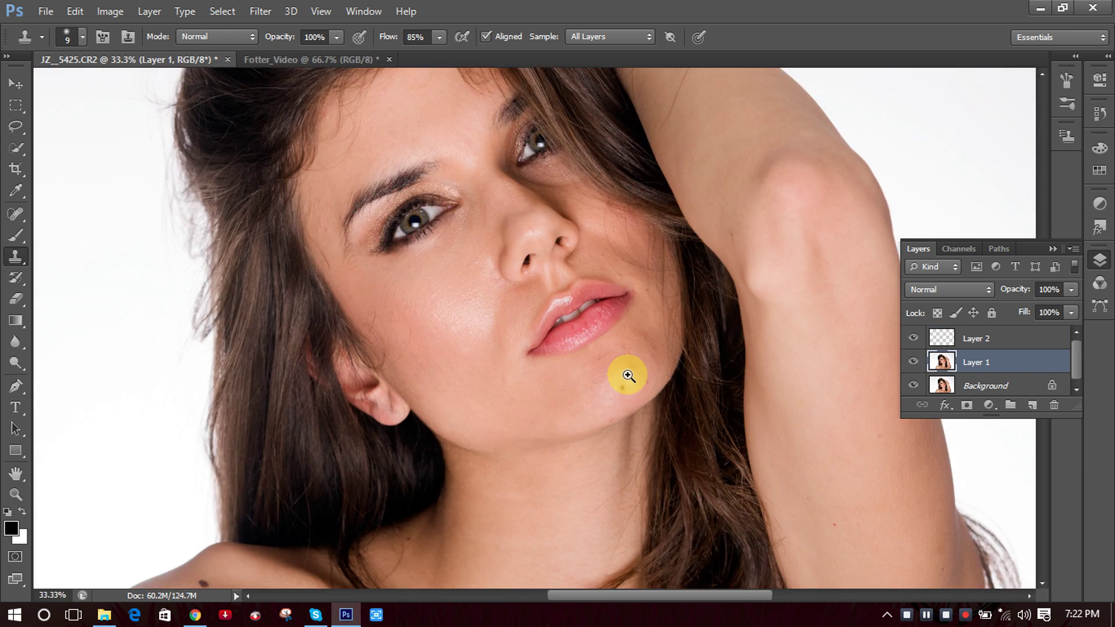
click(629, 376)
click(625, 374)
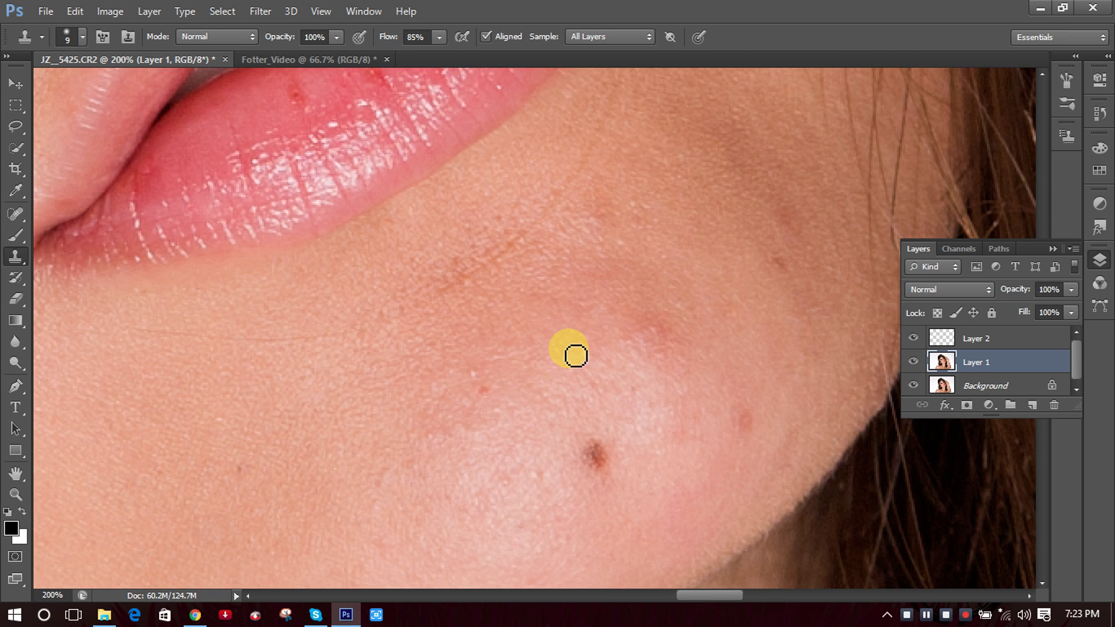
key(ctrl+minus)
key(ctrl+minus)
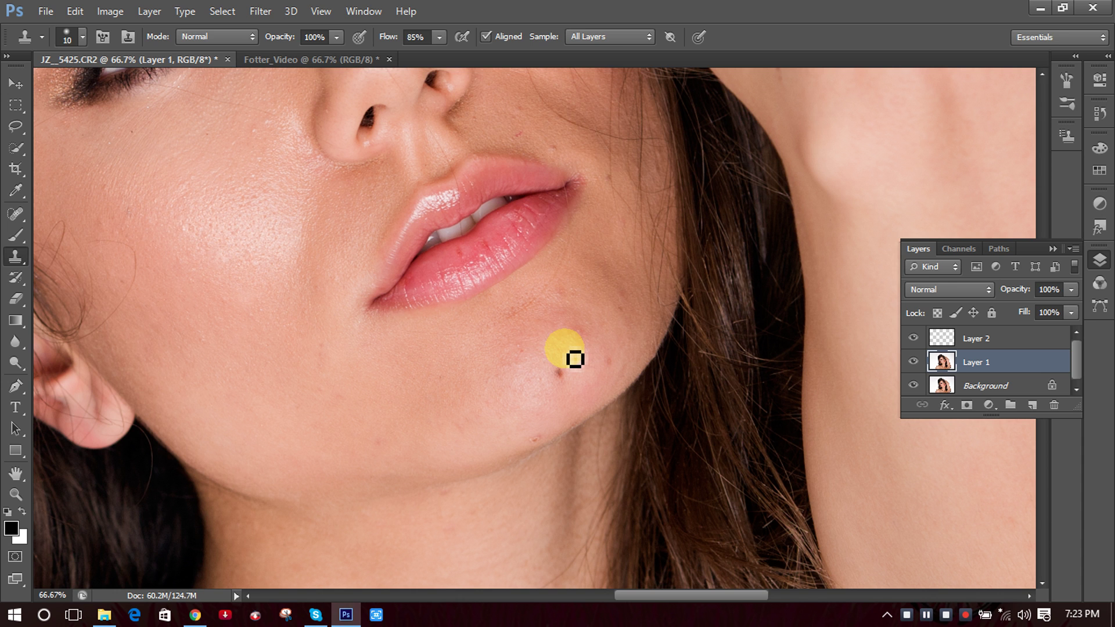
Enlarge the Clone Stamp brush to 50 px and clone out the dark mole and small red spots on the chin.
key(bracketright)
key(bracketright)
key(bracketright)
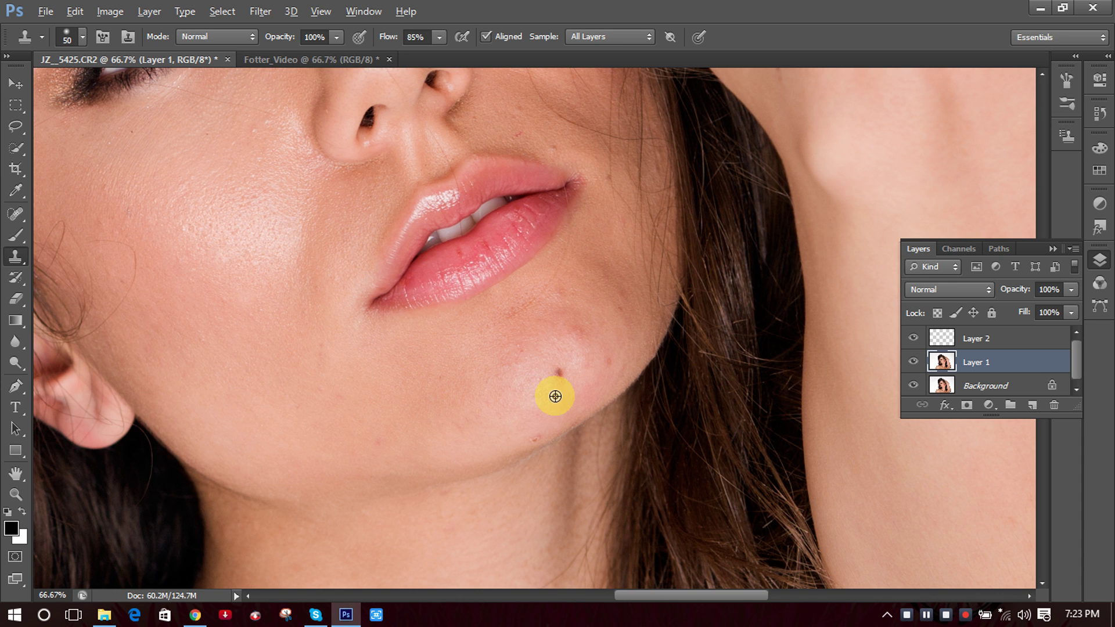
alt+click(562, 376)
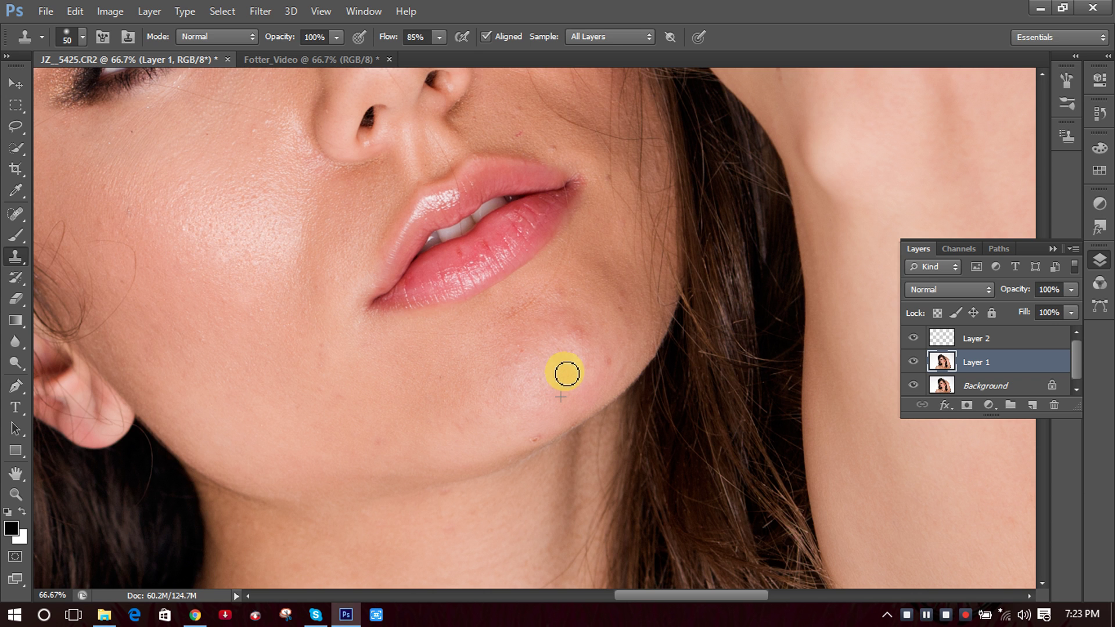
click(562, 345)
mouse_move(561, 345)
mouse_down()
mouse_move(578, 316)
mouse_move(600, 313)
mouse_move(582, 336)
mouse_move(591, 330)
mouse_move(598, 296)
mouse_move(585, 294)
mouse_move(578, 354)
mouse_move(564, 319)
mouse_move(558, 334)
mouse_move(586, 344)
mouse_move(578, 333)
mouse_move(603, 362)
mouse_move(582, 403)
mouse_move(623, 402)
mouse_move(592, 371)
mouse_move(615, 344)
mouse_move(578, 413)
mouse_move(534, 438)
mouse_up()
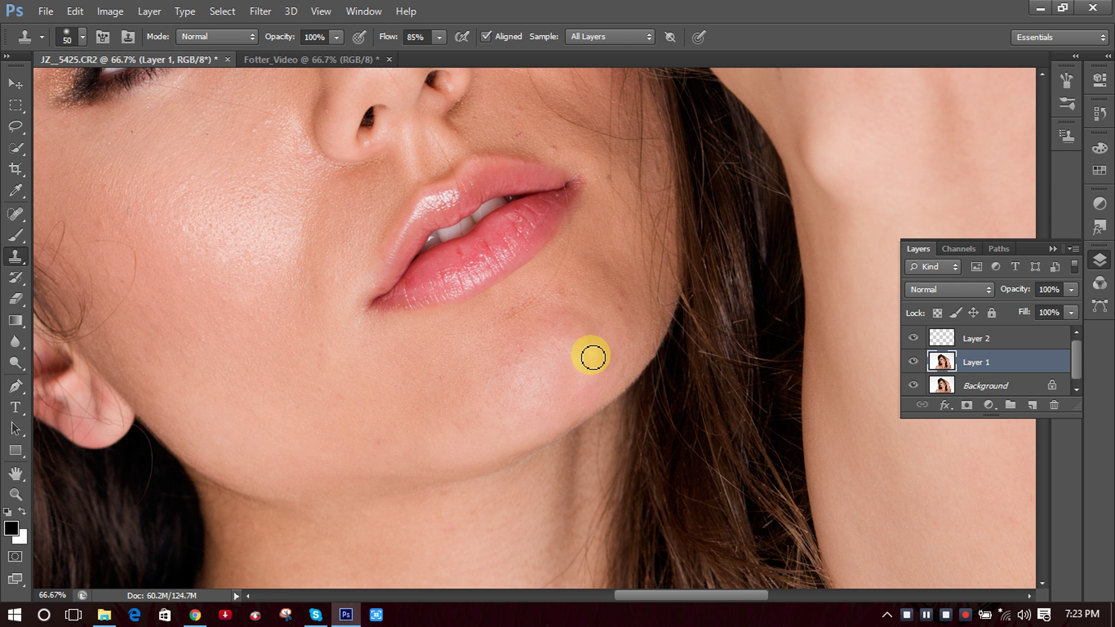
Sample nearby clean skin and clone over the uneven skin between the corner of the mouth and the edge of the chin.
scroll(593, 356, up, 3)
scroll(575, 332, down, 1)
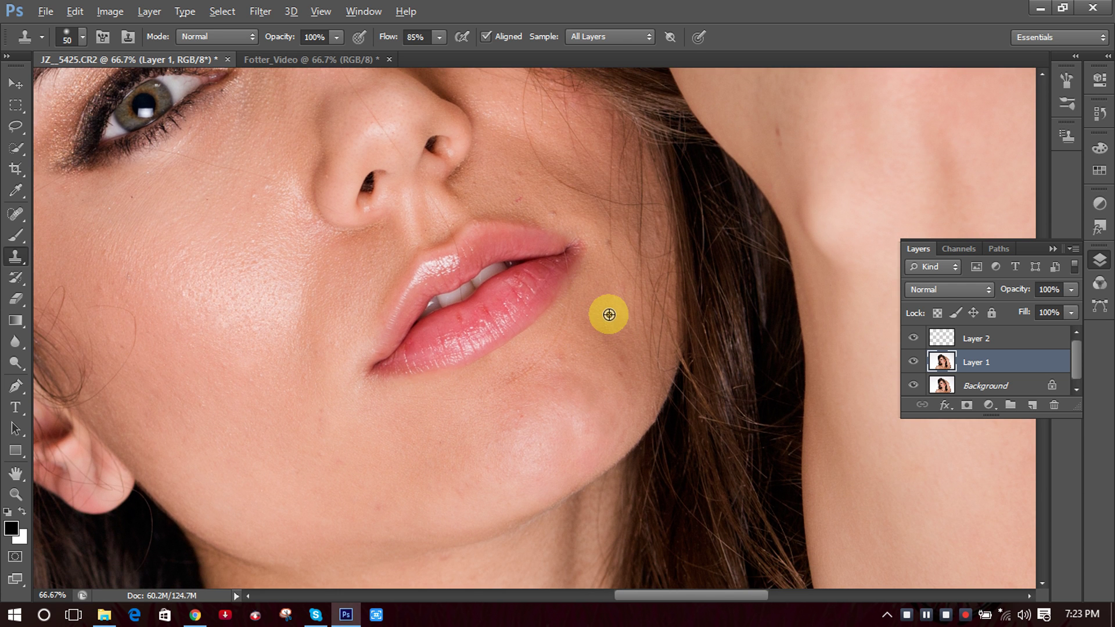
click(603, 335)
mouse_move(603, 337)
mouse_down()
mouse_move(627, 346)
mouse_move(683, 413)
mouse_move(630, 370)
mouse_move(627, 341)
mouse_move(622, 378)
mouse_up()
alt+click(627, 382)
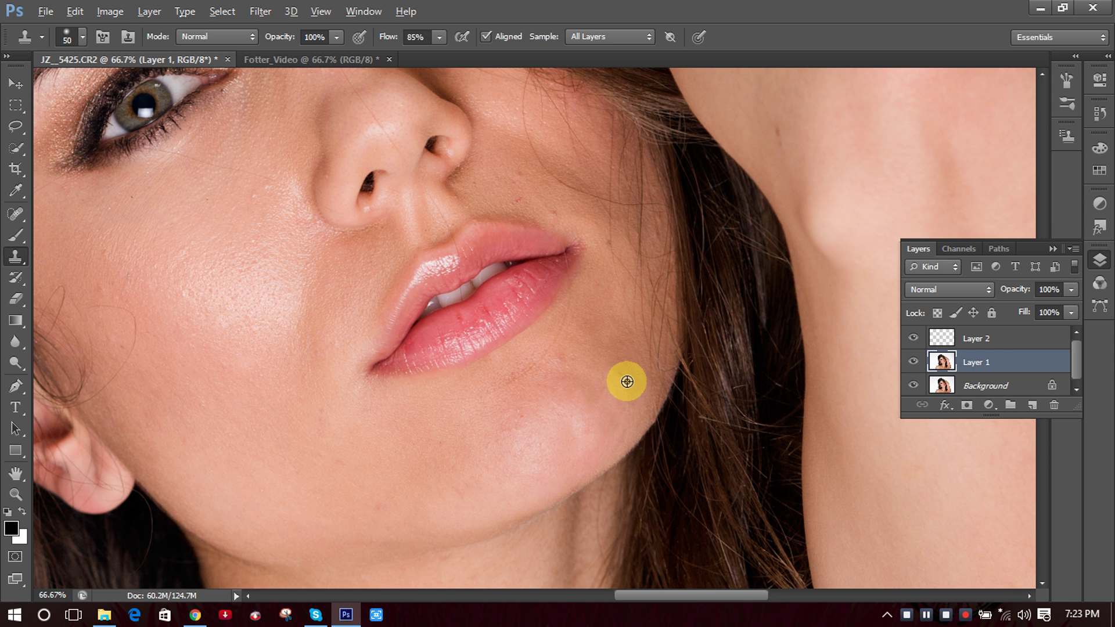
click(621, 373)
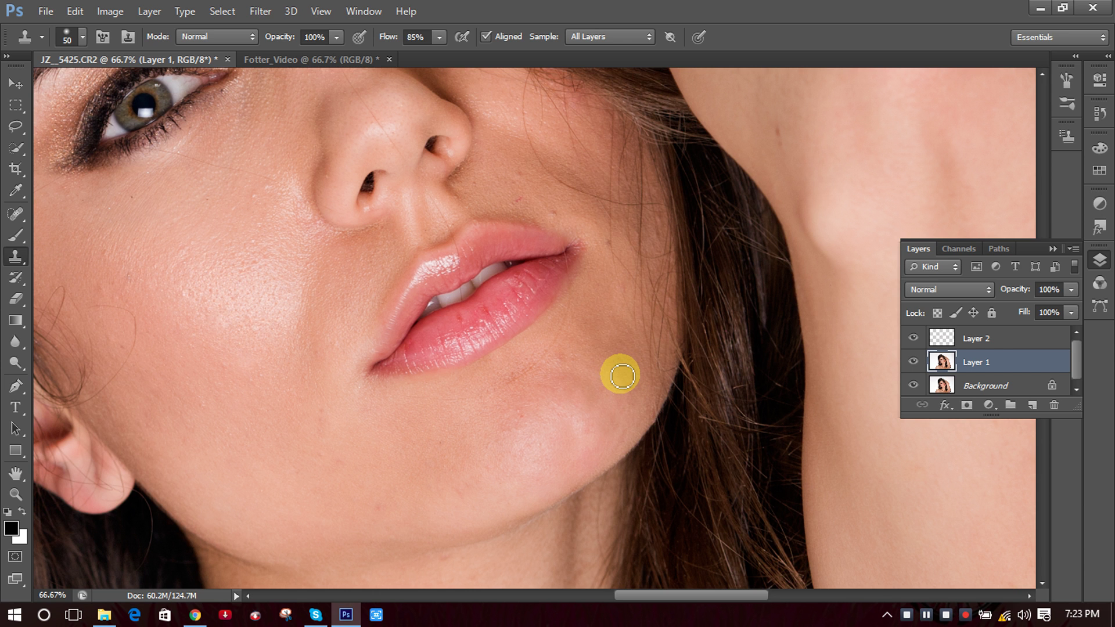
Clone over the faint marks on the chin below the lower lip and the small dark spot on the lower jaw.
click(540, 391)
scroll(420, 399, down, 3)
click(515, 336)
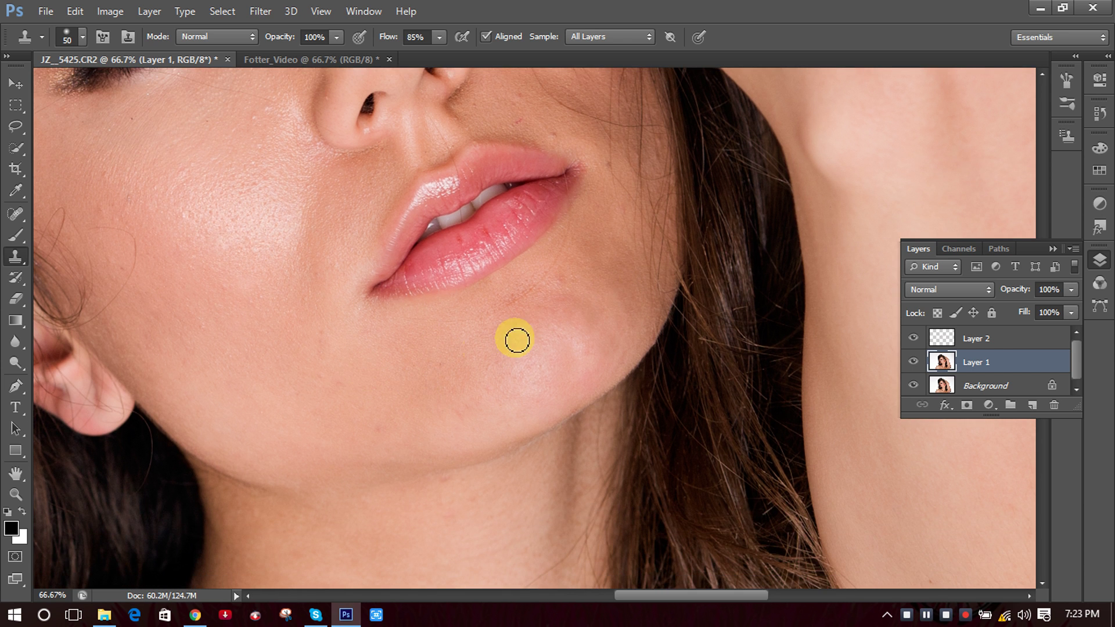
click(484, 349)
alt+click(503, 340)
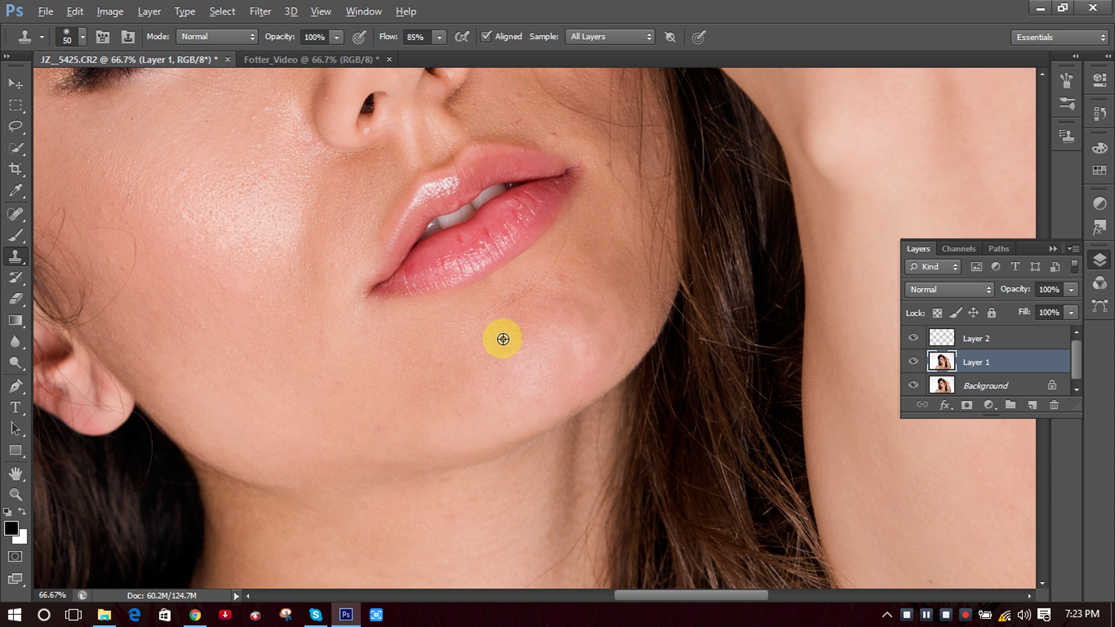
click(520, 341)
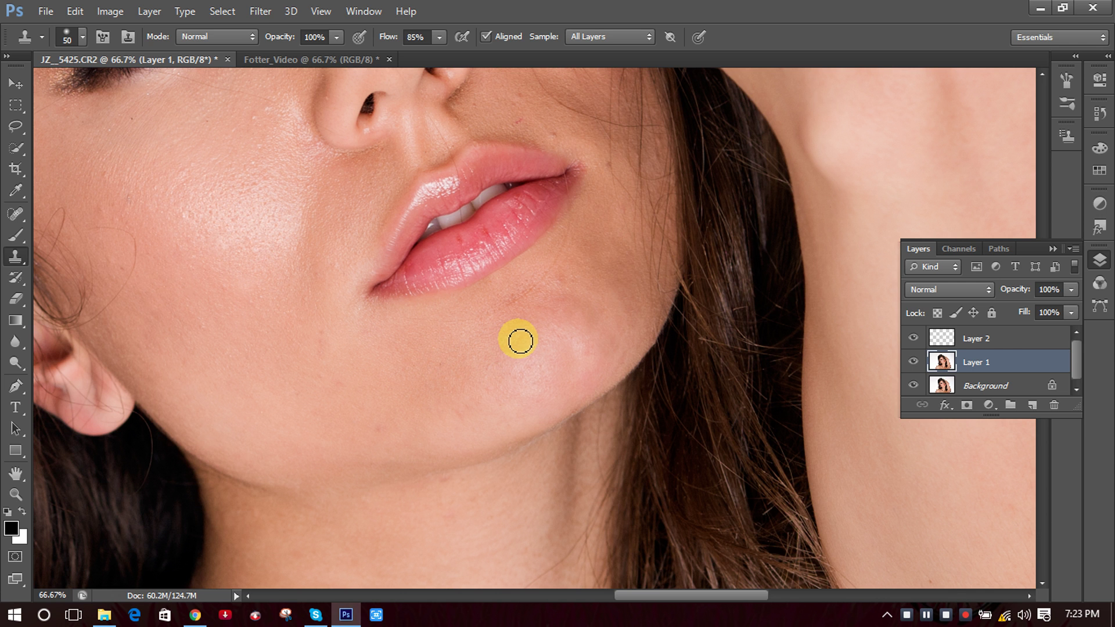
scroll(456, 391, down, 5)
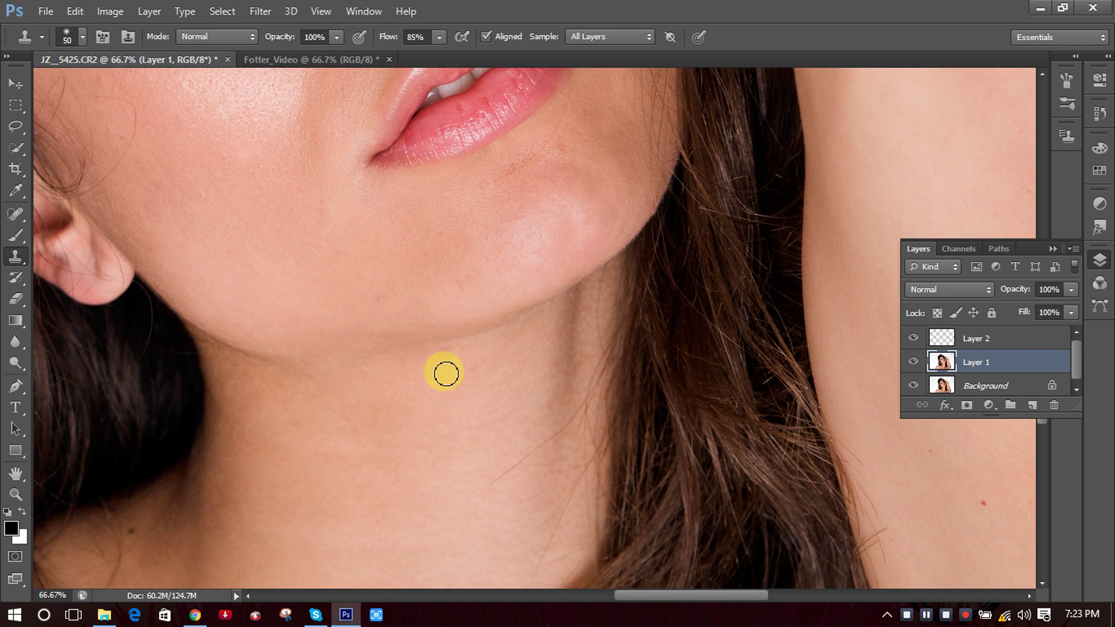
alt+click(376, 281)
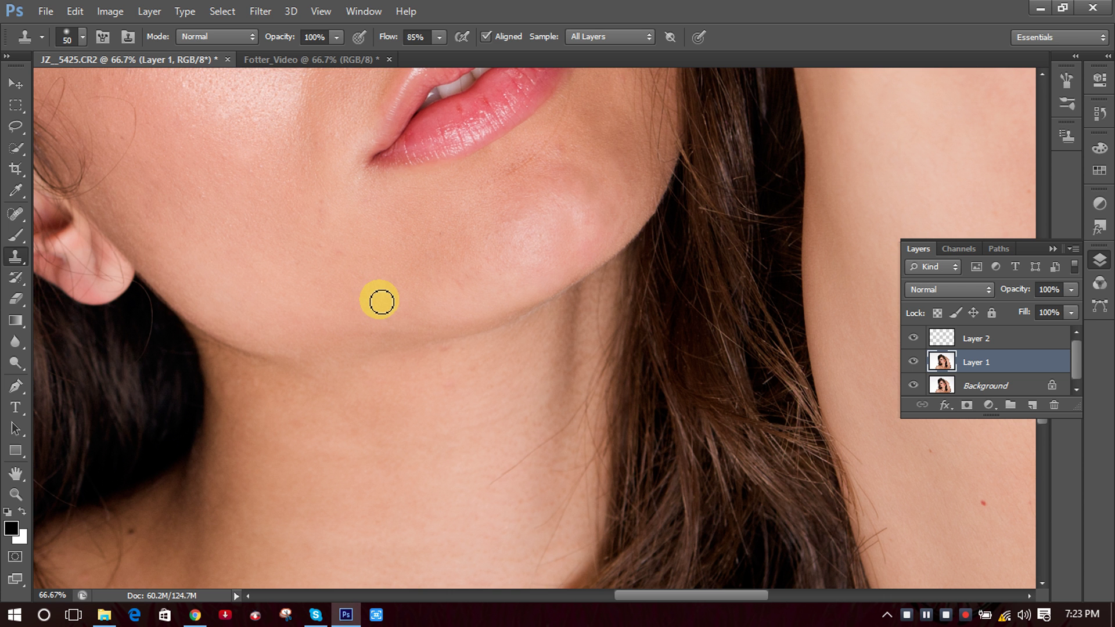
Sample adjacent skin and clone out the small mole at the base of the neck beside the dark hair.
scroll(483, 406, down, 10)
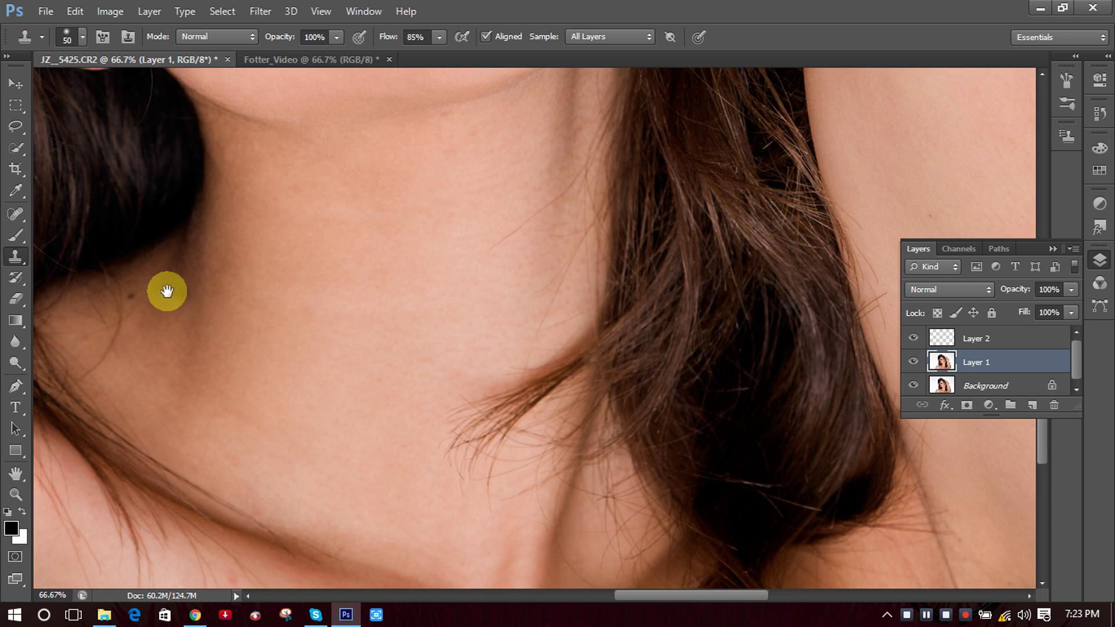
mouse_move(167, 291)
mouse_down()
mouse_move(279, 319)
mouse_move(510, 294)
mouse_up()
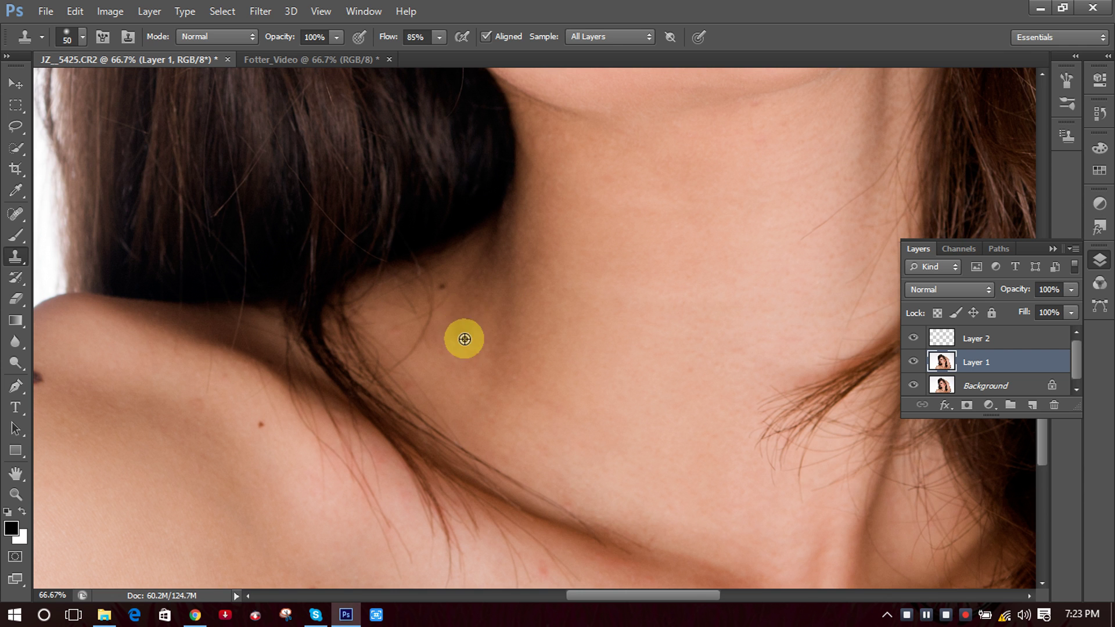
alt+click(457, 300)
drag(445, 287, 480, 306)
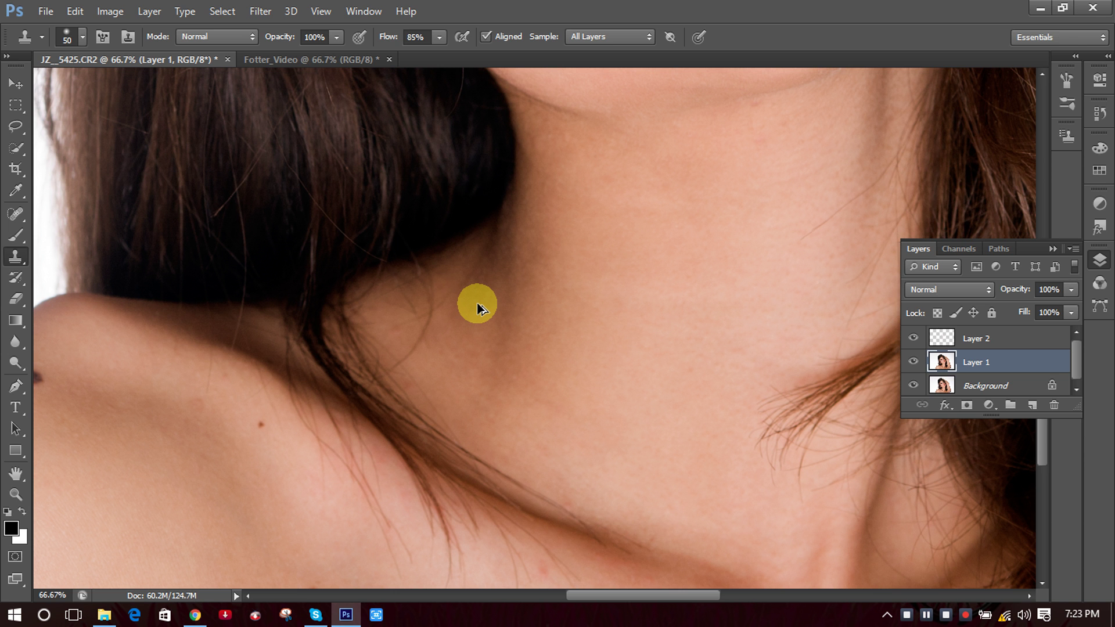
key(super)
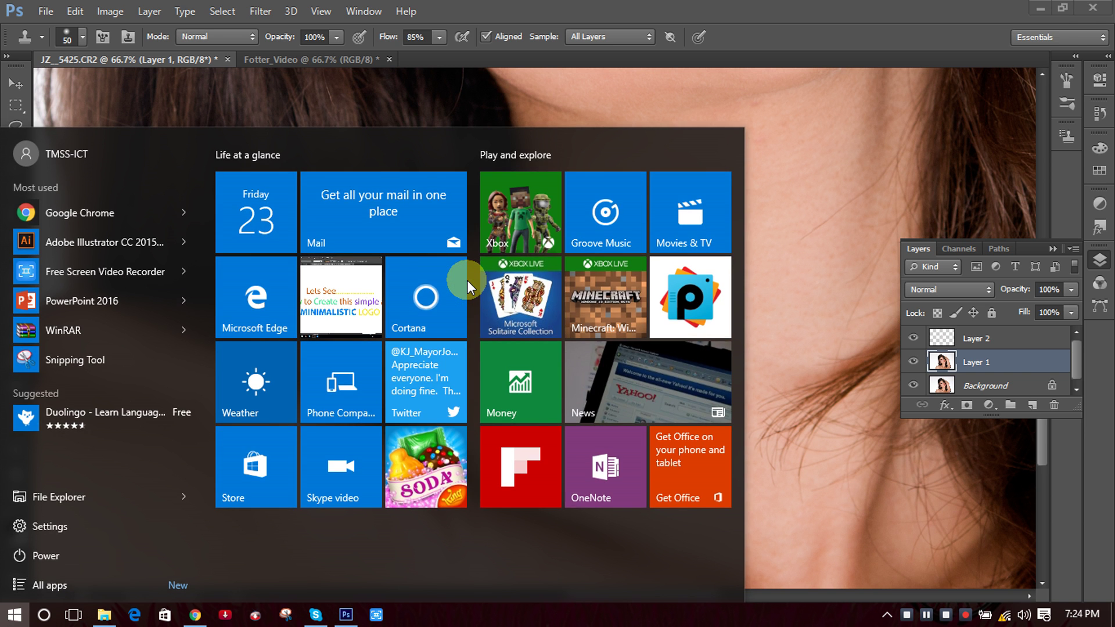
key(super)
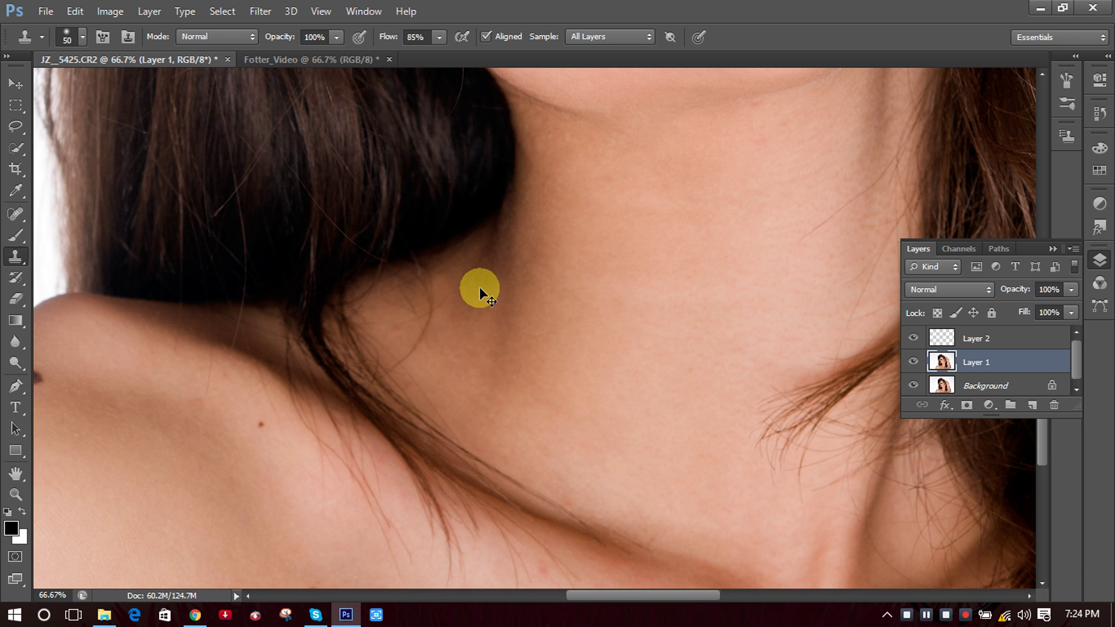
mouse_move(480, 288)
mouse_down()
mouse_move(496, 339)
mouse_move(461, 259)
mouse_move(459, 271)
mouse_up()
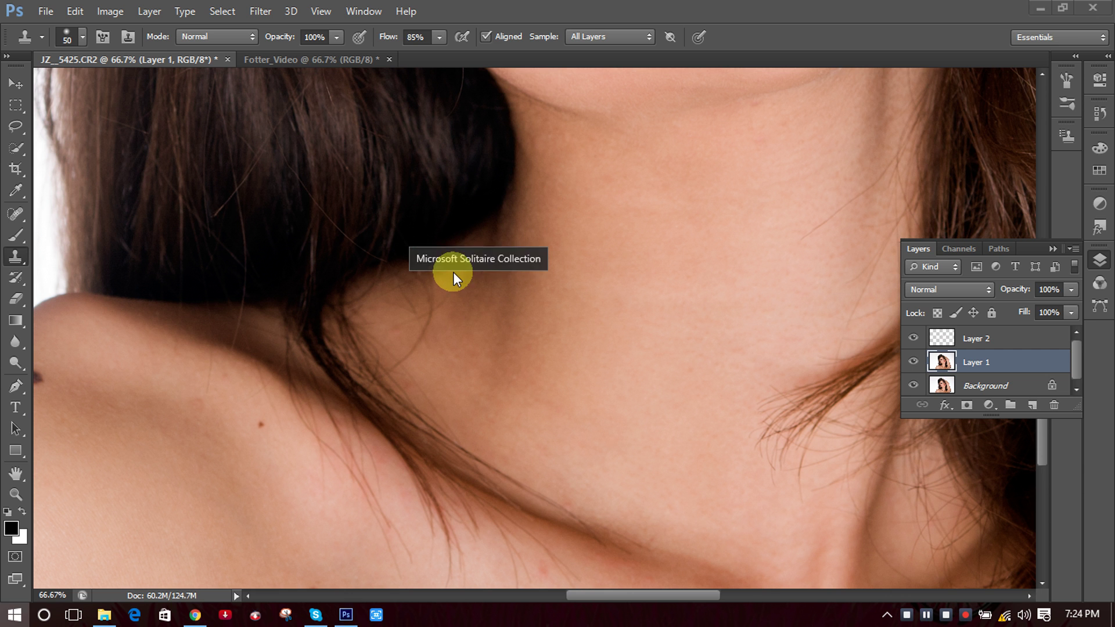
alt+click(463, 270)
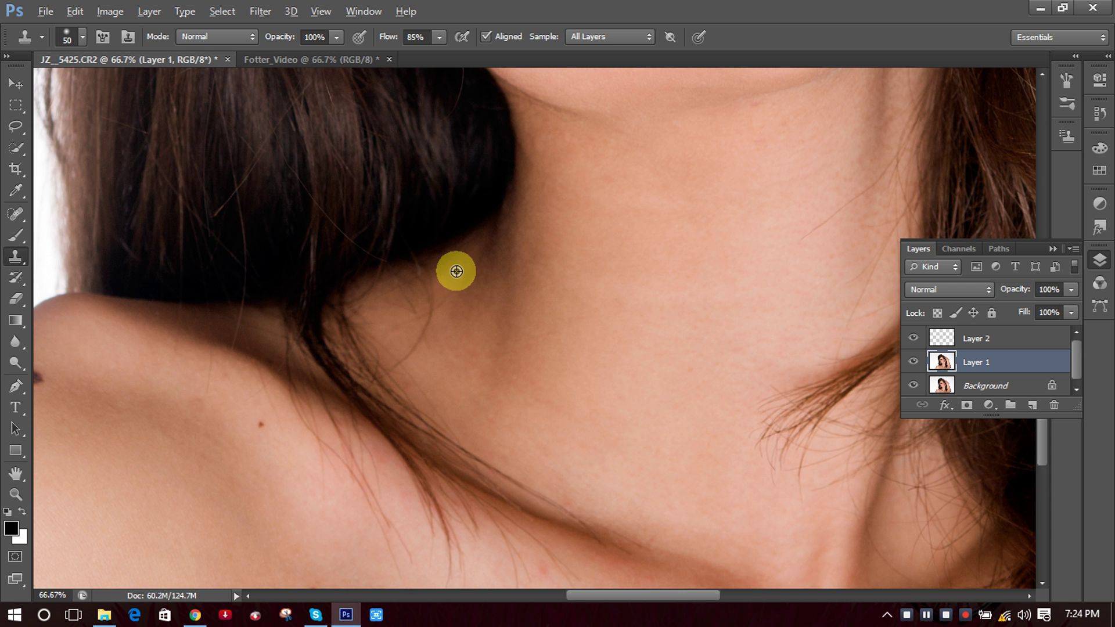
mouse_move(457, 272)
mouse_down()
mouse_move(497, 289)
mouse_move(493, 319)
mouse_up()
Clone out the two moles and the red spot below the collarbone, plus the small mole beside the loose hair strands.
scroll(493, 319, down, 5)
mouse_move(343, 388)
mouse_down()
mouse_move(501, 201)
mouse_move(515, 215)
mouse_up()
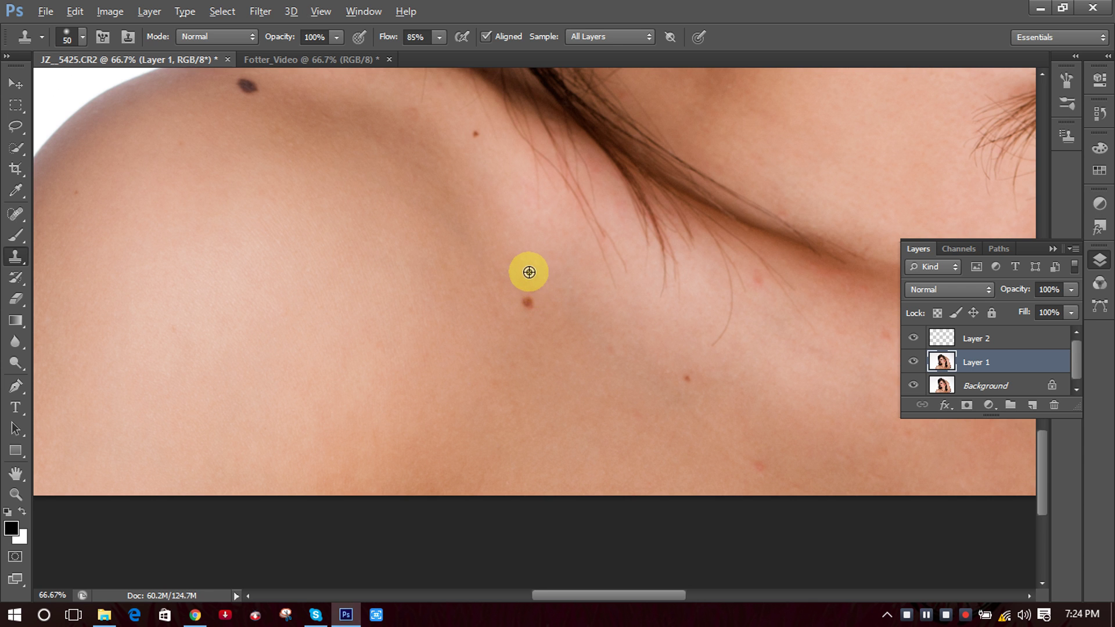
alt+click(529, 272)
click(529, 302)
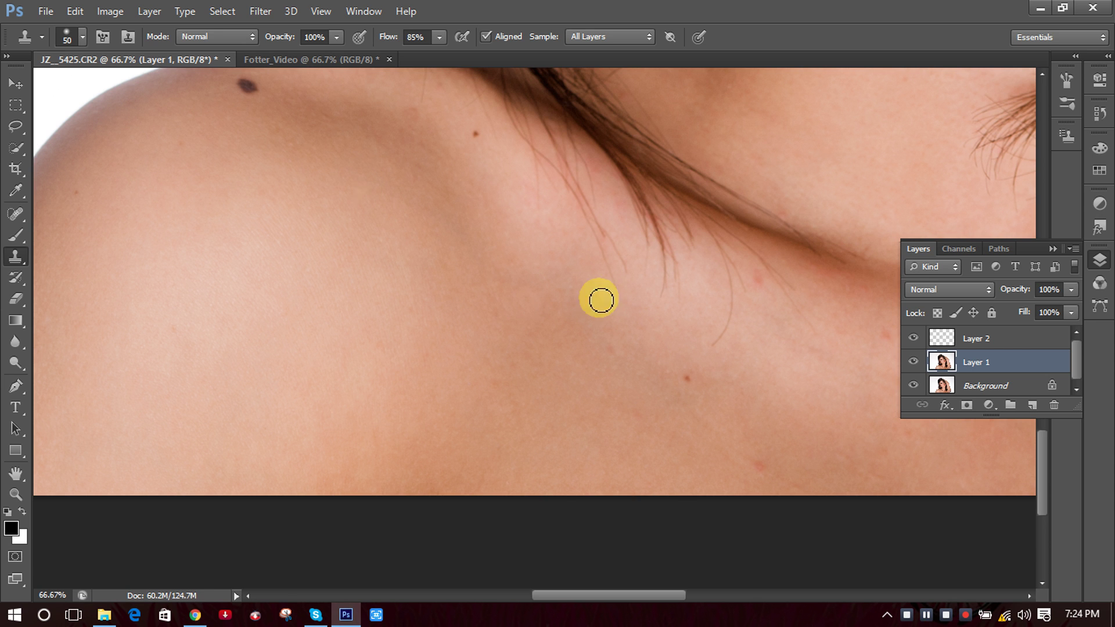
alt+click(696, 389)
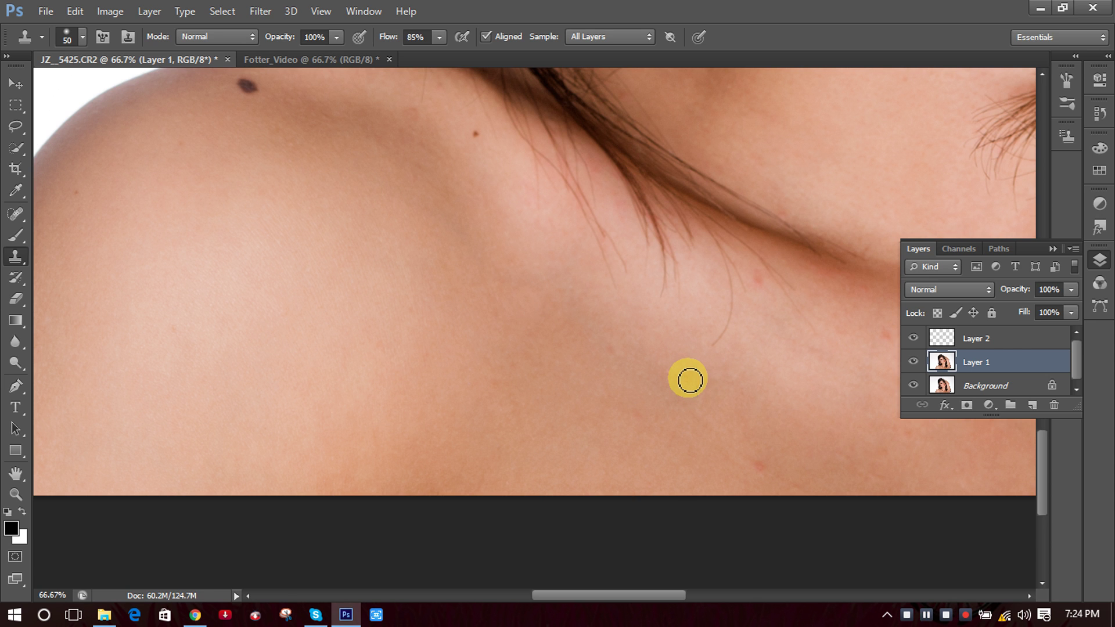
alt+click(753, 445)
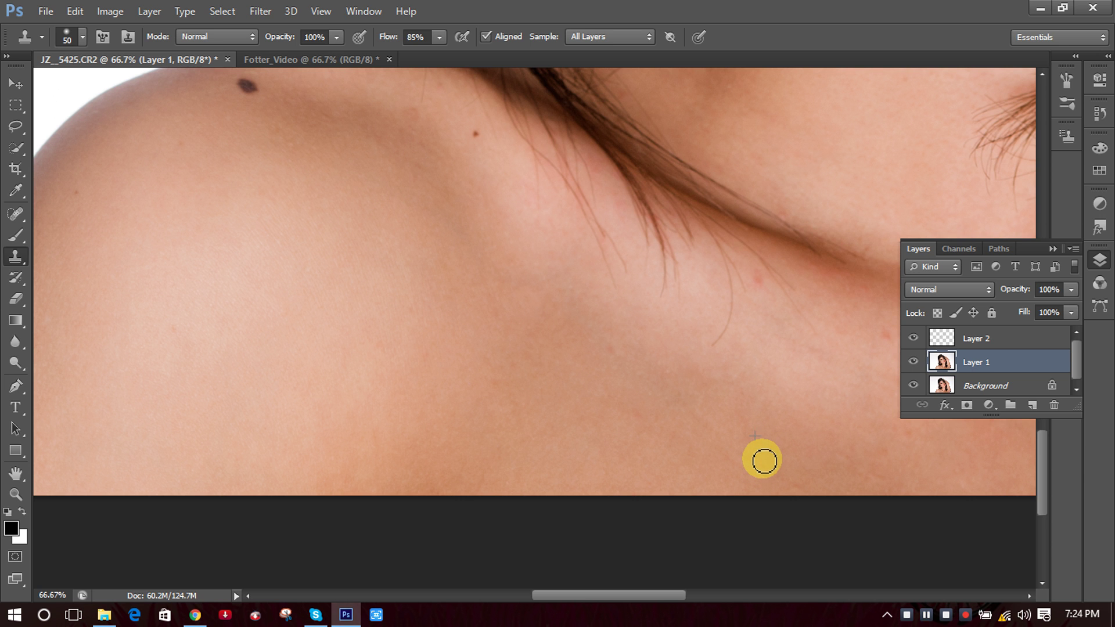
drag(525, 280, 598, 356)
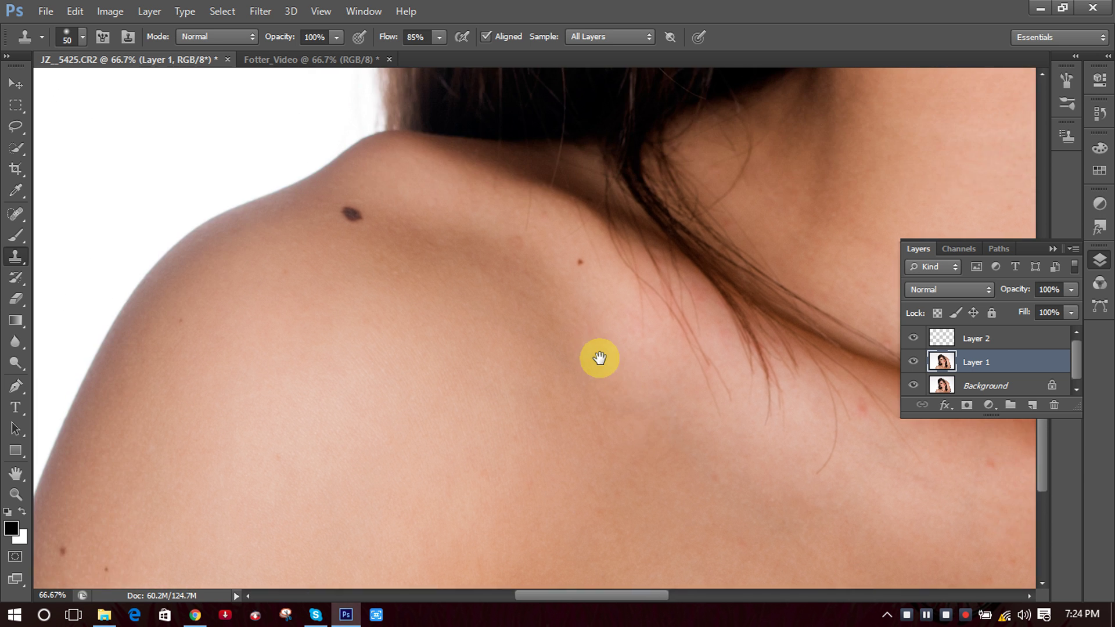
alt+click(605, 298)
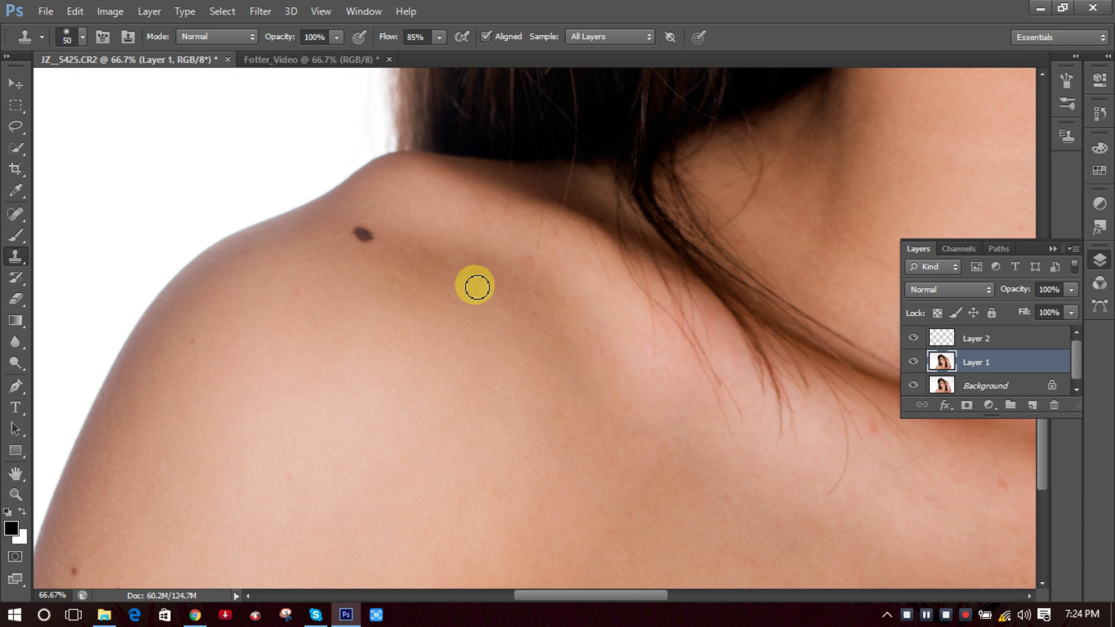
Sample clean skin beside the two small moles on the outer upper arm and clone both away.
mouse_move(459, 304)
mouse_down()
mouse_move(695, 184)
mouse_move(645, 163)
mouse_move(620, 252)
mouse_move(724, 162)
mouse_up()
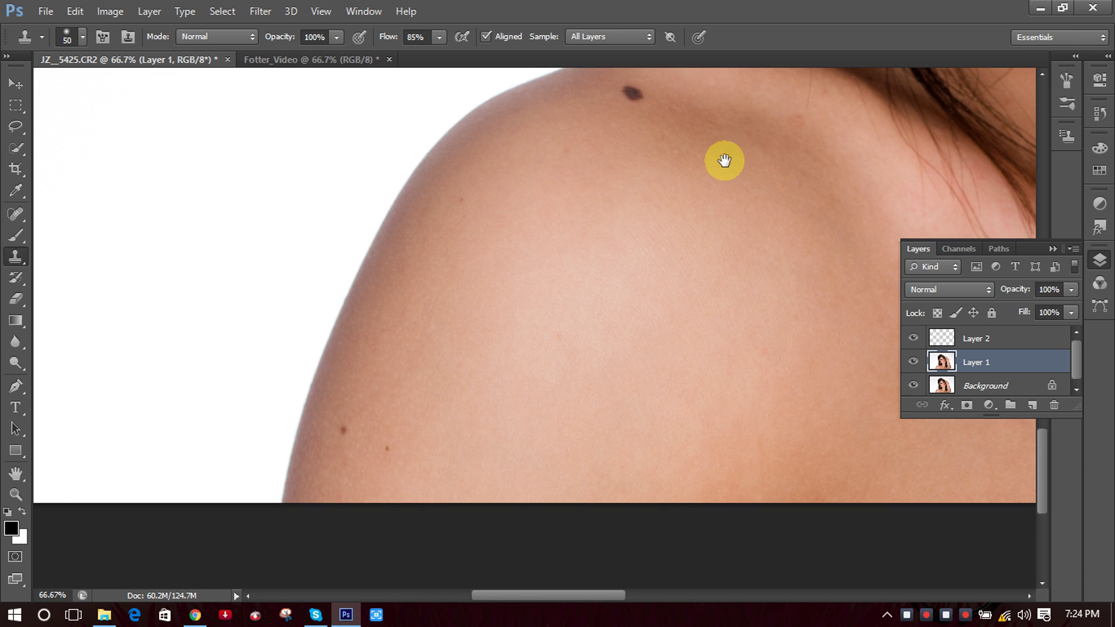
alt+click(394, 424)
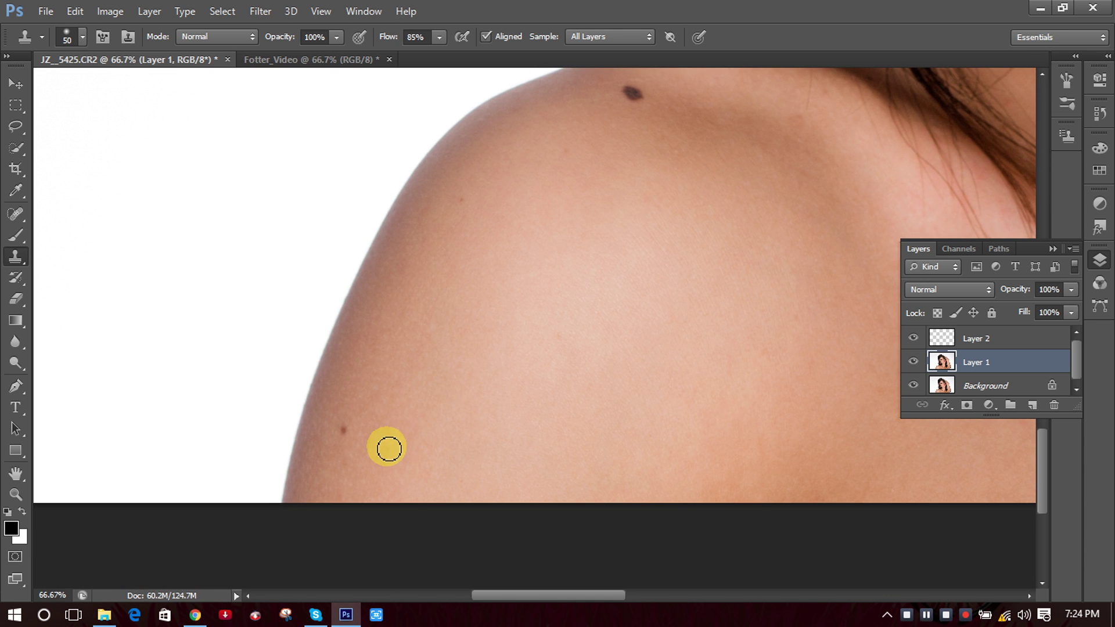
alt+click(359, 414)
click(340, 430)
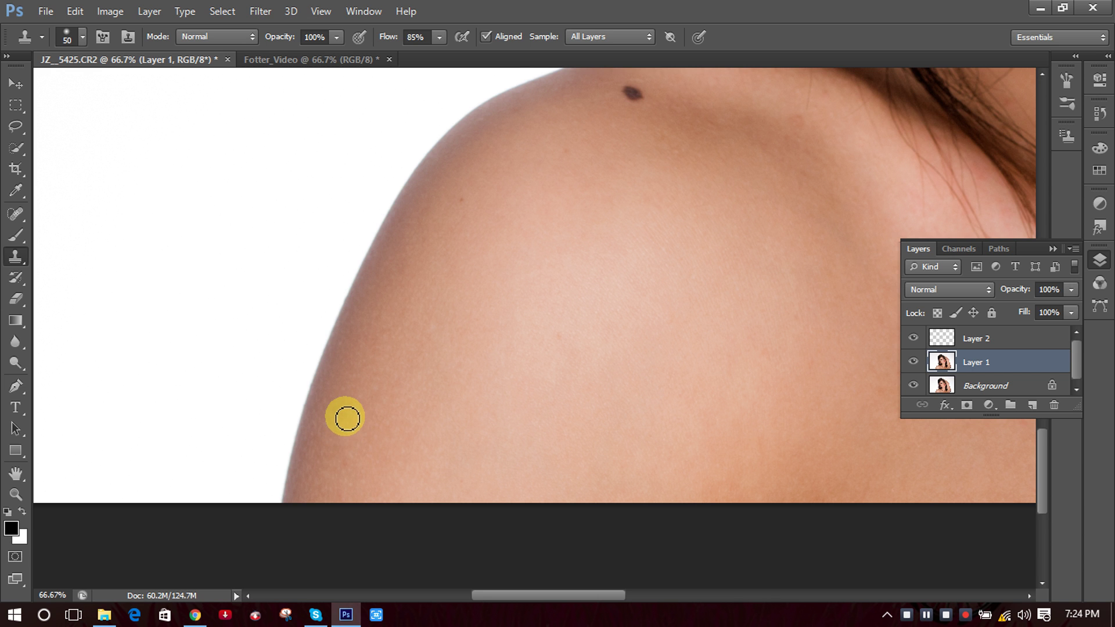
Clone out the large dark mole on top of the shoulder and blend the patch with skin sampled beside it.
scroll(591, 261, up, 5)
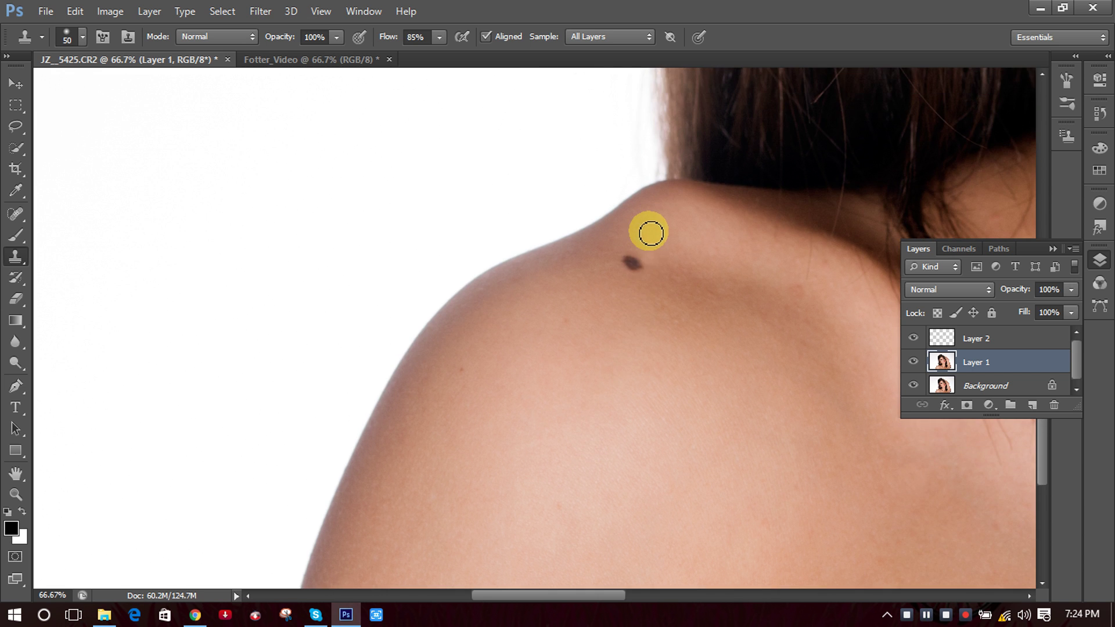
alt+click(642, 243)
click(633, 260)
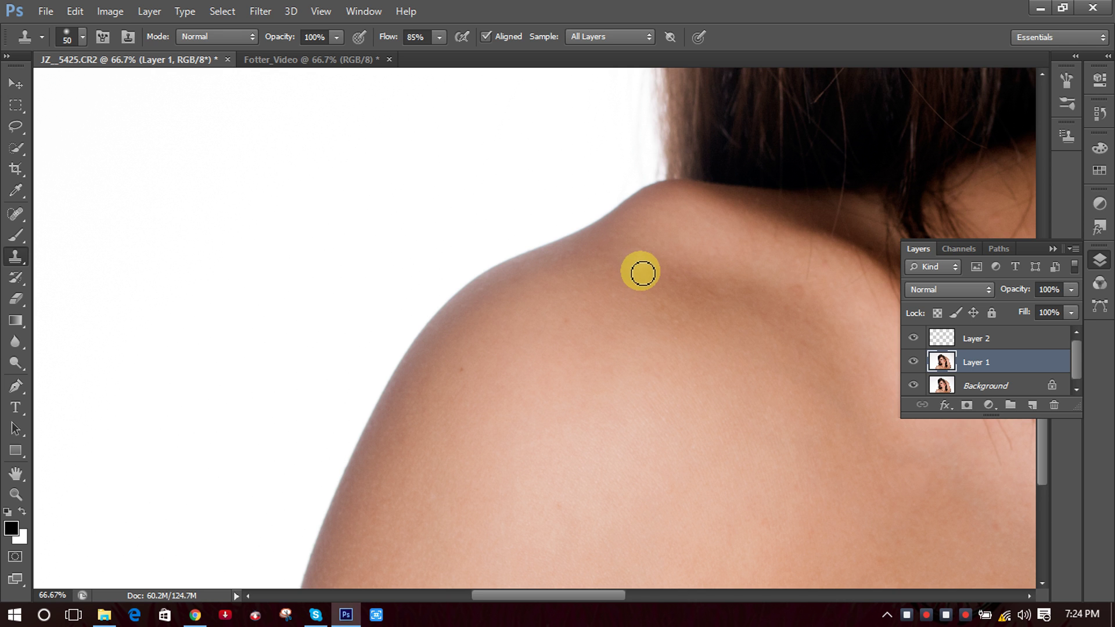
alt+click(621, 256)
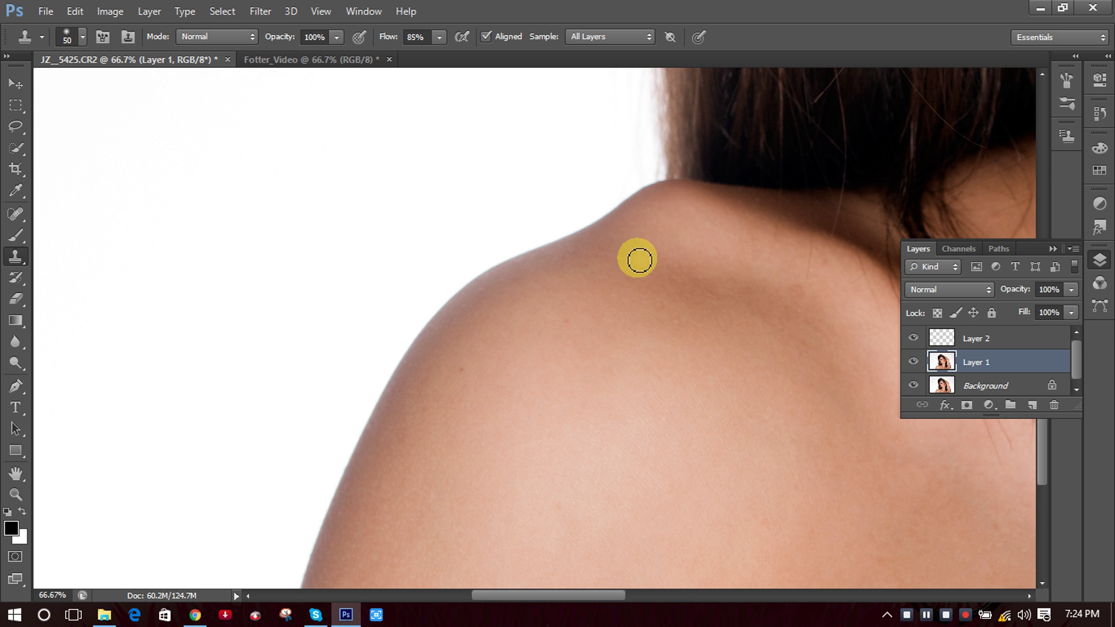
drag(647, 259, 627, 262)
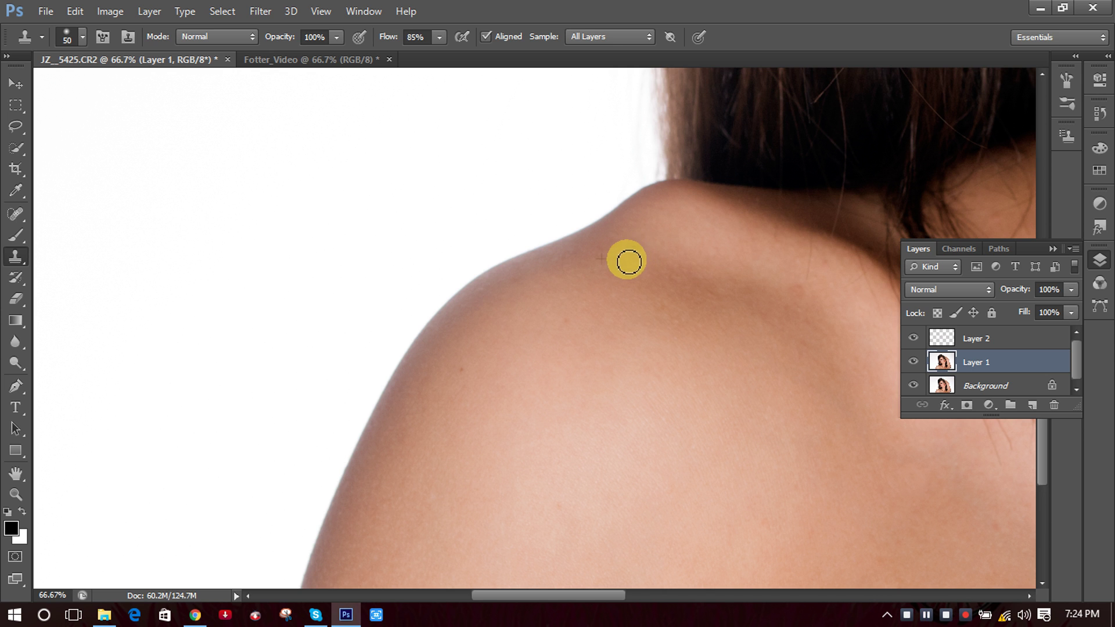
Sample clean skin on top of the shoulder and clone out the faint mark left beside it.
alt+click(646, 233)
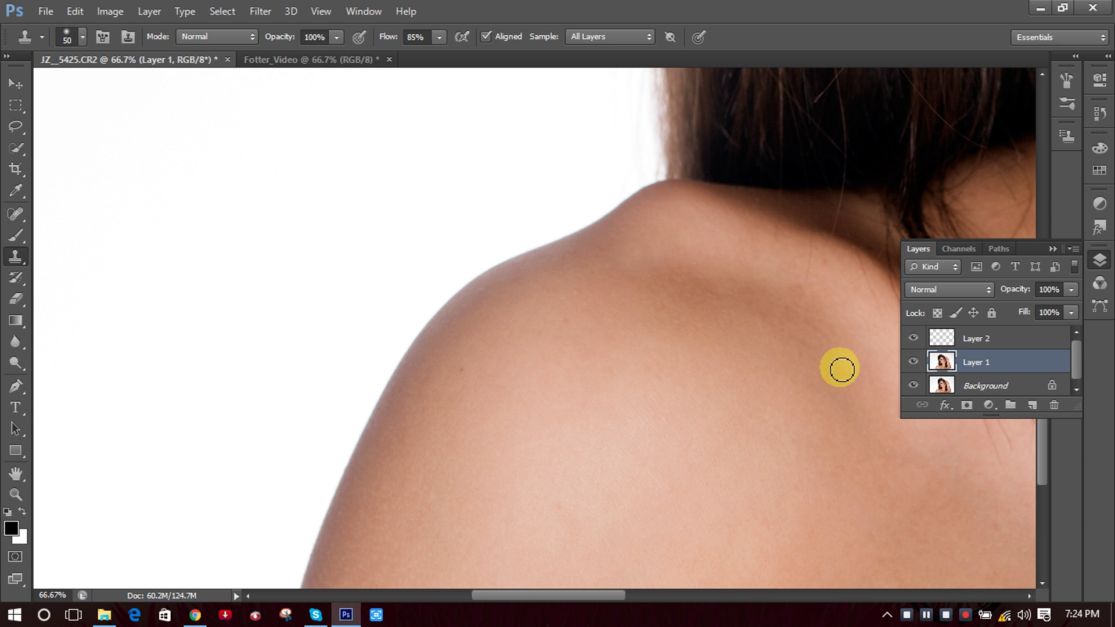
key(ctrl+minus)
key(ctrl+minus)
key(ctrl+minus)
key(ctrl+minus)
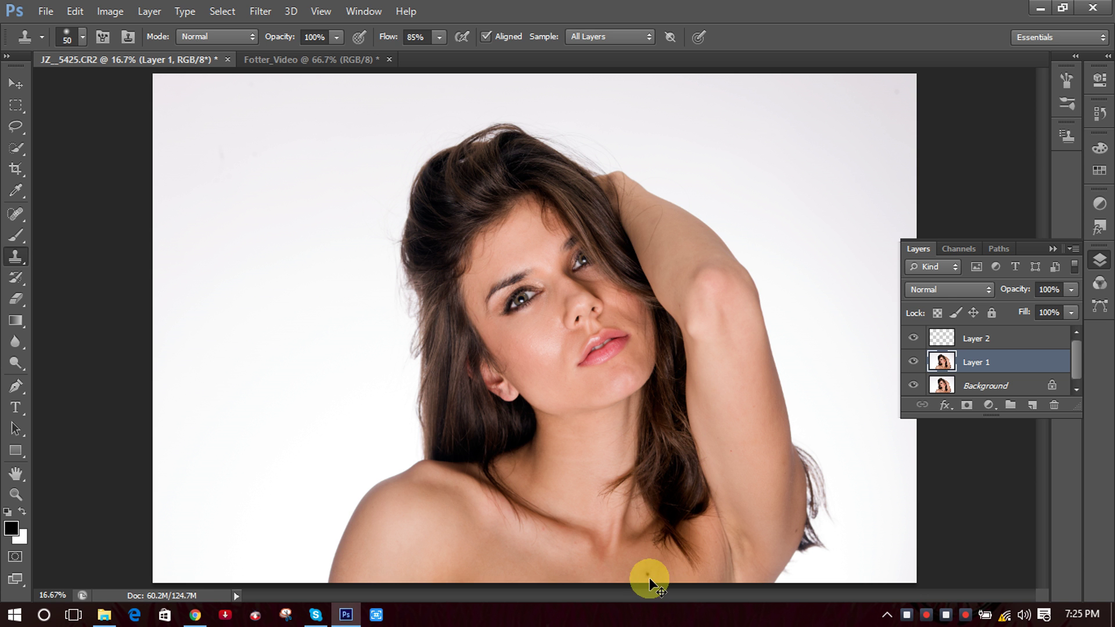
Clone out the dark mole on the chest below the loose hair tips and the two red spots under the collarbone.
scroll(650, 577, up, 4)
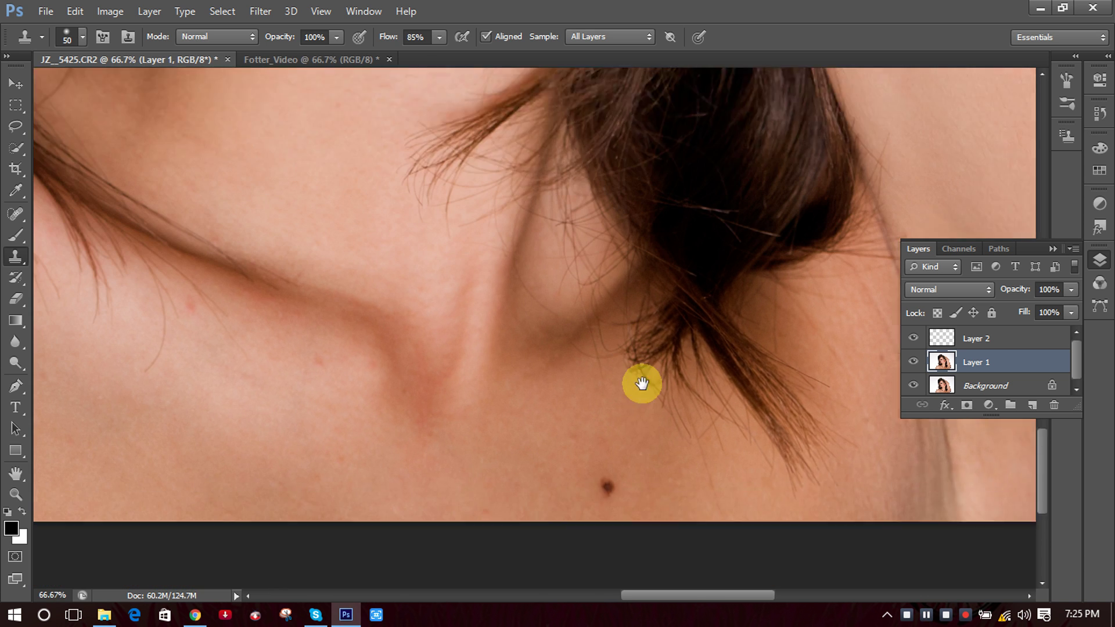
drag(642, 384, 653, 331)
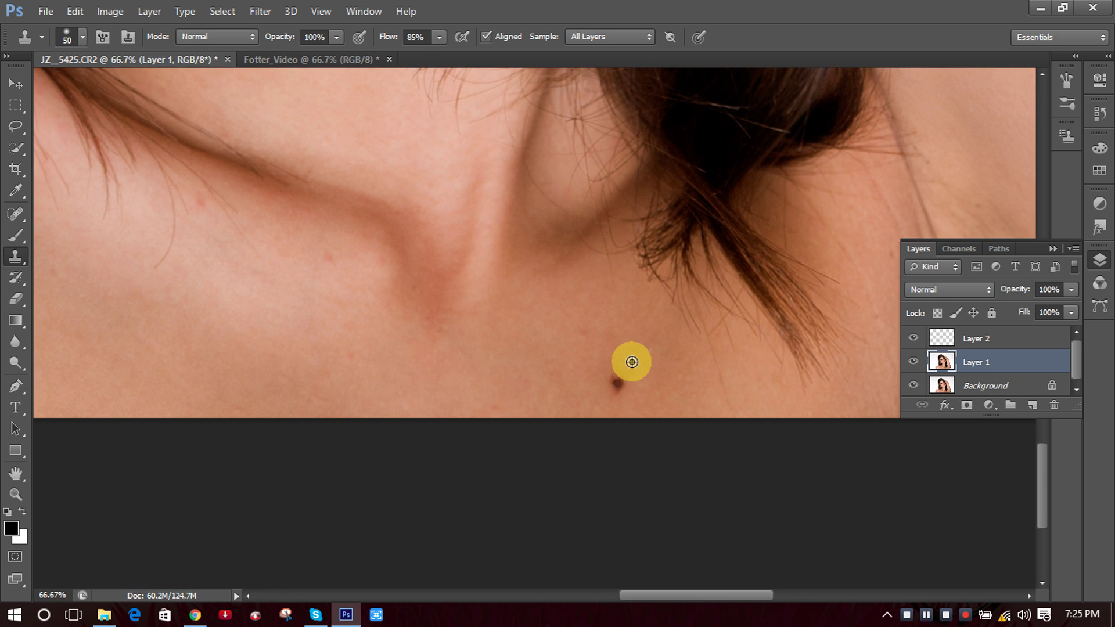
alt+click(632, 362)
mouse_move(620, 384)
mouse_down()
mouse_move(629, 381)
mouse_move(615, 390)
mouse_up()
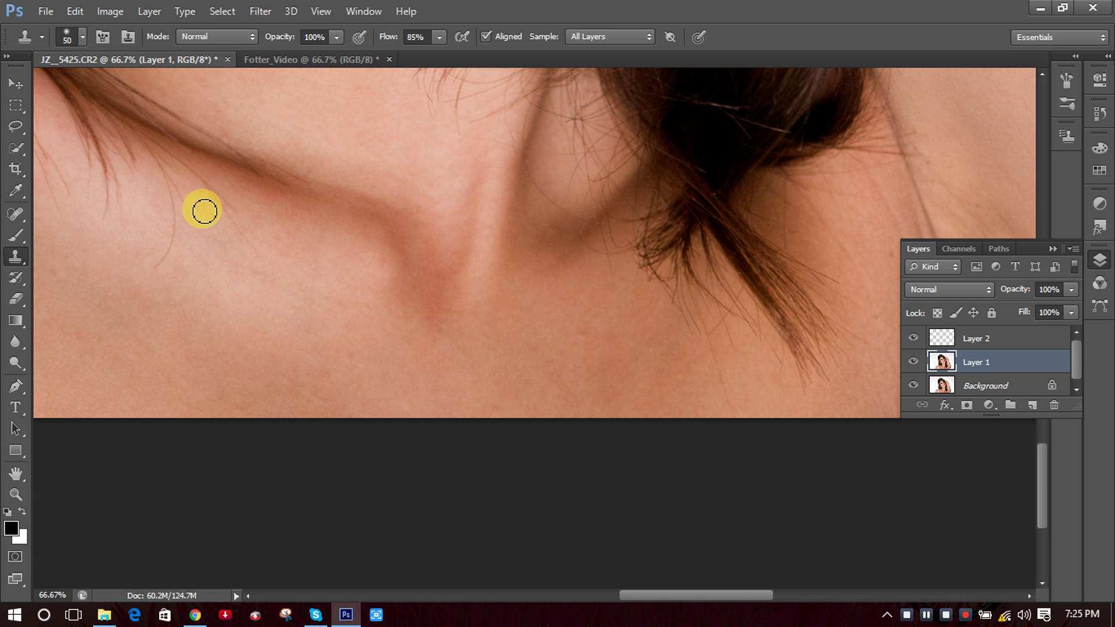
Reduce the clone brush size to 25 and clone out the faint spot just above the corner of the upper lip.
scroll(403, 265, up, 5)
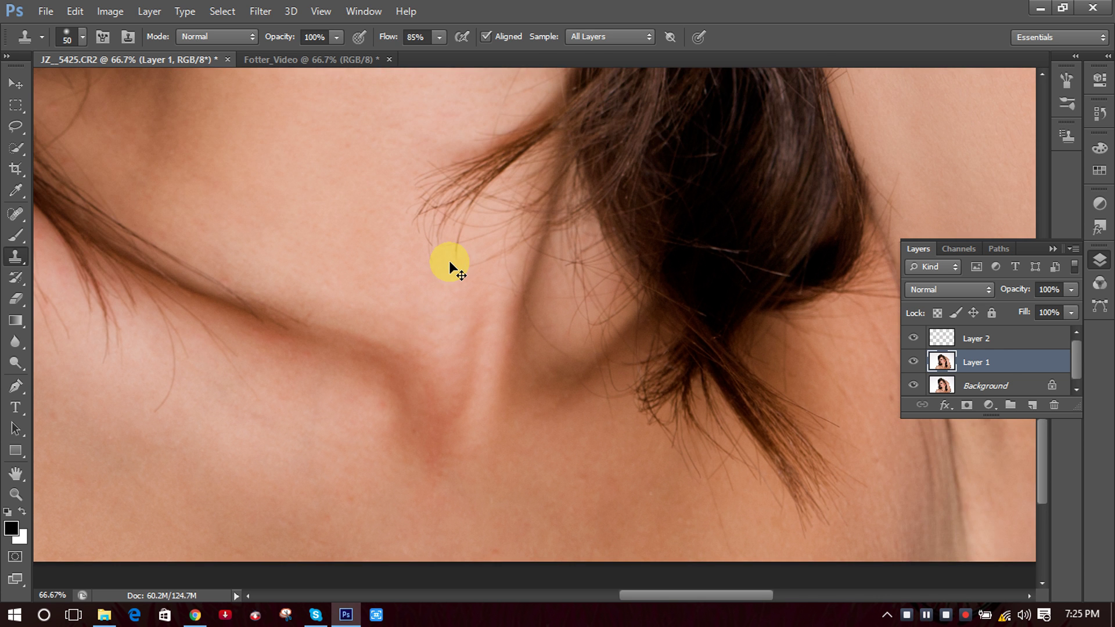
scroll(450, 264, down, 4)
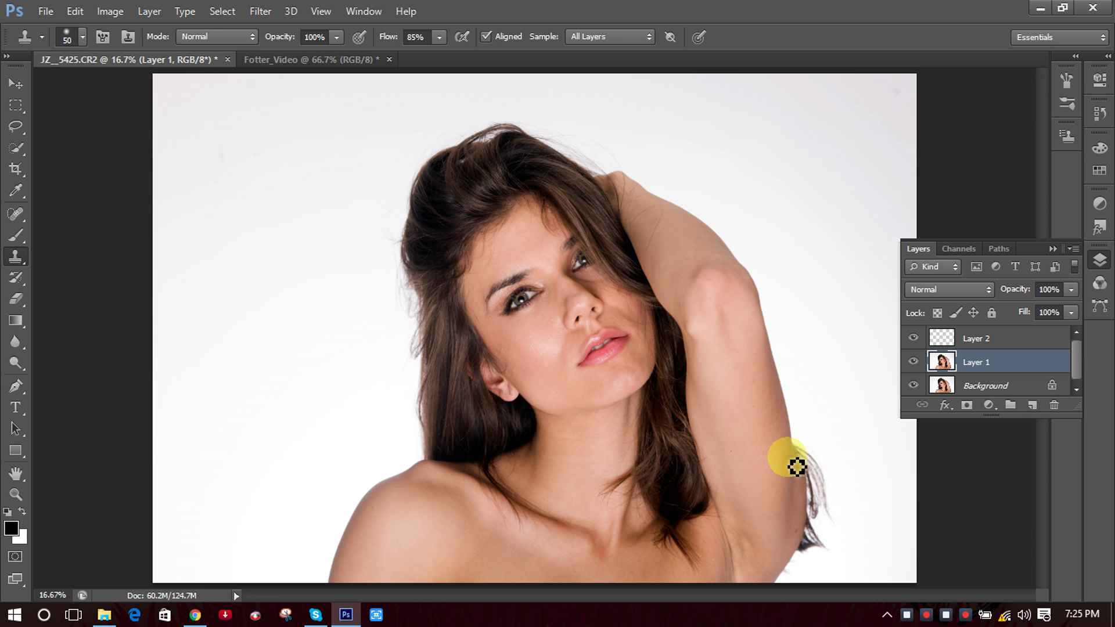
scroll(643, 374, up, 2)
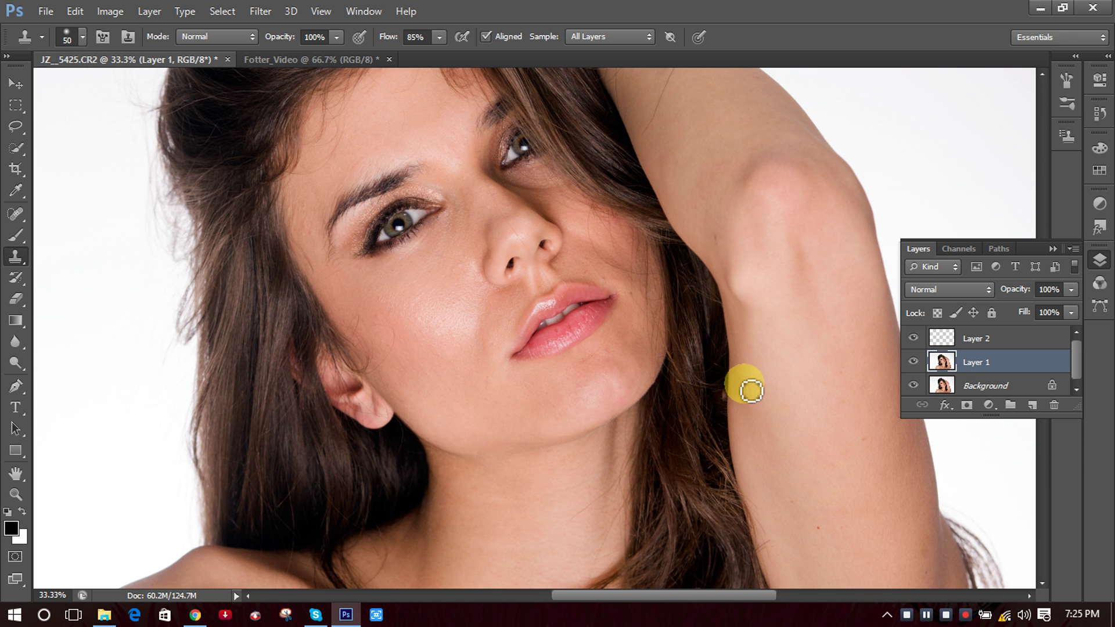
click(600, 361)
click(581, 356)
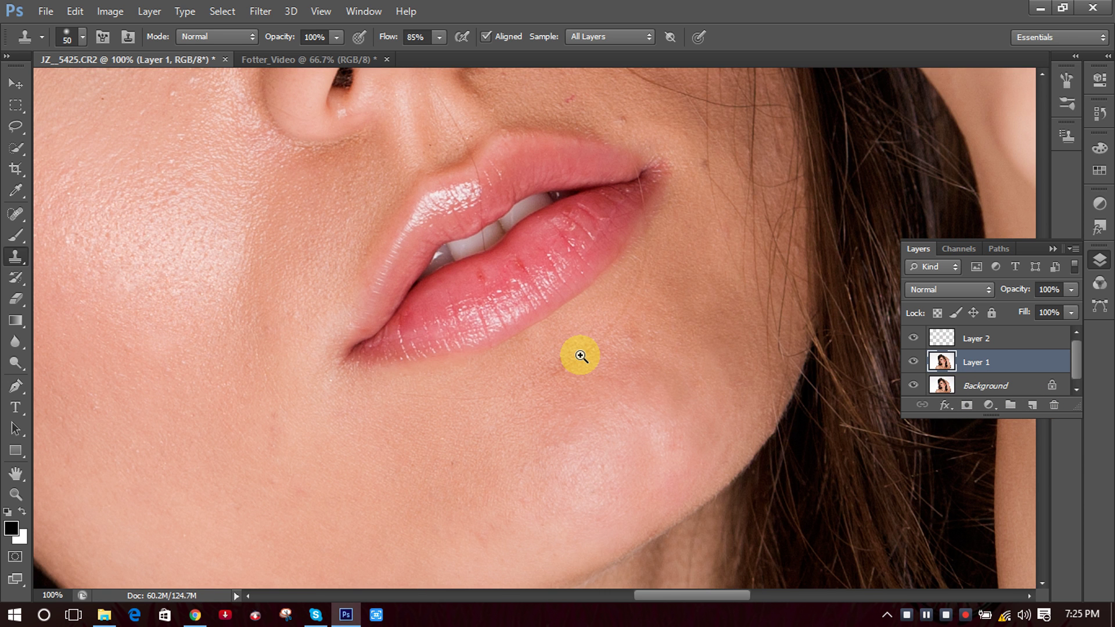
click(620, 128)
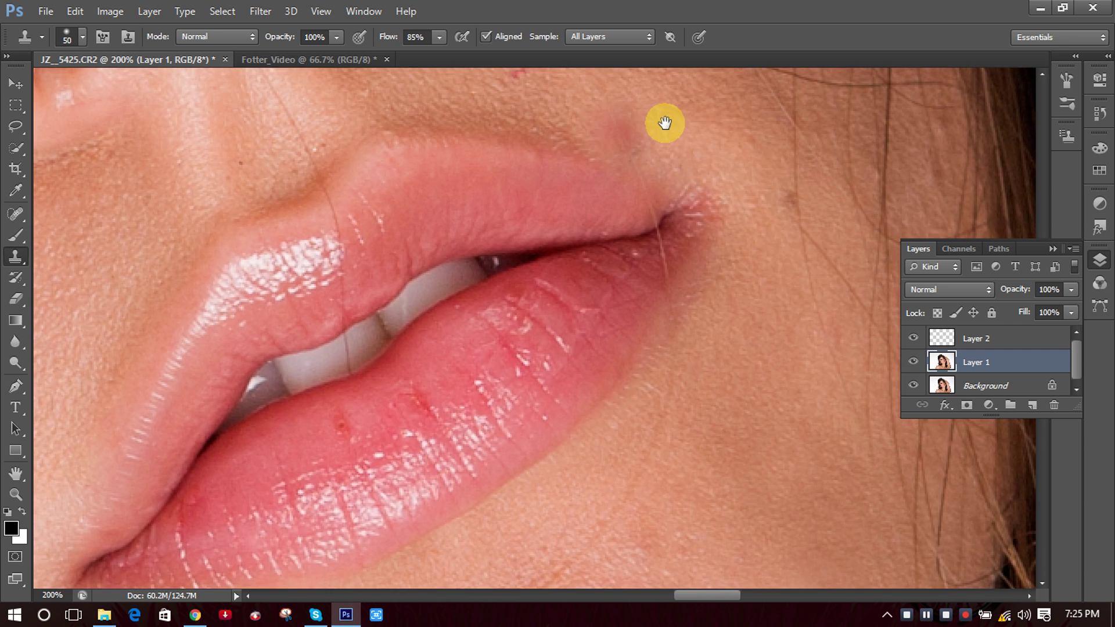
mouse_move(665, 124)
mouse_down()
mouse_move(713, 239)
mouse_move(675, 265)
mouse_up()
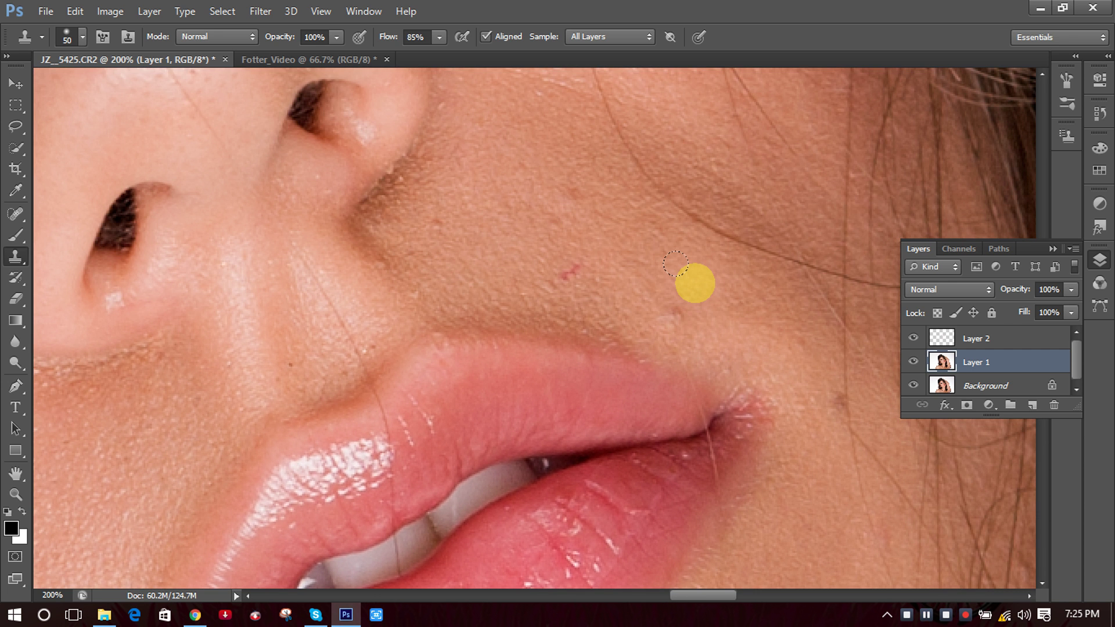
key(bracketleft)
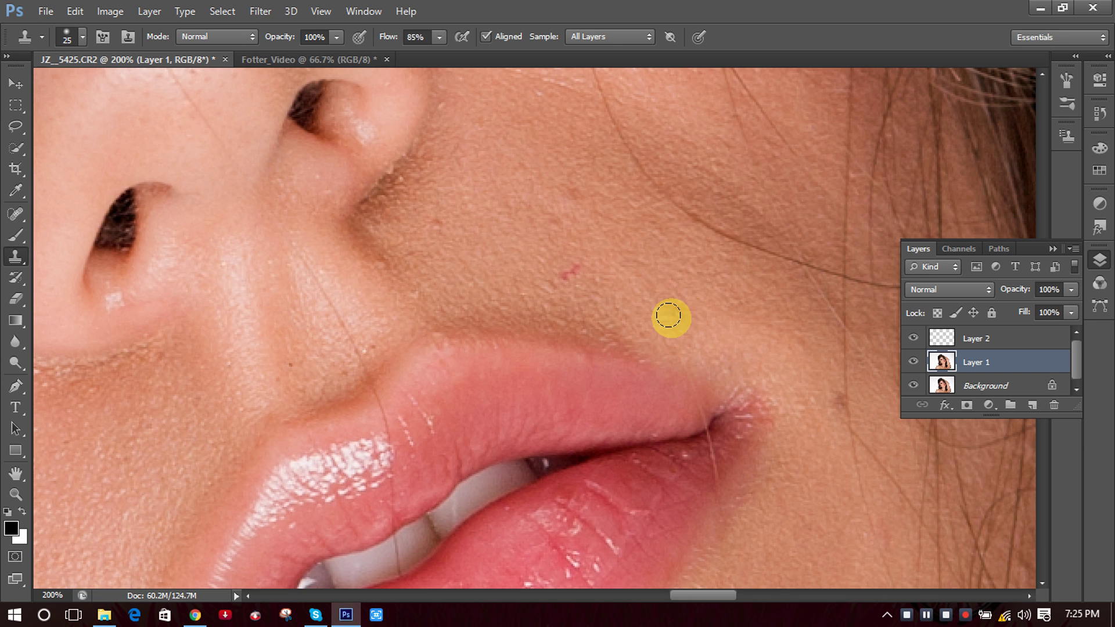
Clone out the small red mark and the faint spot above it on the shaded cheek between nose and mouth.
alt+click(556, 257)
click(566, 269)
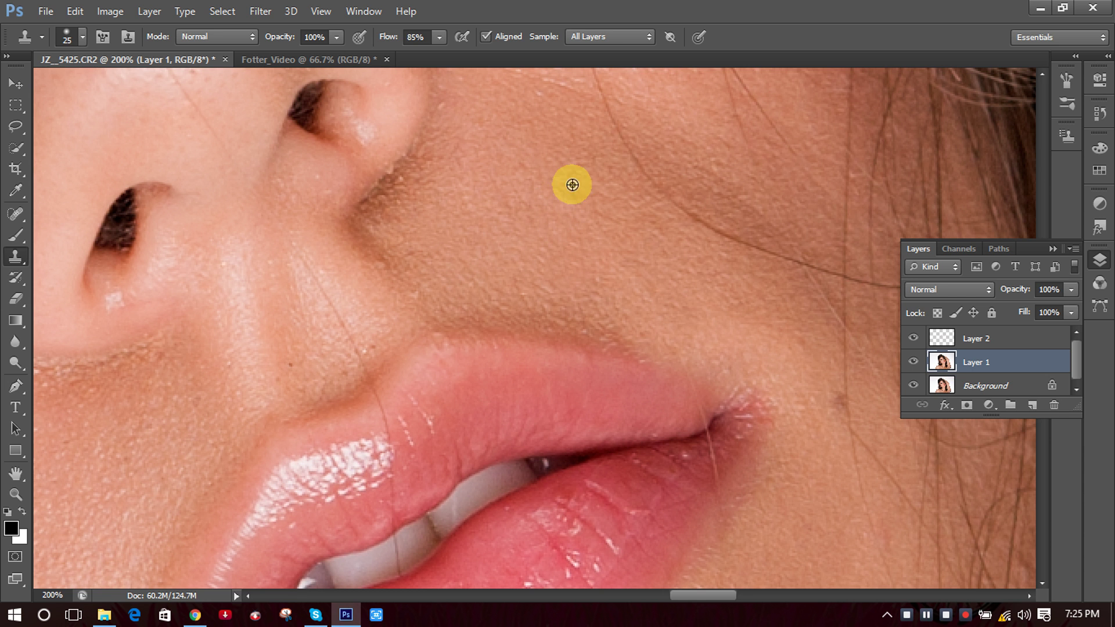
alt+click(576, 155)
click(570, 192)
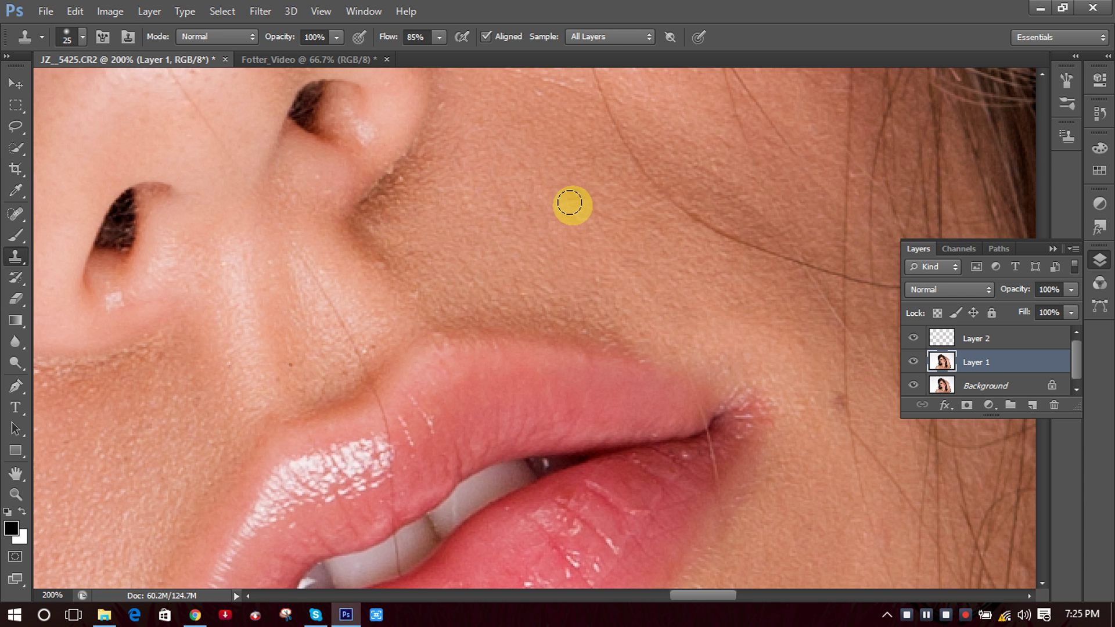
Clone out the tiny bright bumps on the lit cheek beside the nostril.
drag(413, 325, 787, 113)
drag(490, 282, 590, 393)
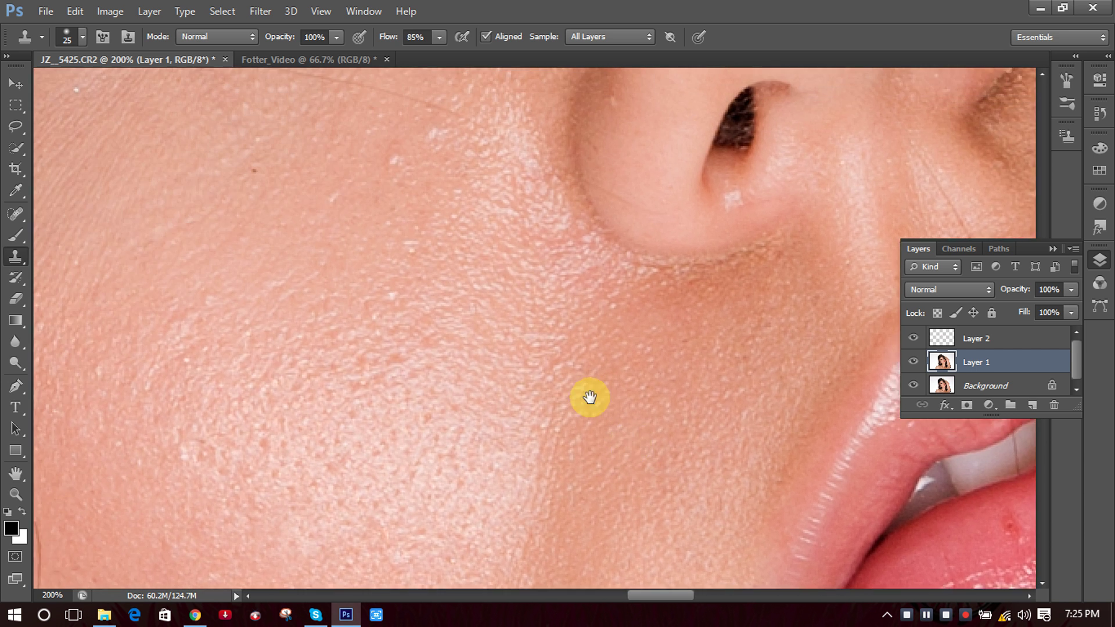
drag(403, 259, 397, 318)
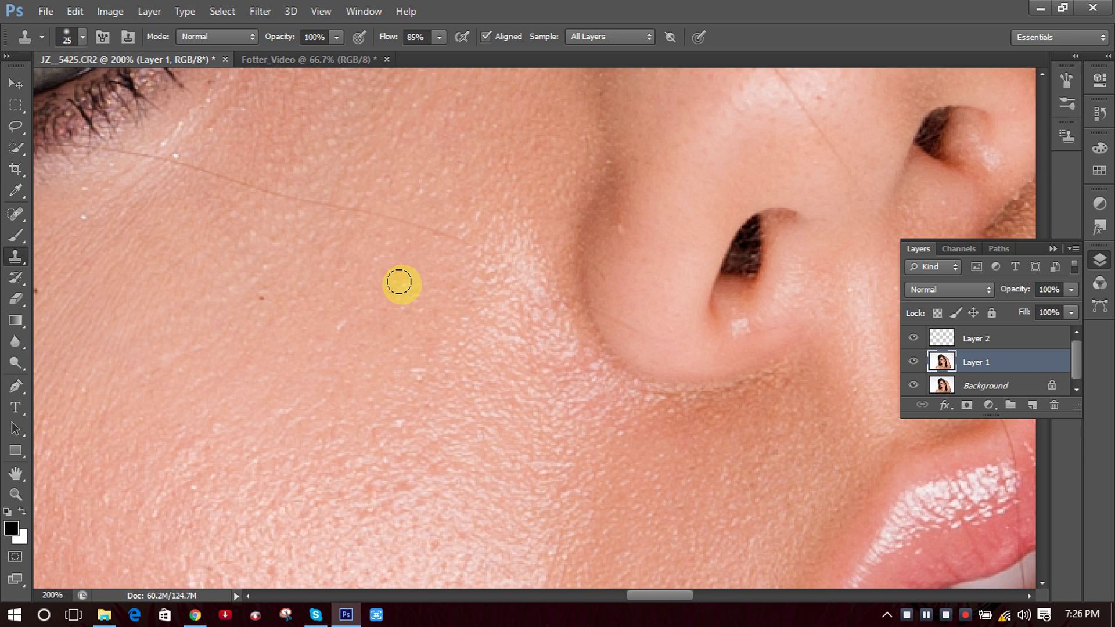
drag(399, 283, 399, 289)
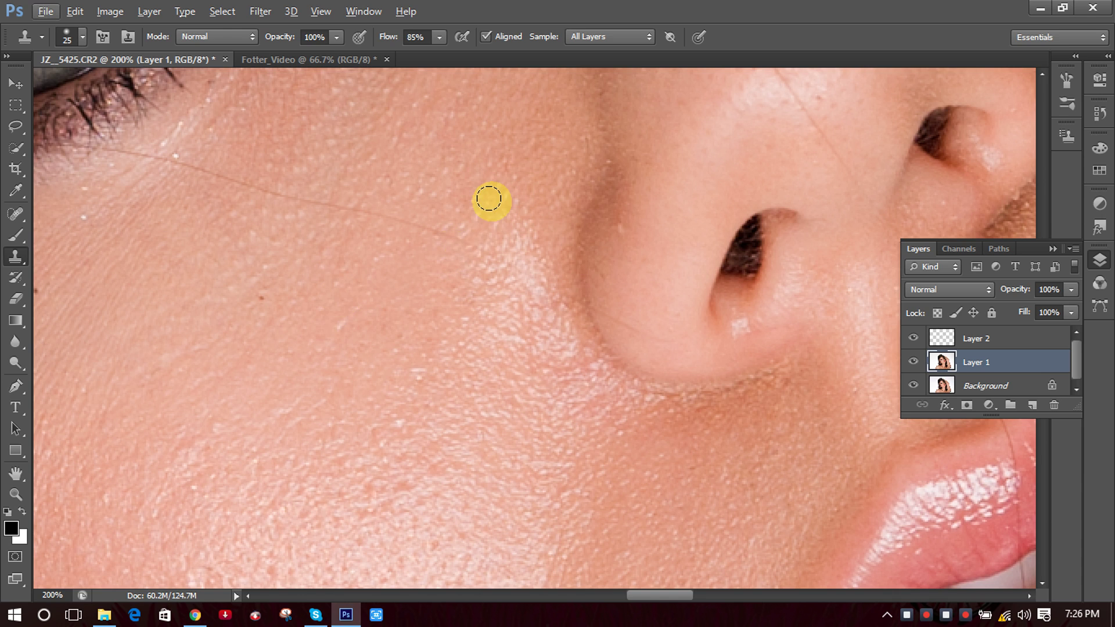
Clone out the small dark spot on the cheek beside the corner of the mouth.
drag(490, 199, 401, 386)
drag(380, 235, 461, 428)
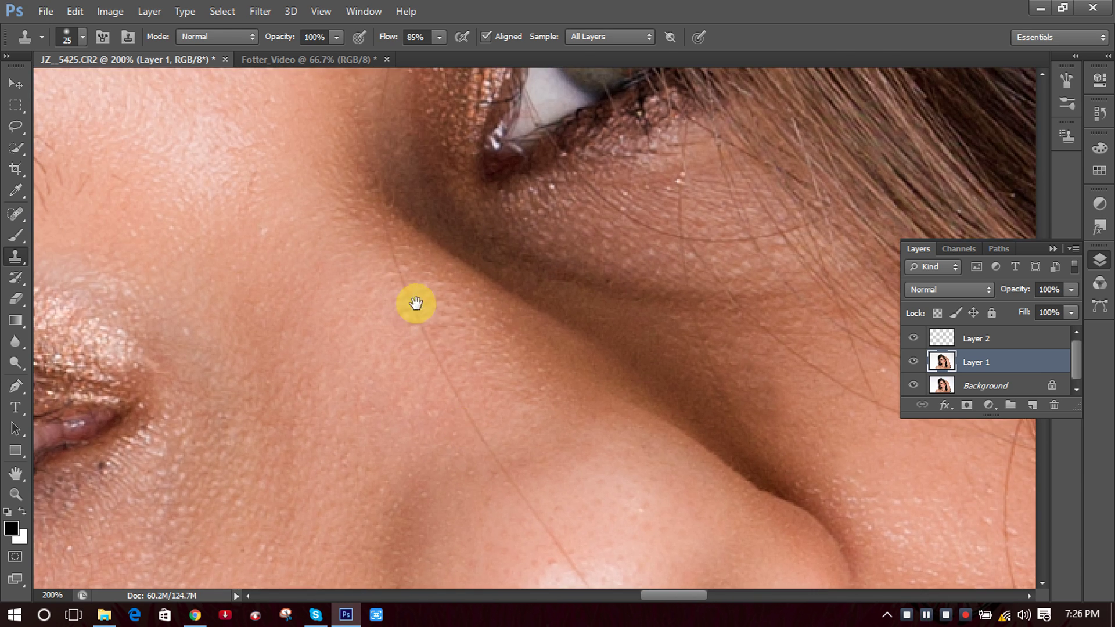
drag(416, 304, 426, 141)
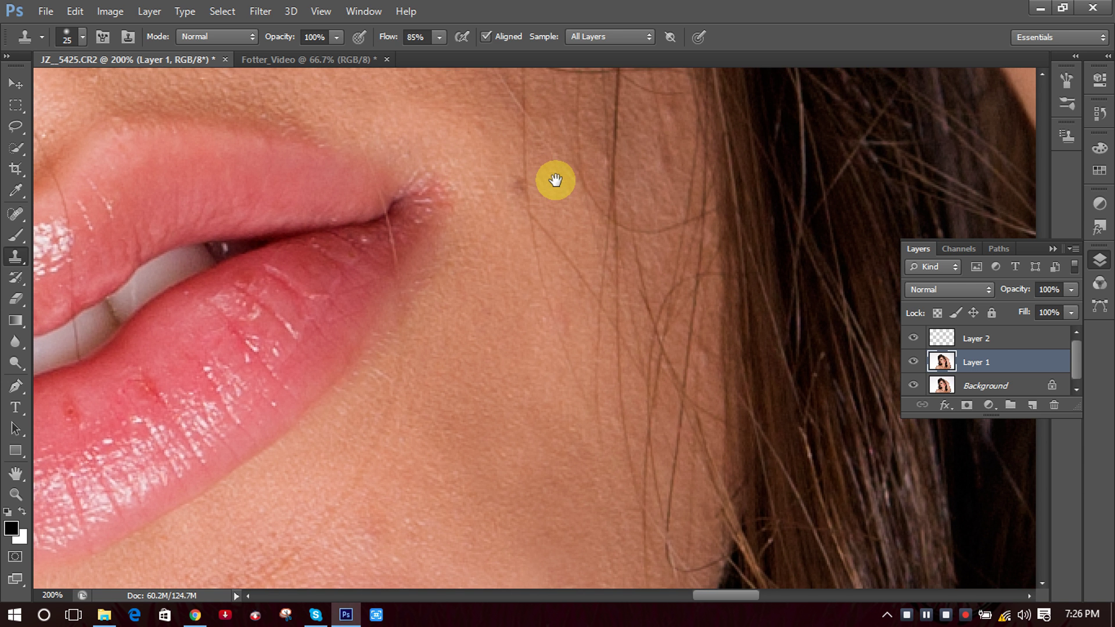
drag(555, 181, 717, 219)
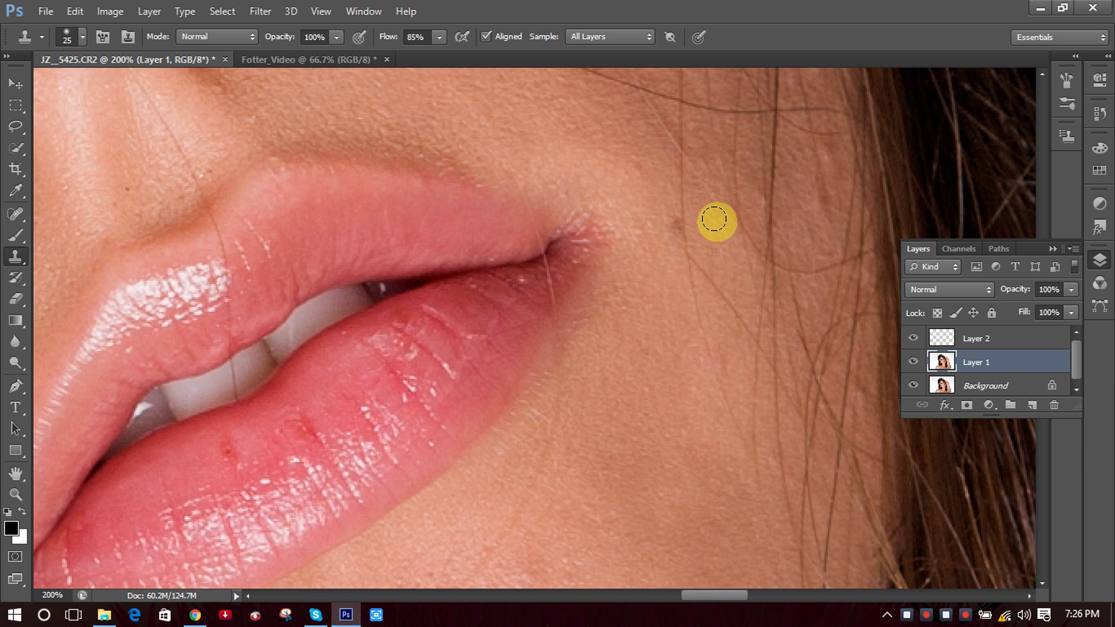
click(677, 247)
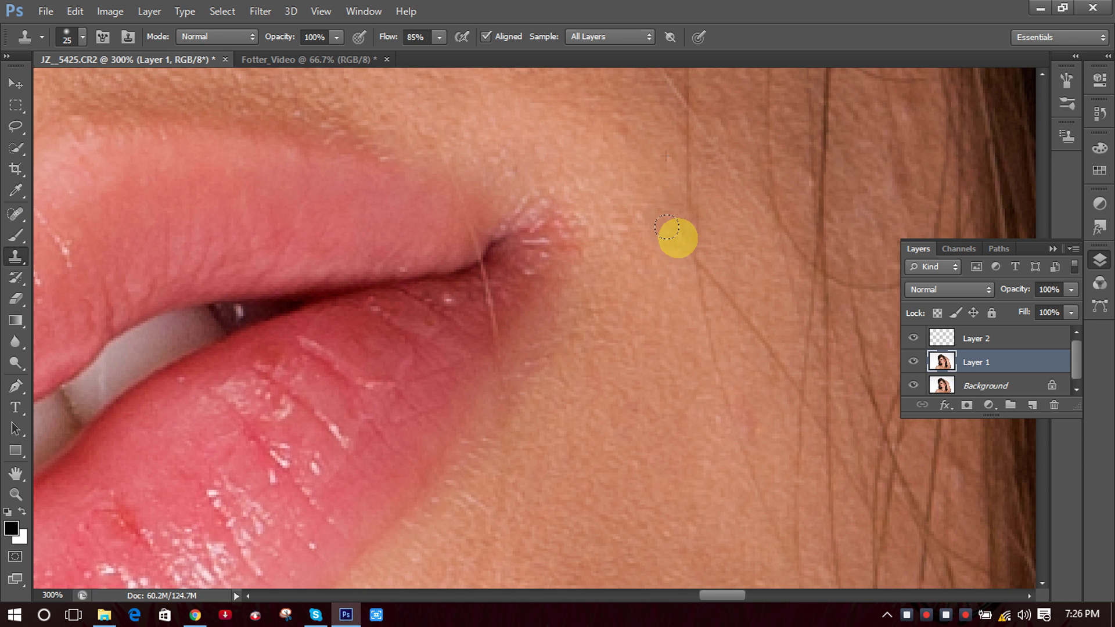
Sample clean lip texture beside the small red spot in the middle of the lower lip and clone the spot away.
drag(587, 324, 772, 199)
drag(406, 435, 717, 336)
drag(562, 326, 620, 256)
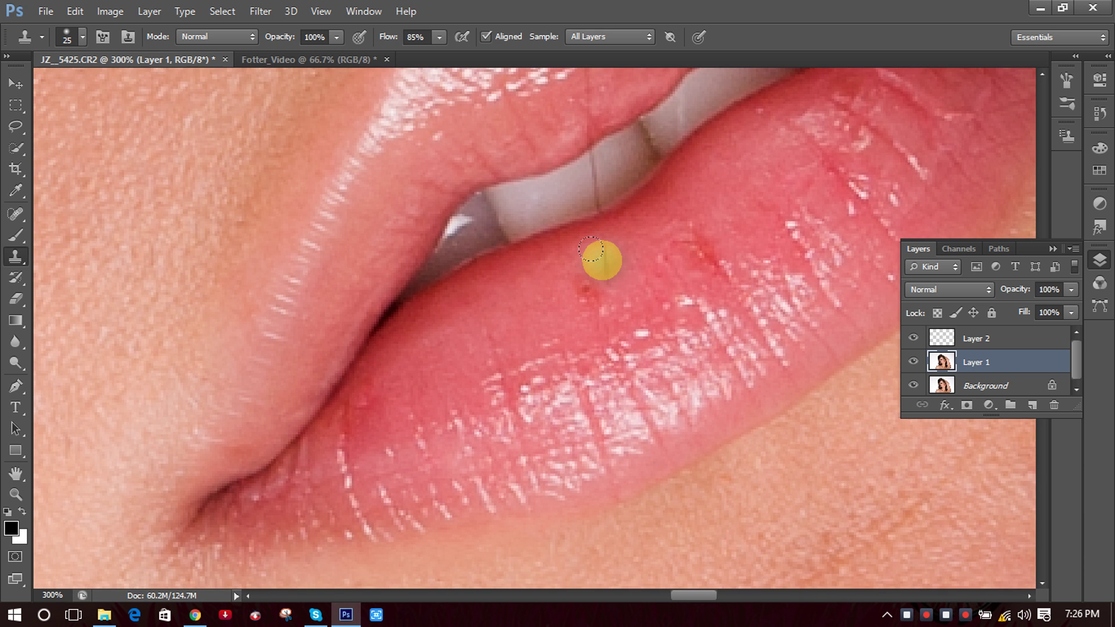
alt+click(604, 258)
click(568, 282)
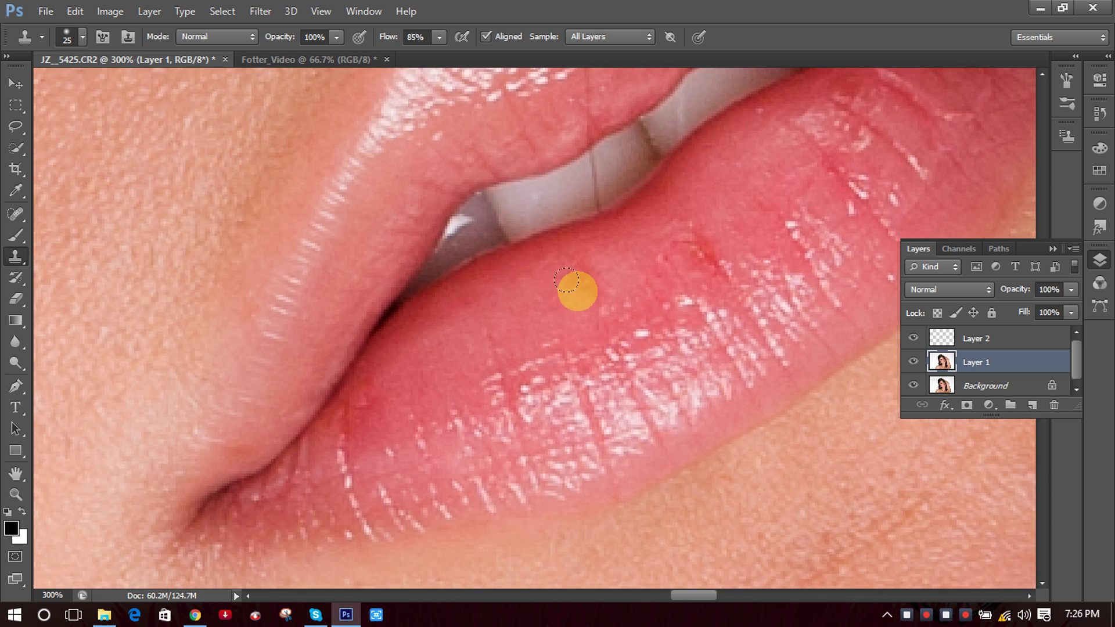
drag(566, 281, 580, 277)
Clone out the red crack on the lower lip and blend the patch with lip texture sampled near the teeth.
alt+click(714, 194)
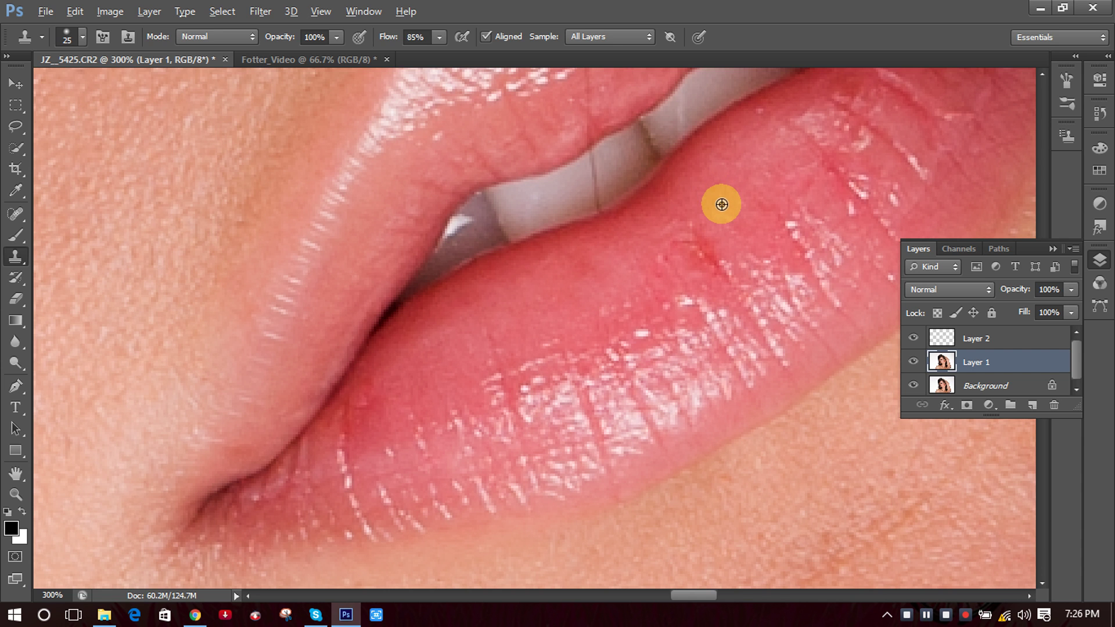
click(702, 247)
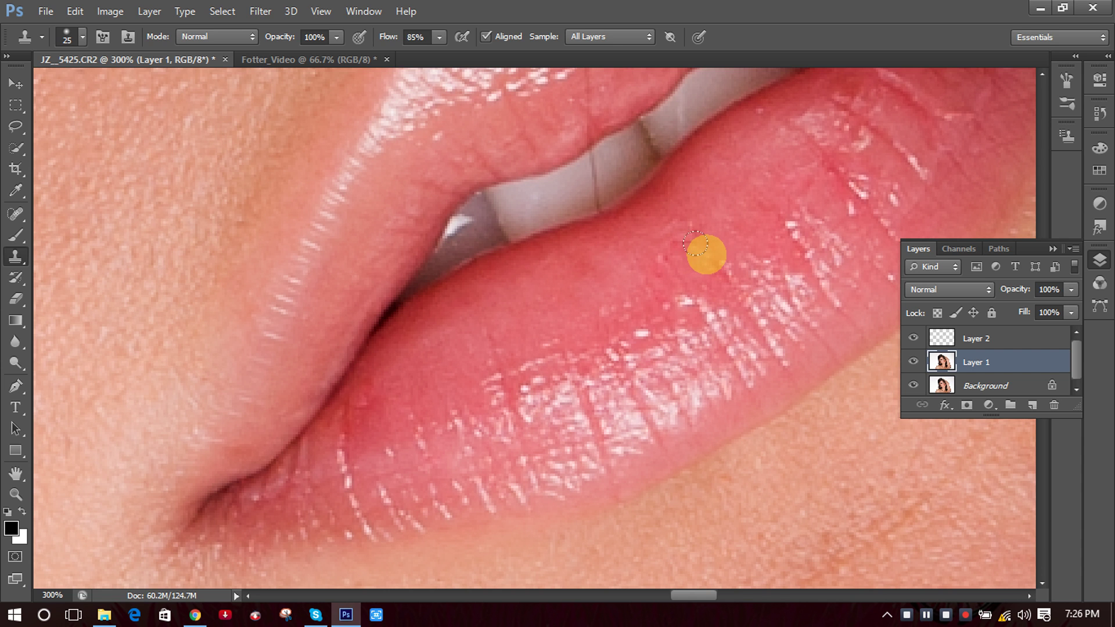
mouse_move(694, 240)
mouse_down()
mouse_move(685, 230)
mouse_move(706, 257)
mouse_up()
alt+click(646, 236)
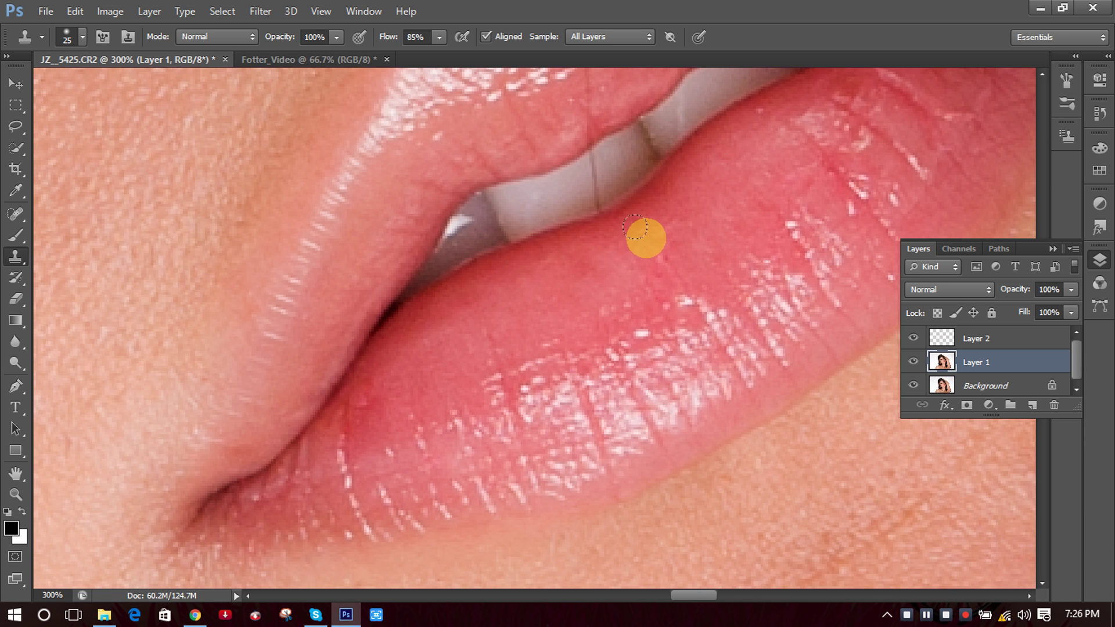
click(496, 284)
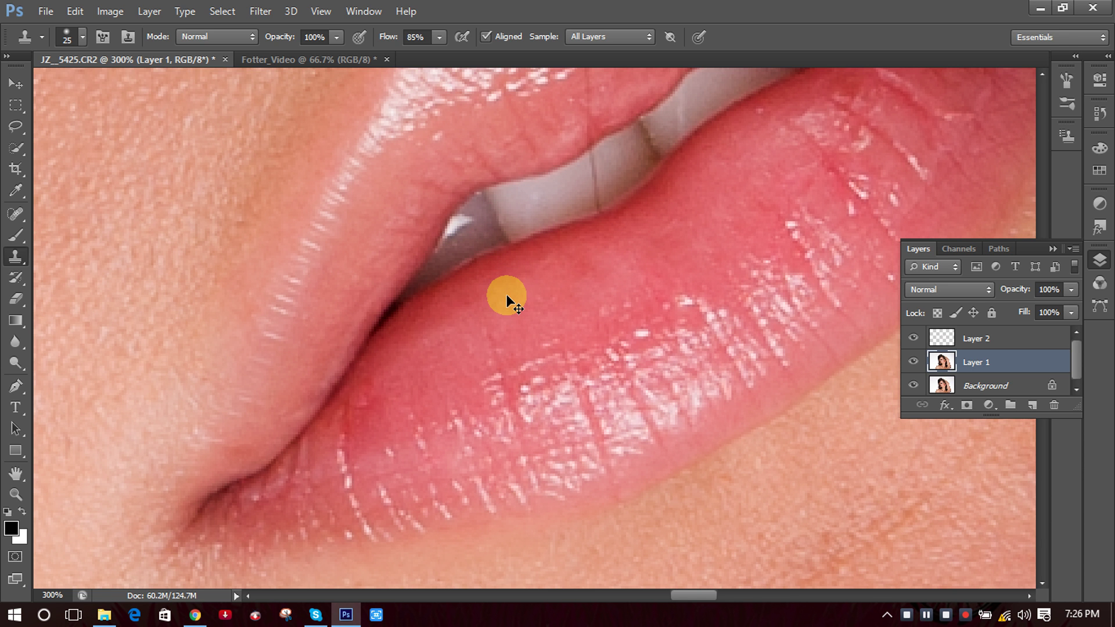
Inspect the lips, chin, cheeks and forehead up close for remaining blemishes.
scroll(507, 298, down, 5)
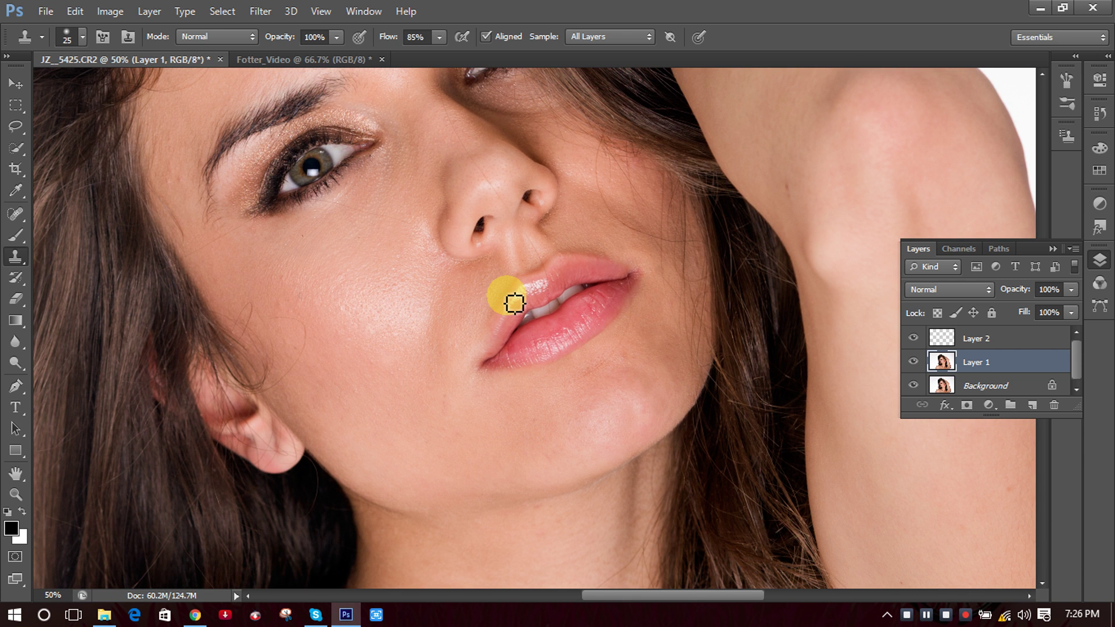
scroll(625, 410, down, 1)
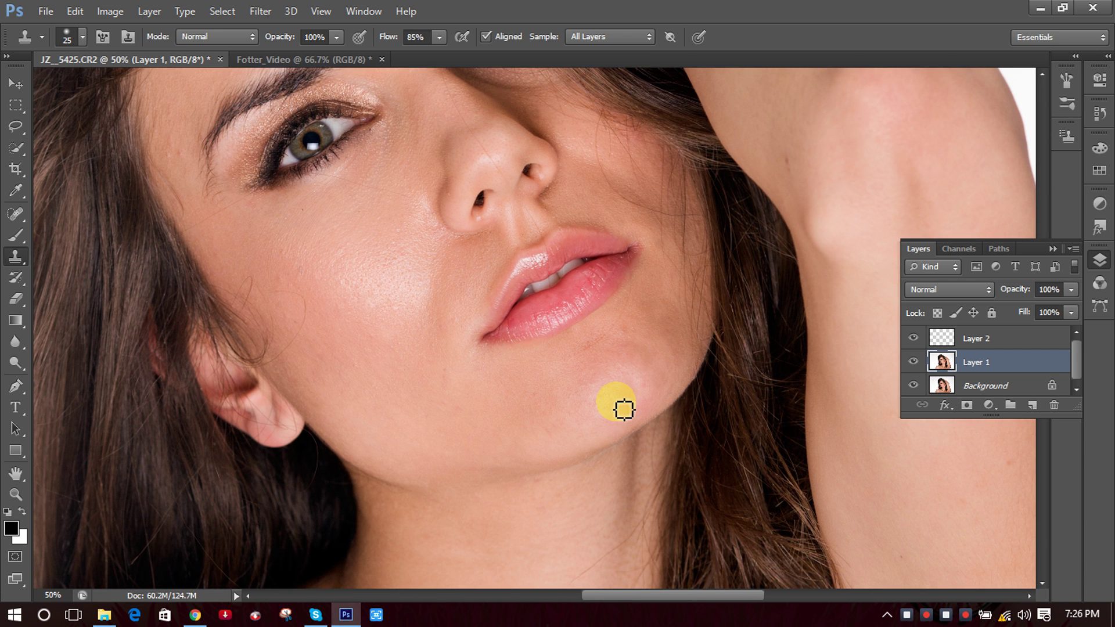
scroll(625, 411, down, 1)
scroll(560, 403, up, 2)
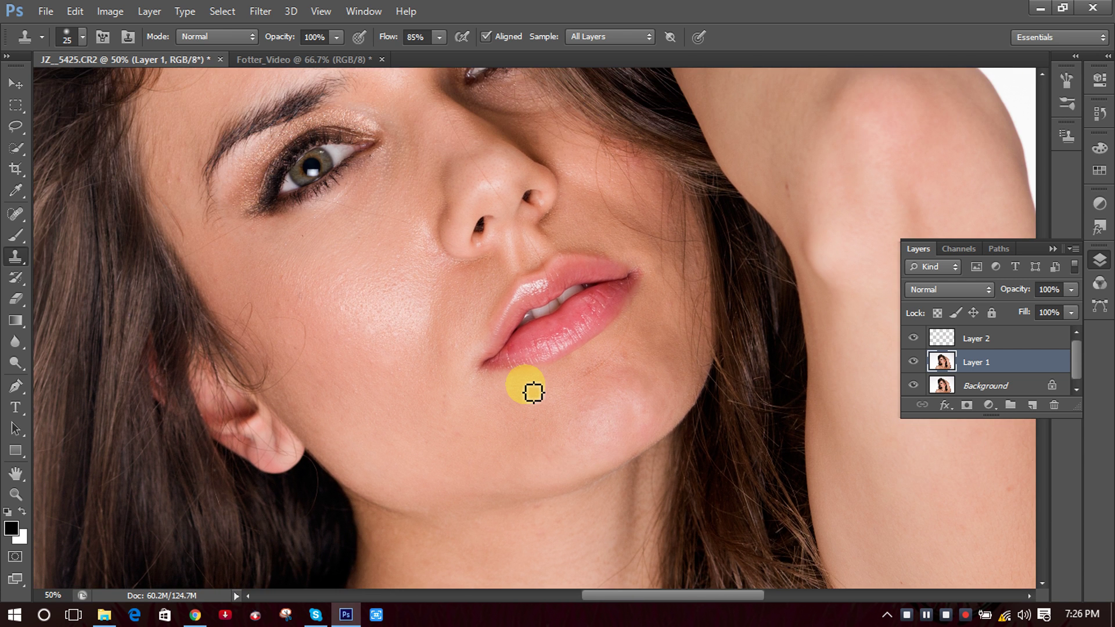
scroll(533, 393, up, 6)
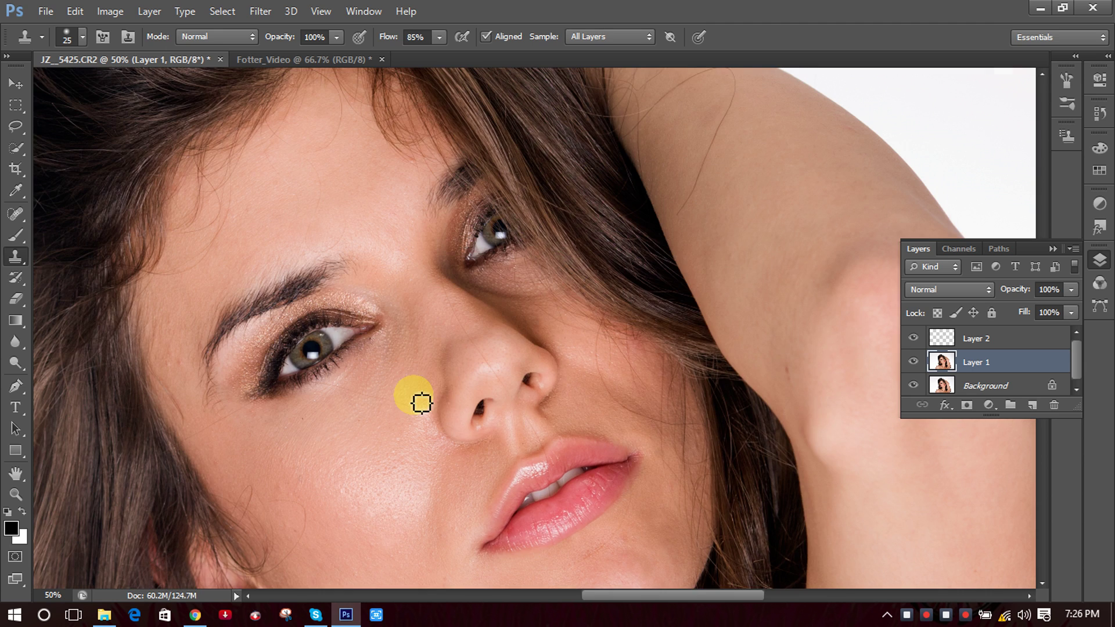
ctrl+click(334, 202)
drag(436, 242, 487, 277)
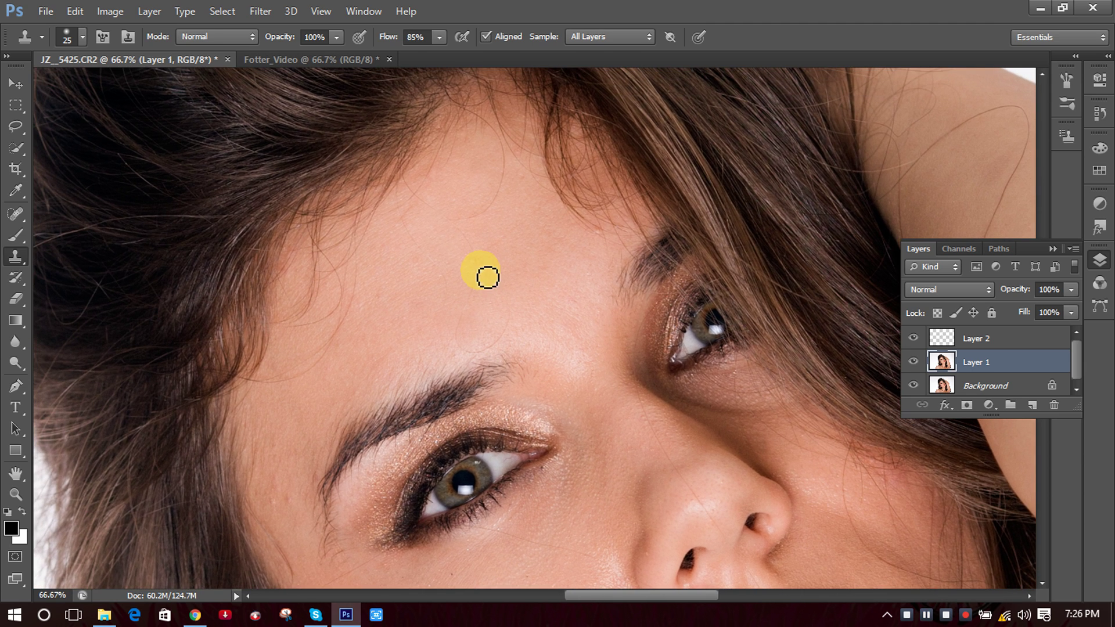
ctrl+click(436, 232)
ctrl+click(435, 232)
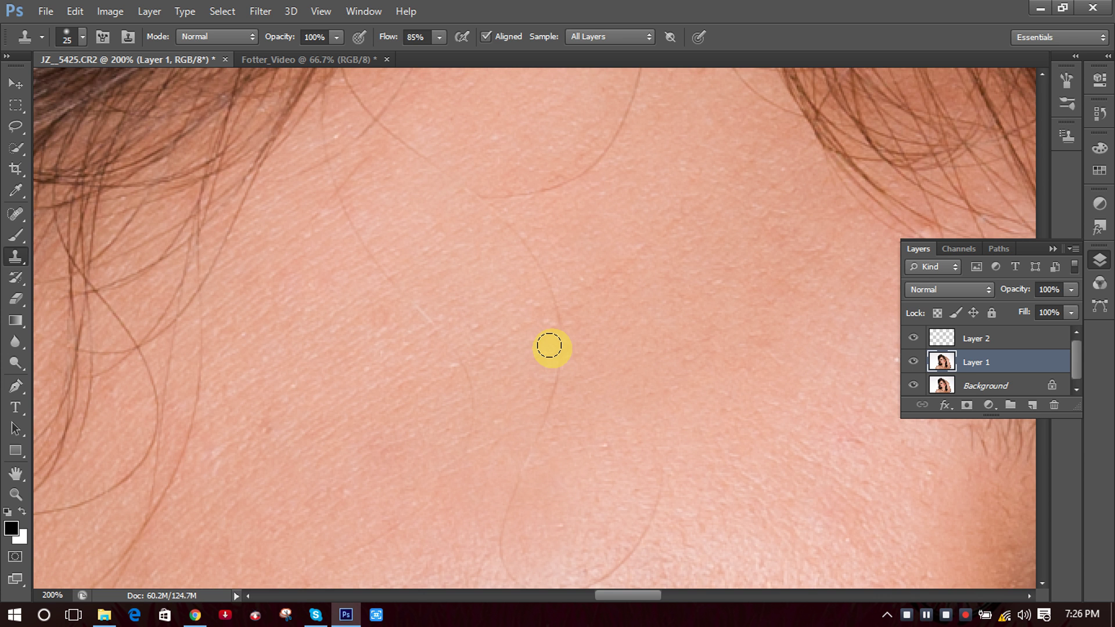
Fit the whole portrait in view and hide Layer 2 to compare the image without that layer's retouching.
key(ctrl+0)
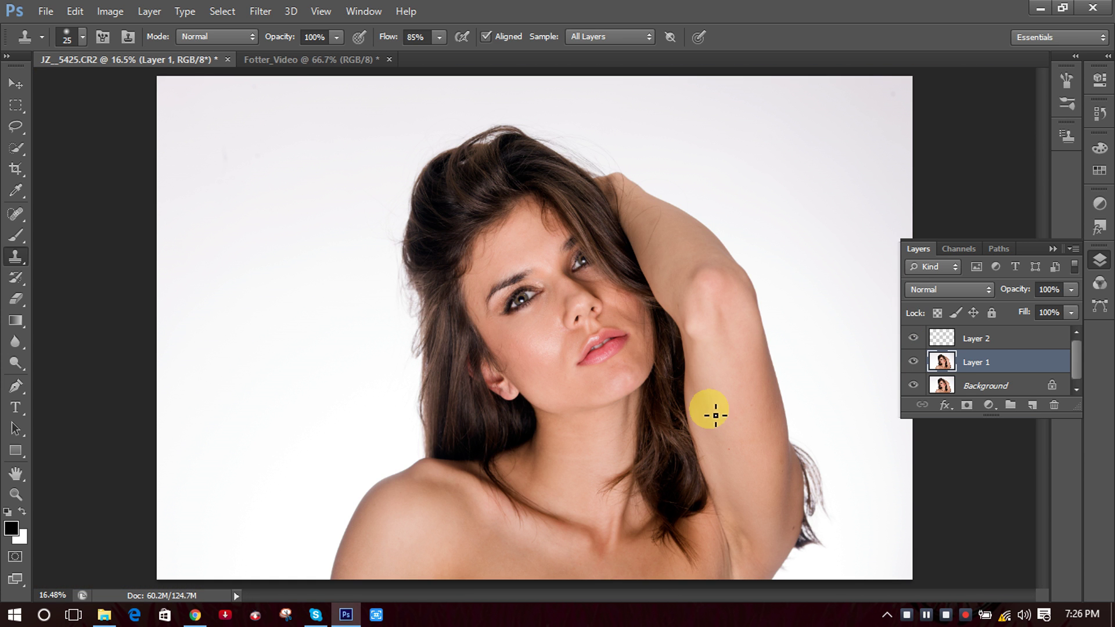
click(914, 338)
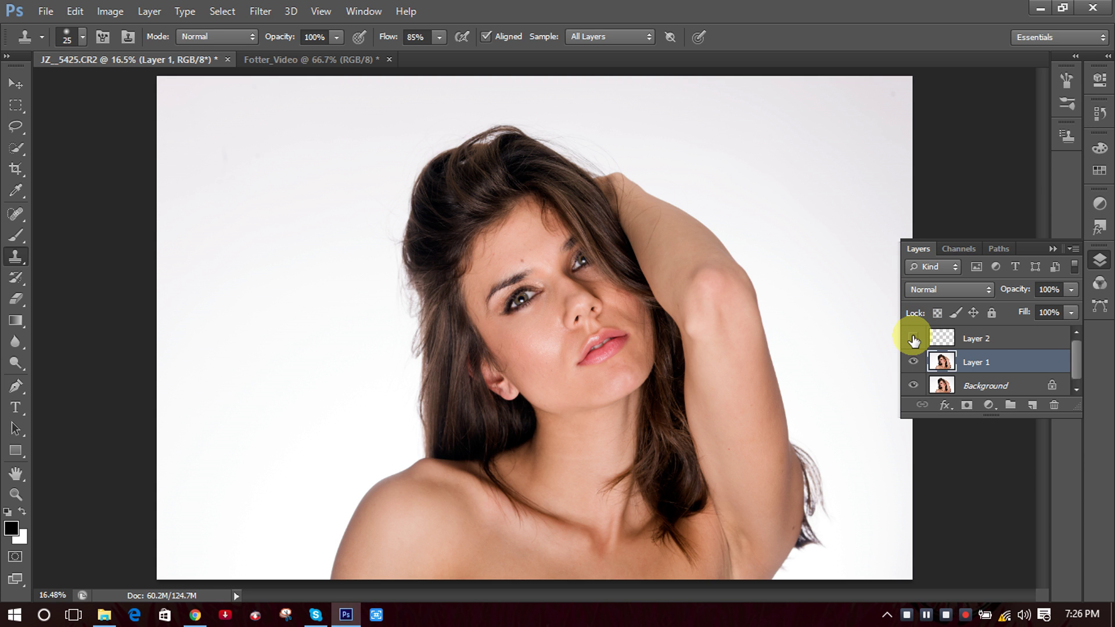
Compare the face up close with and without Layer 2, and with and without Layer 1.
ctrl+click(543, 331)
ctrl+click(572, 308)
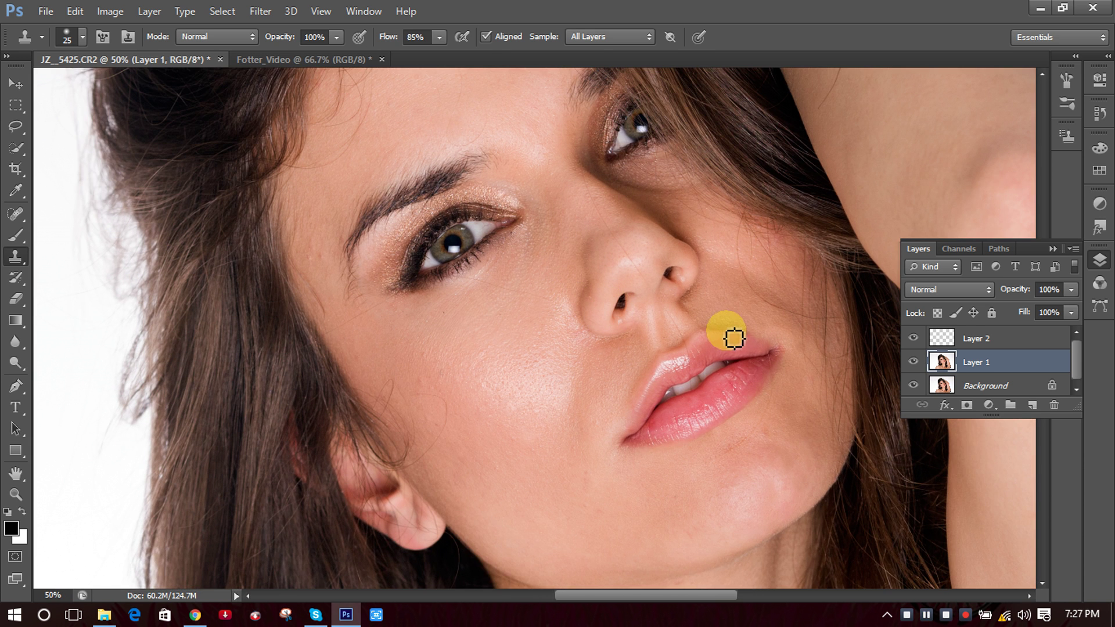
scroll(728, 332, up, 3)
scroll(729, 335, up, 1)
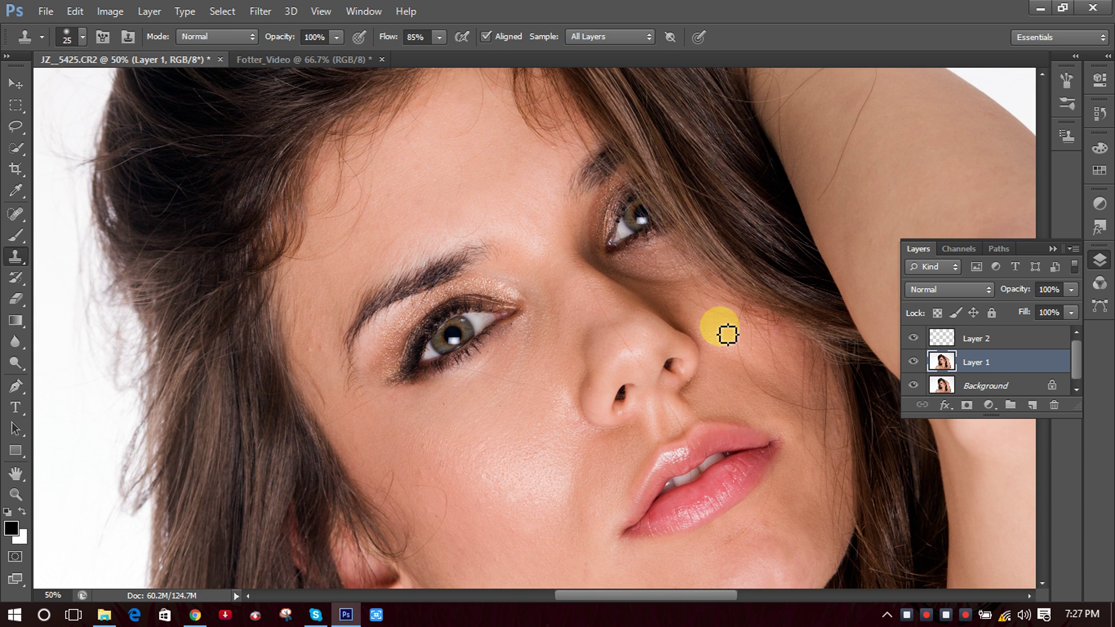
scroll(728, 334, down, 3)
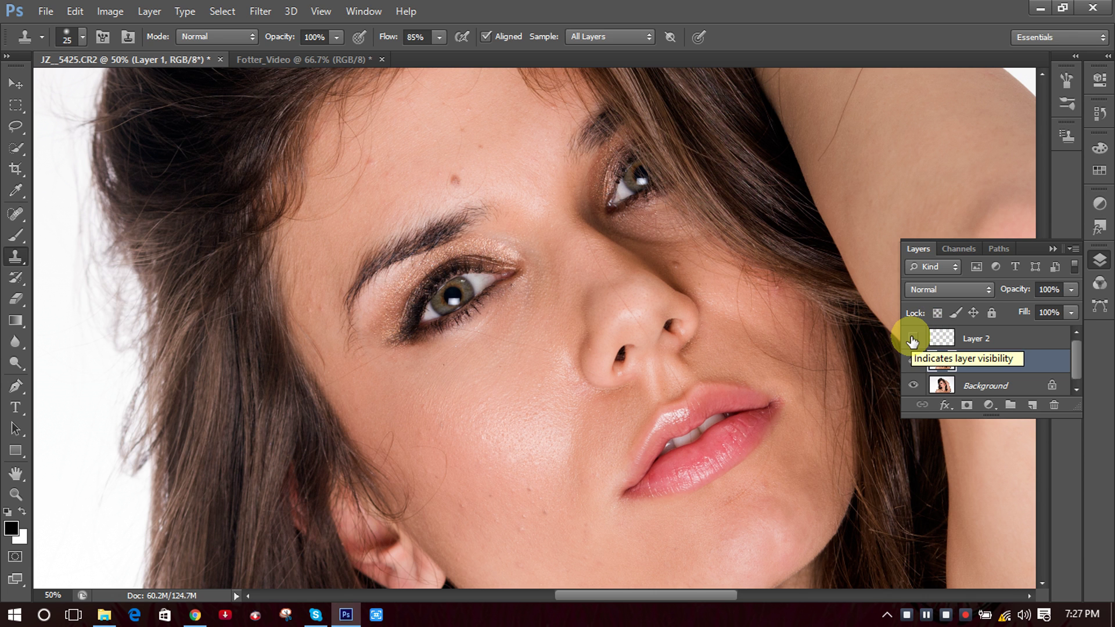
click(912, 340)
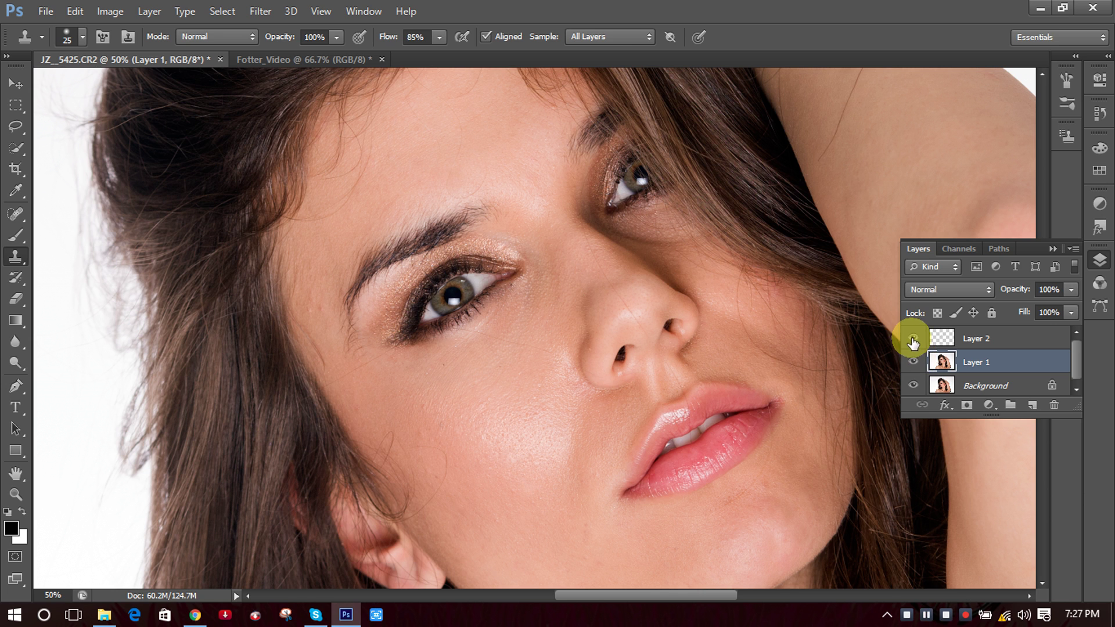
click(913, 338)
click(913, 362)
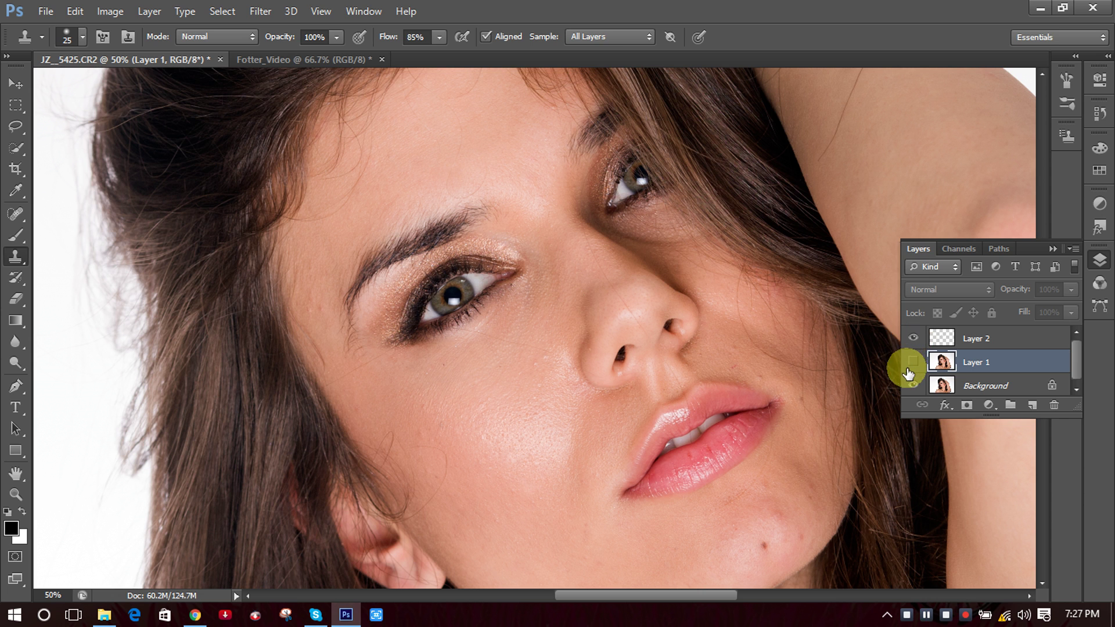
click(915, 362)
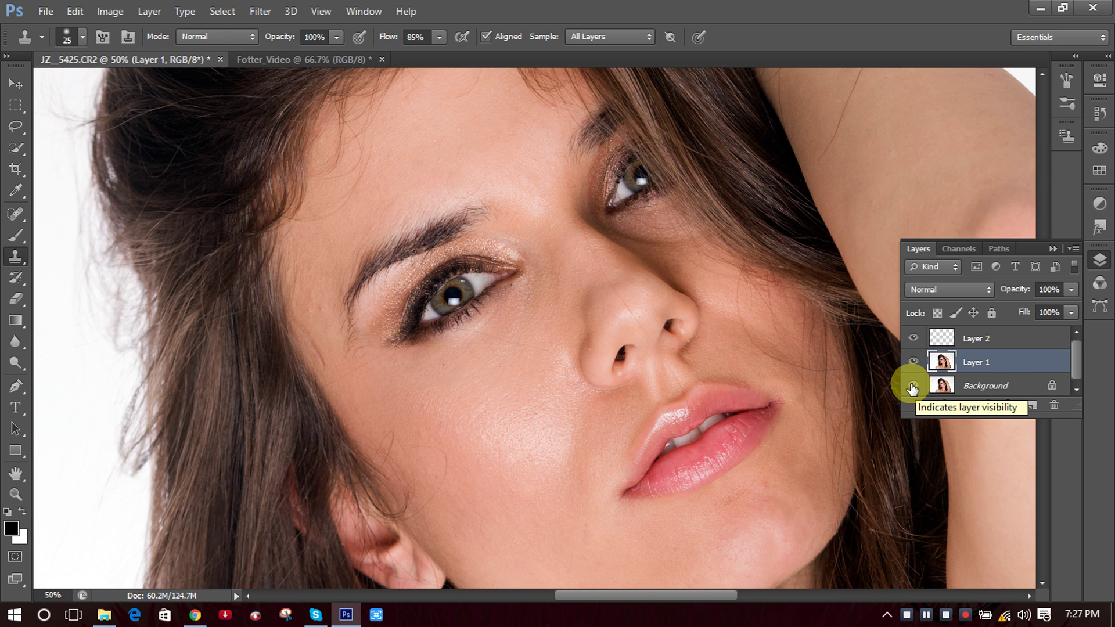
Compare the original Background alone against all layers together several times, leaving every layer shown.
alt+click(913, 387)
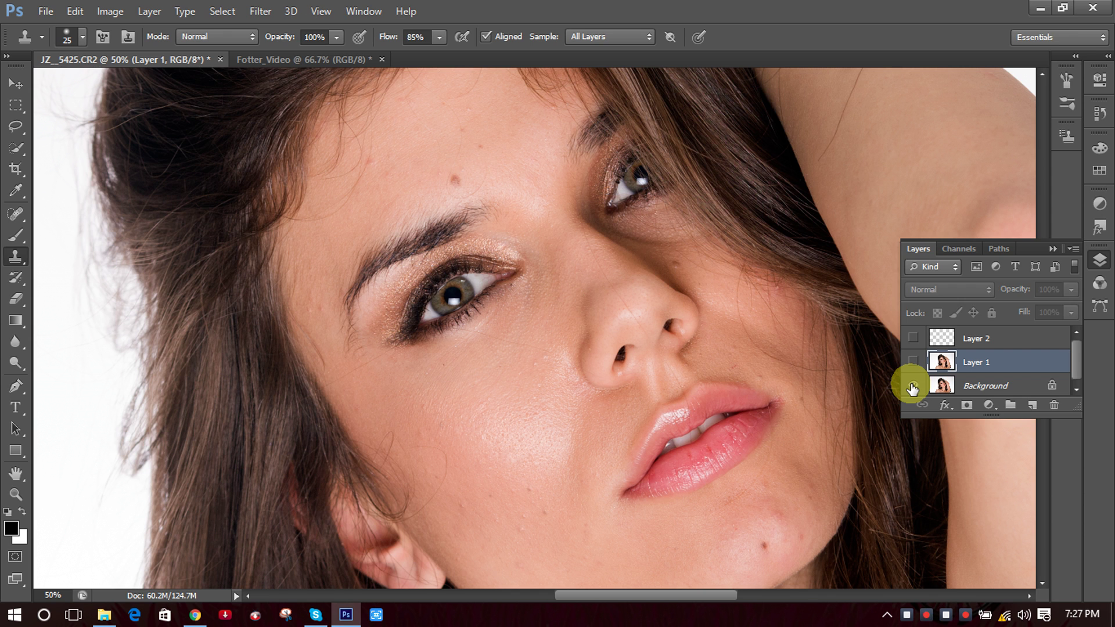
alt+click(913, 387)
alt+click(914, 387)
alt+click(913, 386)
alt+click(913, 387)
alt+click(913, 387)
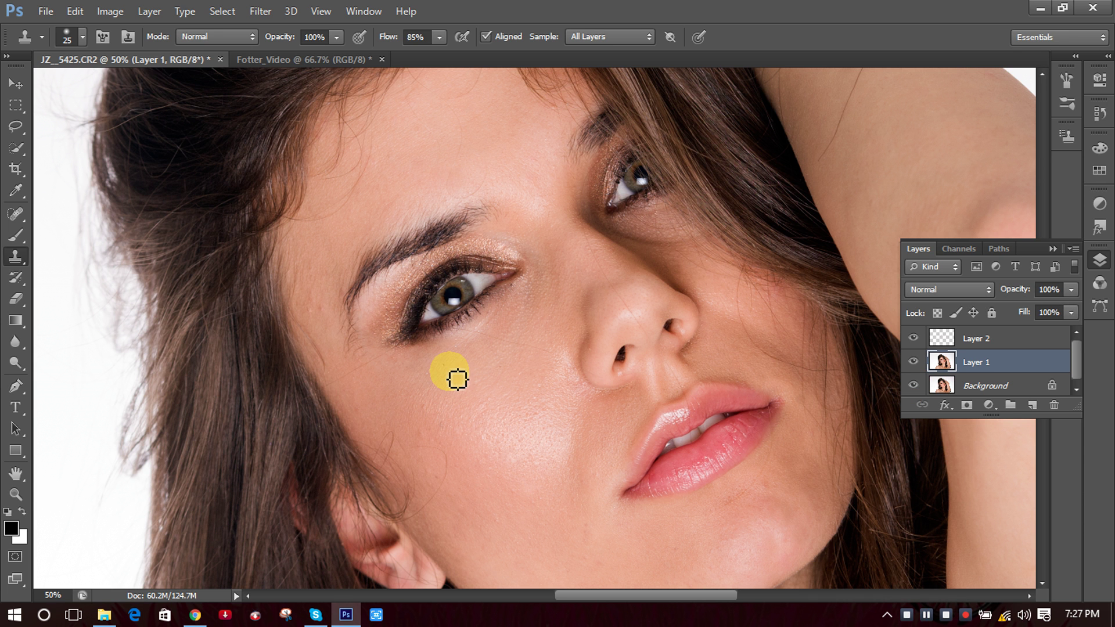
Enlarge the Clone Stamp brush to 700 px.
key(ctrl+minus)
key(ctrl+minus)
key(ctrl+minus)
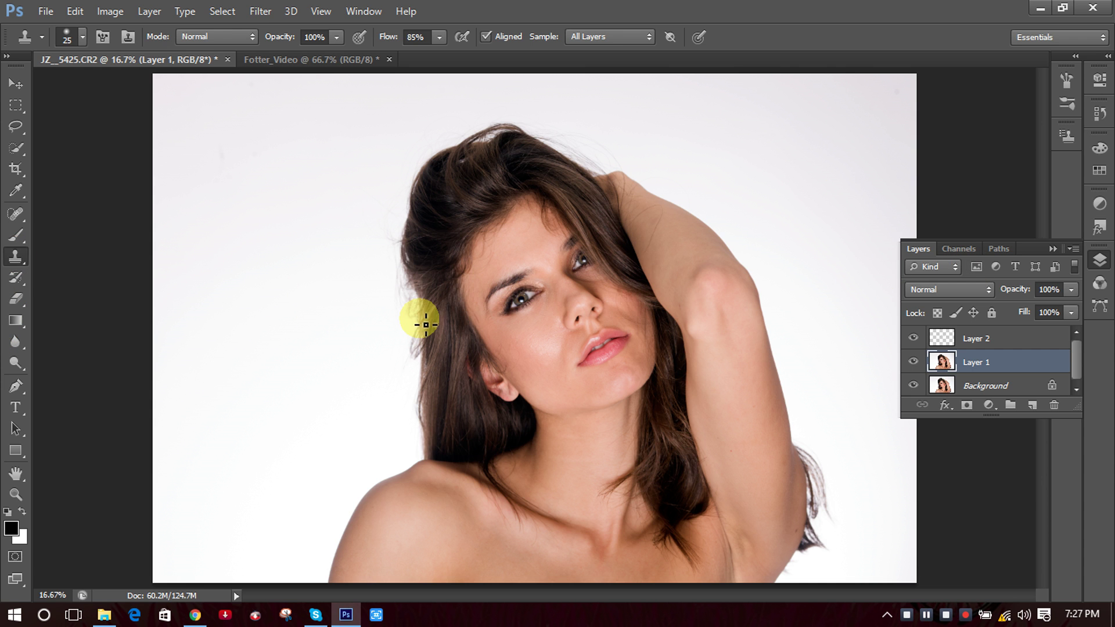
key(bracketright)
key(bracketright)
key(bracketright)
key(bracketright)
key(bracketright)
key(bracketright)
key(bracketright)
key(bracketright)
key(bracketright)
key(bracketright)
key(bracketright)
key(bracketright)
key(bracketright)
key(bracketright)
key(bracketright)
key(bracketright)
key(bracketright)
key(bracketright)
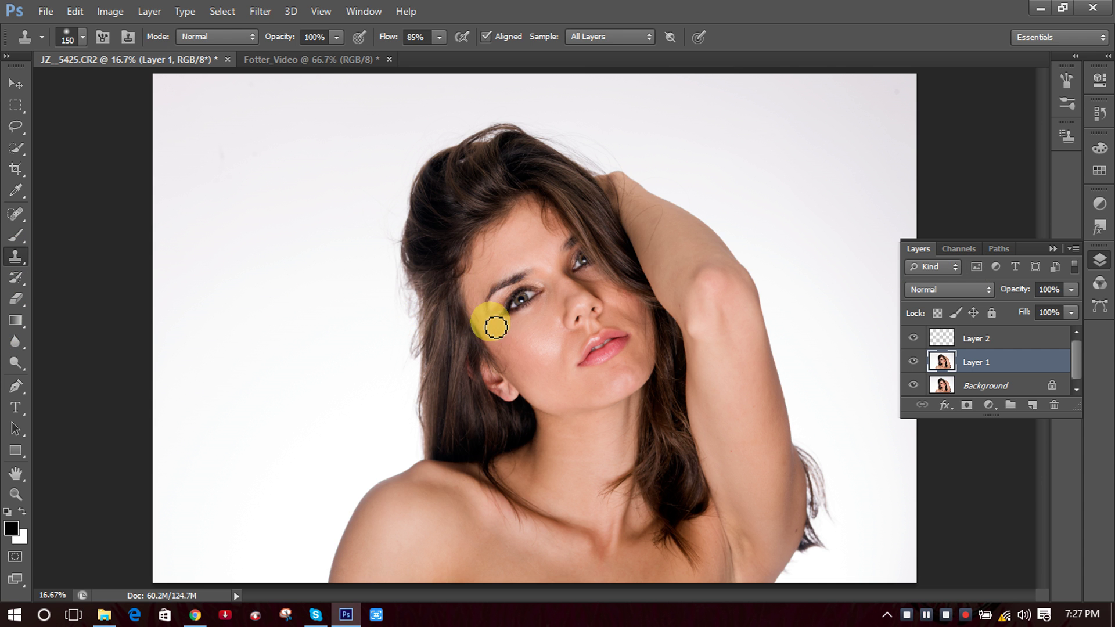
key(bracketright)
key(bracketright)
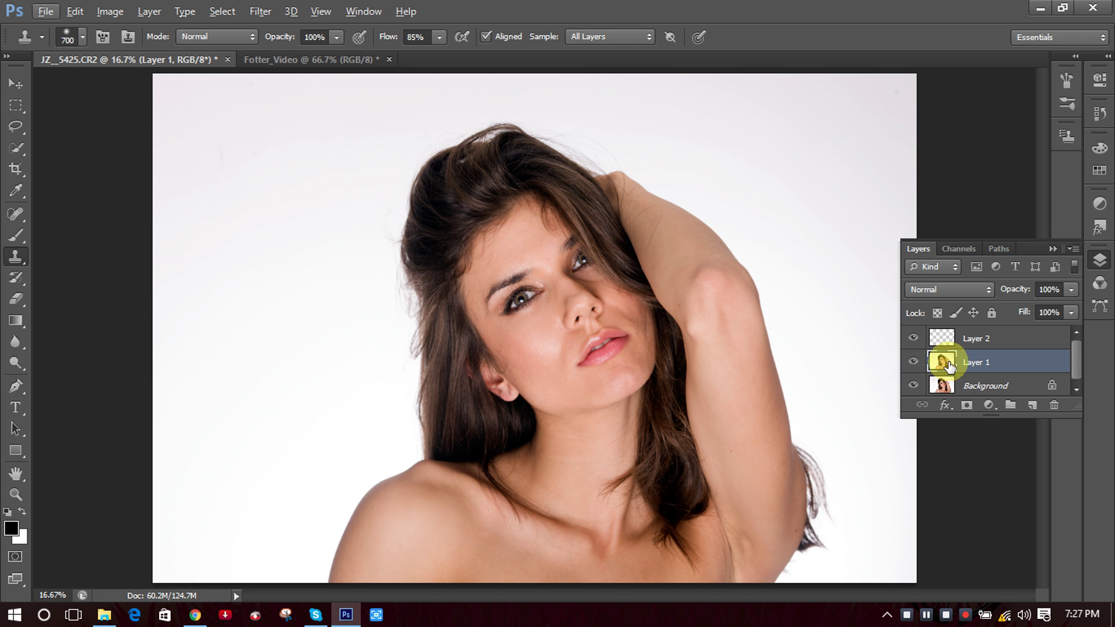
Create a new layer above Layer 2 and clone the woman onto it as a duplicate shifted up and left.
click(941, 339)
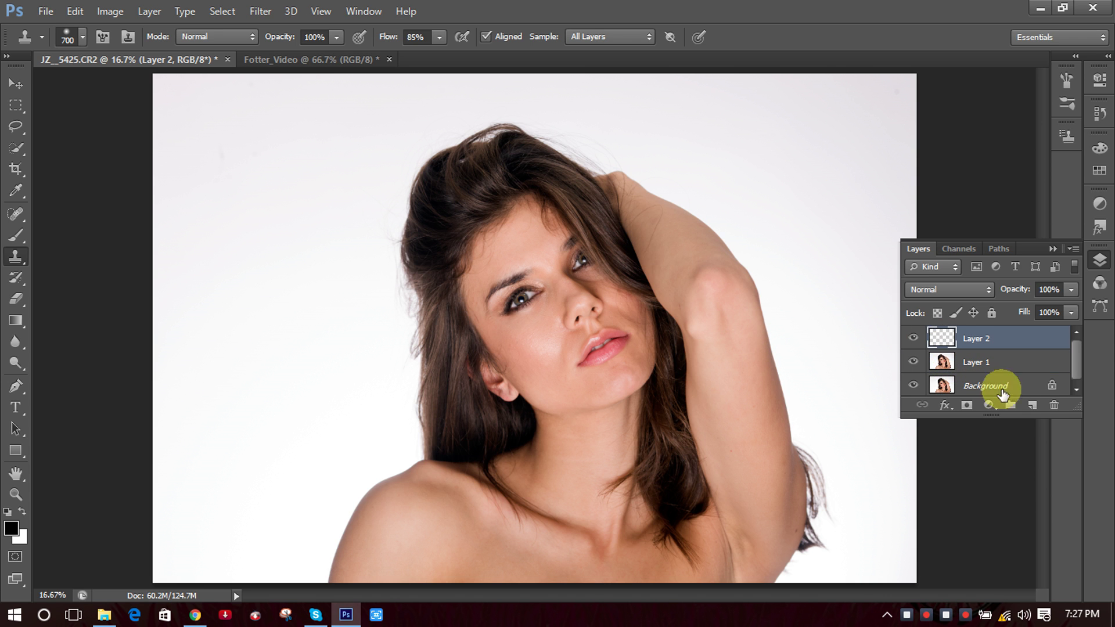
click(1034, 412)
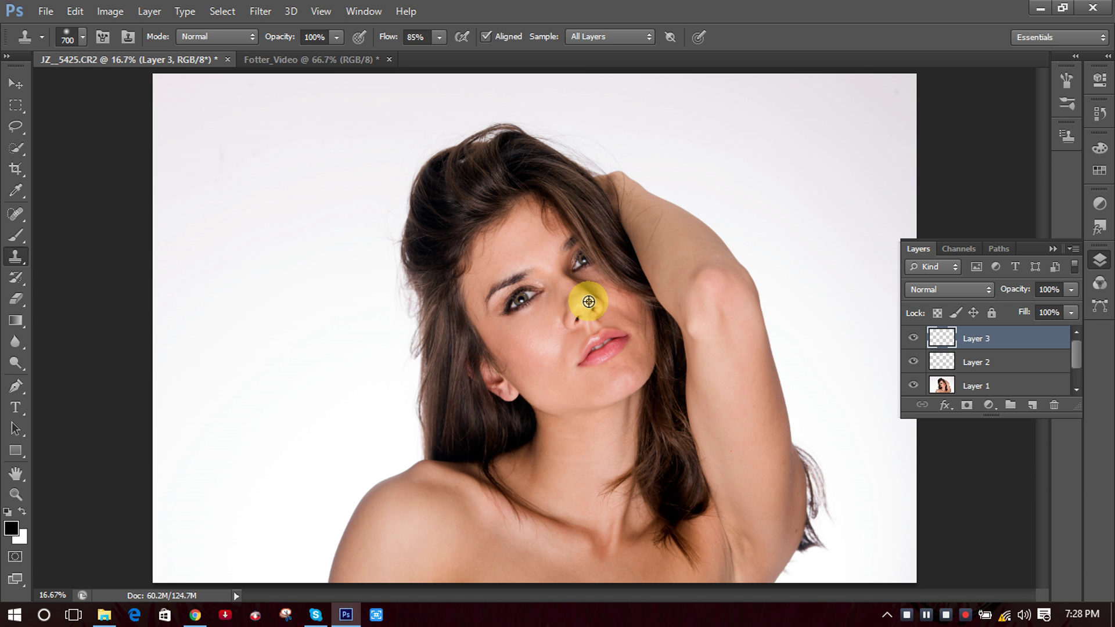
mouse_move(314, 264)
mouse_down()
mouse_move(232, 269)
mouse_move(230, 234)
mouse_move(265, 296)
mouse_move(238, 186)
mouse_move(254, 211)
mouse_move(249, 239)
mouse_move(221, 215)
mouse_move(210, 262)
mouse_move(197, 217)
mouse_move(221, 288)
mouse_move(186, 234)
mouse_move(192, 255)
mouse_move(165, 226)
mouse_move(211, 271)
mouse_move(247, 261)
mouse_move(261, 241)
mouse_move(266, 303)
mouse_move(231, 193)
mouse_move(189, 174)
mouse_move(189, 200)
mouse_move(219, 219)
mouse_move(183, 170)
mouse_move(174, 197)
mouse_move(196, 245)
mouse_move(254, 273)
mouse_move(246, 294)
mouse_move(184, 259)
mouse_move(231, 316)
mouse_move(218, 322)
mouse_move(238, 328)
mouse_move(244, 296)
mouse_move(234, 300)
mouse_move(220, 276)
mouse_move(233, 302)
mouse_move(224, 236)
mouse_move(227, 285)
mouse_move(242, 268)
mouse_move(241, 302)
mouse_move(229, 273)
mouse_move(268, 288)
mouse_move(213, 286)
mouse_move(202, 217)
mouse_move(221, 280)
mouse_move(229, 162)
mouse_move(257, 199)
mouse_move(239, 135)
mouse_move(294, 171)
mouse_move(262, 108)
mouse_move(300, 129)
mouse_move(328, 181)
mouse_move(322, 250)
mouse_move(322, 218)
mouse_move(341, 333)
mouse_move(331, 206)
mouse_move(348, 232)
mouse_move(343, 164)
mouse_move(376, 319)
mouse_move(356, 242)
mouse_move(360, 391)
mouse_move(374, 321)
mouse_move(372, 368)
mouse_move(387, 354)
mouse_move(386, 368)
mouse_move(358, 399)
mouse_move(313, 376)
mouse_move(327, 436)
mouse_move(307, 464)
mouse_move(304, 455)
mouse_move(308, 484)
mouse_move(197, 459)
mouse_move(270, 299)
mouse_move(207, 444)
mouse_move(170, 218)
mouse_move(155, 205)
mouse_move(187, 133)
mouse_move(237, 122)
mouse_move(115, 140)
mouse_move(239, 175)
mouse_move(99, 118)
mouse_move(204, 147)
mouse_move(215, 75)
mouse_move(349, 227)
mouse_move(250, 295)
mouse_move(134, 244)
mouse_move(145, 518)
mouse_move(193, 486)
mouse_move(372, 461)
mouse_move(355, 493)
mouse_move(375, 474)
mouse_move(431, 477)
mouse_move(434, 375)
mouse_move(430, 468)
mouse_move(448, 461)
mouse_move(428, 291)
mouse_move(455, 344)
mouse_move(410, 176)
mouse_move(399, 191)
mouse_move(413, 291)
mouse_move(401, 236)
mouse_move(472, 448)
mouse_move(386, 137)
mouse_move(461, 387)
mouse_move(436, 87)
mouse_move(513, 346)
mouse_move(488, 241)
mouse_move(507, 82)
mouse_move(558, 309)
mouse_move(562, 153)
mouse_move(530, 406)
mouse_move(500, 428)
mouse_move(515, 448)
mouse_move(562, 365)
mouse_move(624, 296)
mouse_move(554, 110)
mouse_move(598, 192)
mouse_move(407, 309)
mouse_move(617, 378)
mouse_move(525, 244)
mouse_move(537, 353)
mouse_move(531, 495)
mouse_move(517, 219)
mouse_move(610, 319)
mouse_move(602, 373)
mouse_move(404, 353)
mouse_move(394, 463)
mouse_move(204, 467)
mouse_up()
drag(406, 117, 486, 130)
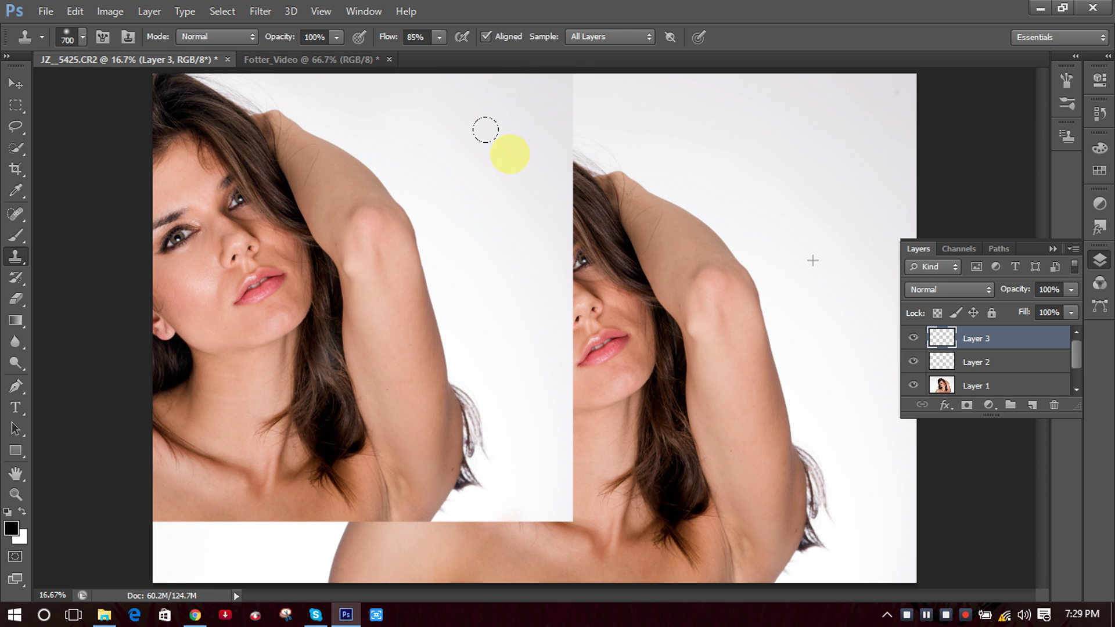
mouse_move(592, 1)
mouse_down()
mouse_move(598, 112)
mouse_move(506, 184)
mouse_up()
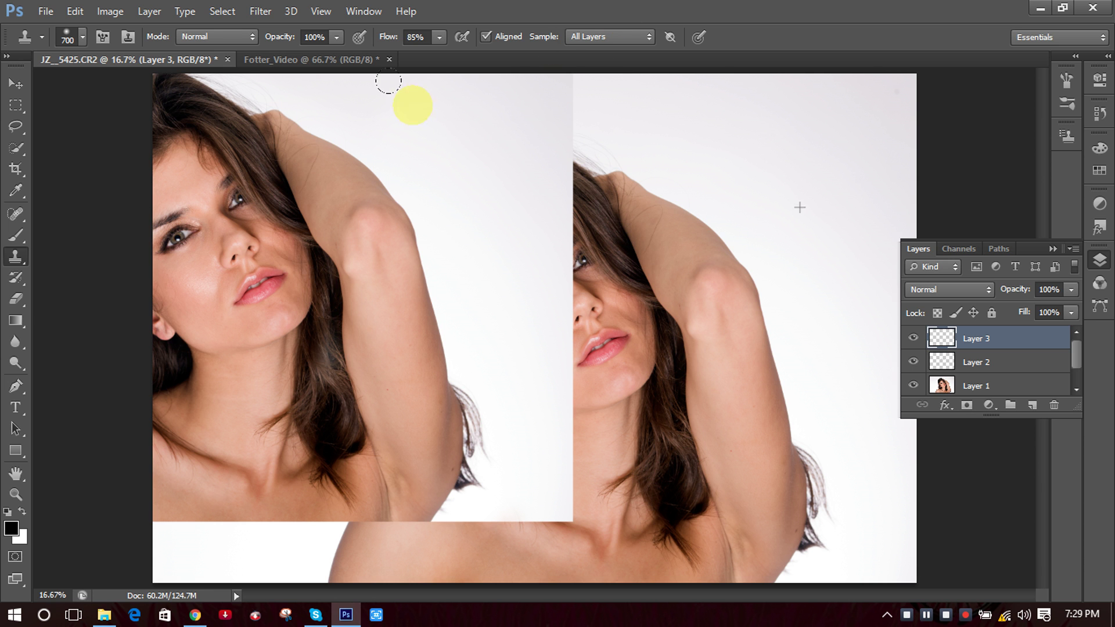
mouse_move(388, 80)
mouse_down()
mouse_move(311, 80)
mouse_move(368, 105)
mouse_move(558, 129)
mouse_up()
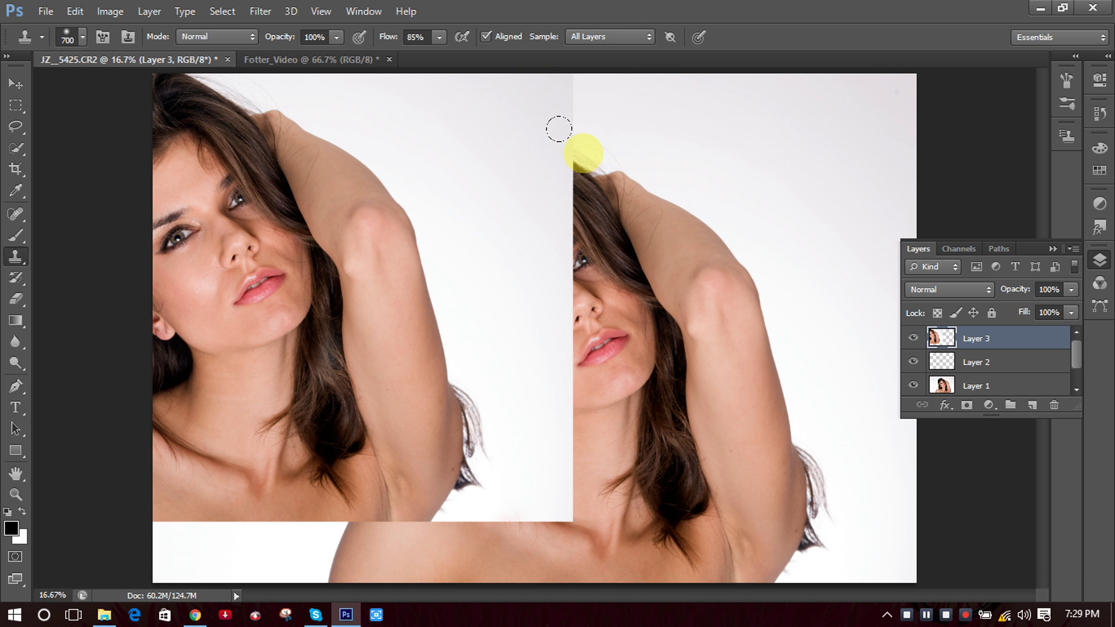
Undo the cloned duplicate of the woman on Layer 3.
key(ctrl+minus)
key(ctrl+minus)
key(ctrl+minus)
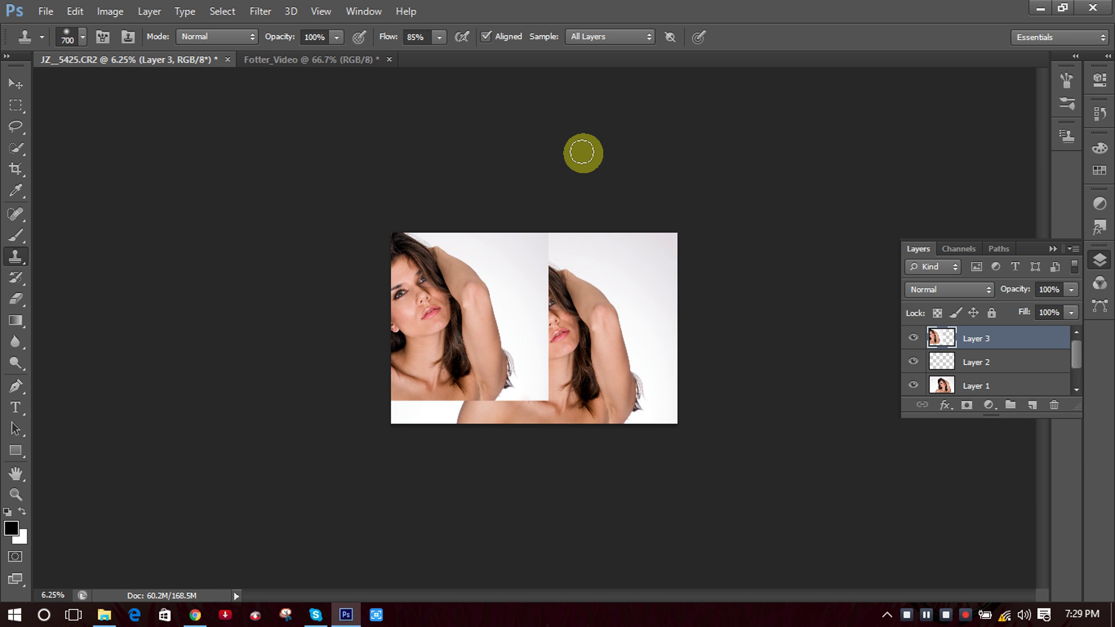
key(ctrl+z)
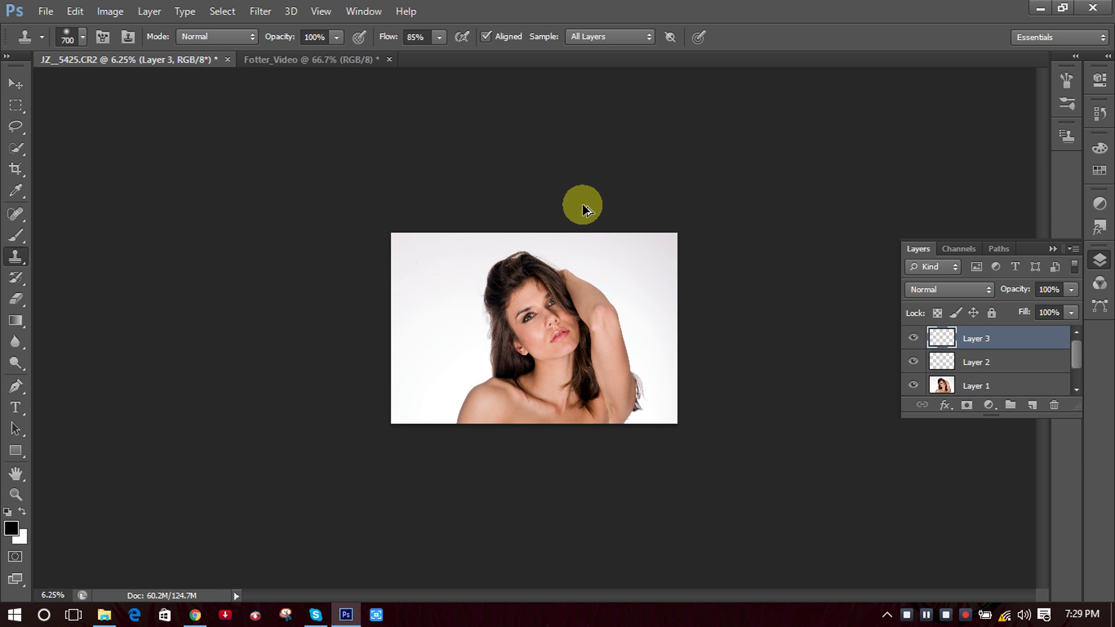
key(ctrl+plus)
key(ctrl+plus)
key(ctrl+plus)
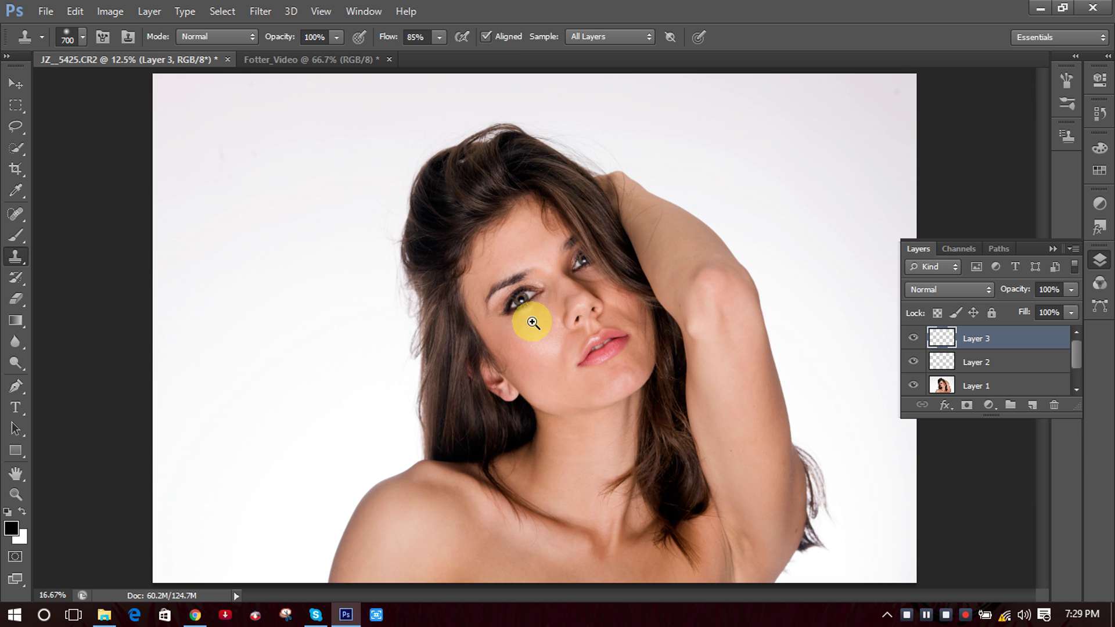
key(ctrl+z)
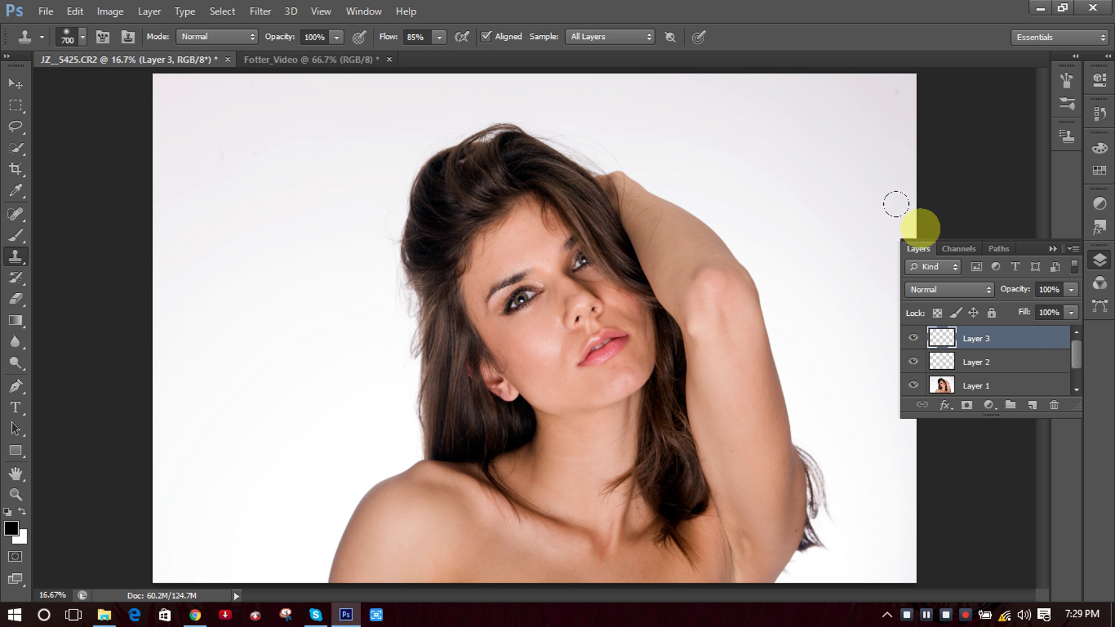
Select all layers from Layer 3 down to Background and merge them into one.
shift+click(984, 384)
scroll(983, 386, down, 1)
shift+click(984, 388)
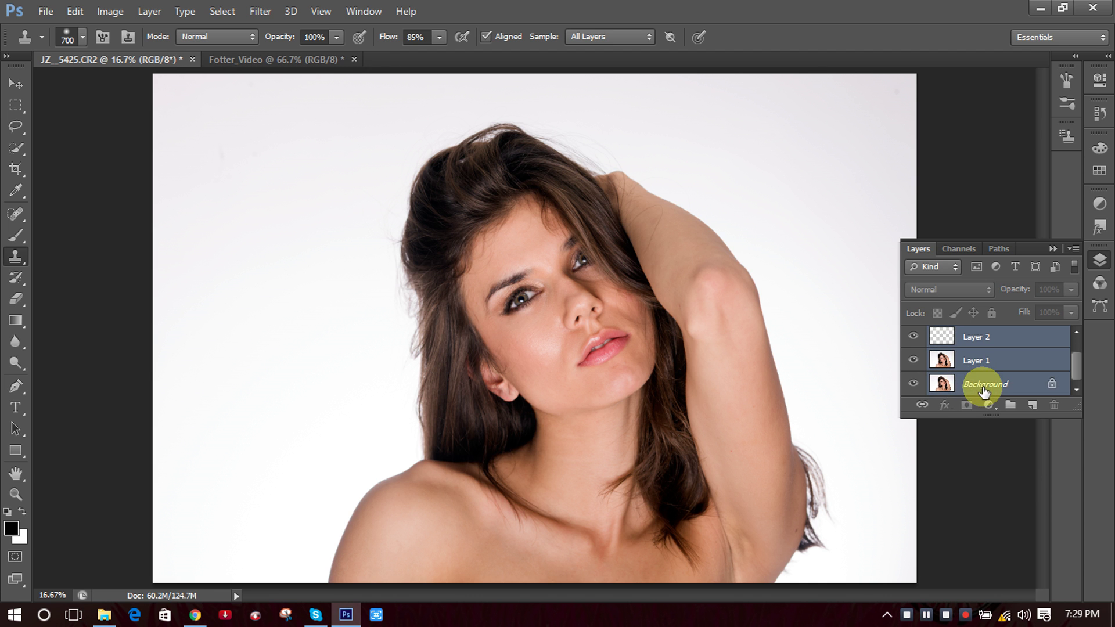
key(ctrl+e)
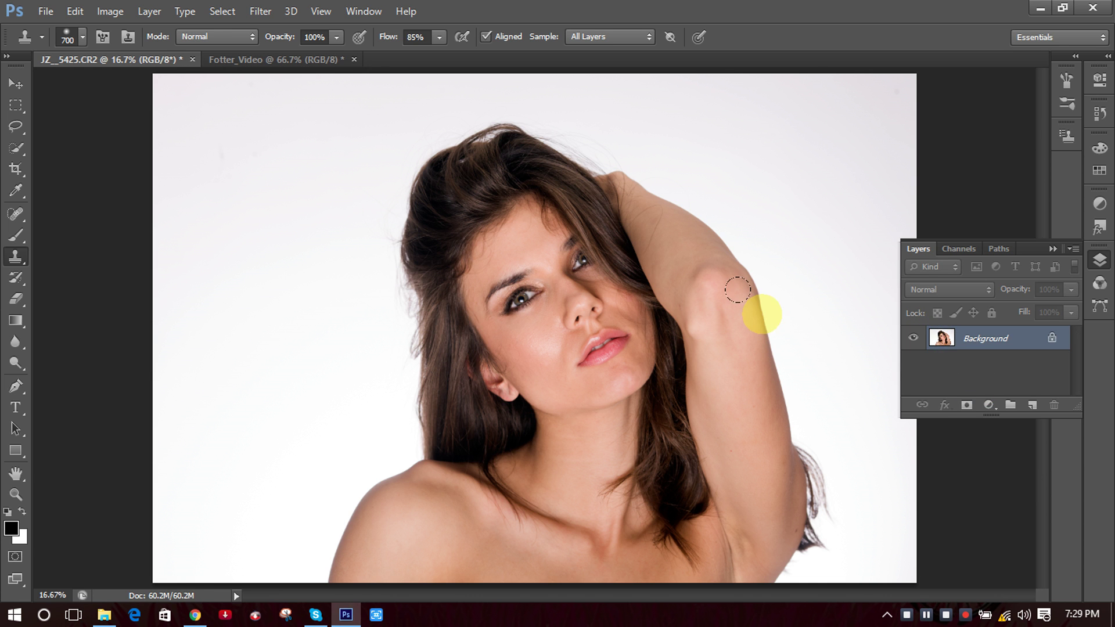
Switch to the Rectangular Marquee tool and duplicate the merged Background layer twice.
click(20, 112)
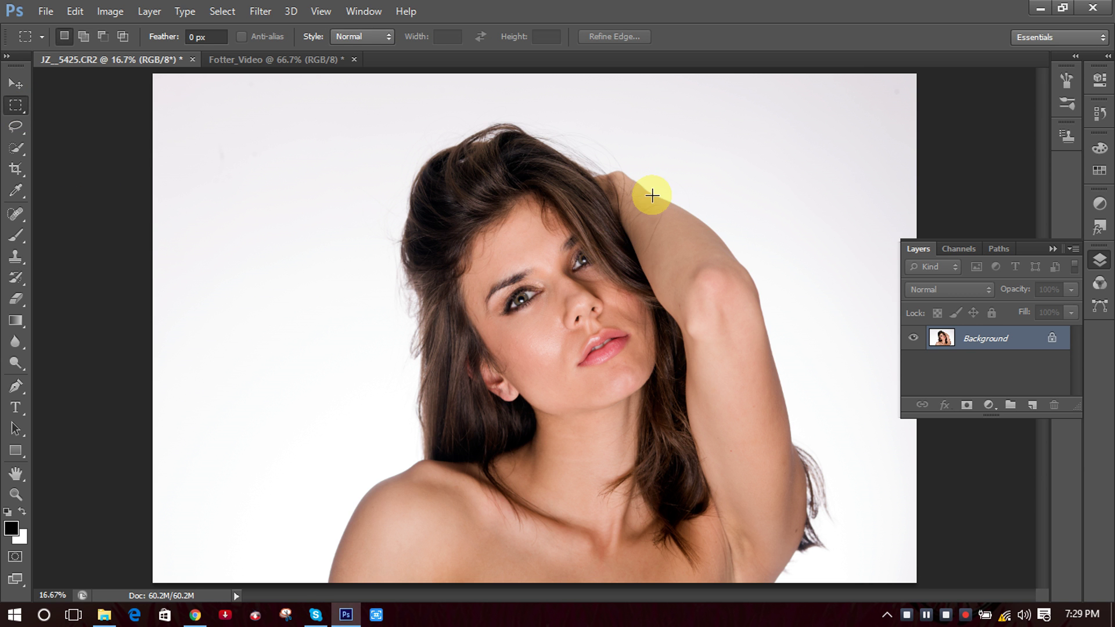
ctrl+click(558, 308)
scroll(605, 253, down, 2)
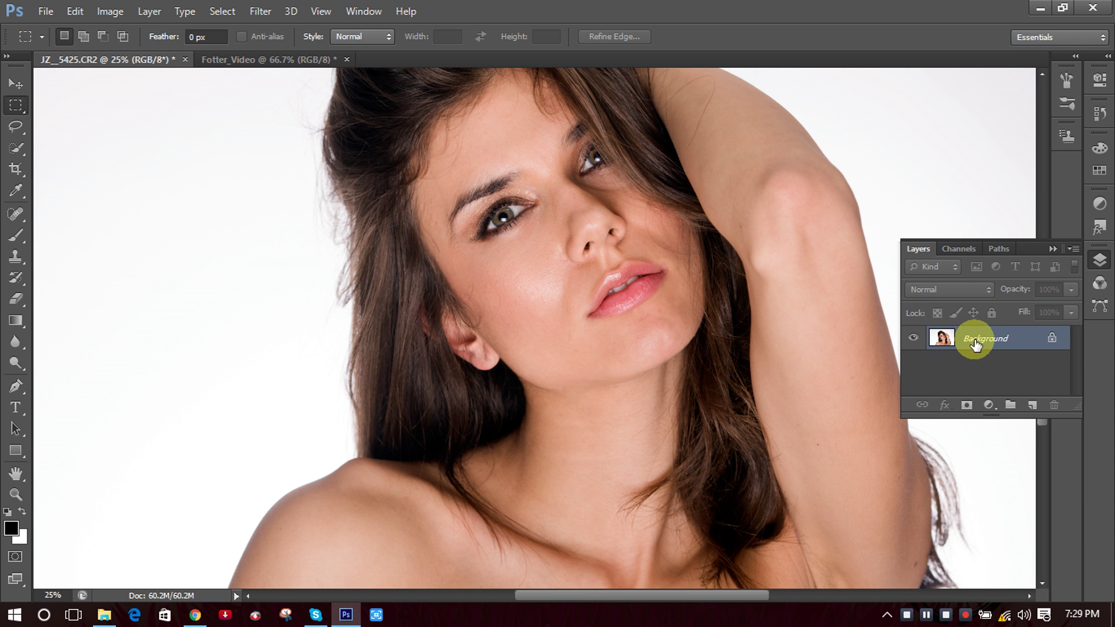
scroll(455, 303, down, 1)
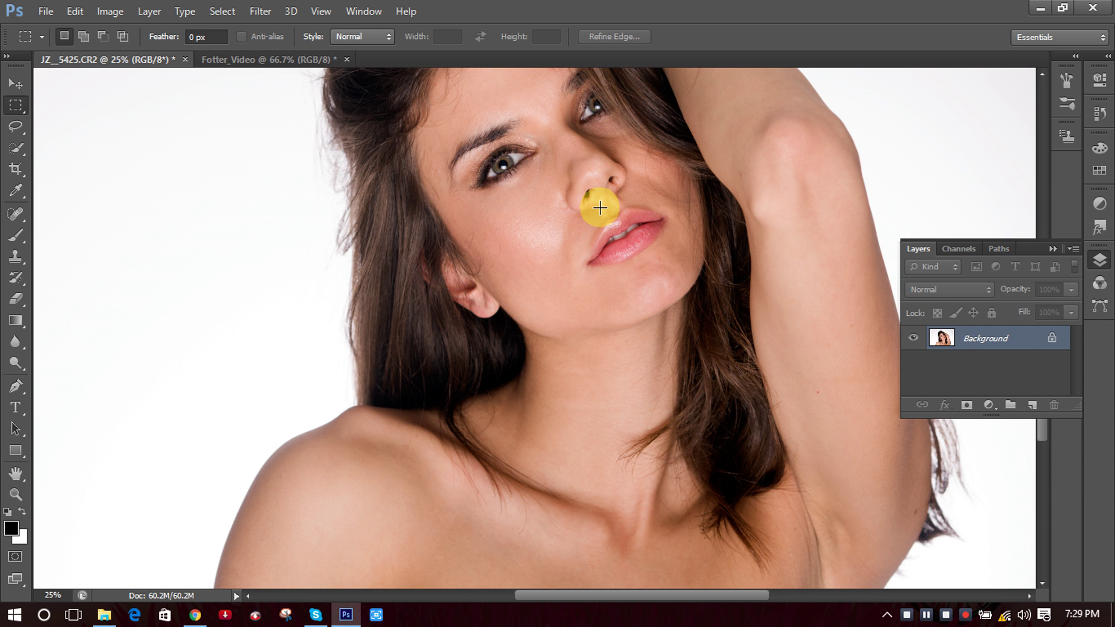
scroll(600, 214, up, 1)
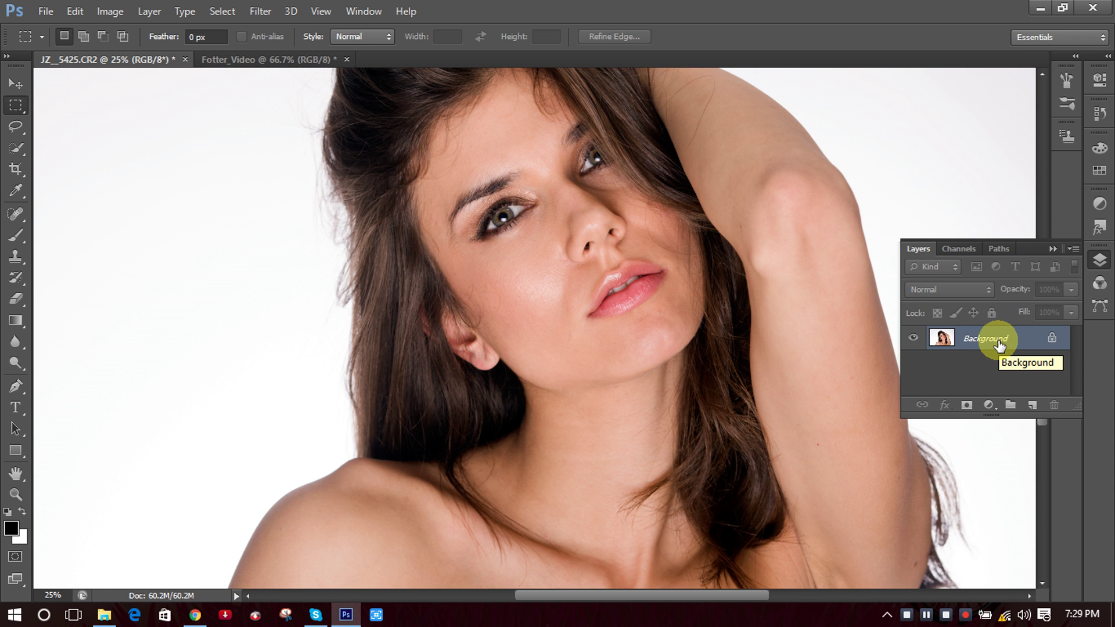
key(ctrl+j)
key(ctrl+j)
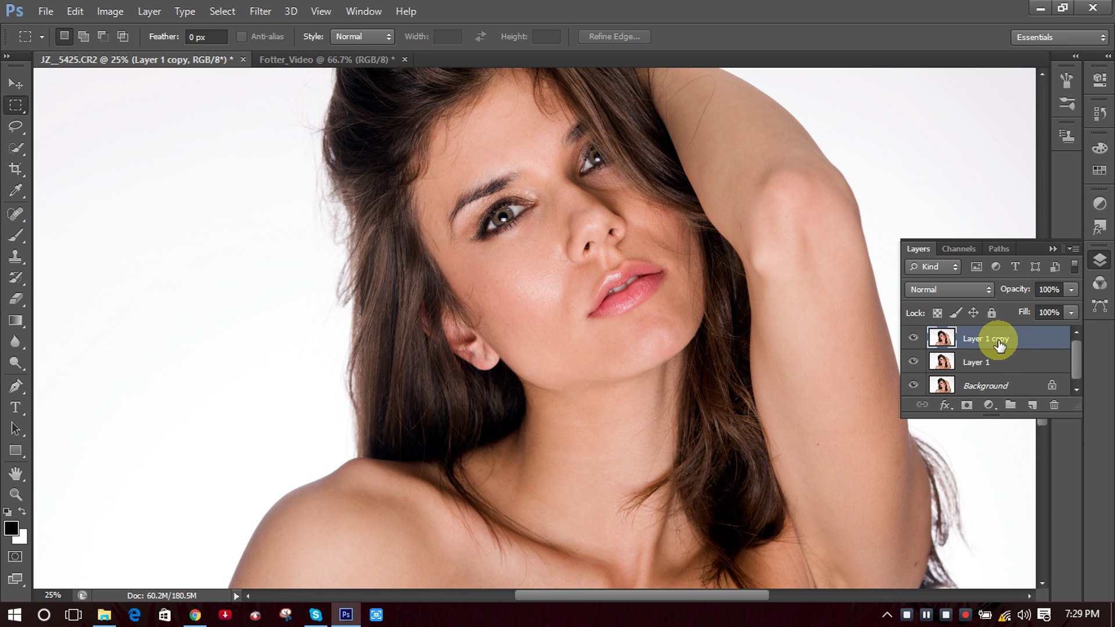
Hide the top duplicate and rename the middle layer, Layer 1, as "color".
click(993, 371)
click(913, 338)
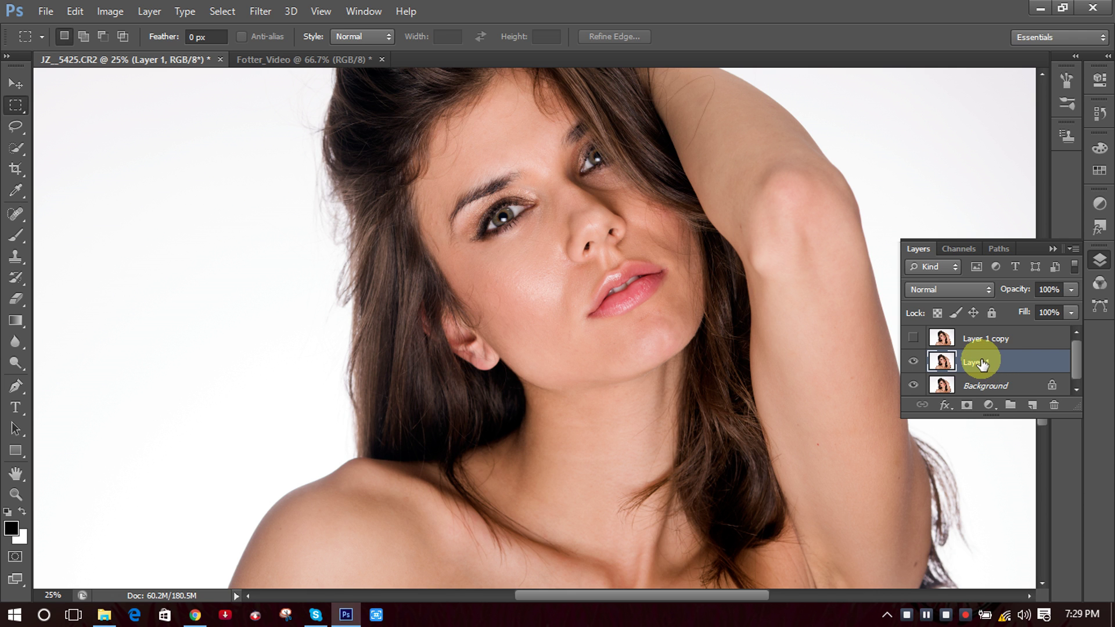
text(co)
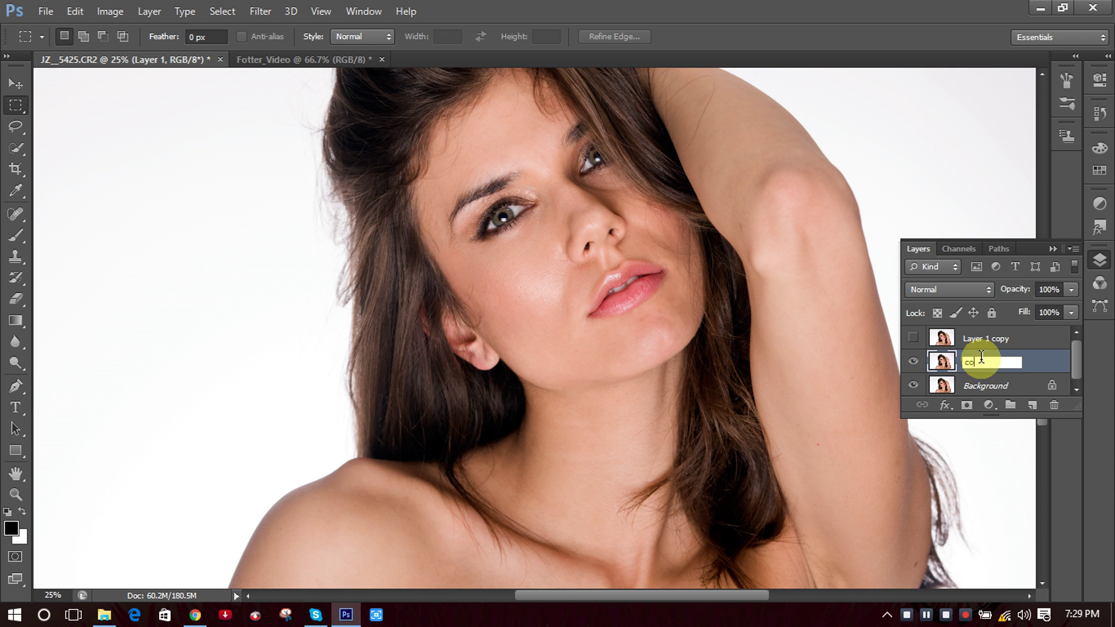
text(lor)
key(Return)
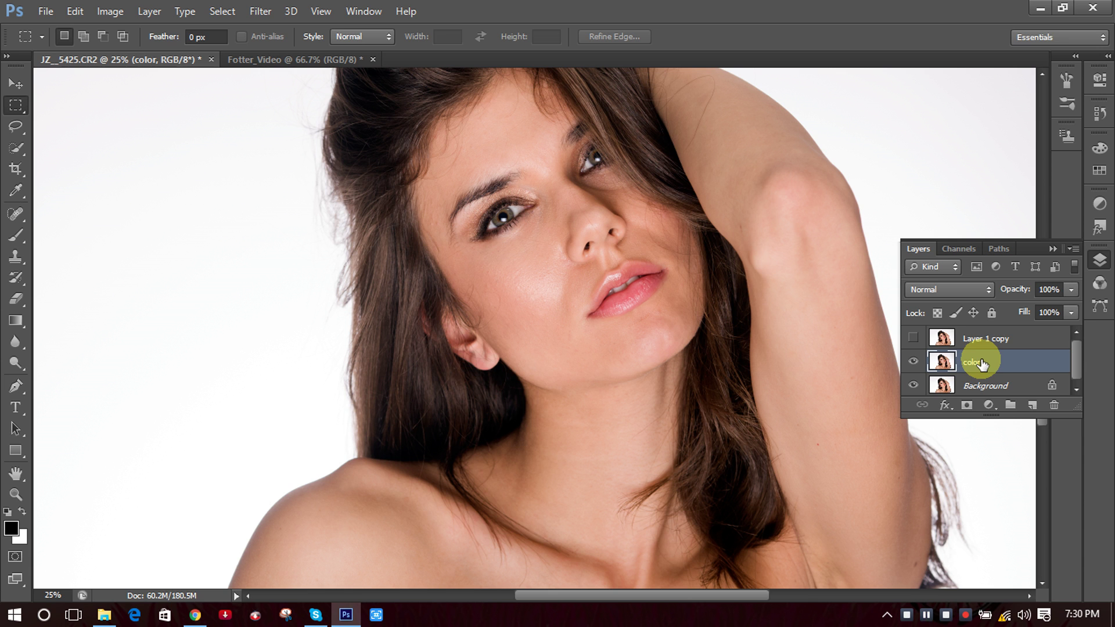
Rename the hidden top layer, Layer 1 copy, as "freq".
double_click(980, 338)
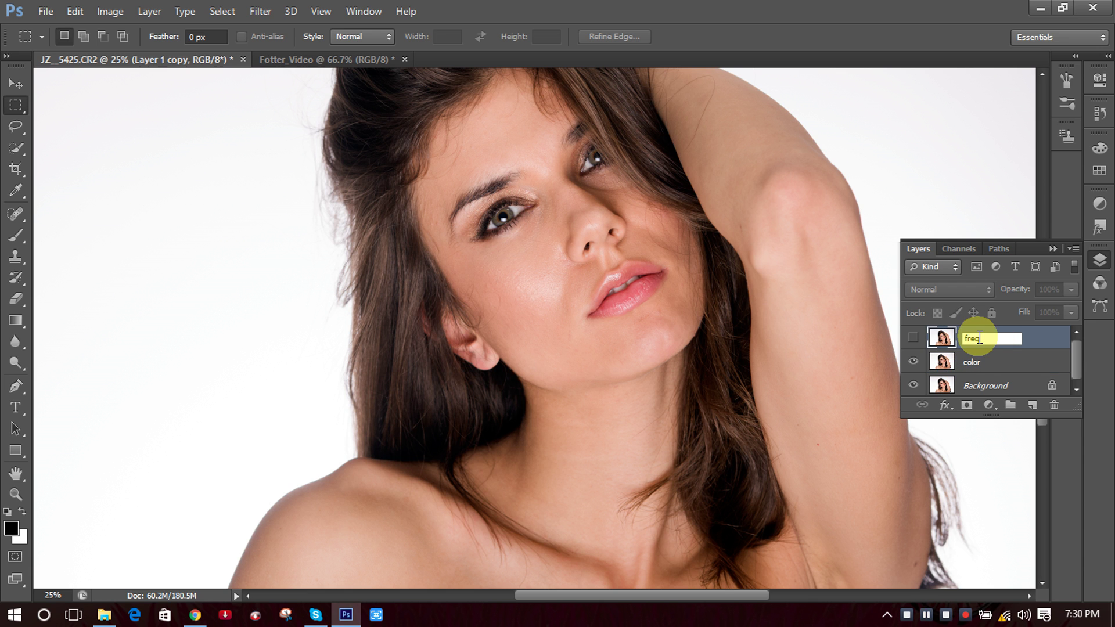
text(freq)
key(Return)
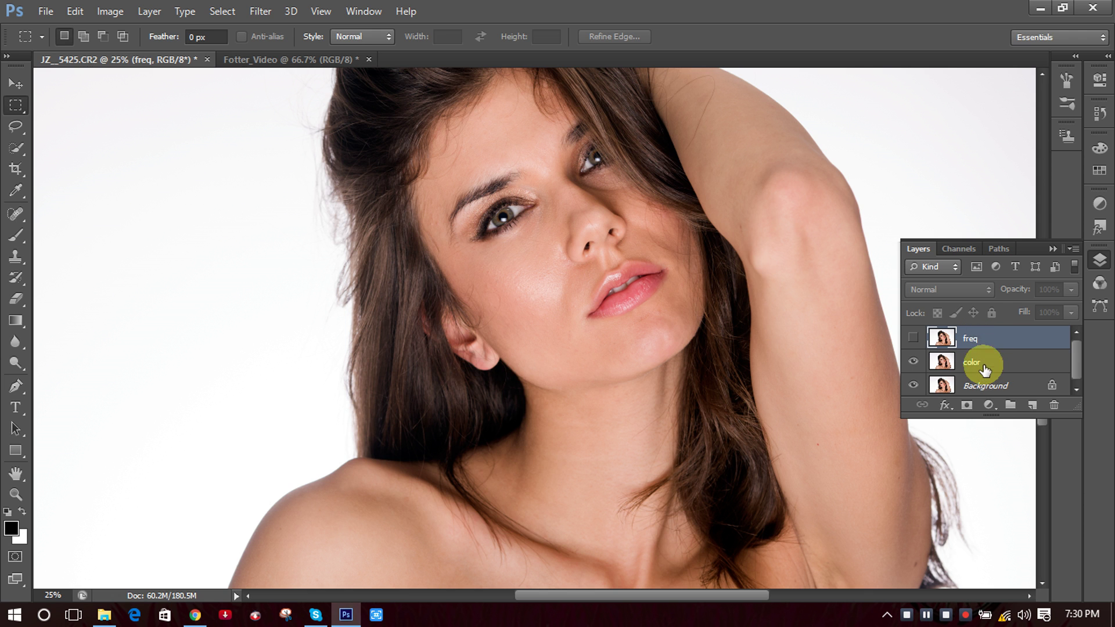
Start a Gaussian Blur on the color layer and compare the face with the blur preview off and on.
click(981, 364)
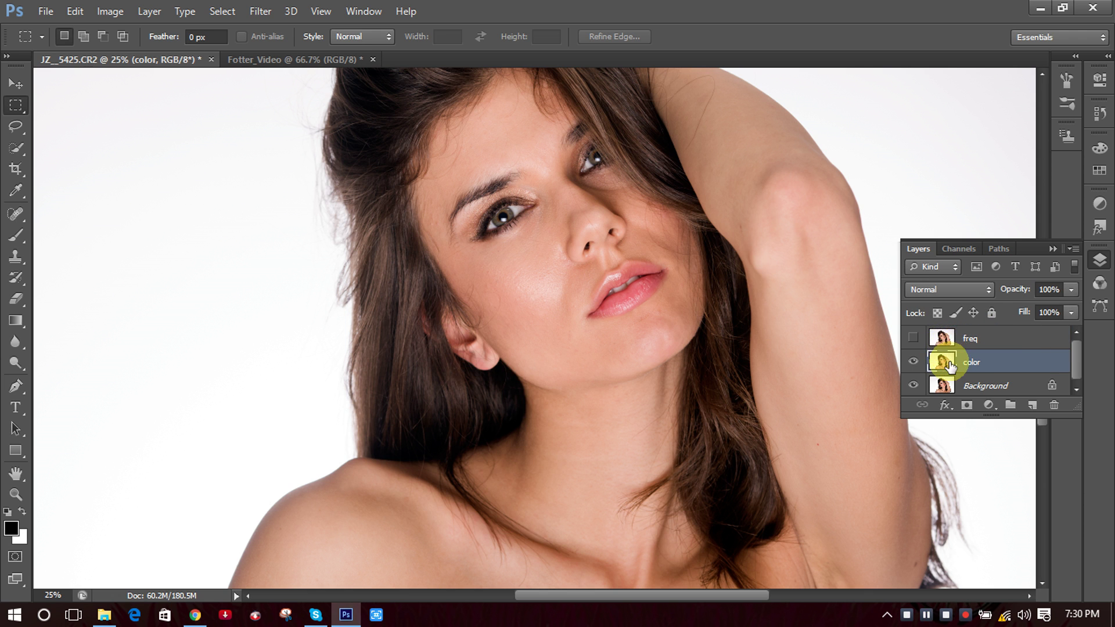
ctrl+click(570, 282)
ctrl+click(570, 281)
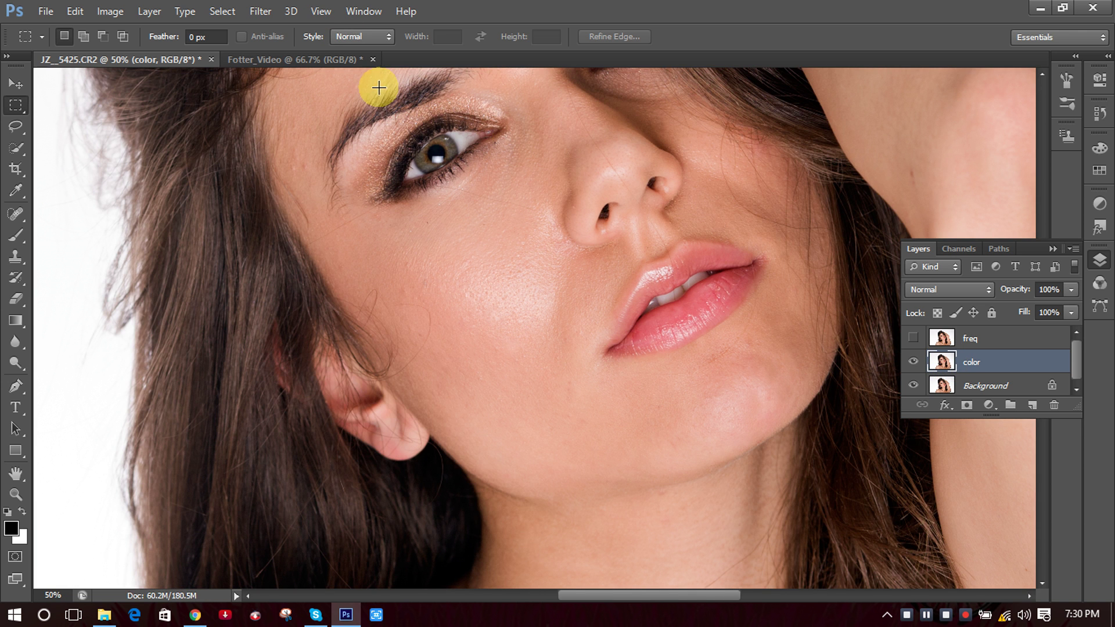
click(255, 10)
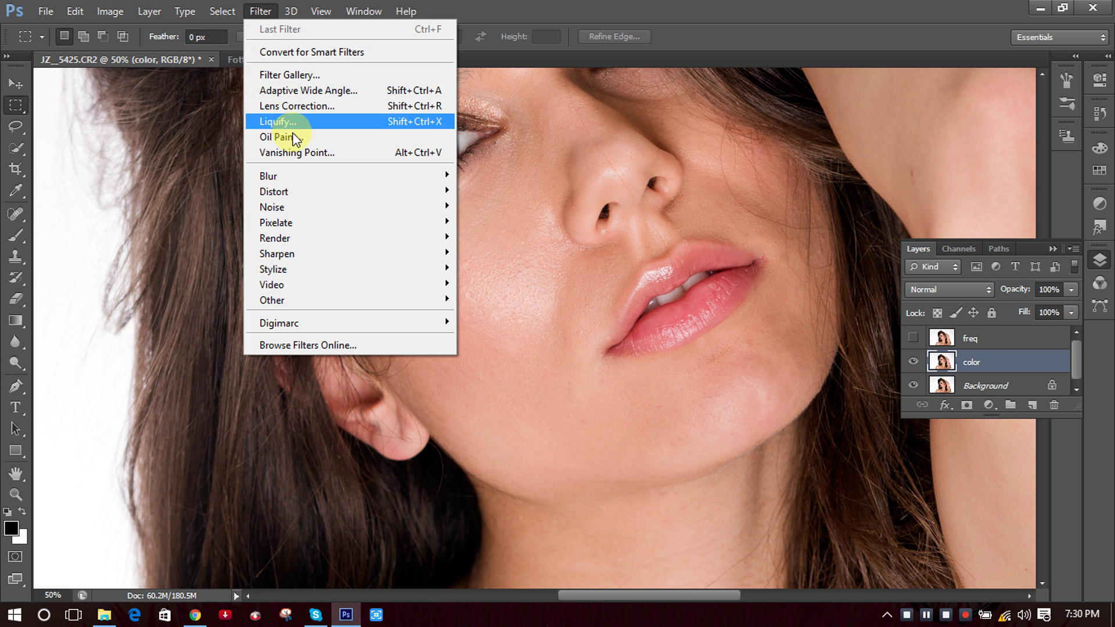
mouse_move(334, 175)
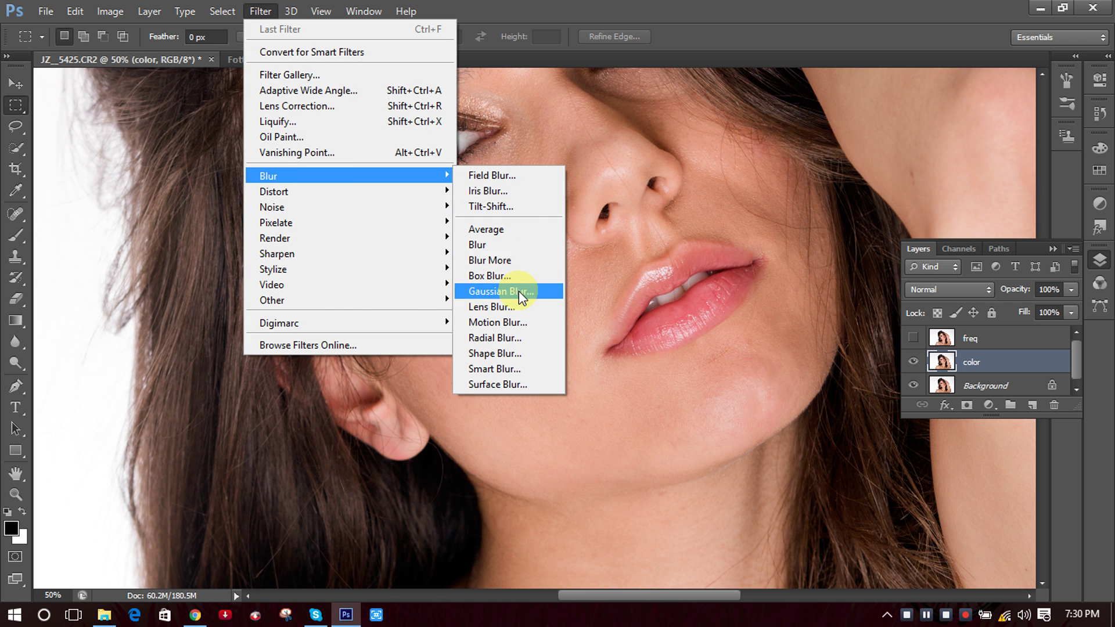
click(518, 291)
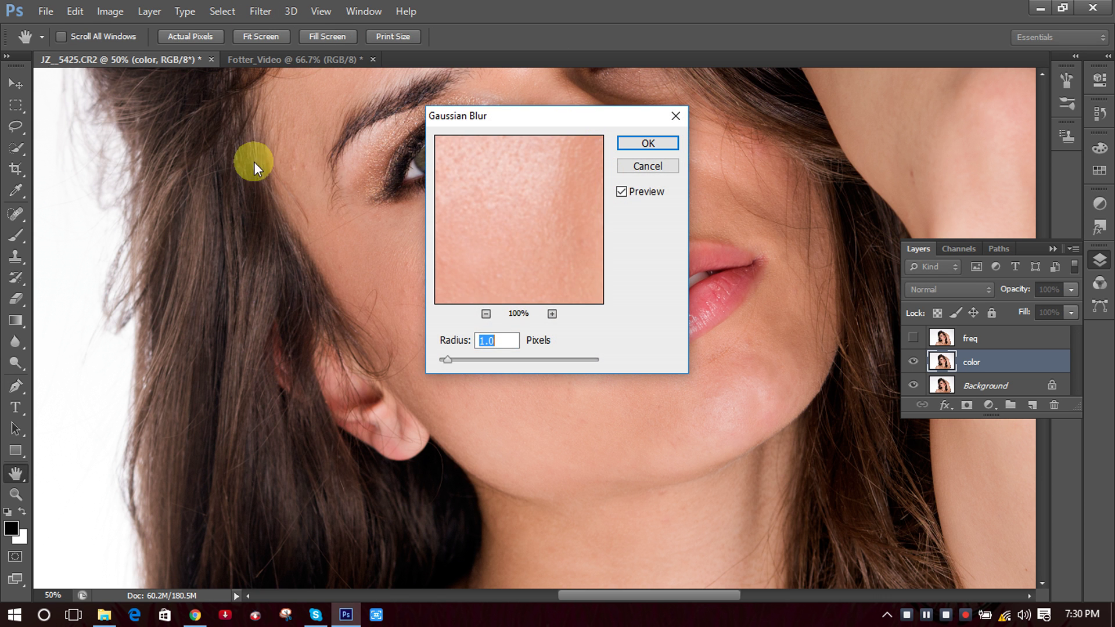
drag(597, 114, 274, 123)
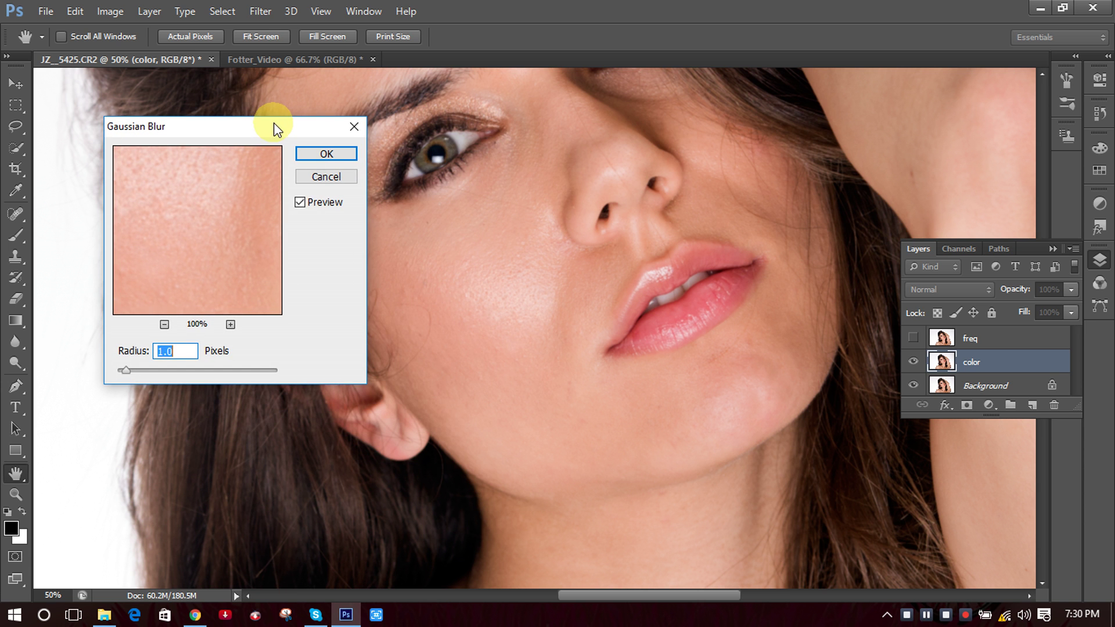
double_click(299, 203)
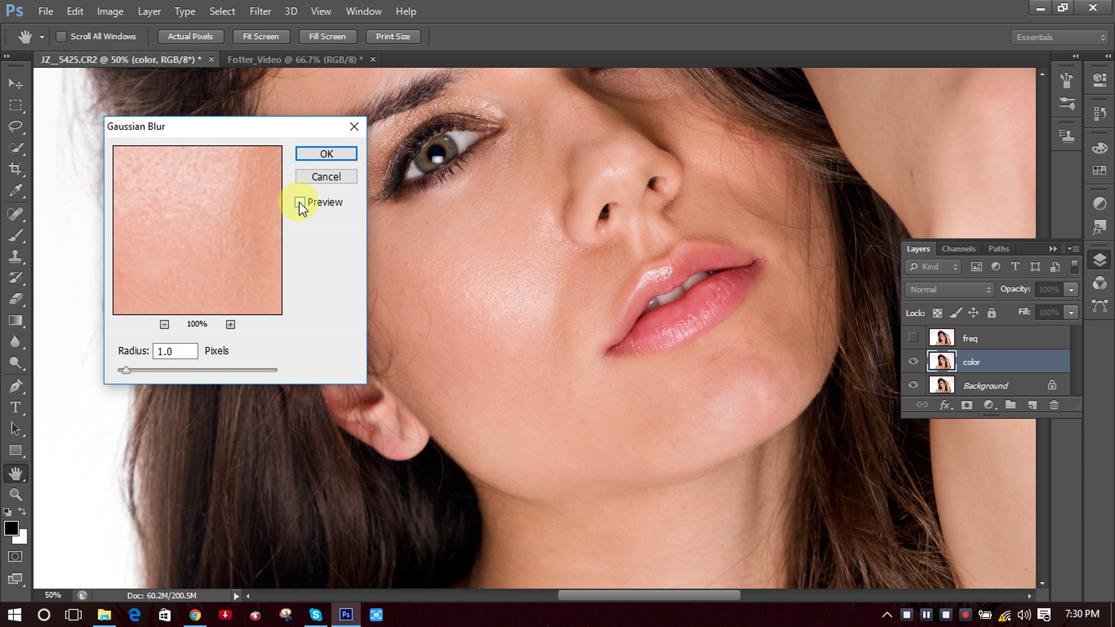
click(298, 203)
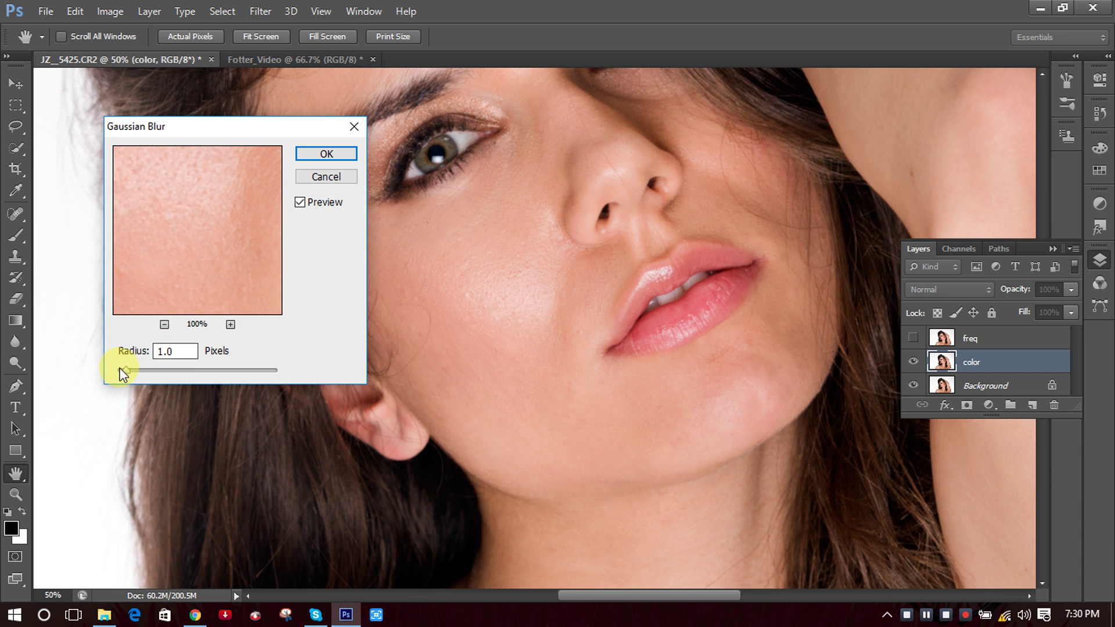
Set the Gaussian Blur radius to 2 pixels and apply it to the color layer.
drag(127, 371, 137, 371)
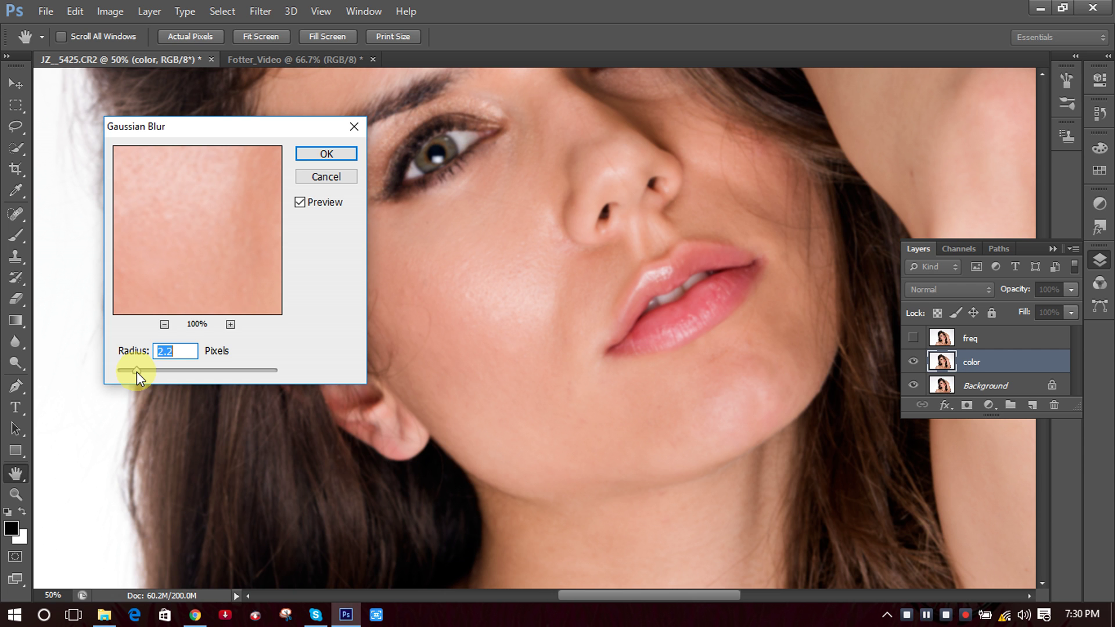
drag(137, 372, 140, 374)
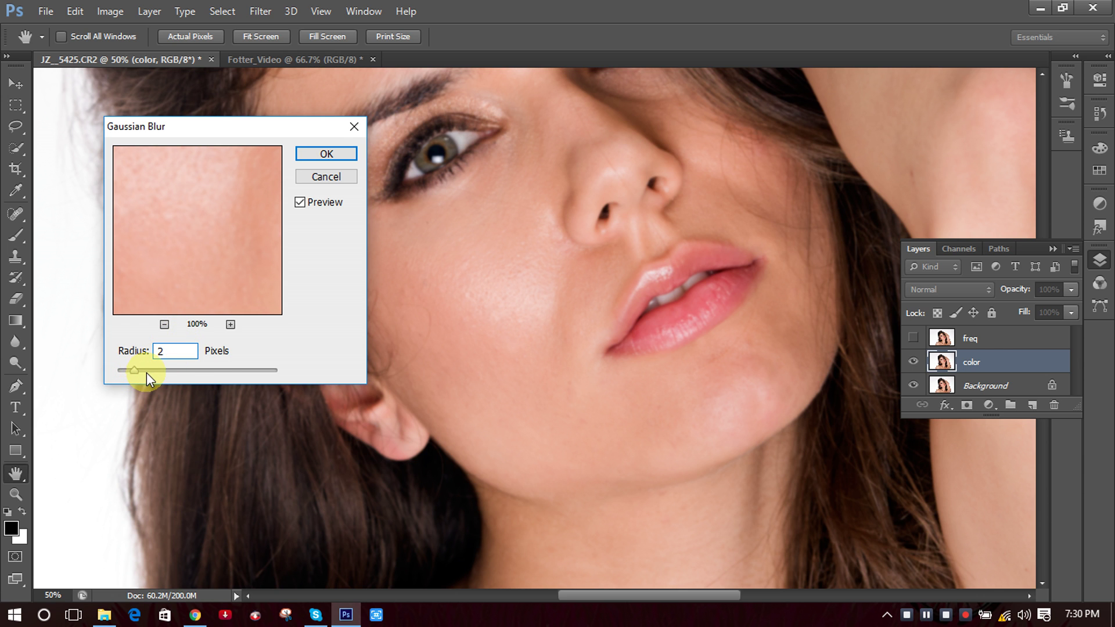
click(160, 351)
click(352, 156)
key(m)
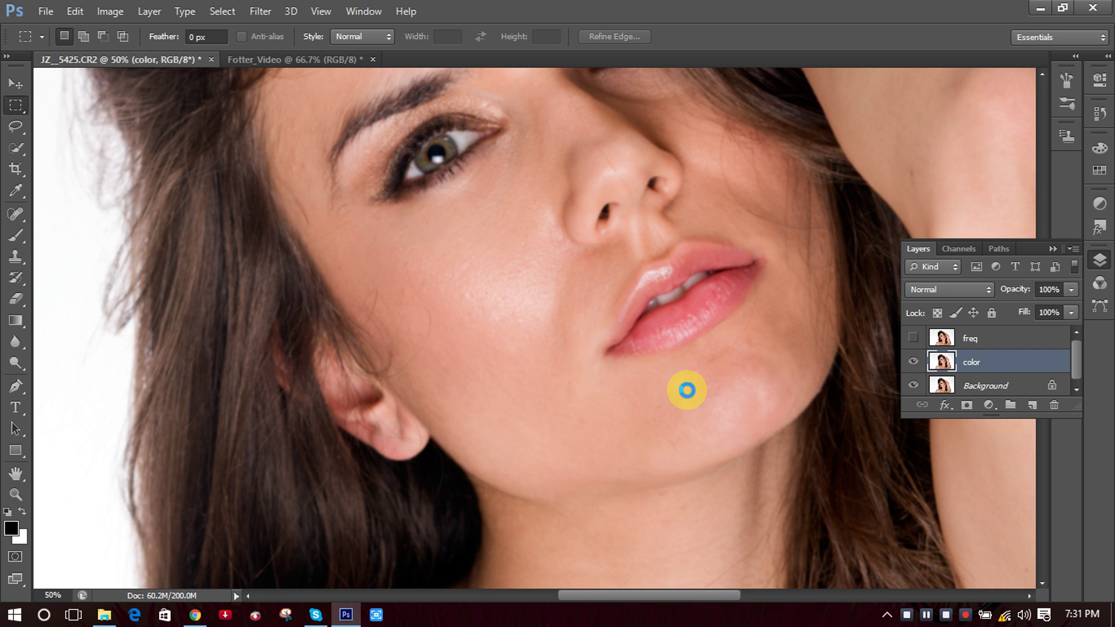
Select the freq layer and make it visible.
click(913, 341)
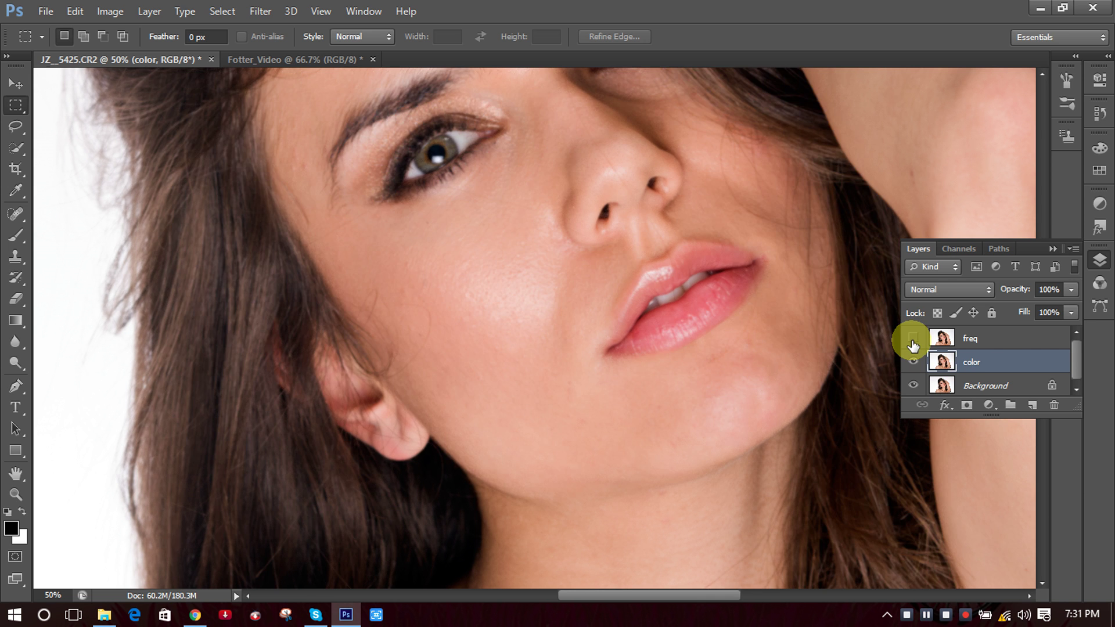
click(959, 337)
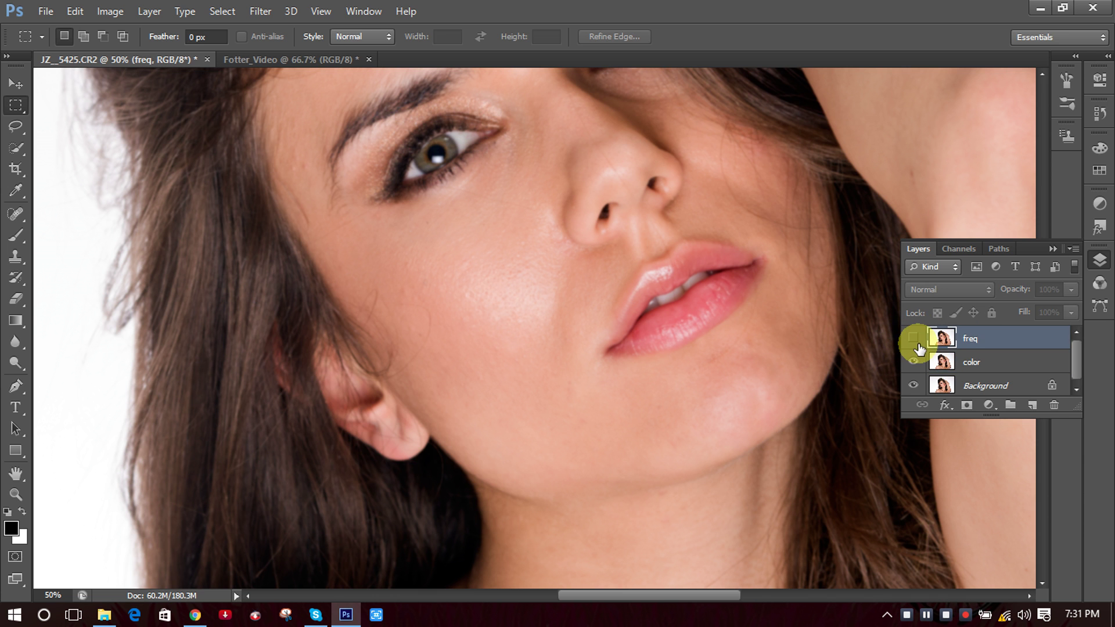
click(914, 339)
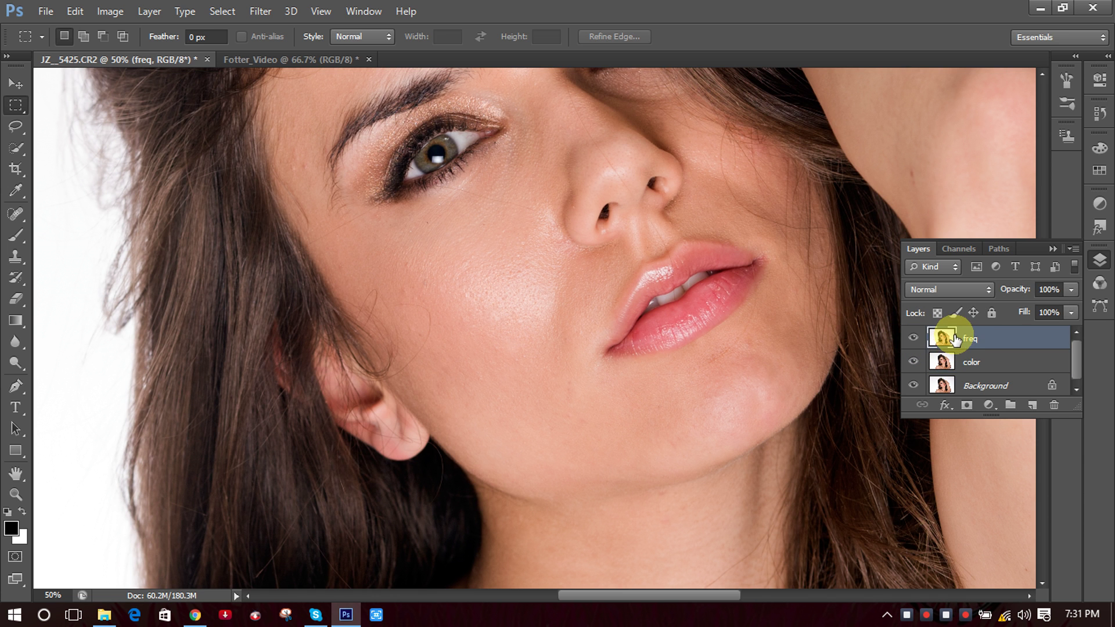
Start Apply Image on the freq layer with the color layer as the source layer.
click(121, 10)
click(173, 241)
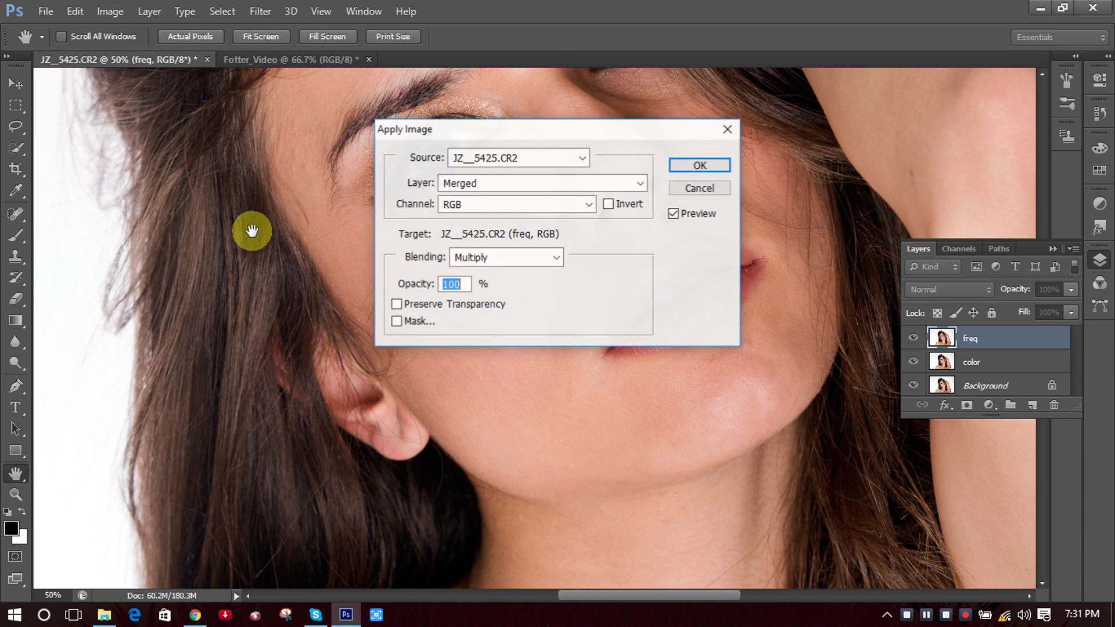
click(647, 182)
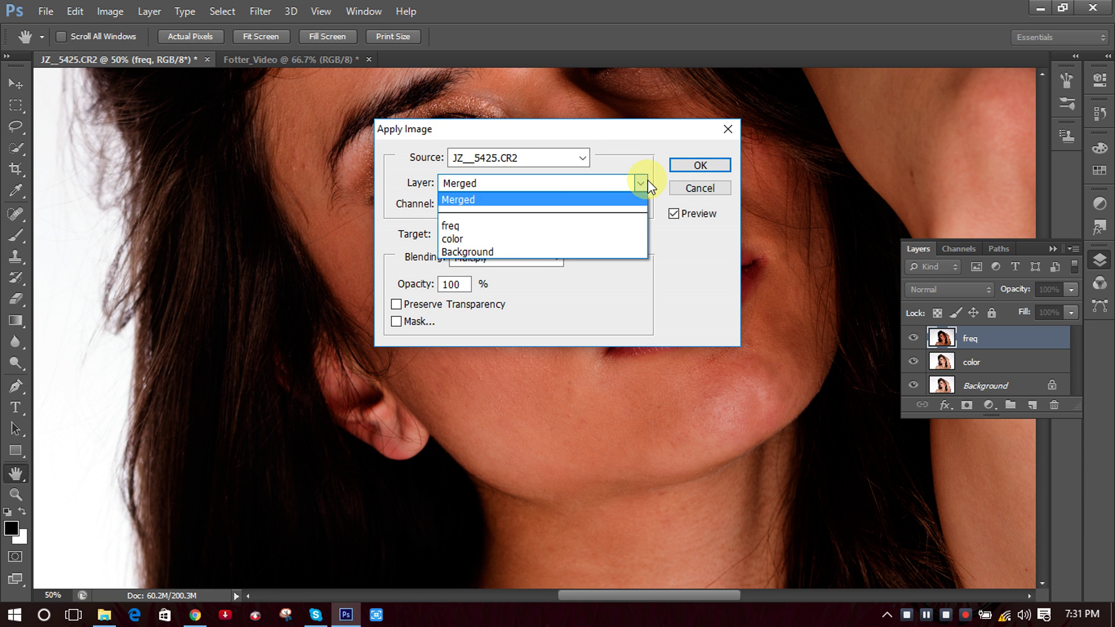
click(469, 241)
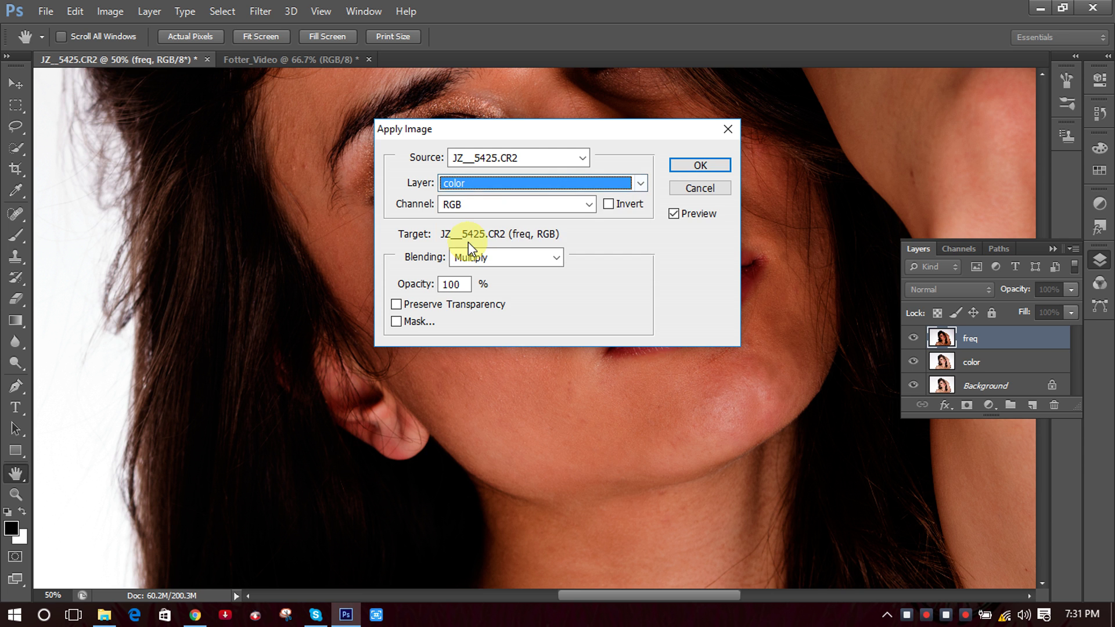
click(556, 259)
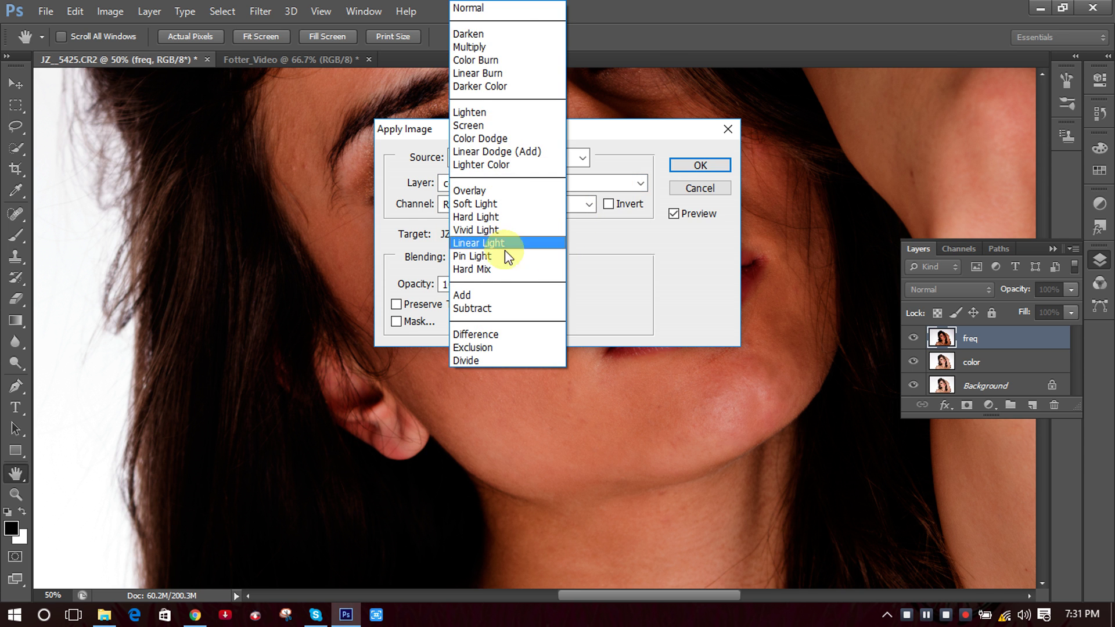
click(569, 219)
click(561, 257)
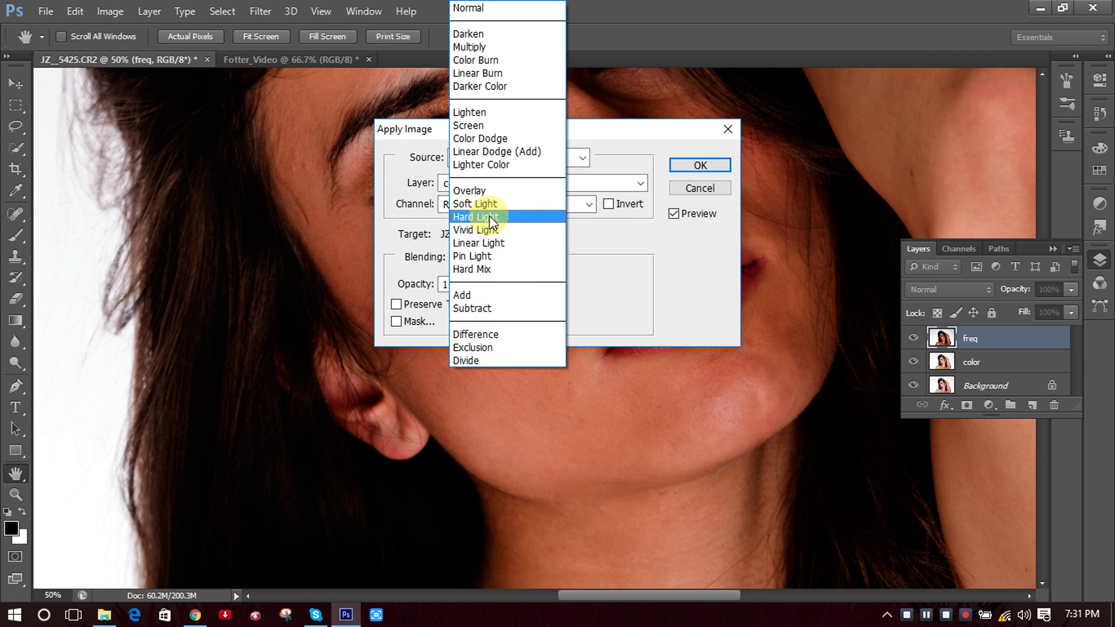
click(604, 130)
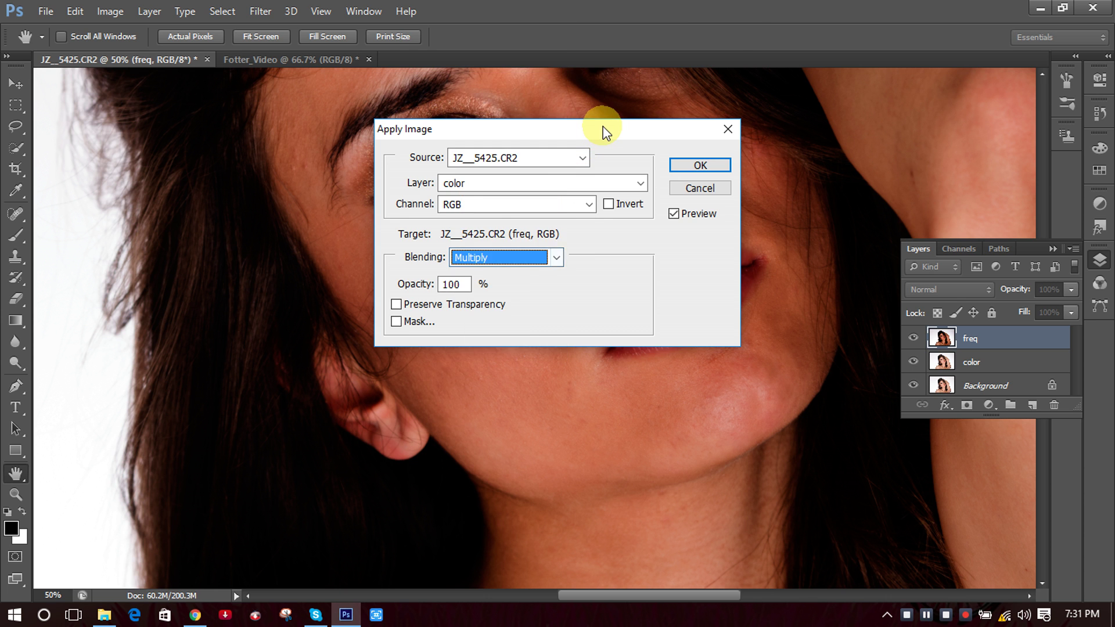
Move the Apply Image dialog off the face and set its blending mode to Subtract.
drag(591, 138, 583, 20)
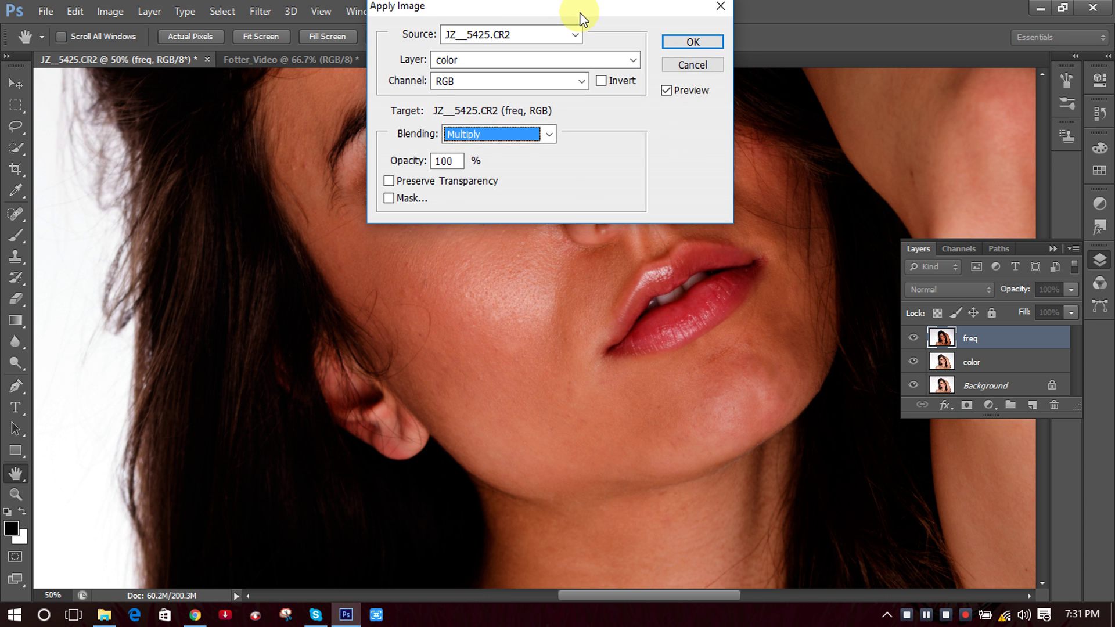
click(549, 139)
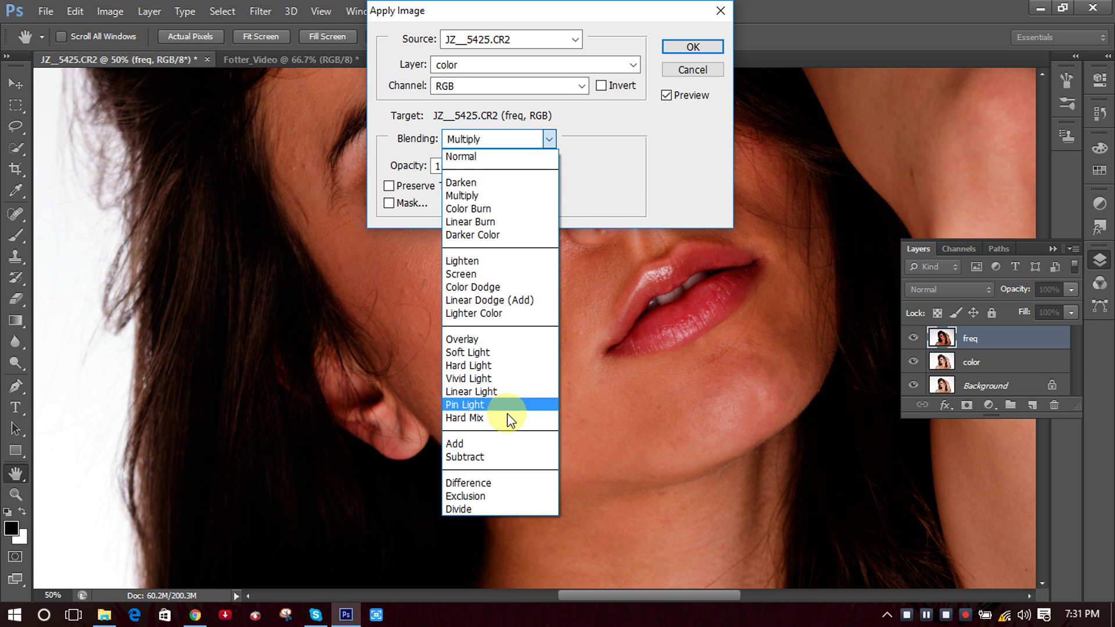
click(480, 458)
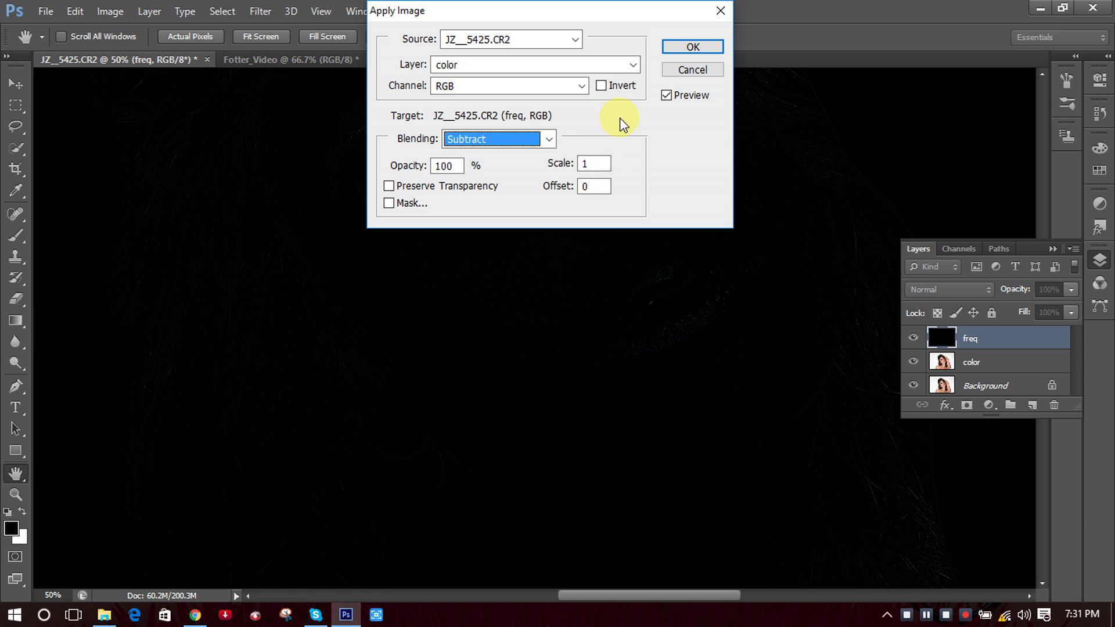
Apply the color layer to freq in Subtract blending with a scale of 2 and an offset of 128.
double_click(587, 164)
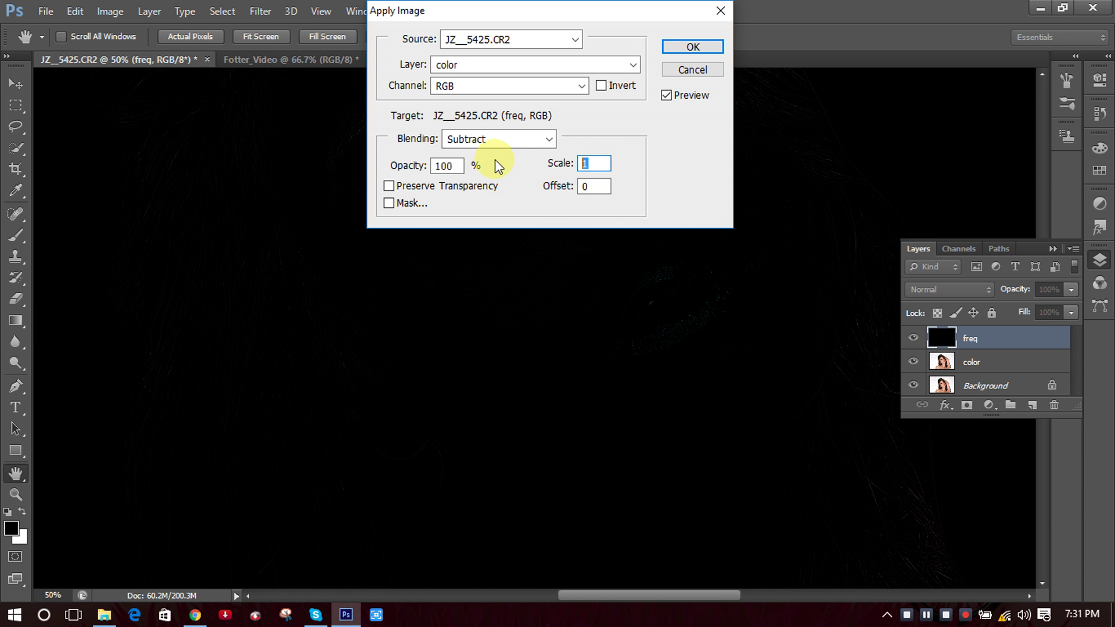
text(2)
click(596, 185)
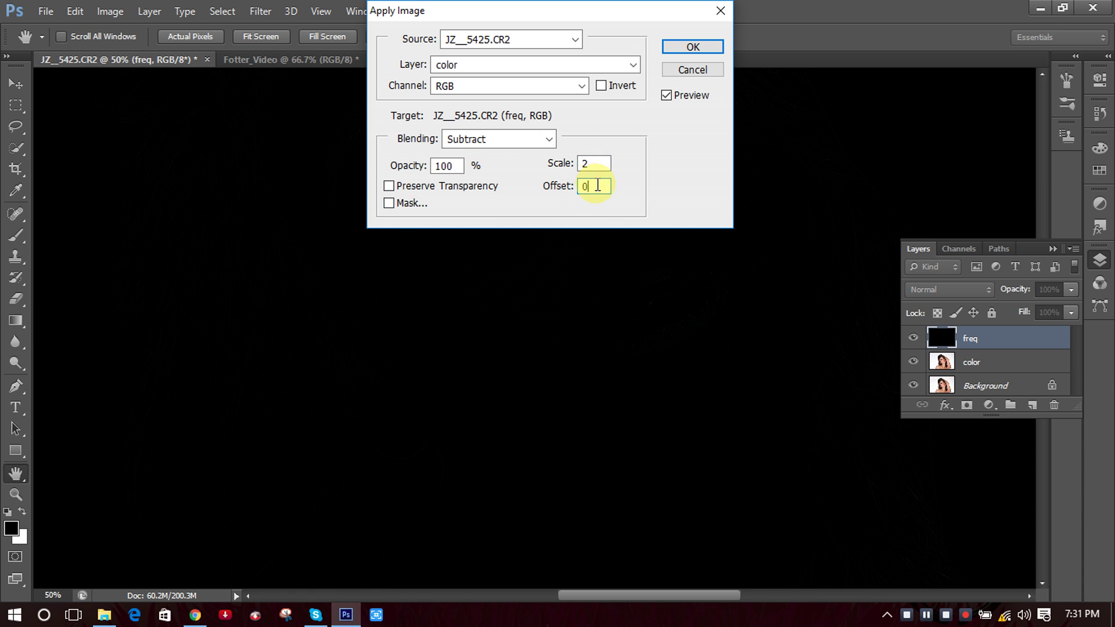
double_click(598, 185)
text(1)
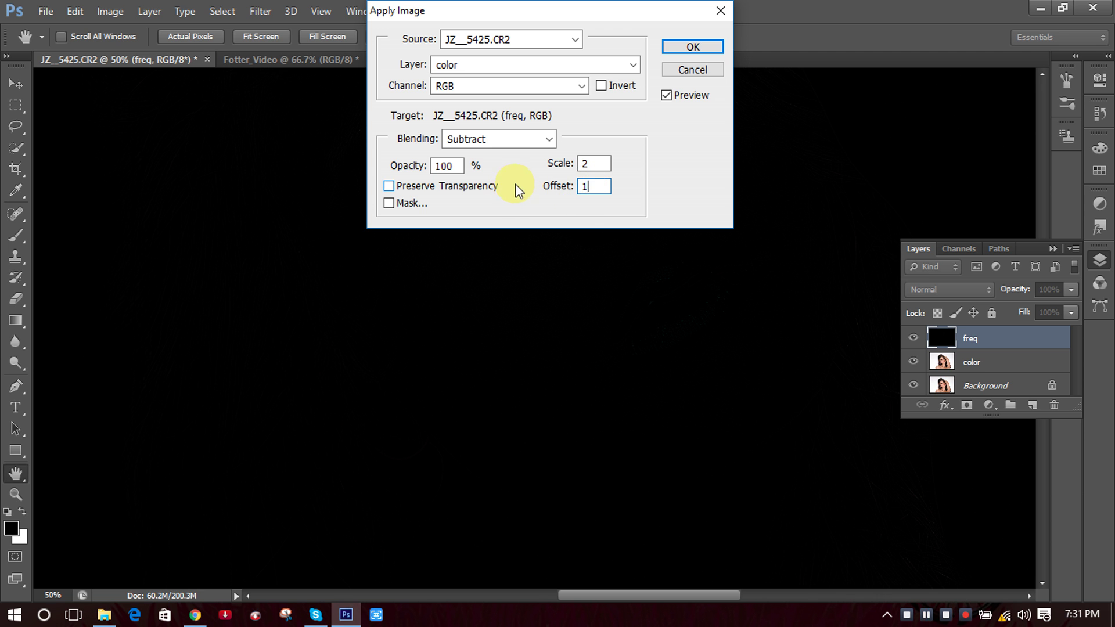
text(28)
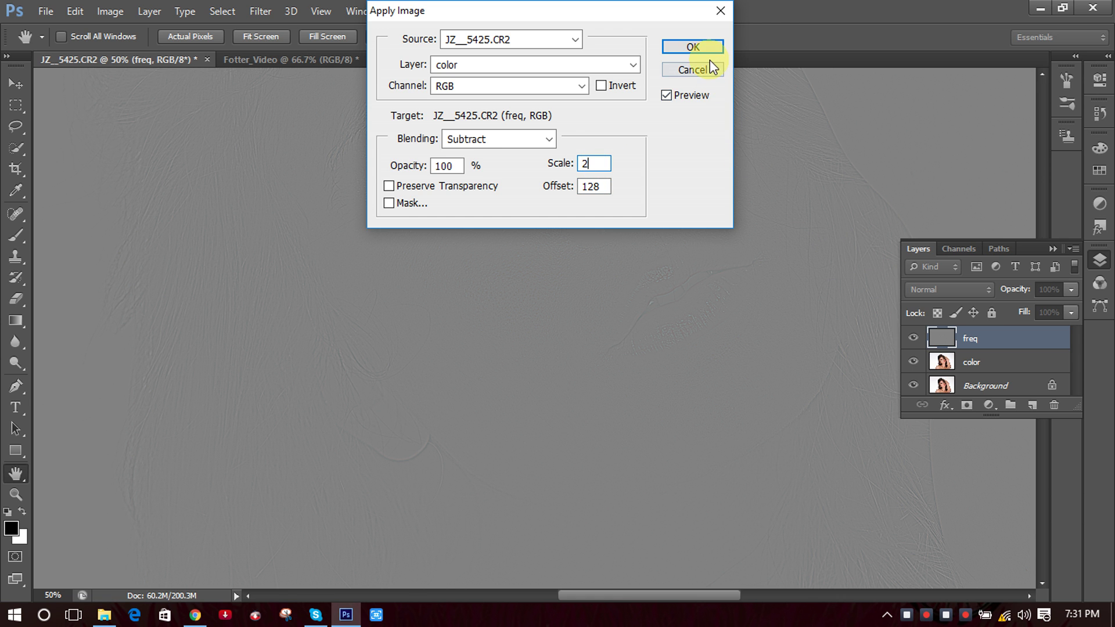
click(700, 47)
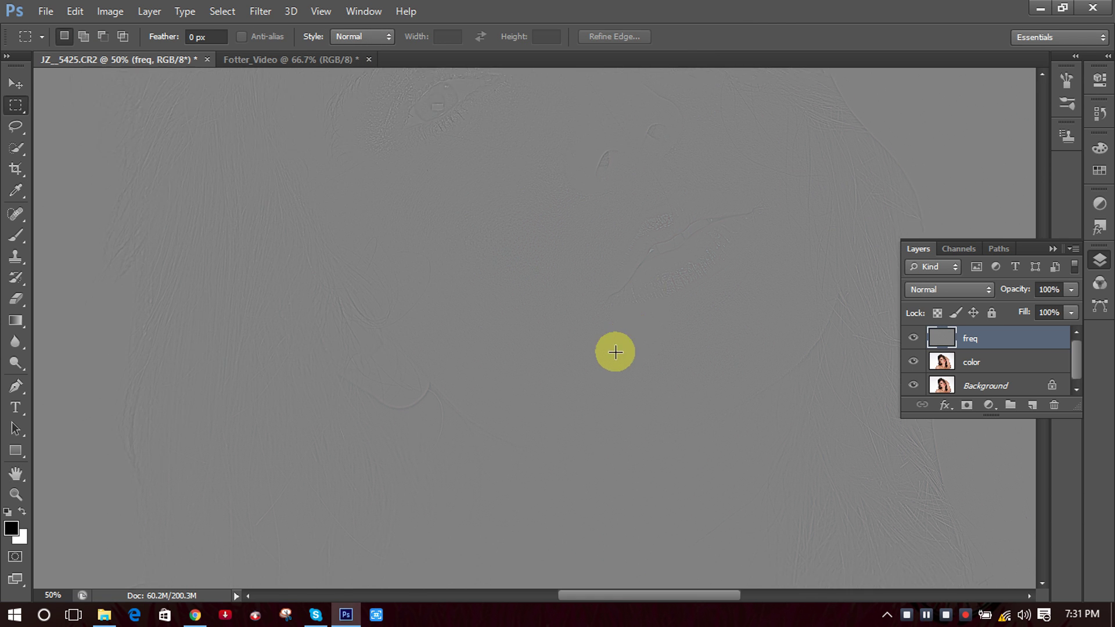
Set the freq layer's blending mode to Linear Light.
key(ctrl+minus)
key(ctrl+minus)
key(ctrl+minus)
key(ctrl+minus)
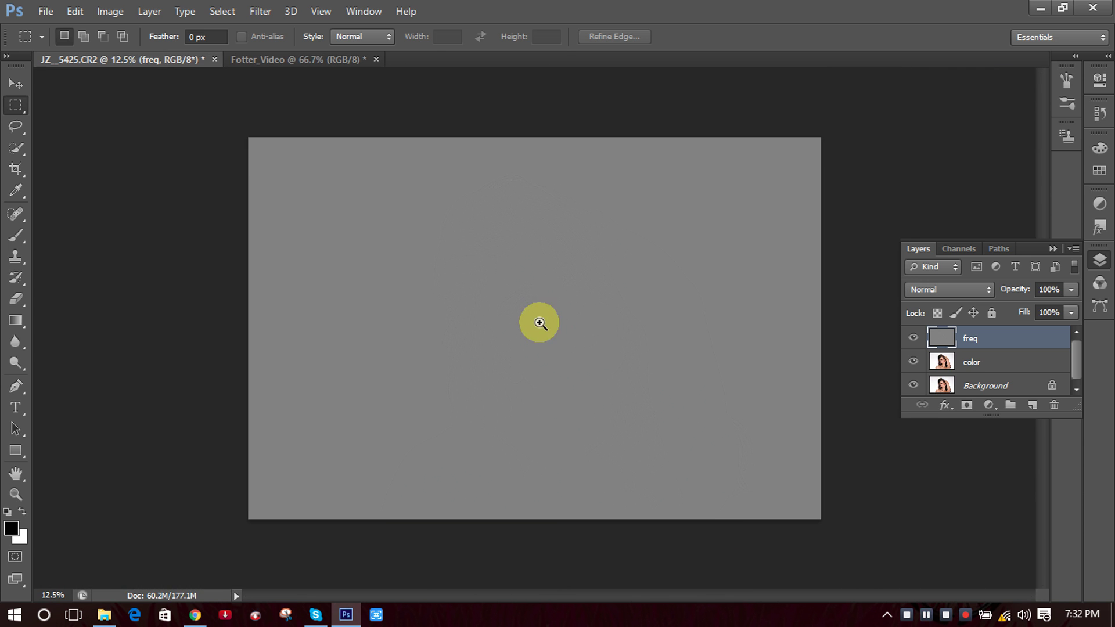
key(ctrl+plus)
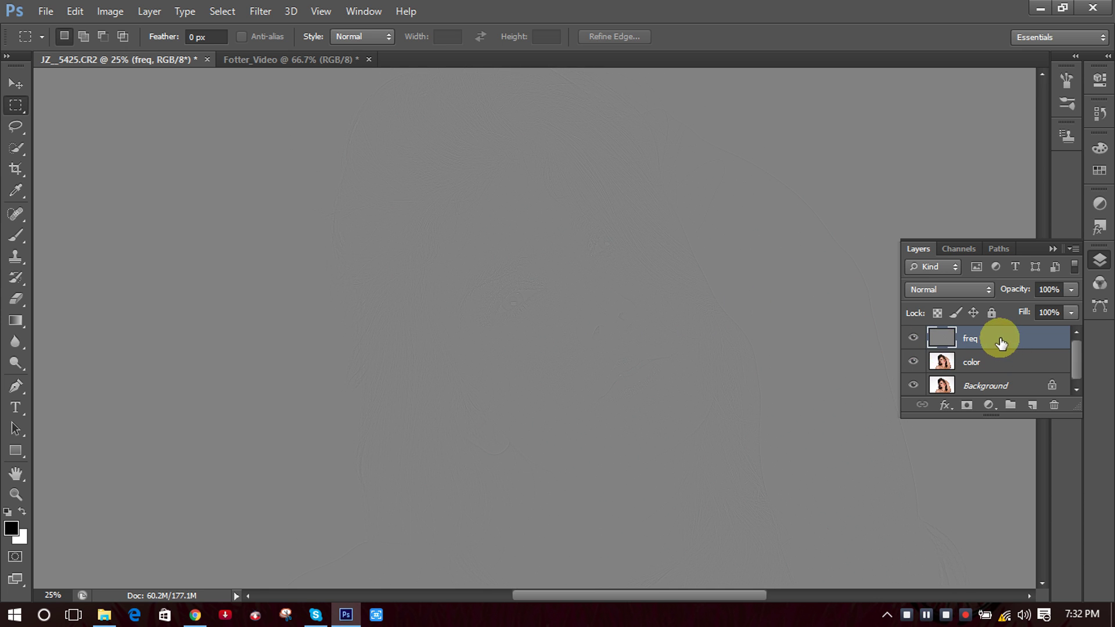
click(965, 290)
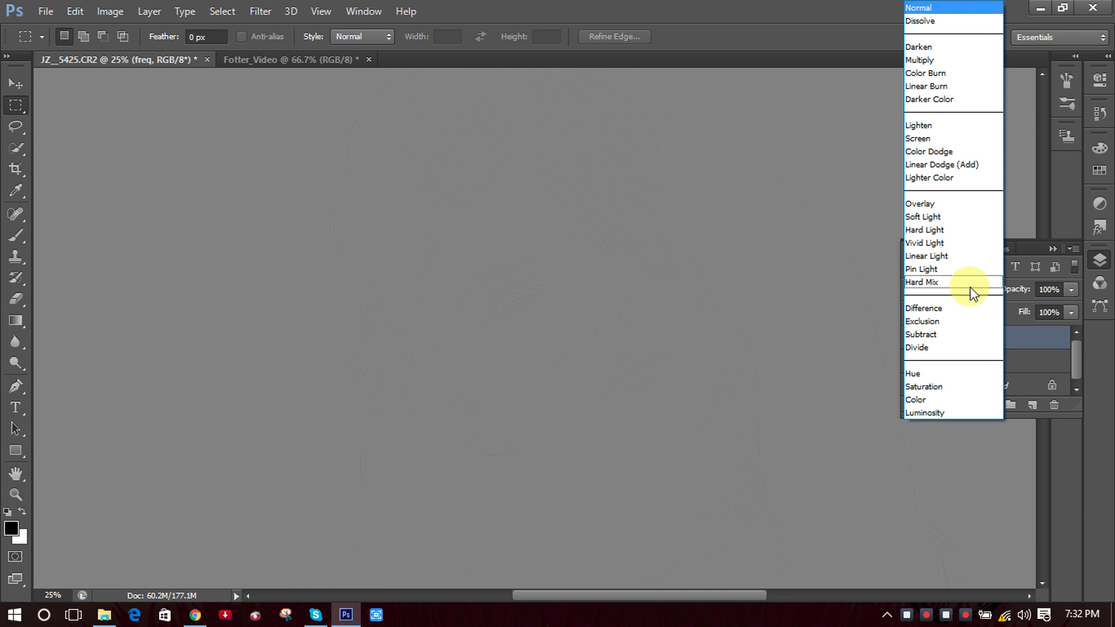
click(930, 257)
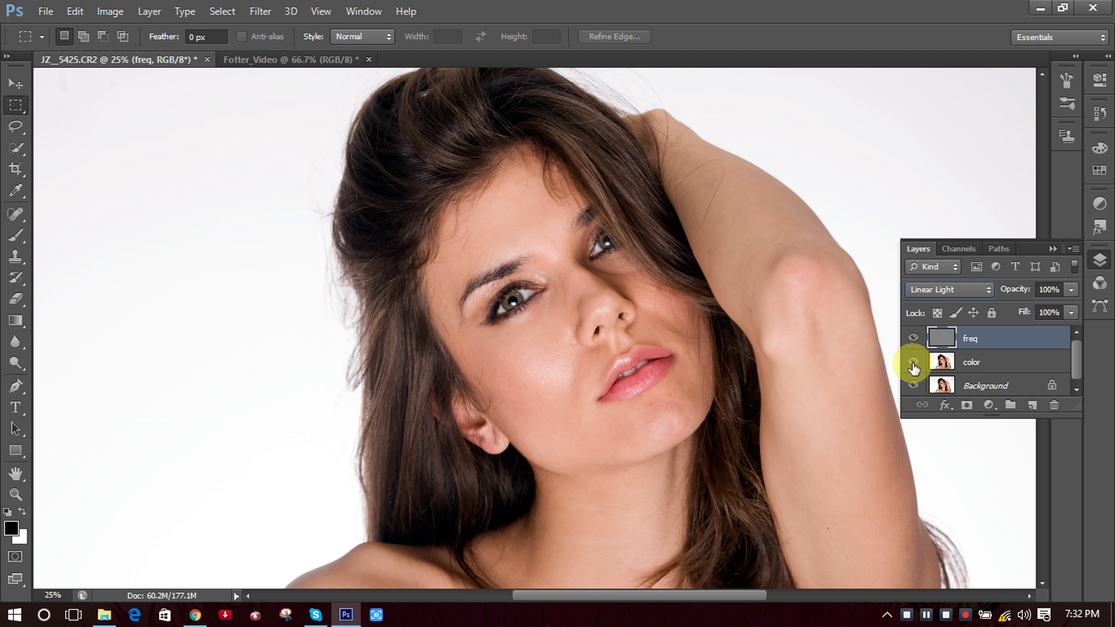
Inspect the face up close, checking the Background layer's visibility and the color layer.
ctrl+click(568, 339)
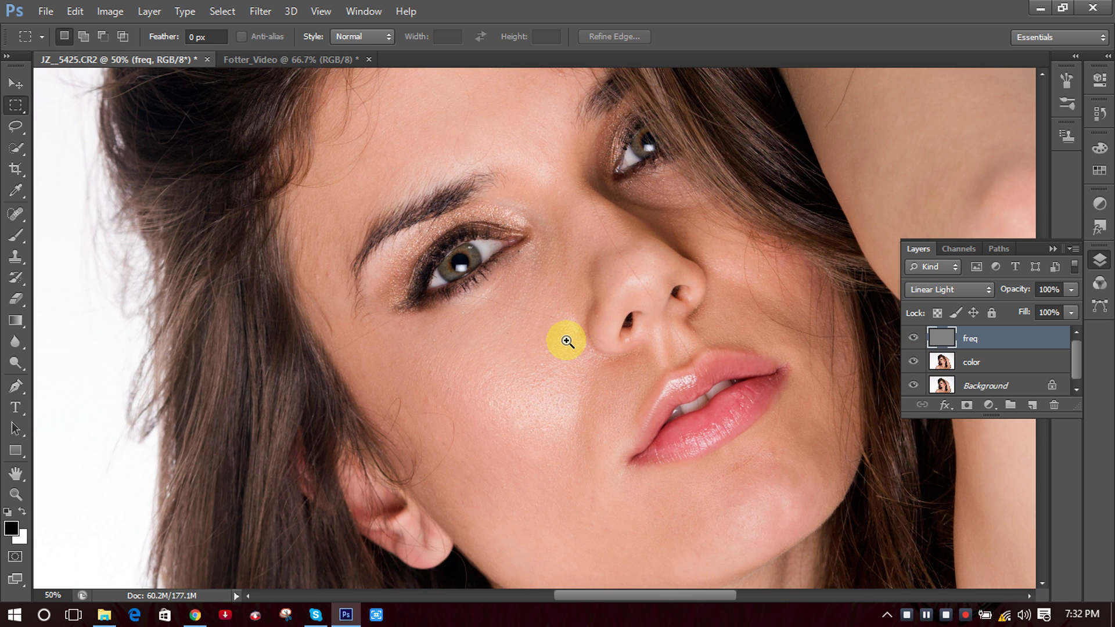
ctrl+click(559, 341)
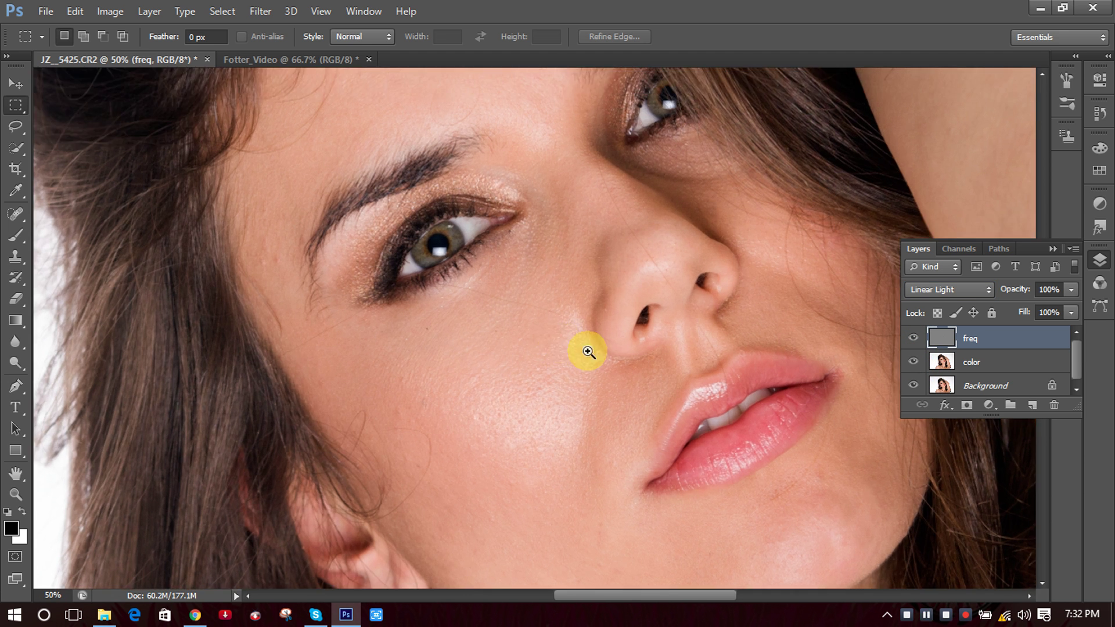
click(913, 387)
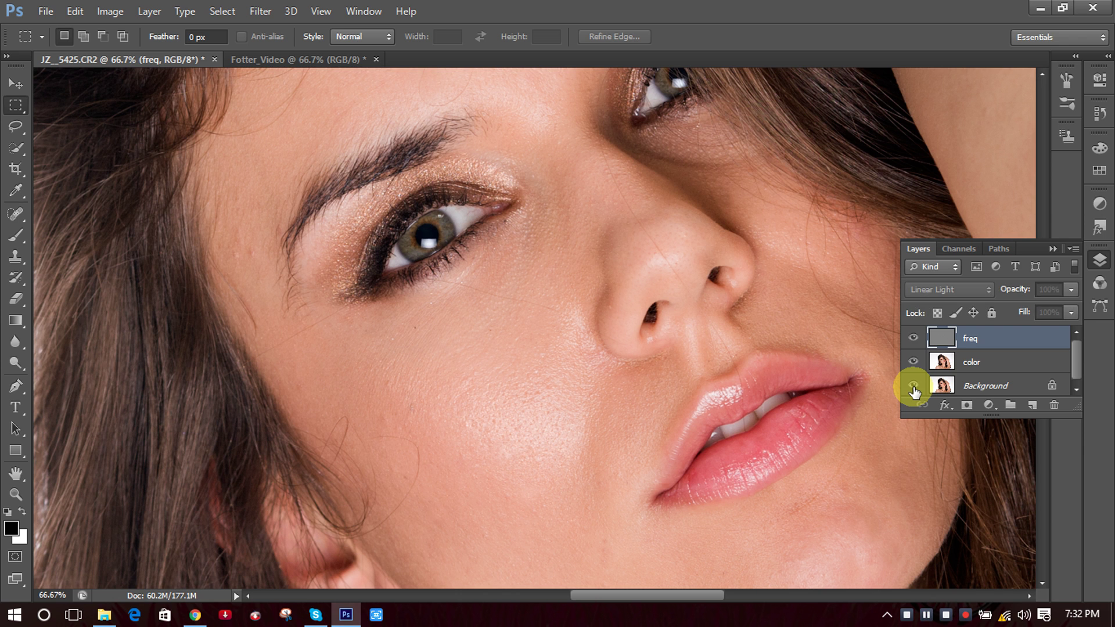
click(942, 362)
scroll(303, 375, up, 2)
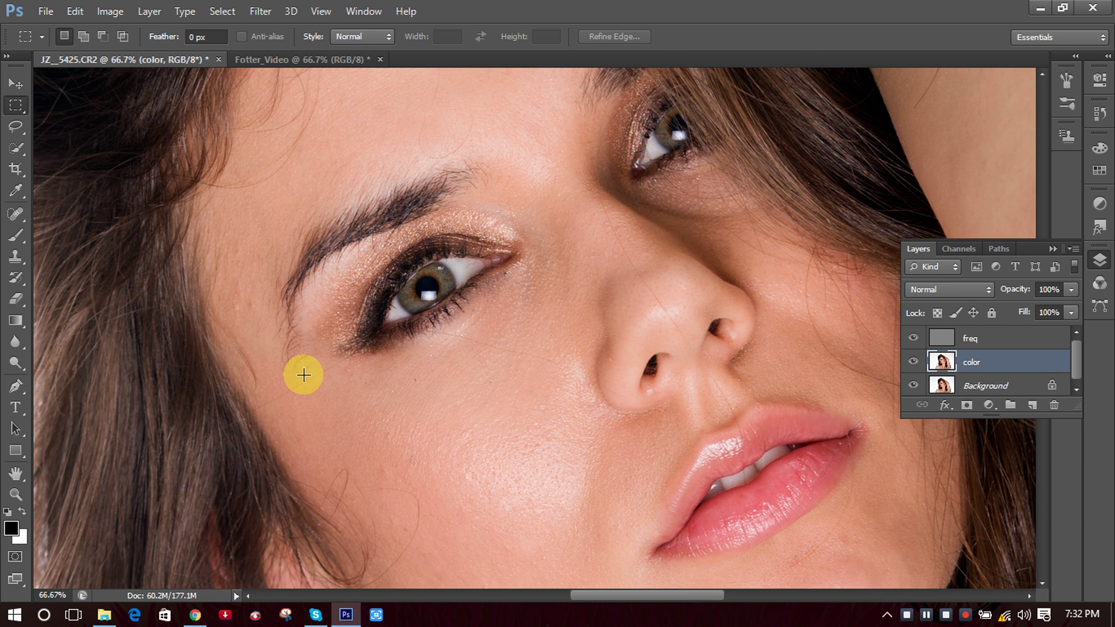
key(ctrl+minus)
key(ctrl+minus)
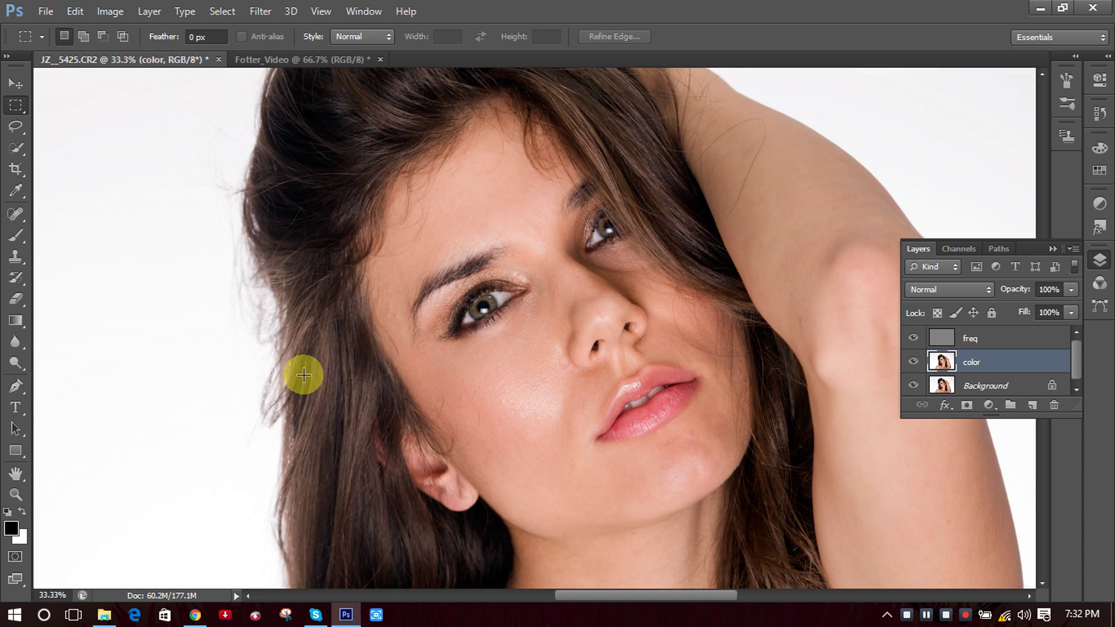
Activate the freq layer and outline the cheek below the eye with the Lasso tool.
key(alt+bracketright)
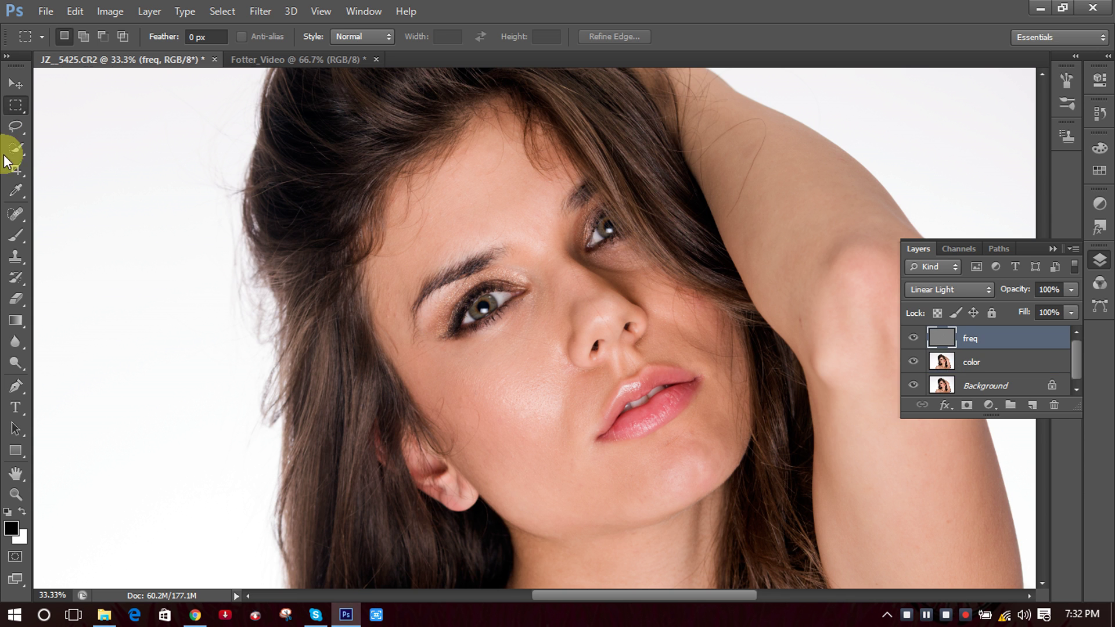
key(l)
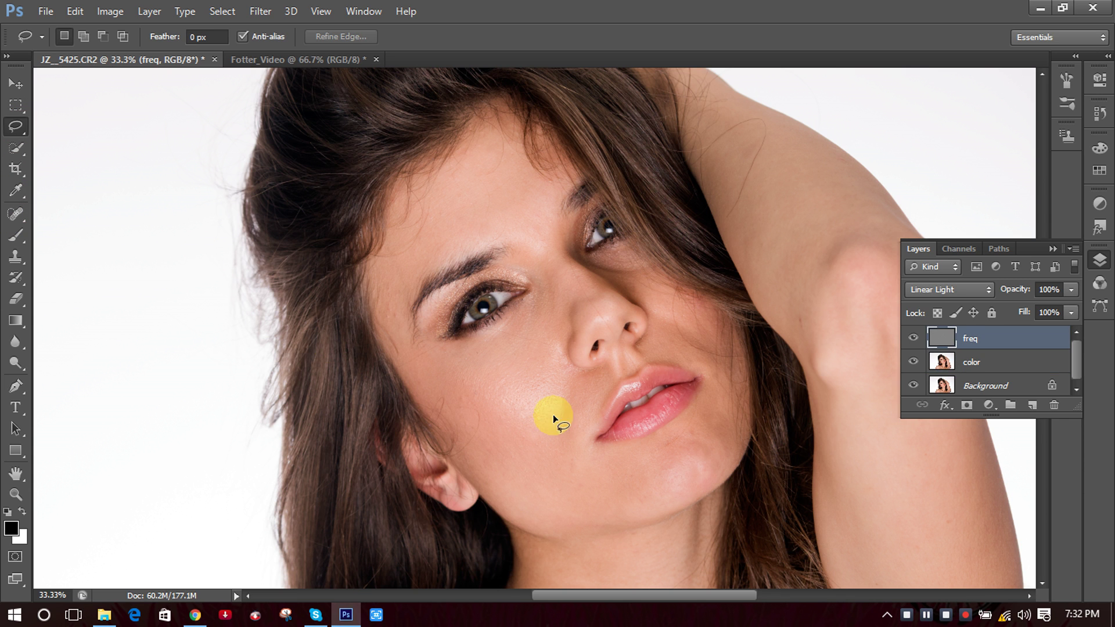
mouse_move(487, 347)
mouse_down()
mouse_move(440, 419)
mouse_move(519, 493)
mouse_move(559, 387)
mouse_move(525, 349)
mouse_up()
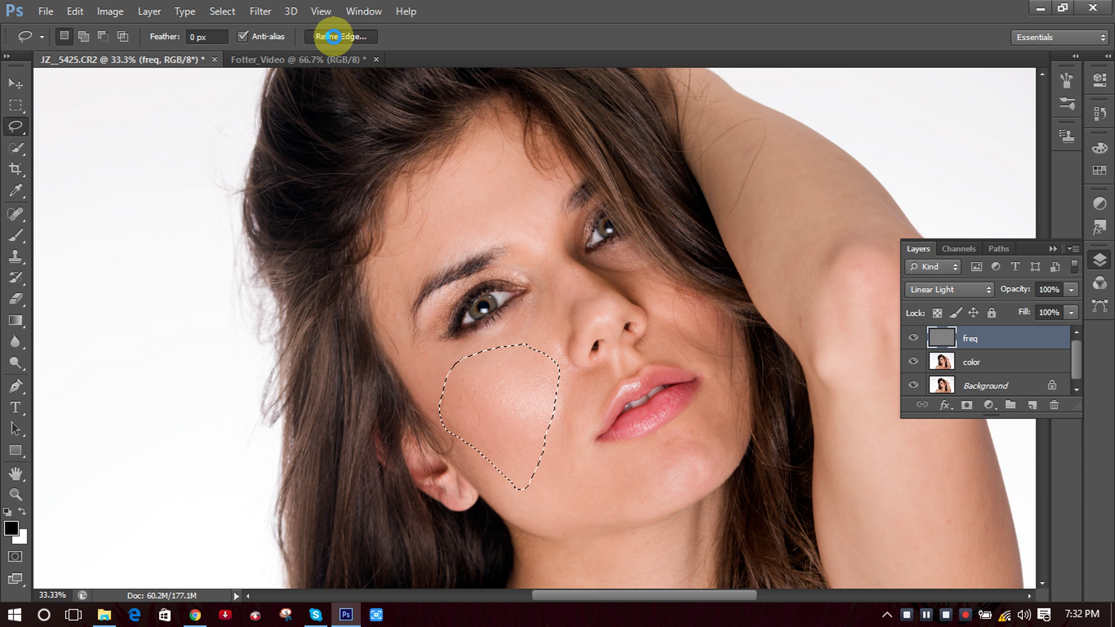
Try feathering the cheek selection in Refine Edge at 20 px and 25 px, and cancel the dialog.
click(332, 36)
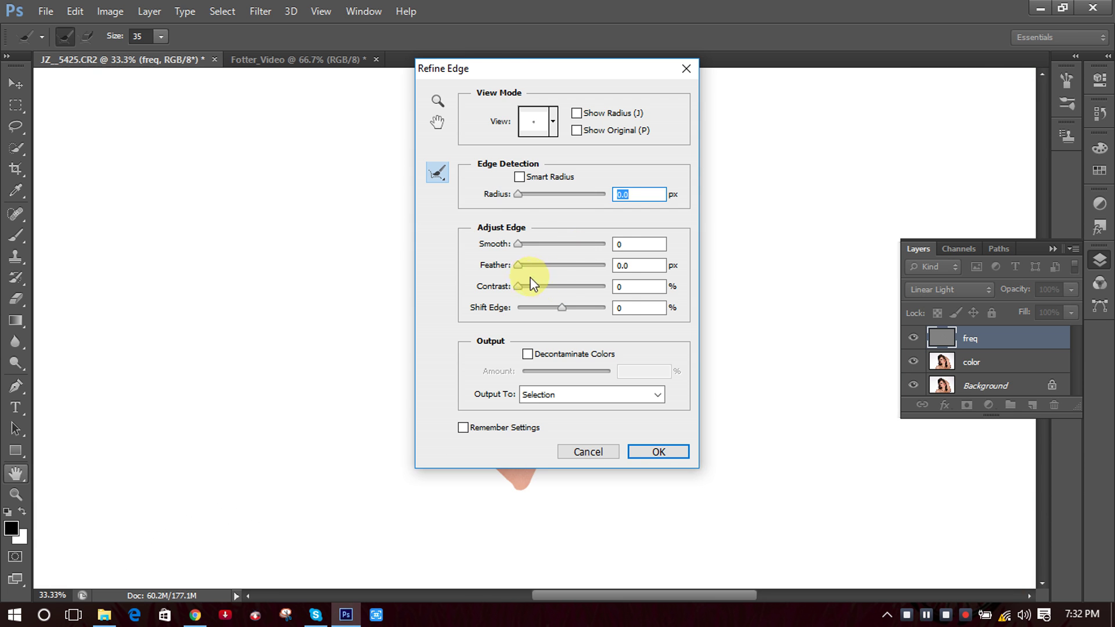
drag(528, 68, 779, 69)
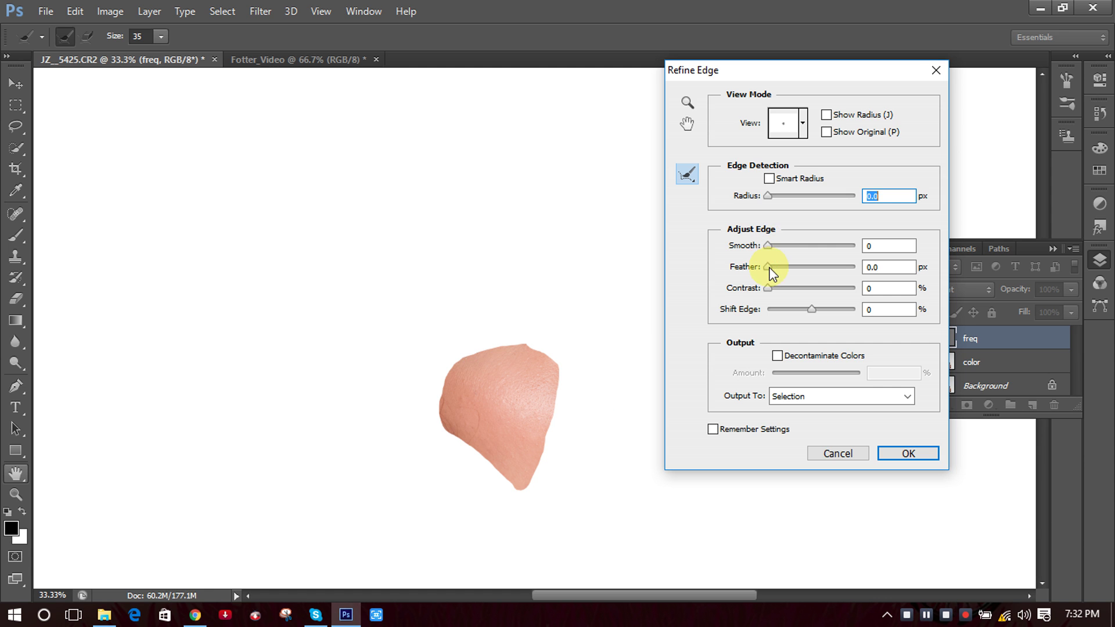
click(797, 269)
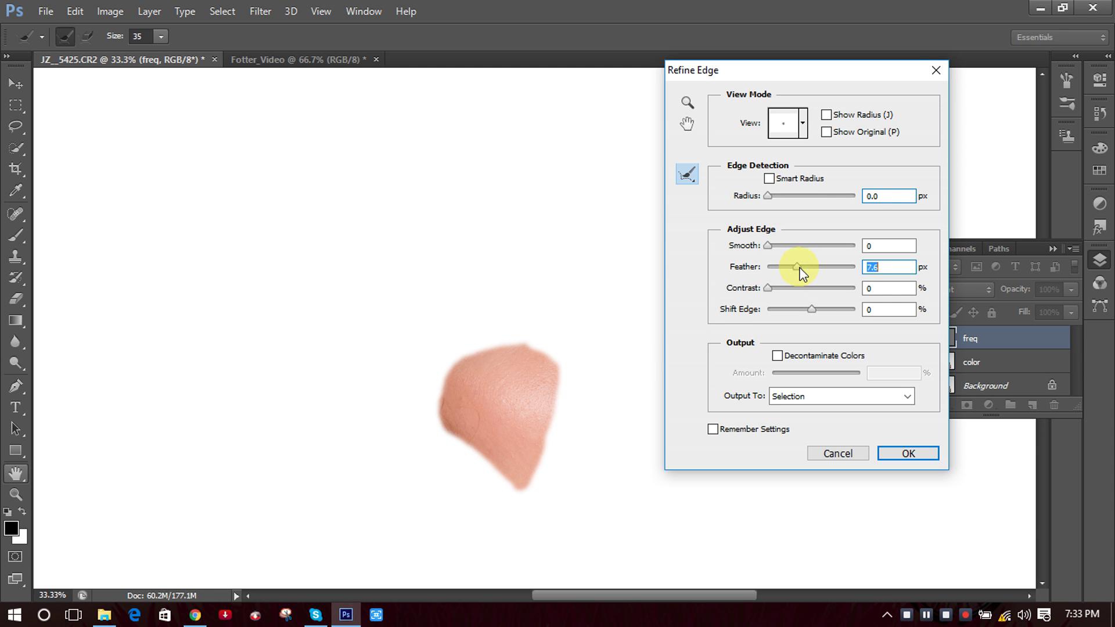
mouse_move(801, 273)
mouse_down()
mouse_move(818, 274)
mouse_move(797, 279)
mouse_up()
drag(797, 267, 805, 267)
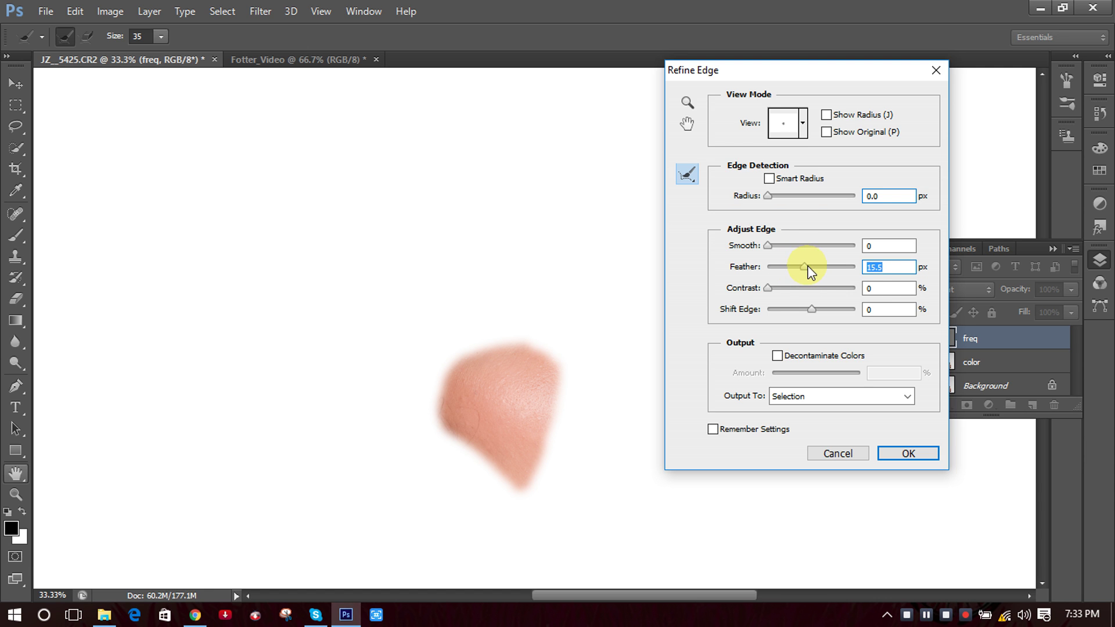
drag(806, 270, 812, 271)
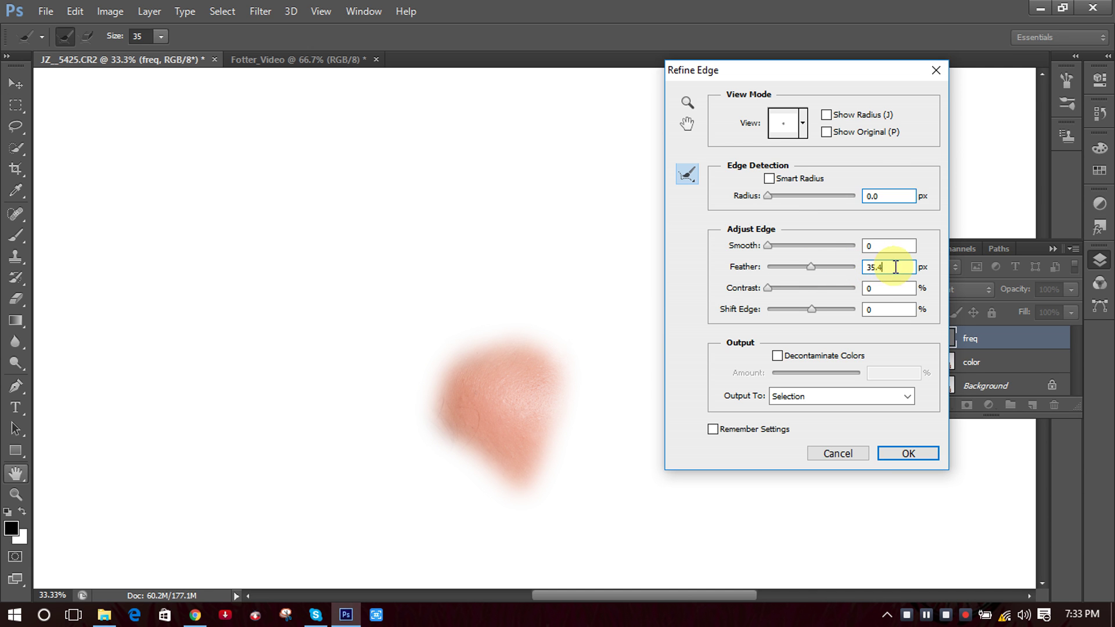
text(20)
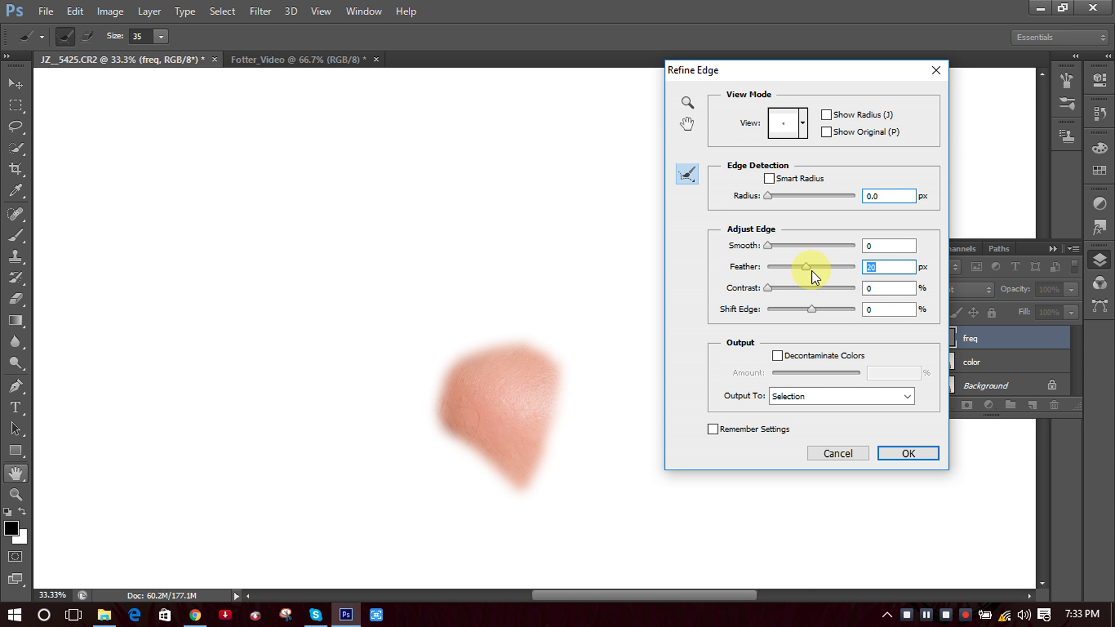
double_click(899, 264)
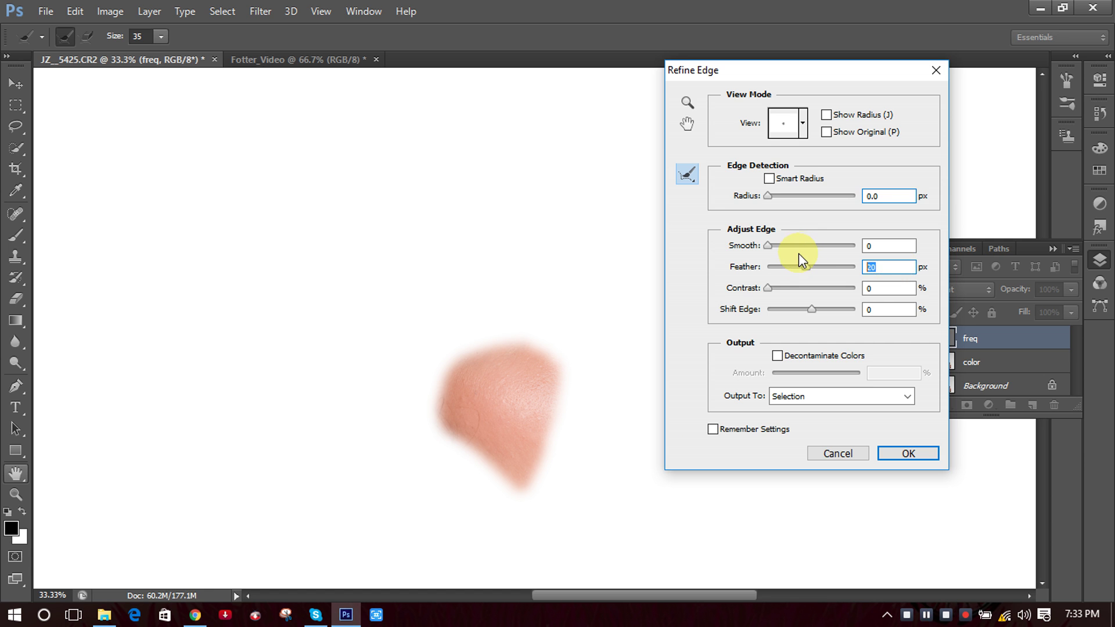
text(2)
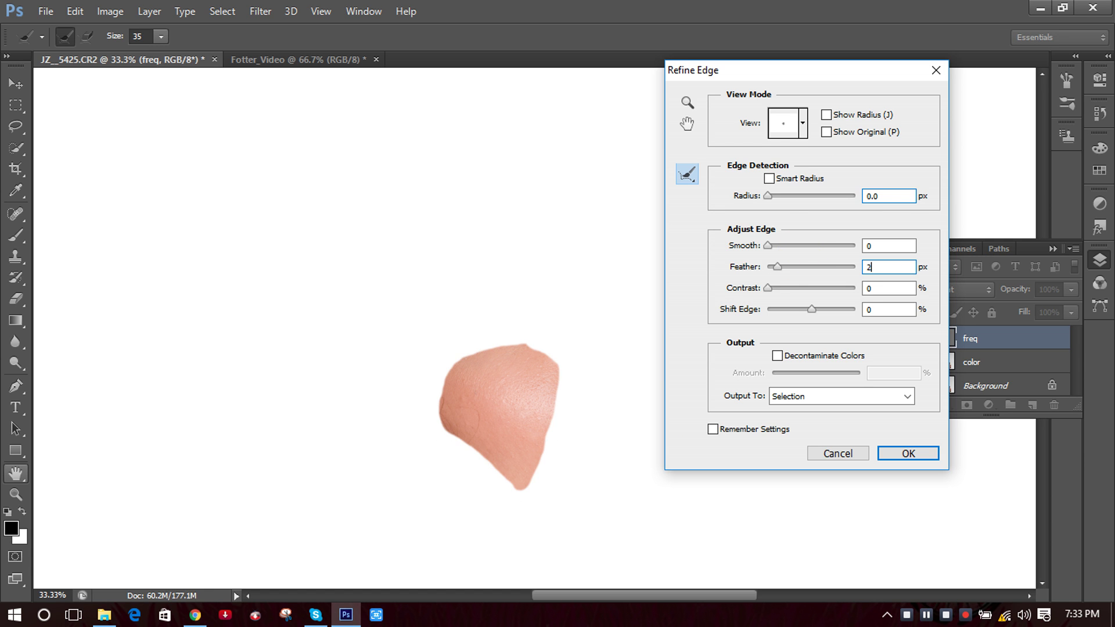
text(5)
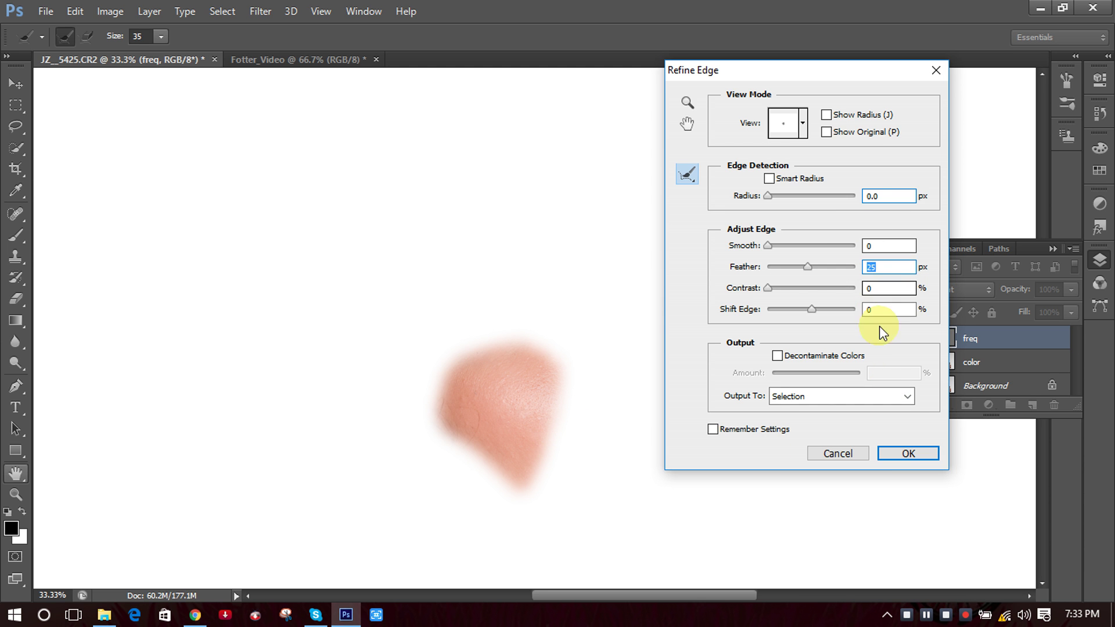
click(853, 453)
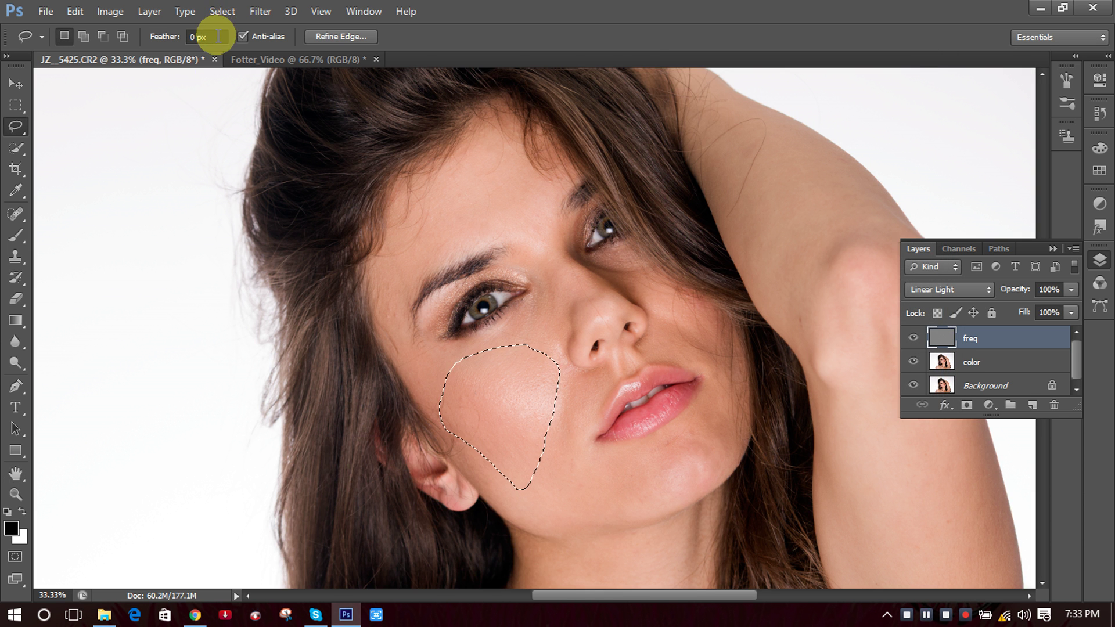
Set the Lasso tool's feather to 25 px and clear the current cheek selection.
click(218, 36)
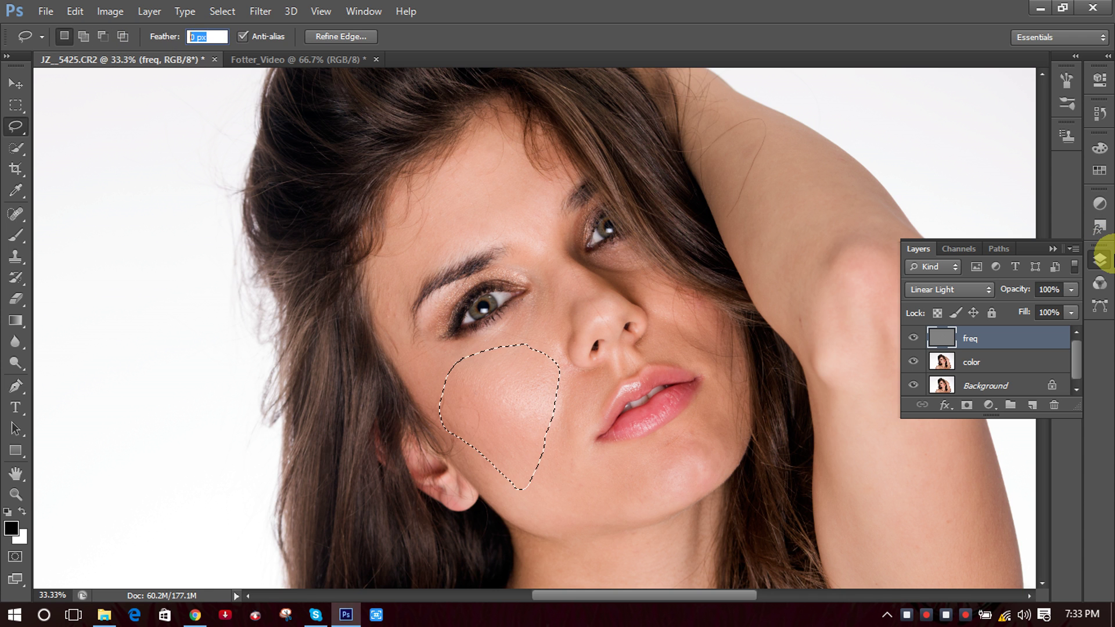
text(2)
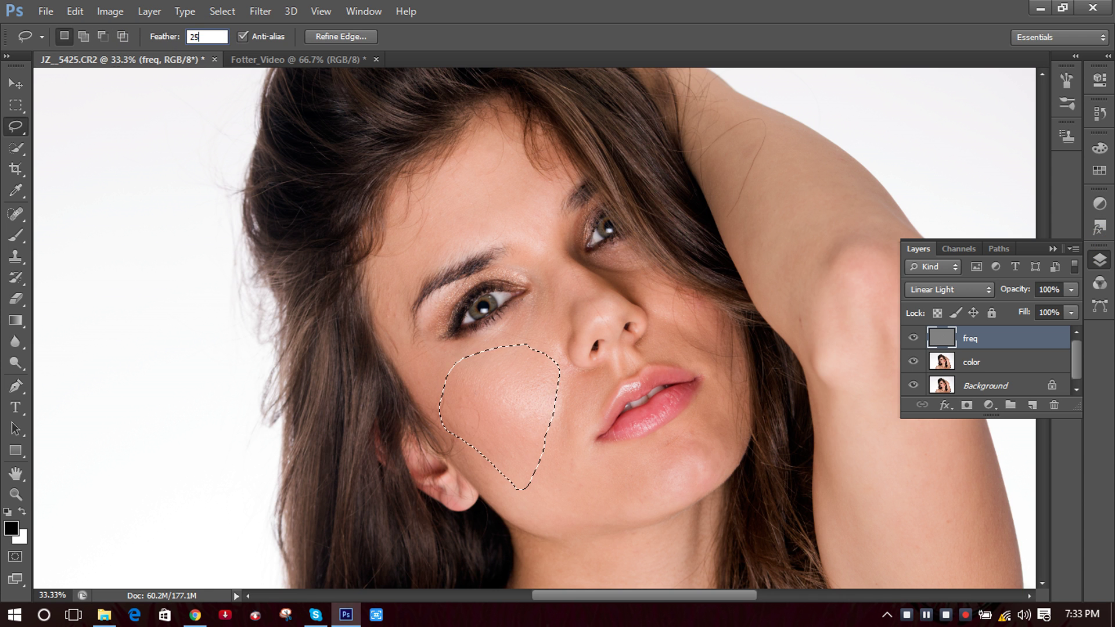
text(5)
key(Return)
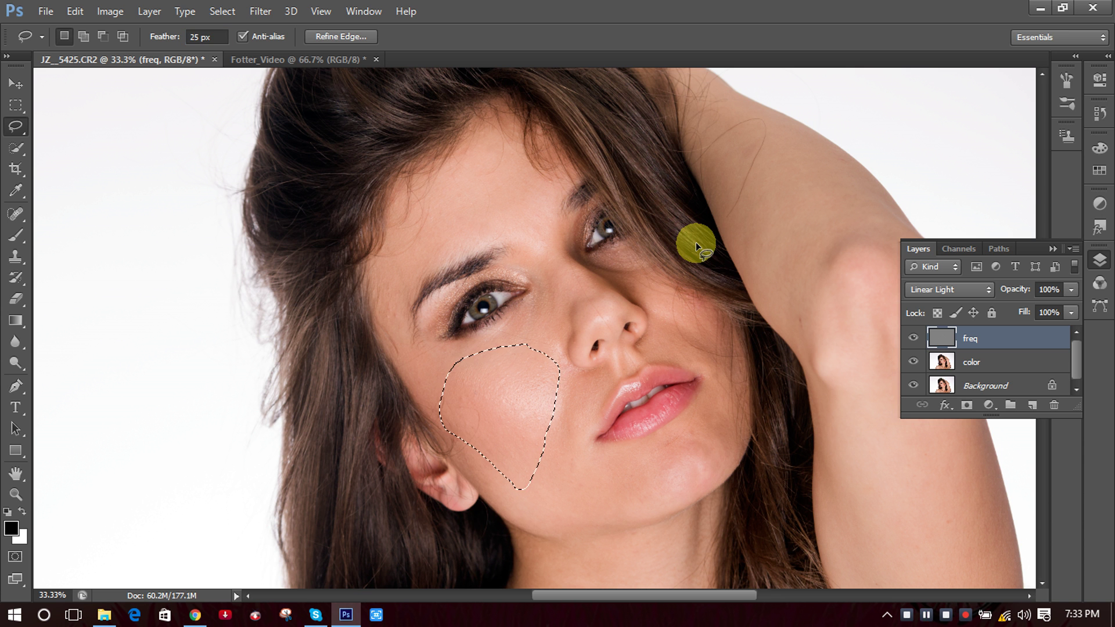
click(472, 342)
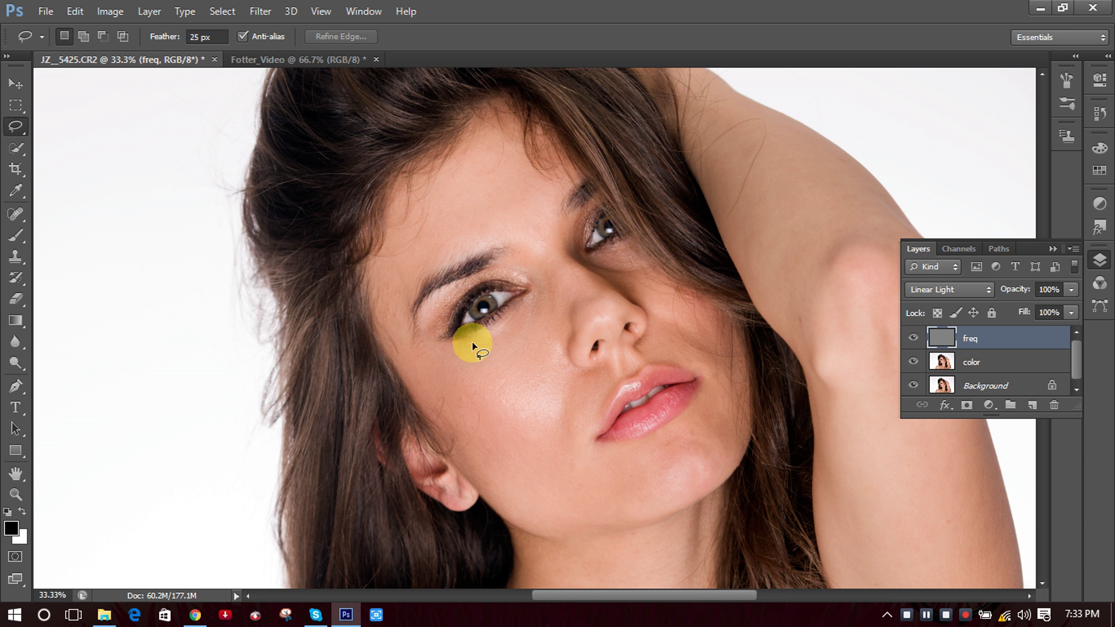
Outline the shiny, textured part of the cheek beside the nose with the 25 px feathered Lasso tool.
scroll(594, 421, down, 2)
ctrl+click(531, 378)
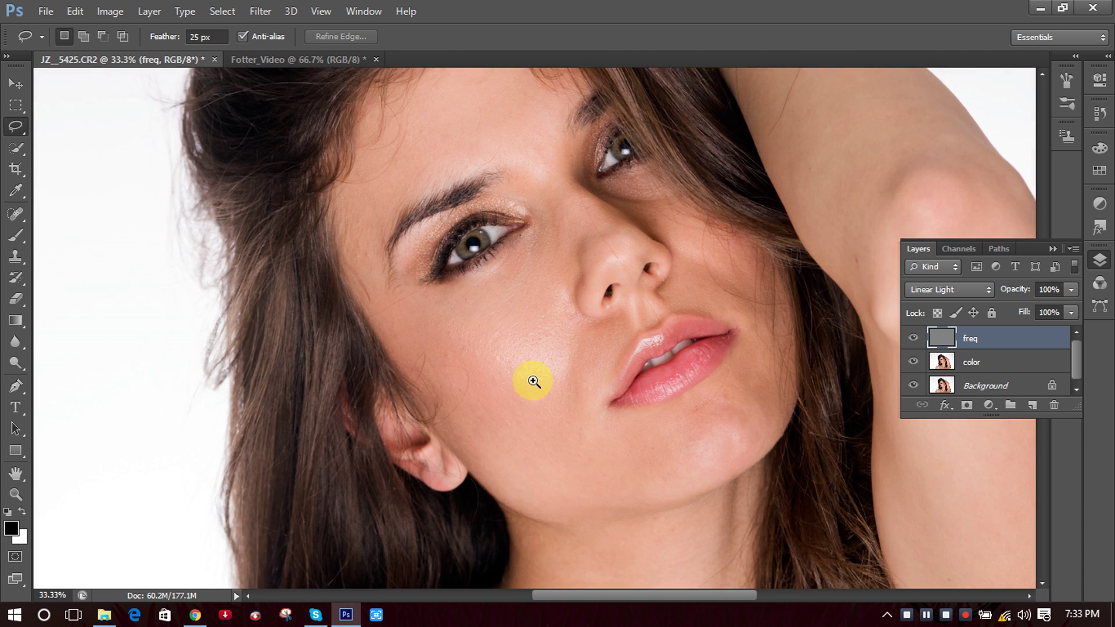
ctrl+click(555, 327)
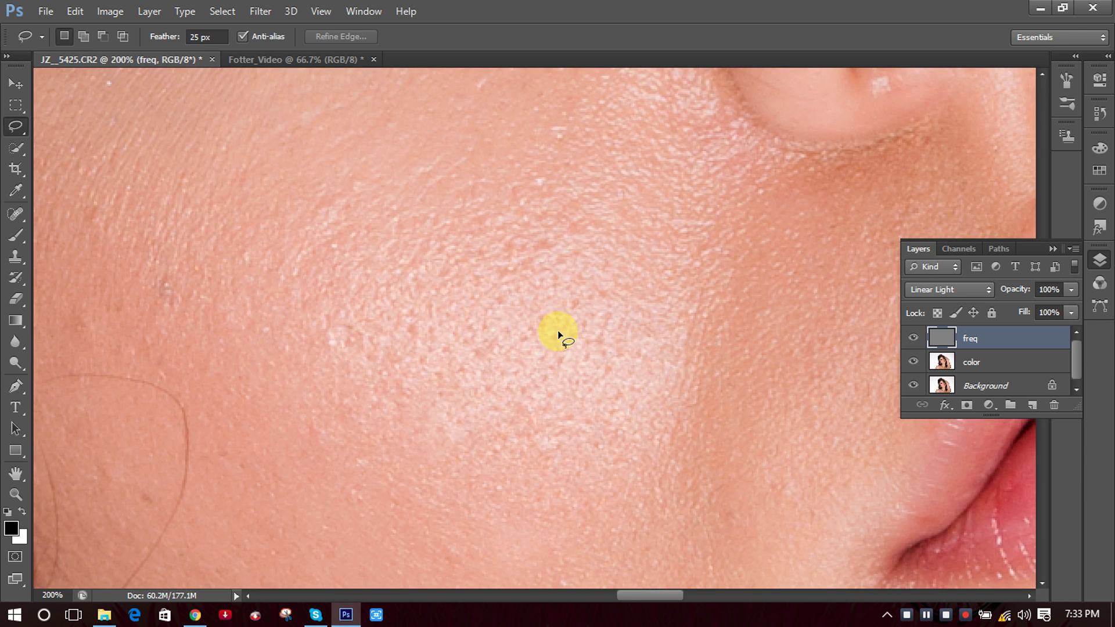
key(ctrl+minus)
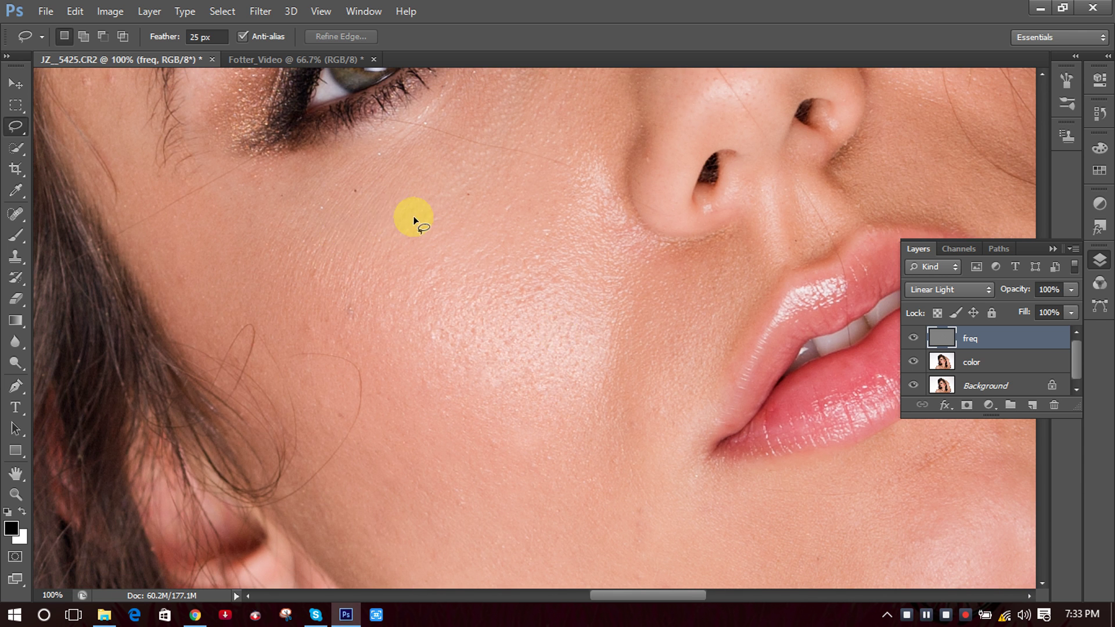
mouse_move(482, 220)
mouse_down()
mouse_move(417, 241)
mouse_move(392, 286)
mouse_move(525, 450)
mouse_move(554, 466)
mouse_move(605, 413)
mouse_move(603, 302)
mouse_up()
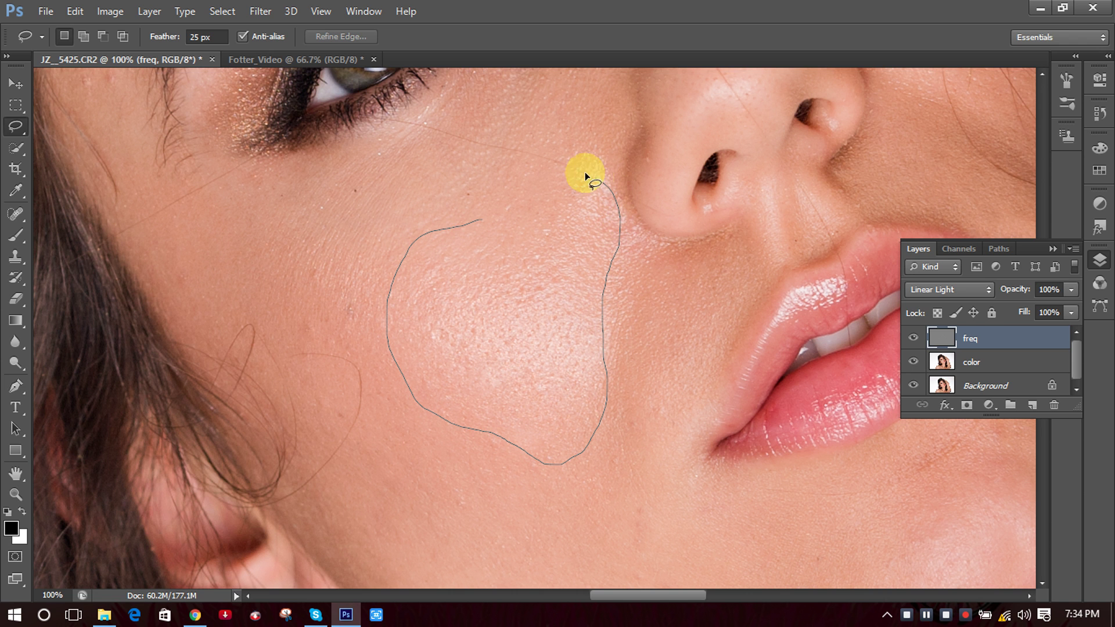
drag(459, 232, 460, 234)
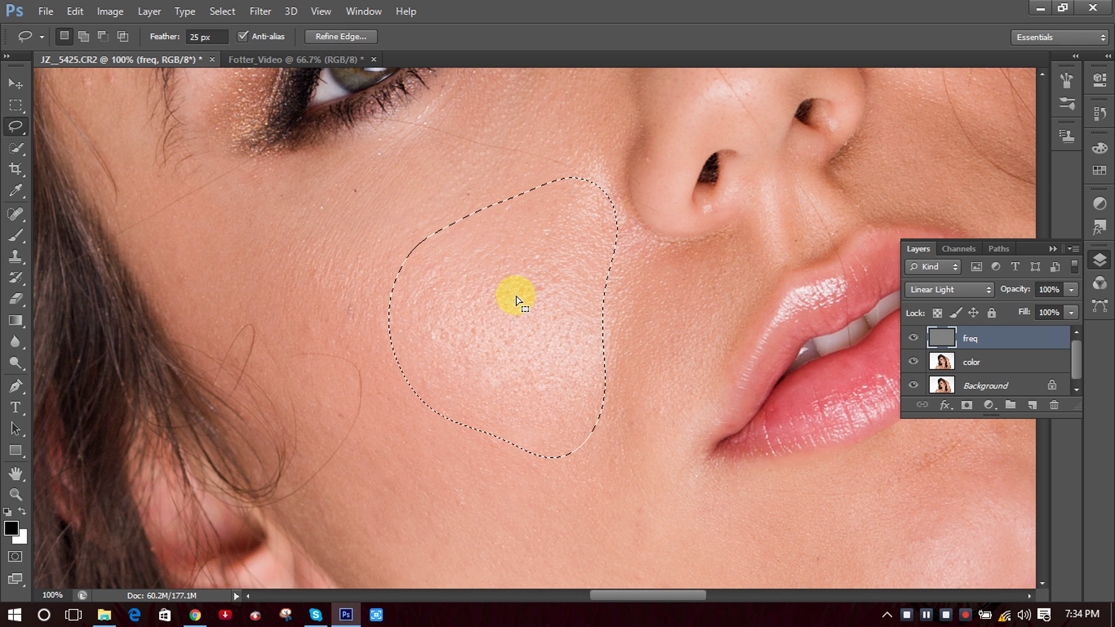
Apply a Gaussian Blur with a 9.6-pixel radius to the selected cheek area on the color layer.
click(973, 363)
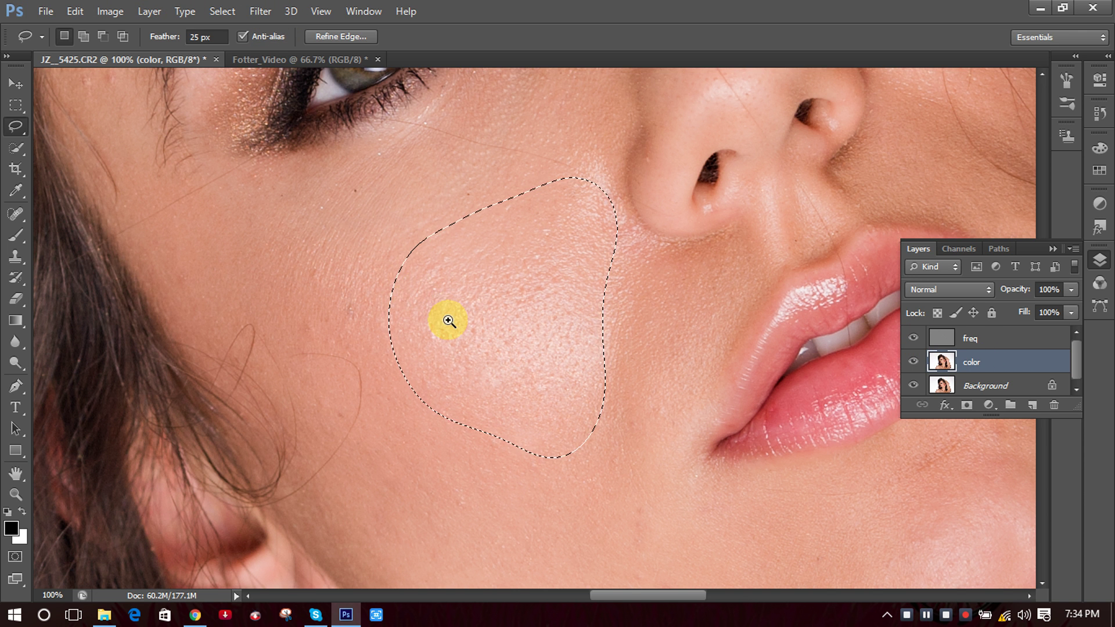
scroll(448, 319, up, 1)
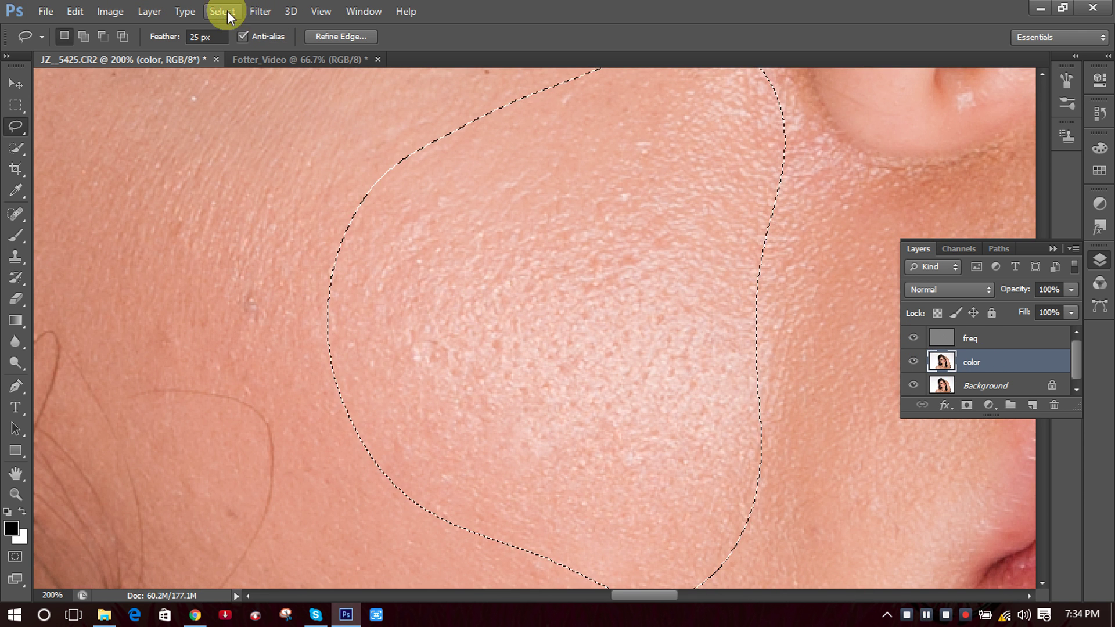
click(259, 11)
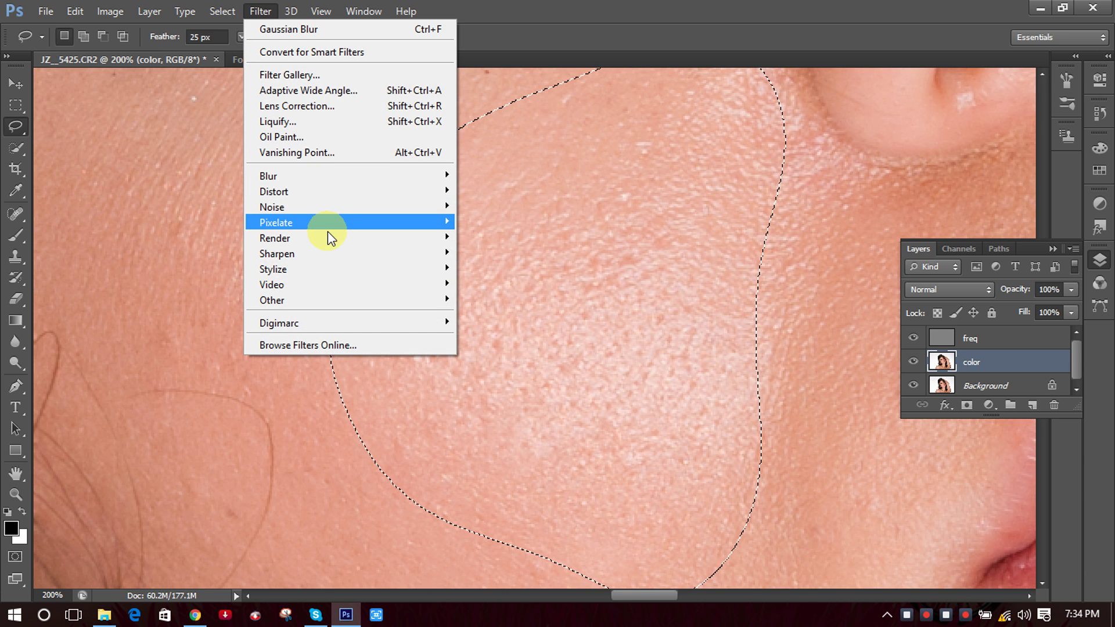
mouse_move(346, 169)
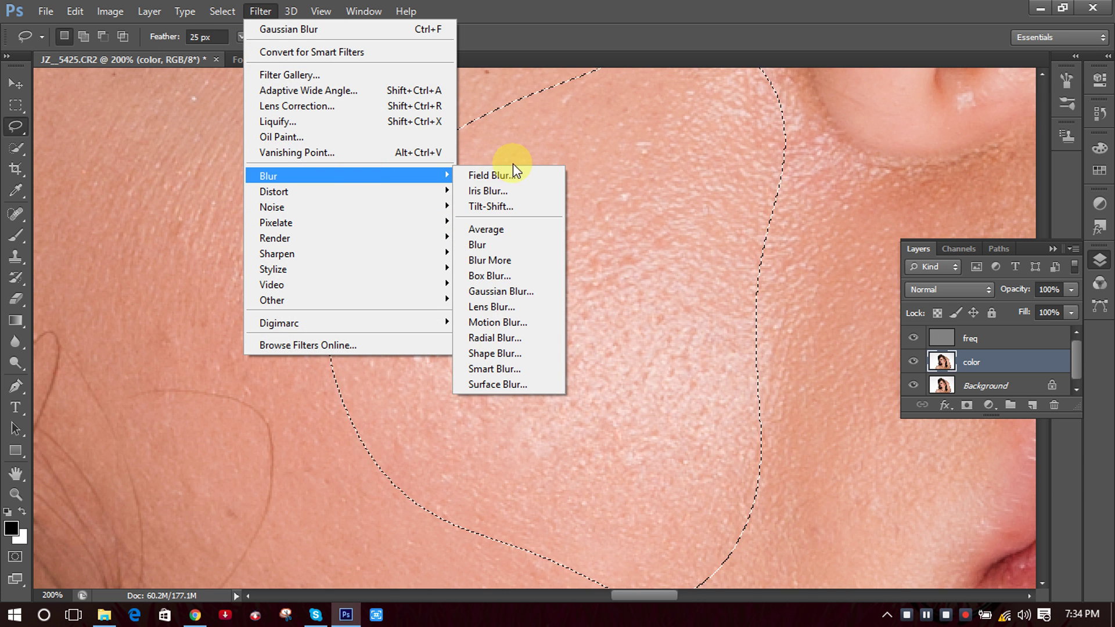
click(521, 300)
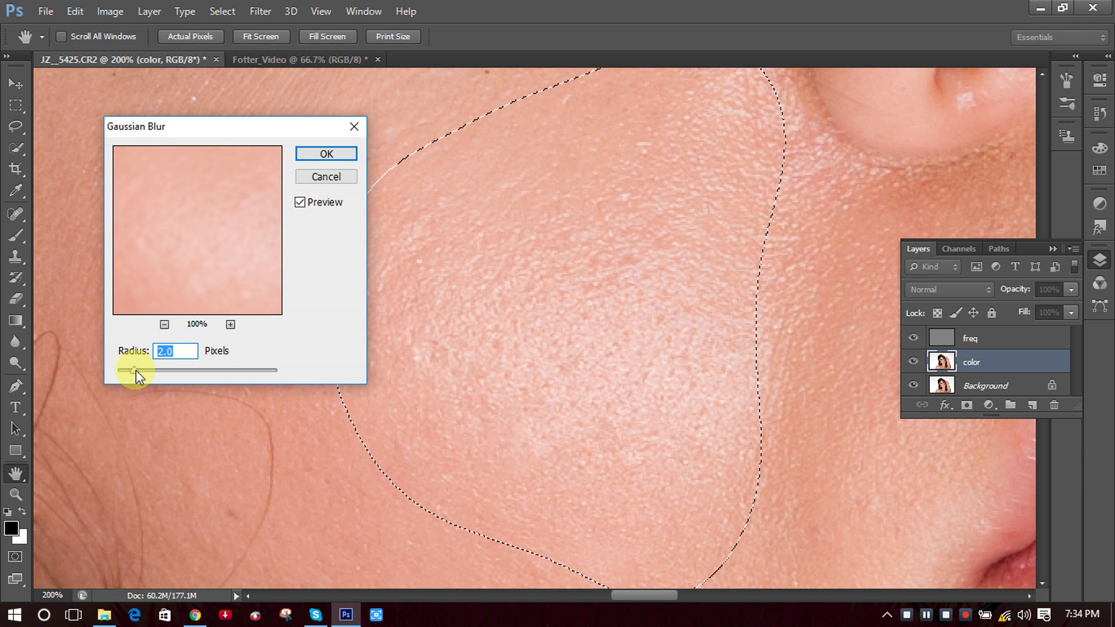
drag(134, 371, 171, 371)
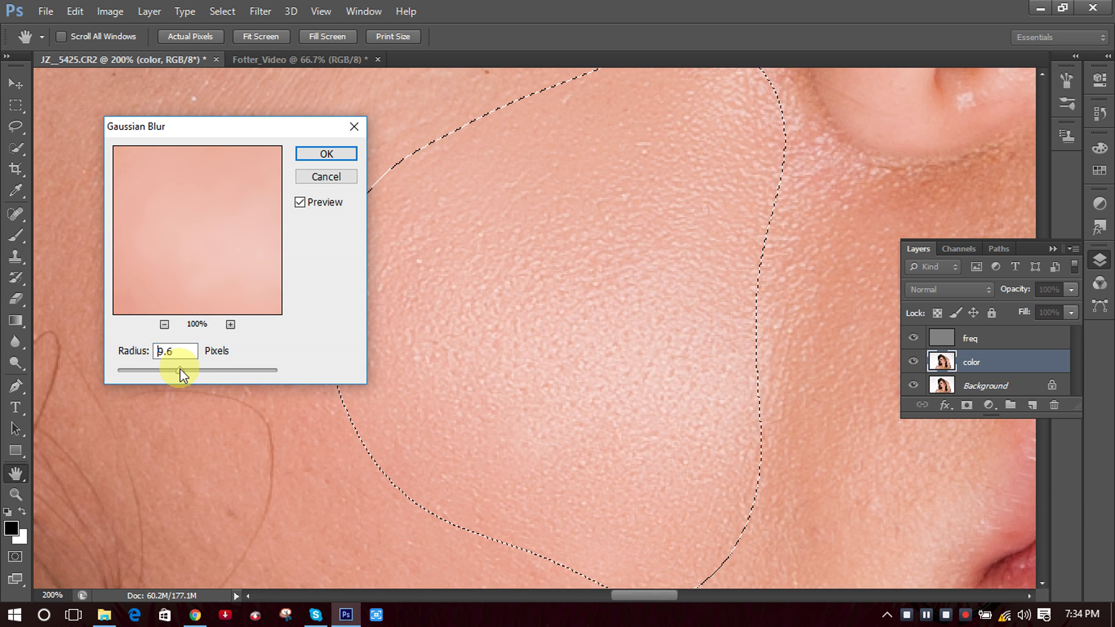
drag(180, 368, 180, 368)
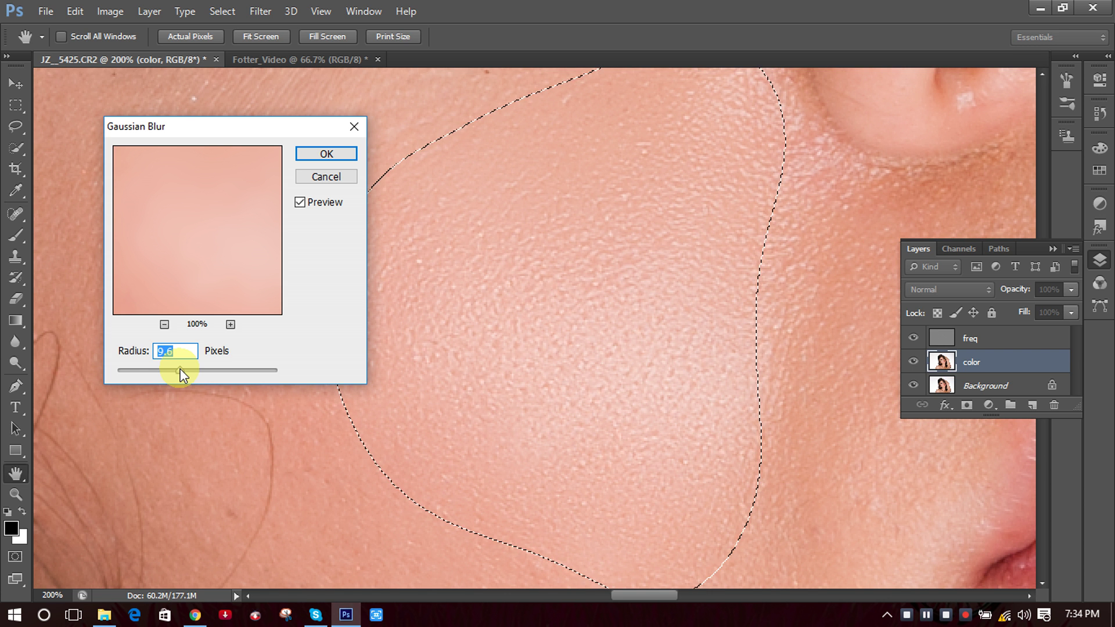
click(329, 153)
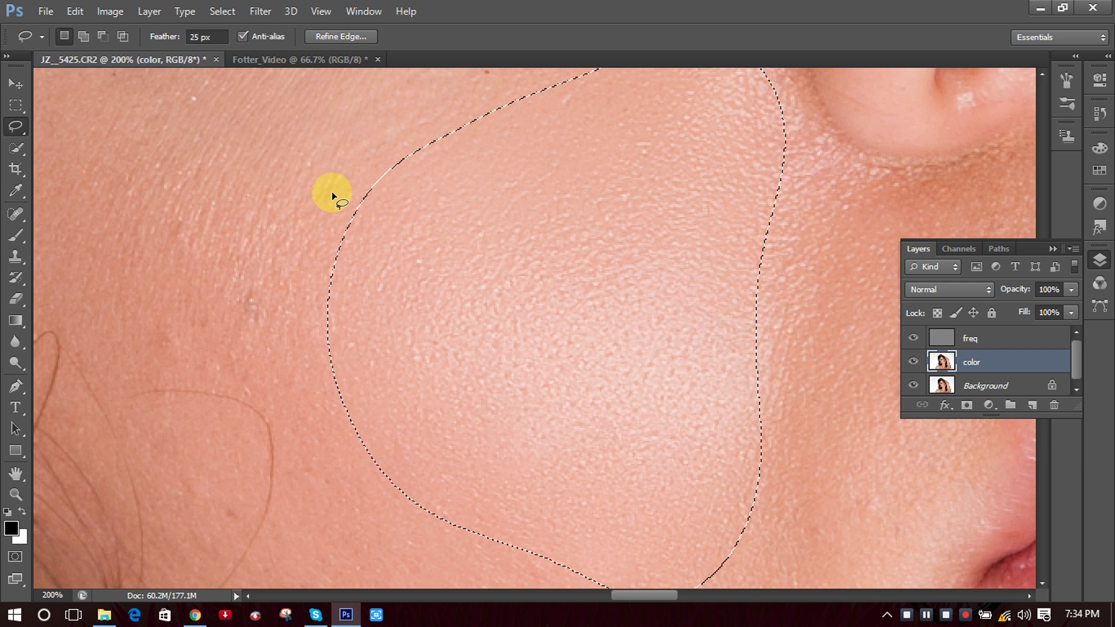
Clear the cheek selection and review the blurred skin close up and from farther out.
click(332, 190)
scroll(587, 398, down, 1)
scroll(586, 400, up, 1)
scroll(586, 402, up, 1)
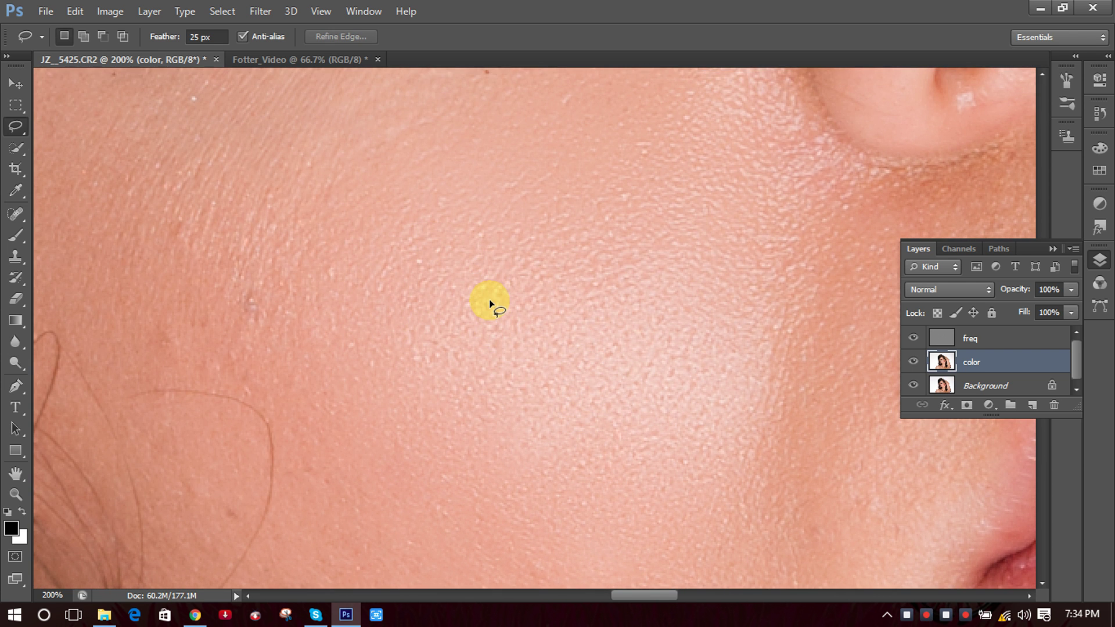
key(ctrl+minus)
key(ctrl+minus)
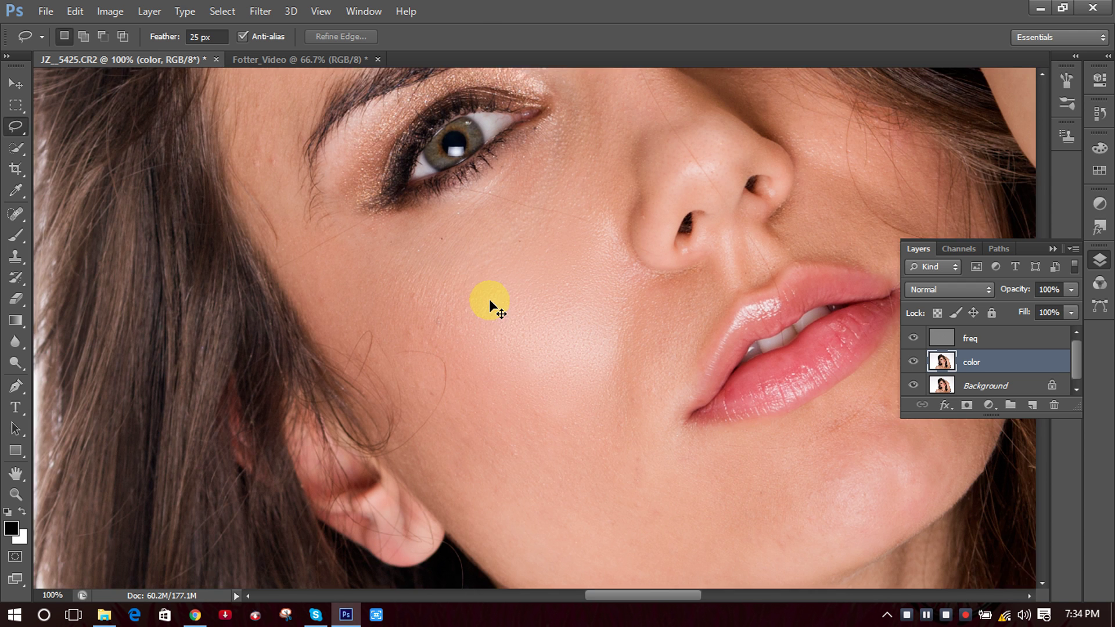
scroll(558, 345, down, 1)
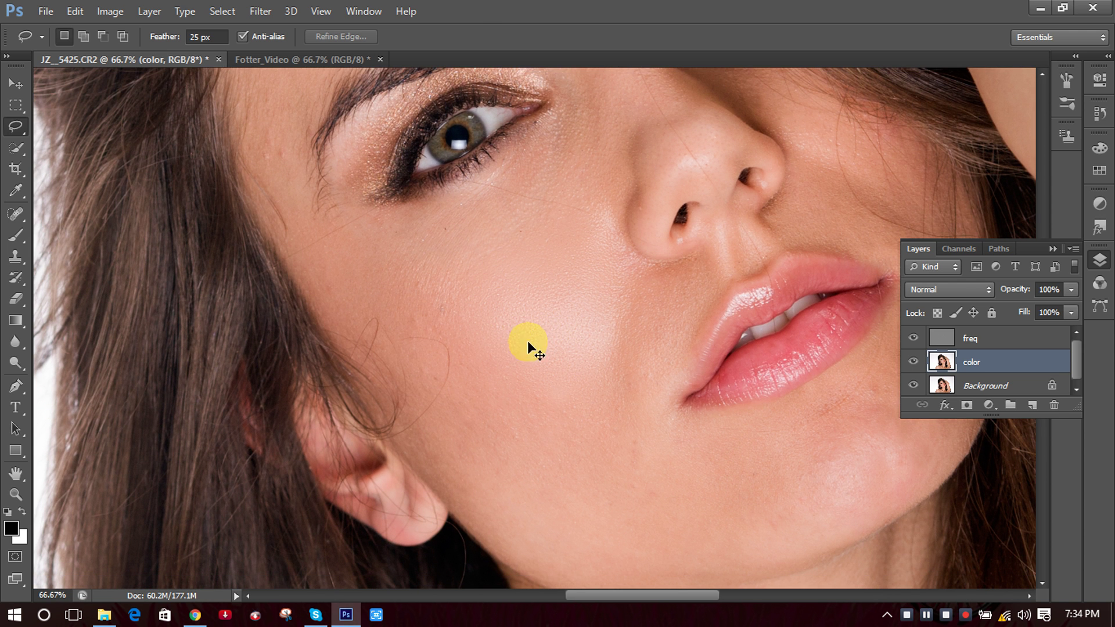
Activate the freq layer and outline the outer cheek with the Lasso tool, from below the eye past the stray hairs to the jaw.
ctrl+click(501, 340)
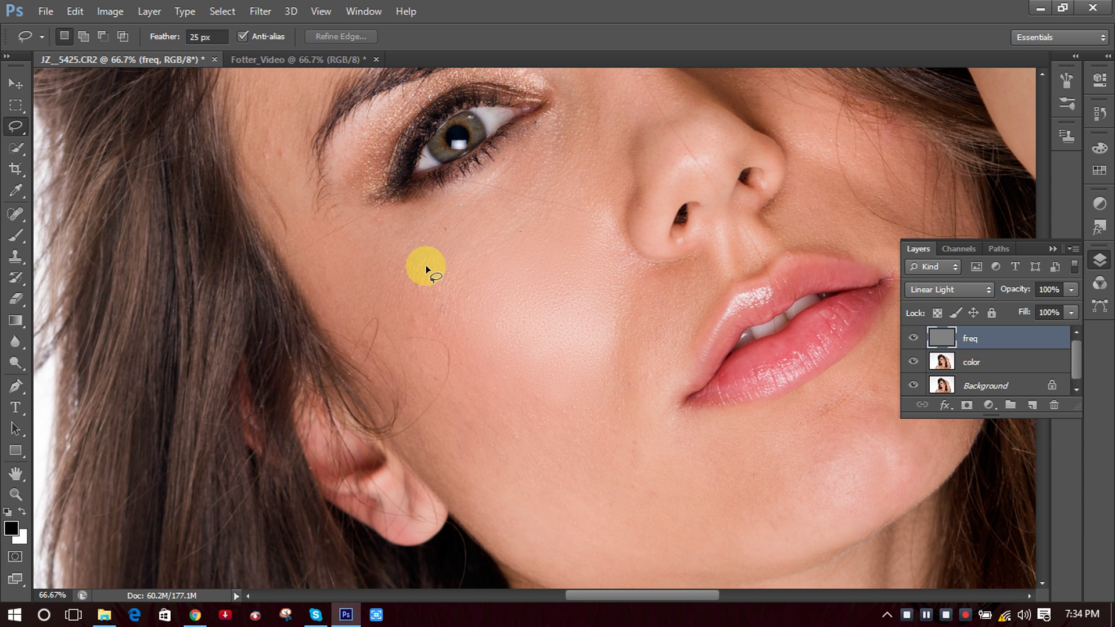
scroll(401, 250, up, 1)
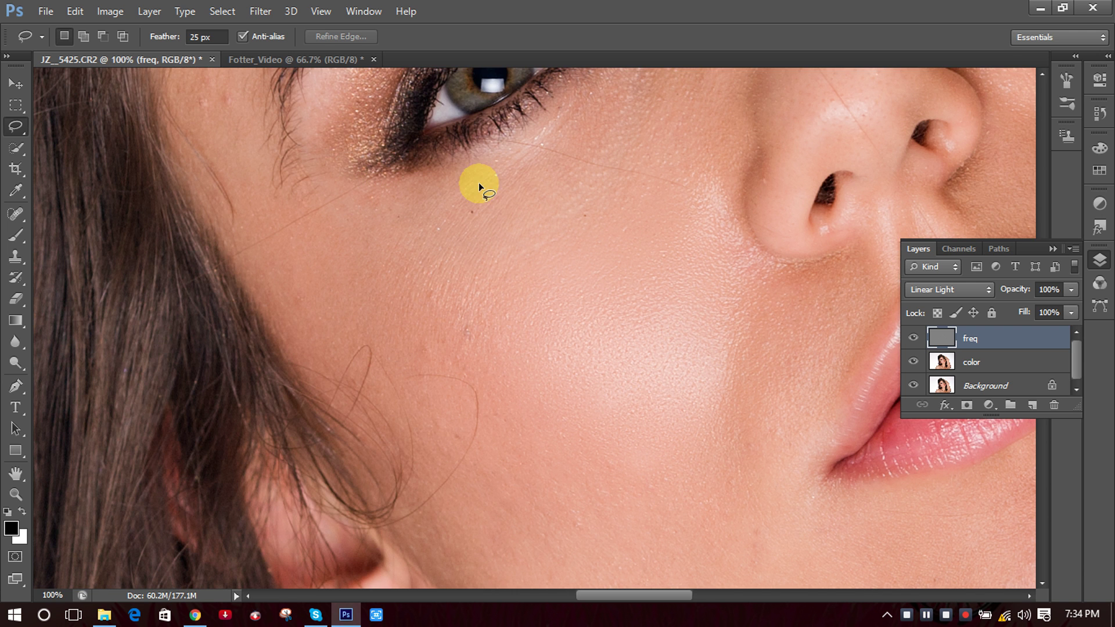
mouse_move(401, 185)
mouse_down()
mouse_move(359, 190)
mouse_move(262, 252)
mouse_up()
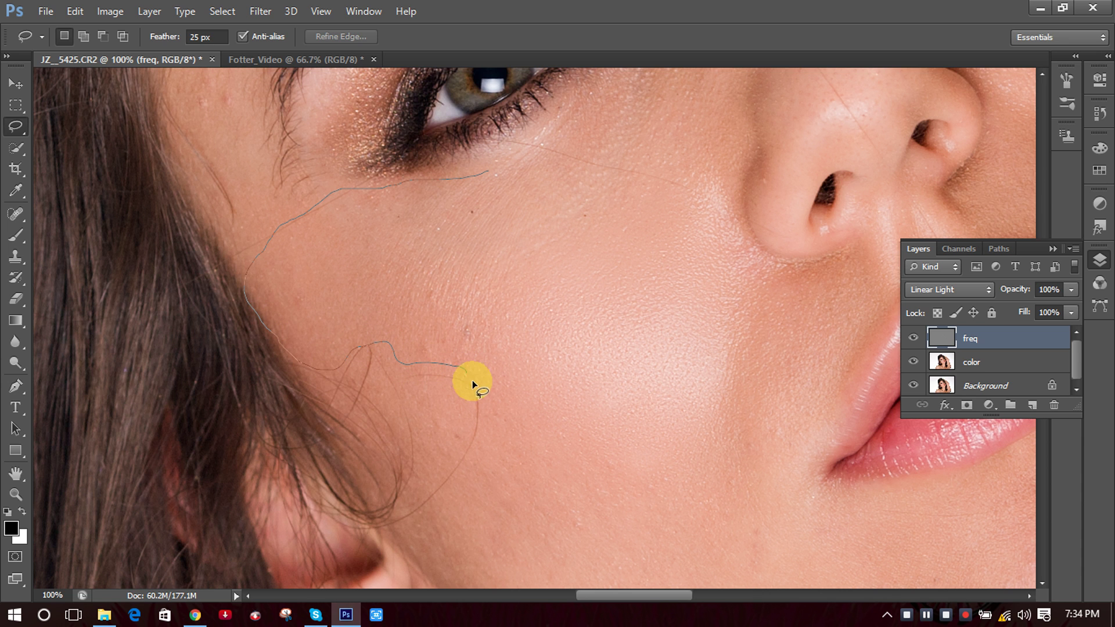
drag(481, 446, 446, 510)
mouse_move(484, 561)
mouse_down()
mouse_move(696, 602)
mouse_move(717, 493)
mouse_move(555, 369)
mouse_move(535, 312)
mouse_move(555, 182)
mouse_move(489, 171)
mouse_up()
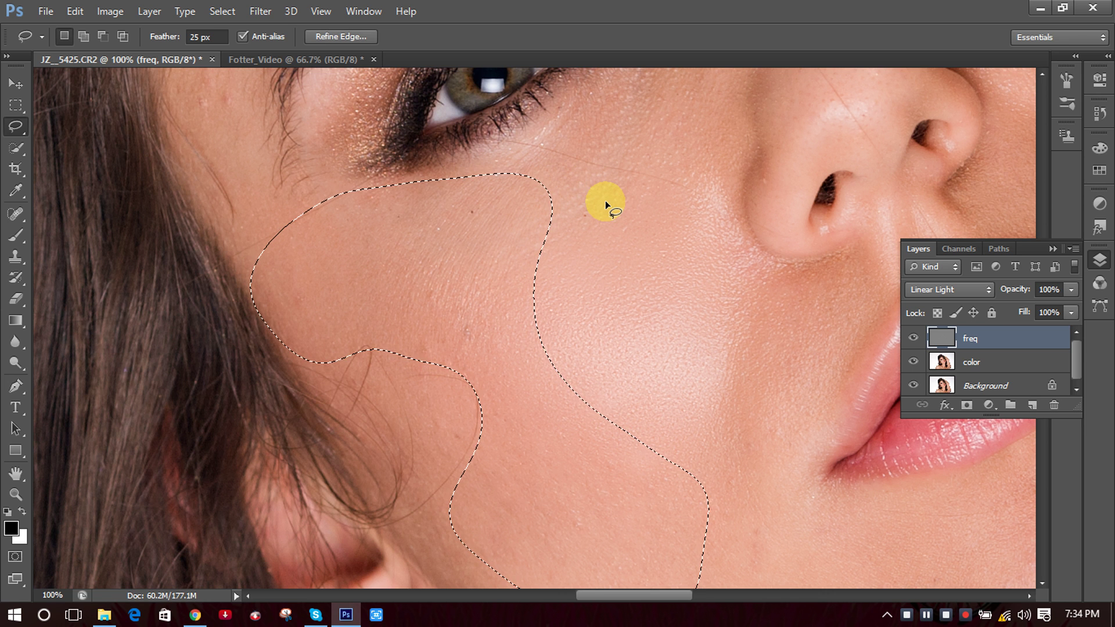
Try reapplying the last Gaussian Blur to the outer cheek selection on the freq layer and examine the skin texture.
click(262, 12)
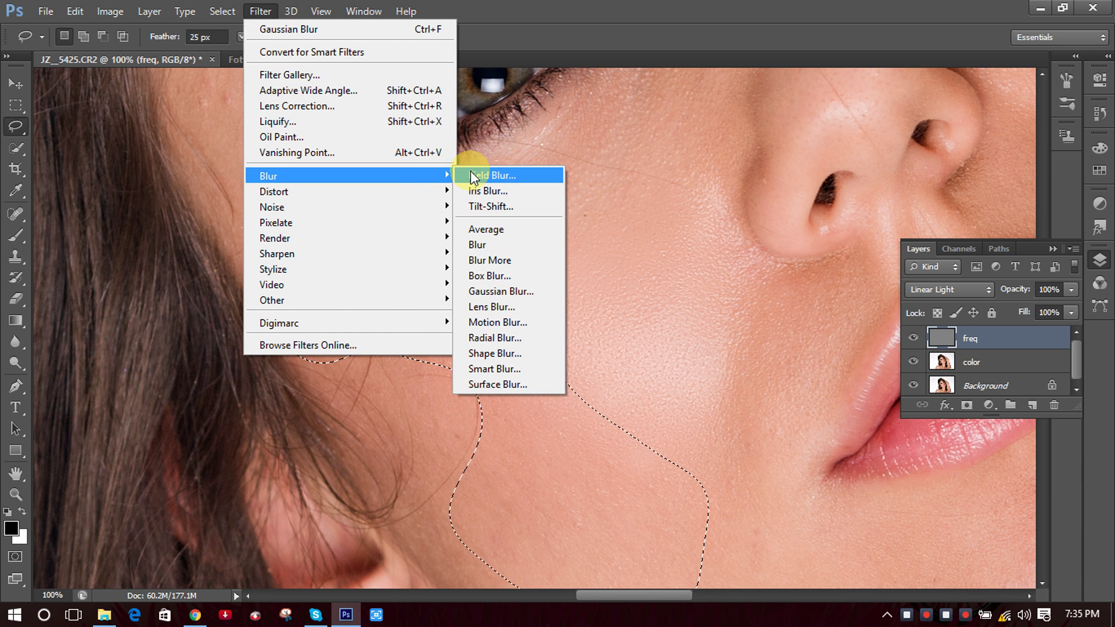
click(276, 29)
click(264, 11)
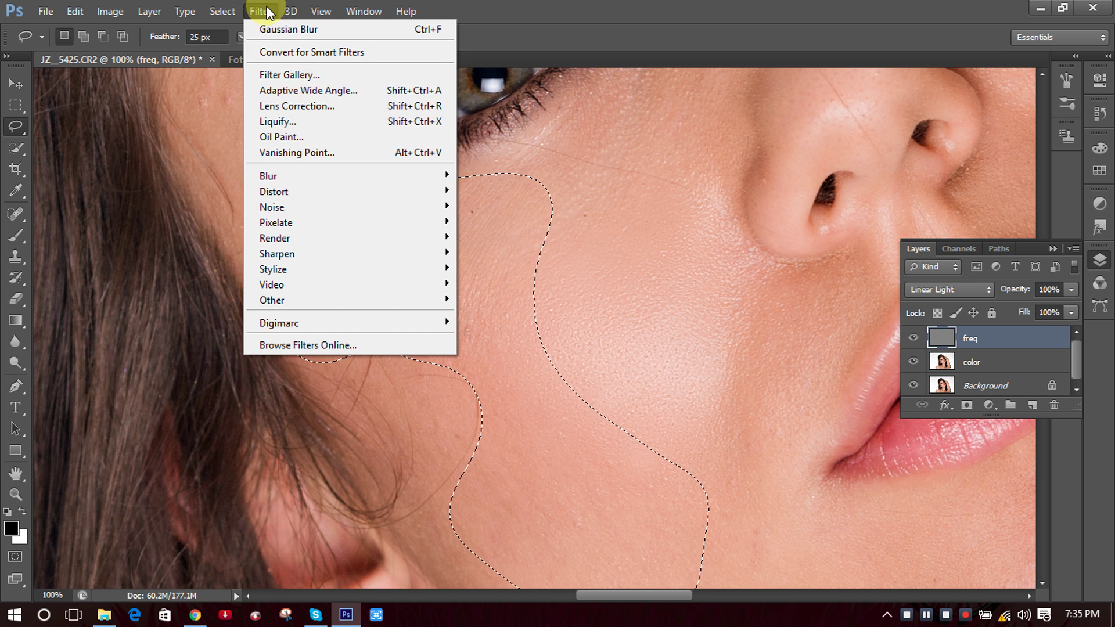
click(429, 29)
scroll(523, 342, down, 3)
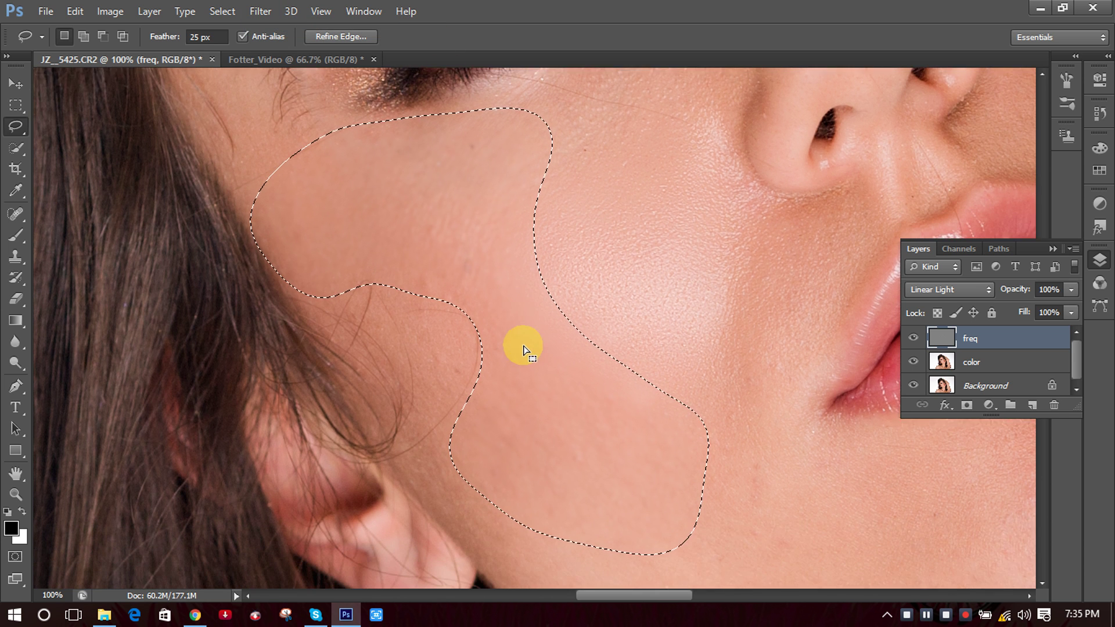
scroll(473, 225, up, 2)
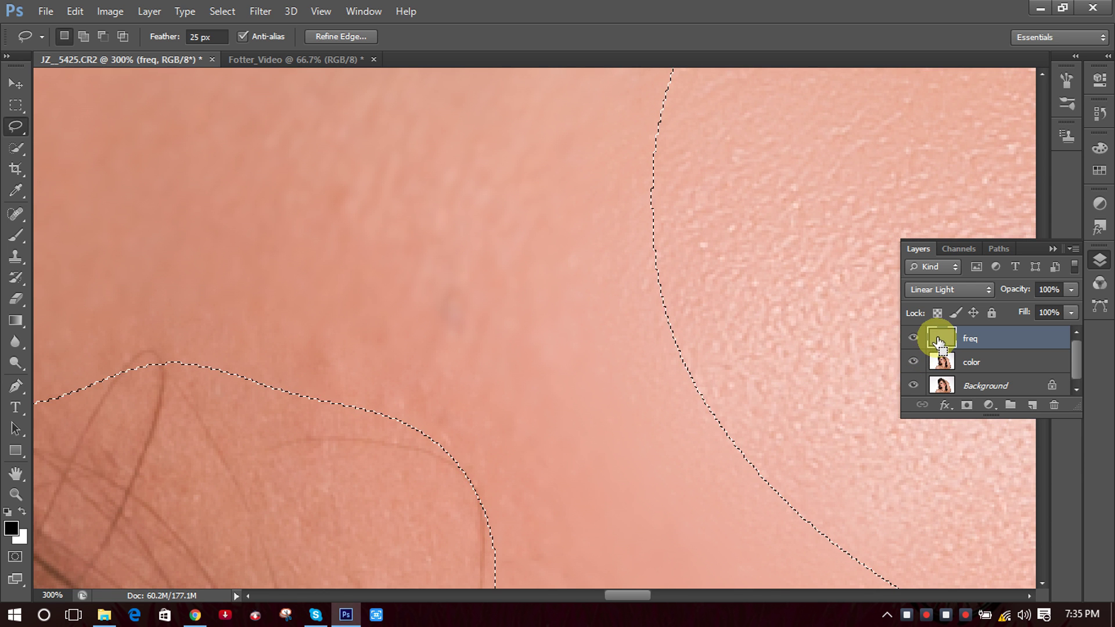
Reapply the last Gaussian Blur to the outer cheek selection on the color layer, and clear the selection.
click(942, 362)
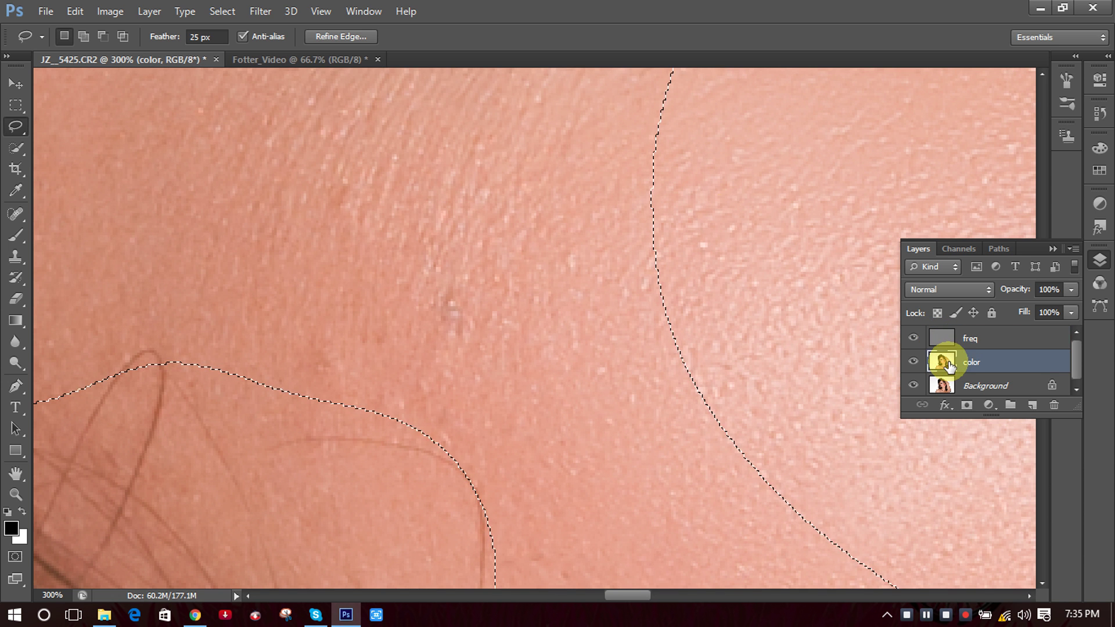
click(260, 11)
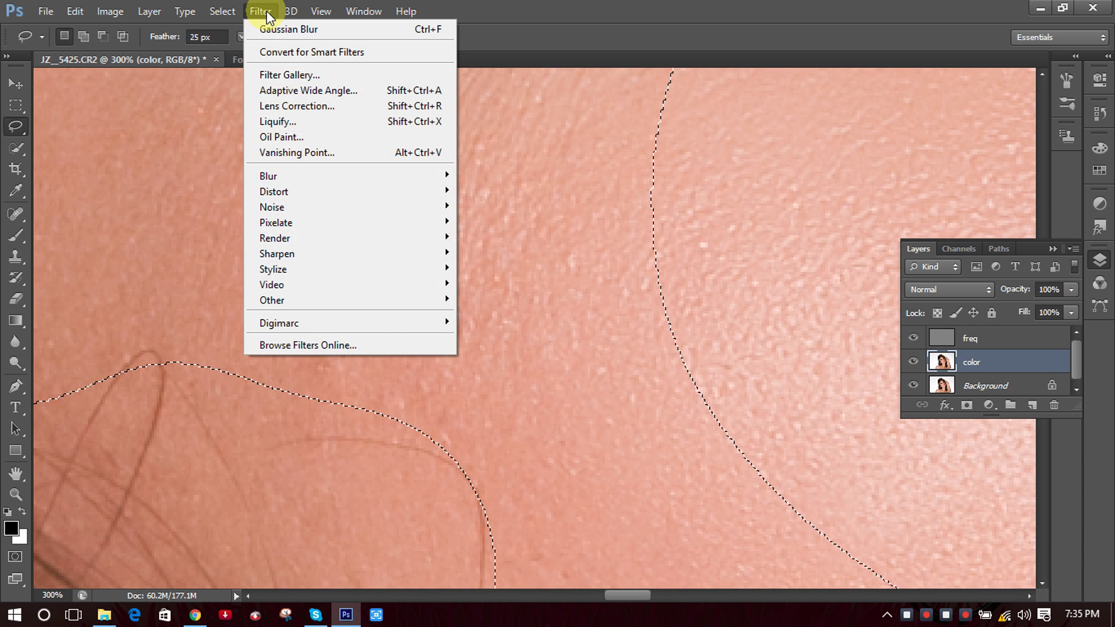
click(293, 29)
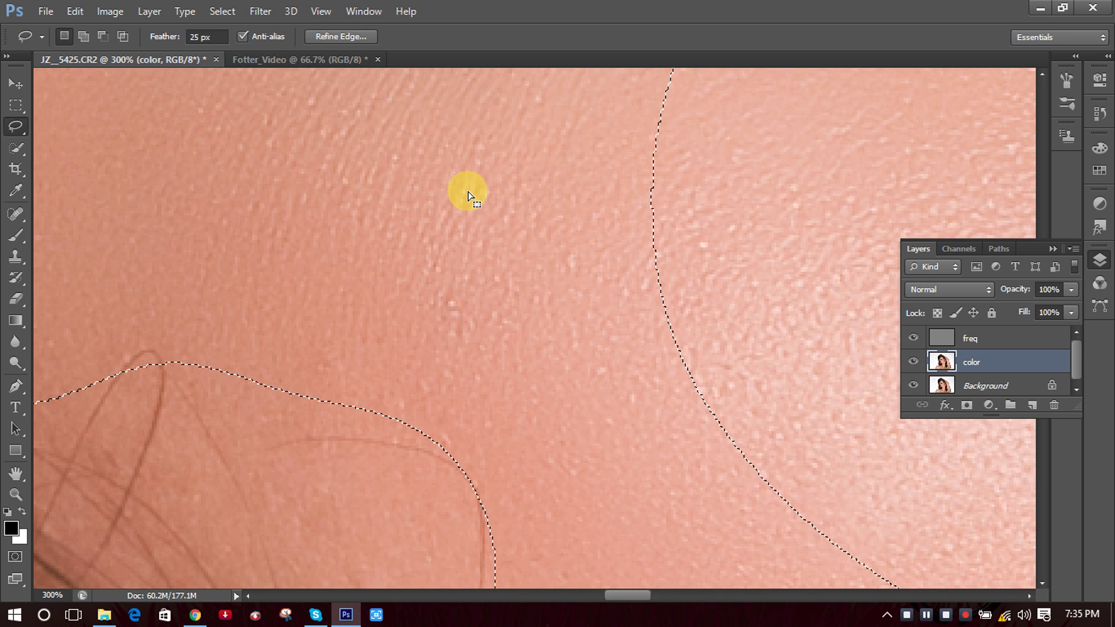
key(ctrl+minus)
key(ctrl+minus)
key(ctrl+minus)
key(ctrl+minus)
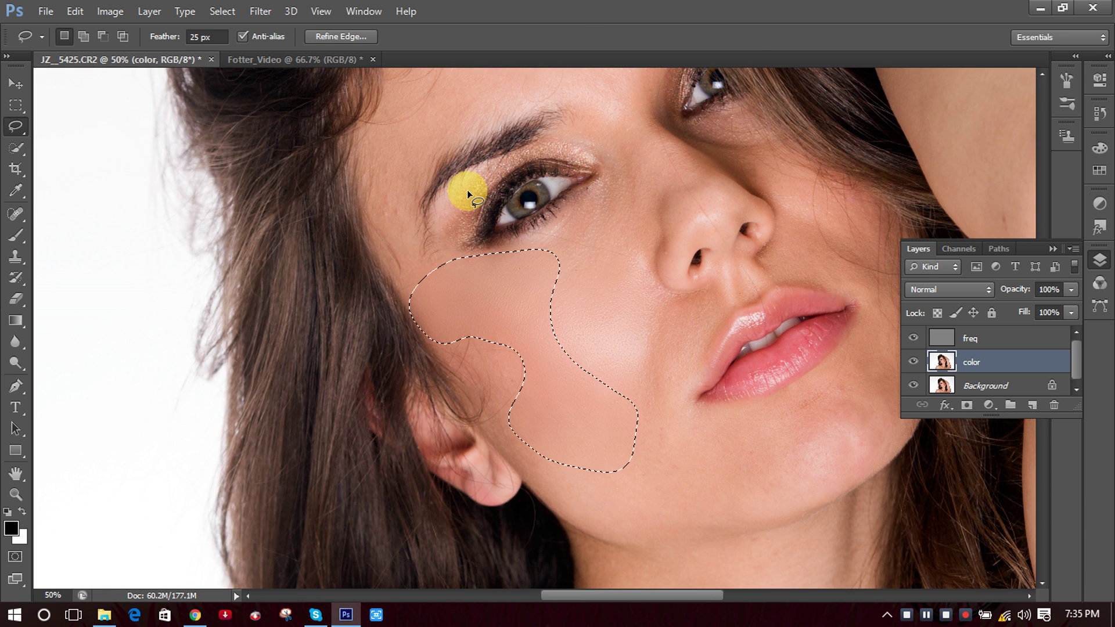
key(ctrl+d)
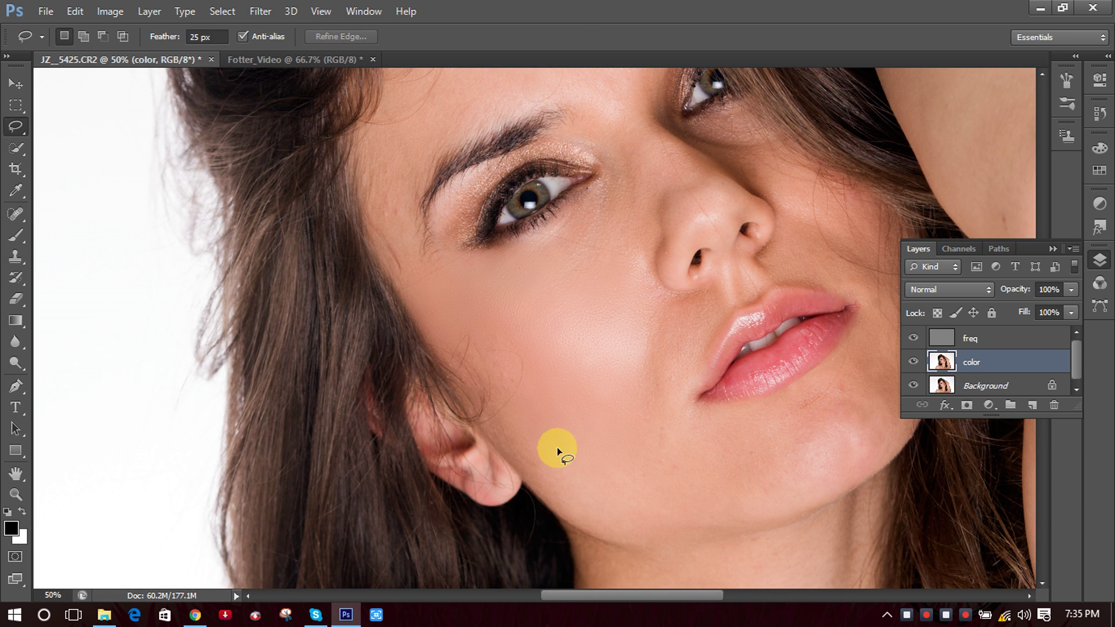
Outline the skin around the stray hairs near the ear, reapply the last Gaussian Blur on the color layer, and clear the selection.
scroll(556, 391, down, 1)
ctrl+click(523, 364)
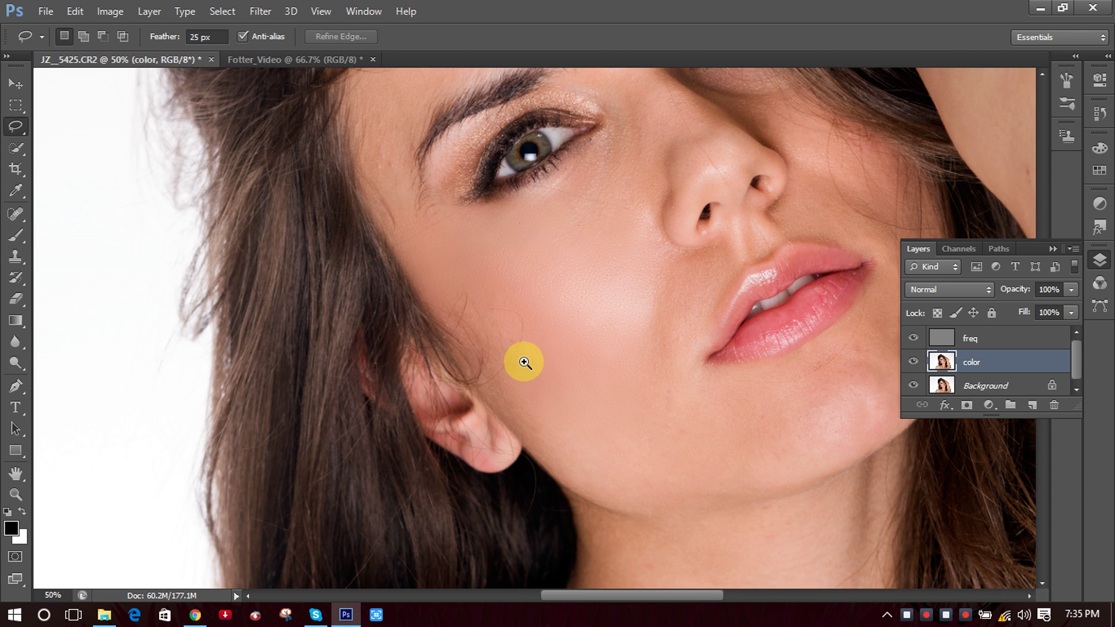
ctrl+click(508, 341)
ctrl+click(508, 340)
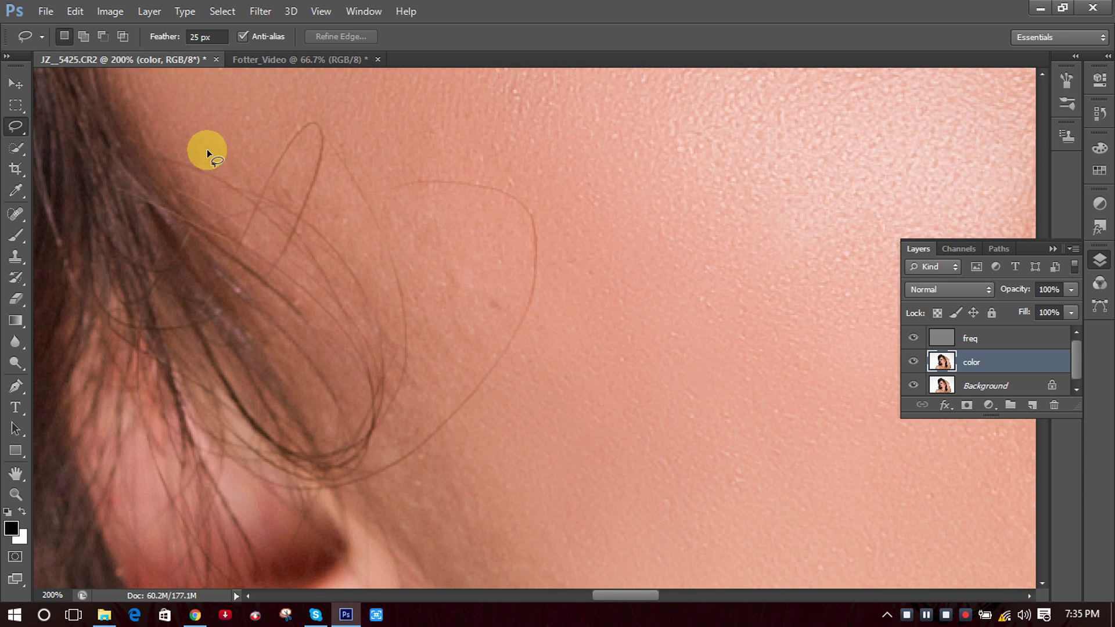
mouse_move(329, 273)
mouse_down()
mouse_move(374, 402)
mouse_move(500, 580)
mouse_move(594, 335)
mouse_move(593, 281)
mouse_move(191, 144)
mouse_up()
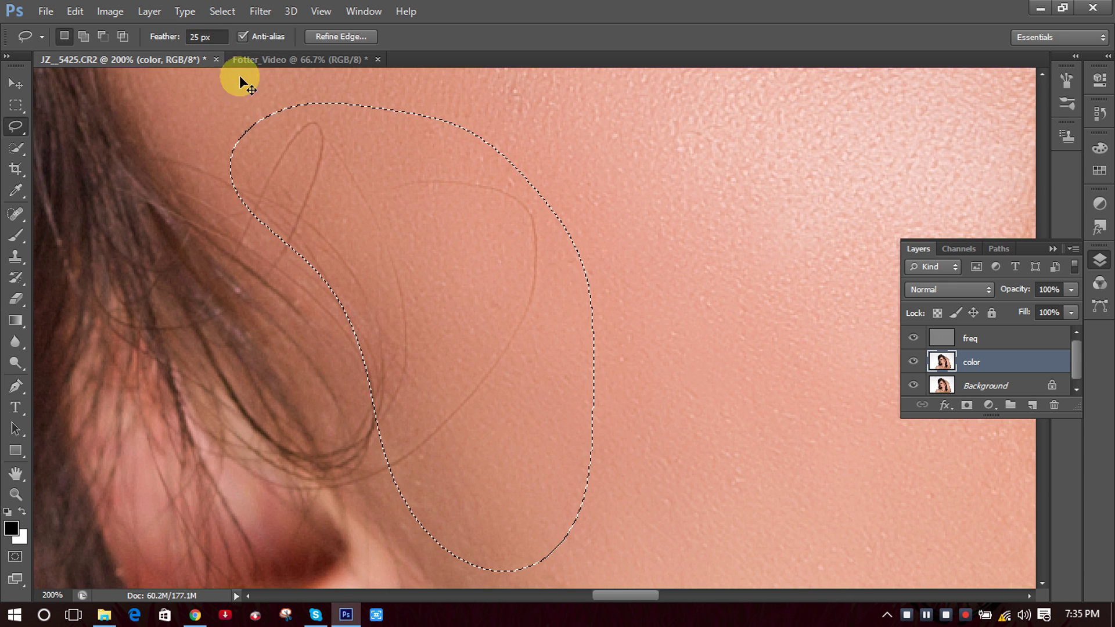
click(517, 157)
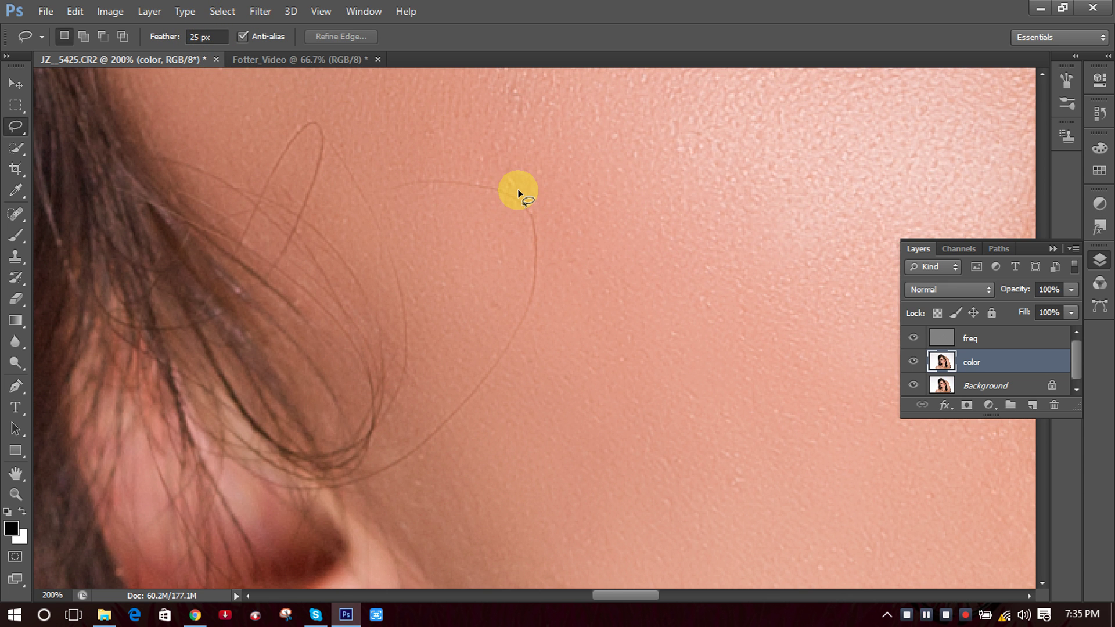
key(ctrl+minus)
key(ctrl+minus)
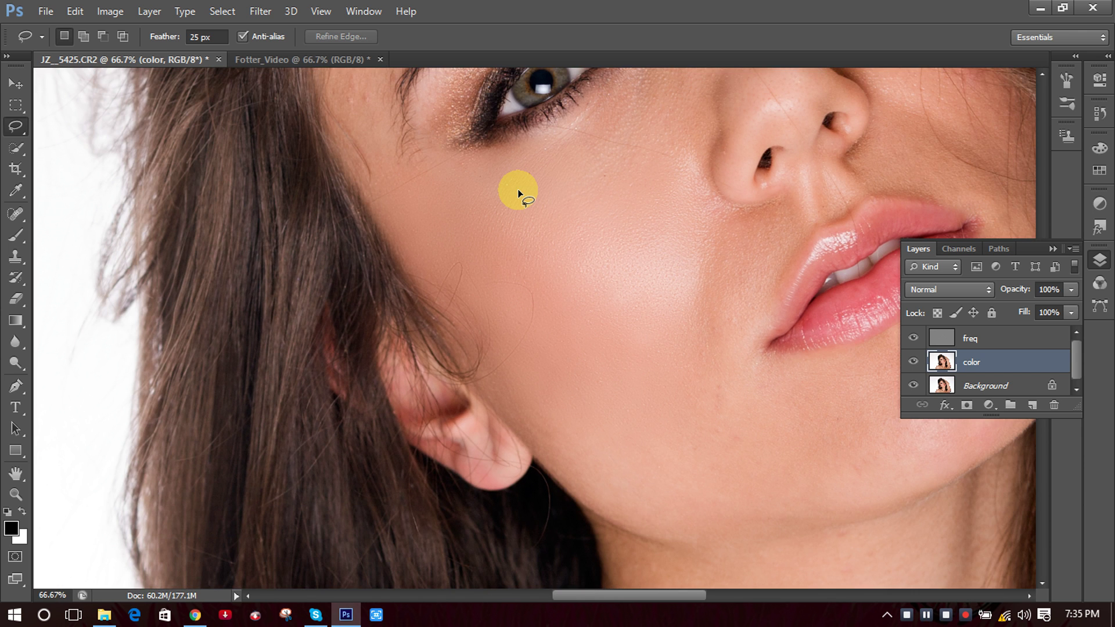
scroll(585, 238, up, 5)
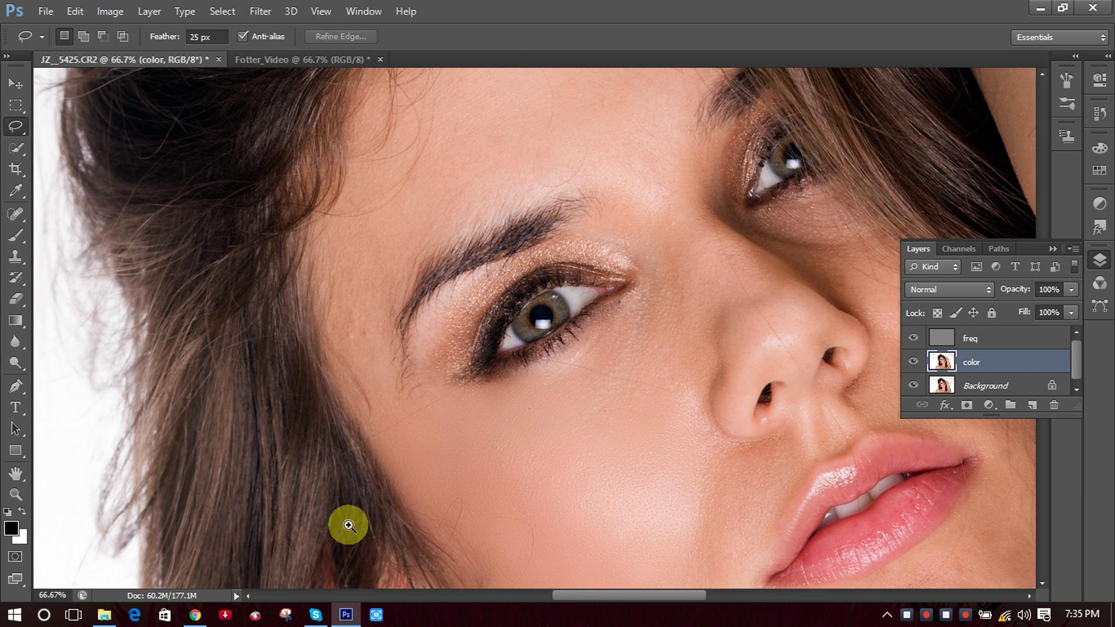
Outline the temple and the forehead above the near eyebrow, reapply the last Gaussian Blur on the color layer, and clear the selection.
ctrl+click(364, 355)
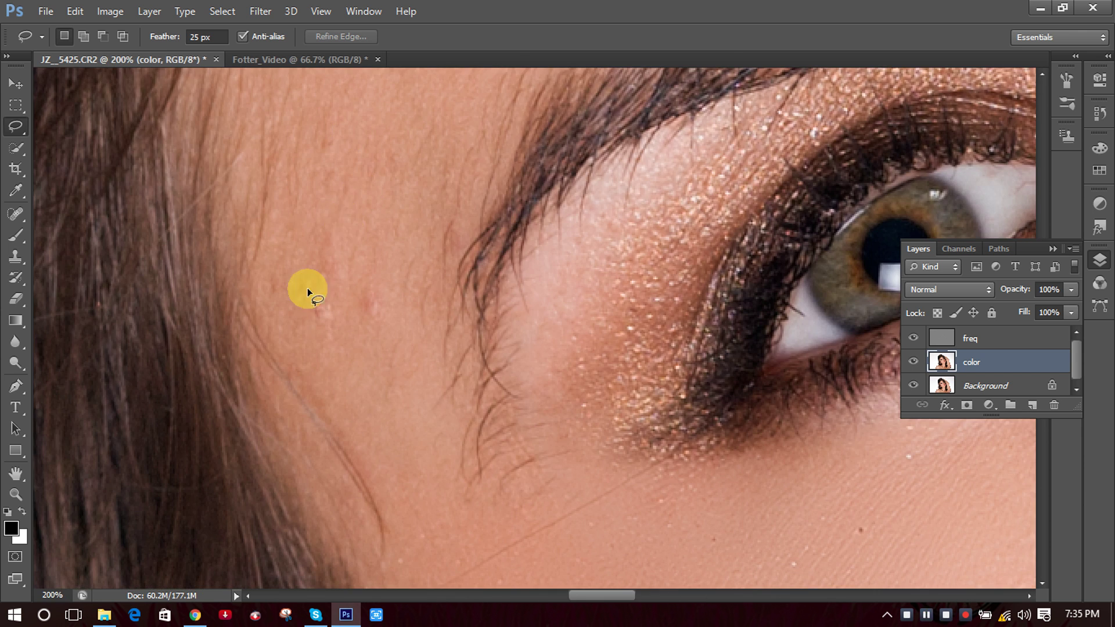
scroll(319, 320, up, 1)
key(ctrl+minus)
key(ctrl+minus)
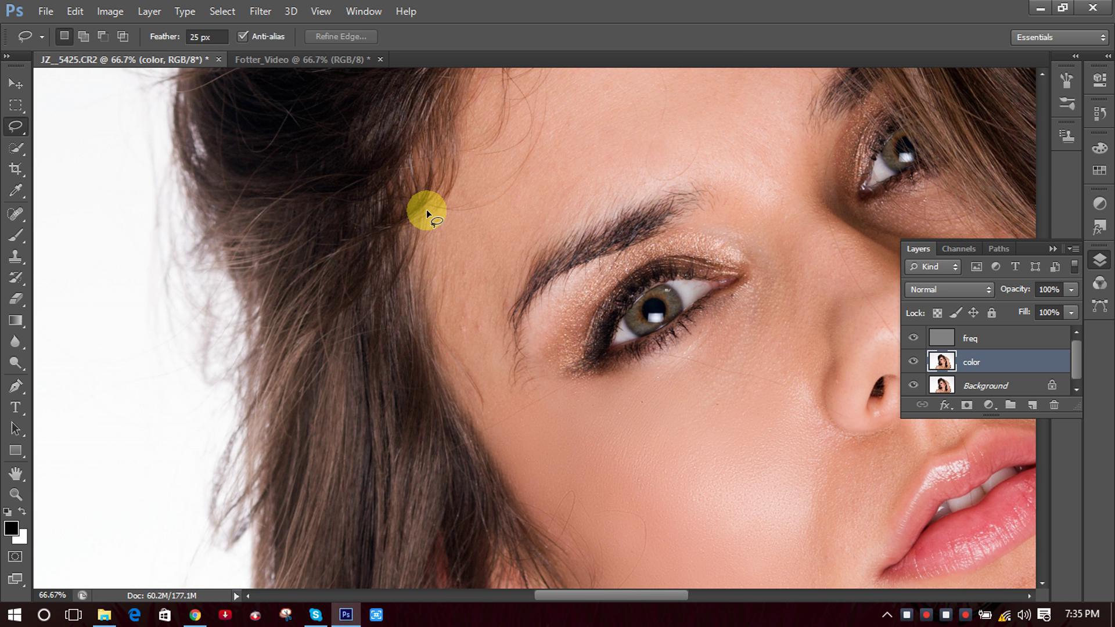
mouse_move(448, 333)
mouse_down()
mouse_move(455, 374)
mouse_move(491, 417)
mouse_move(543, 241)
mouse_move(614, 202)
mouse_move(570, 100)
mouse_move(543, 112)
mouse_move(530, 152)
mouse_move(428, 224)
mouse_move(424, 241)
mouse_up()
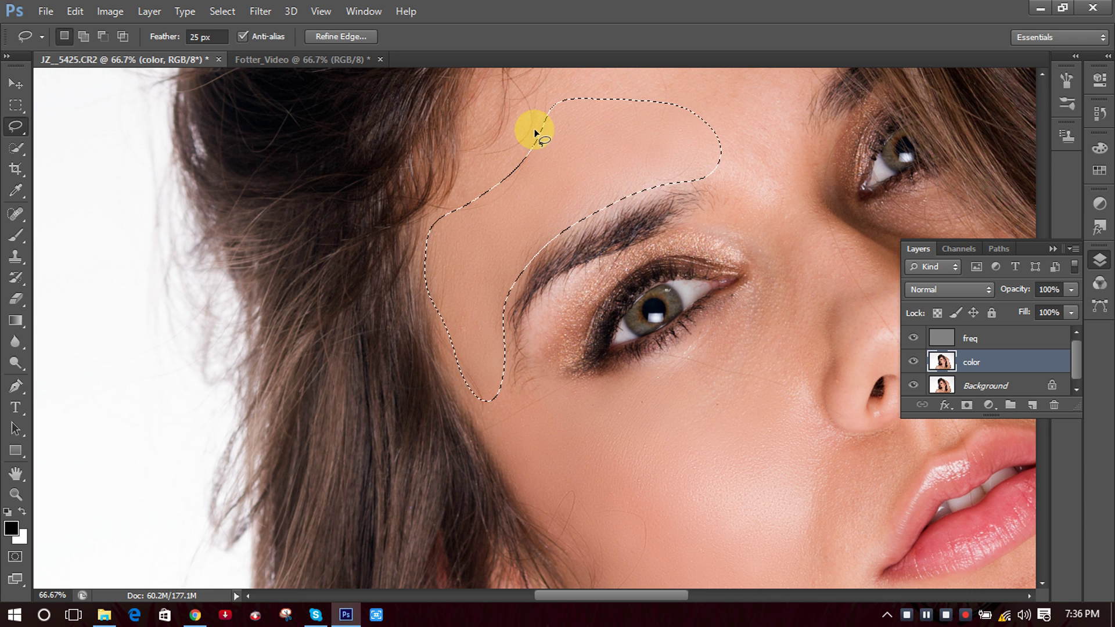
click(490, 125)
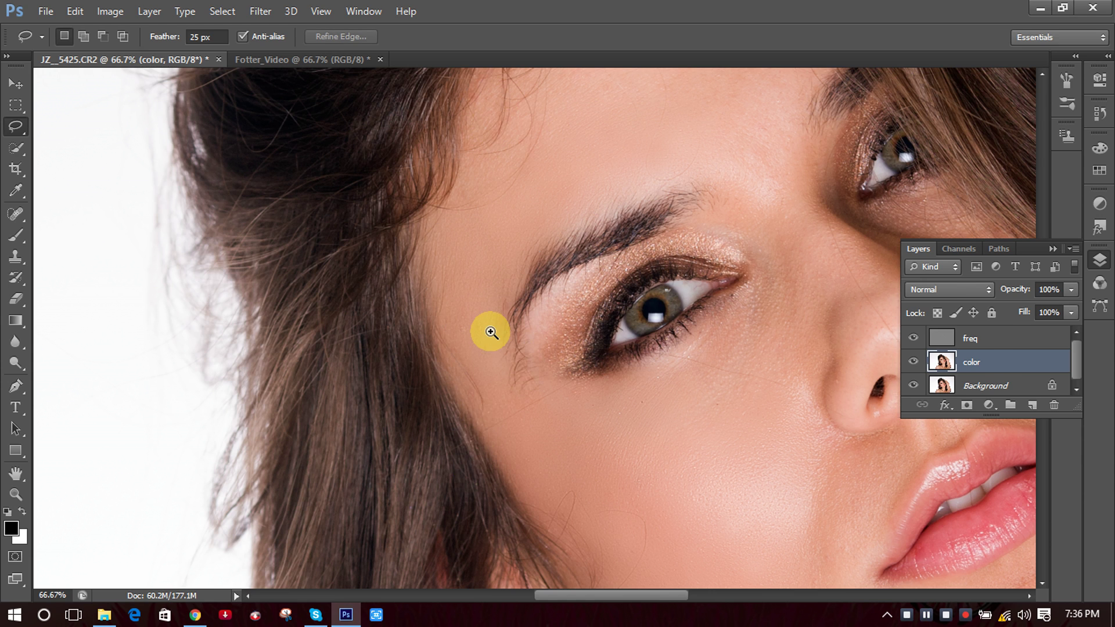
Outline the forehead skin along the hairline strands, reapply the last Gaussian Blur on the color layer, and clear the selection.
scroll(488, 328, up, 2)
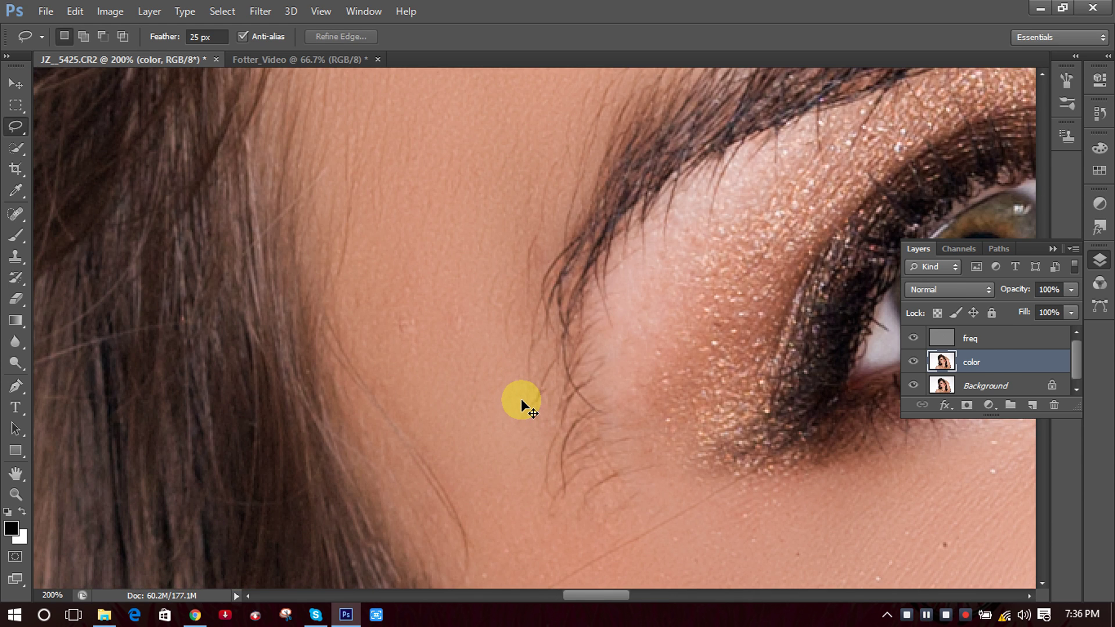
scroll(523, 402, down, 3)
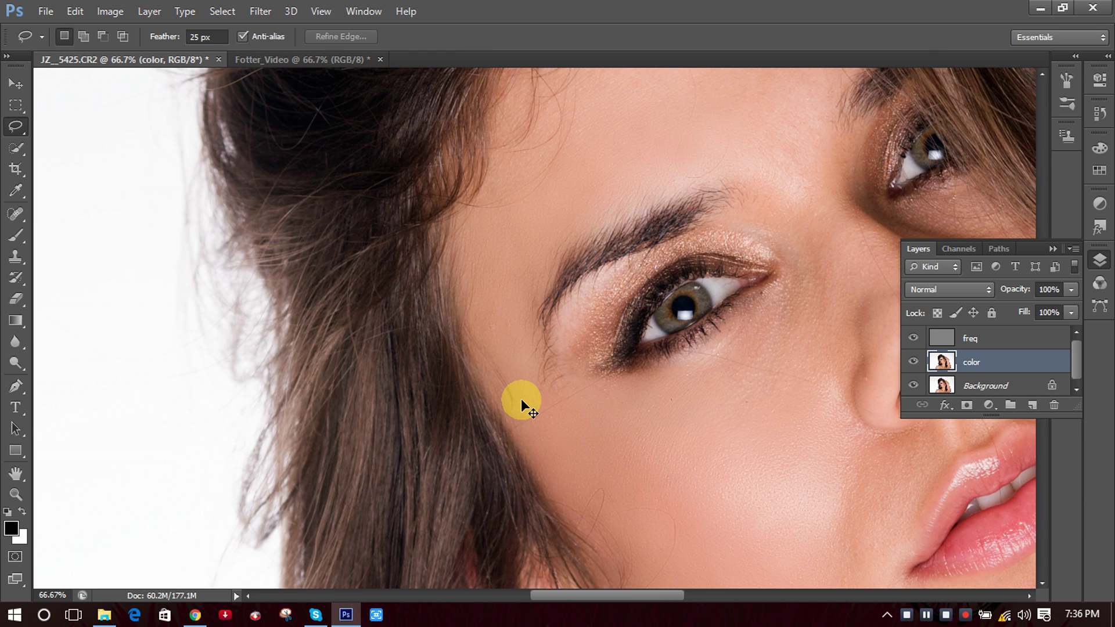
scroll(522, 400, down, 1)
scroll(618, 247, up, 3)
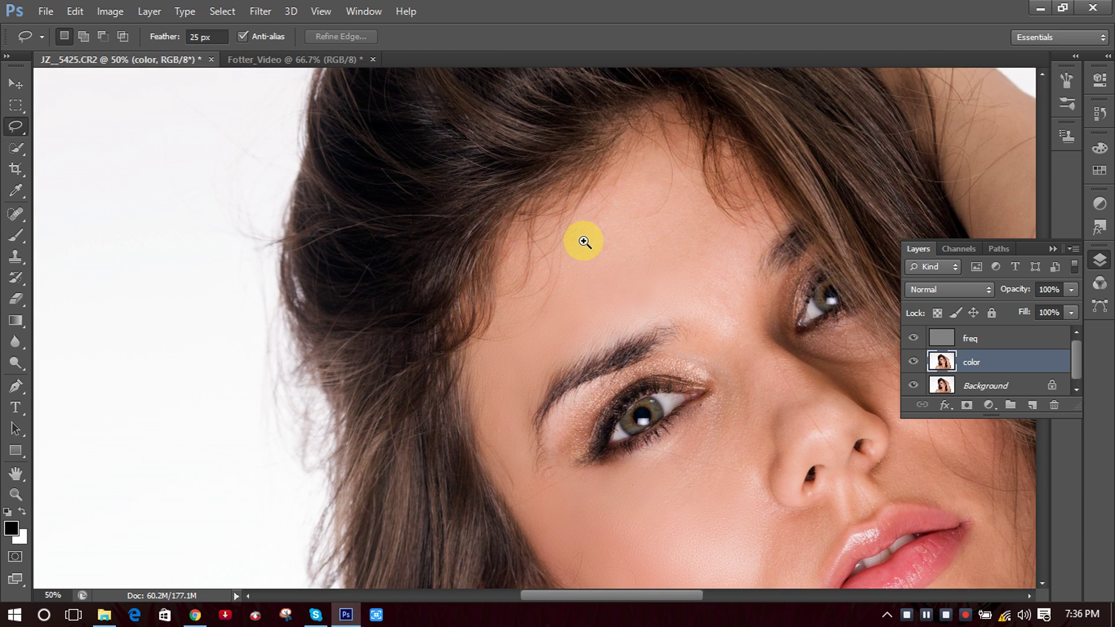
scroll(584, 241, up, 1)
scroll(586, 307, up, 1)
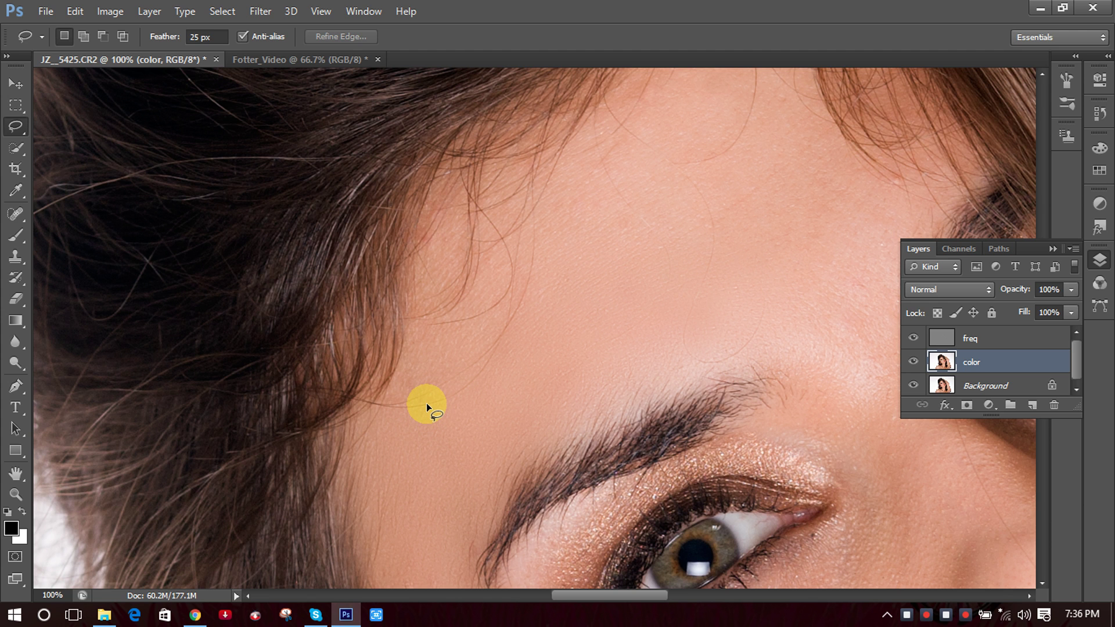
mouse_move(427, 403)
mouse_down()
mouse_move(458, 188)
mouse_move(666, 118)
mouse_move(653, 169)
mouse_move(591, 206)
mouse_move(507, 332)
mouse_move(418, 397)
mouse_up()
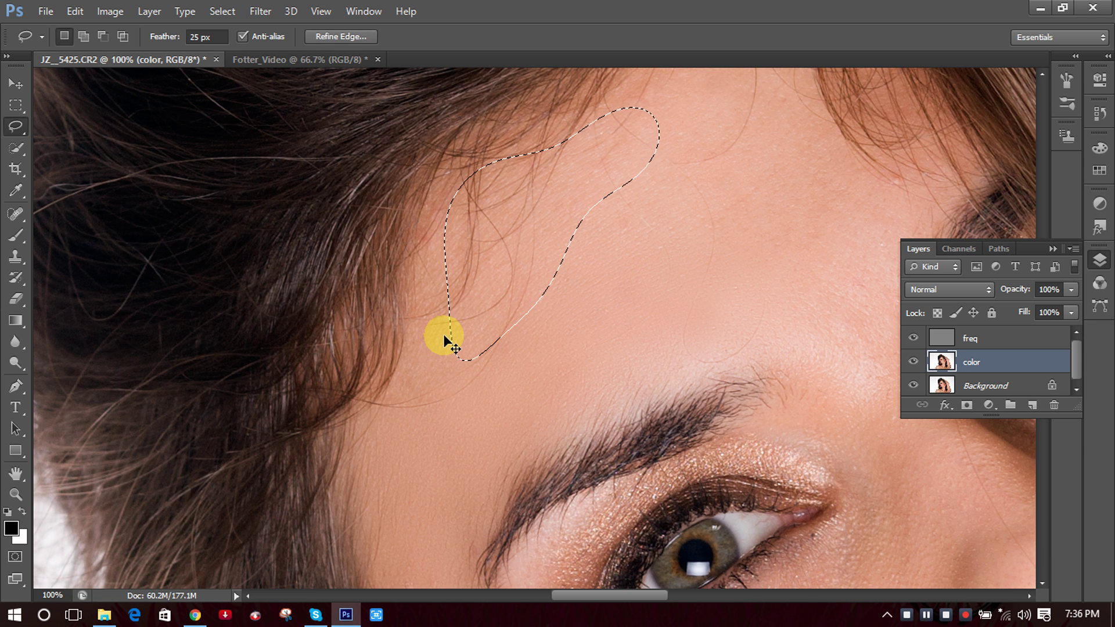
click(705, 257)
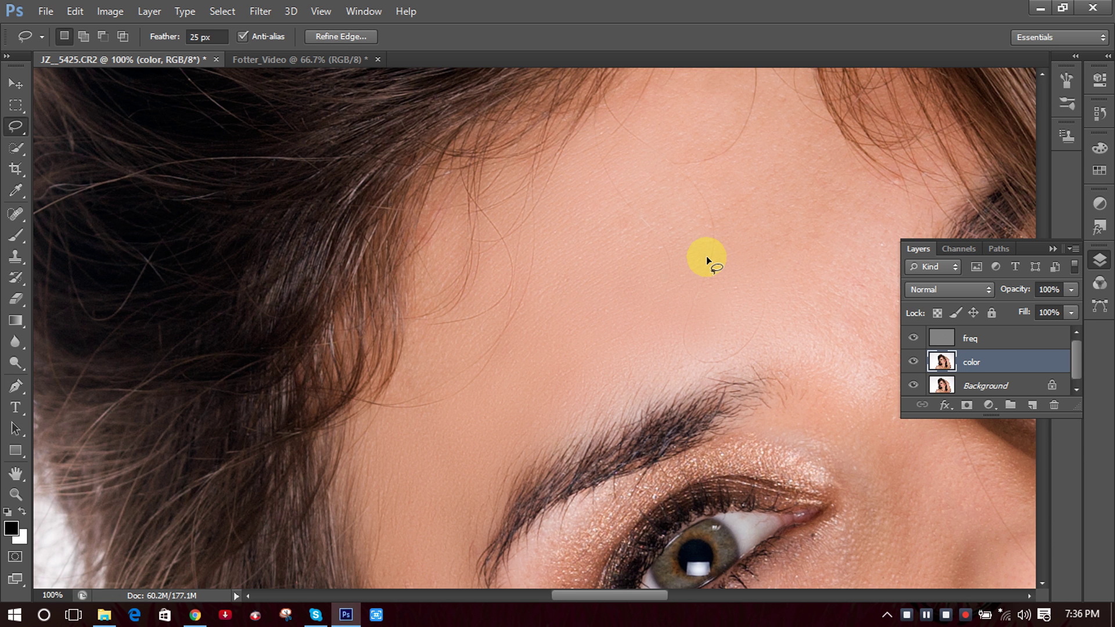
Outline the upper forehead between the hairline and the far eyebrow, reapply the last Gaussian Blur on the color layer, and clear the selection.
drag(783, 220, 451, 331)
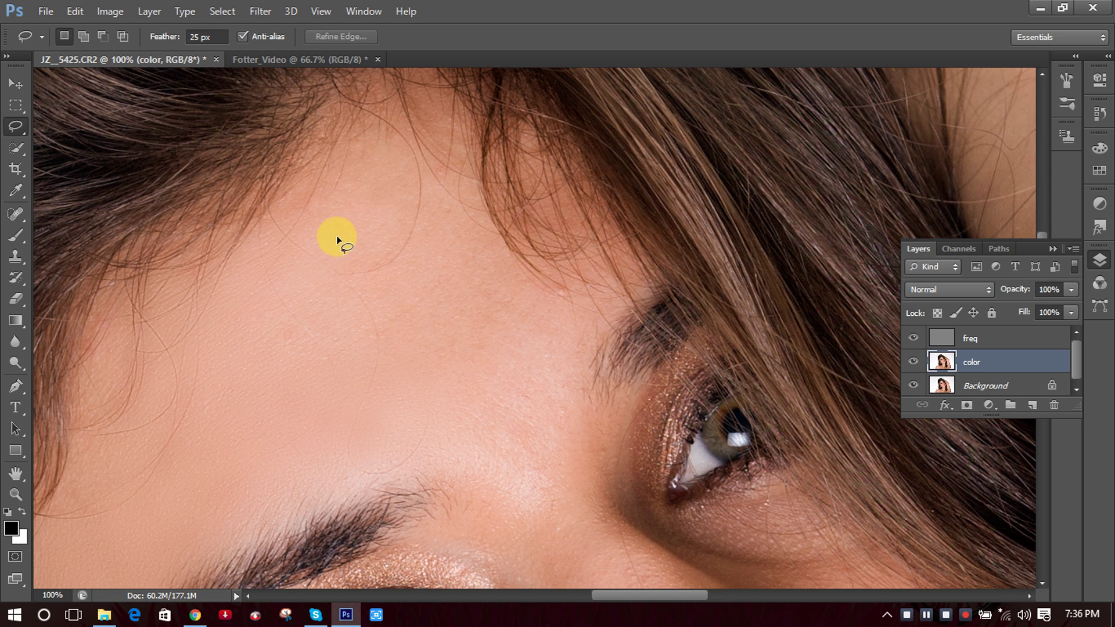
mouse_move(244, 254)
mouse_down()
mouse_move(276, 201)
mouse_move(374, 135)
mouse_up()
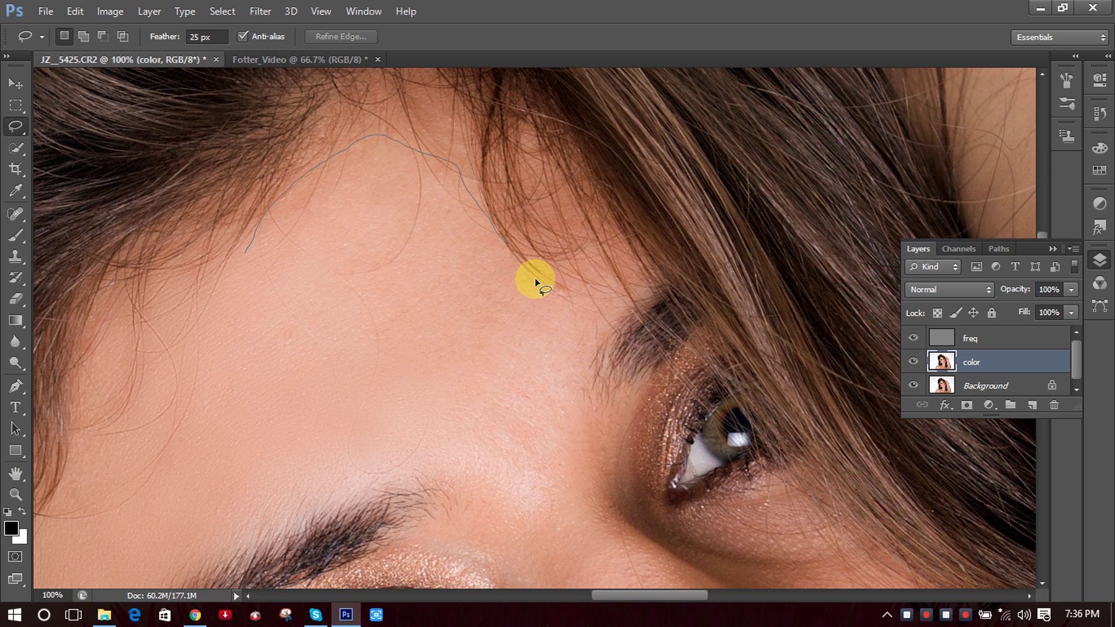
mouse_move(559, 343)
mouse_down()
mouse_move(435, 362)
mouse_move(335, 339)
mouse_move(283, 290)
mouse_up()
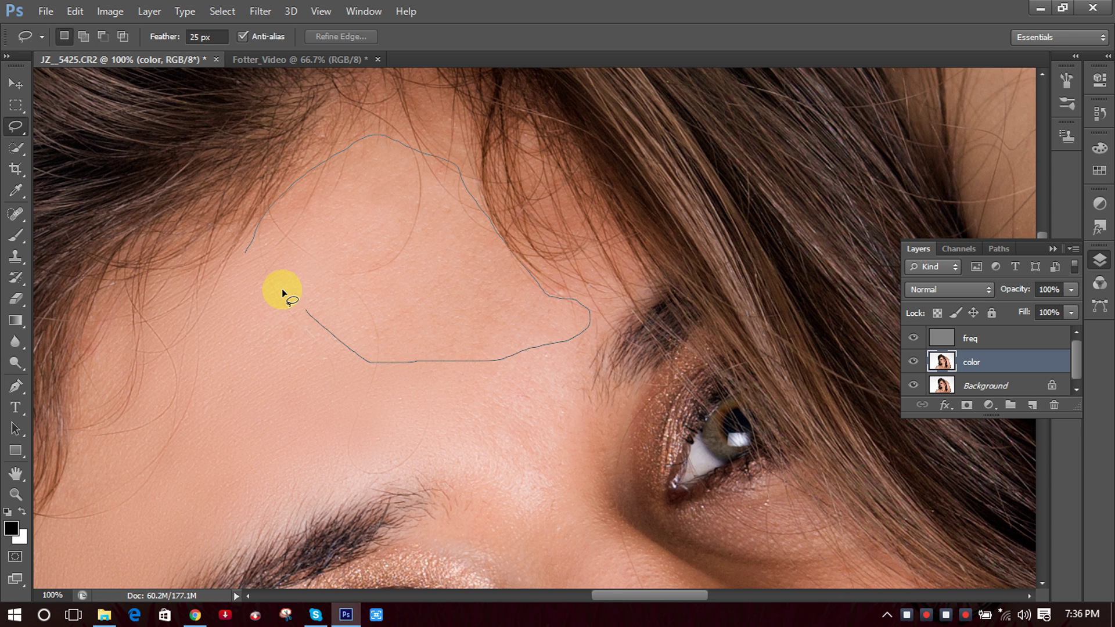
drag(243, 240, 244, 244)
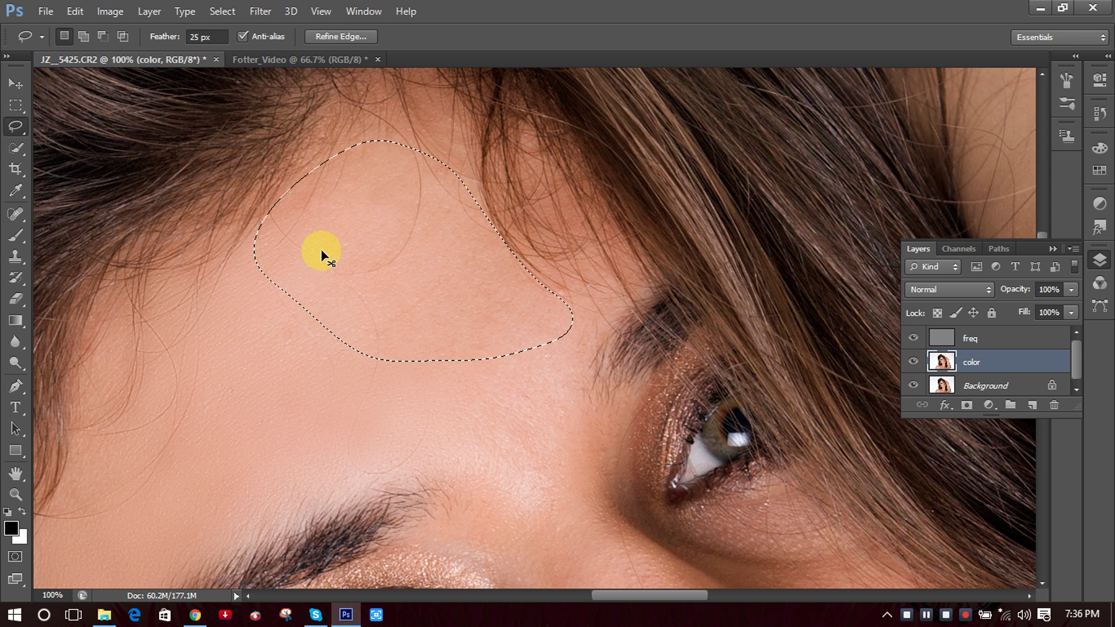
click(350, 374)
Outline the lower forehead between the eyebrows, reapply the last Gaussian Blur on the color layer, and clear the selection.
scroll(486, 337, down, 3)
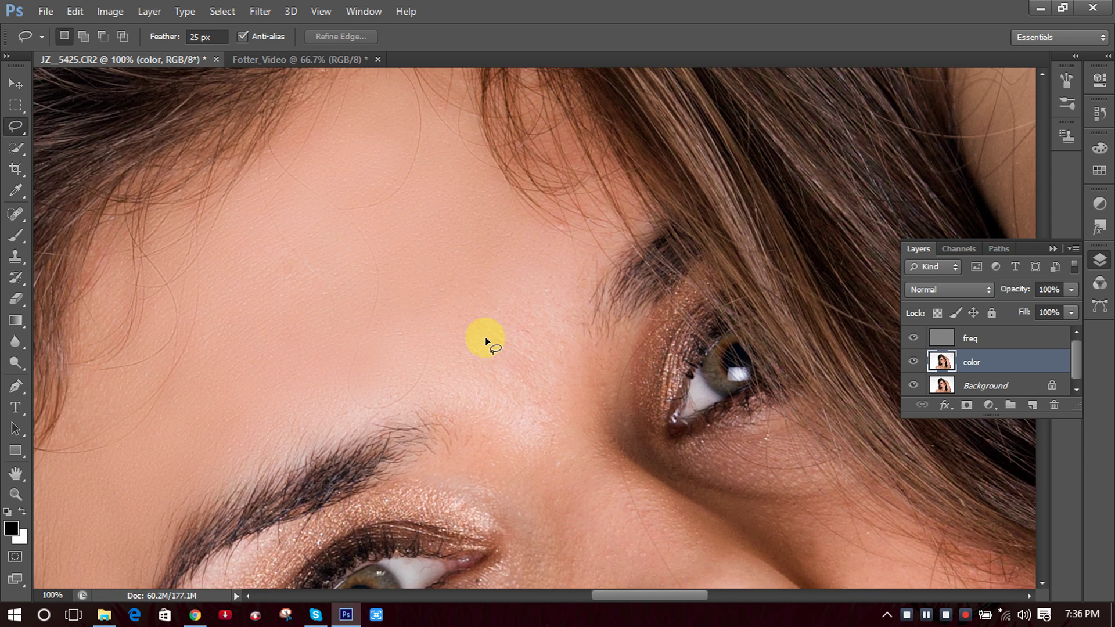
key(ctrl+plus)
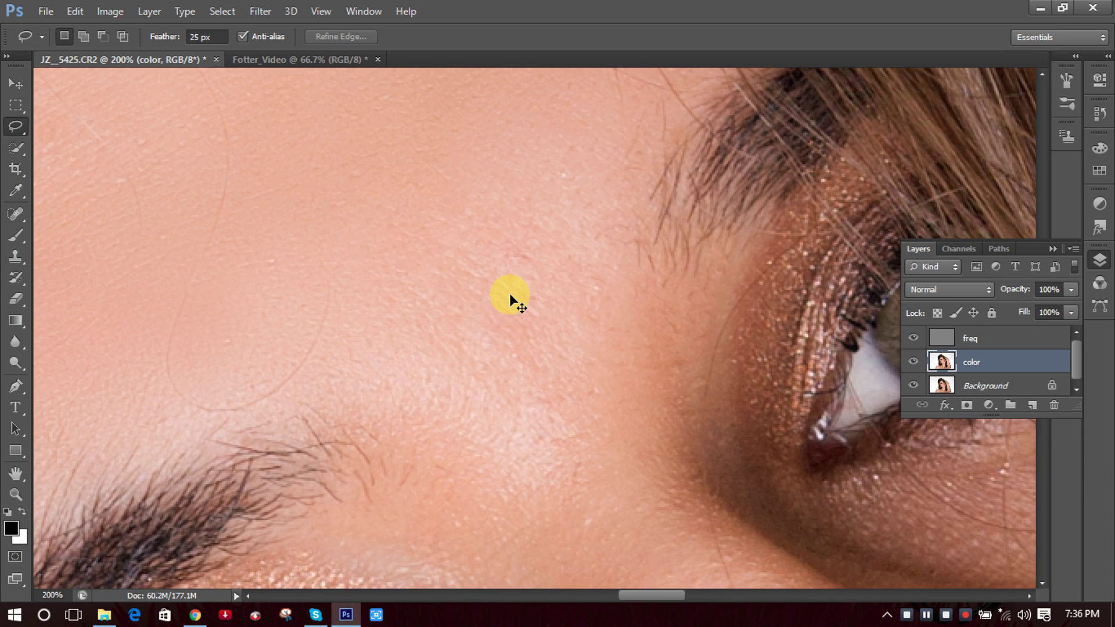
key(ctrl+minus)
key(ctrl+minus)
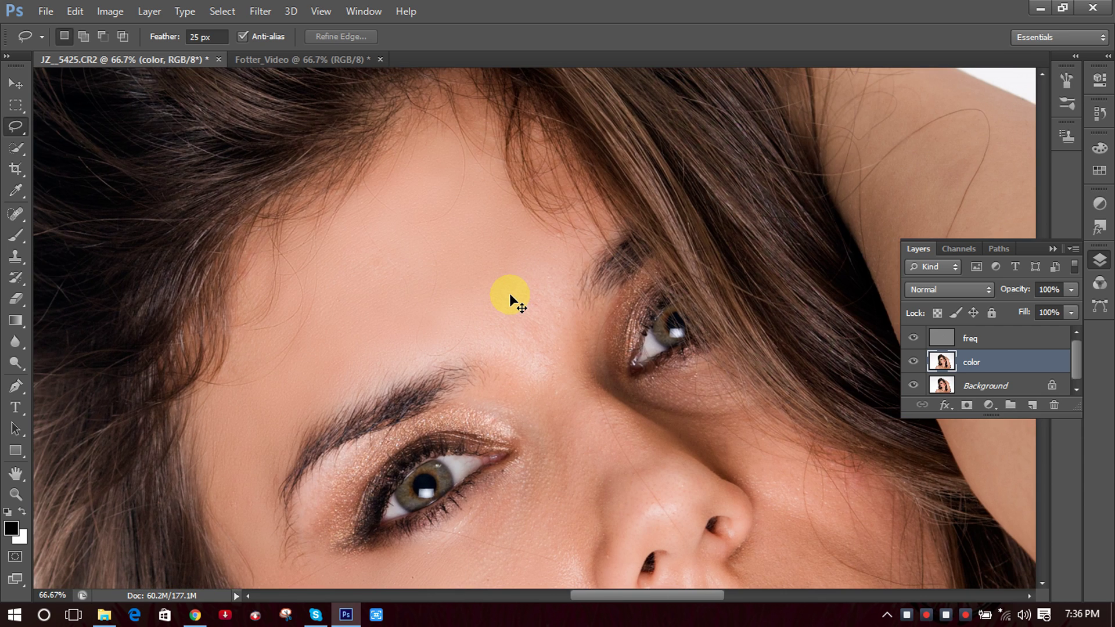
key(ctrl+minus)
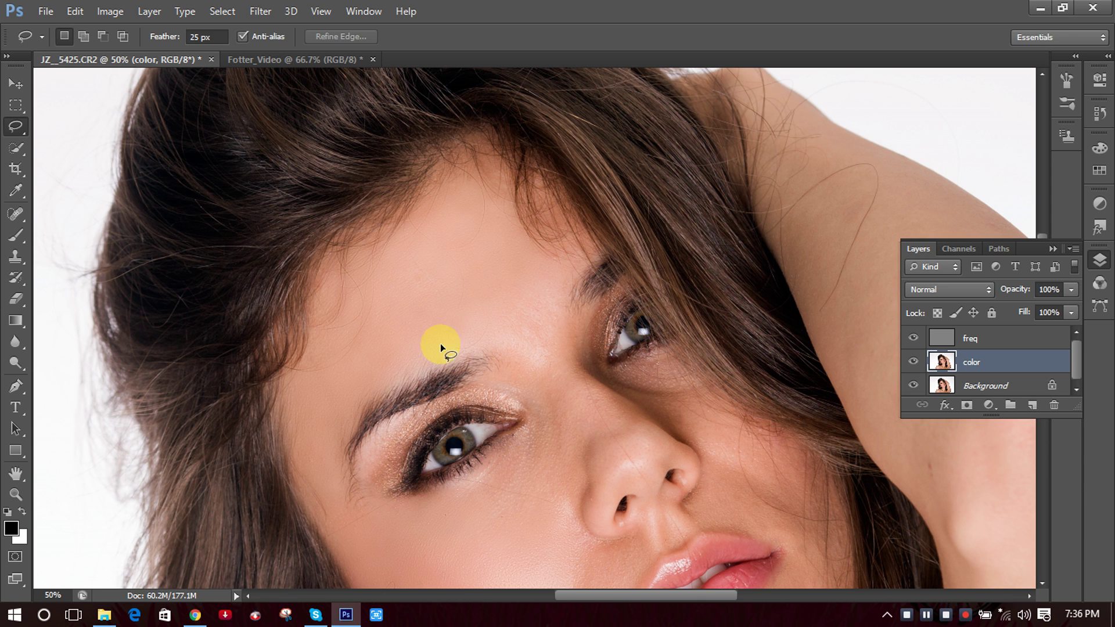
mouse_move(457, 337)
mouse_down()
mouse_move(536, 363)
mouse_move(554, 345)
mouse_move(583, 260)
mouse_move(500, 245)
mouse_move(476, 257)
mouse_move(458, 338)
mouse_up()
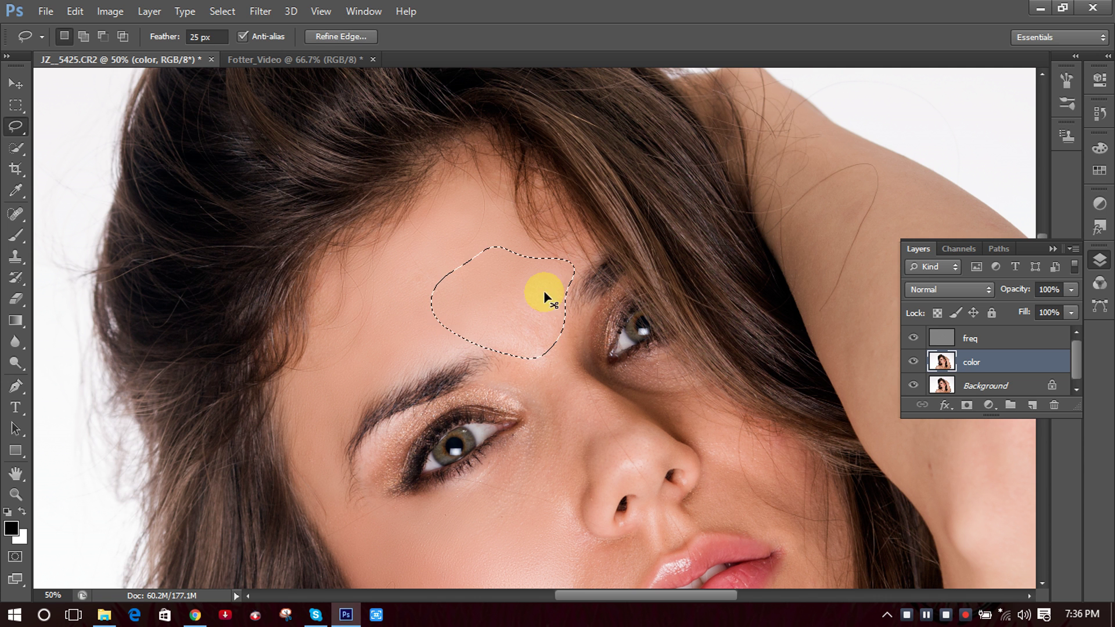
key(ctrl+d)
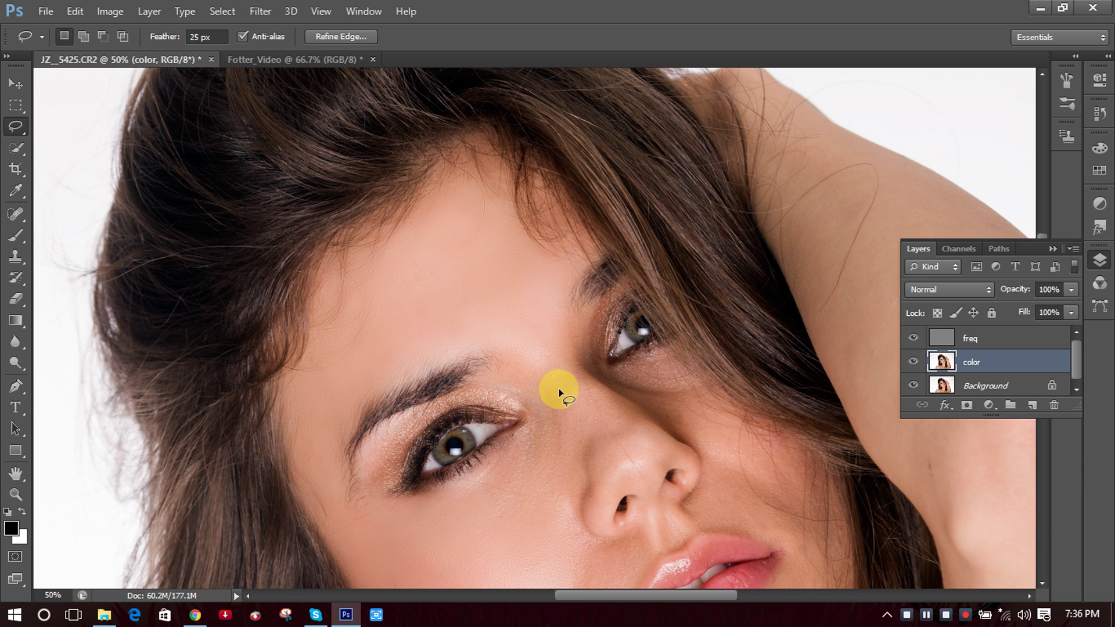
Outline the skin from the inner brow around the inner eye corner to below it, reapply the last Gaussian Blur, and clear the selection.
scroll(549, 388, down, 3)
key(ctrl+plus)
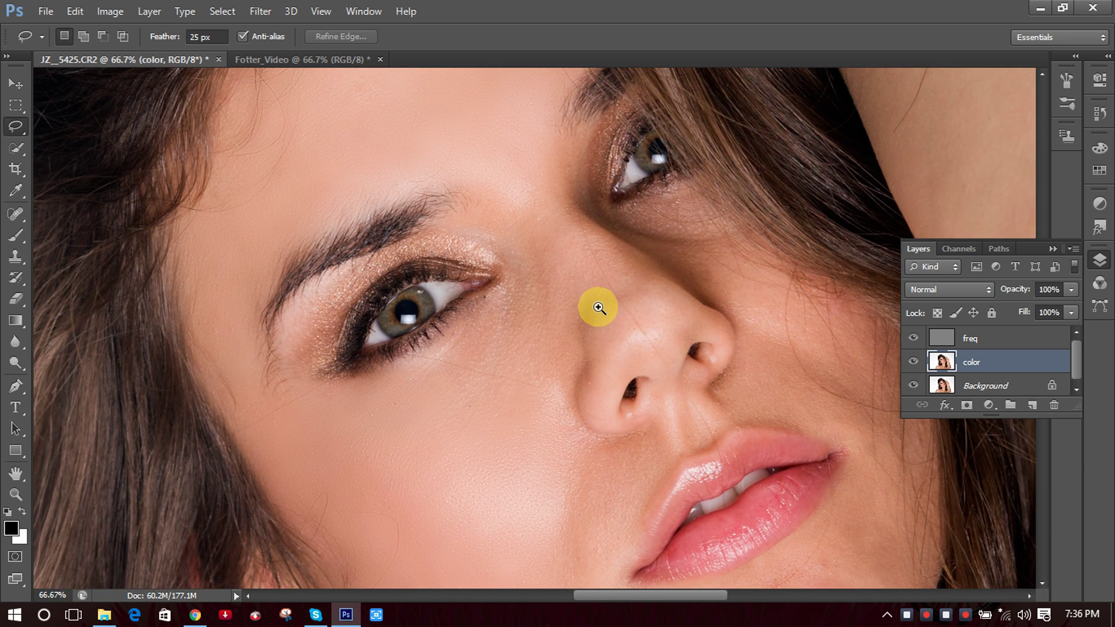
key(ctrl+plus)
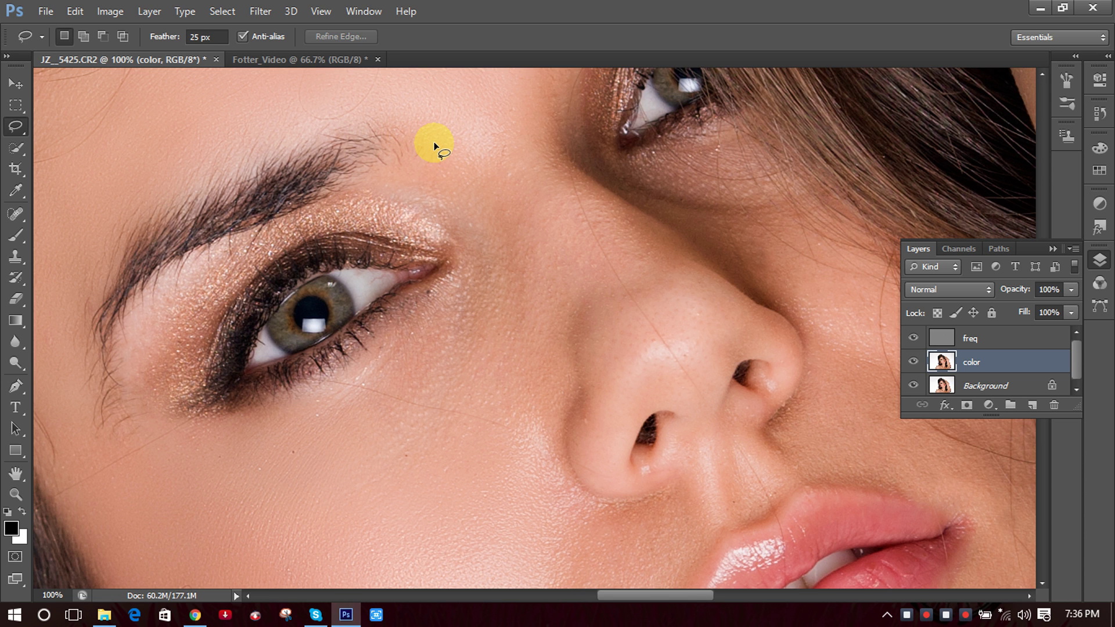
mouse_move(382, 183)
mouse_down()
mouse_move(448, 217)
mouse_move(454, 278)
mouse_up()
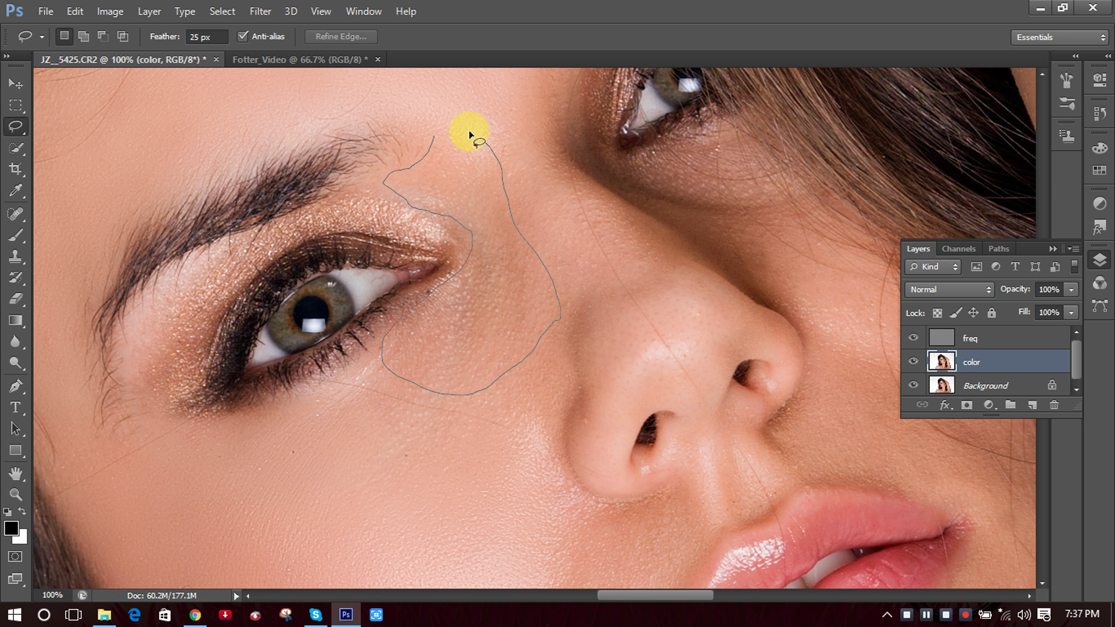
drag(469, 130, 434, 134)
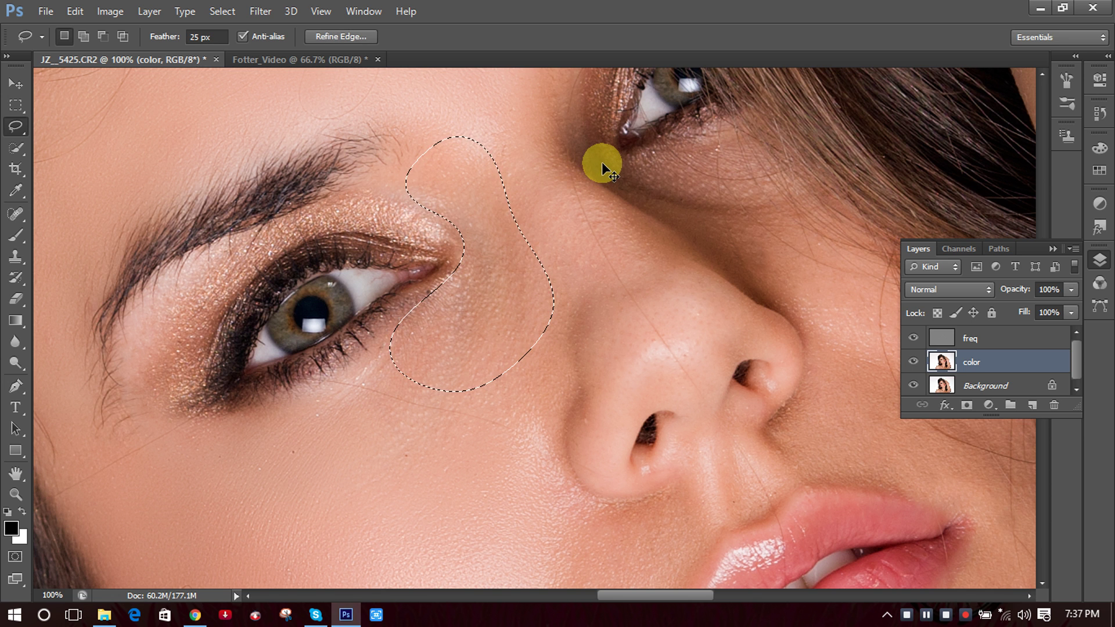
click(493, 394)
Outline the near side of the nose and the crease around its nostril, reapply the last Gaussian Blur, and clear the selection.
scroll(521, 372, down, 3)
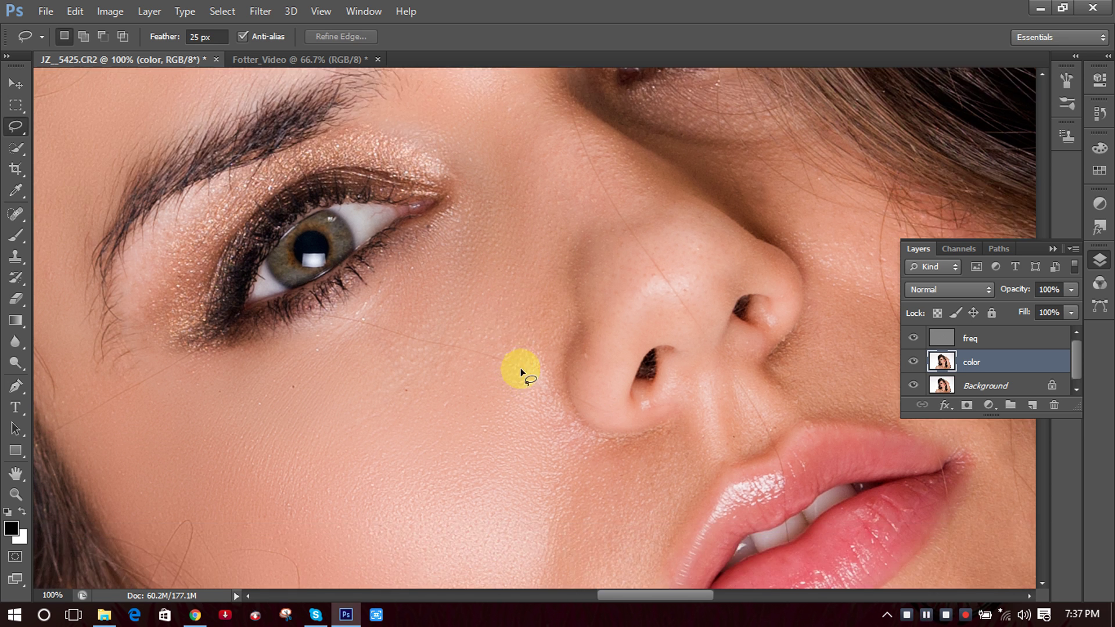
scroll(521, 372, down, 1)
mouse_move(556, 190)
mouse_down()
mouse_move(517, 253)
mouse_move(511, 312)
mouse_up()
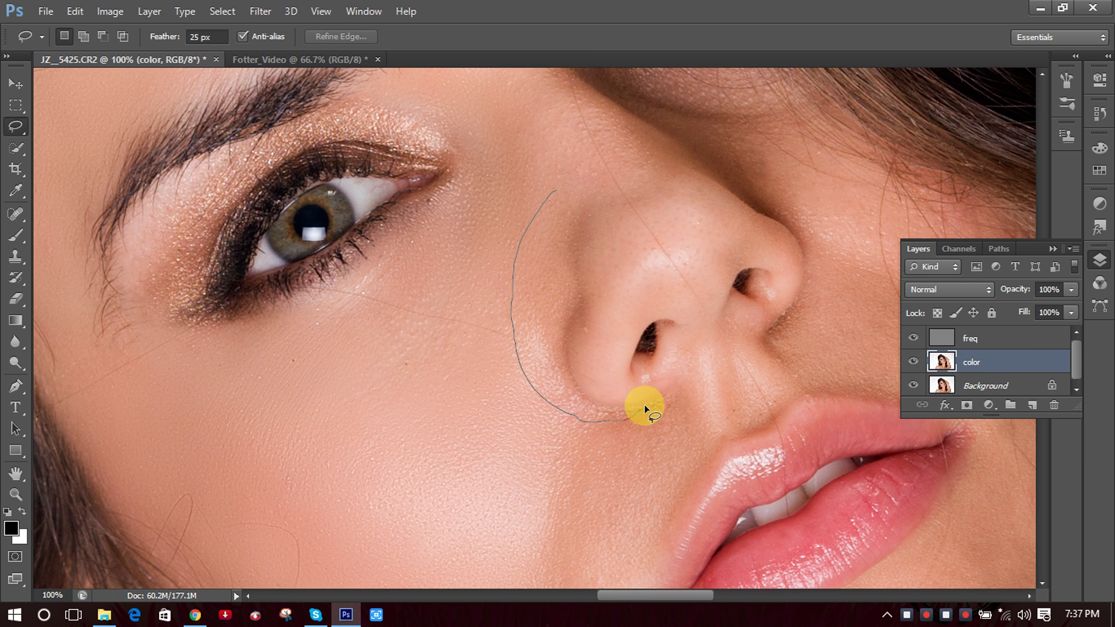
mouse_move(643, 405)
mouse_down()
mouse_move(587, 352)
mouse_move(608, 268)
mouse_up()
drag(576, 195, 563, 211)
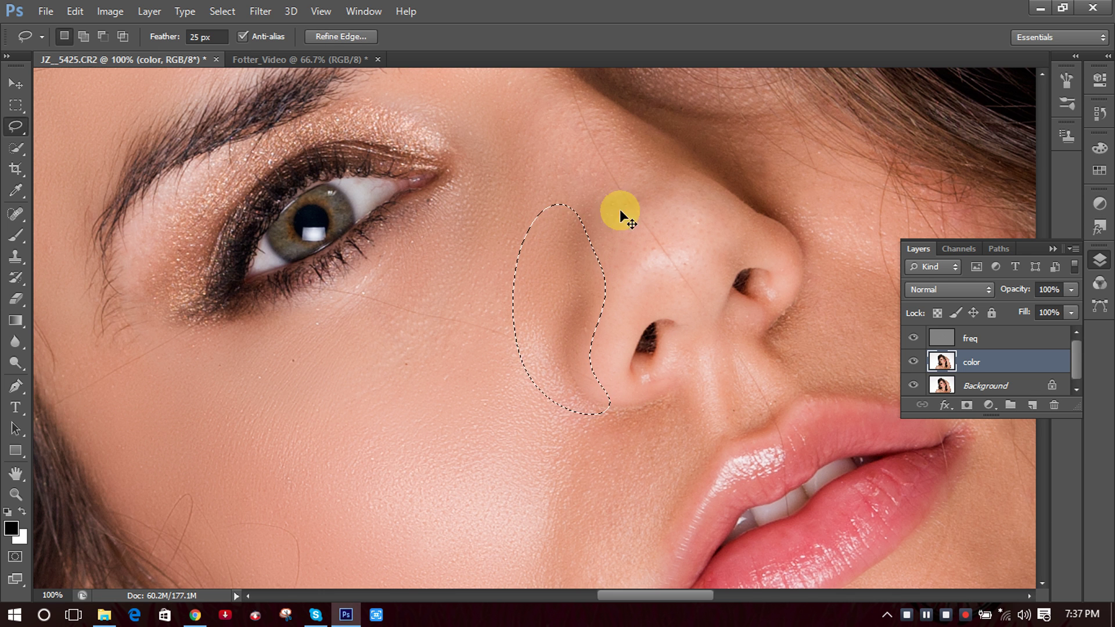
click(584, 169)
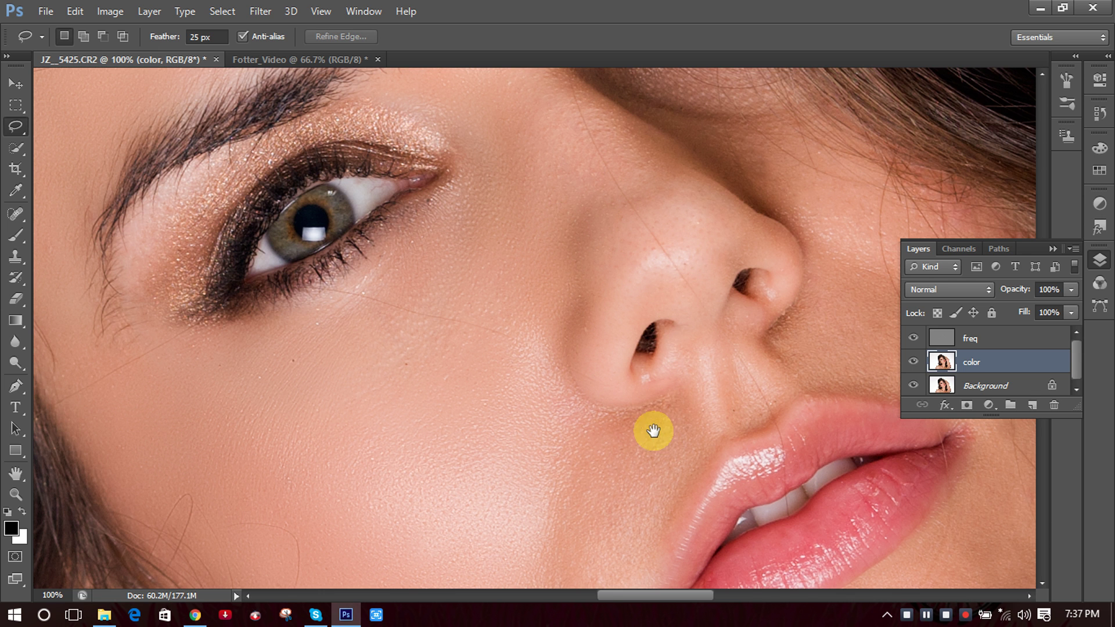
Outline the skin between the nose and upper lip down past the near mouth corner, reapply the last Gaussian Blur, and clear the selection.
drag(653, 428, 493, 274)
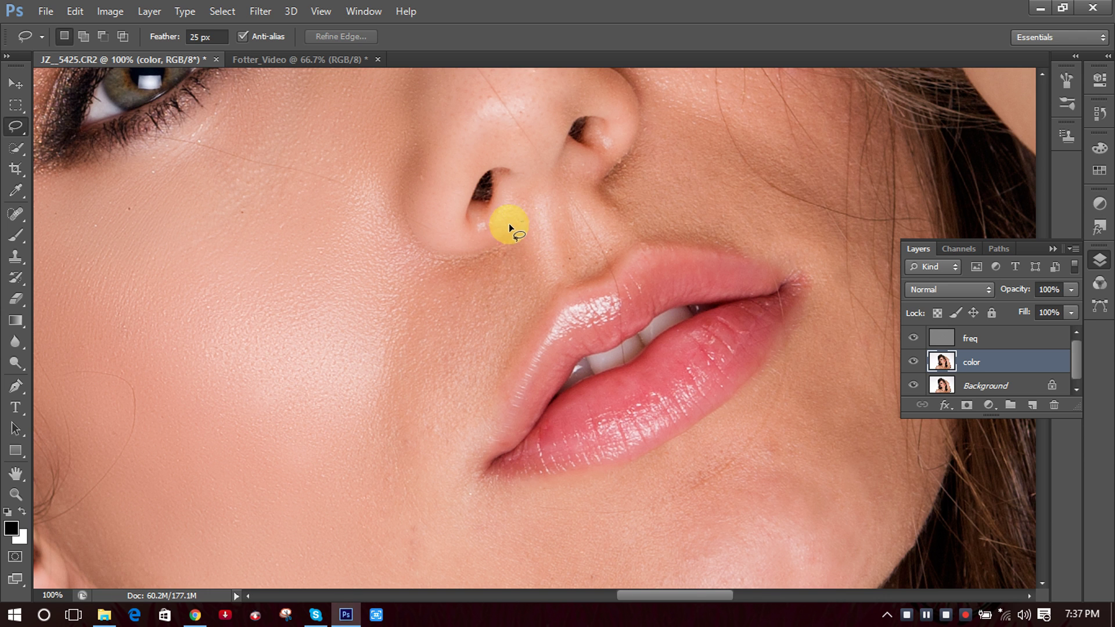
drag(489, 233, 457, 251)
mouse_move(389, 300)
mouse_down()
mouse_move(386, 498)
mouse_move(507, 362)
mouse_up()
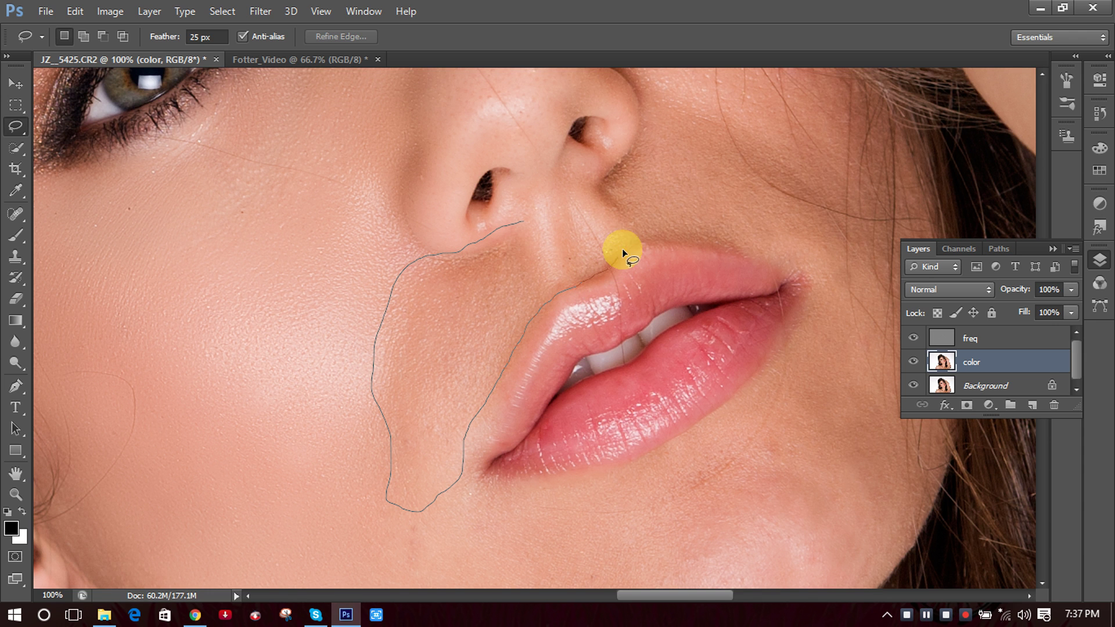
drag(591, 208, 484, 218)
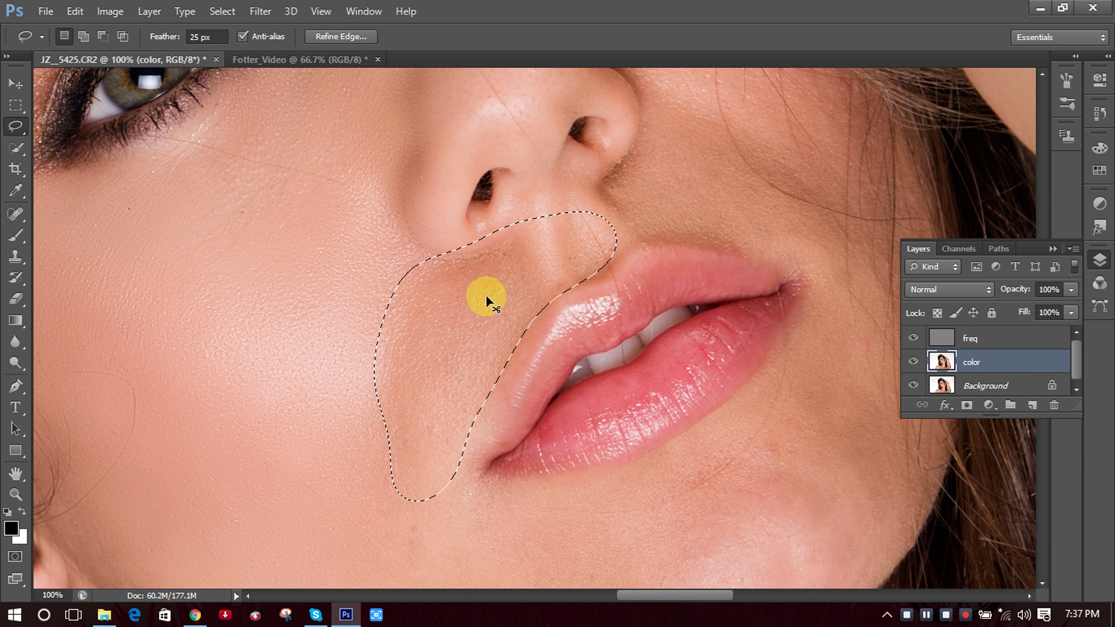
key(ctrl+d)
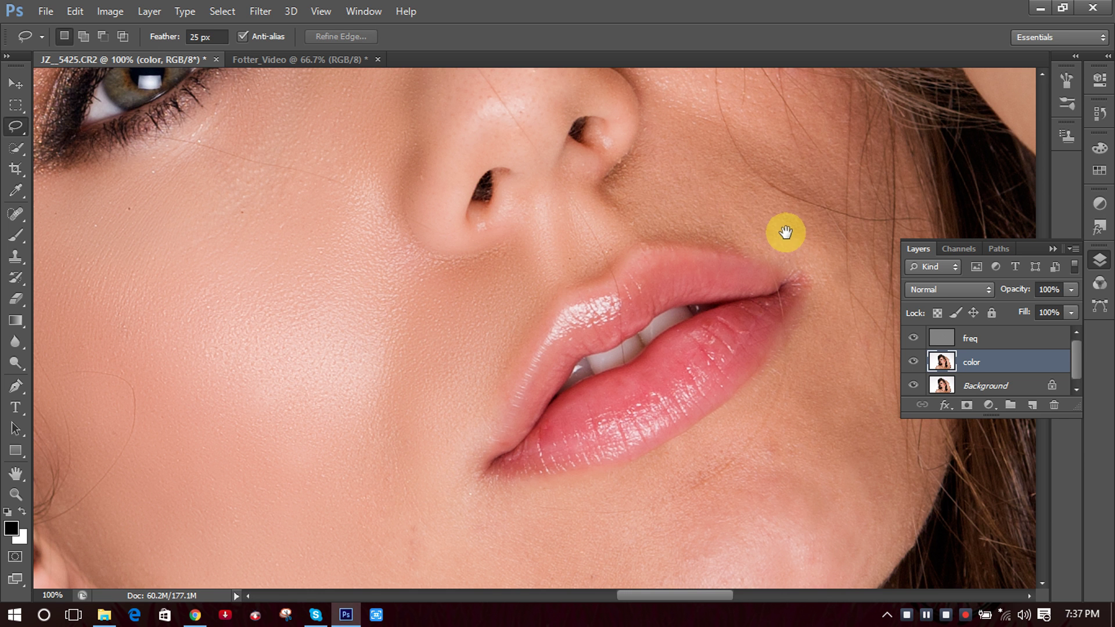
Outline the small shadowed crease beside the far nostril, reapply the last Gaussian Blur on the color layer, and clear the selection.
mouse_move(786, 231)
mouse_down()
mouse_move(403, 277)
mouse_move(435, 291)
mouse_up()
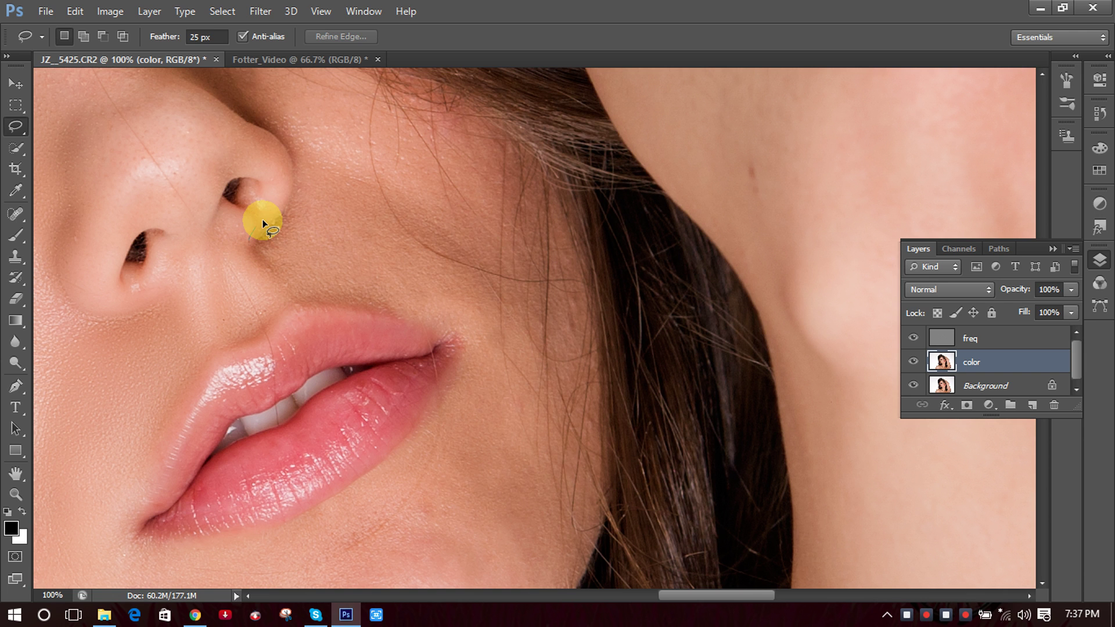
mouse_move(263, 220)
mouse_down()
mouse_move(288, 167)
mouse_move(322, 164)
mouse_move(267, 274)
mouse_move(304, 291)
mouse_move(295, 305)
mouse_move(270, 305)
mouse_move(245, 238)
mouse_up()
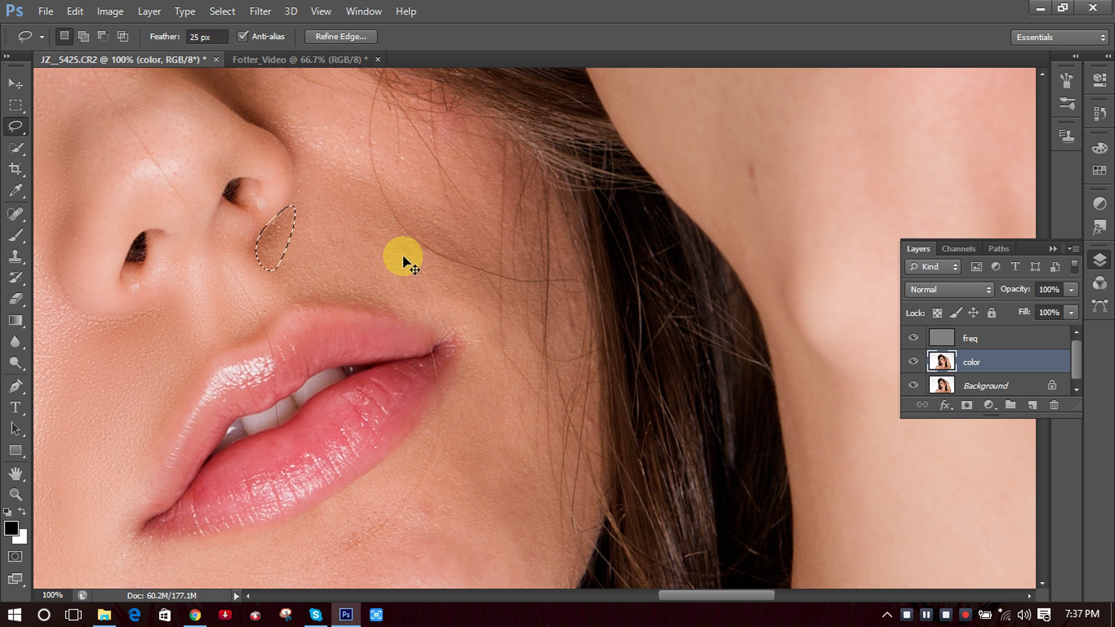
key(ctrl+d)
Outline the skin between the far nostril, cheek and upper lip, reapply the last Gaussian Blur, and clear the selection.
mouse_move(473, 299)
mouse_down()
mouse_move(283, 210)
mouse_move(378, 263)
mouse_up()
mouse_move(210, 260)
mouse_down()
mouse_move(379, 294)
mouse_move(388, 269)
mouse_up()
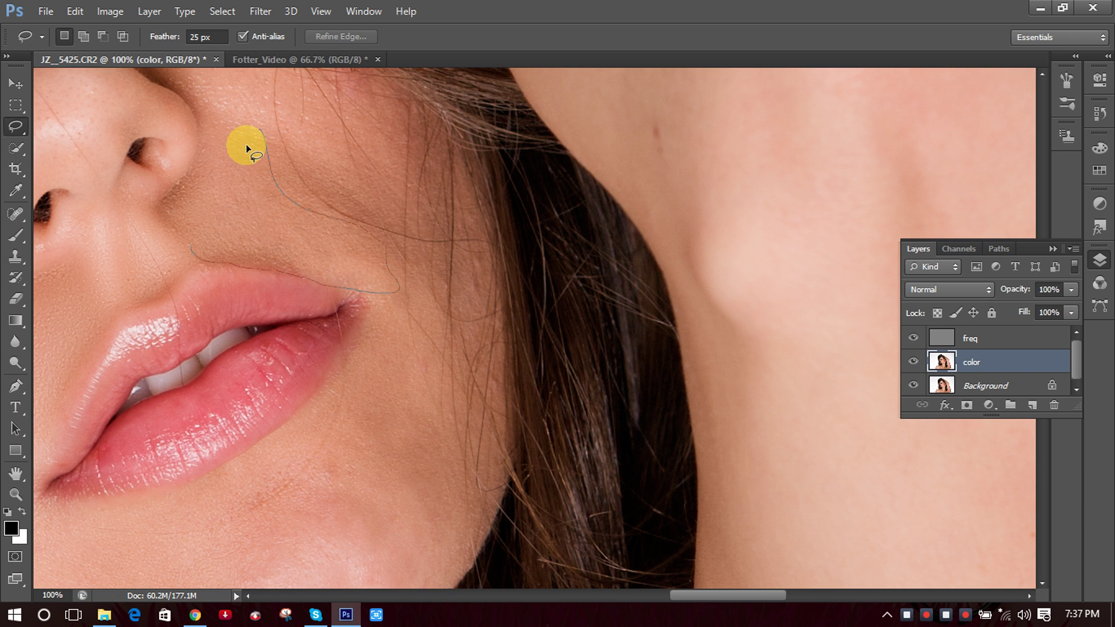
mouse_move(246, 144)
mouse_down()
mouse_move(219, 184)
mouse_move(204, 246)
mouse_up()
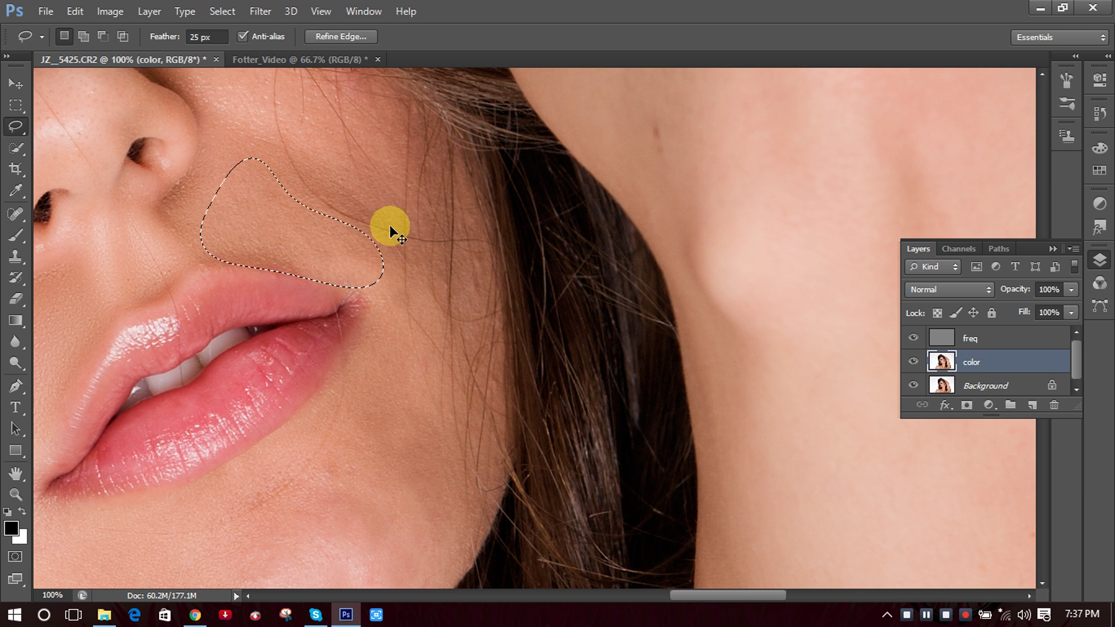
click(410, 288)
Outline the skin from the far inner eye corner under the eye and along the nose, reapply the last Gaussian Blur, and clear the selection.
mouse_move(390, 178)
mouse_down()
mouse_move(336, 331)
mouse_move(366, 364)
mouse_up()
drag(208, 277, 435, 393)
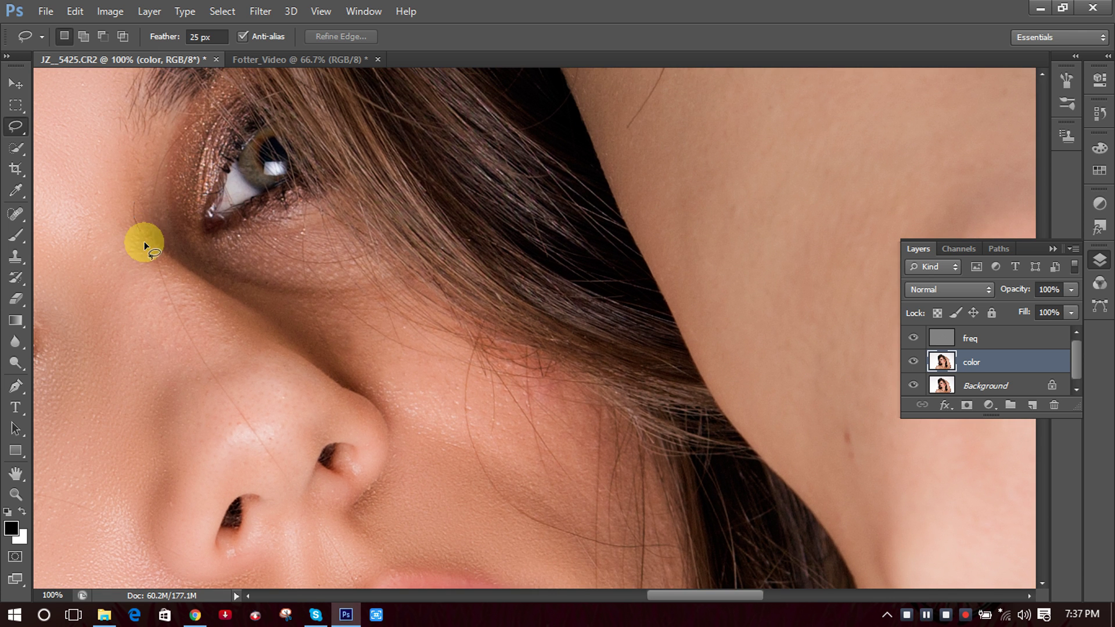
drag(241, 337, 301, 365)
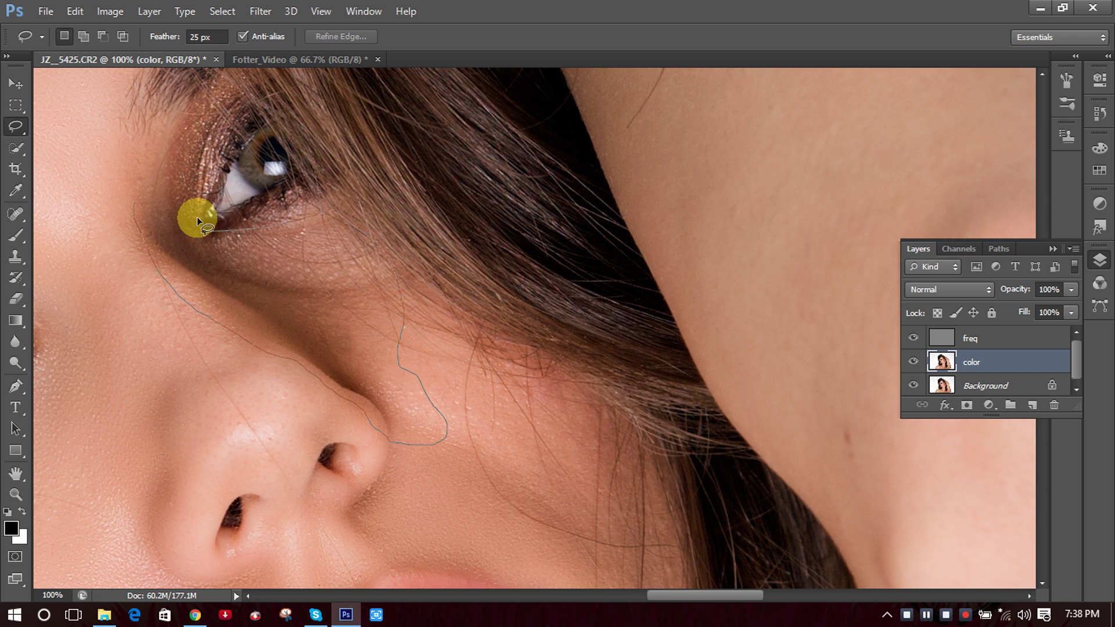
drag(133, 201, 135, 205)
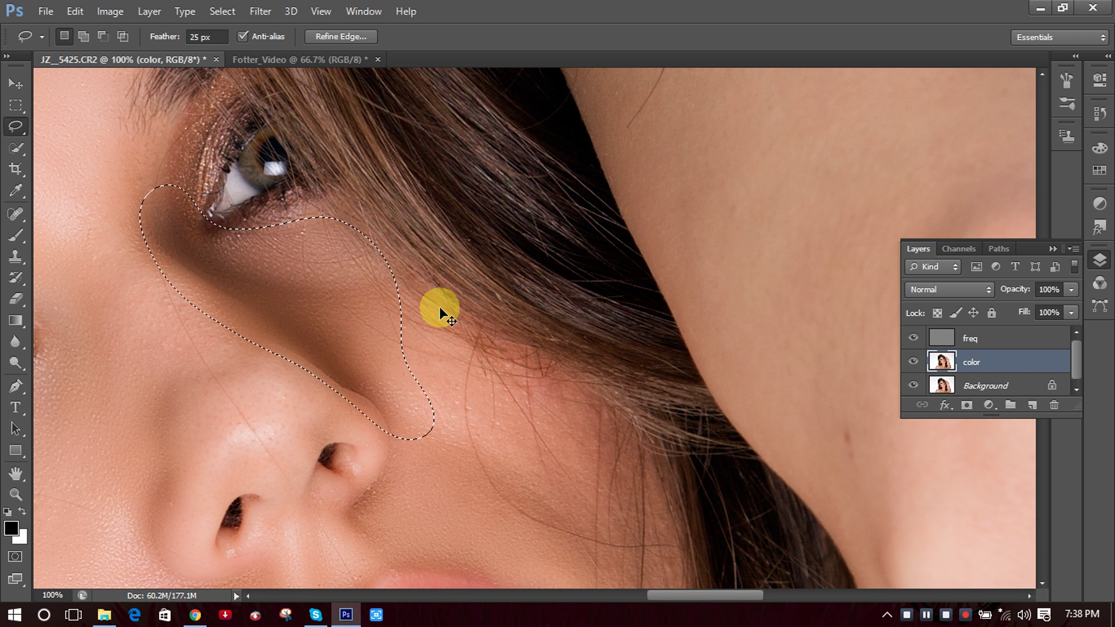
click(475, 425)
Outline the outer far cheek along the hair down to the jaw, reapply the last Gaussian Blur, and clear the selection.
scroll(476, 423, down, 2)
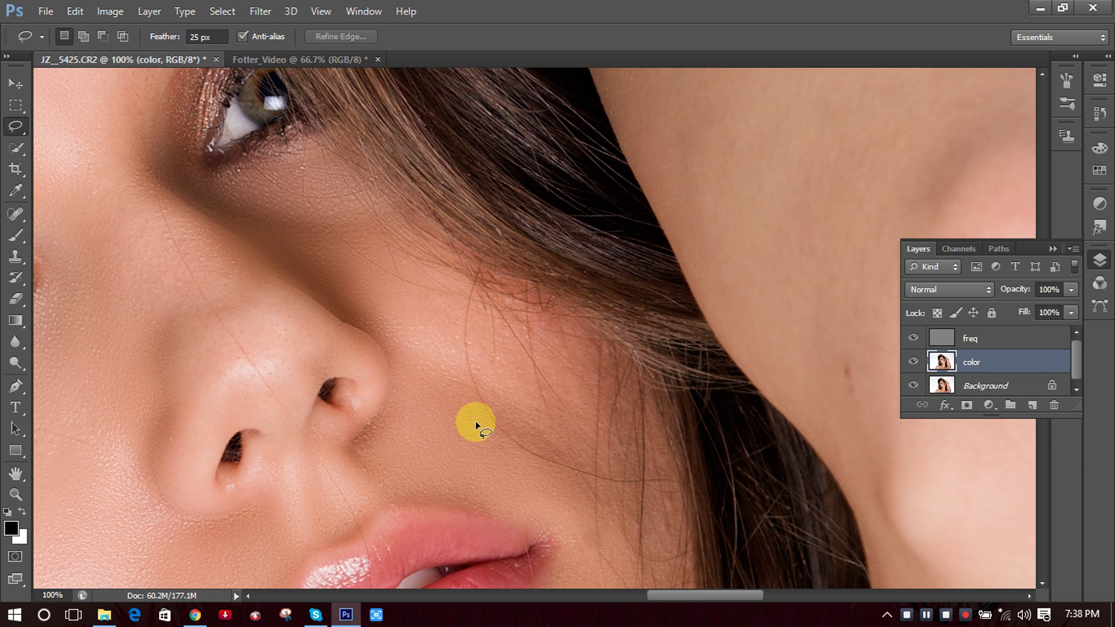
mouse_move(473, 381)
mouse_down()
mouse_move(305, 282)
mouse_move(294, 209)
mouse_move(252, 177)
mouse_move(272, 182)
mouse_up()
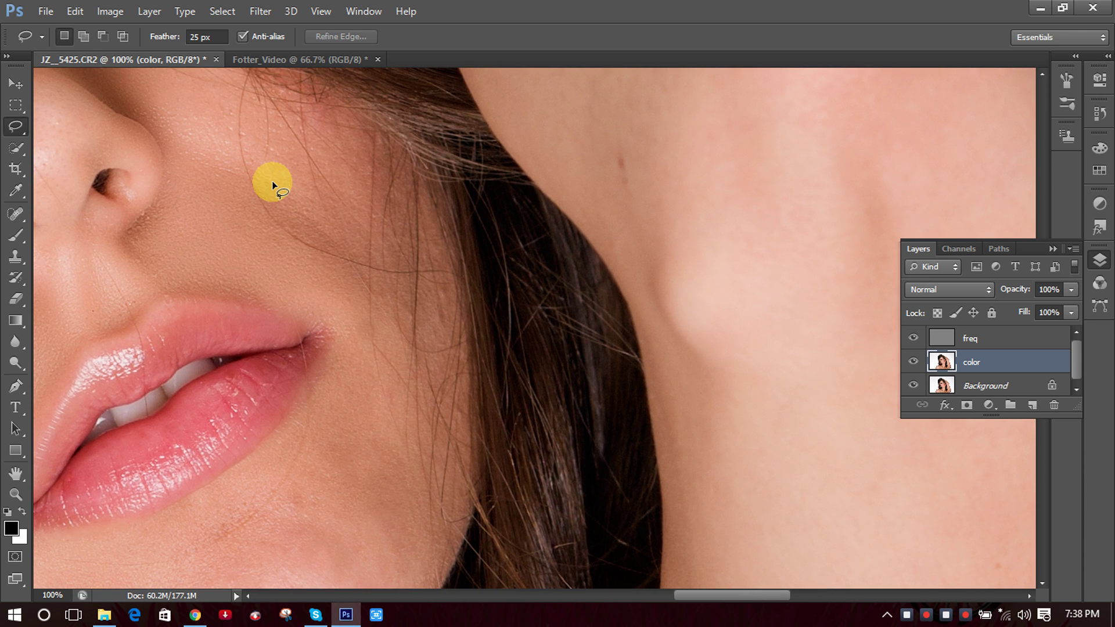
mouse_move(354, 158)
mouse_down()
mouse_move(458, 286)
mouse_move(466, 426)
mouse_move(447, 523)
mouse_move(388, 483)
mouse_move(305, 207)
mouse_move(346, 159)
mouse_up()
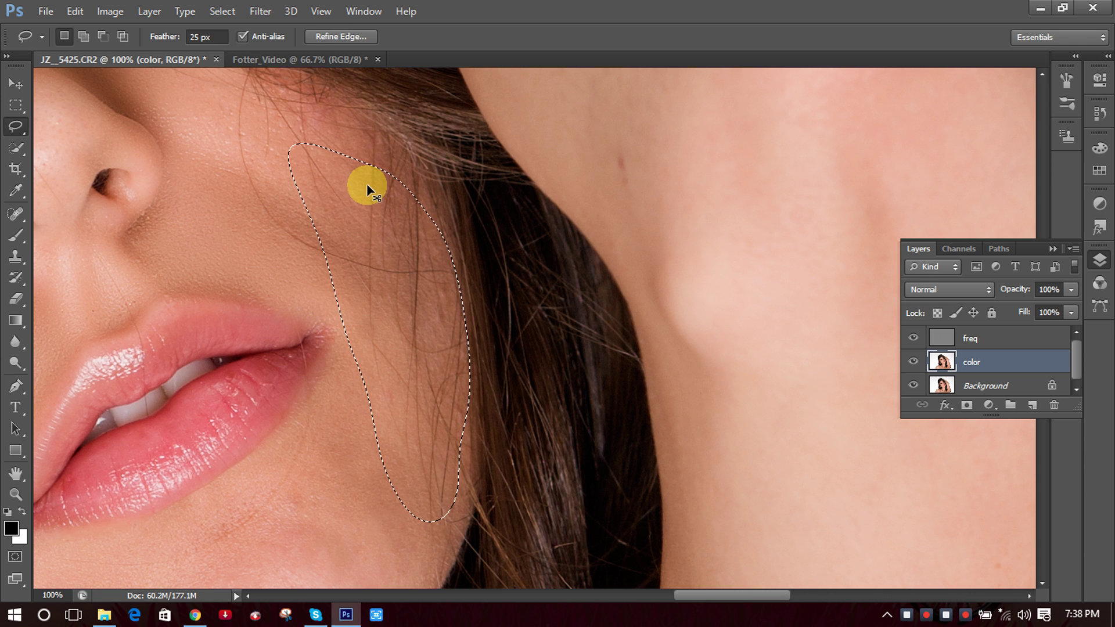
click(197, 135)
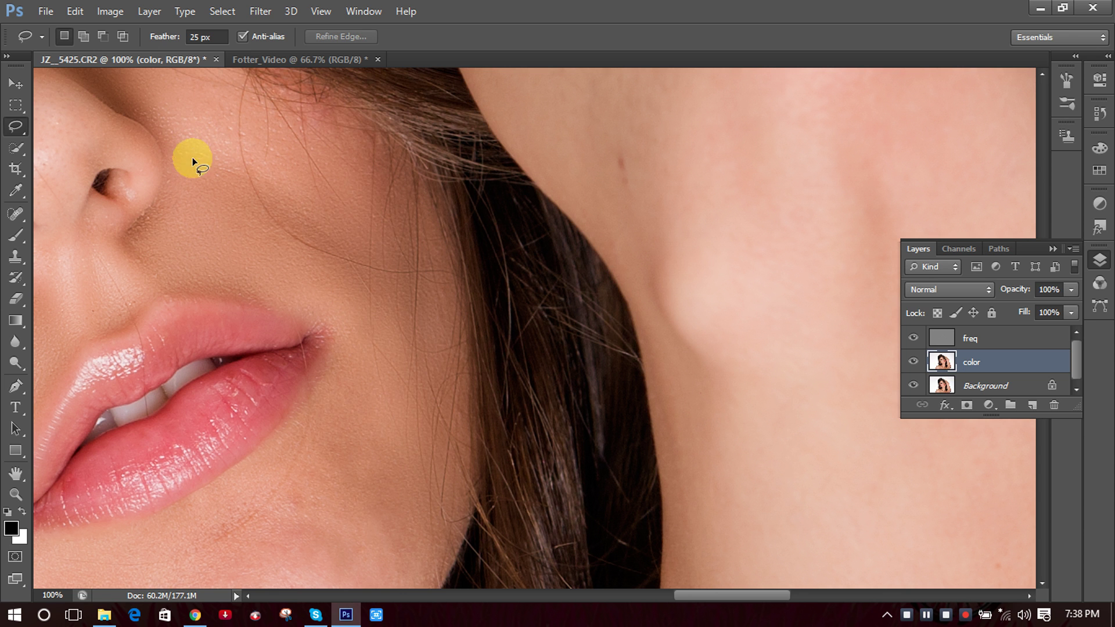
Outline the inner far cheek beside the nostril toward the mouth corner, reapply the last Gaussian Blur, and clear the selection.
drag(192, 150, 352, 309)
drag(217, 144, 220, 146)
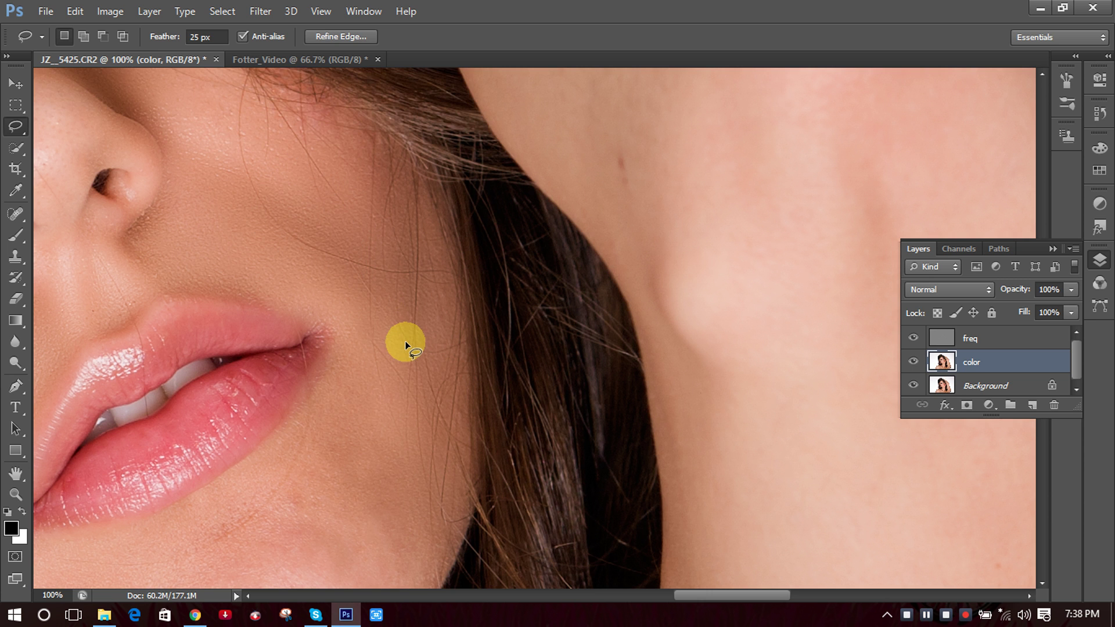
click(405, 344)
Outline the skin from the far mouth corner along beneath the lower lip, reapply the last Gaussian Blur, and clear the selection.
scroll(404, 344, down, 3)
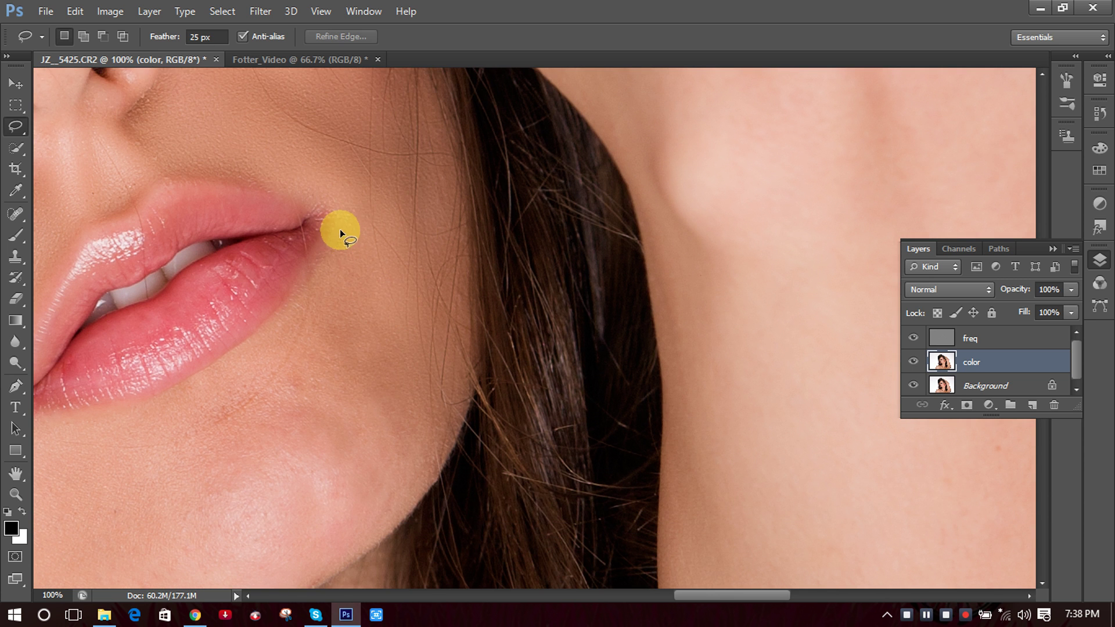
scroll(340, 232, down, 3)
drag(333, 127, 304, 189)
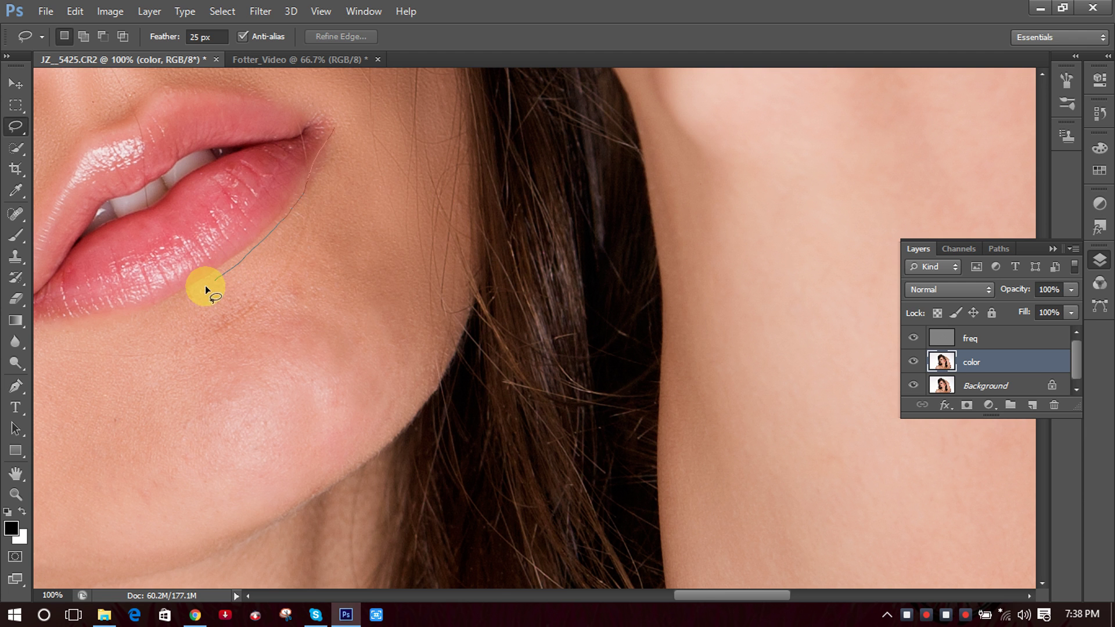
mouse_move(204, 285)
mouse_down()
mouse_move(125, 329)
mouse_move(117, 379)
mouse_move(140, 412)
mouse_move(353, 285)
mouse_move(371, 257)
mouse_move(394, 190)
mouse_move(330, 123)
mouse_up()
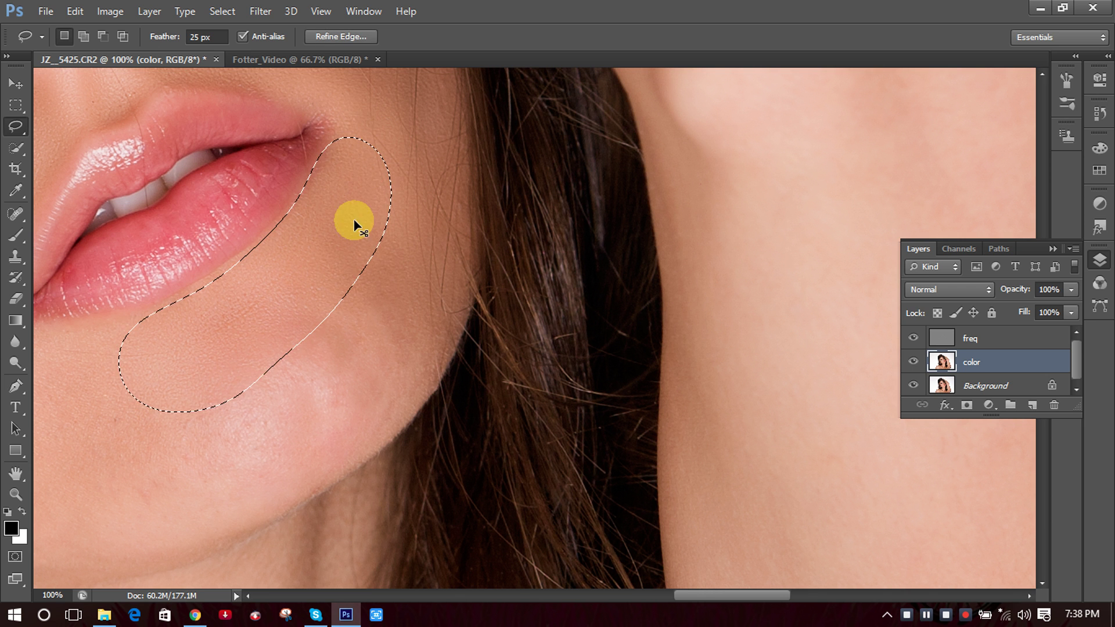
key(ctrl+d)
Outline the highlighted chin up to the jaw edge, reapply the last Gaussian Blur on the color layer, and clear the selection.
scroll(402, 298, down, 3)
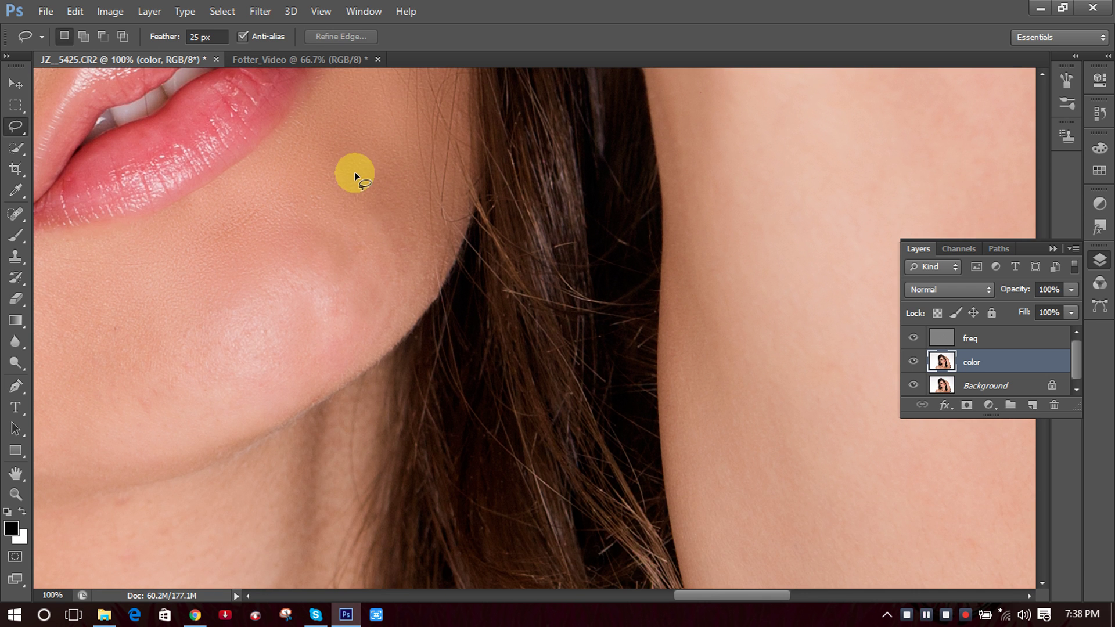
mouse_move(229, 260)
mouse_down()
mouse_move(157, 352)
mouse_move(152, 388)
mouse_move(180, 423)
mouse_move(290, 409)
mouse_move(415, 322)
mouse_move(377, 179)
mouse_move(355, 185)
mouse_up()
scroll(294, 281, down, 2)
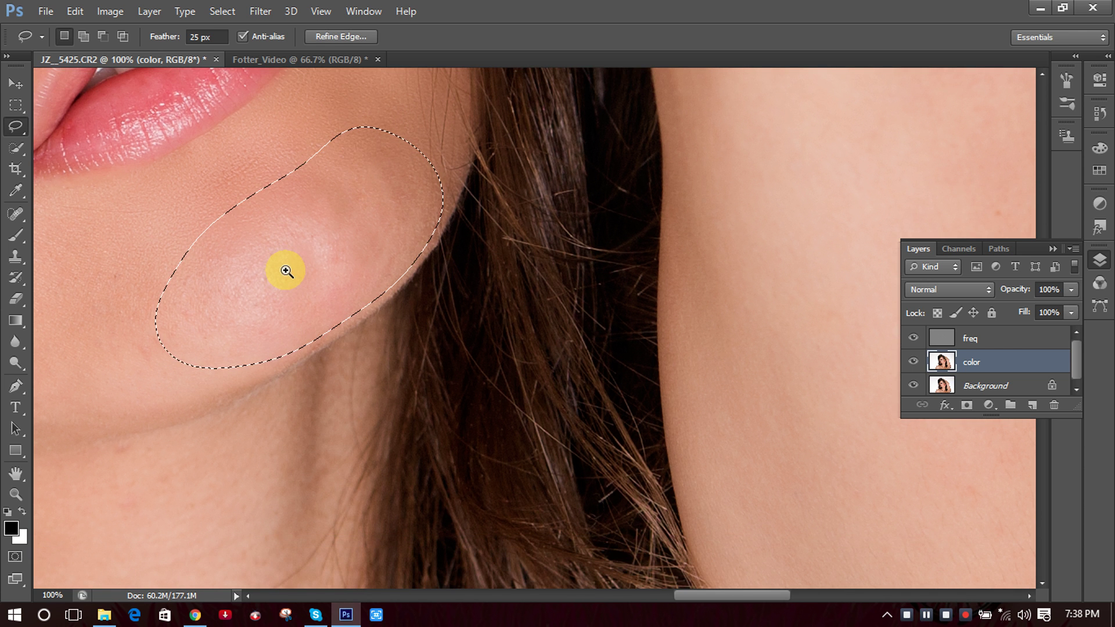
scroll(287, 269, up, 1)
scroll(361, 224, up, 1)
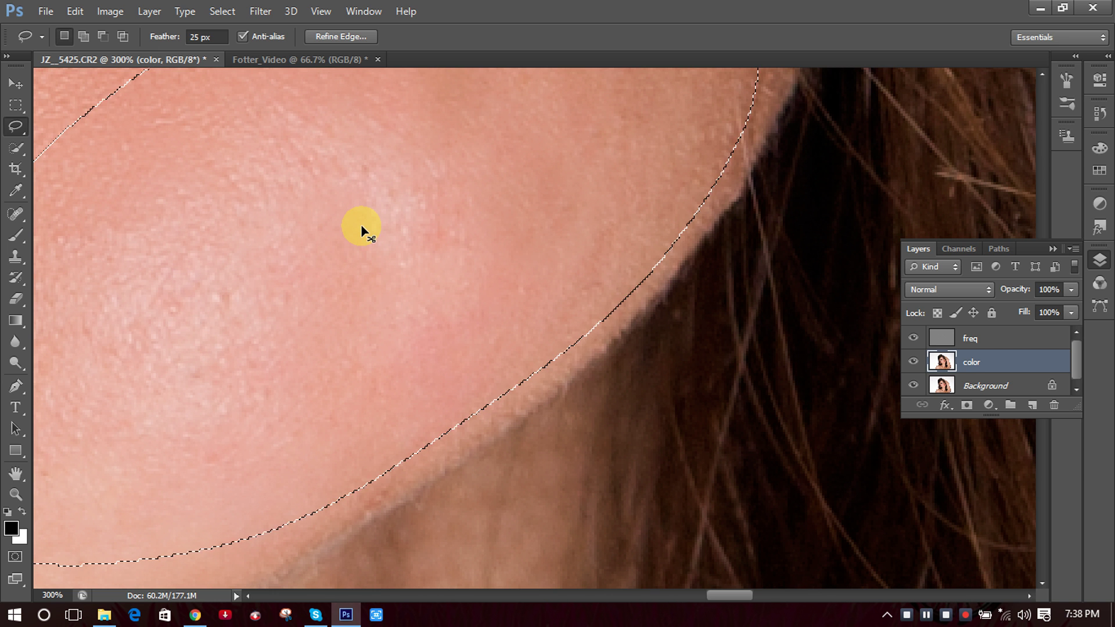
scroll(361, 227, down, 2)
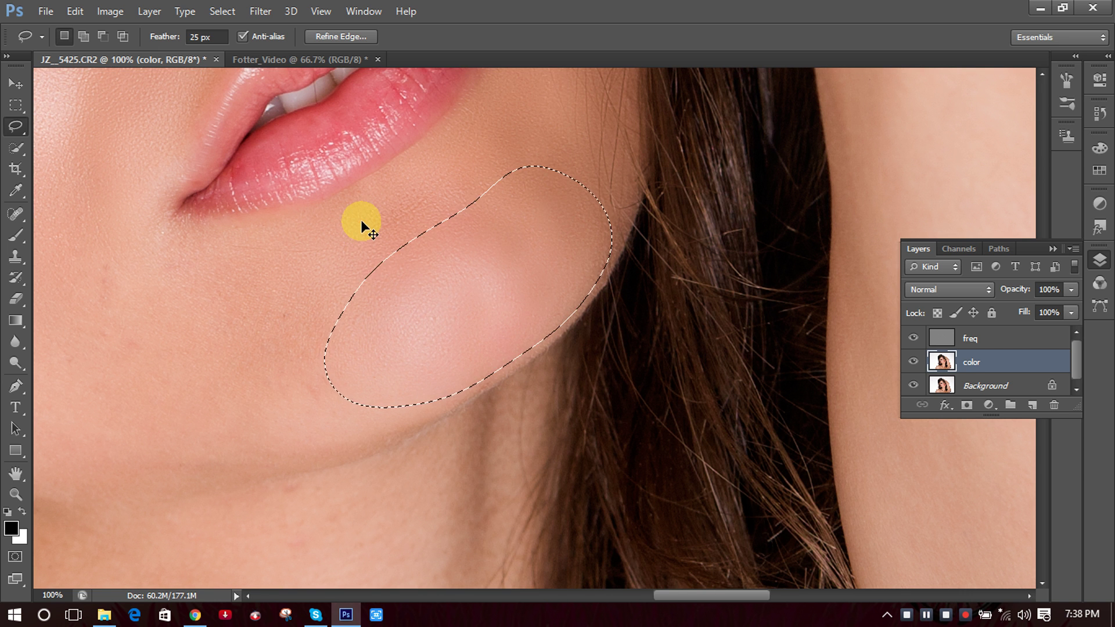
scroll(449, 297, up, 1)
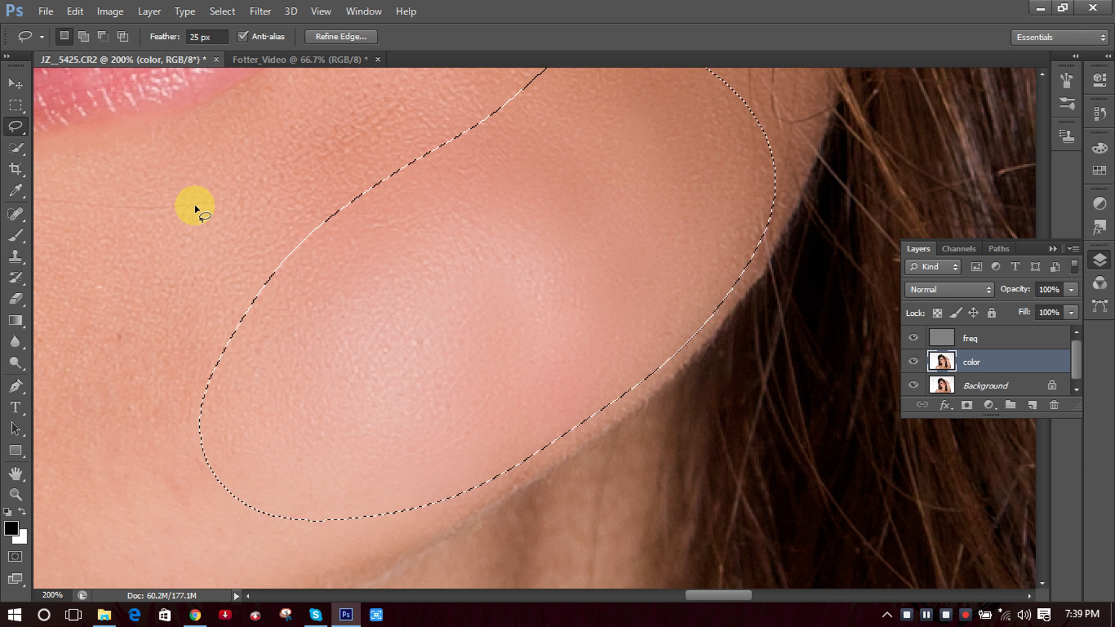
key(ctrl+d)
Outline the broad skin area below the near mouth corner and lower lip, reapply the last Gaussian Blur, and clear the selection.
drag(368, 294, 612, 204)
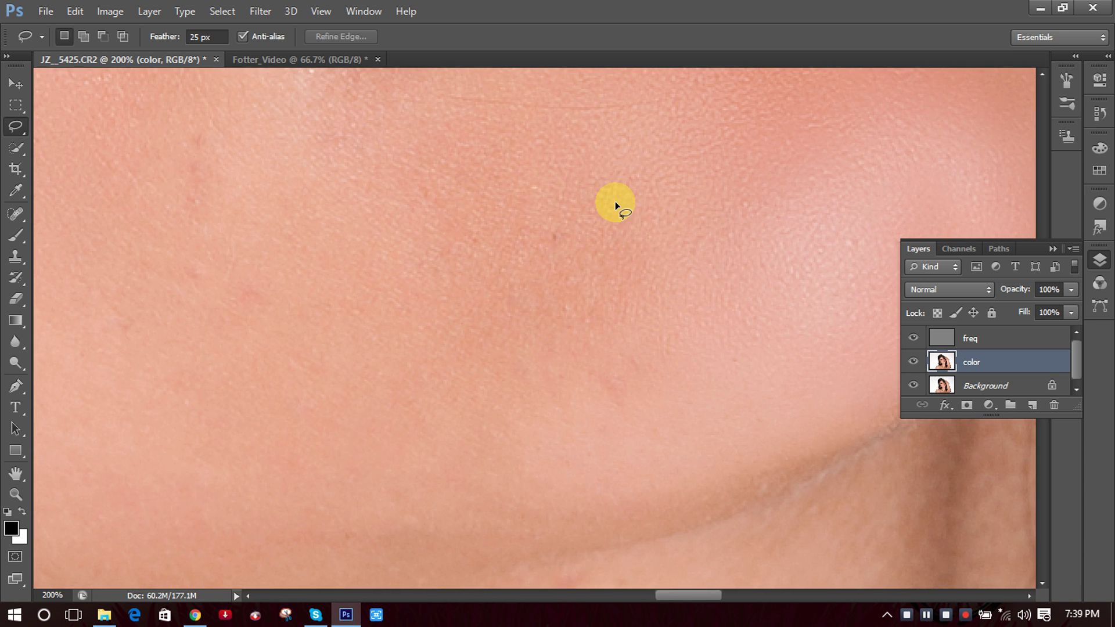
key(ctrl+minus)
key(ctrl+minus)
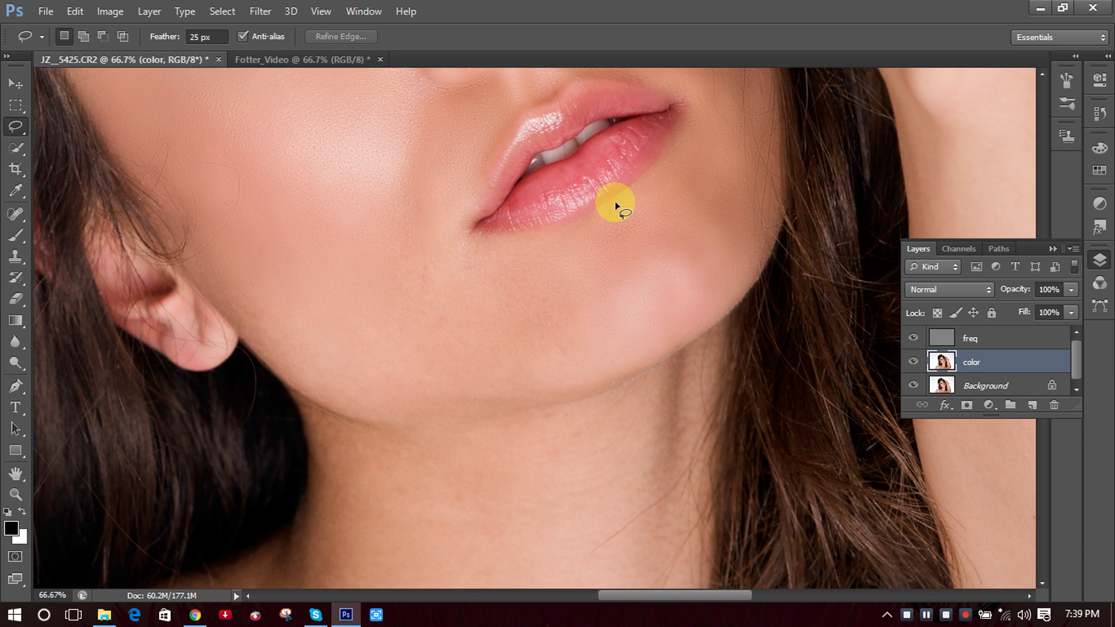
scroll(619, 221, down, 2)
key(ctrl+plus)
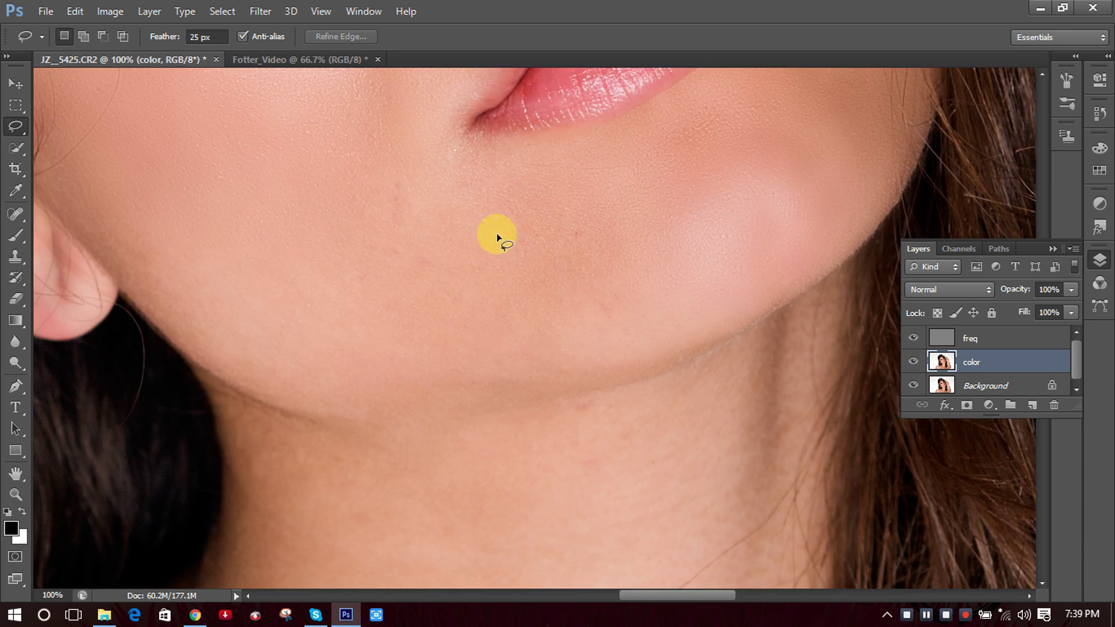
mouse_move(429, 171)
mouse_down()
mouse_move(610, 242)
mouse_move(585, 214)
mouse_up()
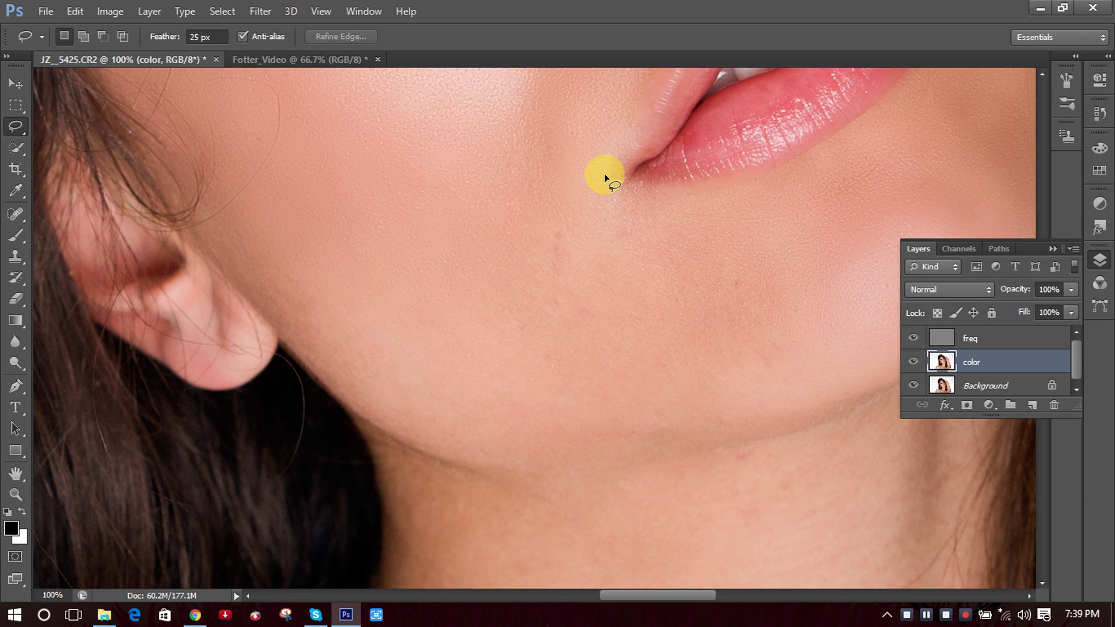
mouse_move(623, 169)
mouse_down()
mouse_move(696, 188)
mouse_move(764, 172)
mouse_move(864, 238)
mouse_move(836, 302)
mouse_move(840, 391)
mouse_move(672, 420)
mouse_move(536, 425)
mouse_move(424, 246)
mouse_move(578, 192)
mouse_move(601, 177)
mouse_up()
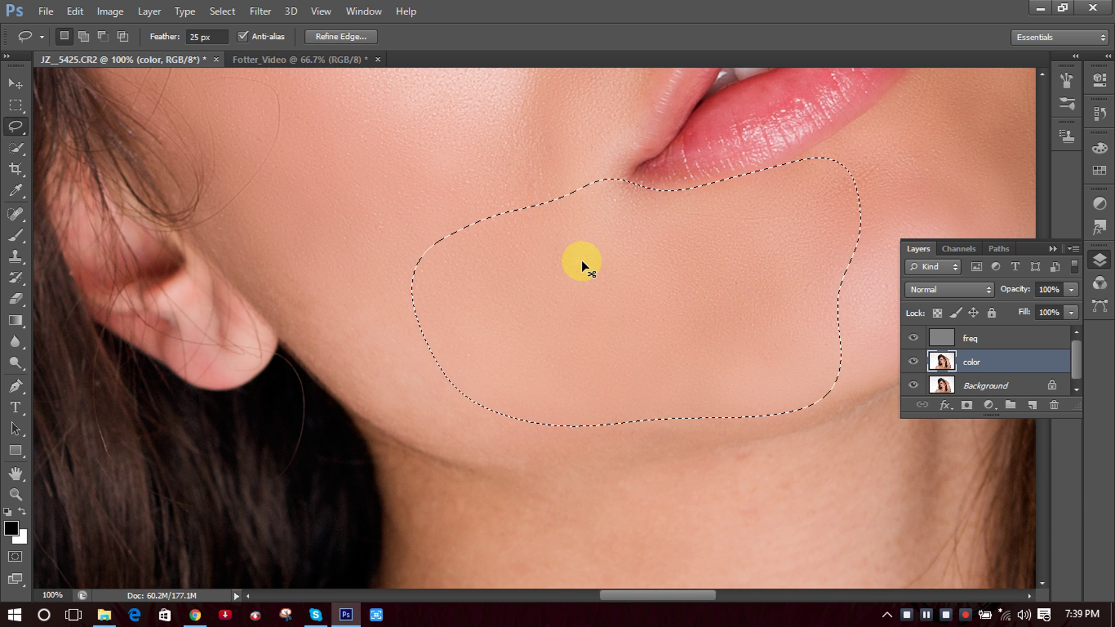
click(346, 159)
Outline the jaw from beside the earlobe down toward the chin, reapply the last Gaussian Blur, and clear the selection.
mouse_move(413, 296)
mouse_down()
mouse_move(515, 142)
mouse_move(582, 243)
mouse_move(577, 259)
mouse_up()
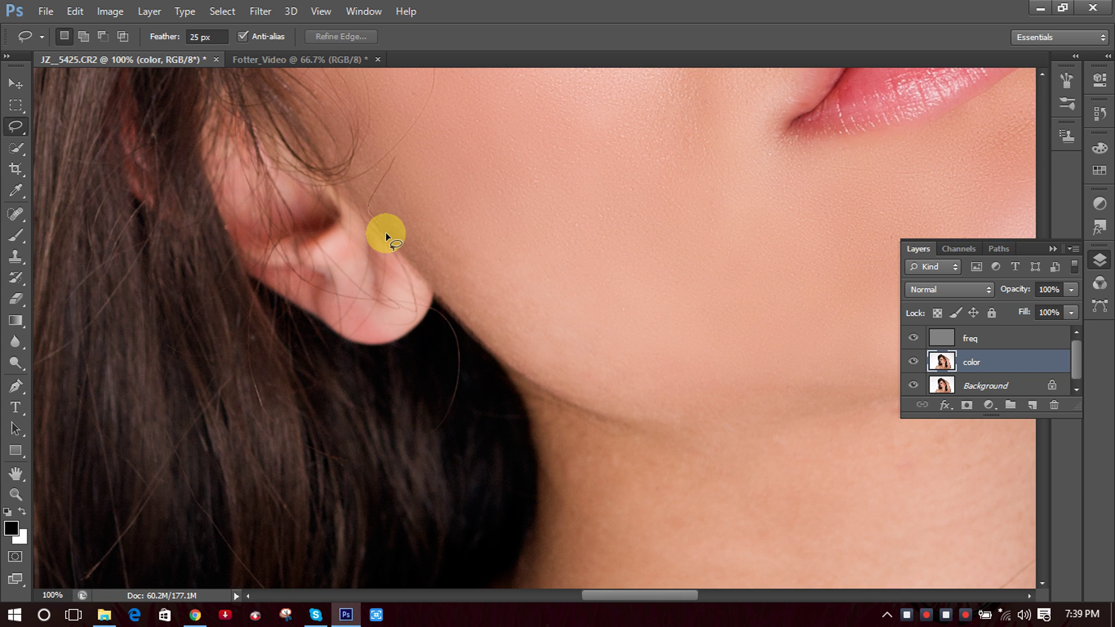
mouse_move(386, 232)
mouse_down()
mouse_move(495, 361)
mouse_move(606, 405)
mouse_move(743, 398)
mouse_move(799, 360)
mouse_move(704, 296)
mouse_move(409, 154)
mouse_up()
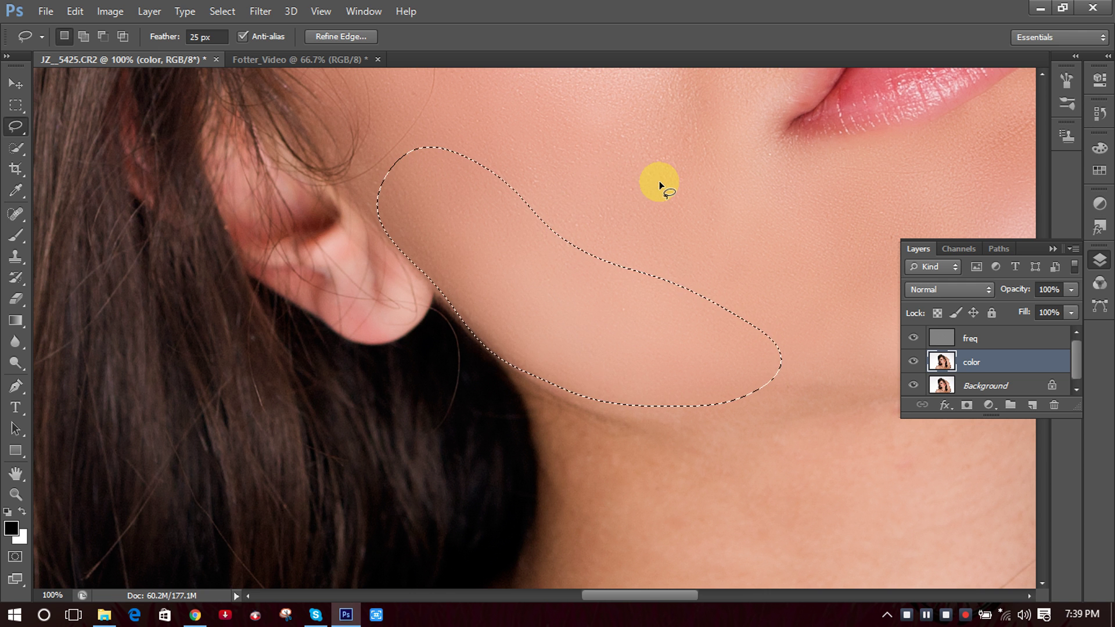
key(ctrl+d)
Outline the narrow strip along the jaw's lower edge where it meets the neck, reapply the last Gaussian Blur, and clear the selection.
drag(678, 303, 329, 381)
drag(320, 339, 314, 295)
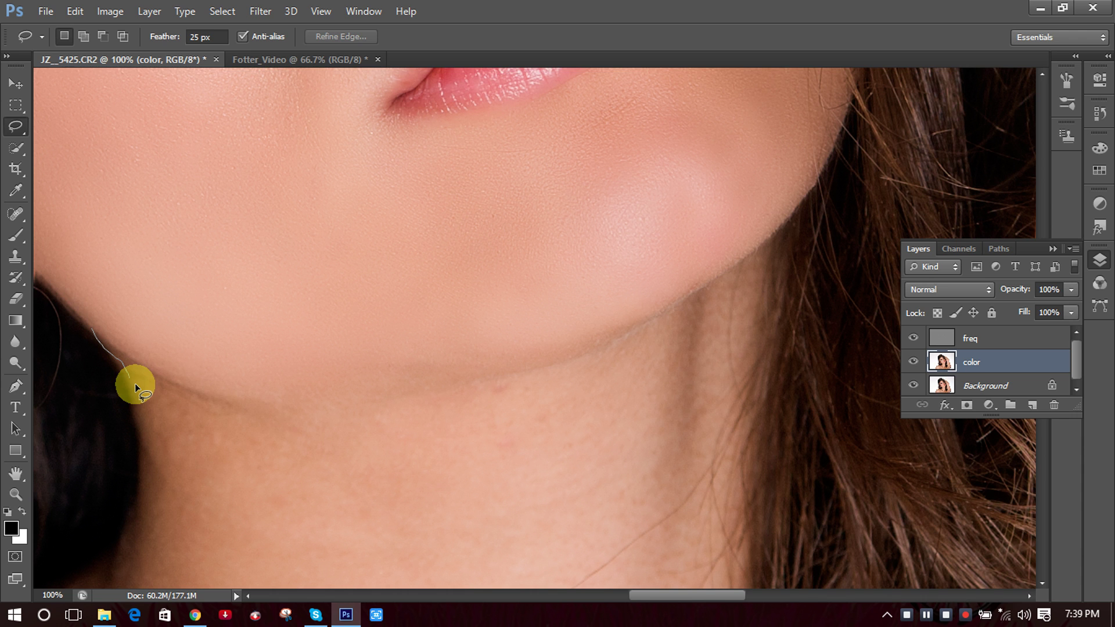
mouse_move(135, 384)
mouse_down()
mouse_move(263, 427)
mouse_move(359, 438)
mouse_move(450, 421)
mouse_move(679, 326)
mouse_up()
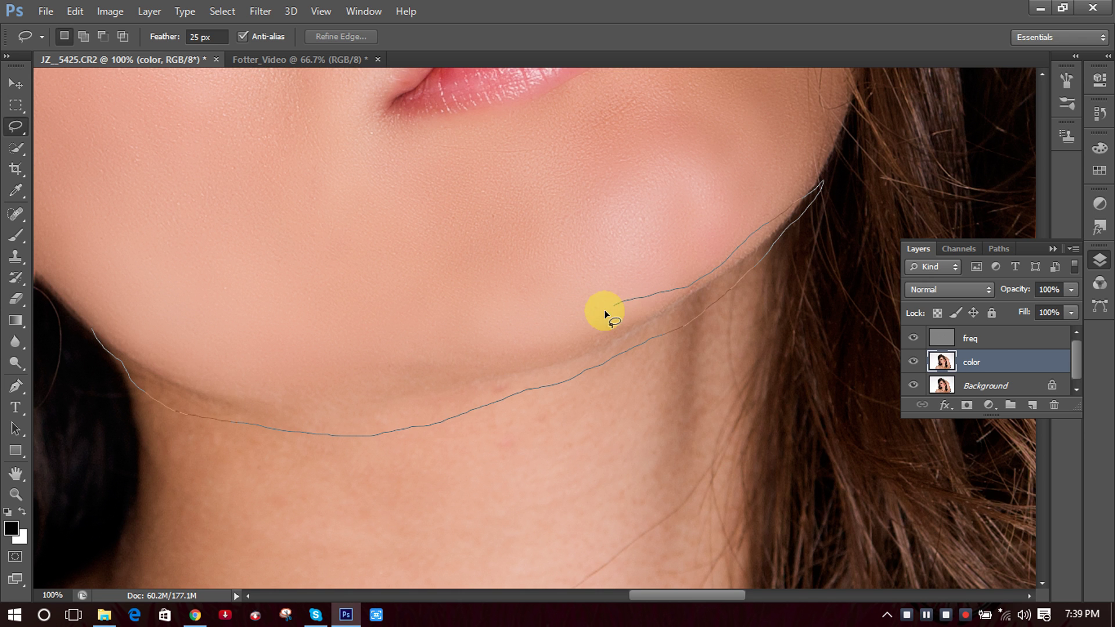
mouse_move(503, 343)
mouse_down()
mouse_move(217, 368)
mouse_move(160, 351)
mouse_up()
drag(85, 320, 86, 322)
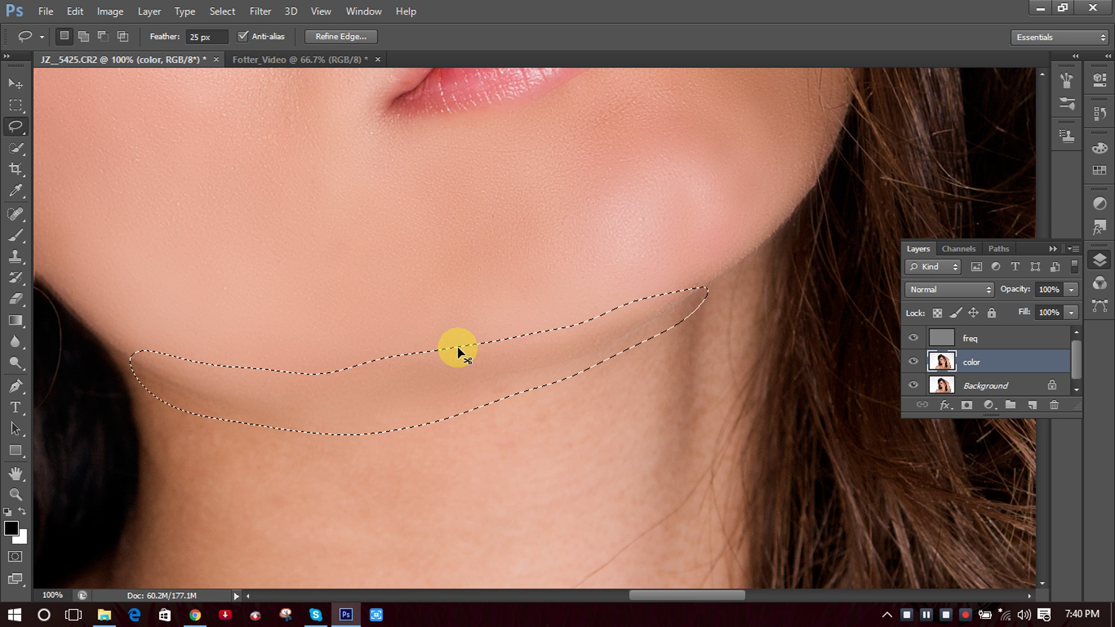
click(514, 443)
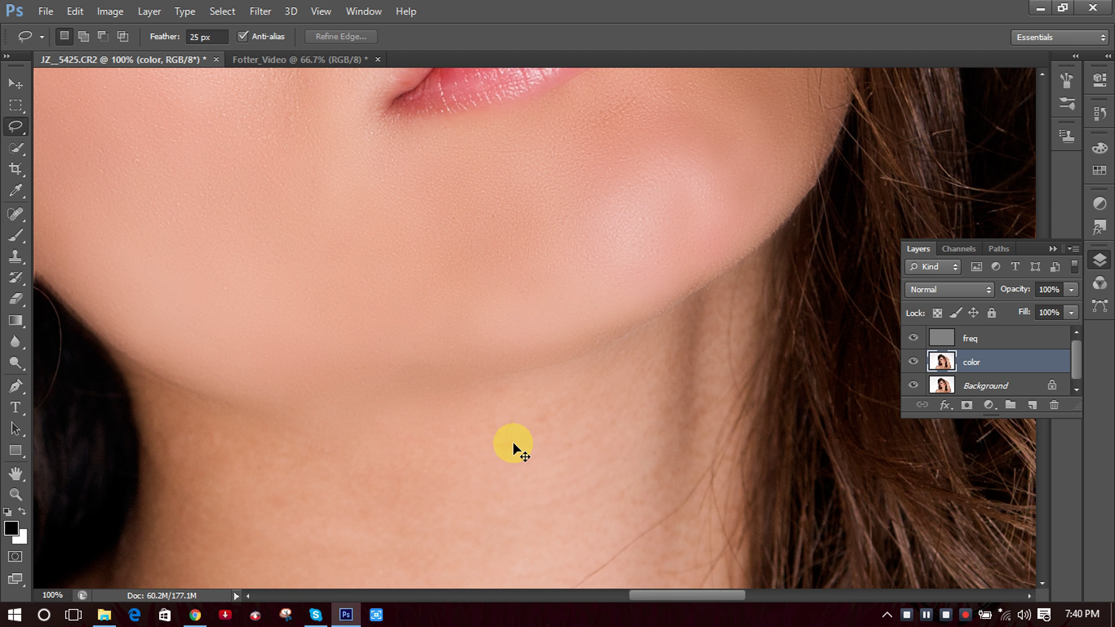
Examine the evenness of the smoothed face against the neck and shoulders across the whole portrait.
key(ctrl+minus)
key(ctrl+minus)
key(ctrl+minus)
key(ctrl+minus)
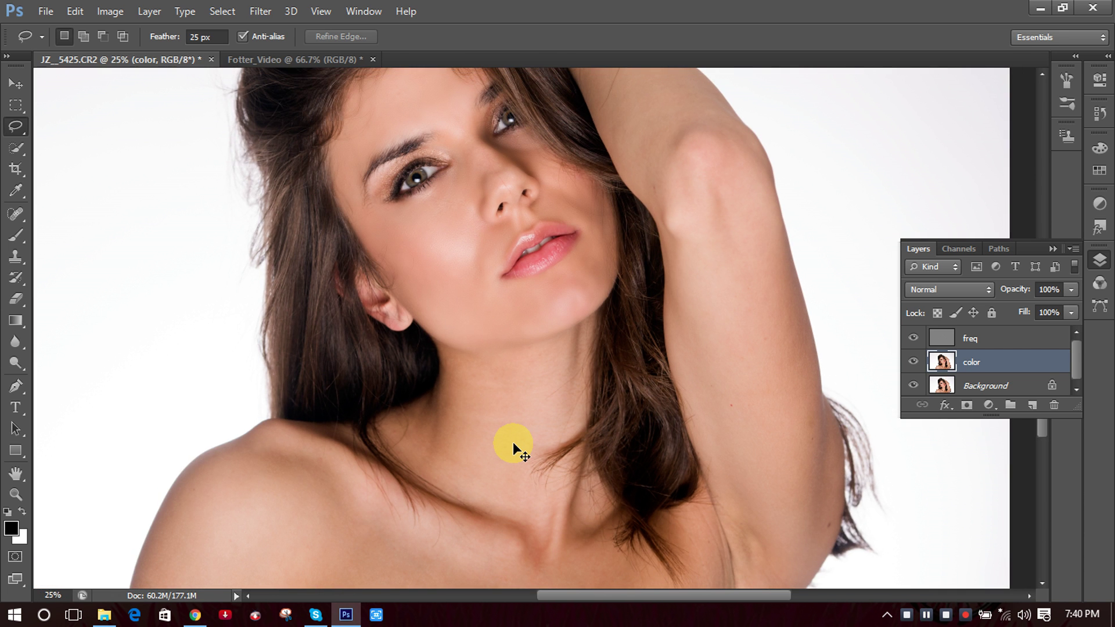
scroll(578, 379, down, 1)
scroll(500, 373, down, 1)
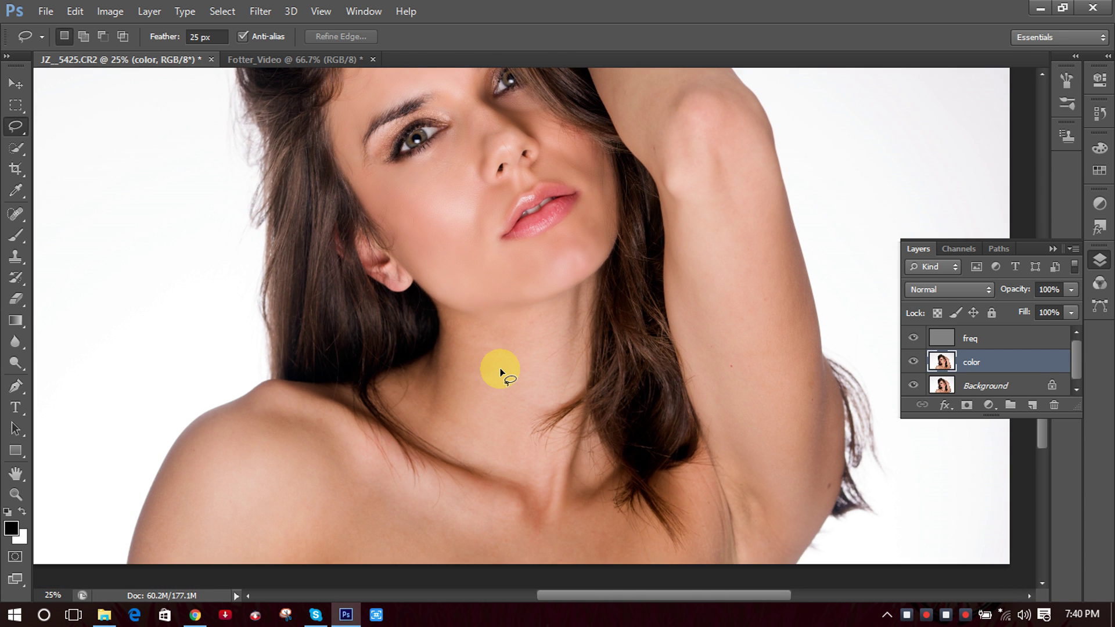
scroll(497, 357, up, 5)
scroll(493, 357, down, 4)
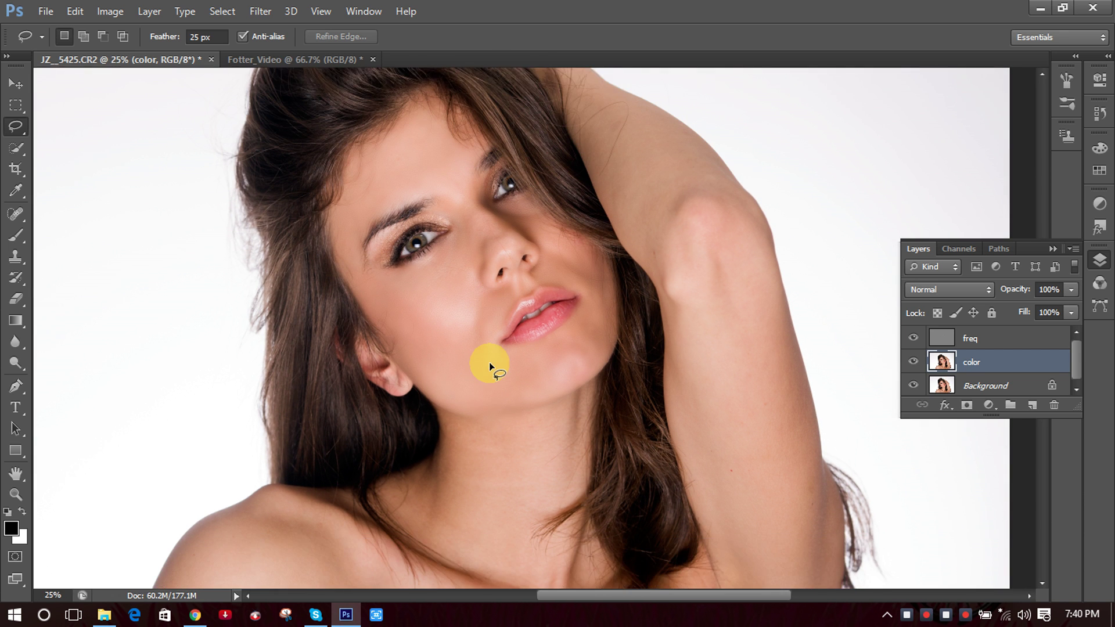
Outline the shaded side of the neck from below the ear to the collarbone hair strand, and reapply the last Gaussian Blur.
scroll(474, 360, down, 2)
key(ctrl+plus)
key(ctrl+plus)
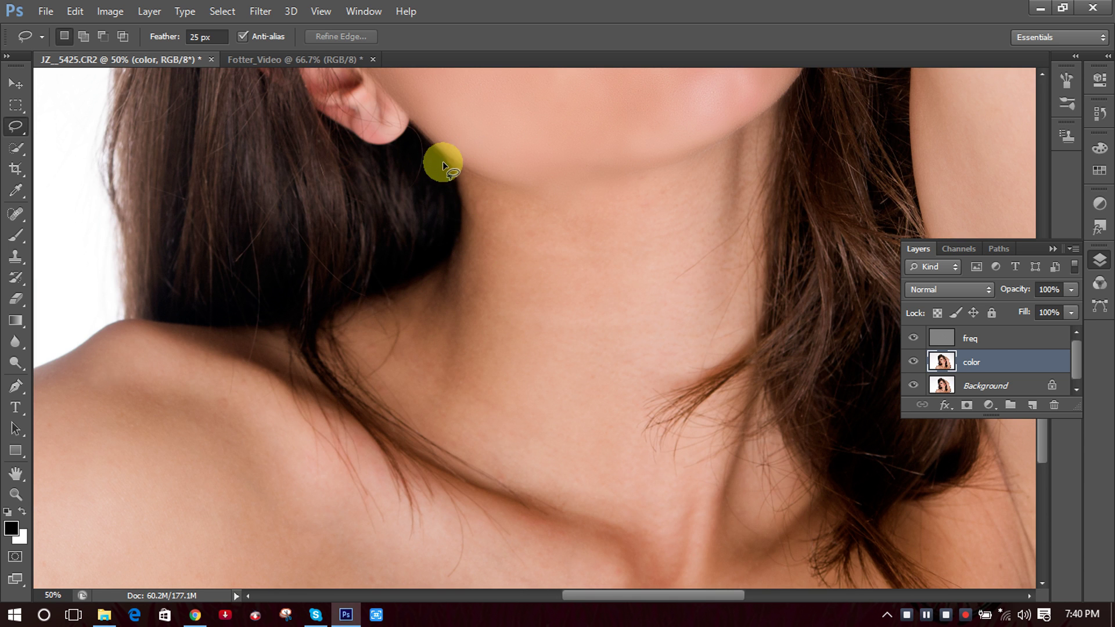
mouse_move(442, 162)
mouse_down()
mouse_move(455, 246)
mouse_move(361, 299)
mouse_up()
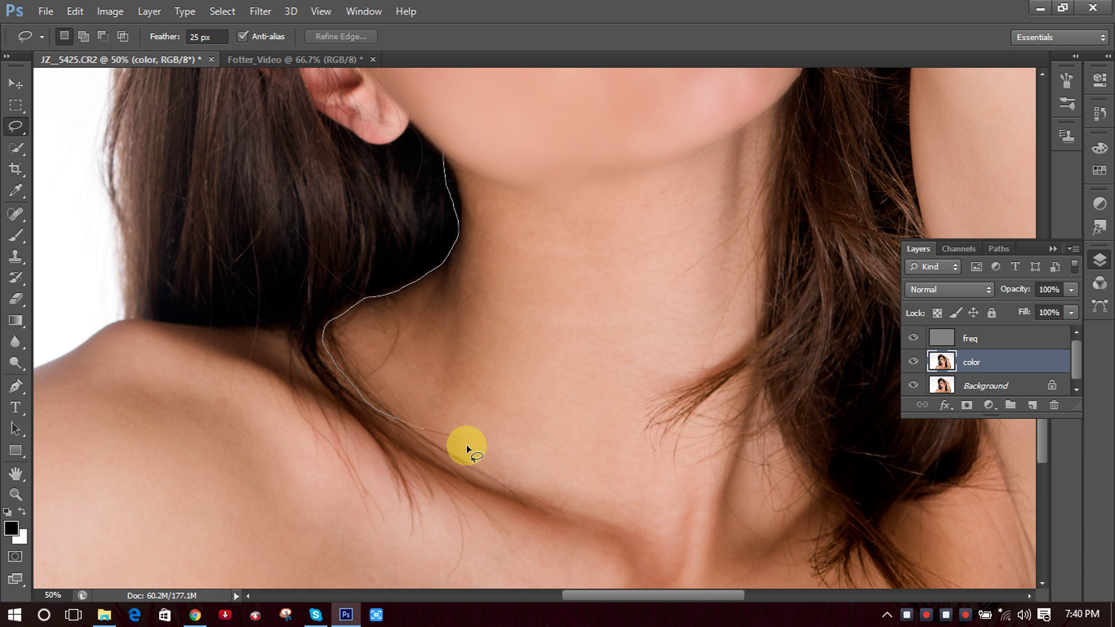
mouse_move(485, 412)
mouse_down()
mouse_move(506, 180)
mouse_move(458, 164)
mouse_up()
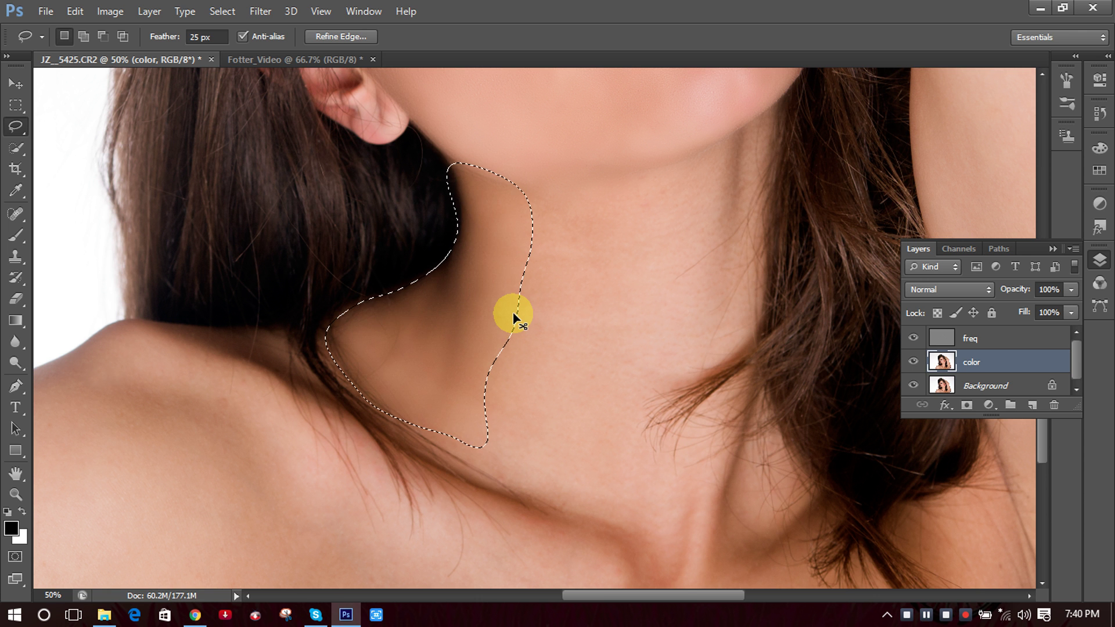
Clear the neck-side selection, outline the front of the neck down to the collarbone notch, and reapply the last Gaussian Blur.
key(ctrl+d)
mouse_move(617, 430)
mouse_down()
mouse_move(456, 281)
mouse_move(347, 202)
mouse_move(362, 298)
mouse_up()
mouse_move(223, 316)
mouse_down()
mouse_move(280, 361)
mouse_move(367, 379)
mouse_up()
mouse_move(415, 411)
mouse_down()
mouse_move(462, 476)
mouse_move(517, 315)
mouse_move(497, 330)
mouse_move(450, 325)
mouse_move(427, 280)
mouse_move(512, 234)
mouse_move(538, 194)
mouse_move(538, 81)
mouse_move(444, 82)
mouse_move(307, 119)
mouse_up()
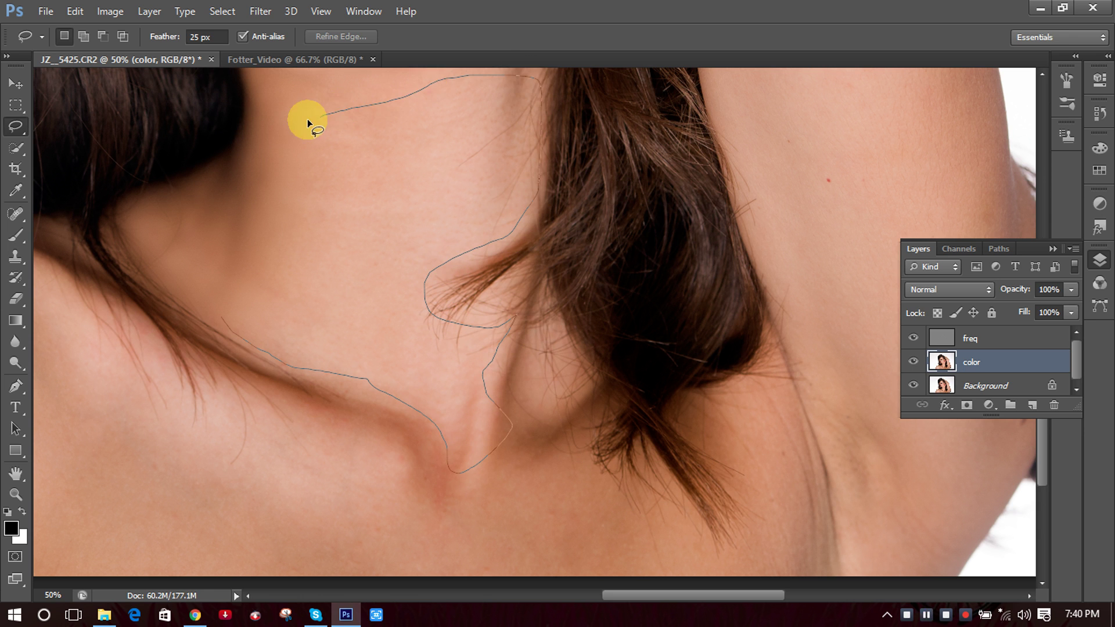
drag(221, 315, 218, 319)
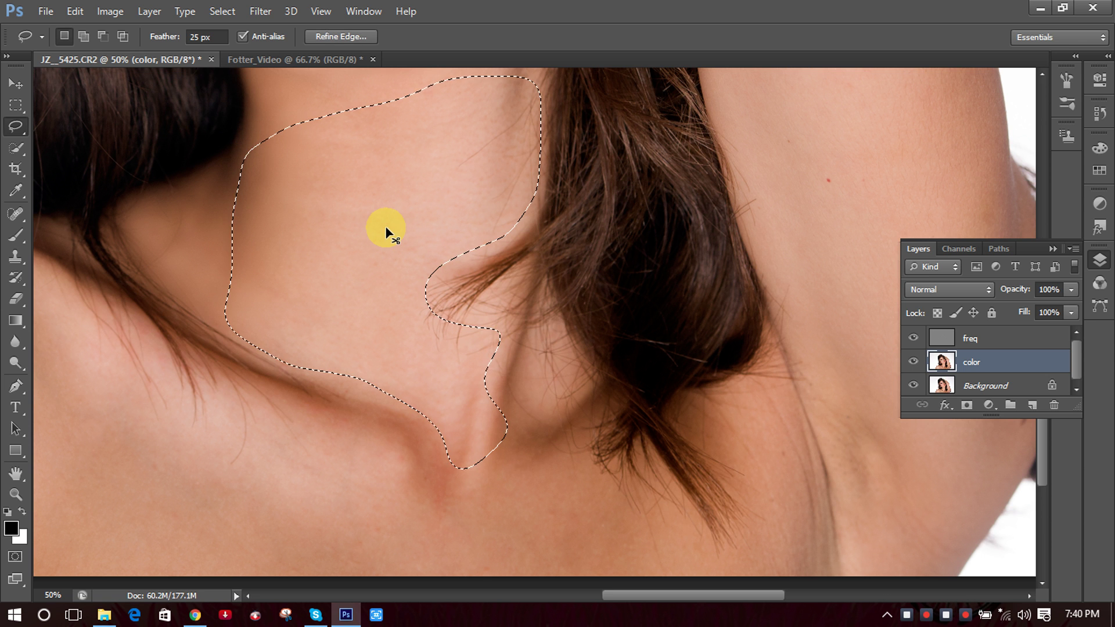
click(333, 107)
Outline the upper chest below the collarbones and beside the hair tips, reapply the last Gaussian Blur, and clear the selection.
mouse_move(514, 309)
mouse_down()
mouse_move(478, 319)
mouse_move(354, 212)
mouse_move(354, 168)
mouse_move(310, 271)
mouse_move(327, 190)
mouse_move(371, 123)
mouse_move(401, 190)
mouse_move(452, 246)
mouse_move(438, 295)
mouse_move(403, 331)
mouse_move(314, 261)
mouse_up()
click(474, 343)
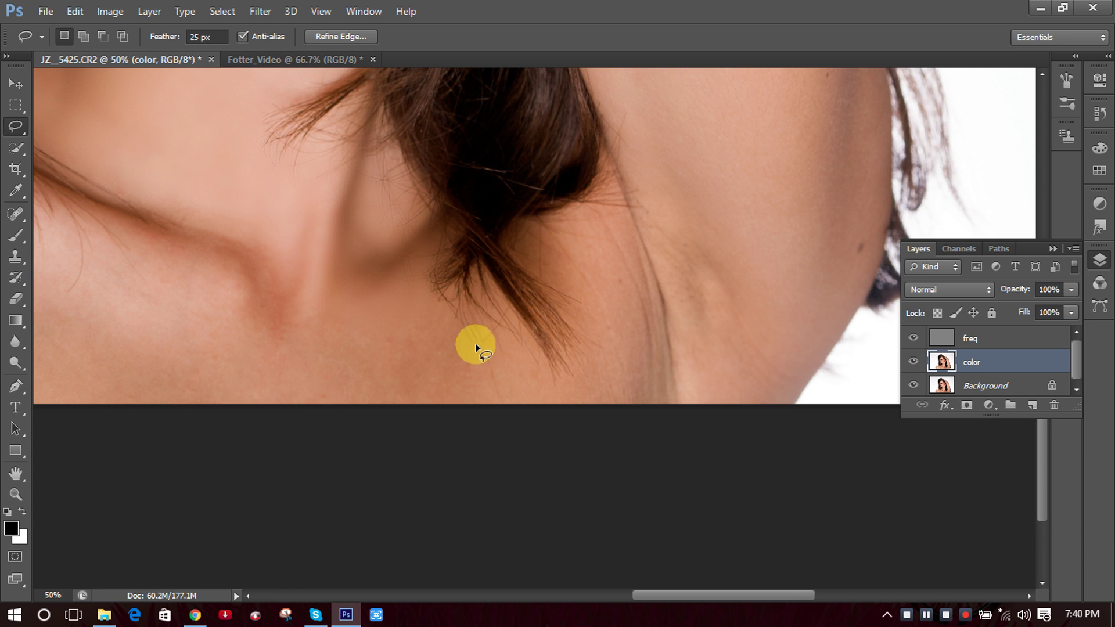
scroll(483, 314, down, 3)
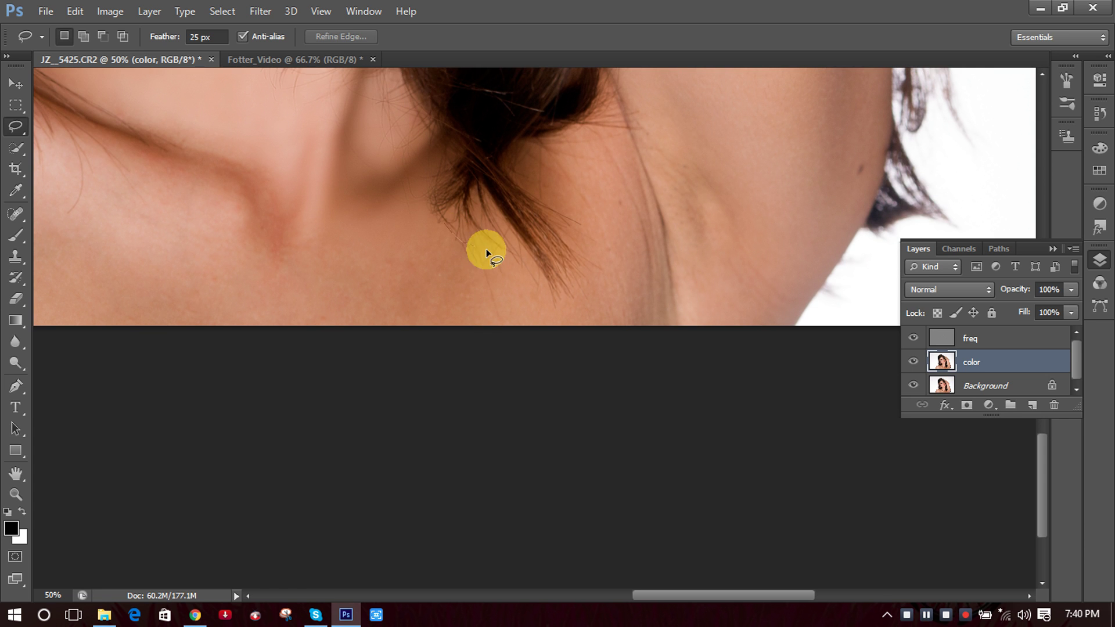
mouse_move(556, 287)
mouse_down()
mouse_move(460, 361)
mouse_move(161, 355)
mouse_move(96, 314)
mouse_move(94, 273)
mouse_up()
drag(181, 223, 243, 243)
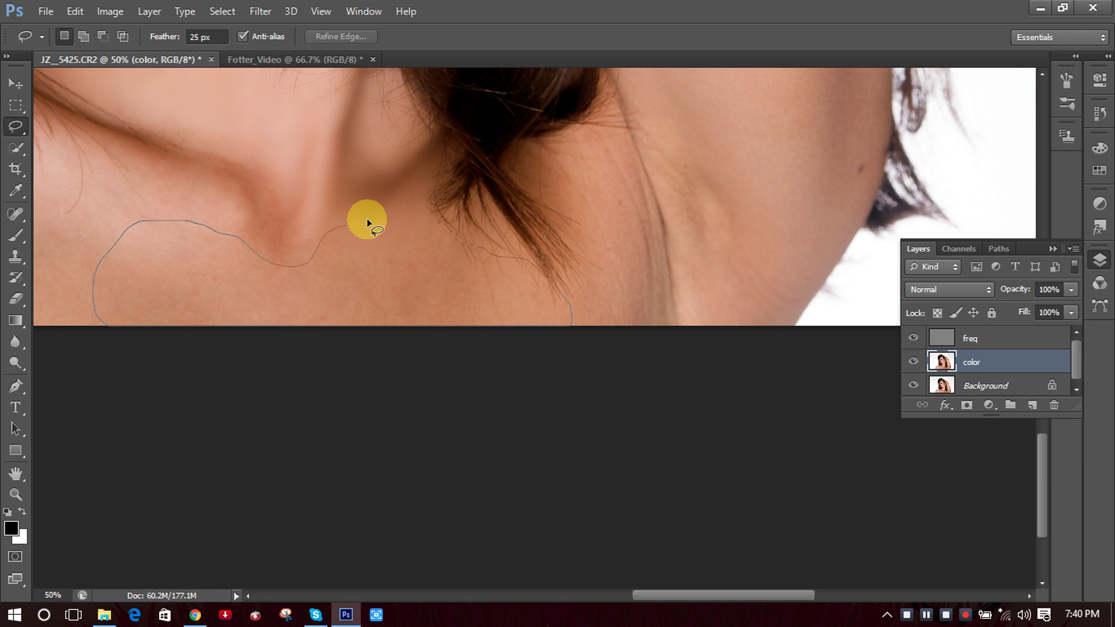
mouse_move(367, 218)
mouse_down()
mouse_move(438, 188)
mouse_move(469, 197)
mouse_up()
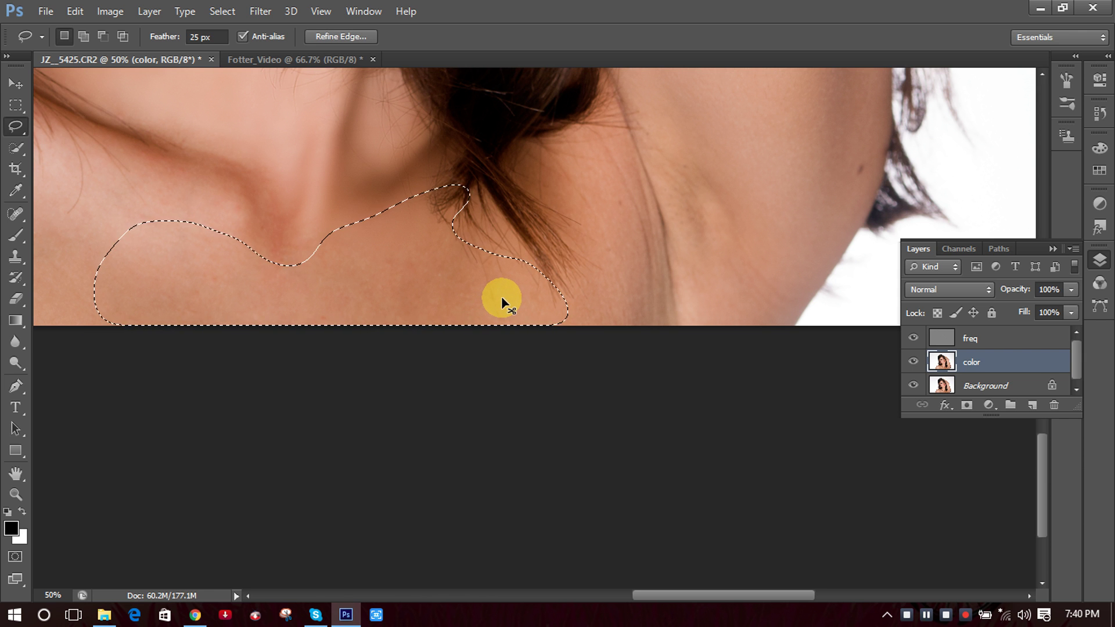
key(ctrl+d)
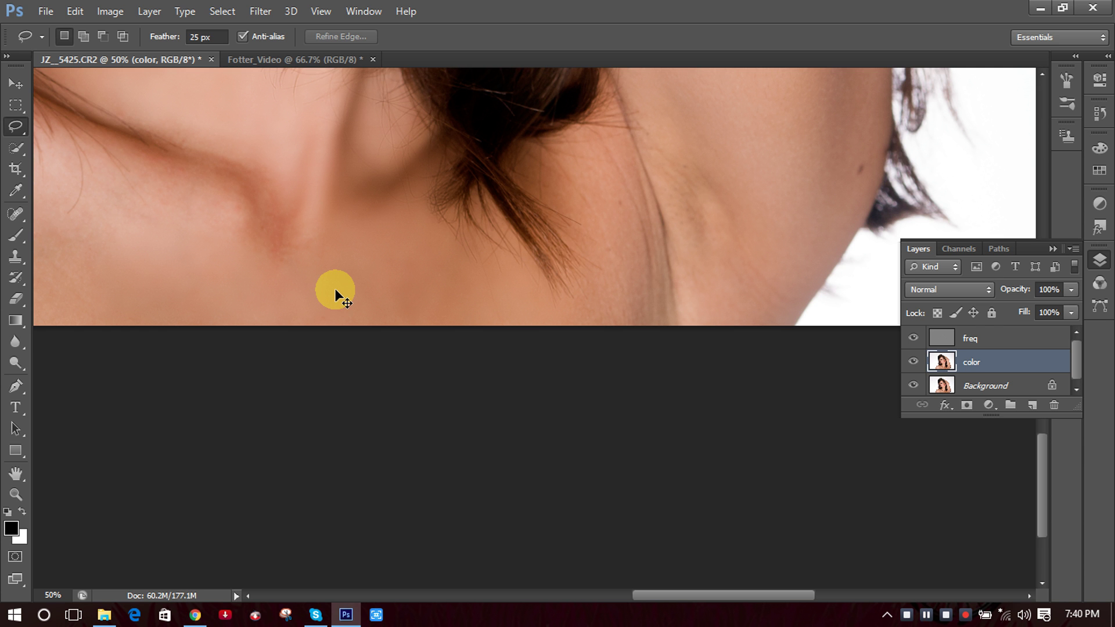
Outline the broad rounded front of the bare shoulder down to the image's lower edge, and reapply the last Gaussian Blur.
key(ctrl+minus)
key(ctrl+minus)
key(ctrl+minus)
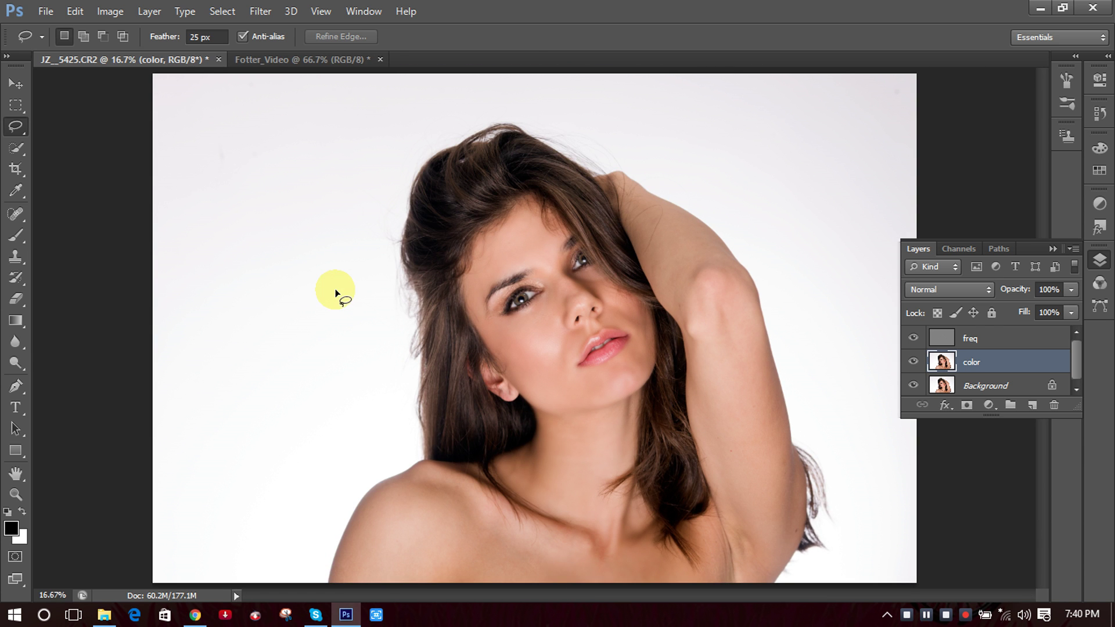
ctrl+click(362, 557)
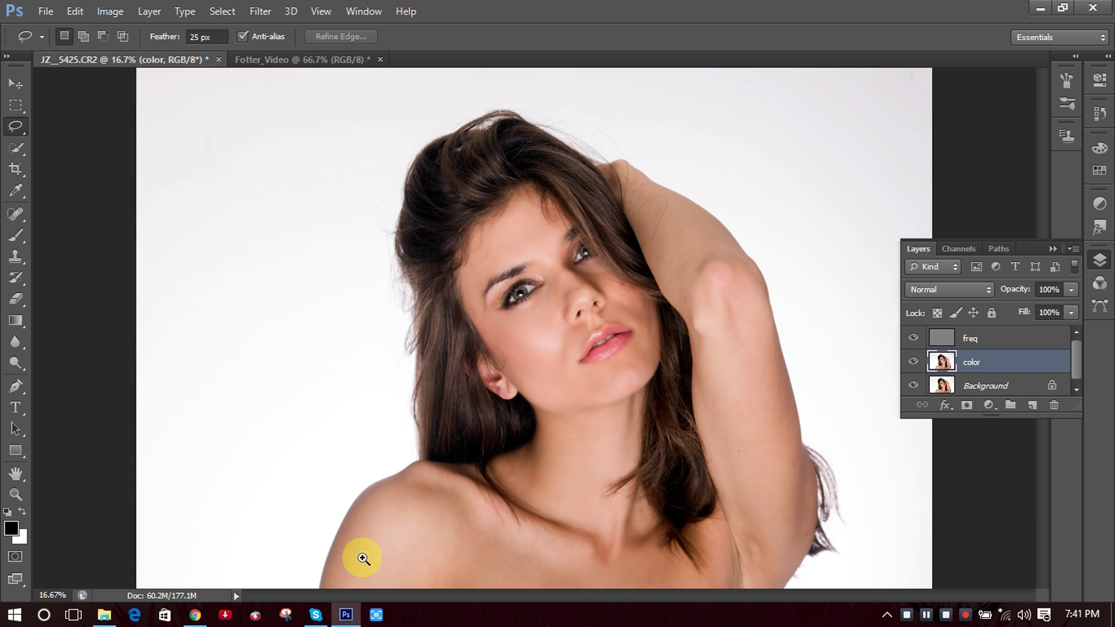
ctrl+click(366, 550)
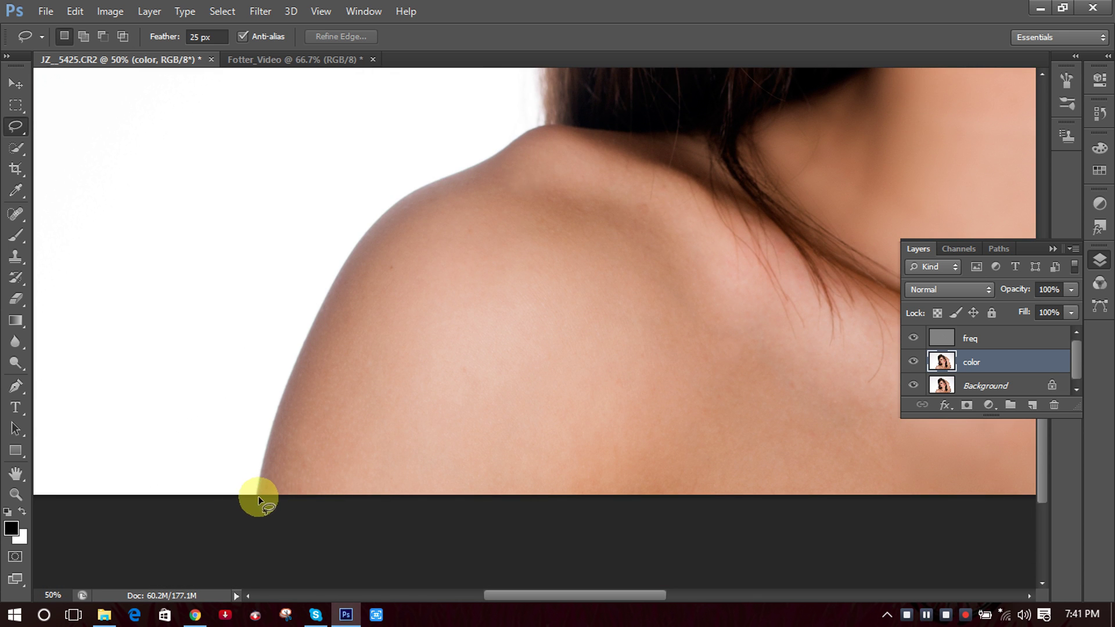
mouse_move(257, 496)
mouse_down()
mouse_move(332, 344)
mouse_move(500, 226)
mouse_move(575, 217)
mouse_move(698, 335)
mouse_move(730, 406)
mouse_move(821, 457)
mouse_move(785, 554)
mouse_move(455, 577)
mouse_move(305, 510)
mouse_move(258, 498)
mouse_up()
Outline the curved band along the shoulder's outer edge, over its top and down to the chest, reapply the last Gaussian Blur, and deselect.
mouse_move(393, 207)
mouse_down()
mouse_move(469, 168)
mouse_move(532, 152)
mouse_up()
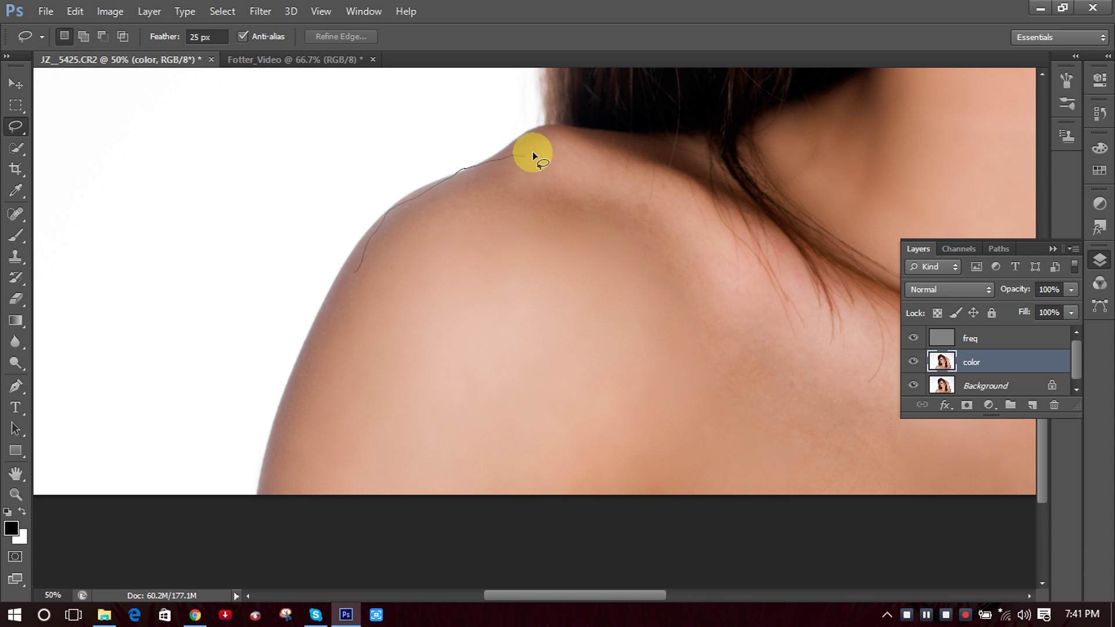
mouse_move(691, 196)
mouse_down()
mouse_move(739, 264)
mouse_move(758, 320)
mouse_move(812, 390)
mouse_move(871, 435)
mouse_move(841, 499)
mouse_move(705, 399)
mouse_up()
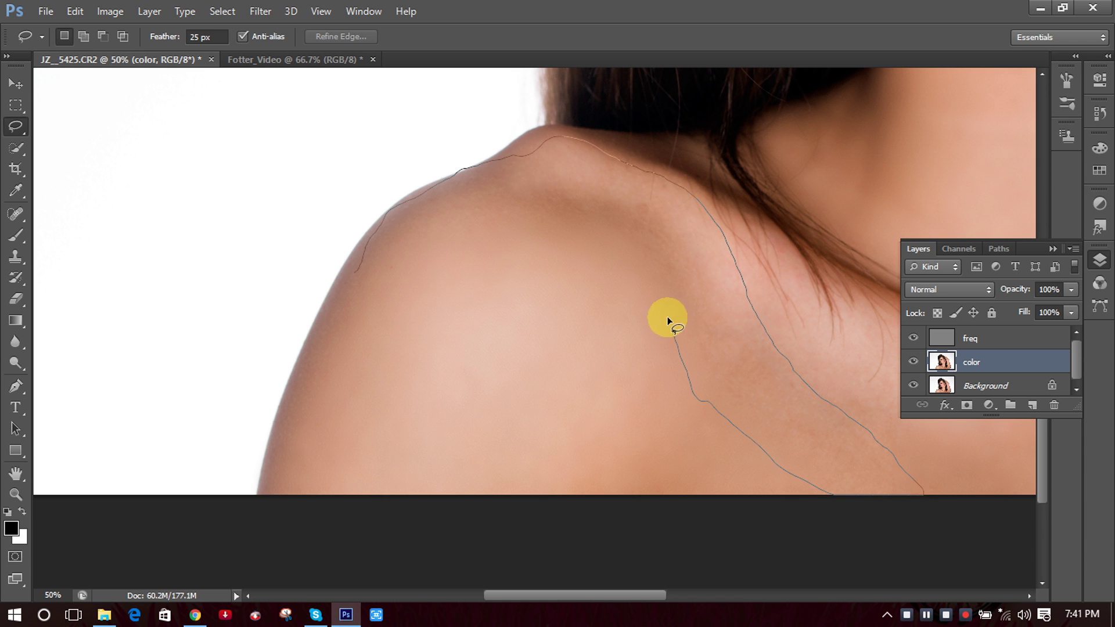
mouse_move(667, 316)
mouse_down()
mouse_move(613, 251)
mouse_move(485, 245)
mouse_move(398, 273)
mouse_up()
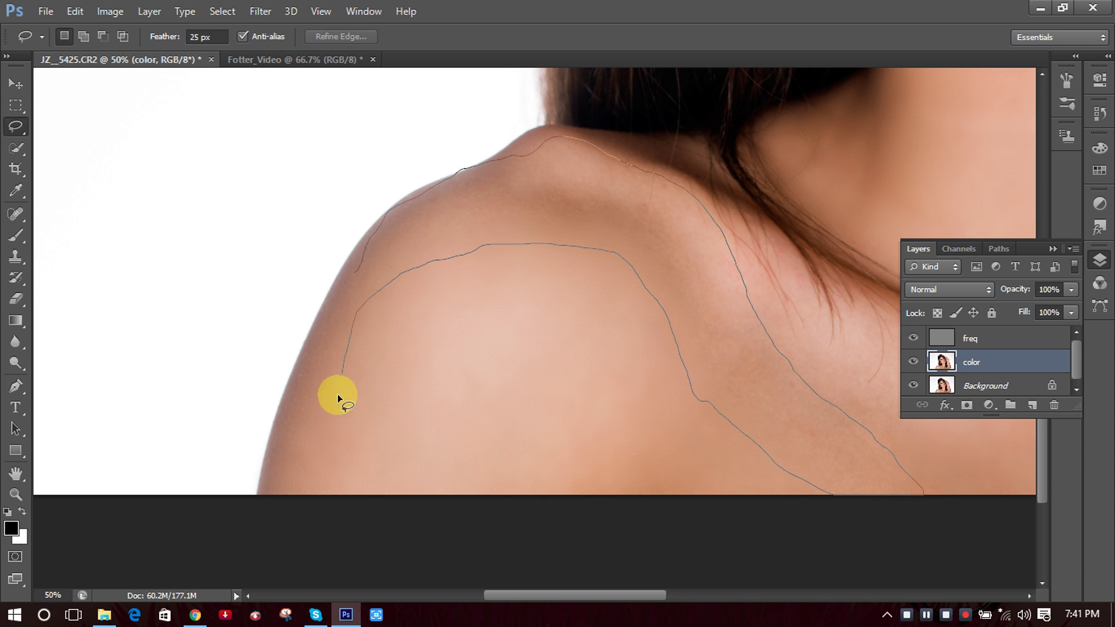
drag(265, 480, 305, 360)
drag(345, 286, 441, 177)
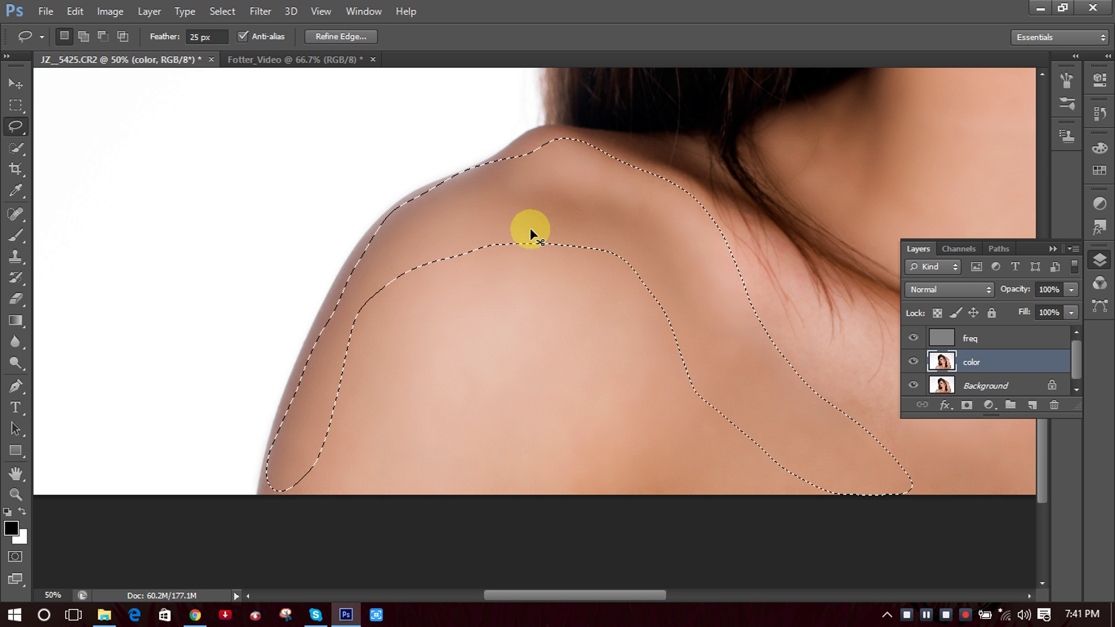
key(ctrl+d)
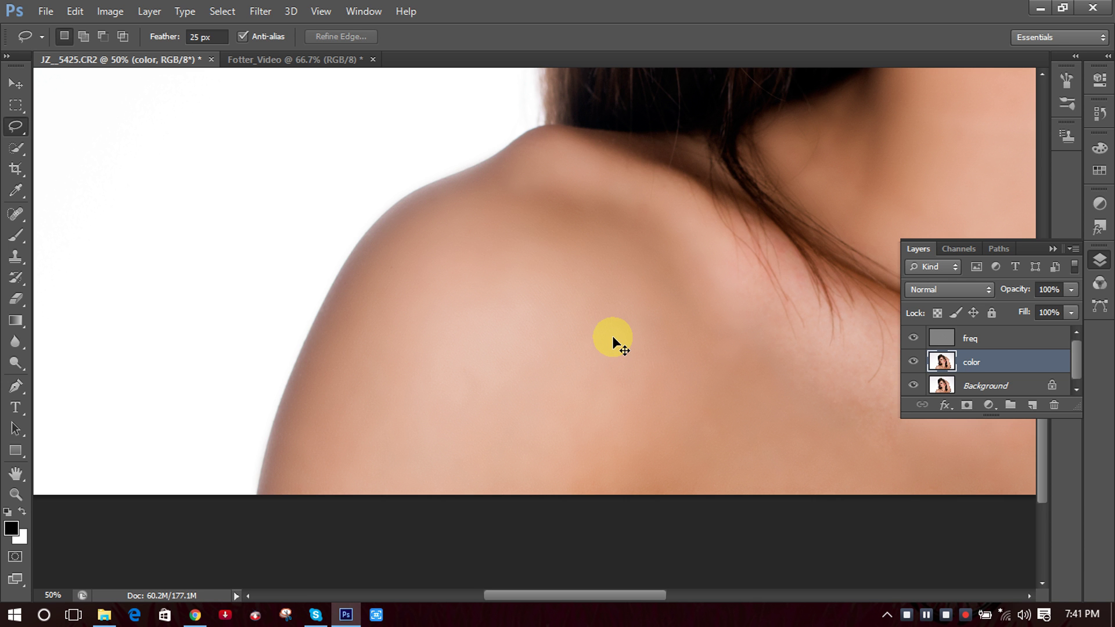
Outline the shaded skin where the shoulder top meets the hair, reapply the last Gaussian Blur, and clear the selection.
key(ctrl+minus)
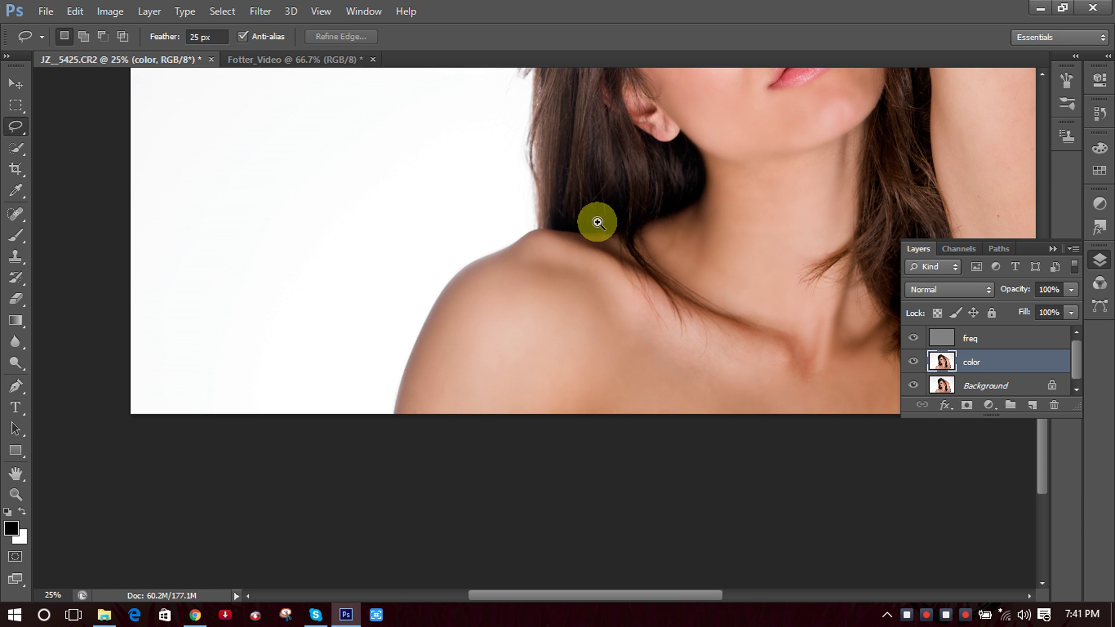
click(598, 219)
click(597, 219)
click(598, 219)
click(582, 267)
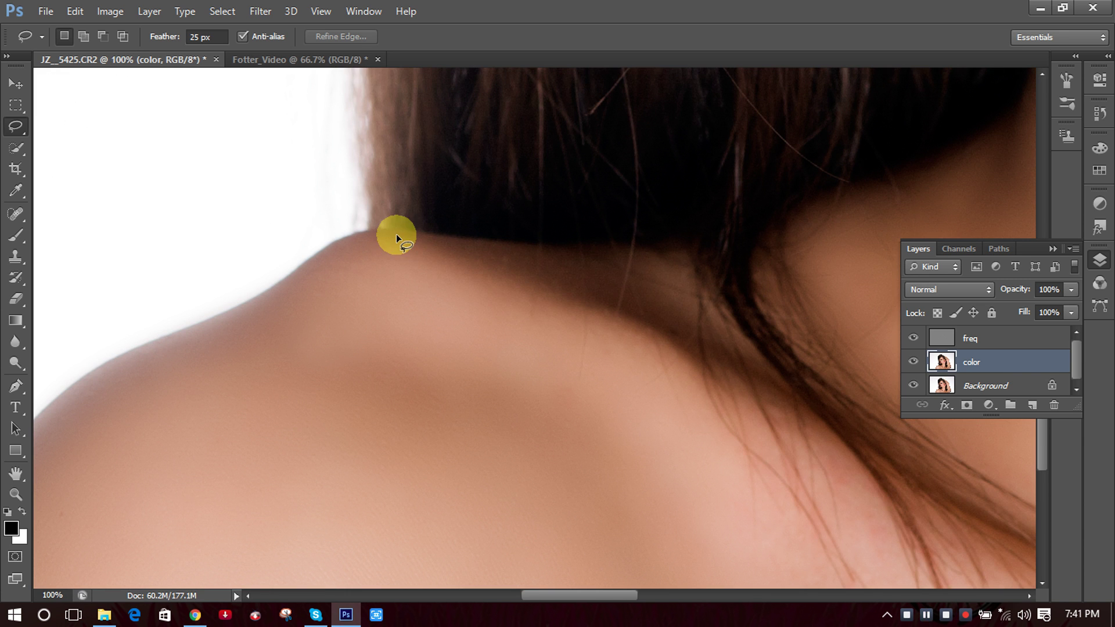
drag(396, 235, 674, 351)
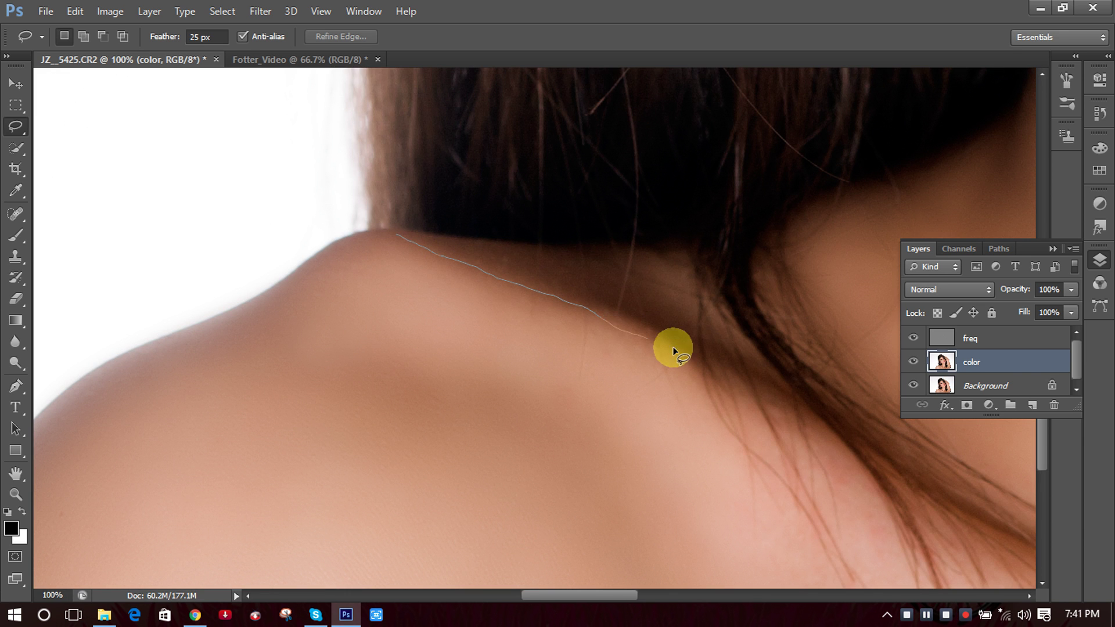
mouse_move(712, 299)
mouse_down()
mouse_move(674, 251)
mouse_move(585, 260)
mouse_move(444, 238)
mouse_up()
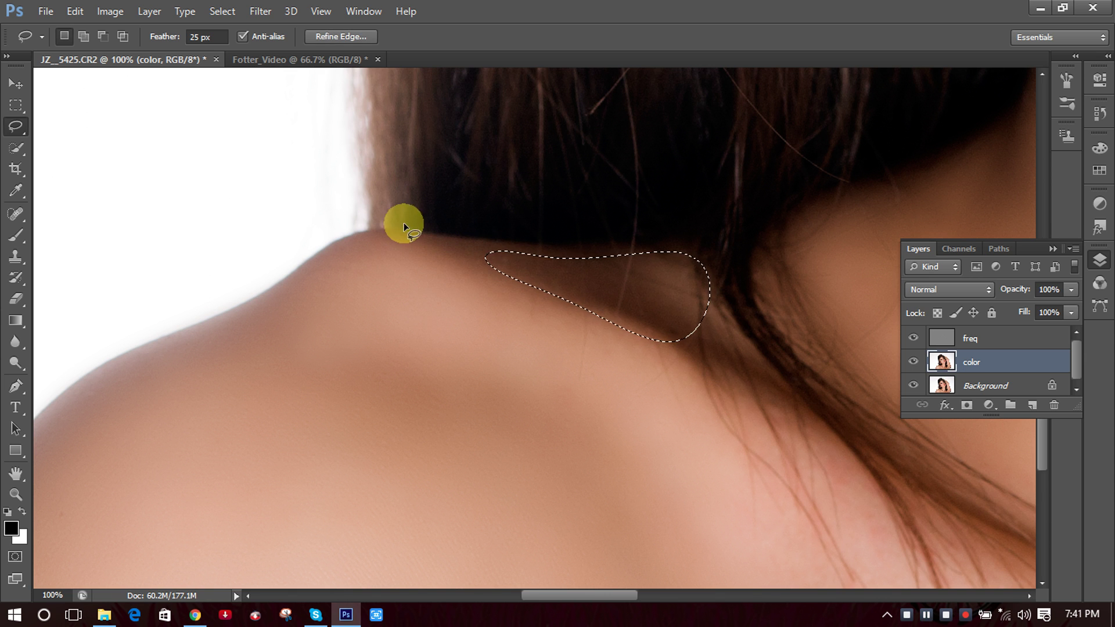
mouse_move(376, 220)
mouse_down()
mouse_move(411, 295)
mouse_move(482, 326)
mouse_move(696, 366)
mouse_move(772, 395)
mouse_move(741, 308)
mouse_up()
drag(566, 229, 461, 228)
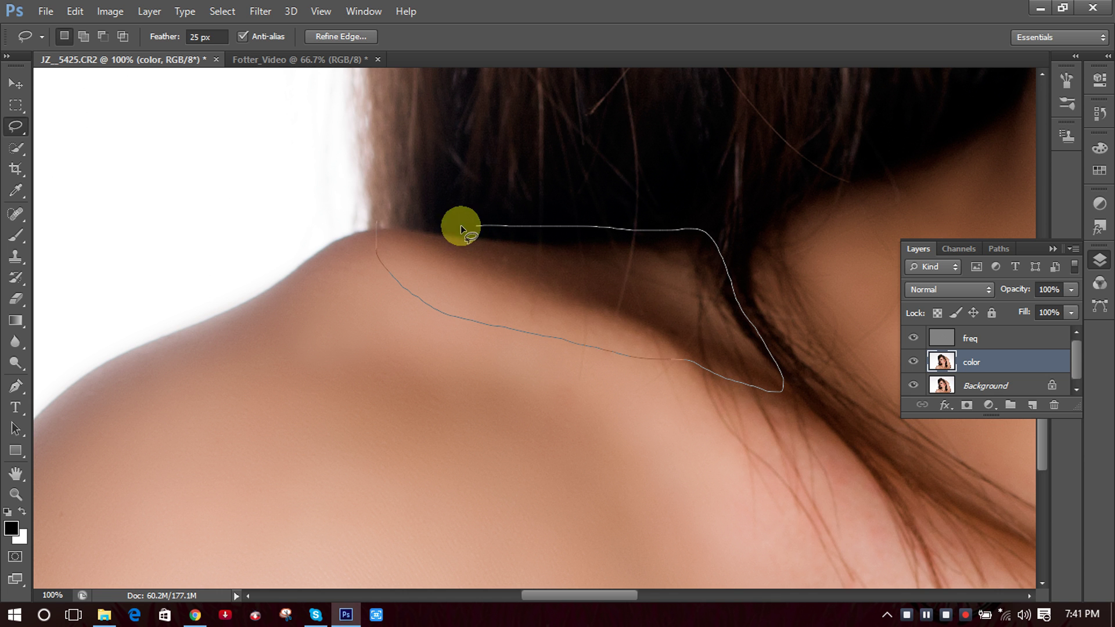
drag(383, 228, 384, 228)
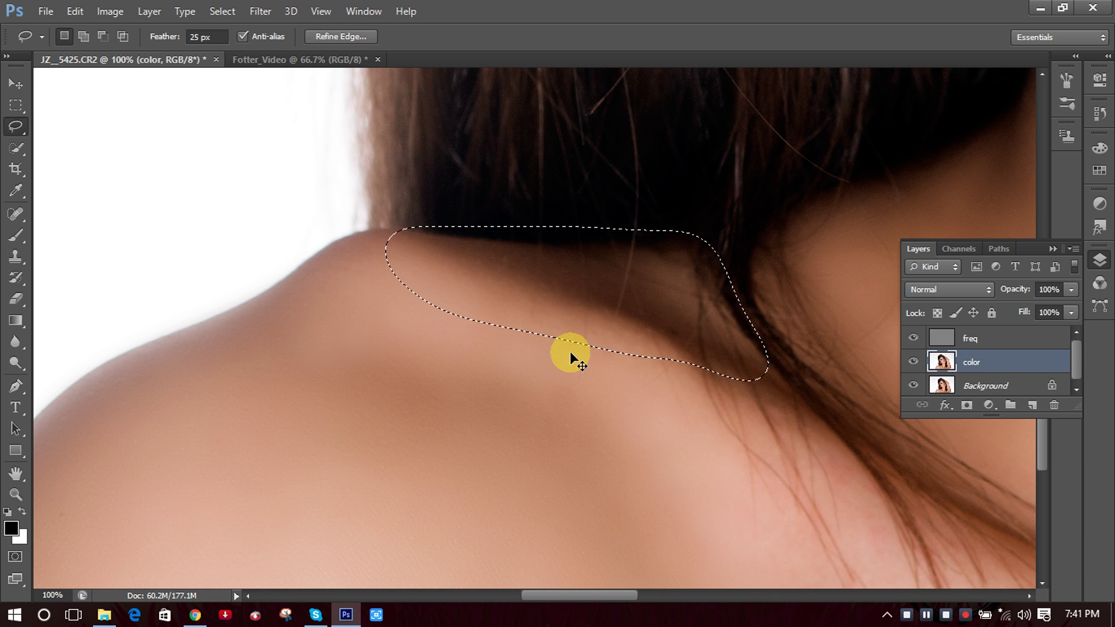
key(ctrl+d)
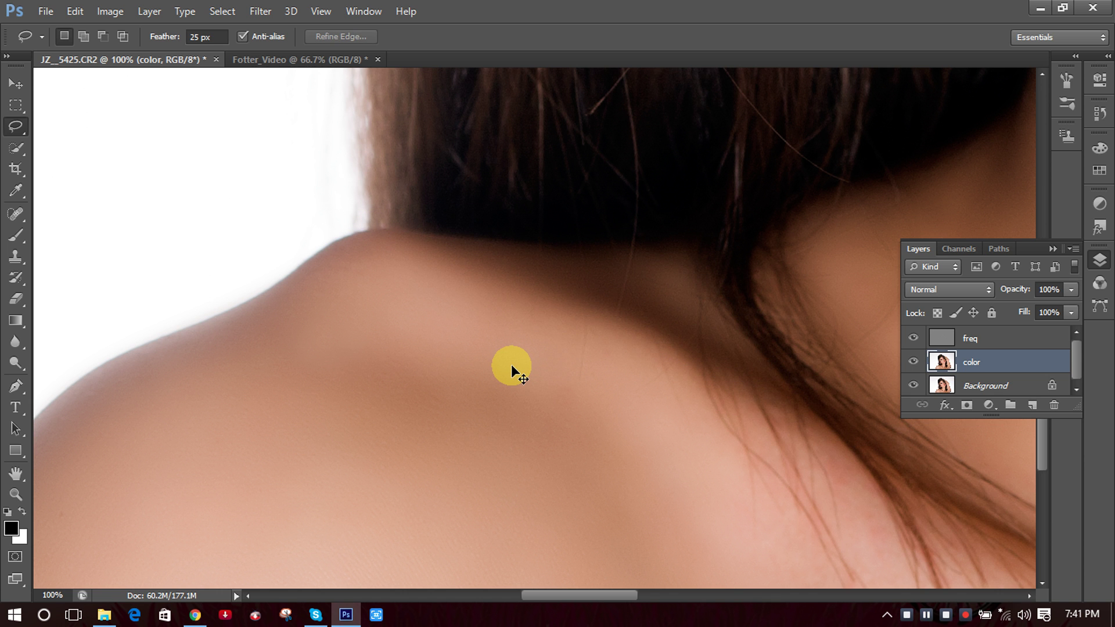
Outline the armpit folds and adjoining underarm up to the arm's outer edge, and reapply the last Gaussian Blur.
key(ctrl+0)
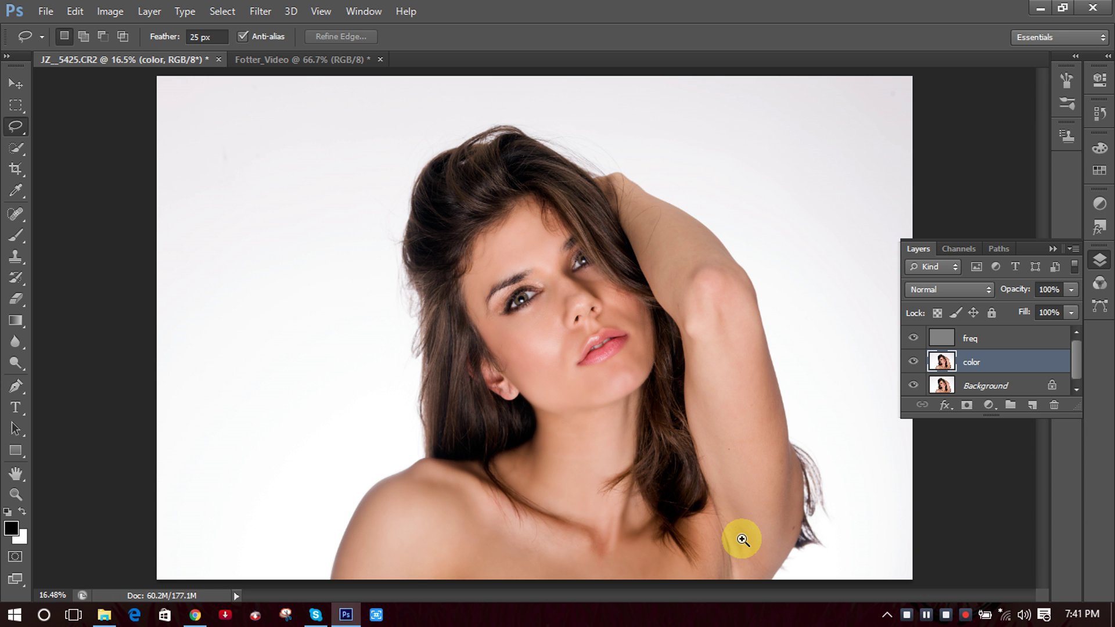
mouse_move(743, 540)
mouse_down()
mouse_move(738, 514)
mouse_move(704, 523)
mouse_move(624, 246)
mouse_move(573, 244)
mouse_move(524, 329)
mouse_move(515, 380)
mouse_move(672, 459)
mouse_up()
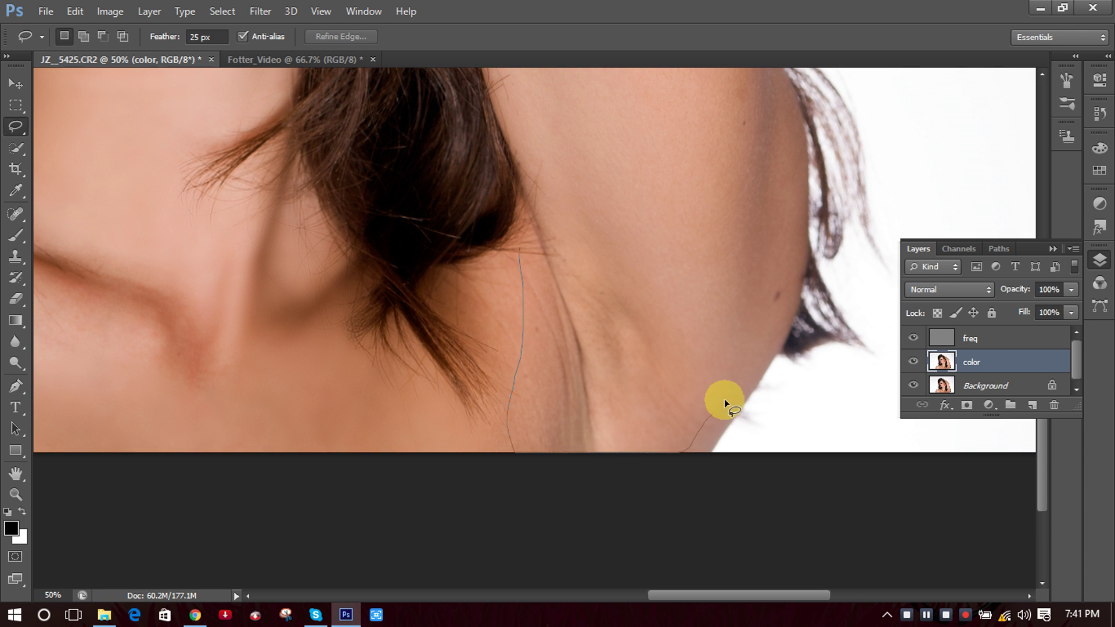
mouse_move(725, 403)
mouse_down()
mouse_move(742, 364)
mouse_move(517, 279)
mouse_up()
click(702, 172)
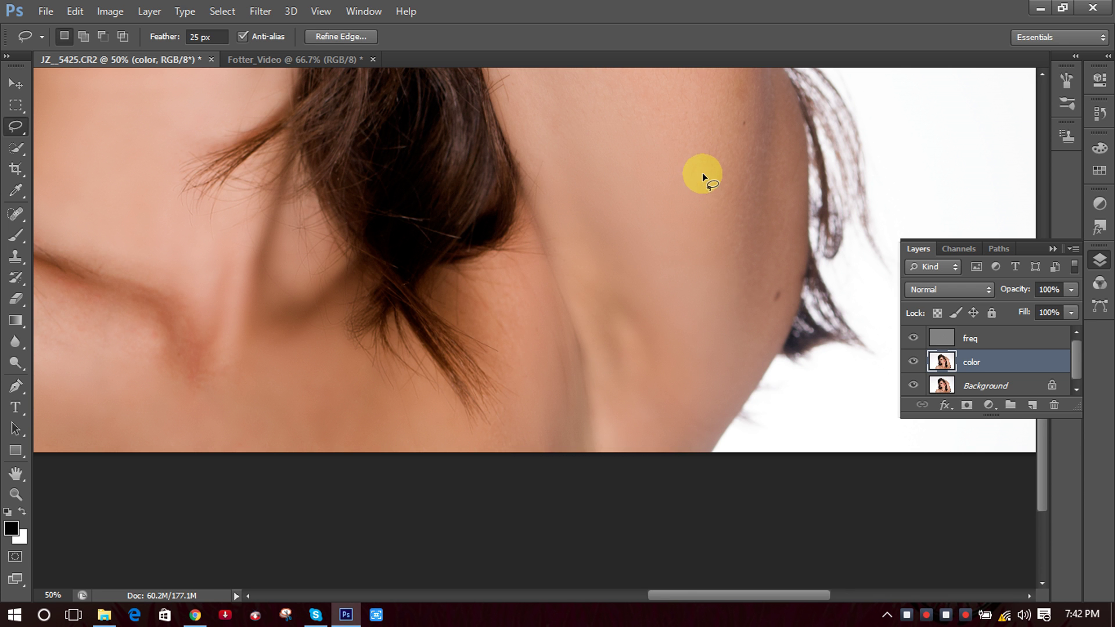
Outline the mole near the raised arm's outer edge beside the hair ends, reapply the last Gaussian Blur, and clear the selection.
scroll(764, 308, up, 1)
mouse_move(776, 315)
mouse_down()
mouse_move(637, 351)
mouse_move(592, 337)
mouse_move(608, 324)
mouse_up()
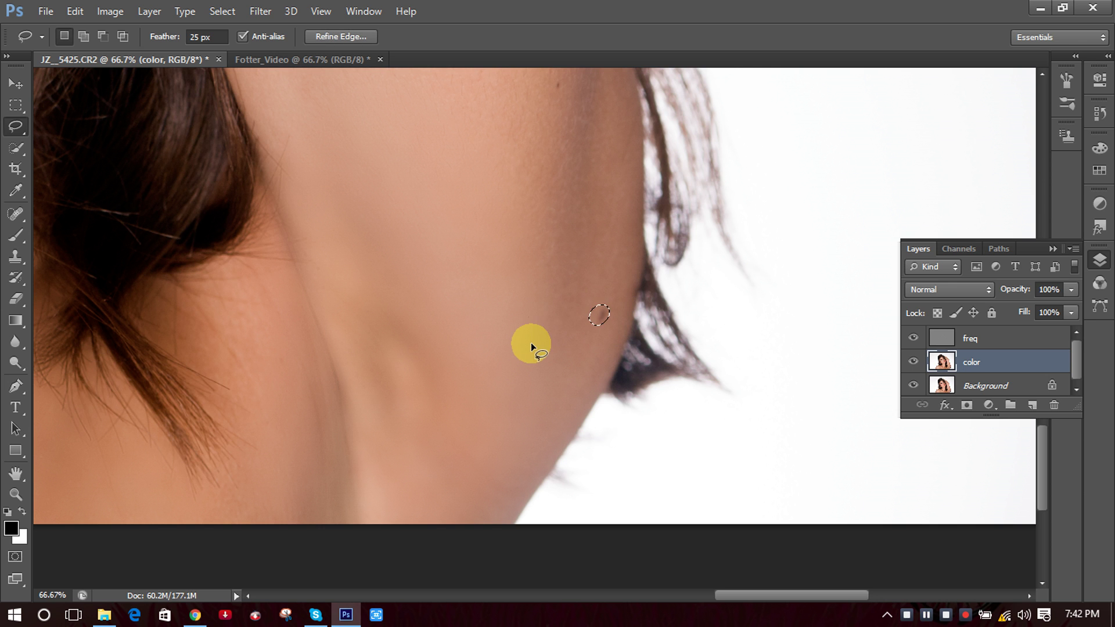
drag(591, 277, 562, 335)
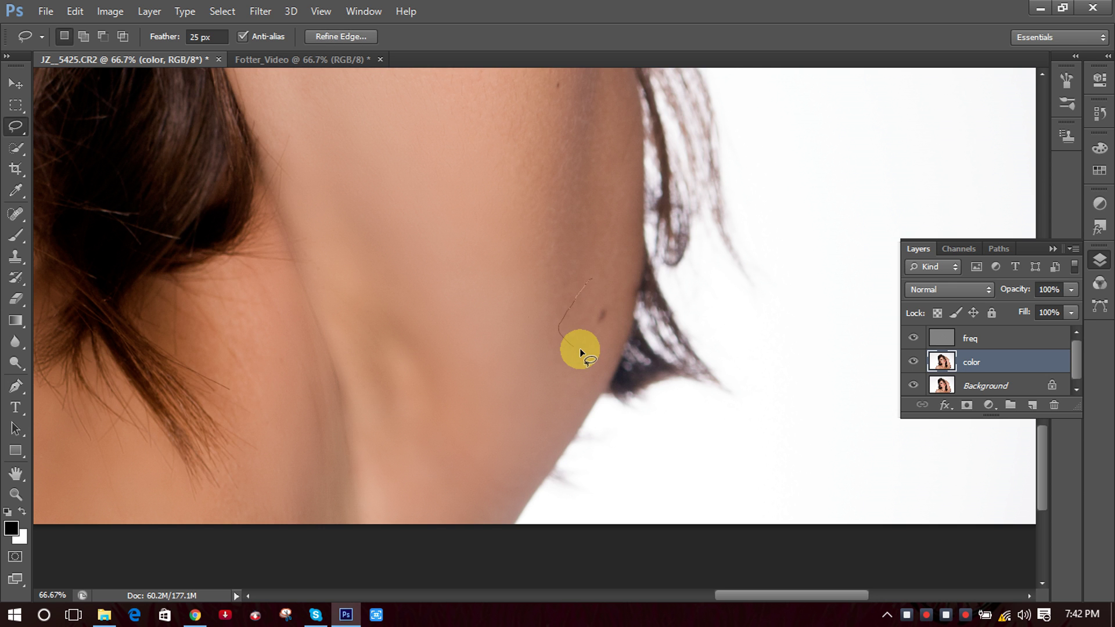
drag(596, 288, 594, 287)
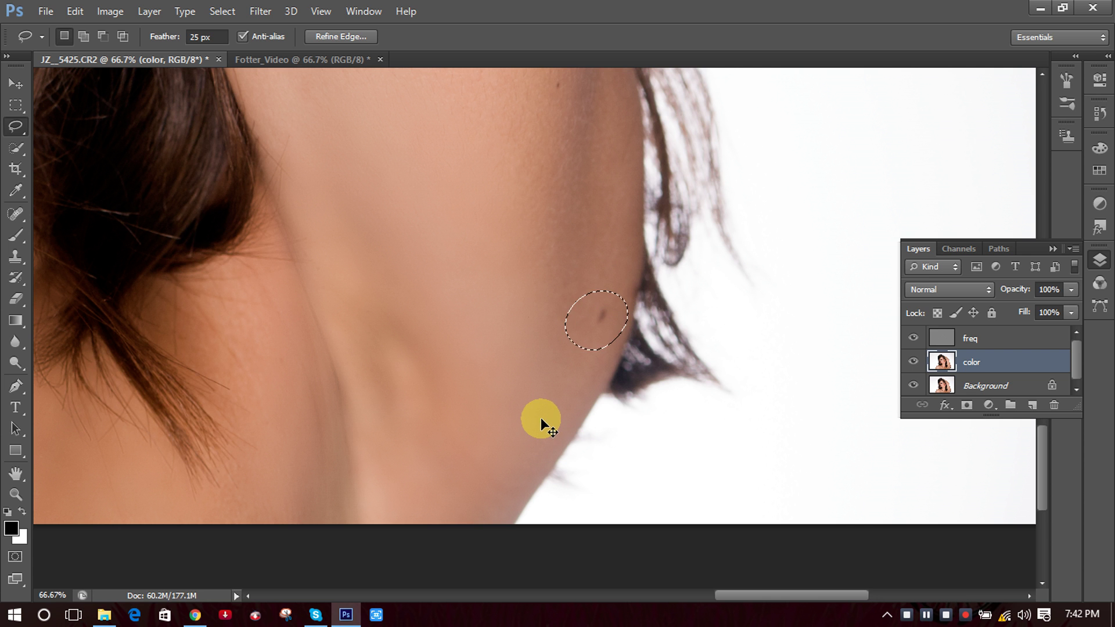
key(ctrl+d)
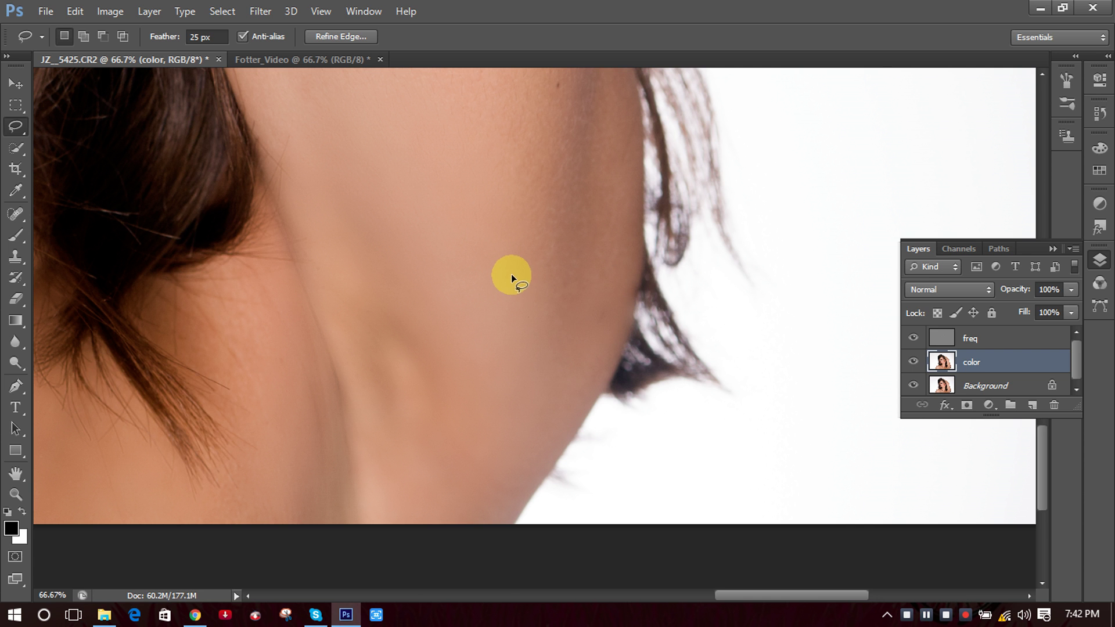
Outline the long shaded strip along the upper arm's outer edge, reapply the last Gaussian Blur, and clear the selection.
scroll(549, 351, up, 3)
scroll(567, 320, up, 2)
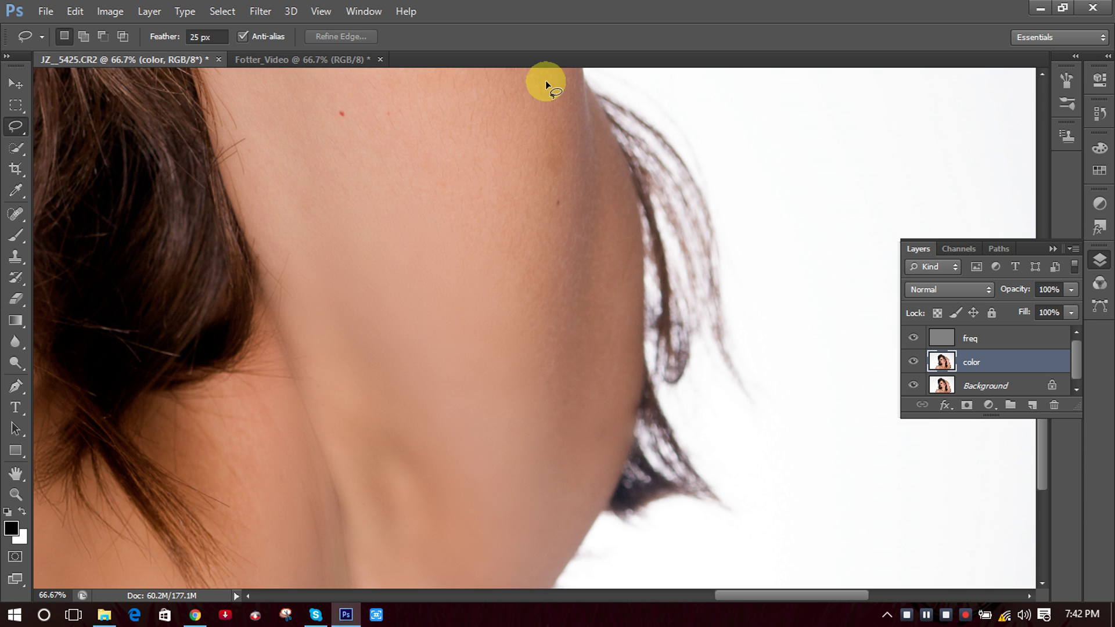
mouse_move(514, 174)
mouse_down()
mouse_move(501, 333)
mouse_move(550, 411)
mouse_move(549, 468)
mouse_up()
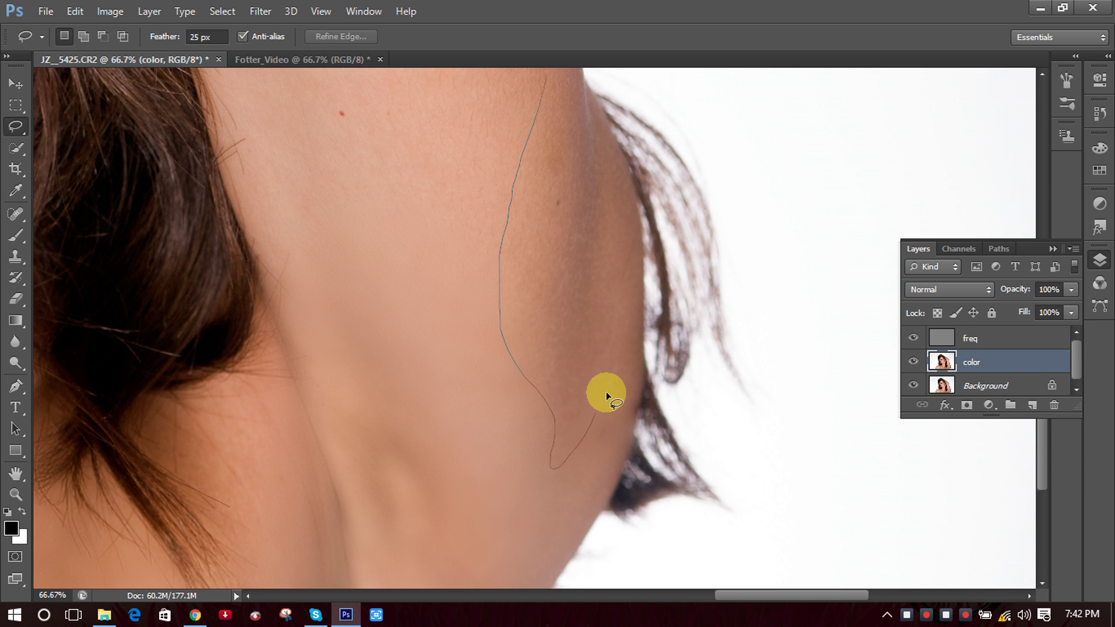
drag(605, 392, 644, 232)
drag(596, 102, 584, 75)
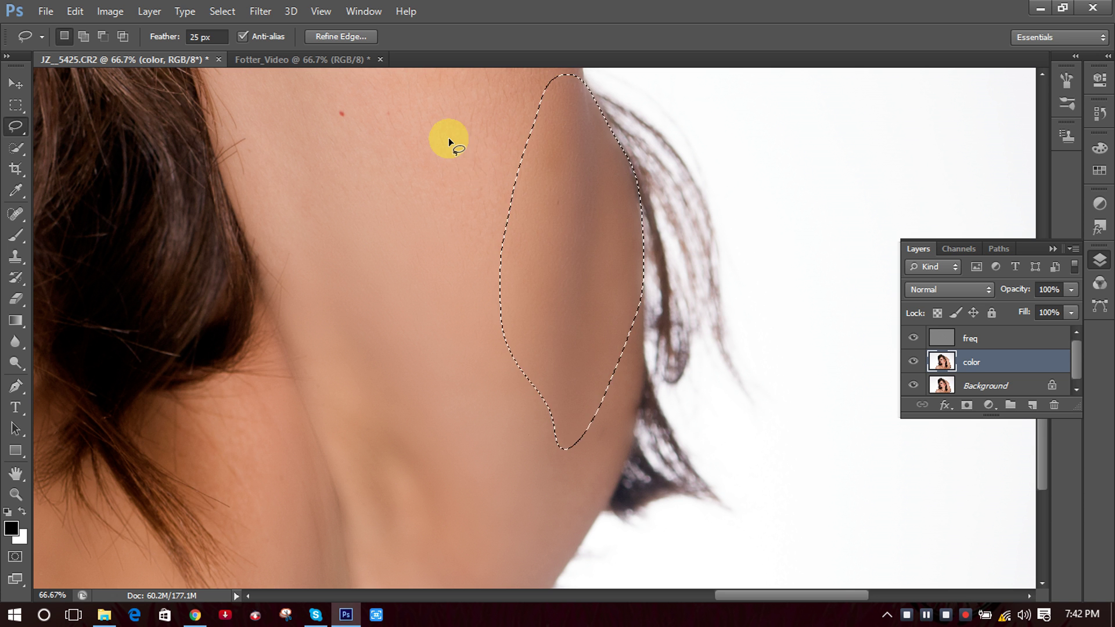
key(ctrl+d)
Outline the small red spot in the middle of the upper arm, reapply the last Gaussian Blur, and clear the selection.
drag(503, 134, 577, 429)
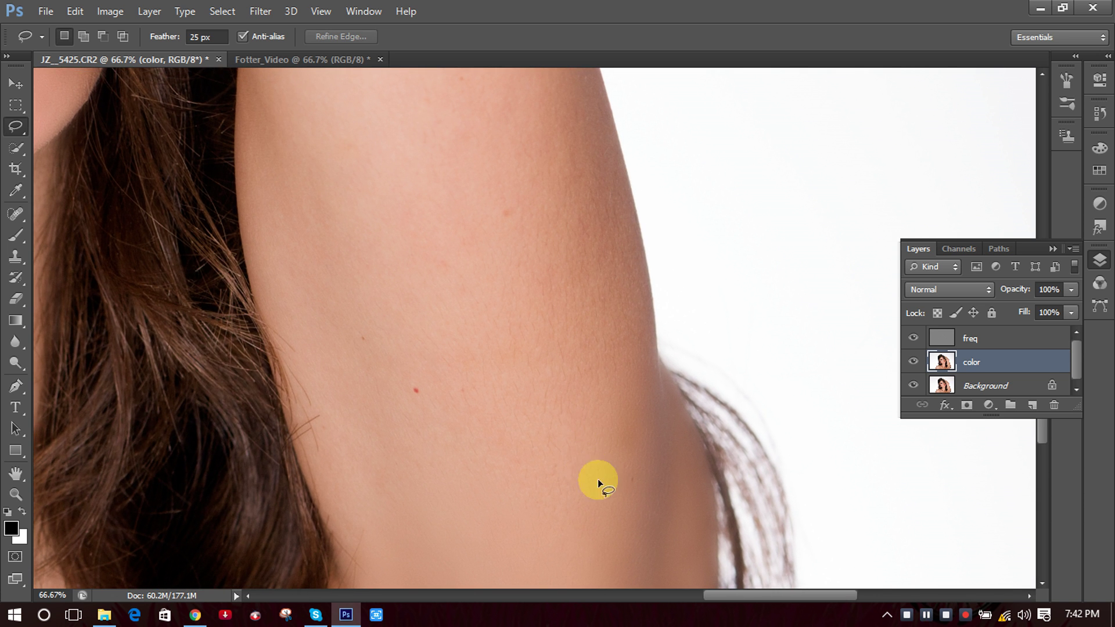
mouse_move(423, 402)
mouse_down()
mouse_move(397, 349)
mouse_move(423, 401)
mouse_up()
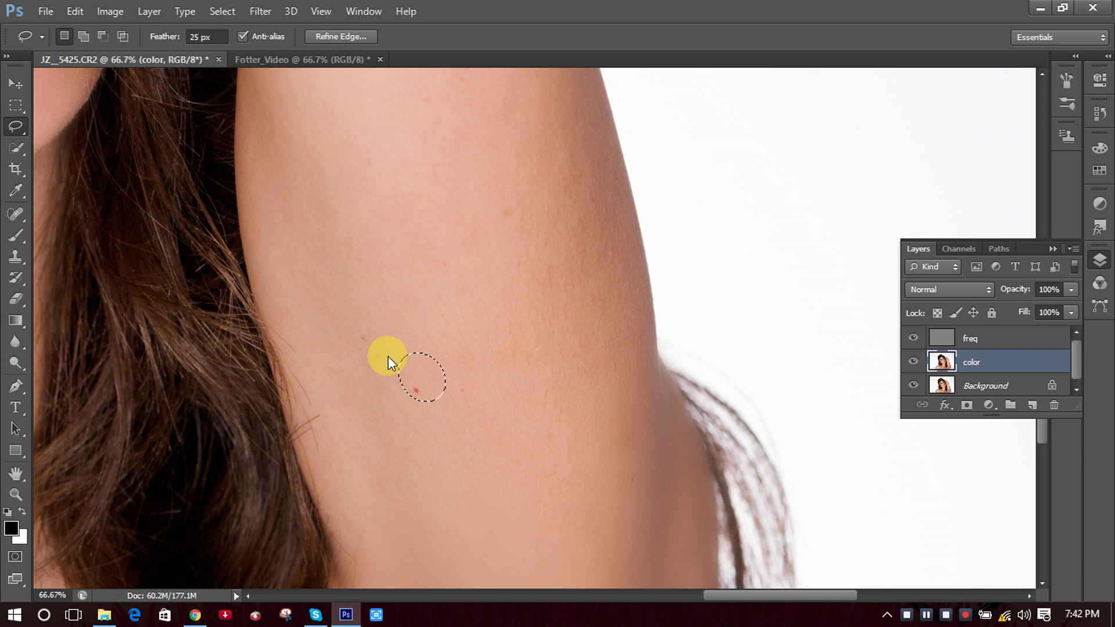
key(ctrl+d)
scroll(401, 337, down, 3)
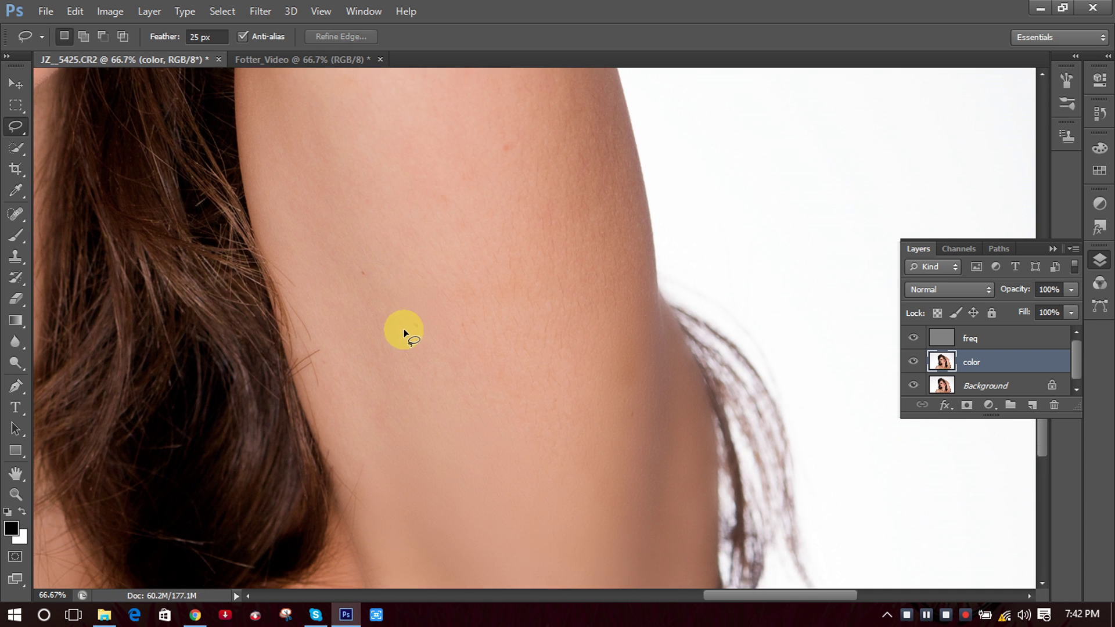
Outline the large middle area of the upper arm with the Lasso and reapply the last Gaussian Blur.
mouse_move(336, 197)
mouse_down()
mouse_move(319, 222)
mouse_move(342, 285)
mouse_move(372, 327)
mouse_move(483, 420)
mouse_move(541, 306)
mouse_move(590, 249)
mouse_move(593, 221)
mouse_move(384, 93)
mouse_move(315, 220)
mouse_up()
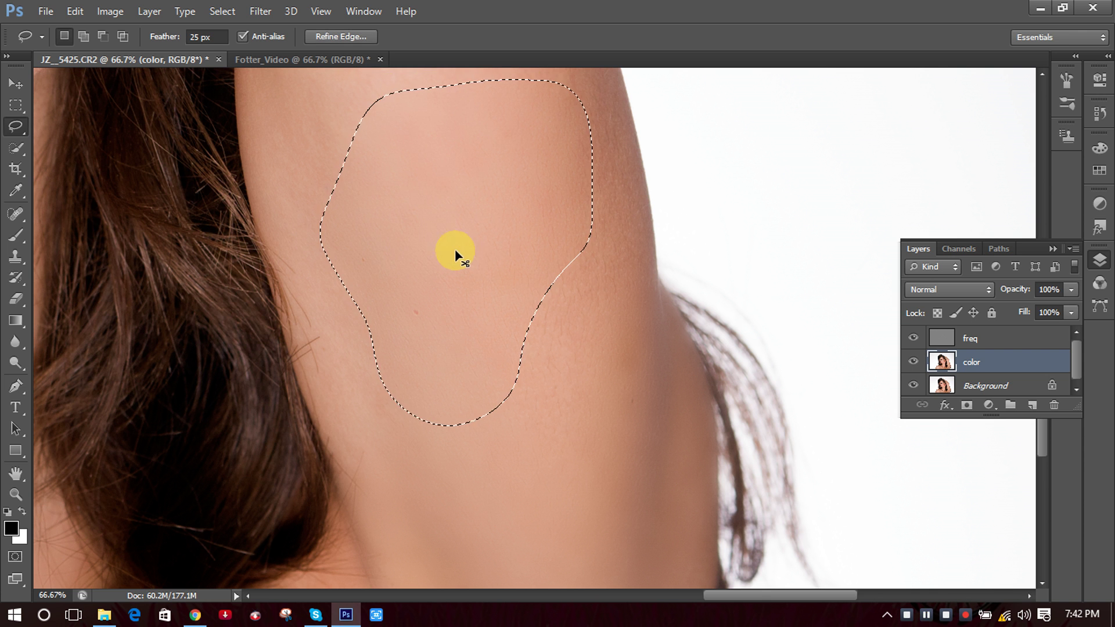
scroll(456, 252, up, 7)
scroll(523, 273, down, 3)
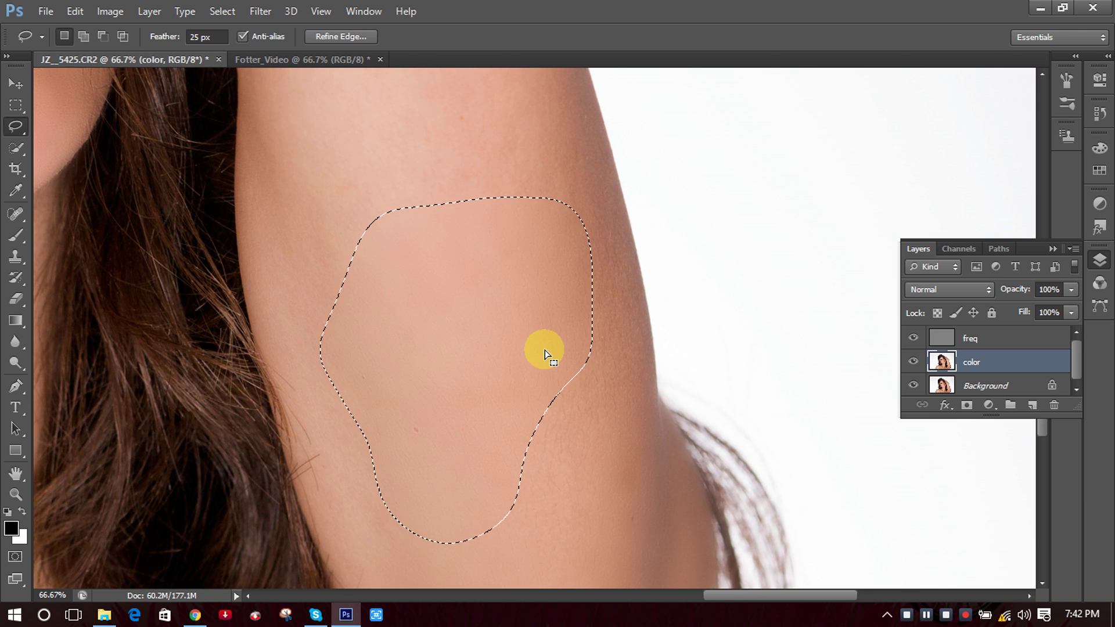
Outline the shaded outer side of the upper arm above the hair ends, reapply the last Gaussian Blur, and clear the selection.
mouse_move(534, 297)
mouse_down()
mouse_move(494, 447)
mouse_move(529, 530)
mouse_move(630, 476)
mouse_up()
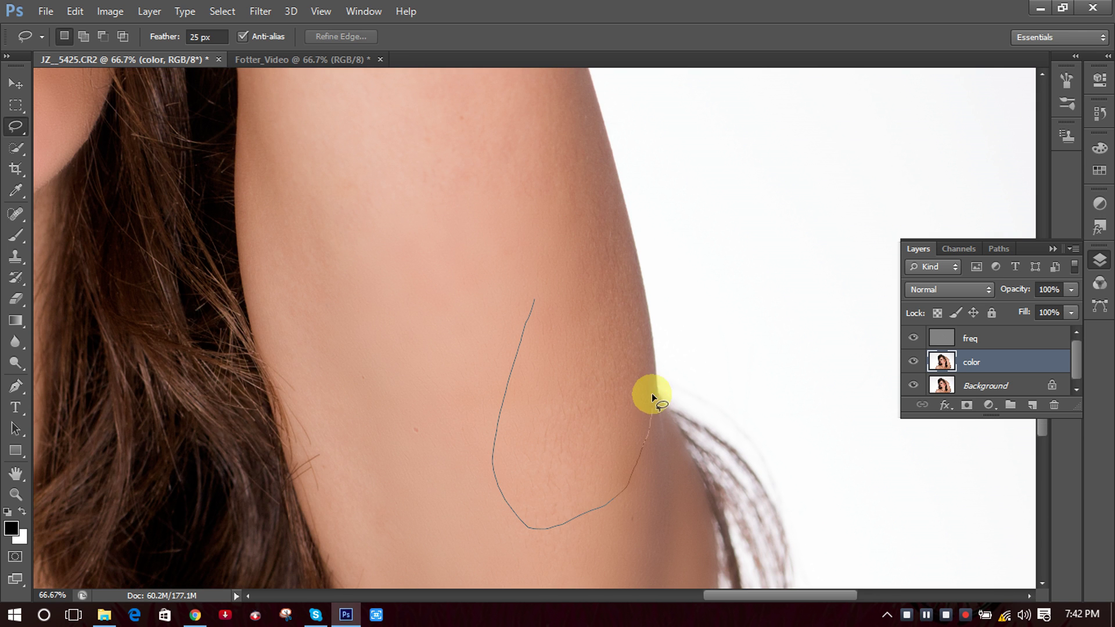
mouse_move(652, 394)
mouse_down()
mouse_move(643, 291)
mouse_move(566, 65)
mouse_move(523, 346)
mouse_up()
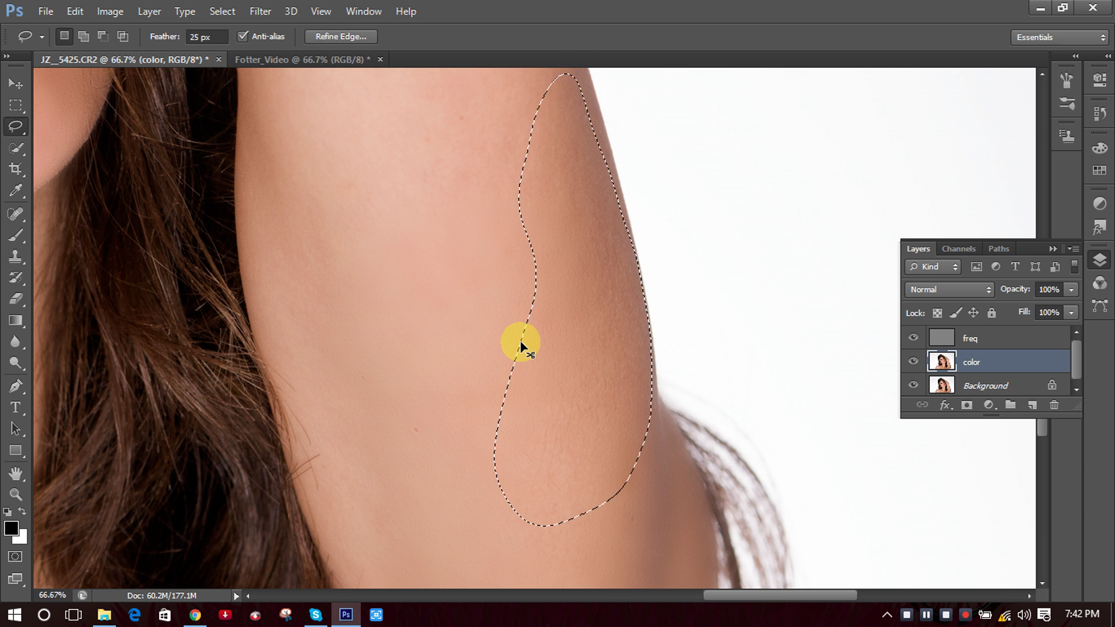
key(ctrl+d)
scroll(475, 214, up, 5)
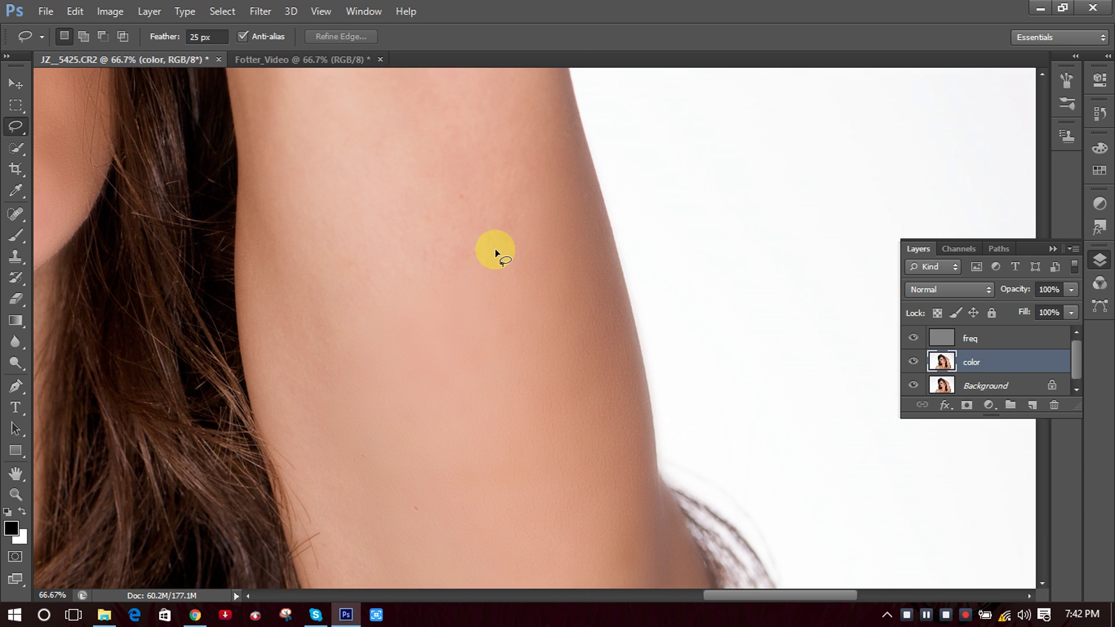
Outline the forearm and elbow, subtract the part spilling onto the background, reapply the last Gaussian Blur, and clear the selection.
key(ctrl+minus)
key(ctrl+minus)
key(ctrl+minus)
key(ctrl+minus)
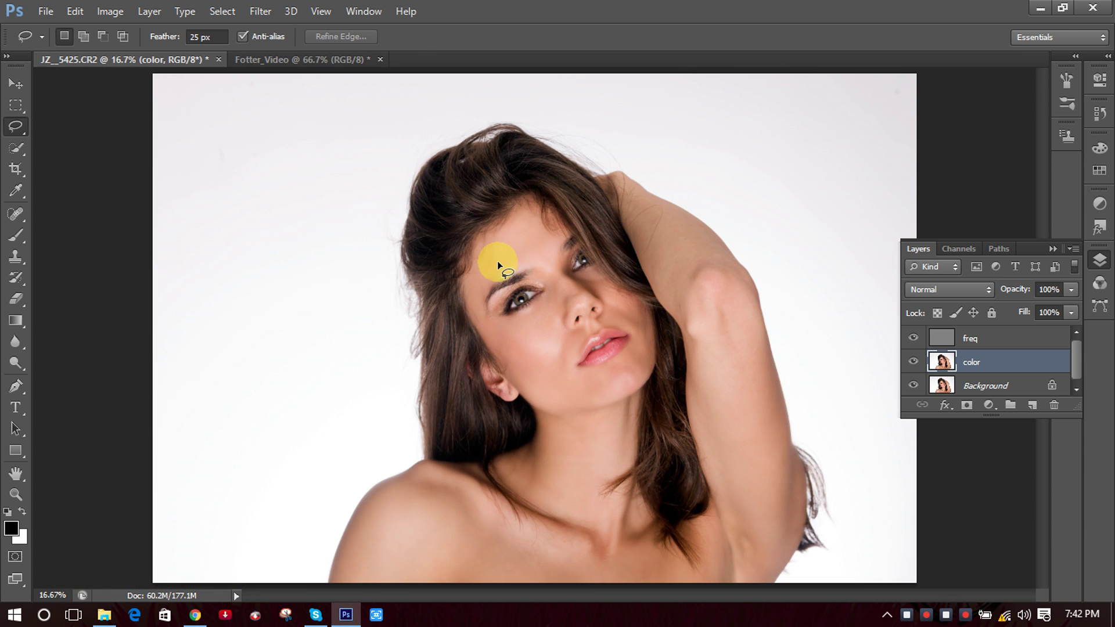
scroll(712, 329, up, 1)
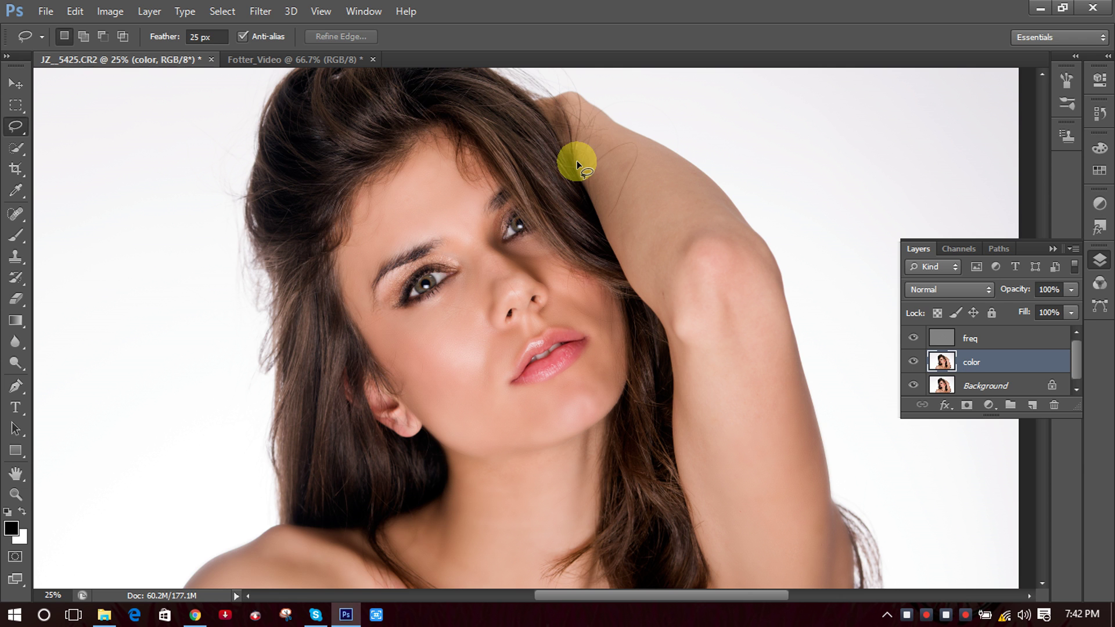
mouse_move(629, 277)
mouse_down()
mouse_move(664, 319)
mouse_move(686, 436)
mouse_move(774, 419)
mouse_move(814, 373)
mouse_move(768, 260)
mouse_move(725, 211)
mouse_up()
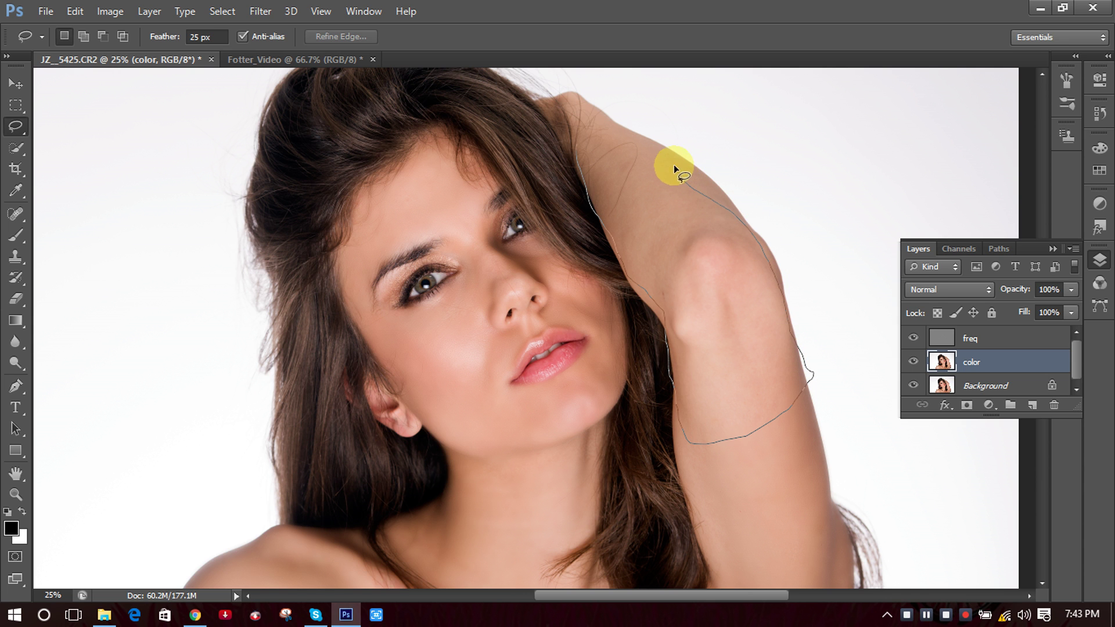
drag(589, 119, 576, 115)
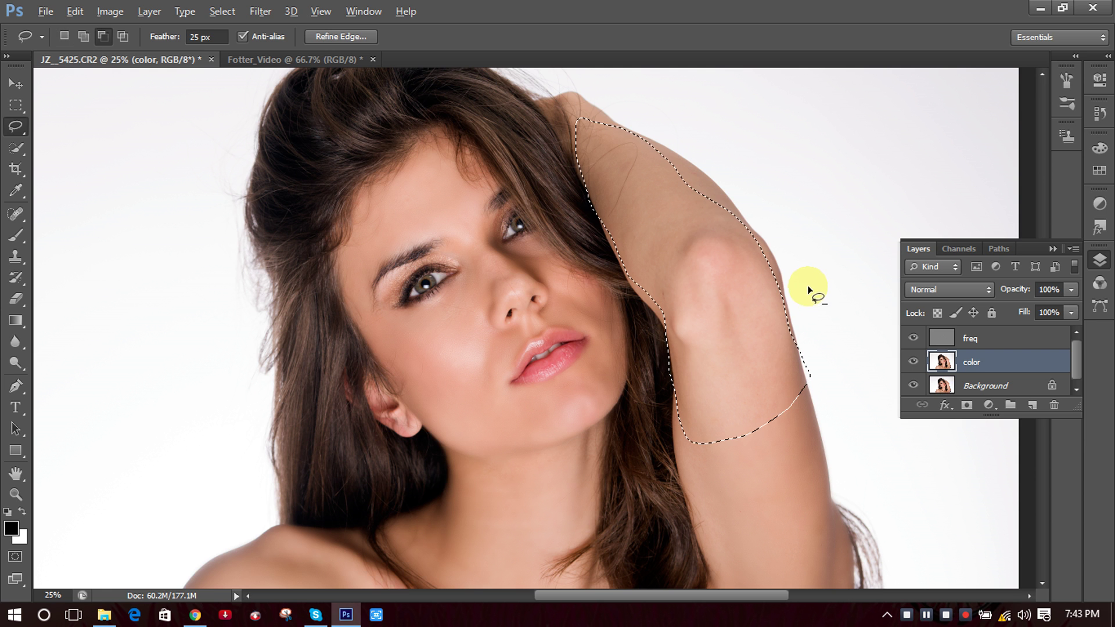
mouse_move(808, 287)
mouse_down()
mouse_move(791, 350)
mouse_move(834, 368)
mouse_move(851, 350)
mouse_up()
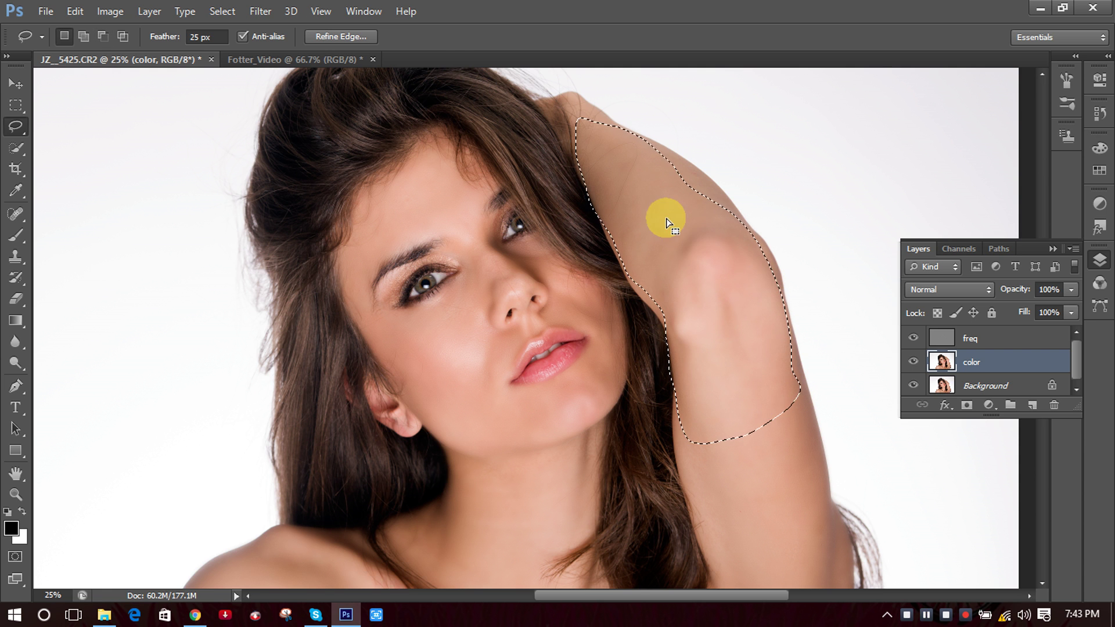
click(680, 249)
Outline the shaded wrist area under the stray hairs beside the head, reapply the last Gaussian Blur, and clear the selection.
scroll(692, 259, up, 2)
ctrl+click(590, 244)
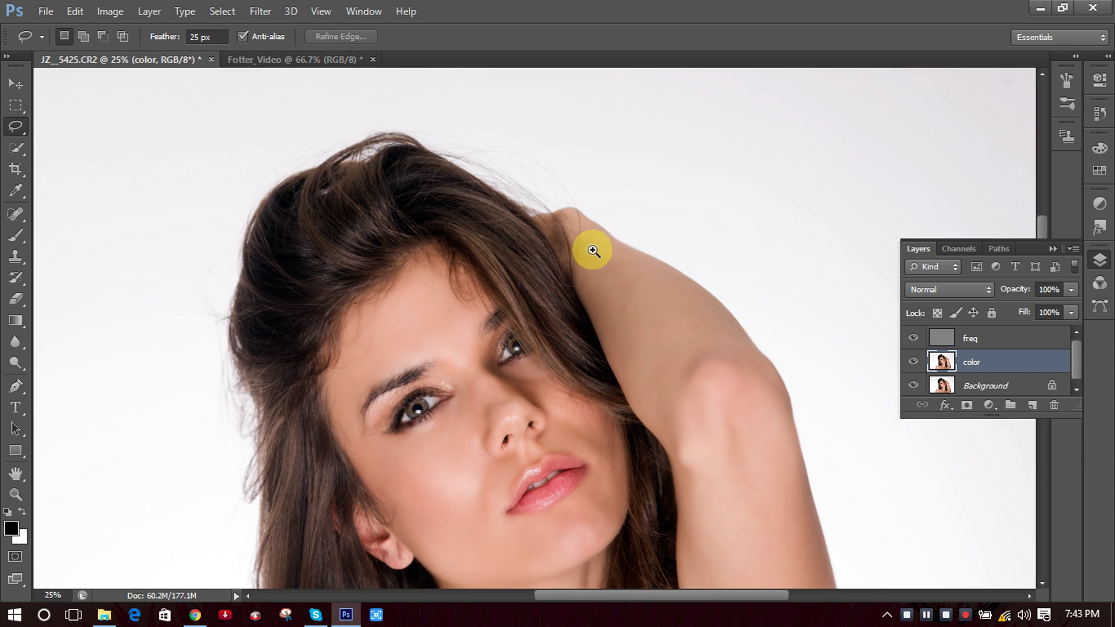
ctrl+click(591, 250)
ctrl+click(590, 249)
ctrl+click(490, 216)
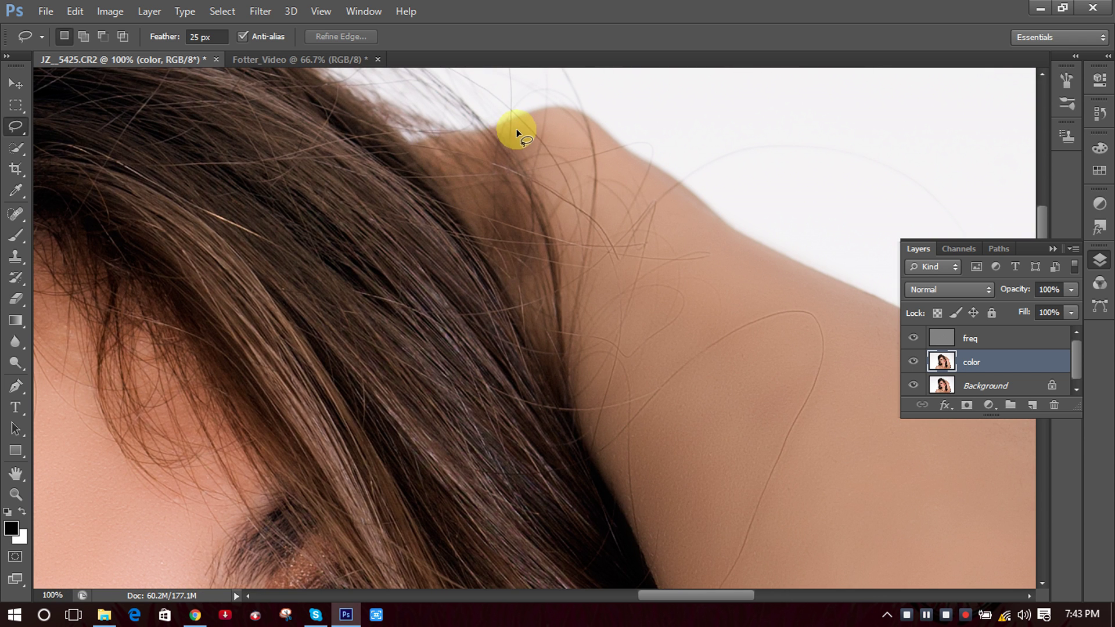
mouse_move(425, 176)
mouse_down()
mouse_move(524, 318)
mouse_move(538, 360)
mouse_move(612, 398)
mouse_move(601, 258)
mouse_move(614, 182)
mouse_move(520, 137)
mouse_move(432, 150)
mouse_up()
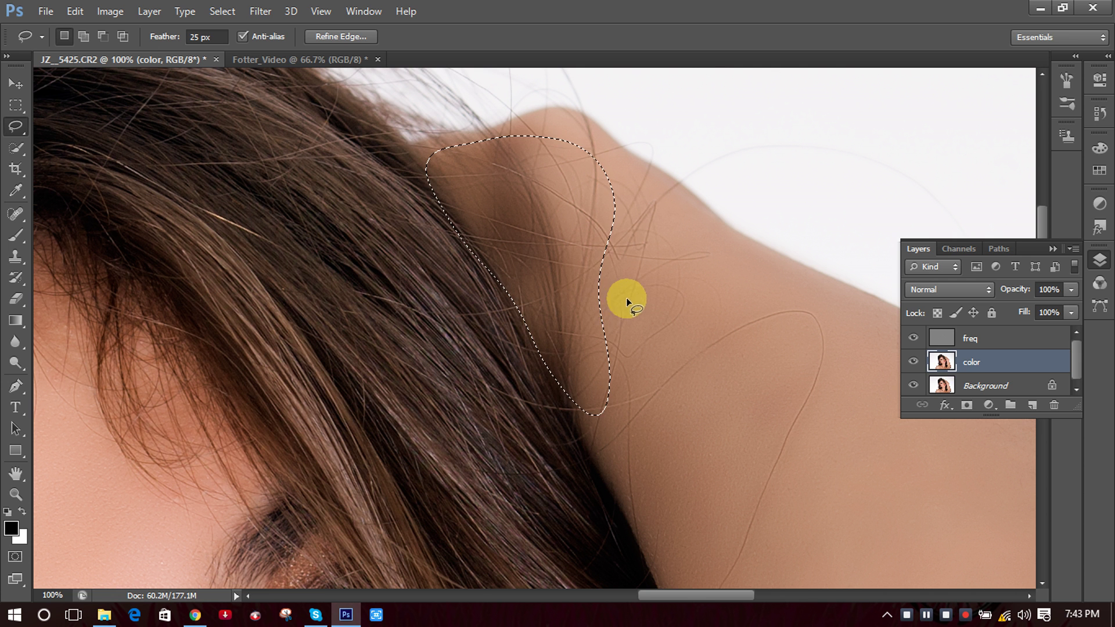
click(642, 294)
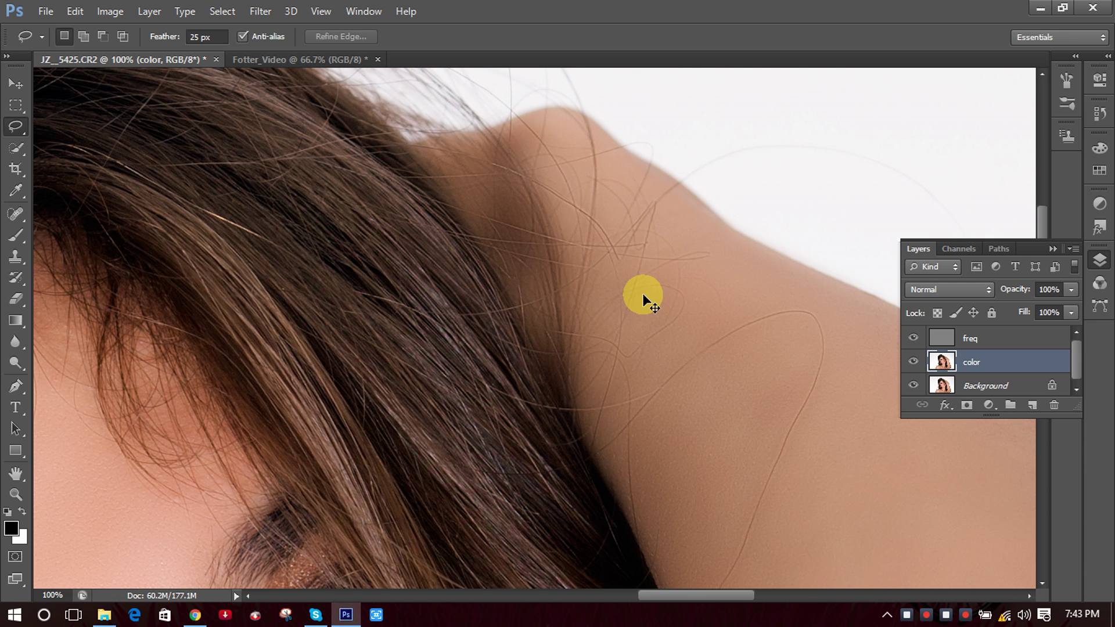
Examine the retouched skin across the whole portrait and the texture of the cheek up close.
scroll(642, 294, down, 6)
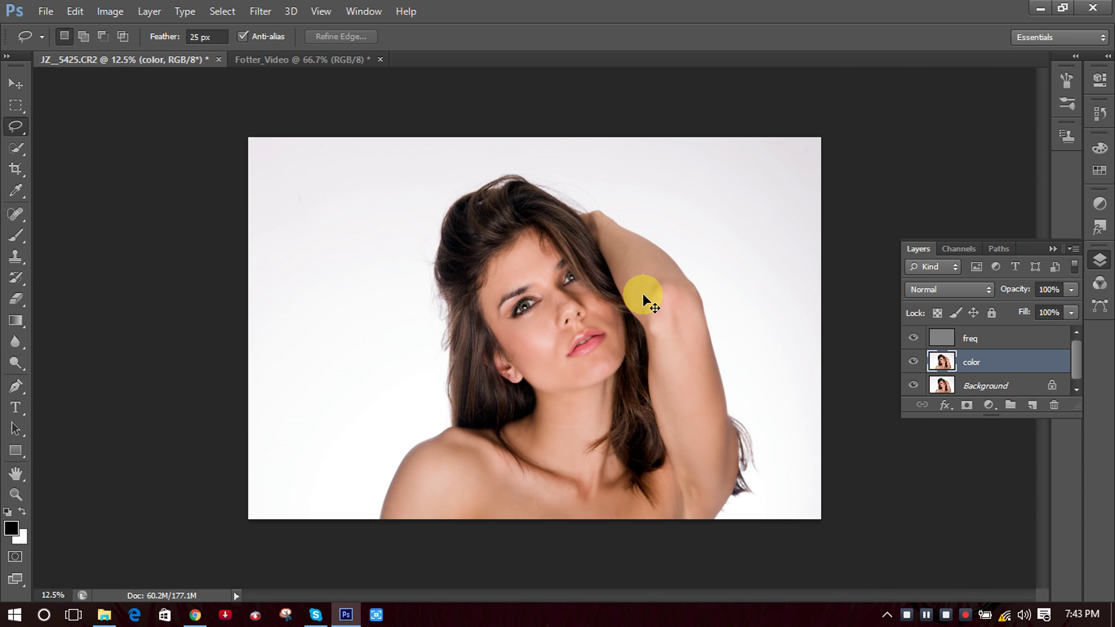
scroll(598, 319, up, 1)
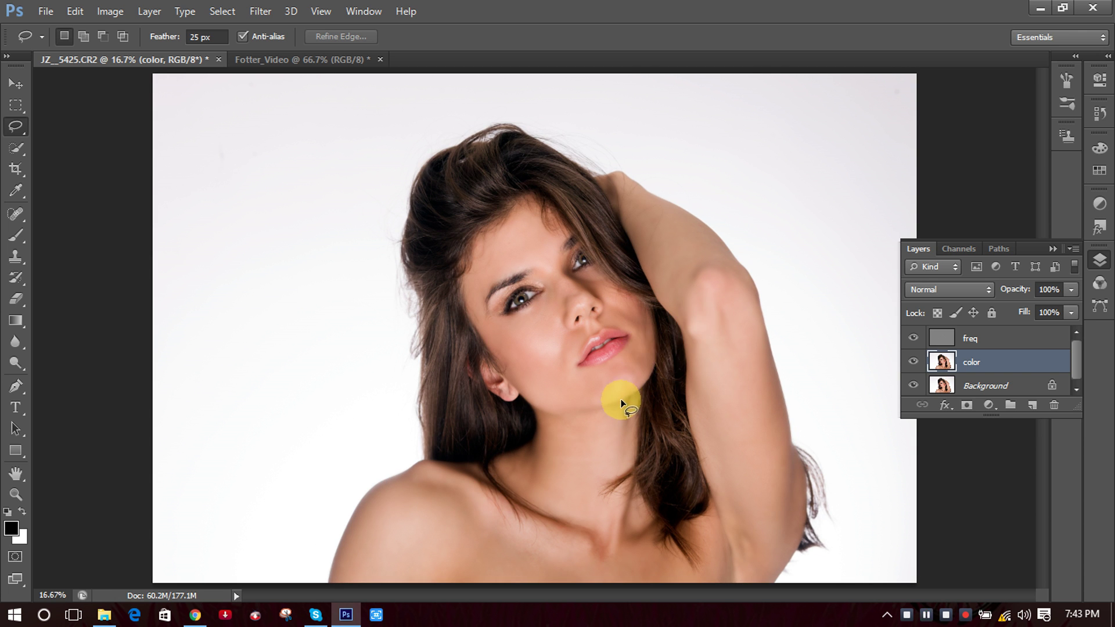
scroll(543, 446, up, 1)
scroll(543, 445, up, 1)
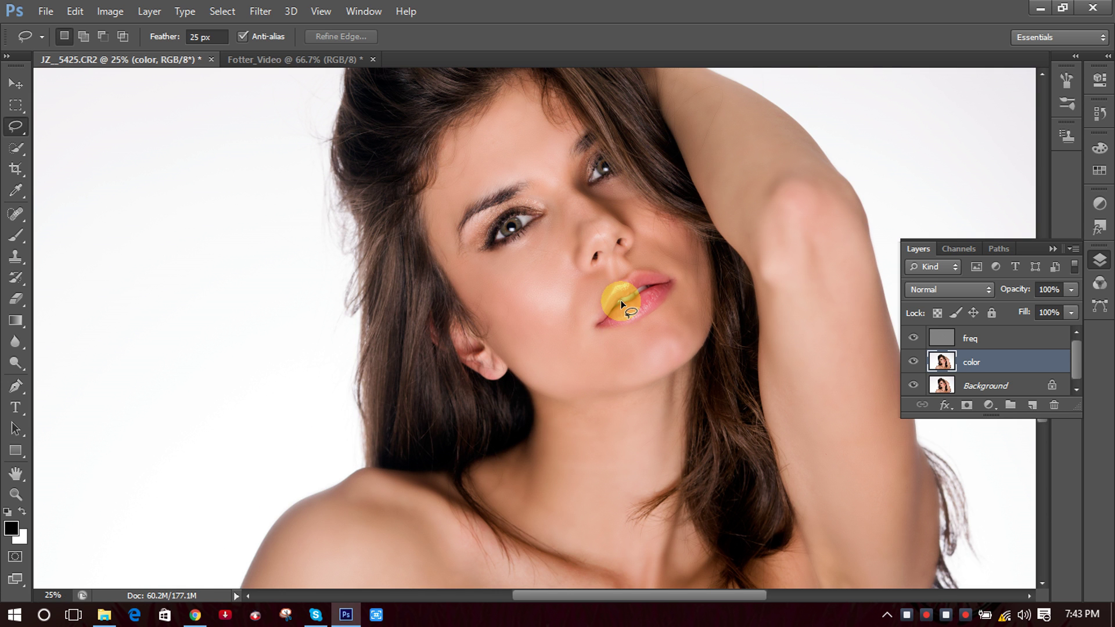
scroll(532, 274, up, 3)
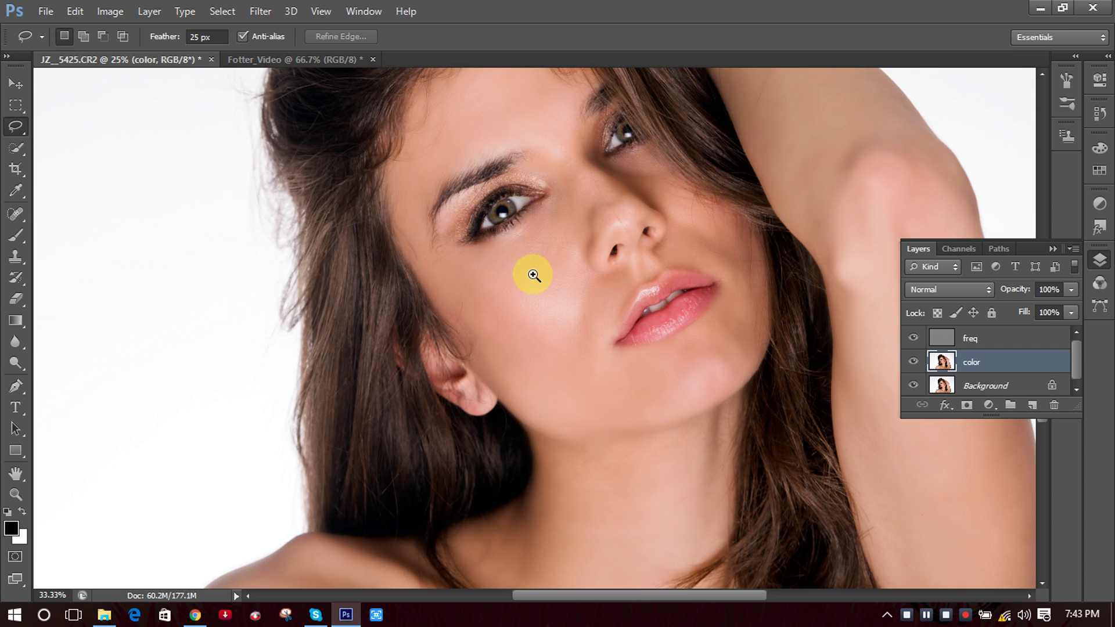
scroll(532, 274, up, 2)
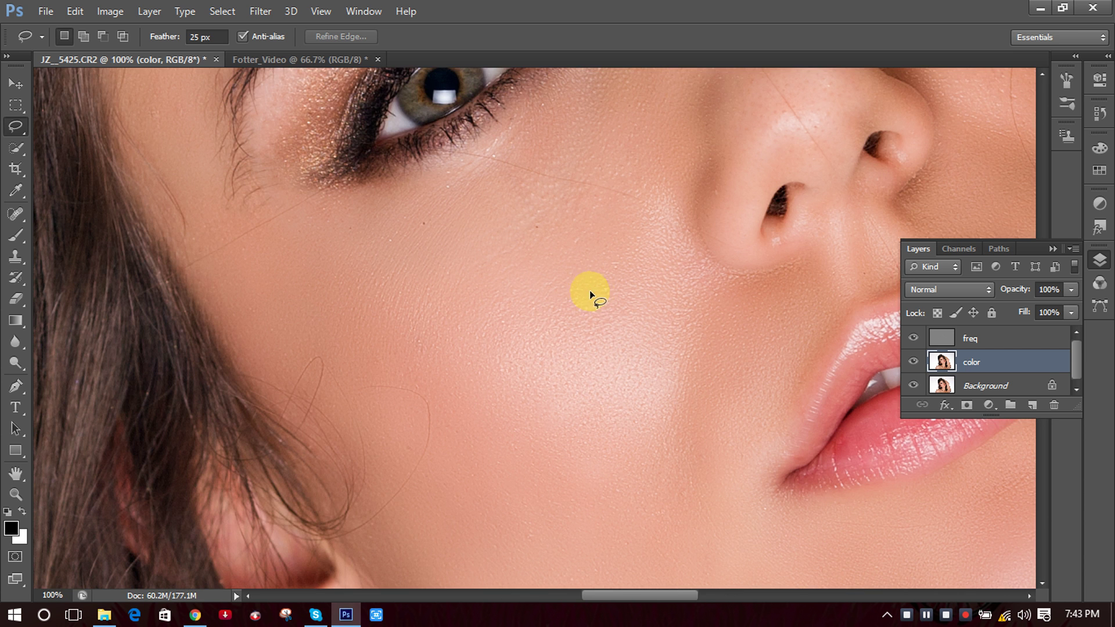
scroll(594, 304, down, 1)
scroll(608, 280, up, 3)
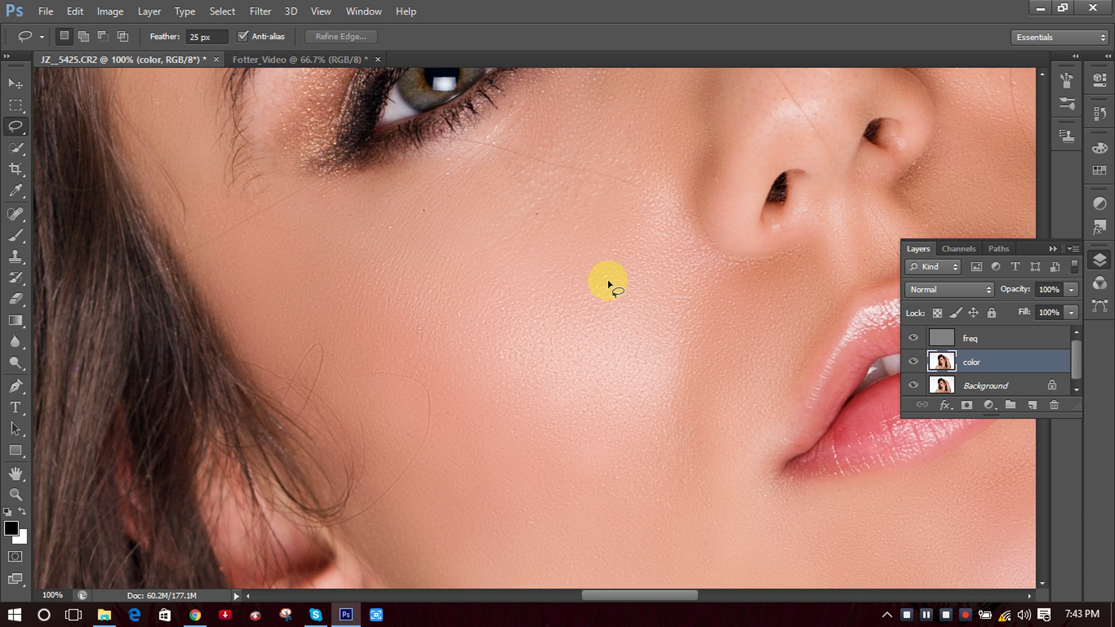
Outline the glittery eyeshadow band between the fully visible eye and its brow, reapply the last Gaussian Blur, and clear the selection.
scroll(605, 274, up, 3)
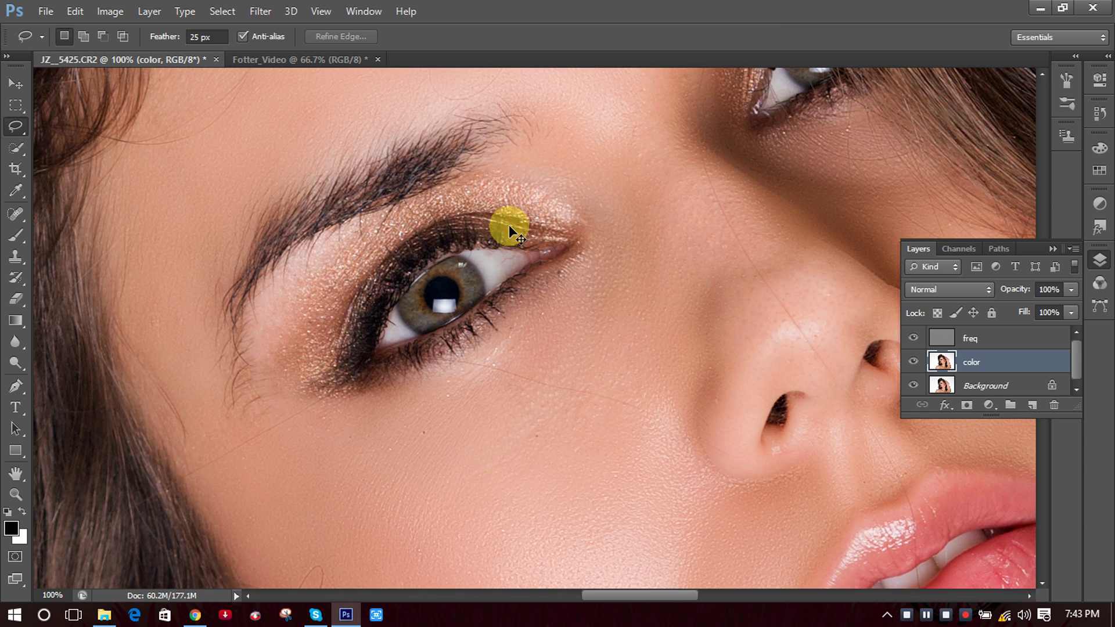
scroll(406, 182, up, 1)
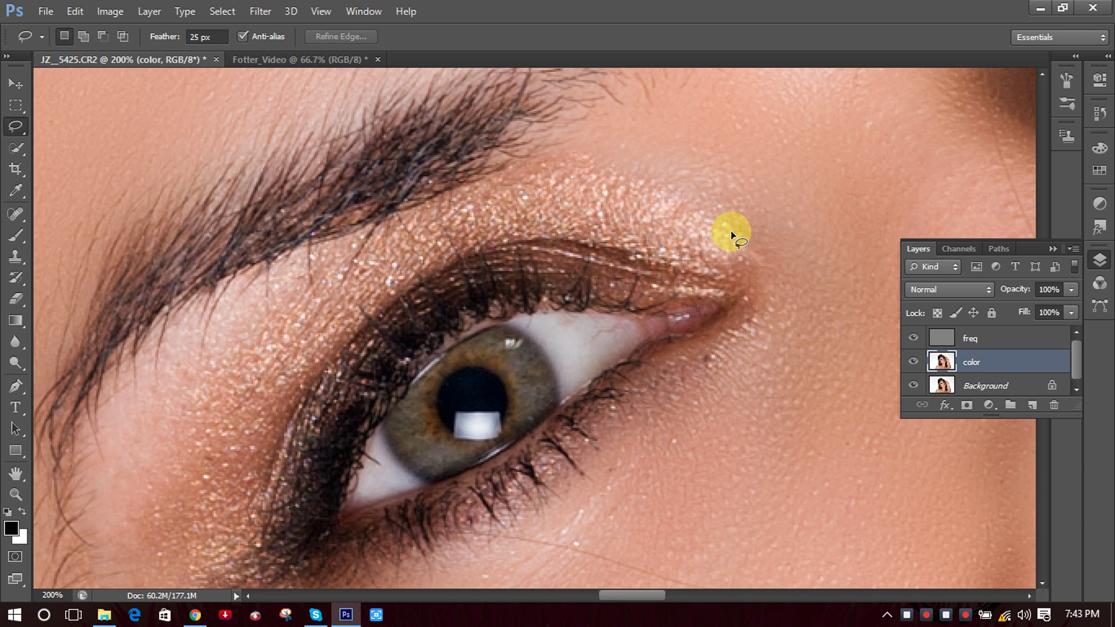
mouse_move(755, 232)
mouse_down()
mouse_move(701, 189)
mouse_move(654, 171)
mouse_move(582, 165)
mouse_move(463, 189)
mouse_move(370, 242)
mouse_move(215, 370)
mouse_move(195, 399)
mouse_move(168, 539)
mouse_move(221, 594)
mouse_move(345, 350)
mouse_move(422, 283)
mouse_move(524, 249)
mouse_move(759, 263)
mouse_up()
drag(755, 204, 737, 256)
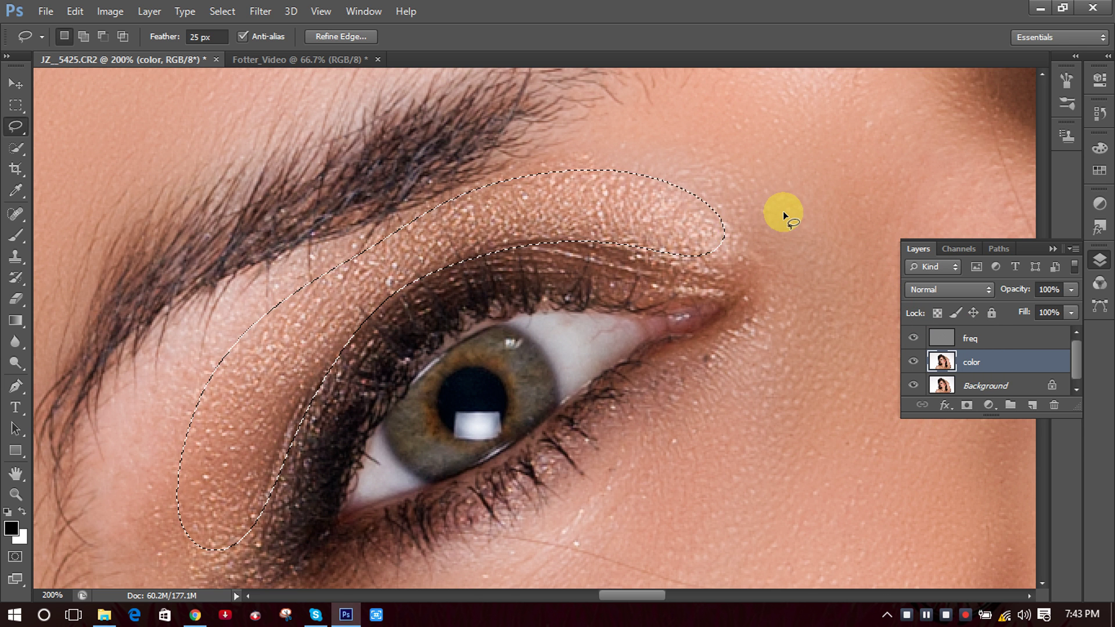
click(786, 232)
Outline the inner eyelid shadow of the eye partly covered by hair, reapply the last Gaussian Blur, and clear the selection.
drag(892, 167, 309, 443)
scroll(461, 326, up, 2)
scroll(461, 326, up, 1)
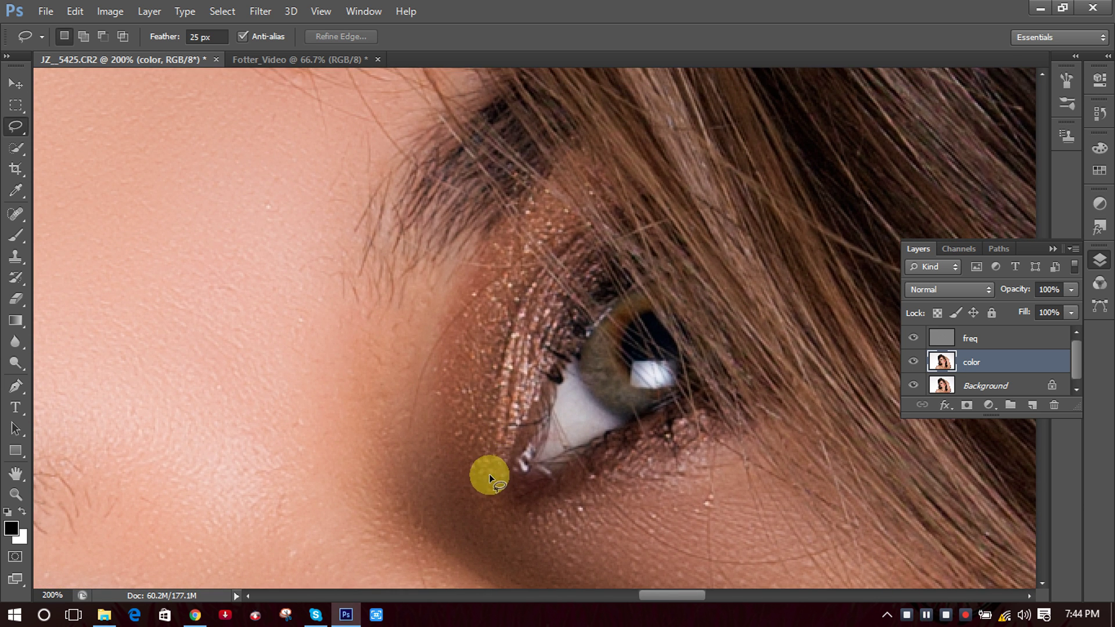
mouse_move(490, 473)
mouse_down()
mouse_move(549, 300)
mouse_move(583, 247)
mouse_move(593, 205)
mouse_move(572, 159)
mouse_move(438, 339)
mouse_move(426, 408)
mouse_move(478, 512)
mouse_move(493, 468)
mouse_up()
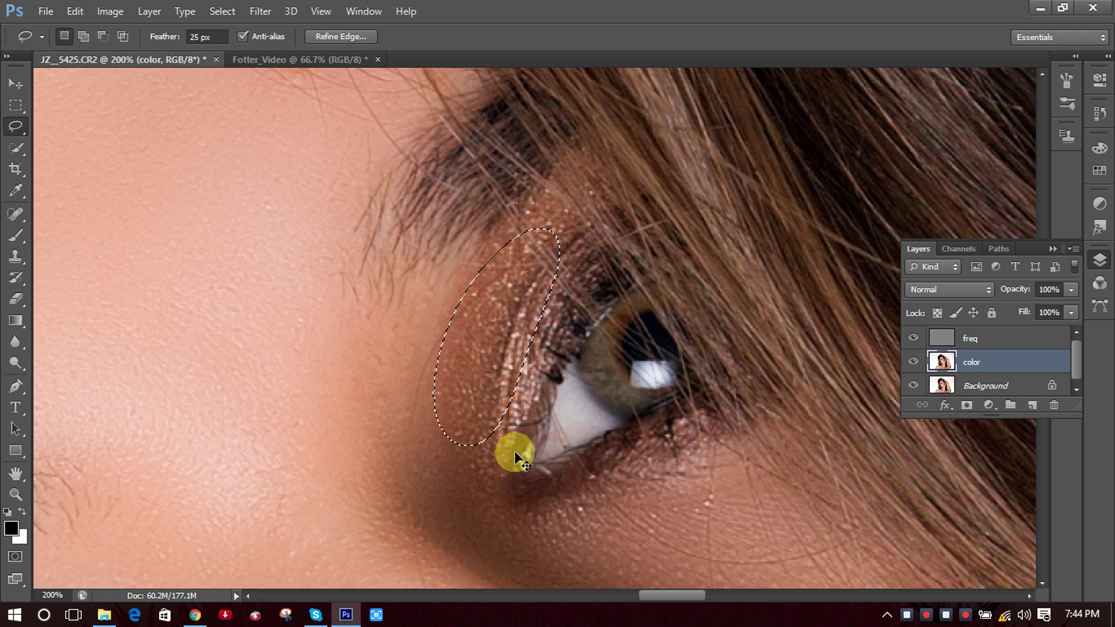
click(518, 449)
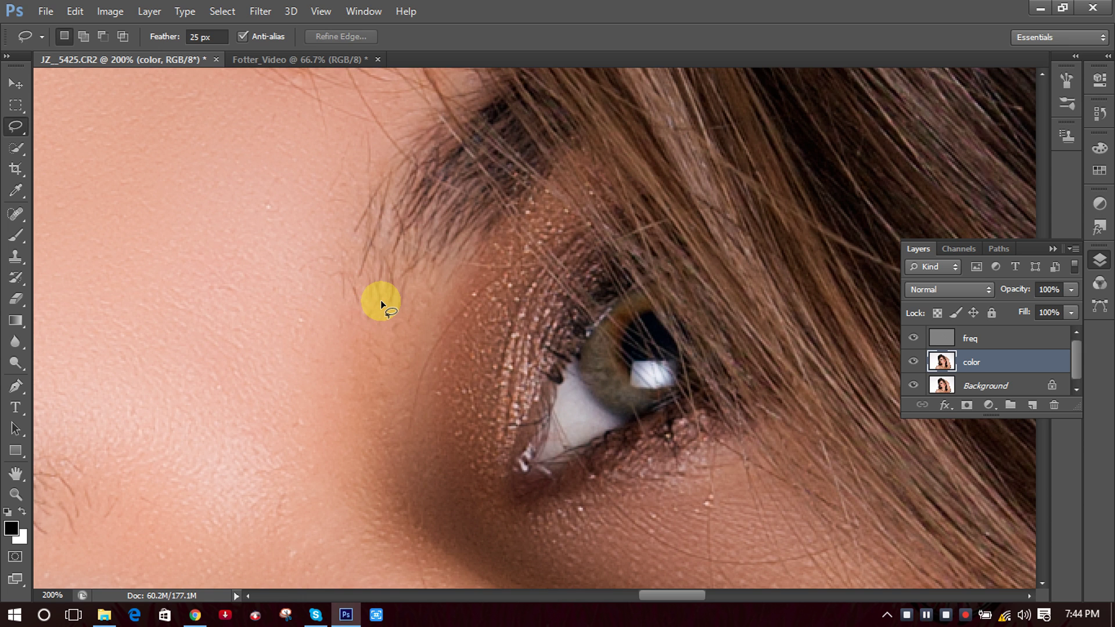
Review the softened eyelids in the context of the face and the whole portrait.
key(ctrl+minus)
key(ctrl+minus)
key(ctrl+minus)
key(ctrl+minus)
key(ctrl+minus)
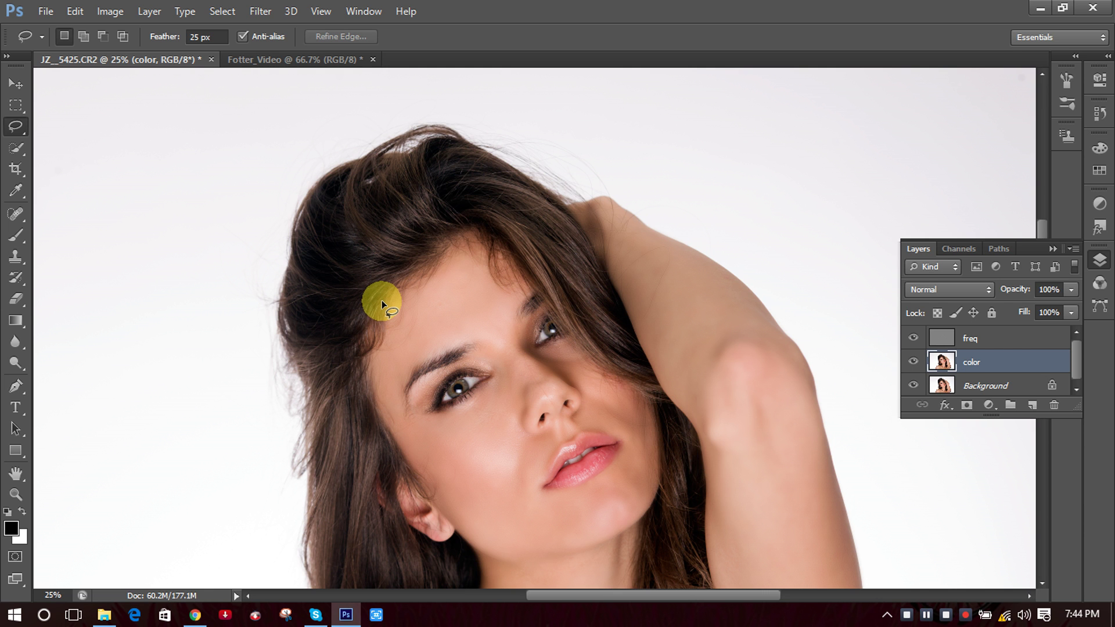
ctrl+click(507, 373)
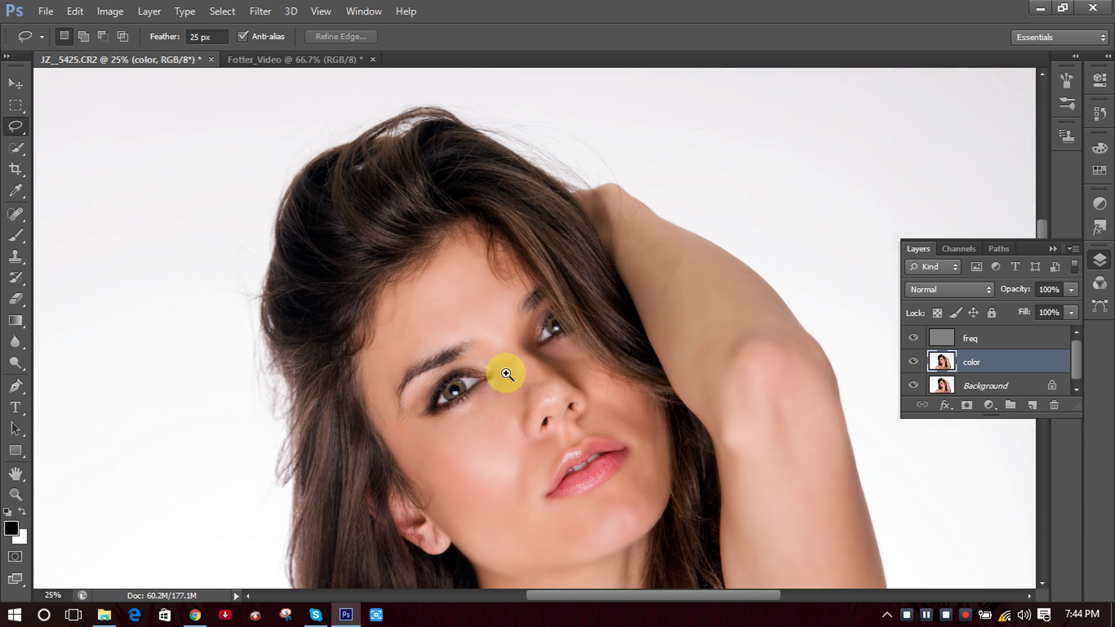
ctrl+click(507, 373)
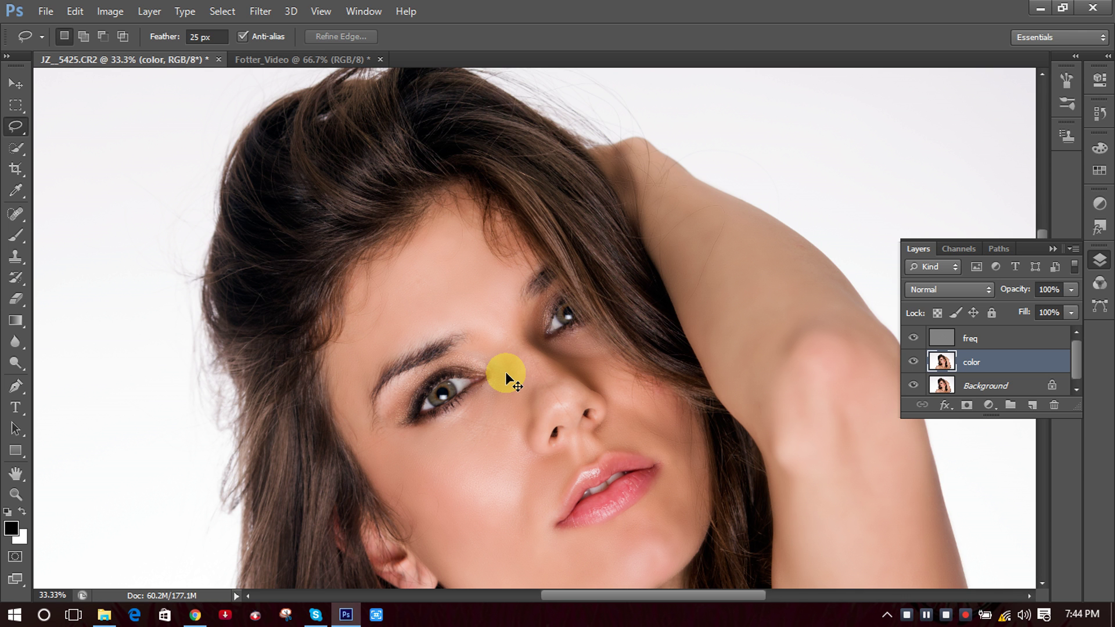
key(ctrl+0)
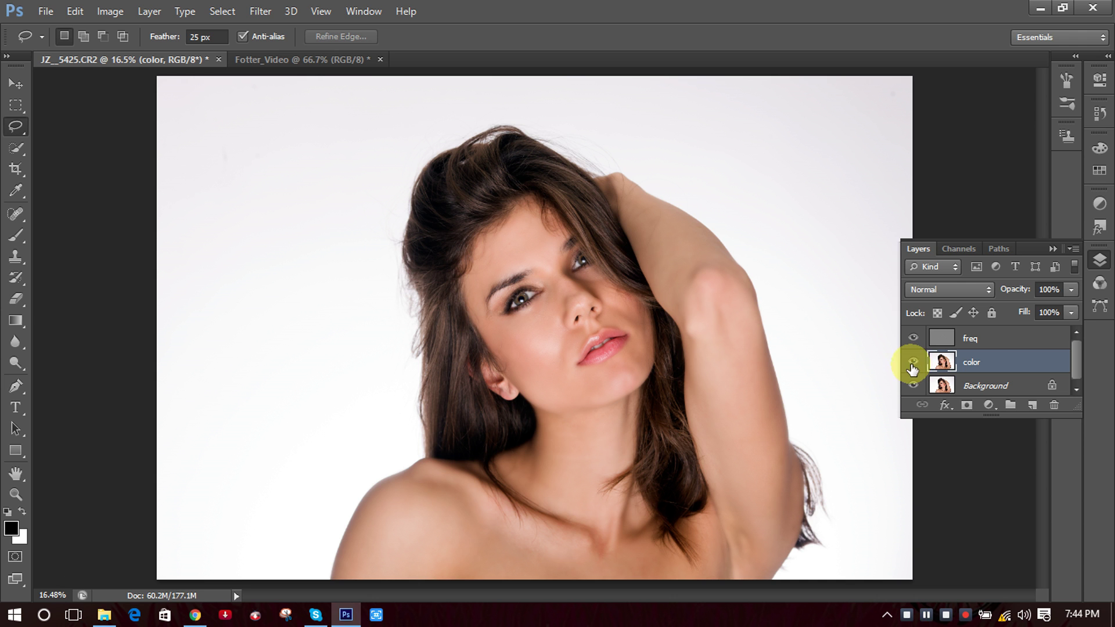
Compare the original and retouched portrait by repeatedly hiding and showing every layer except Background, and inspect the face up close.
alt+click(914, 389)
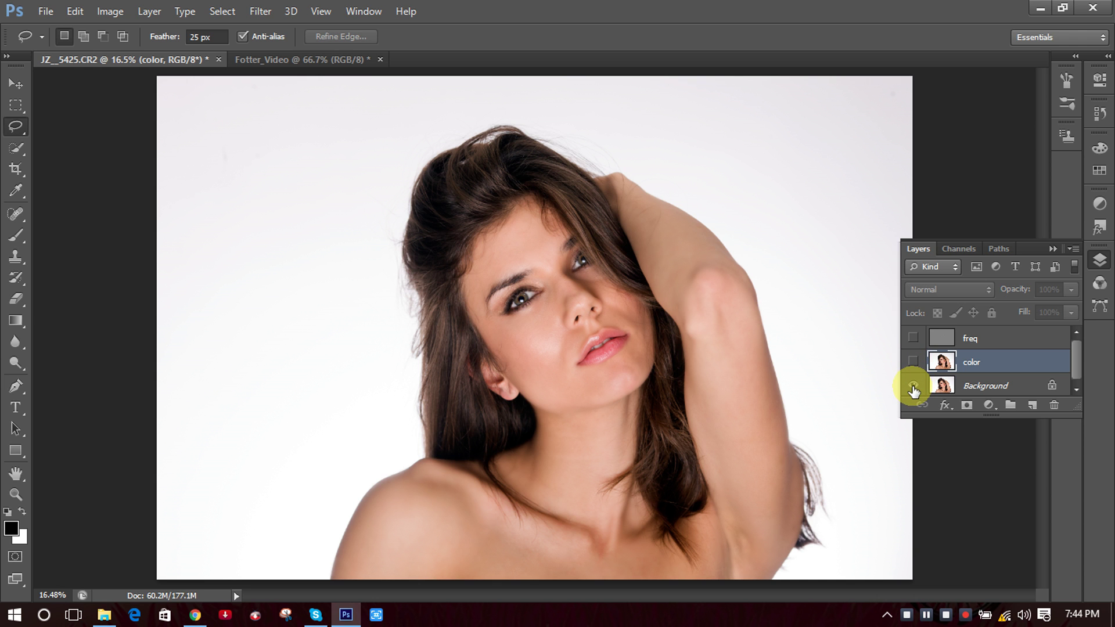
alt+click(913, 389)
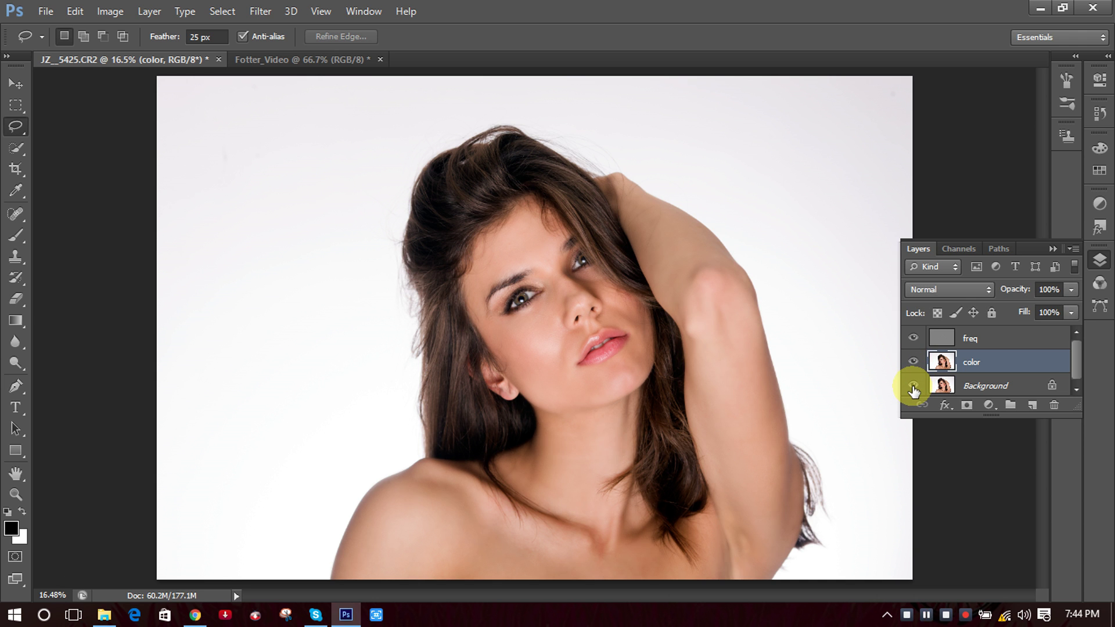
alt+click(914, 388)
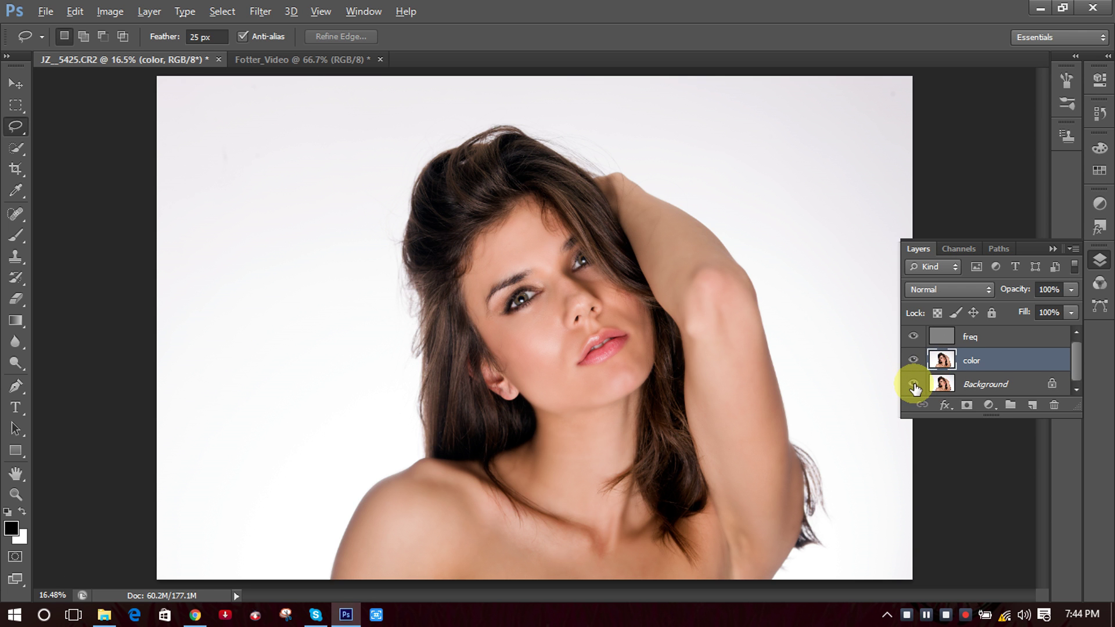
alt+click(913, 388)
alt+click(914, 385)
alt+click(914, 385)
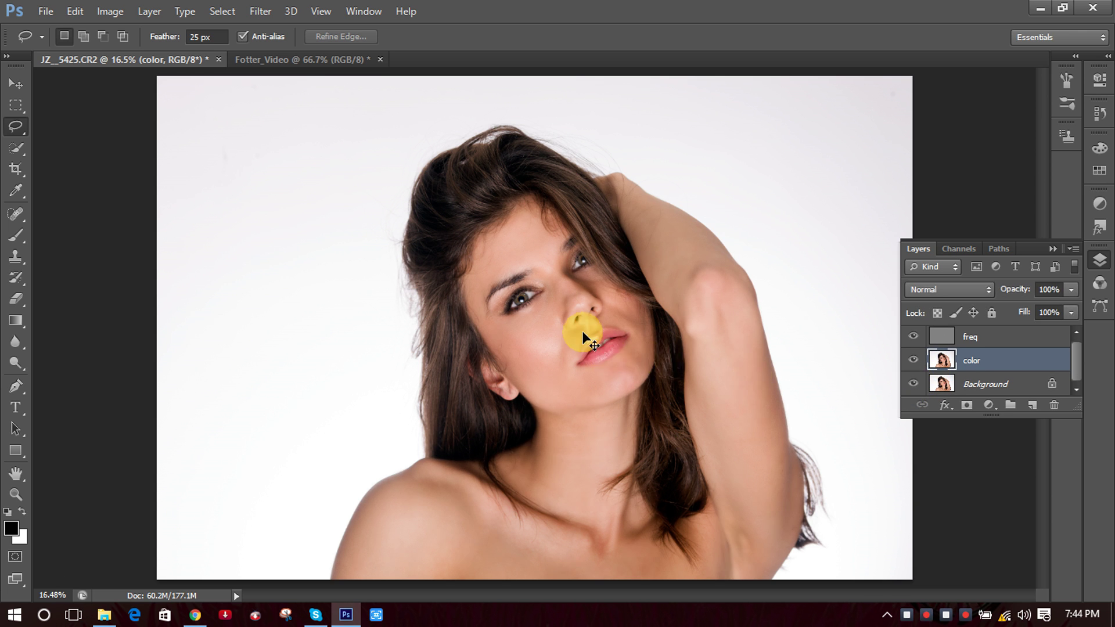
ctrl+click(544, 314)
ctrl+click(574, 323)
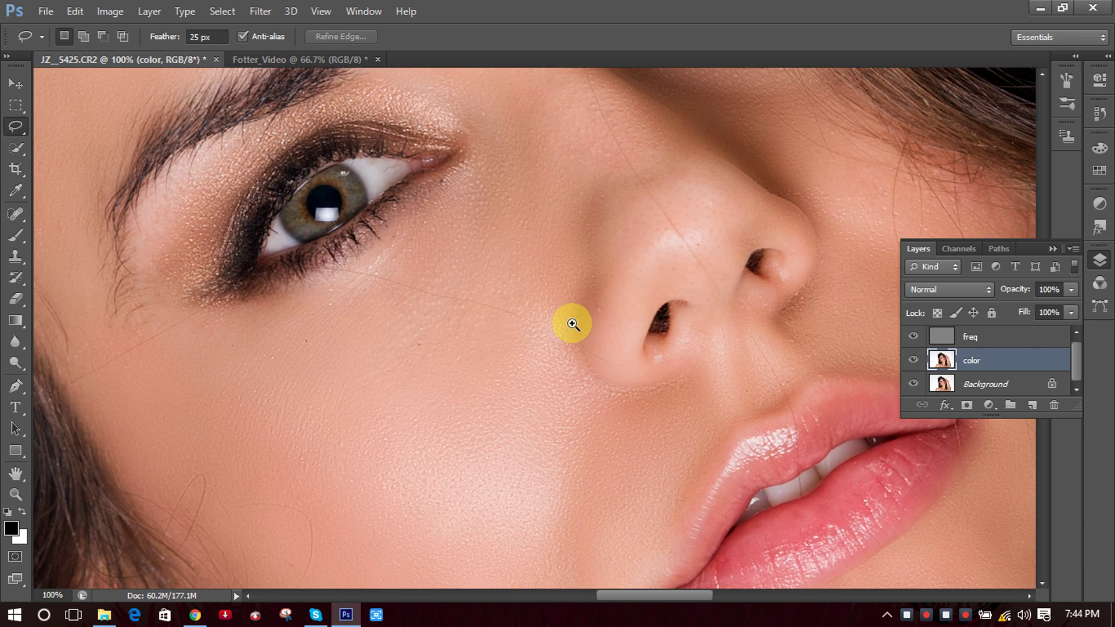
Compare the original and retouched skin around the nose up close by hiding and showing every layer except Background.
ctrl+click(573, 324)
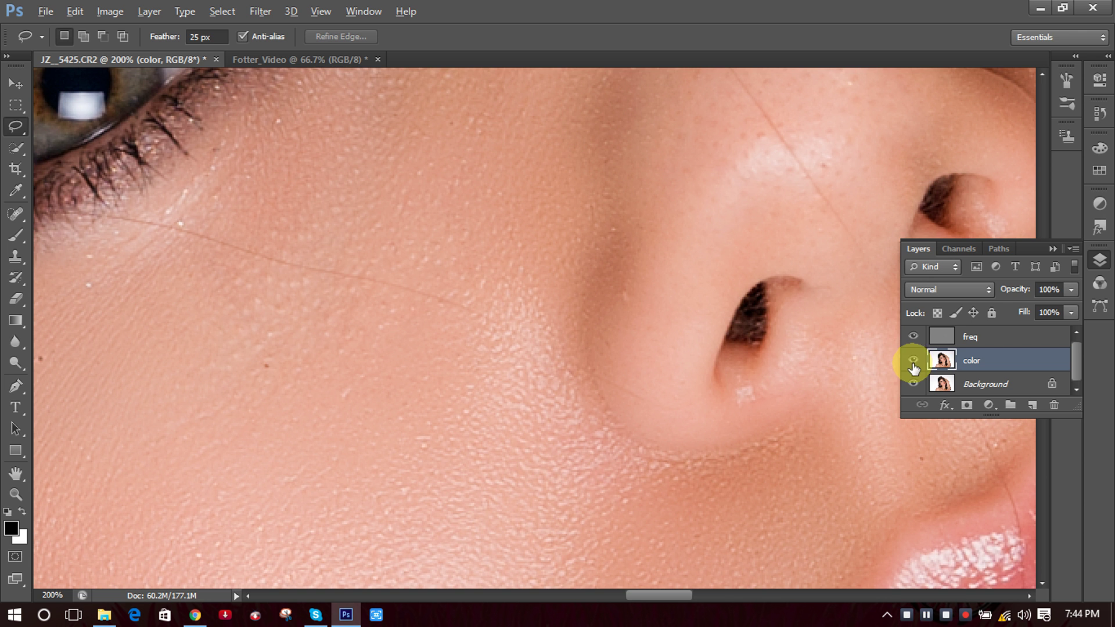
alt+click(912, 384)
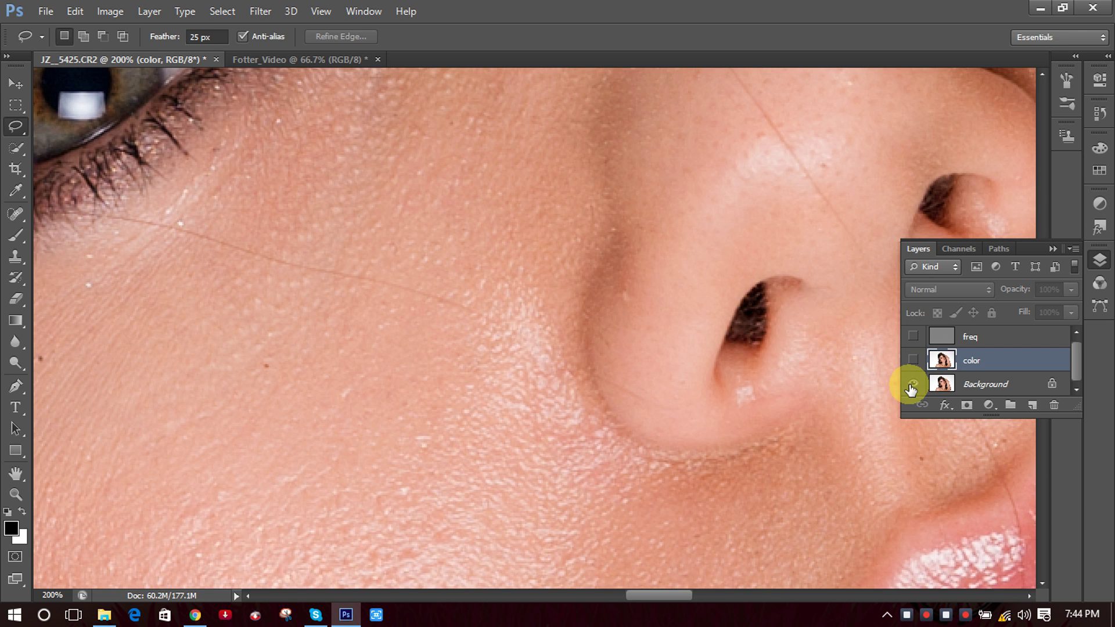
alt+click(912, 384)
alt+click(912, 384)
alt+click(912, 384)
scroll(392, 347, down, 3)
scroll(406, 360, down, 5)
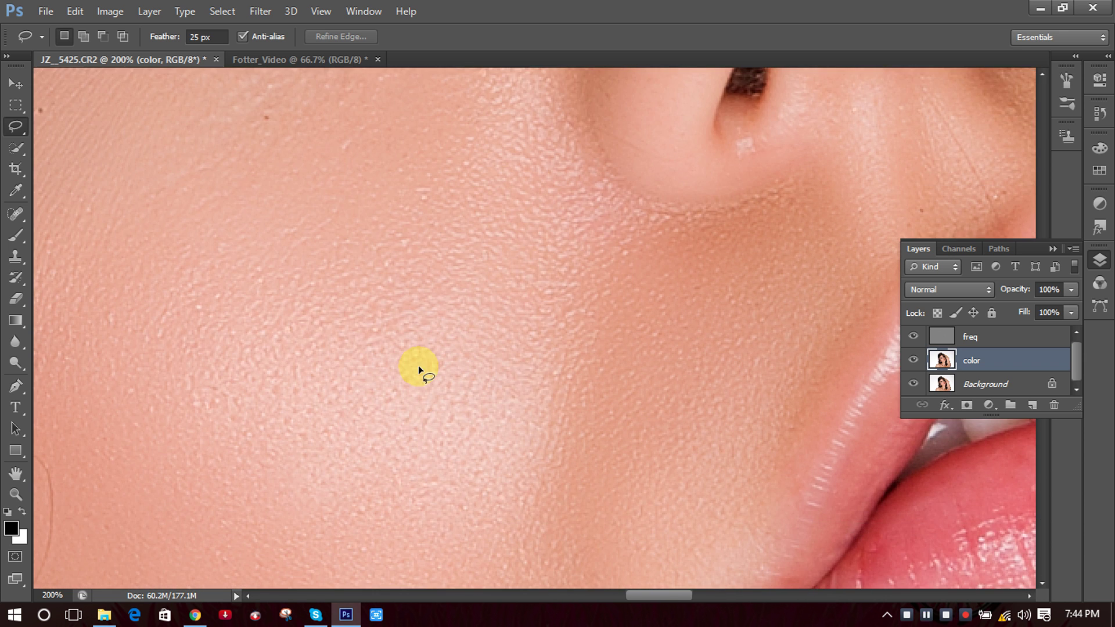
Examine the cheek beside the mouth with only the color layer visible, and compare it with Background alone and the full retouch.
scroll(517, 386, down, 3)
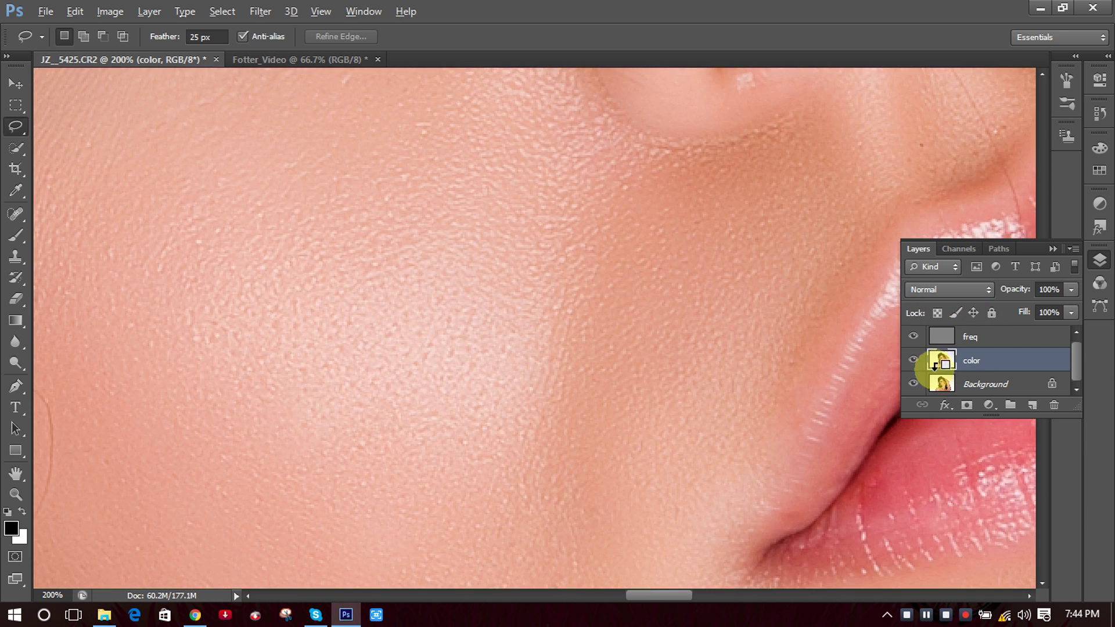
alt+click(915, 361)
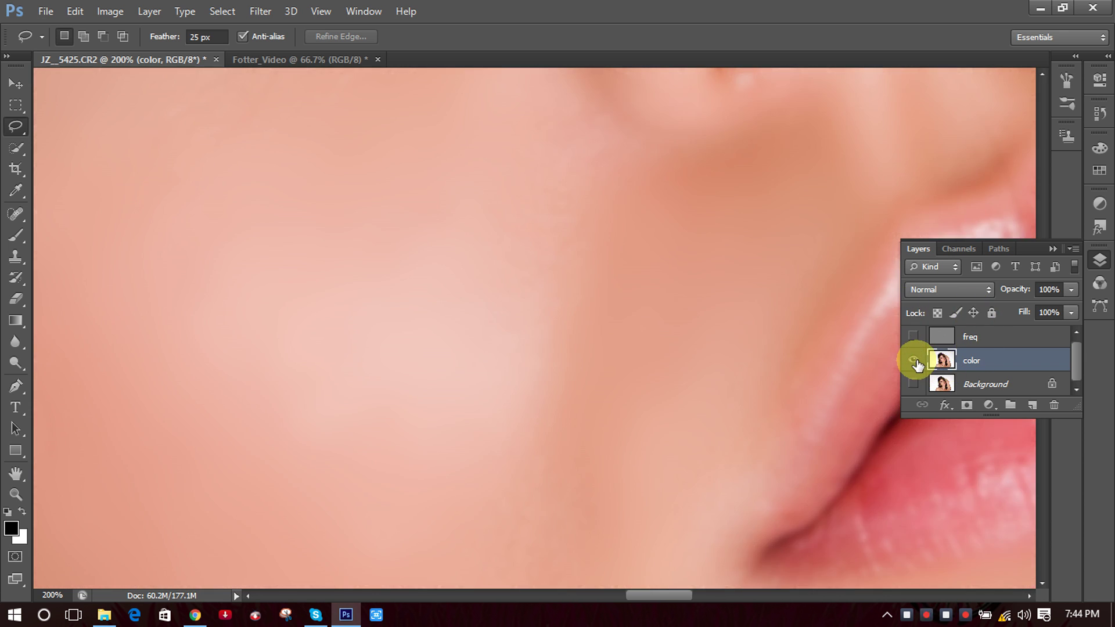
alt+click(915, 384)
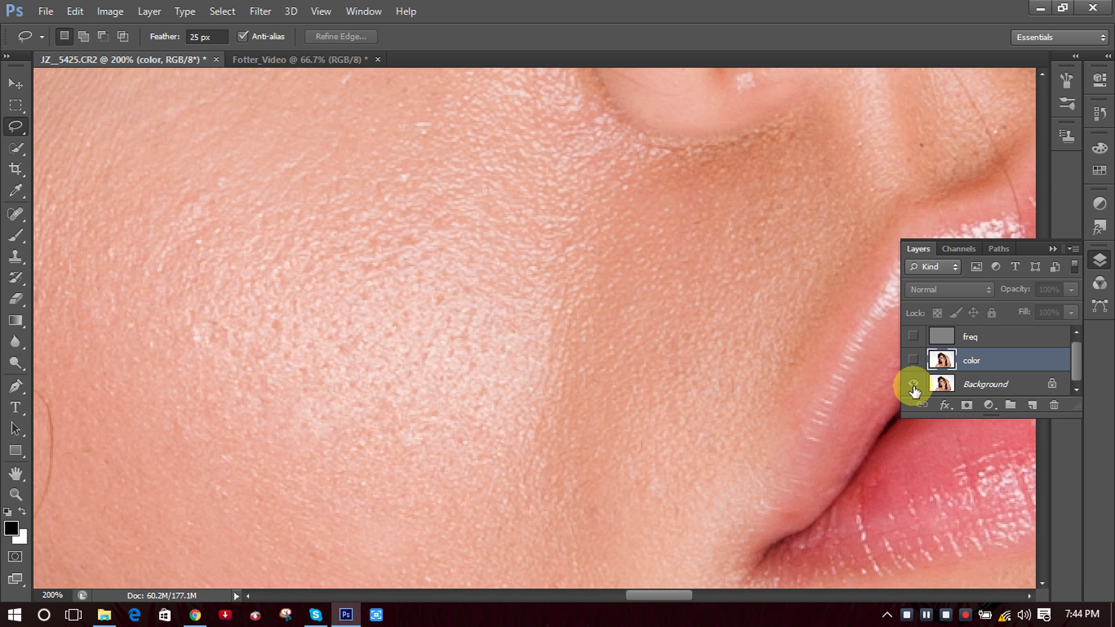
alt+click(915, 386)
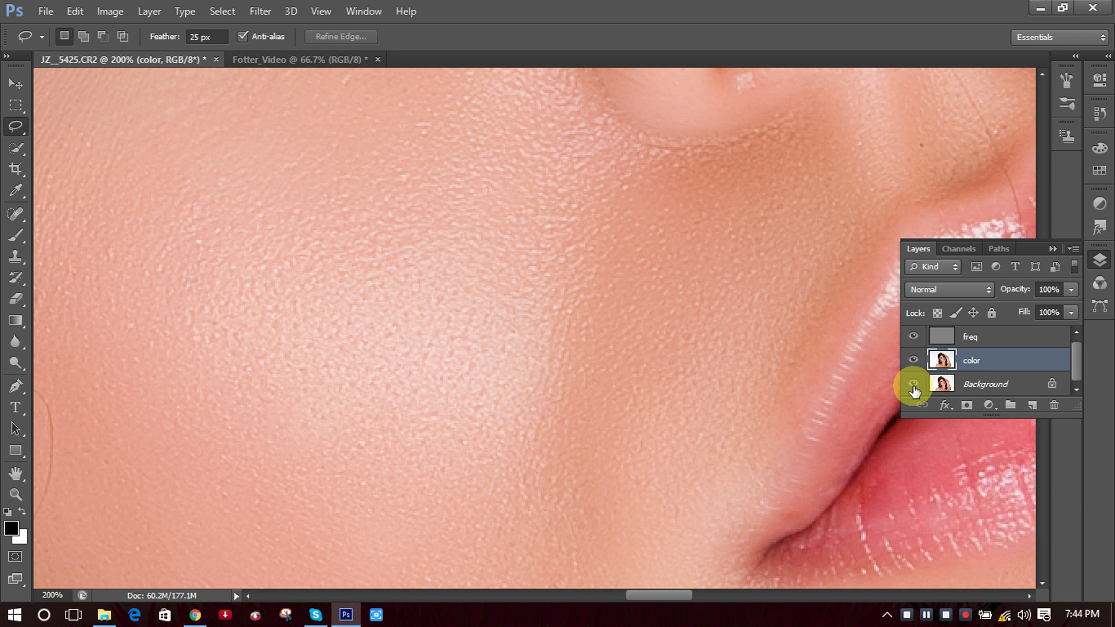
key(ctrl+0)
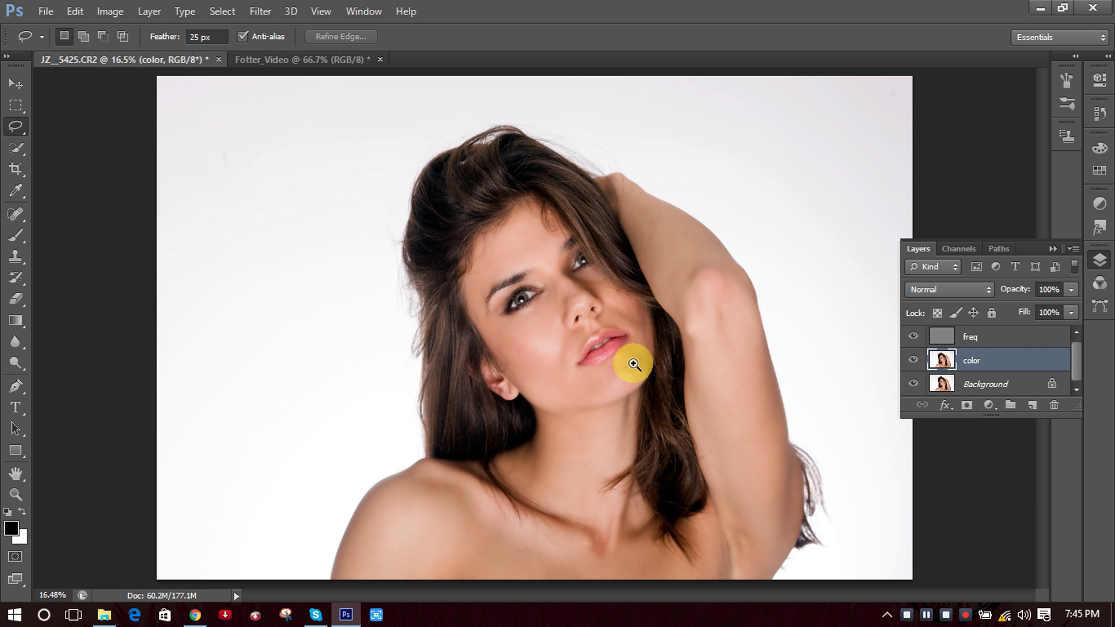
Inspect the lips up close and add a new empty layer between the color and freq layers.
drag(609, 348, 613, 351)
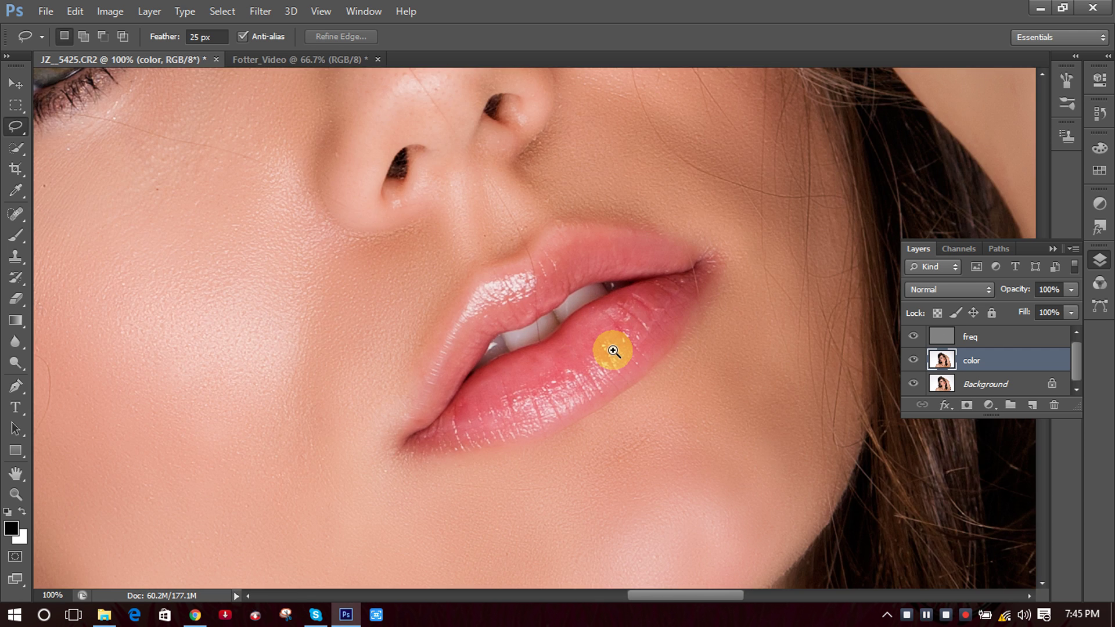
click(613, 351)
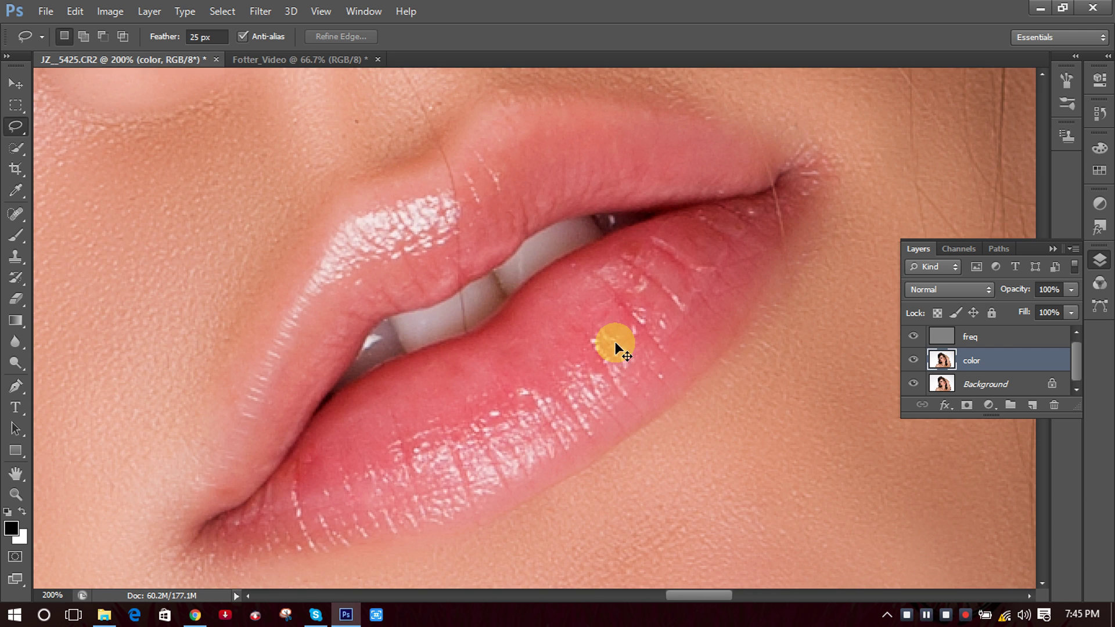
alt+click(615, 341)
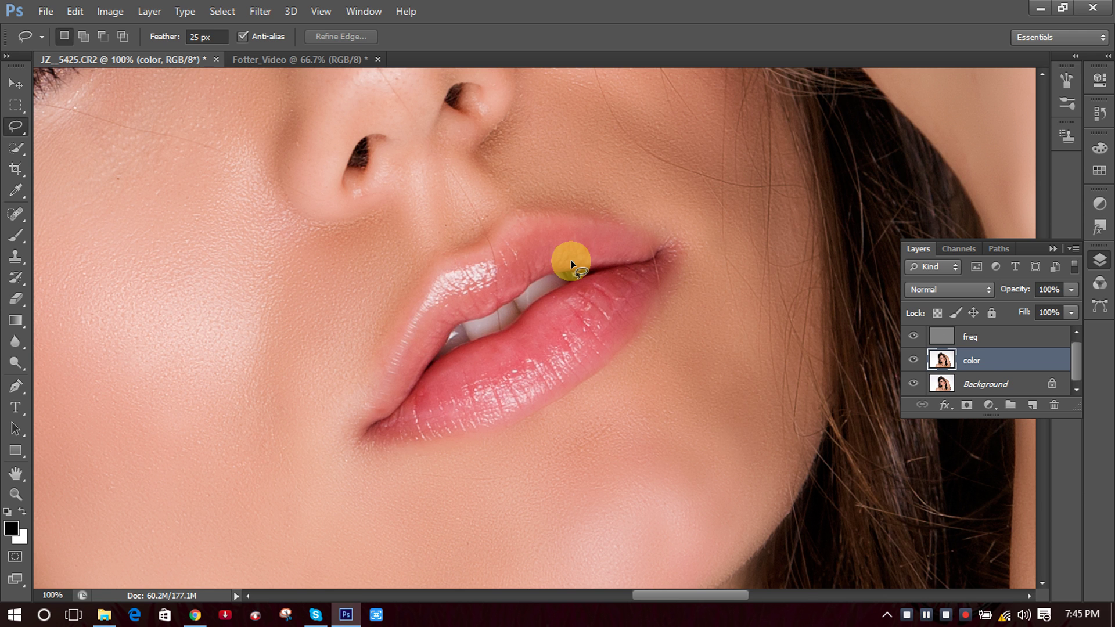
click(971, 339)
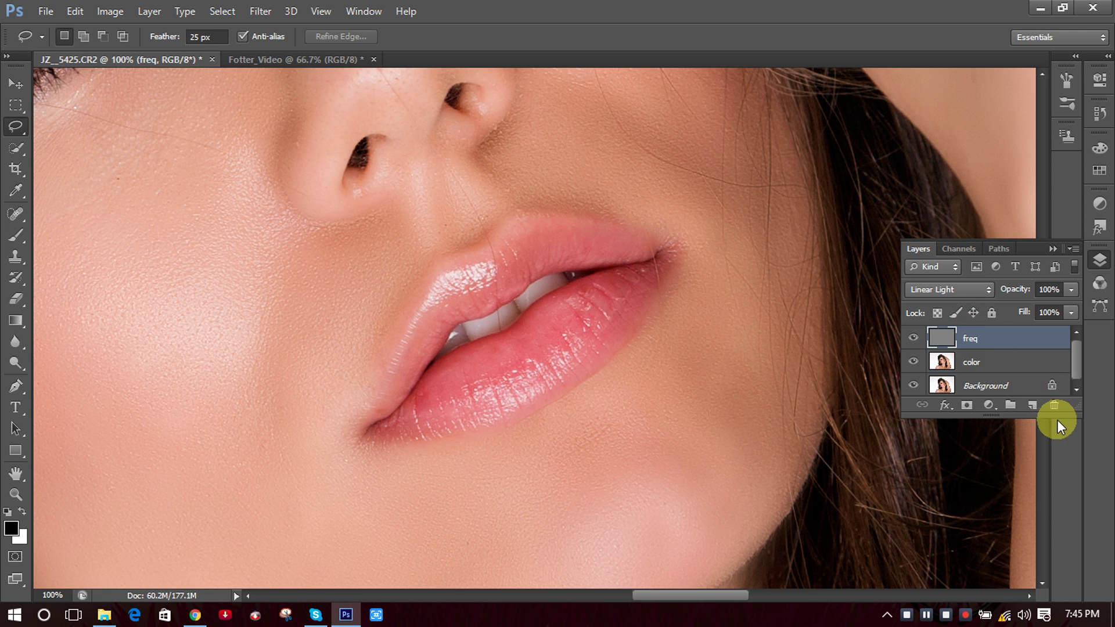
click(976, 362)
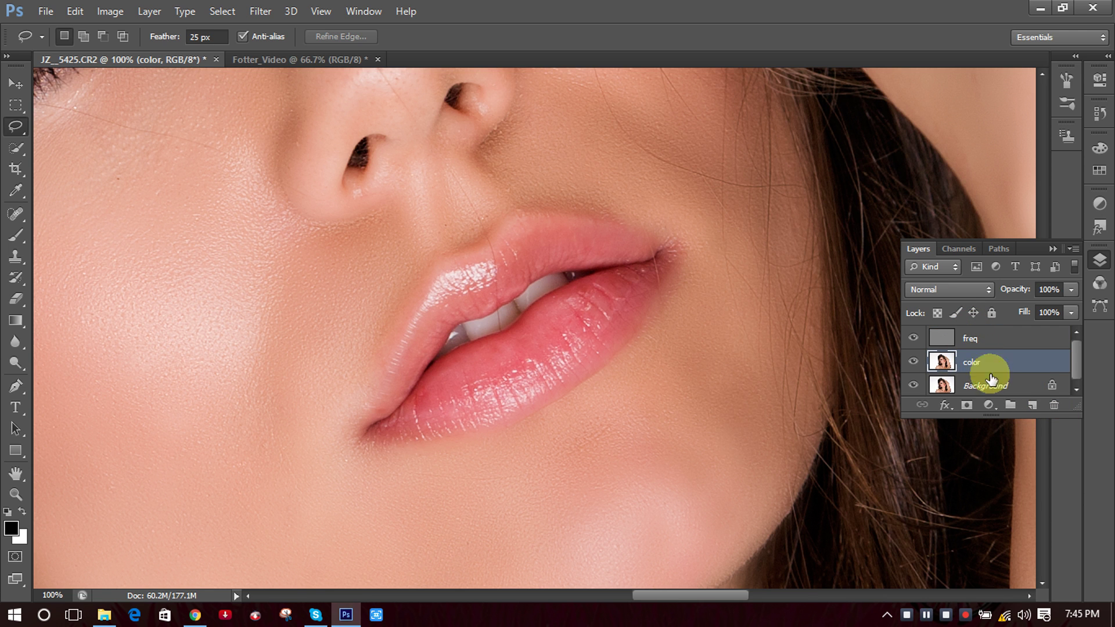
click(1033, 407)
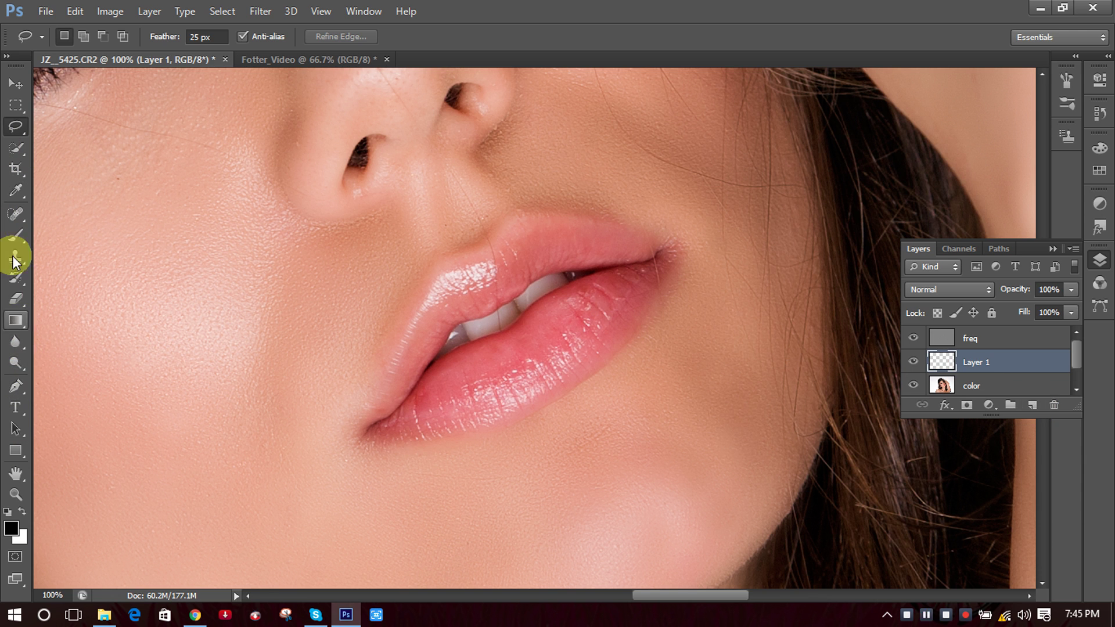
Choose the Brush tool and set the foreground color to pure red, ff0000.
click(15, 235)
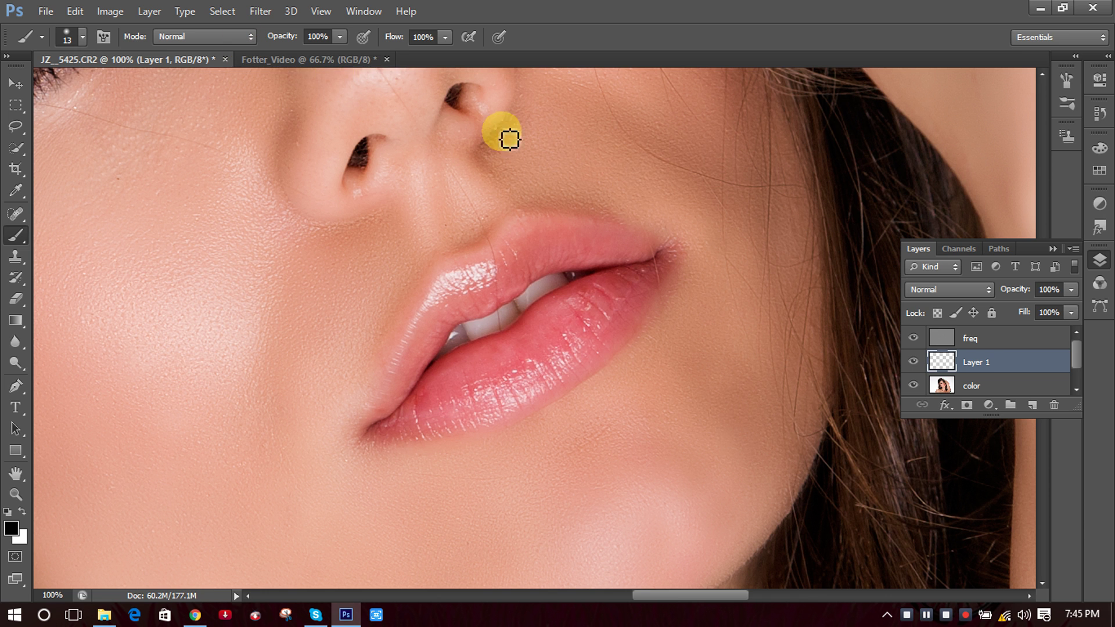
click(13, 532)
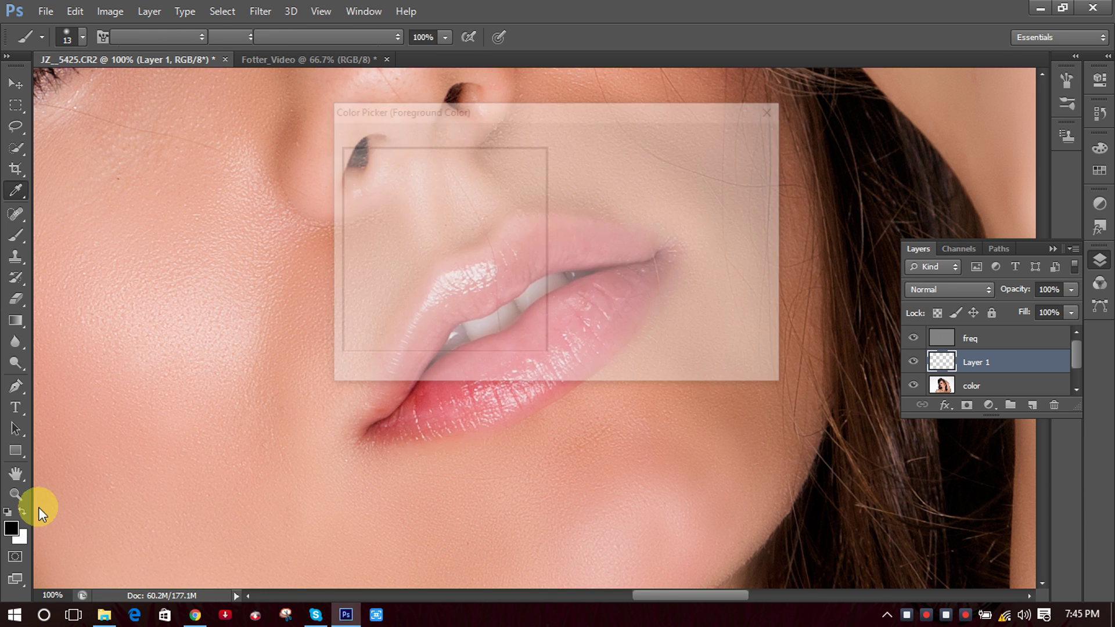
drag(530, 169, 556, 126)
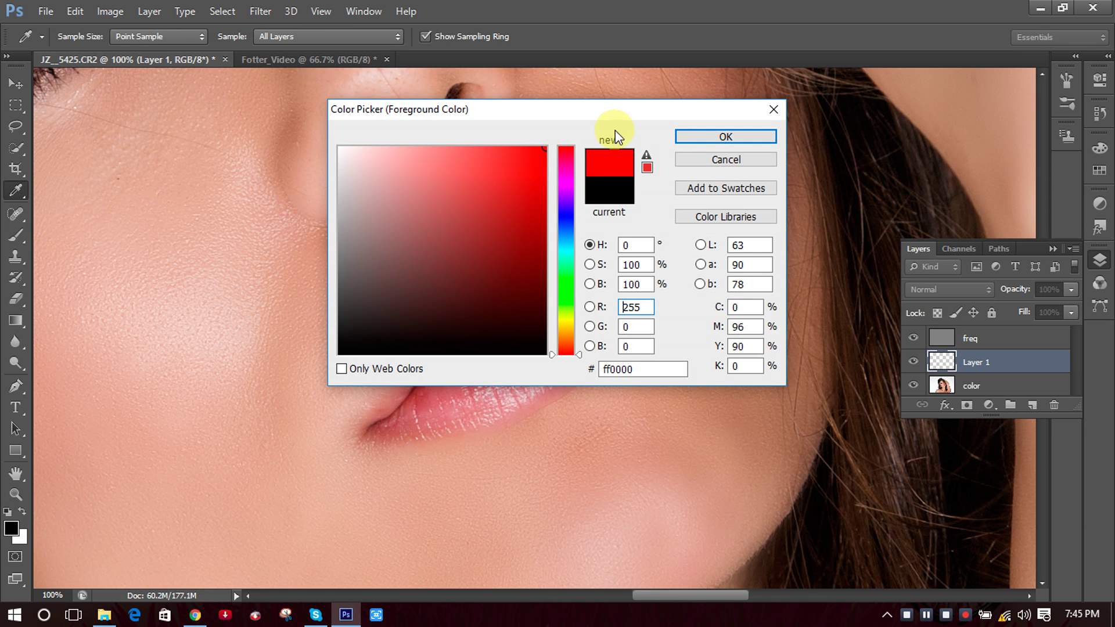
click(704, 137)
Enlarge the brush to 60 px to suit the width of the lower lip.
key(alt+bracketright)
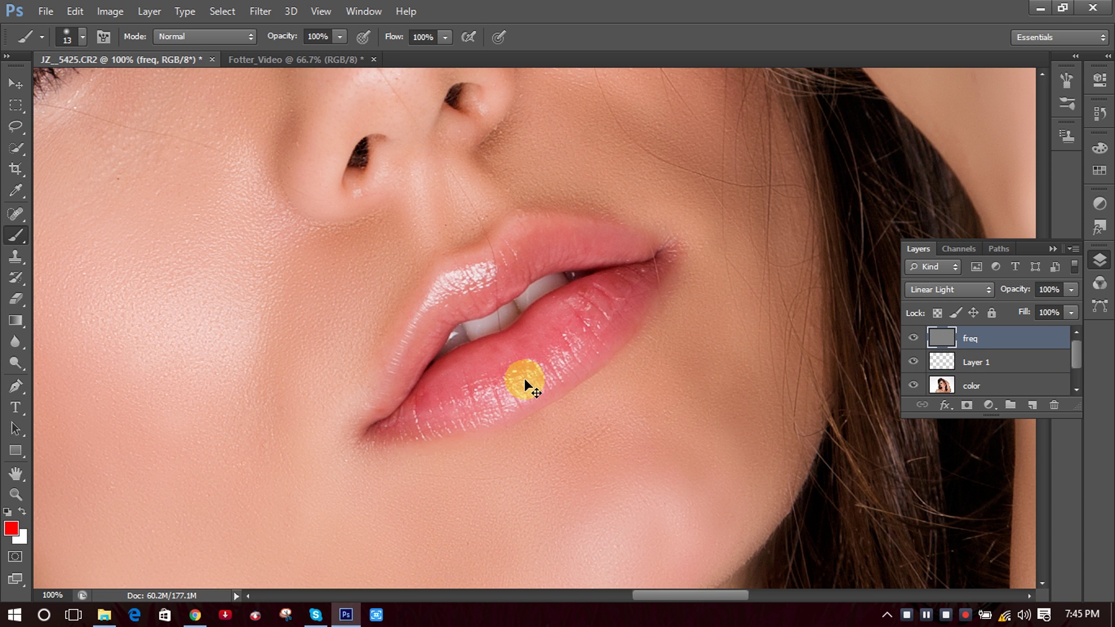
click(527, 367)
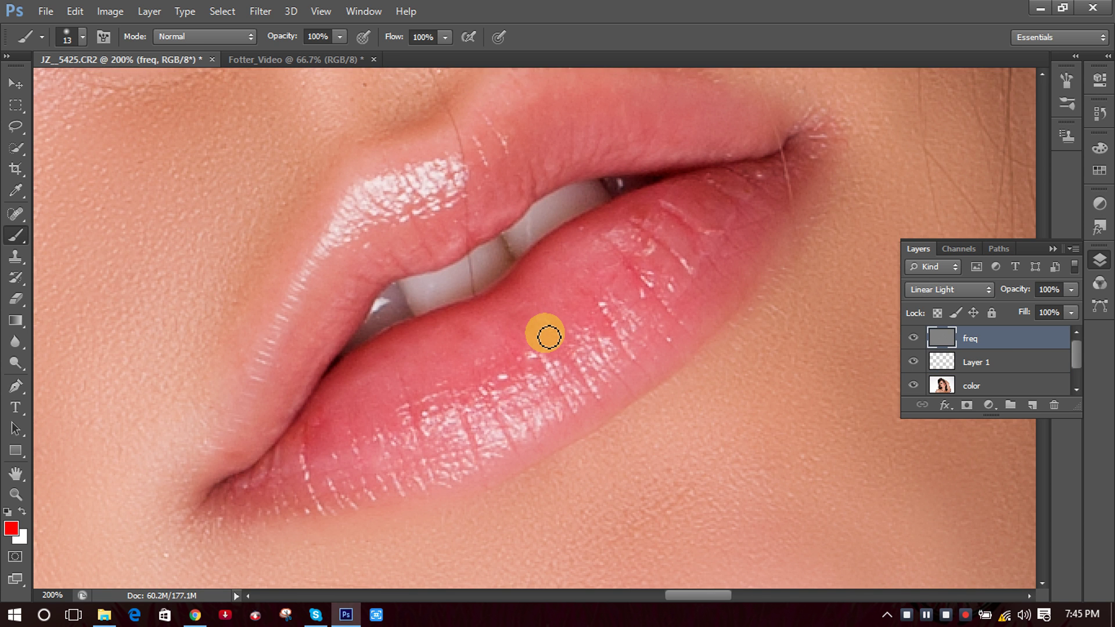
key(bracketright)
key(bracketright)
key(bracketright)
key(bracketright)
key(bracketright)
key(bracketright)
key(bracketright)
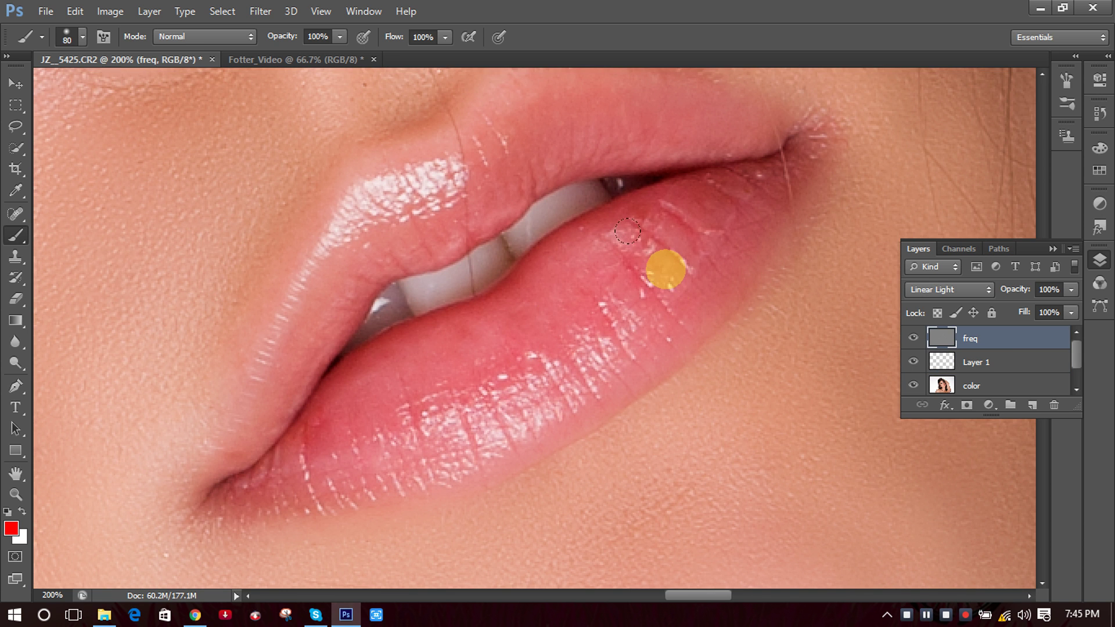
key(bracketleft)
Undo the red test stroke on the freq layer and paint both lips red on the new layer beneath it, sparing the teeth.
drag(691, 200, 631, 260)
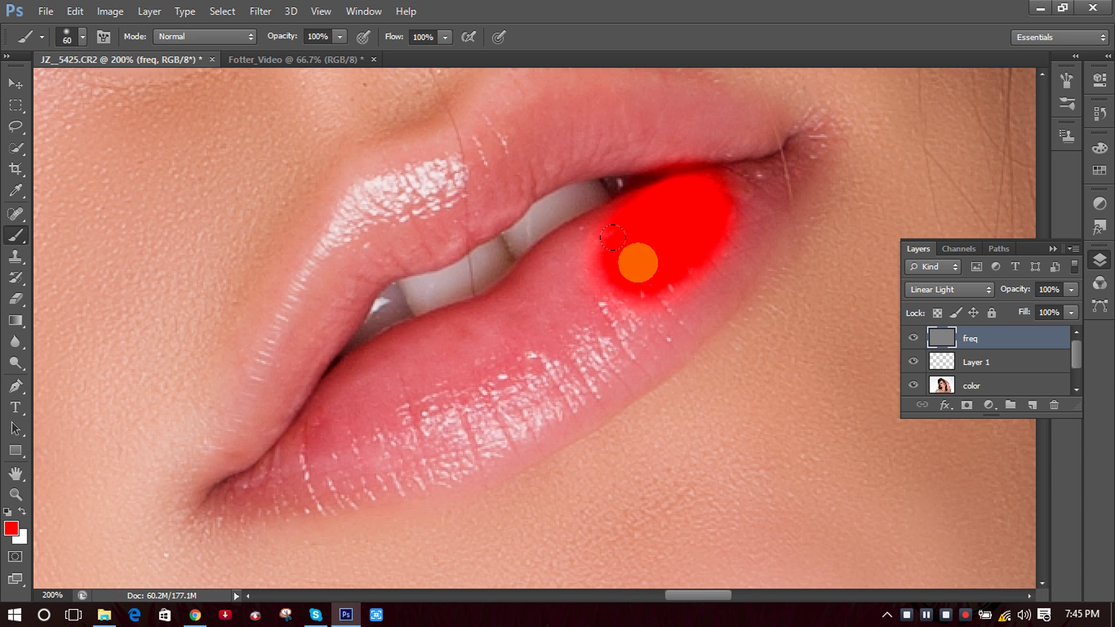
key(ctrl+z)
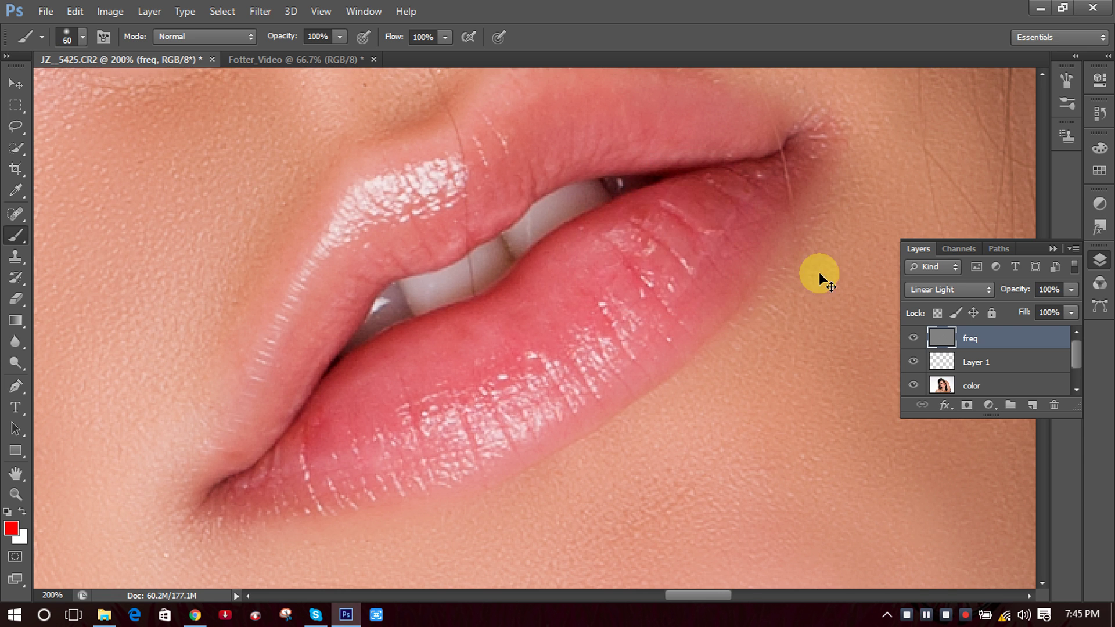
click(984, 370)
drag(700, 224, 586, 314)
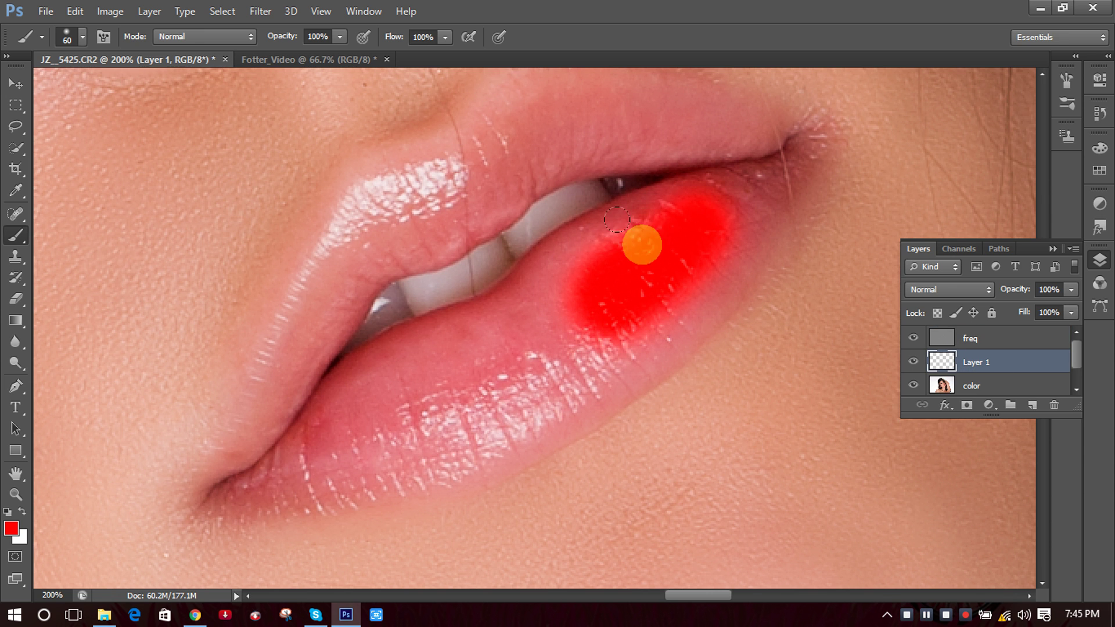
mouse_move(617, 220)
mouse_down()
mouse_move(385, 346)
mouse_move(310, 420)
mouse_move(256, 437)
mouse_move(496, 368)
mouse_move(704, 193)
mouse_move(565, 345)
mouse_move(452, 400)
mouse_move(334, 428)
mouse_move(439, 390)
mouse_move(384, 431)
mouse_move(262, 442)
mouse_move(289, 390)
mouse_move(320, 269)
mouse_move(374, 210)
mouse_move(430, 192)
mouse_move(394, 182)
mouse_move(357, 212)
mouse_move(379, 173)
mouse_move(317, 237)
mouse_move(247, 432)
mouse_move(198, 468)
mouse_move(294, 364)
mouse_move(419, 149)
mouse_move(506, 107)
mouse_move(777, 100)
mouse_move(734, 166)
mouse_move(662, 206)
mouse_move(676, 181)
mouse_move(667, 134)
mouse_move(629, 120)
mouse_move(456, 155)
mouse_move(434, 190)
mouse_move(523, 132)
mouse_move(523, 149)
mouse_move(503, 144)
mouse_move(430, 174)
mouse_move(343, 264)
mouse_move(273, 431)
mouse_move(515, 356)
mouse_move(576, 320)
mouse_move(660, 307)
mouse_move(617, 366)
mouse_move(703, 334)
mouse_up()
scroll(523, 149, up, 2)
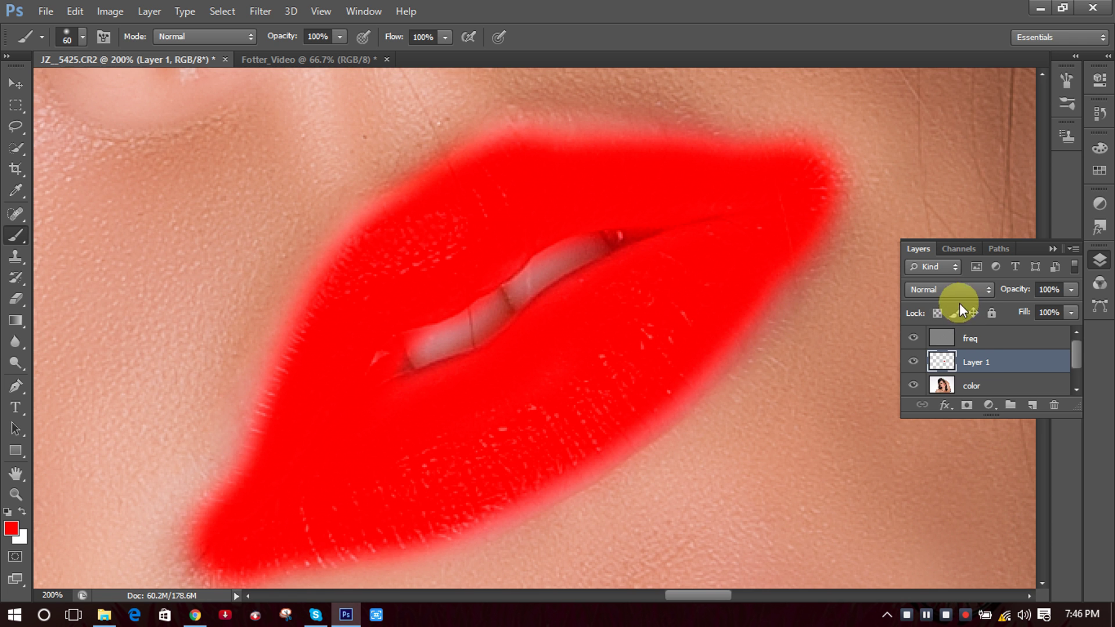
Set the lip paint layer's blend mode to Color and view the lips within the whole face.
click(986, 293)
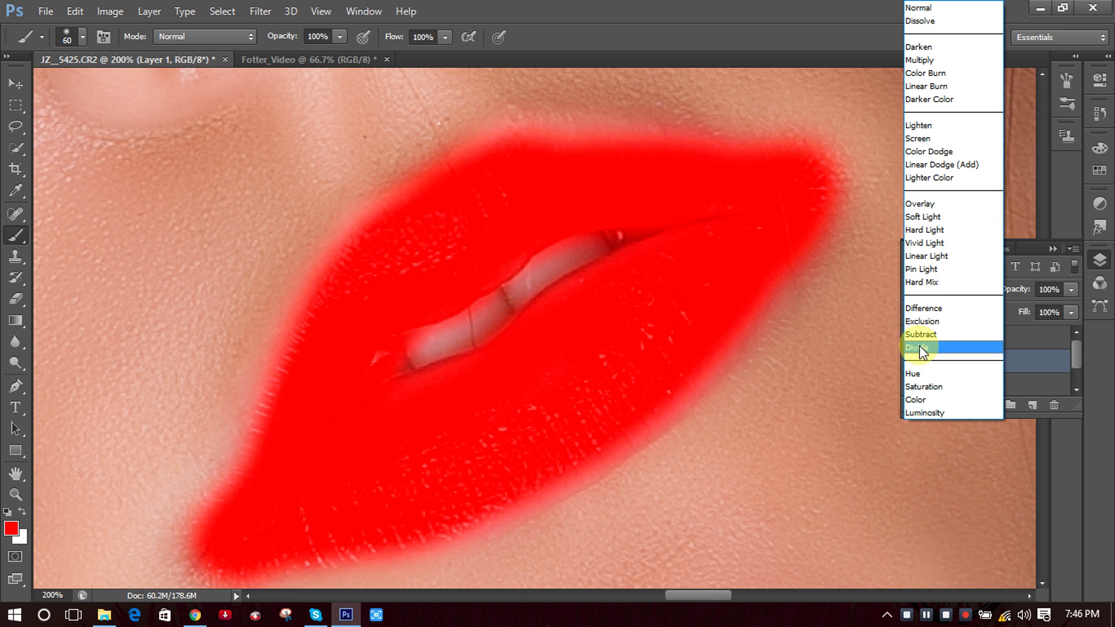
click(923, 400)
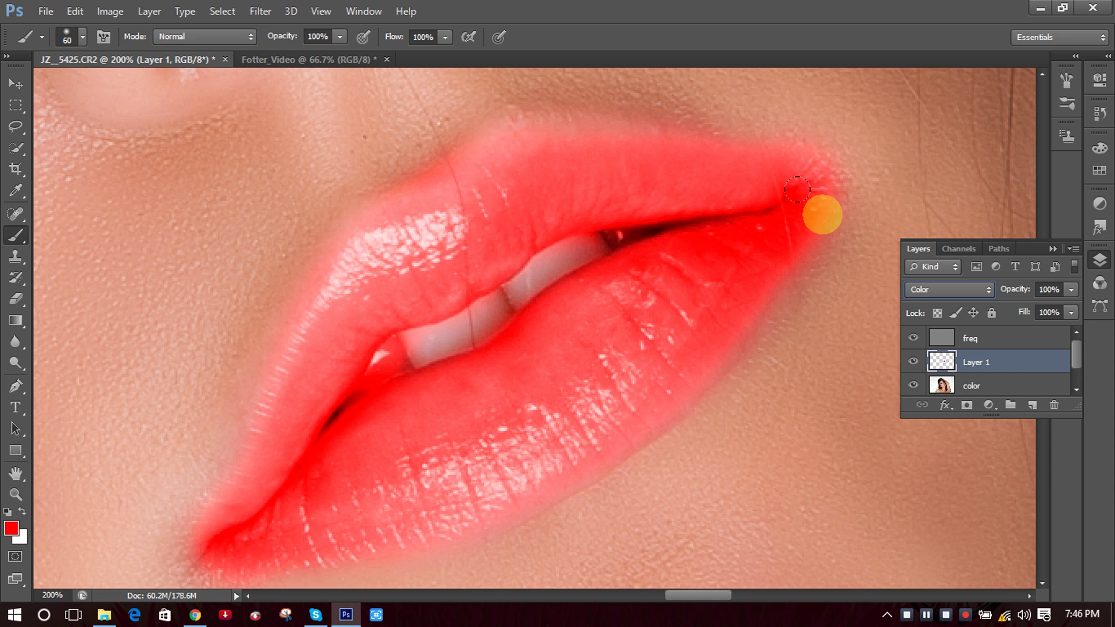
click(986, 289)
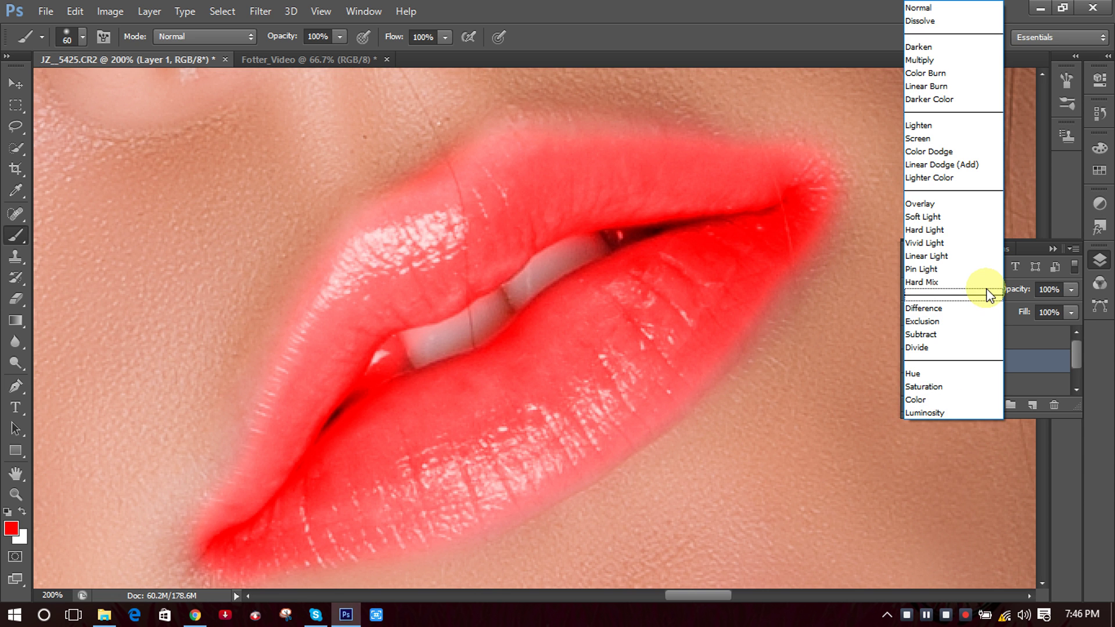
click(479, 208)
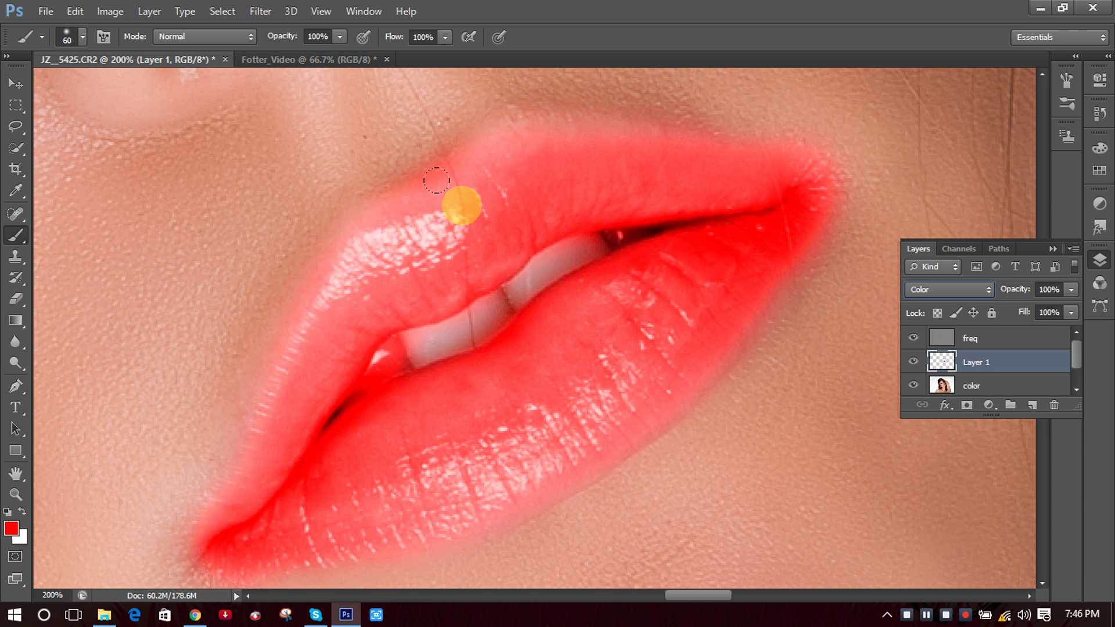
key(ctrl+minus)
key(ctrl+minus)
key(ctrl+minus)
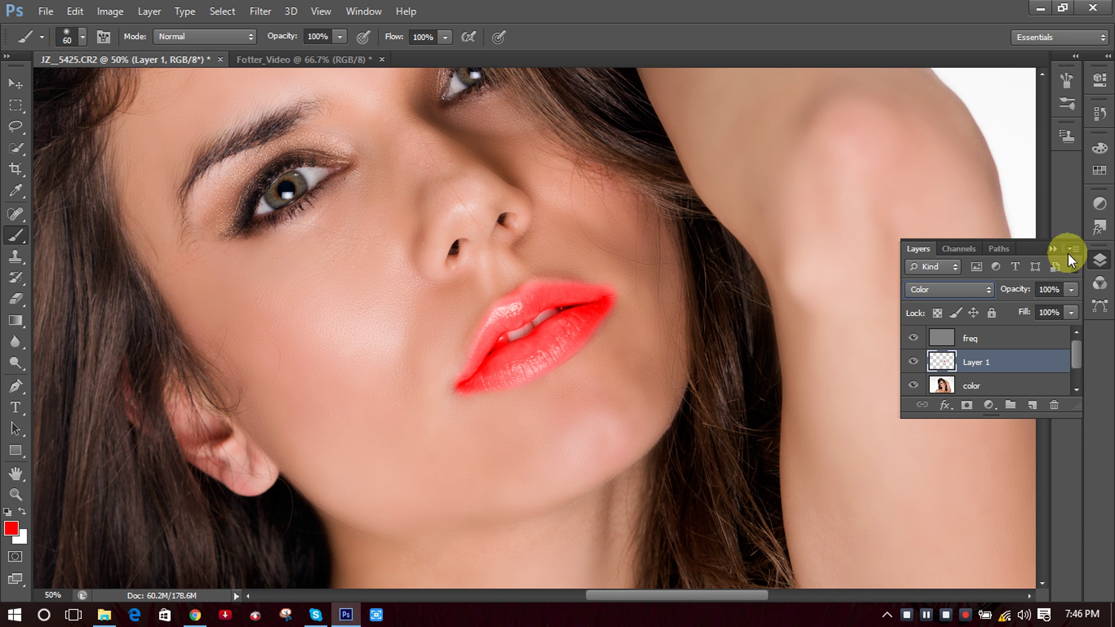
Try the Pin Light, Overlay, Lighten, Color Burn and Darken blend modes on the lip paint layer.
click(971, 290)
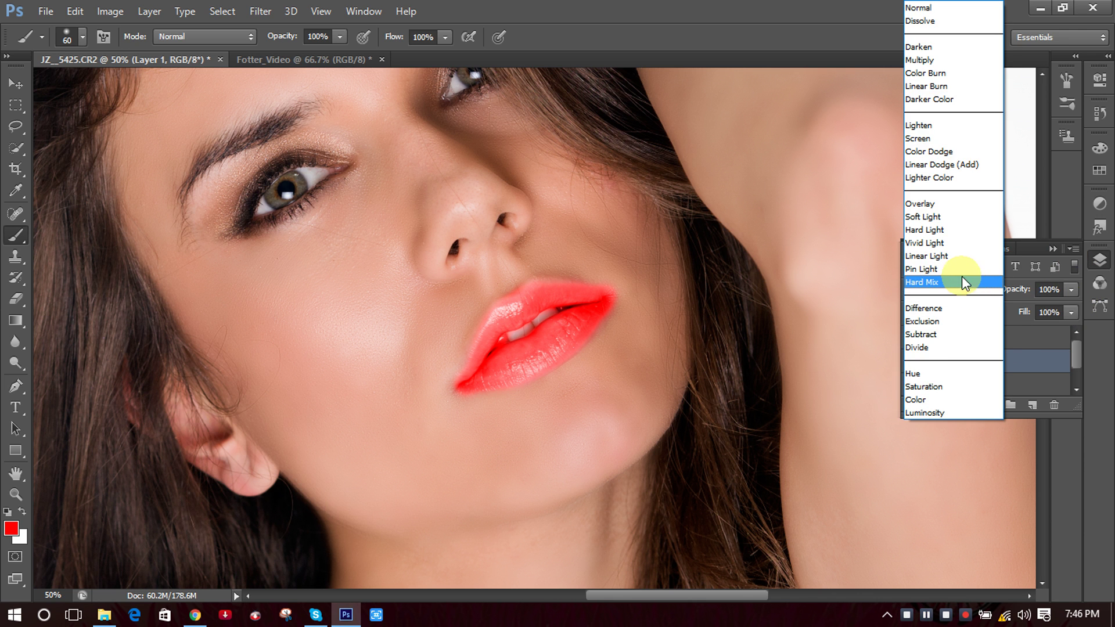
click(961, 272)
click(972, 291)
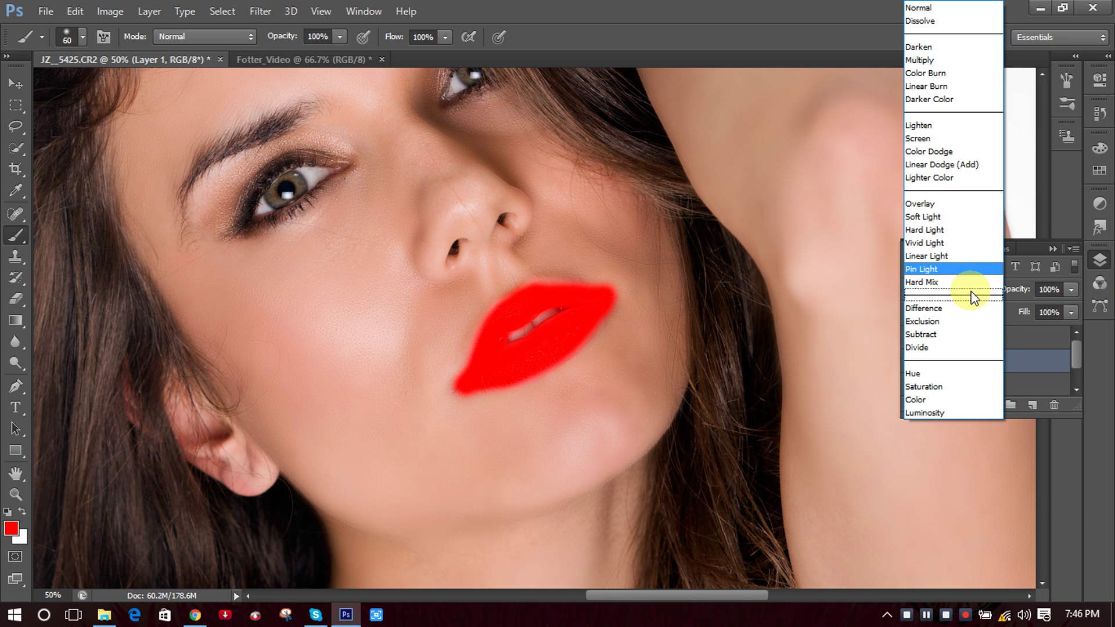
click(937, 204)
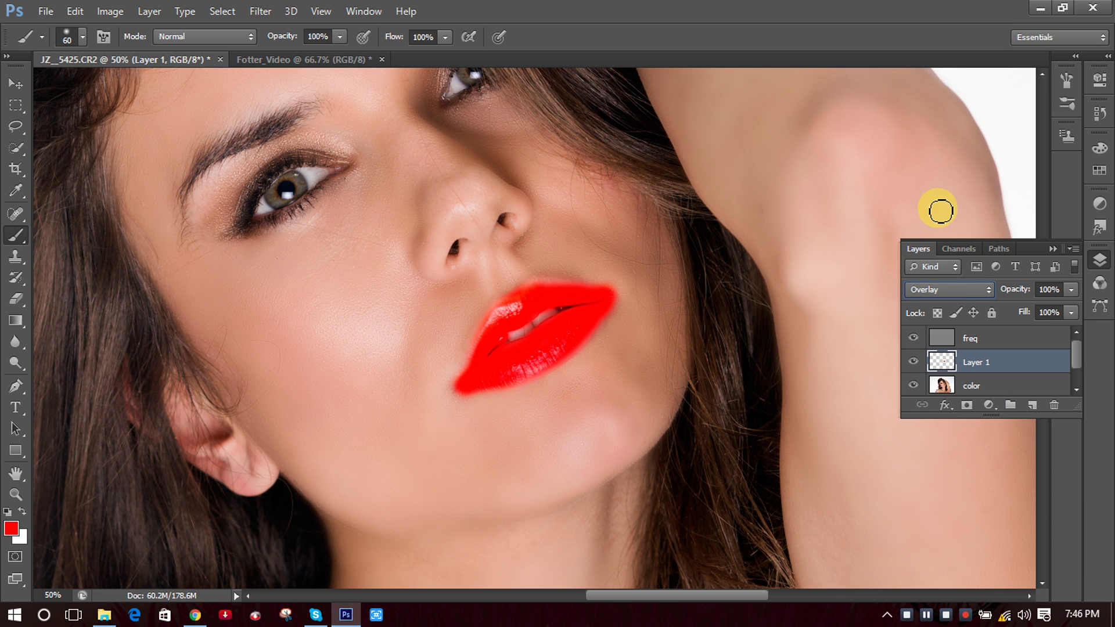
click(968, 288)
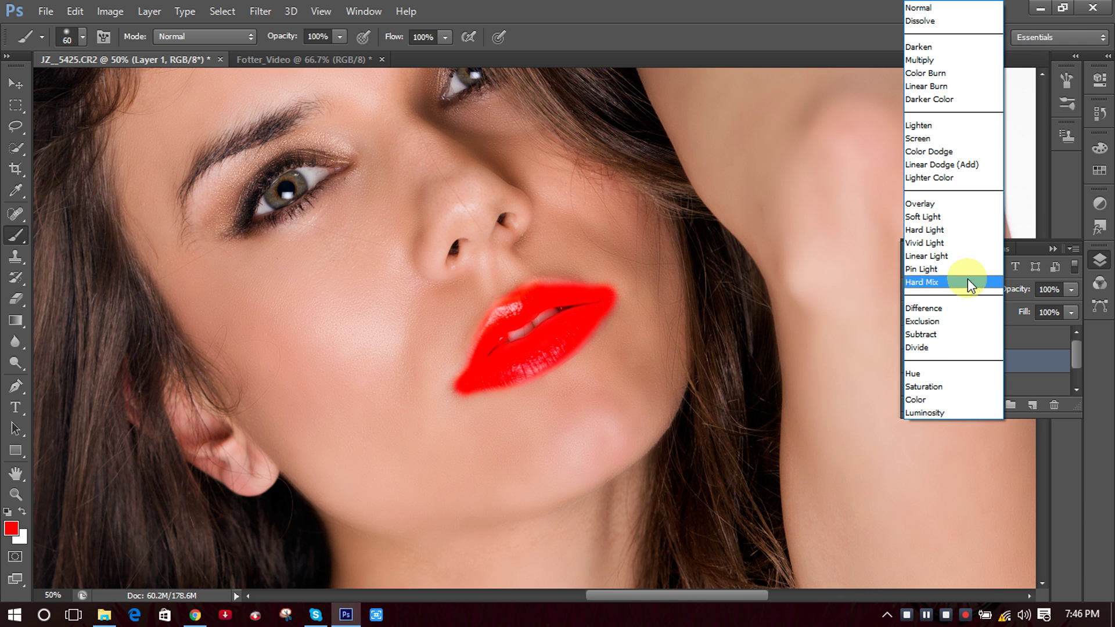
click(940, 125)
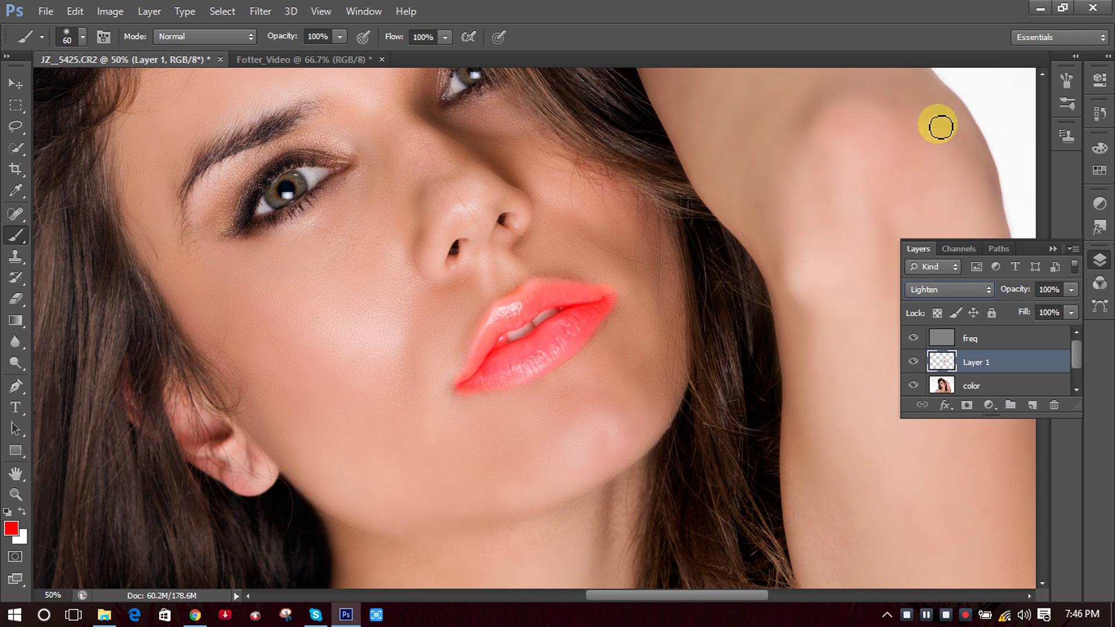
click(971, 289)
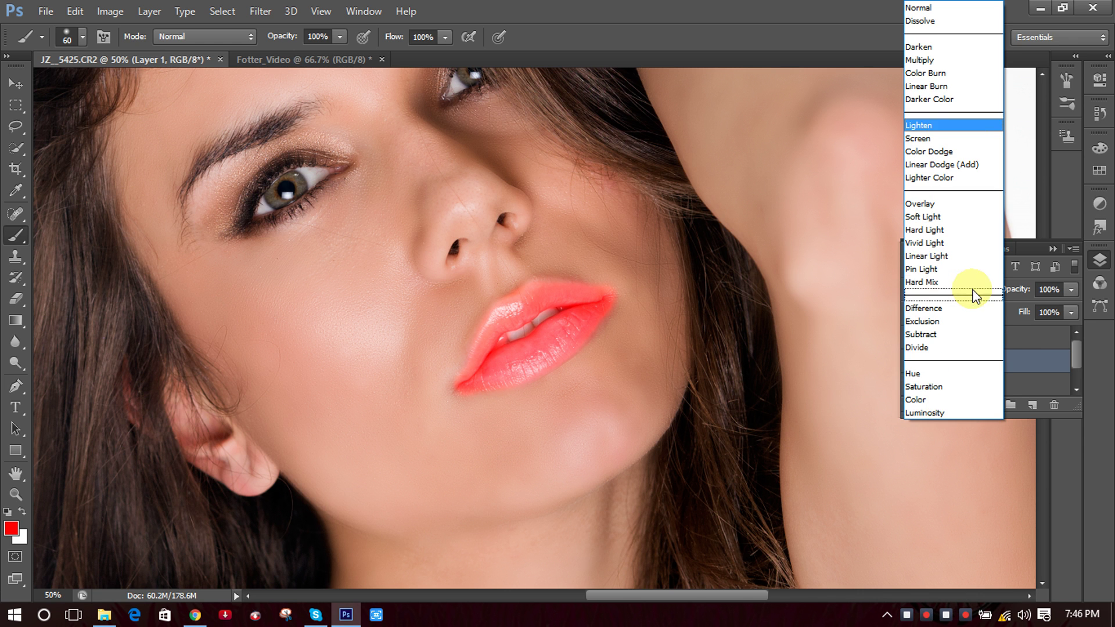
click(945, 73)
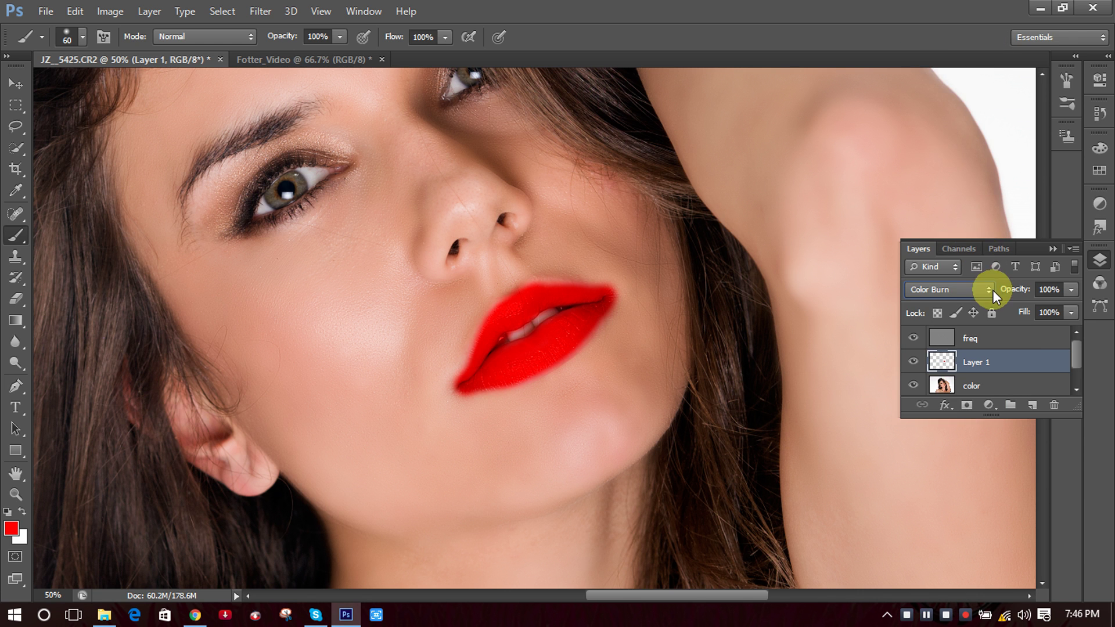
click(992, 290)
click(956, 49)
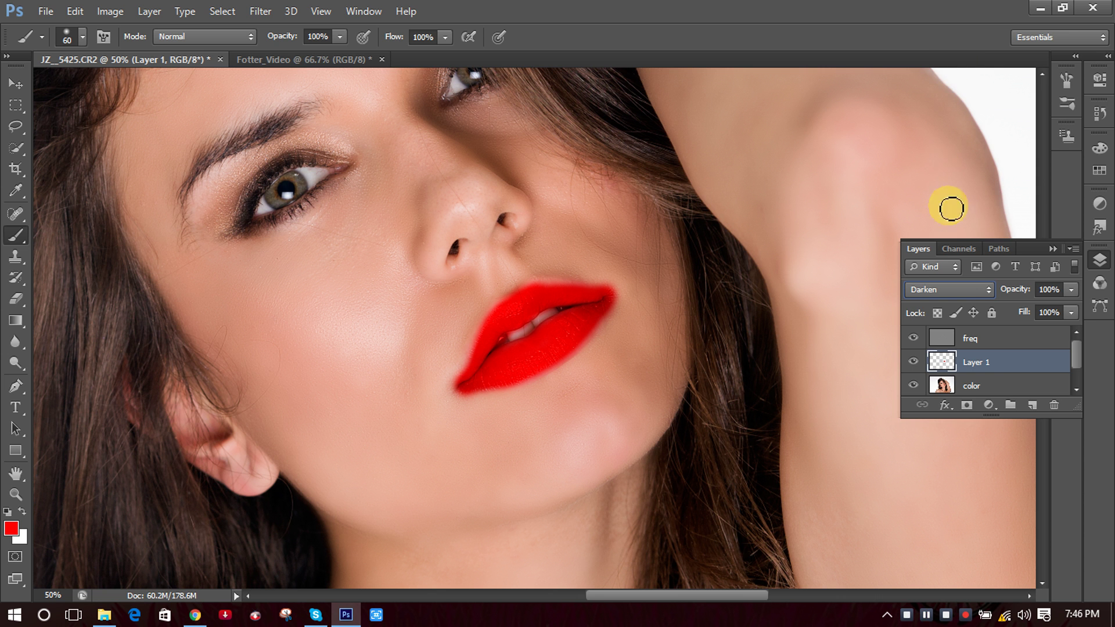
Set the lip paint layer's blend mode to Multiply and lower its opacity to about 56%.
click(971, 288)
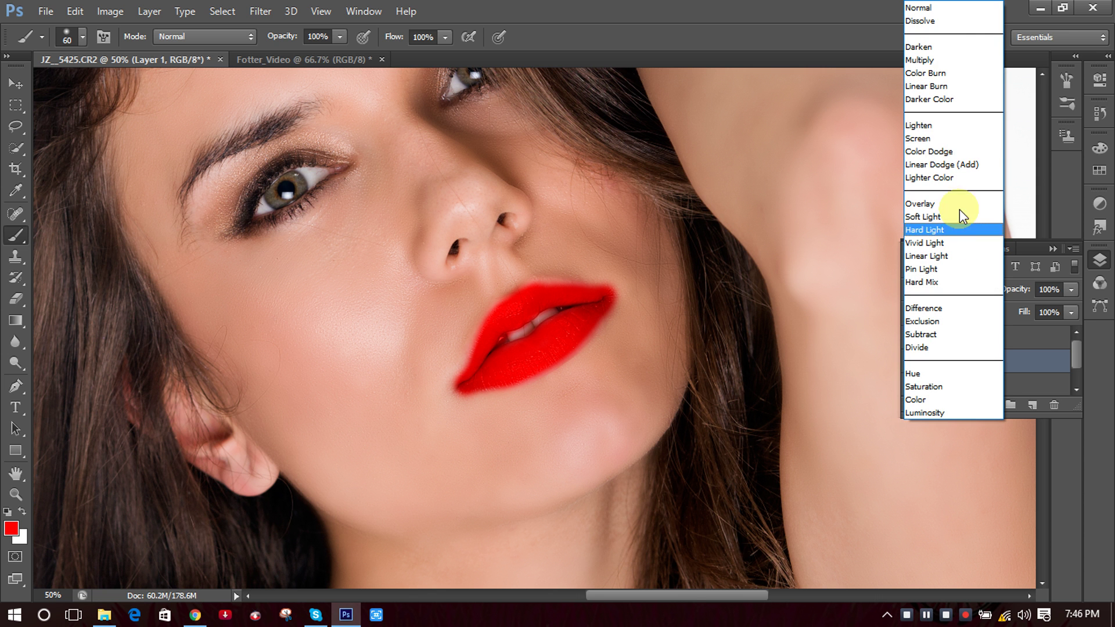
click(947, 60)
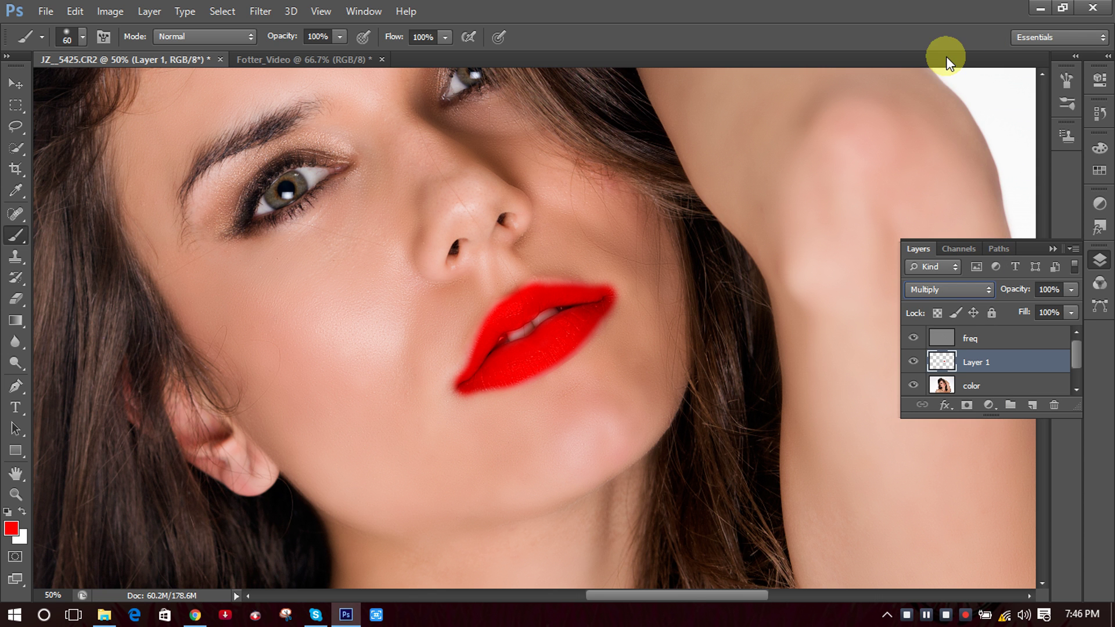
ctrl+click(561, 320)
ctrl+click(560, 320)
ctrl+click(560, 320)
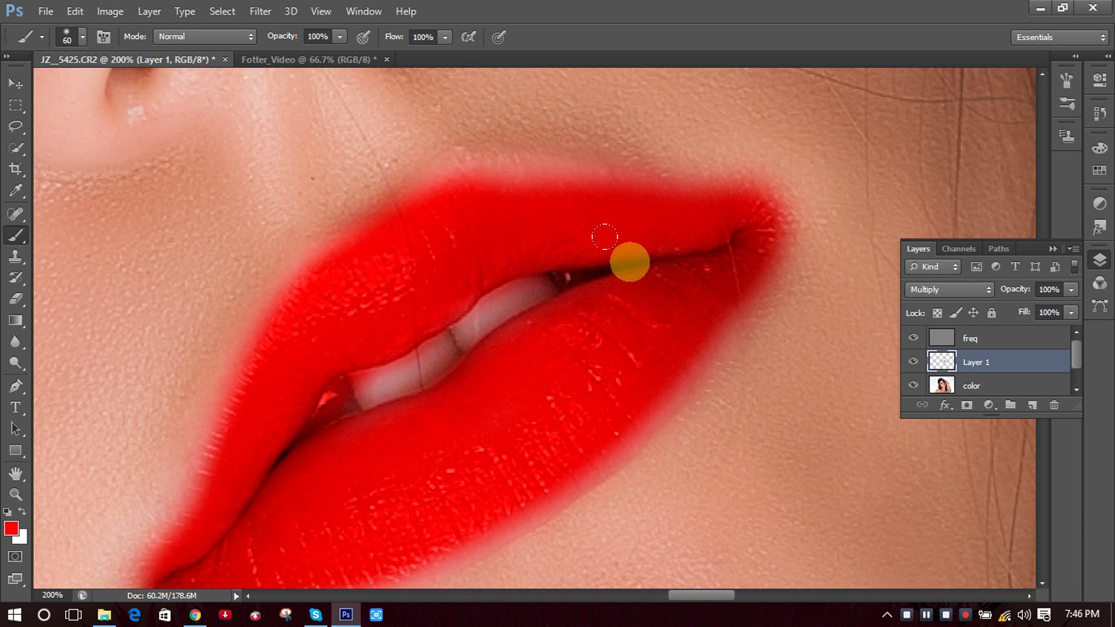
scroll(601, 234, down, 2)
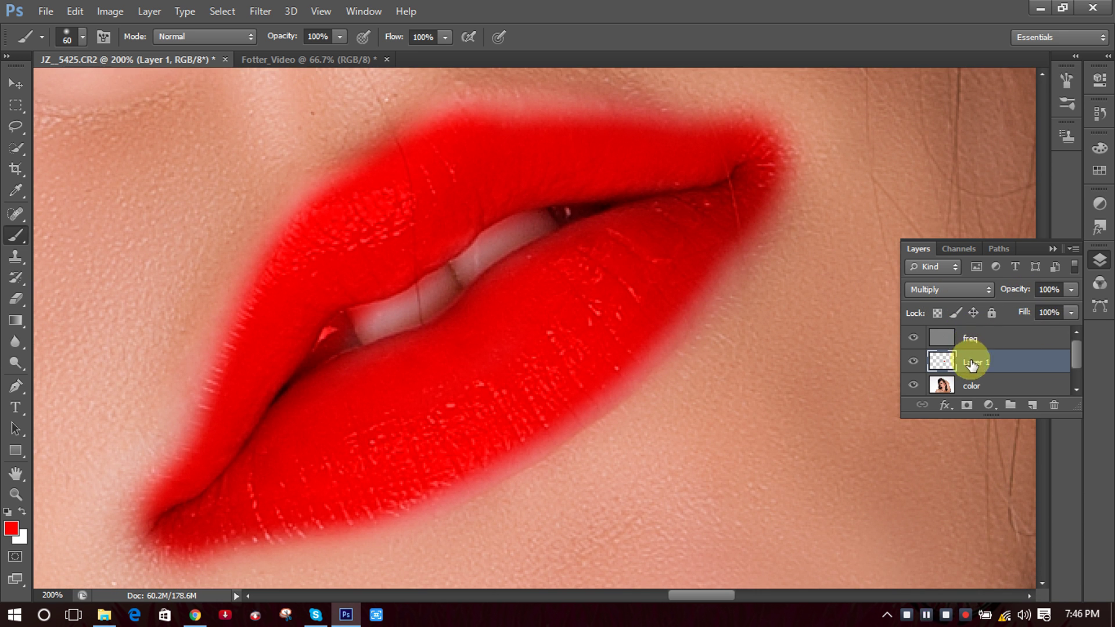
click(1069, 289)
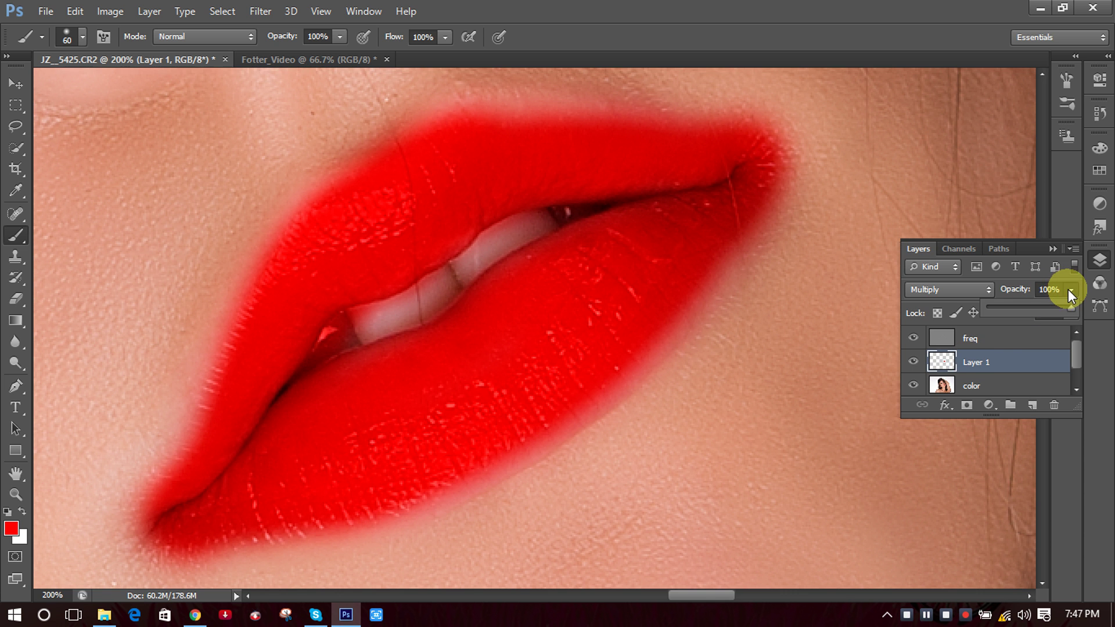
drag(1029, 317, 1062, 317)
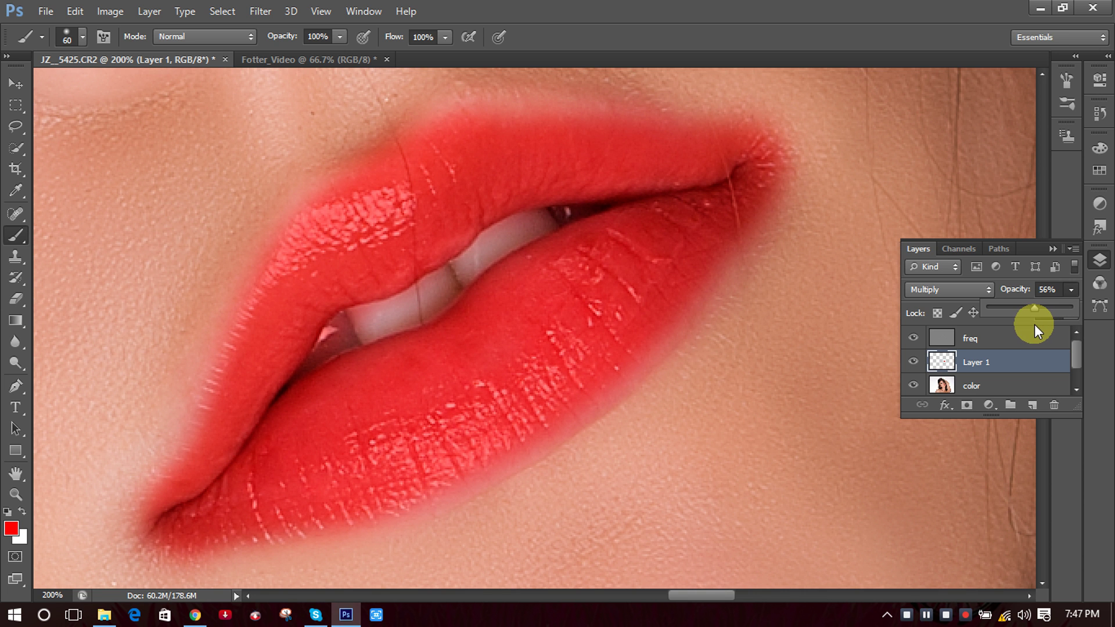
click(1052, 249)
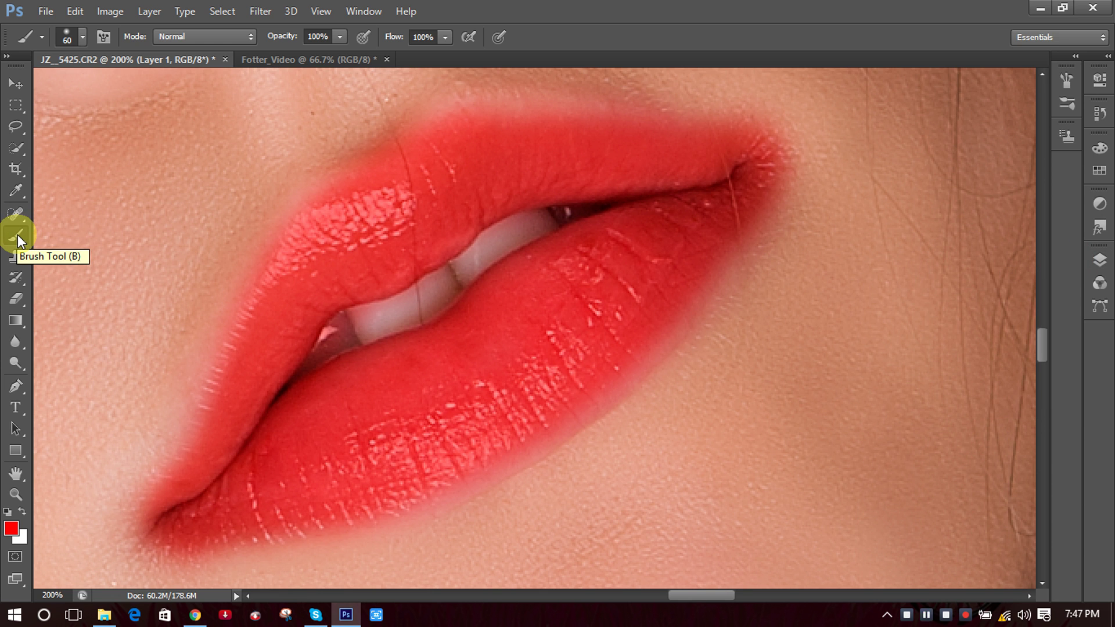
Choose the Eraser tool and enlarge its soft round brush to 30 px.
click(20, 300)
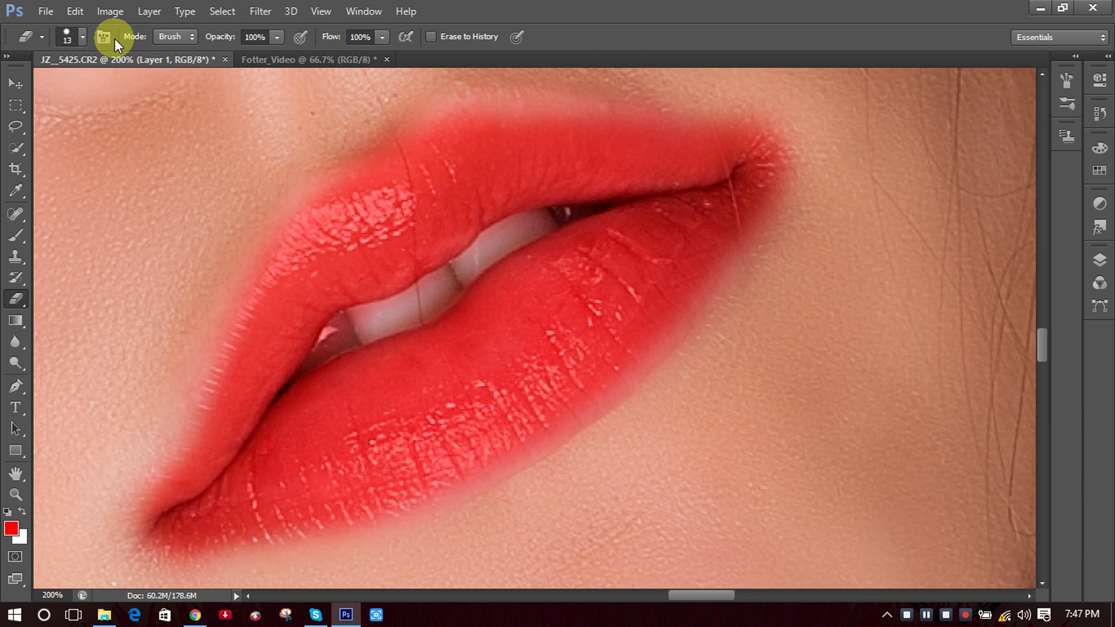
click(83, 38)
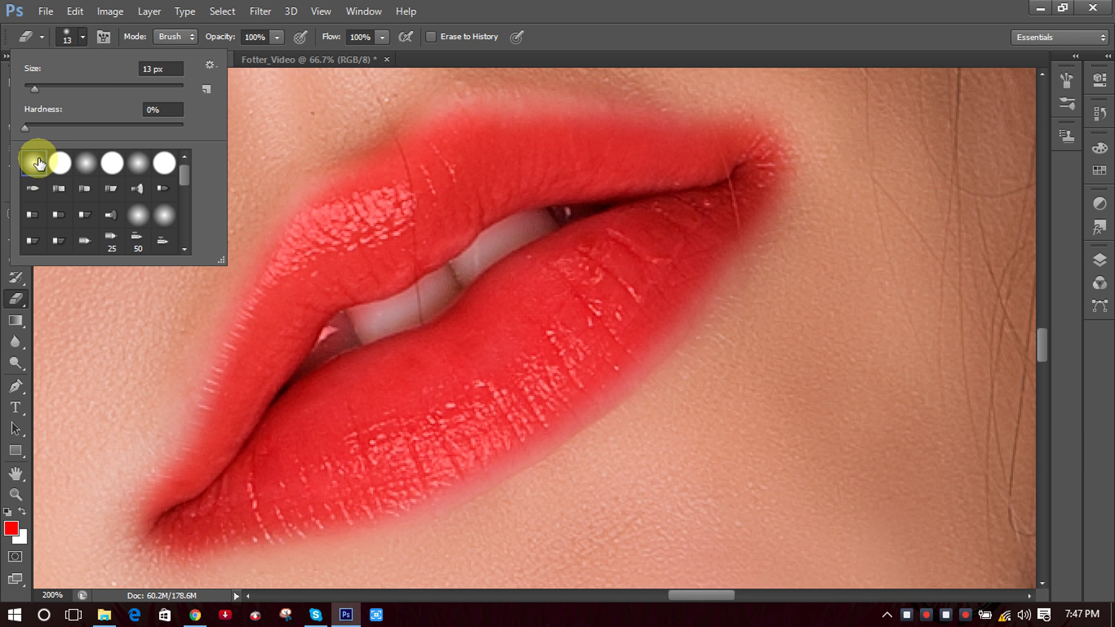
click(863, 28)
scroll(805, 187, down, 3)
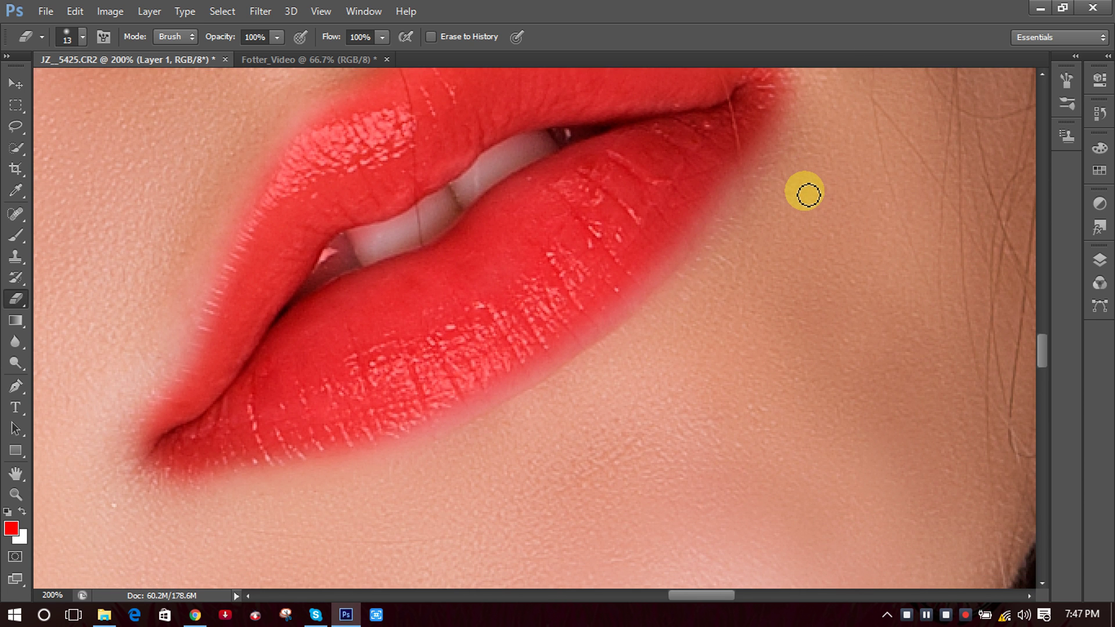
key(bracketright)
key(bracketright)
key(bracketright)
Erase the red paint spilling onto the skin along the outer edge of the lower lip.
scroll(780, 161, up, 4)
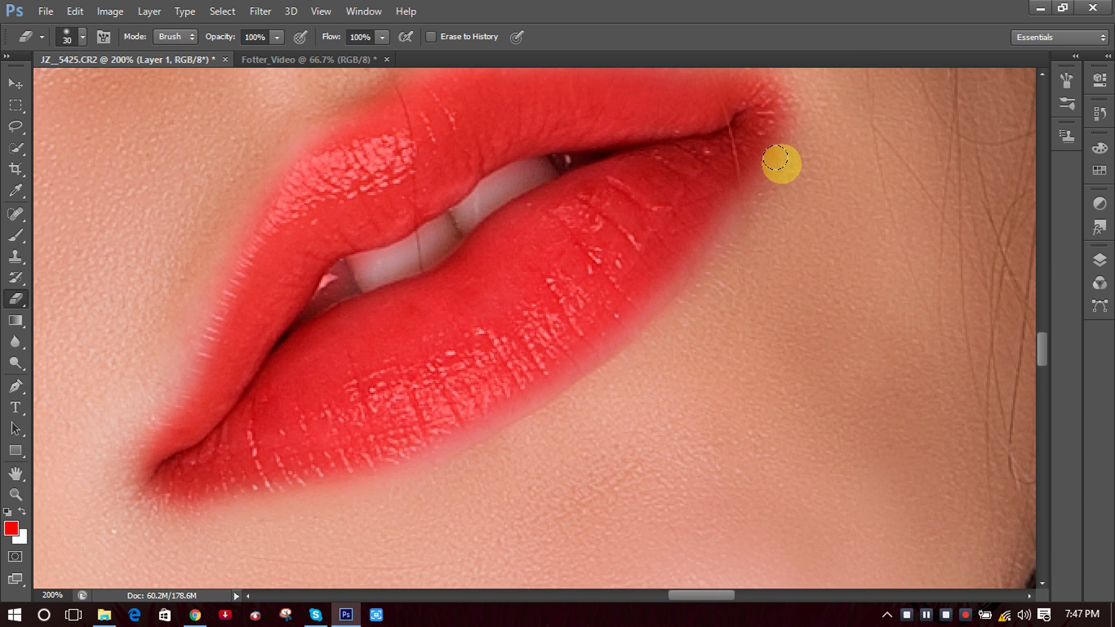
mouse_move(773, 149)
mouse_down()
mouse_move(772, 172)
mouse_move(675, 330)
mouse_move(589, 416)
mouse_up()
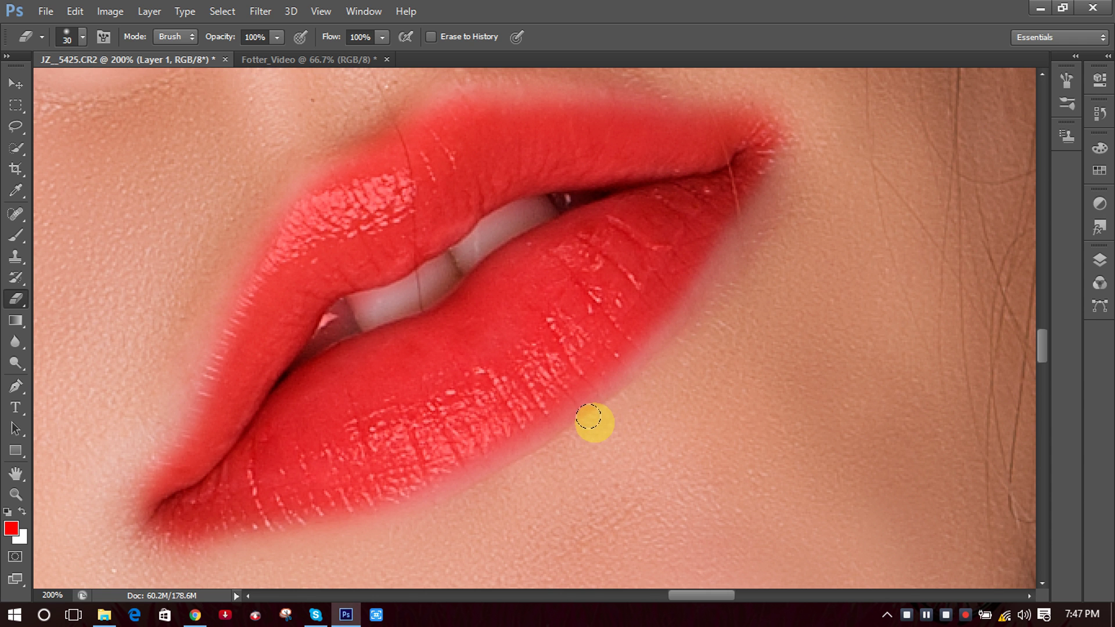
scroll(802, 254, down, 3)
scroll(749, 218, up, 2)
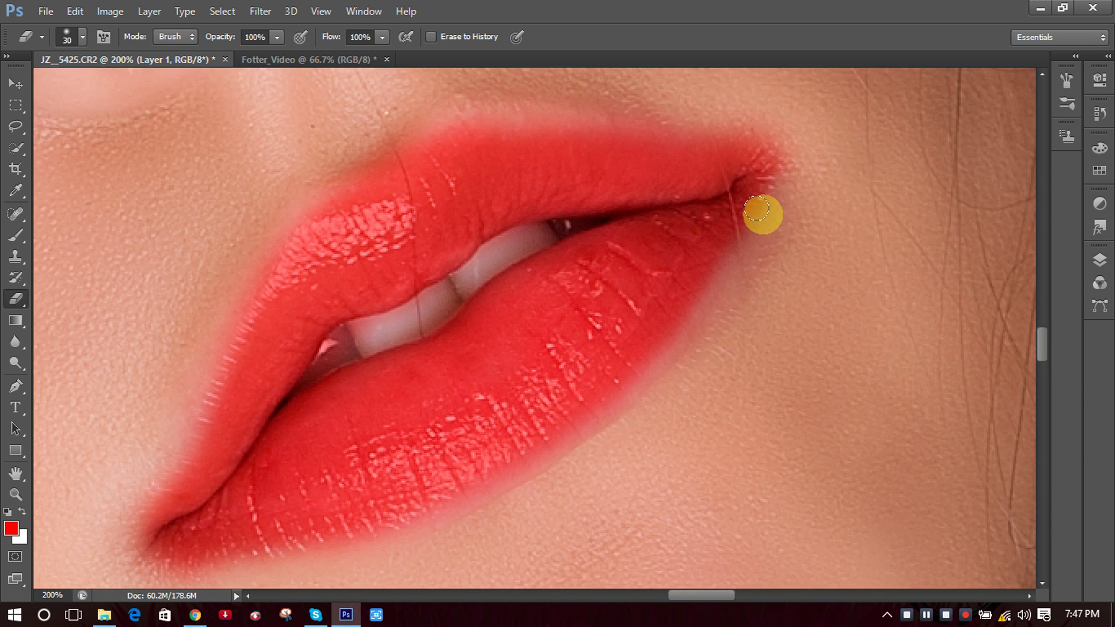
scroll(773, 192, up, 3)
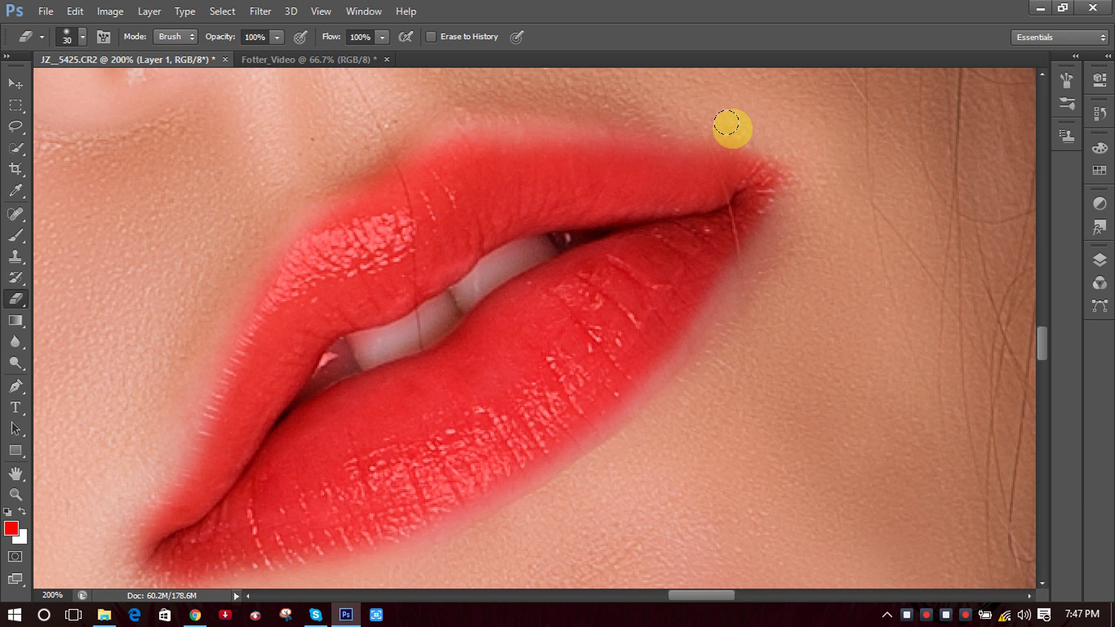
Set the eraser flow to 53% and clean the excess red around the outer edges of both lips.
click(382, 38)
drag(382, 56, 343, 54)
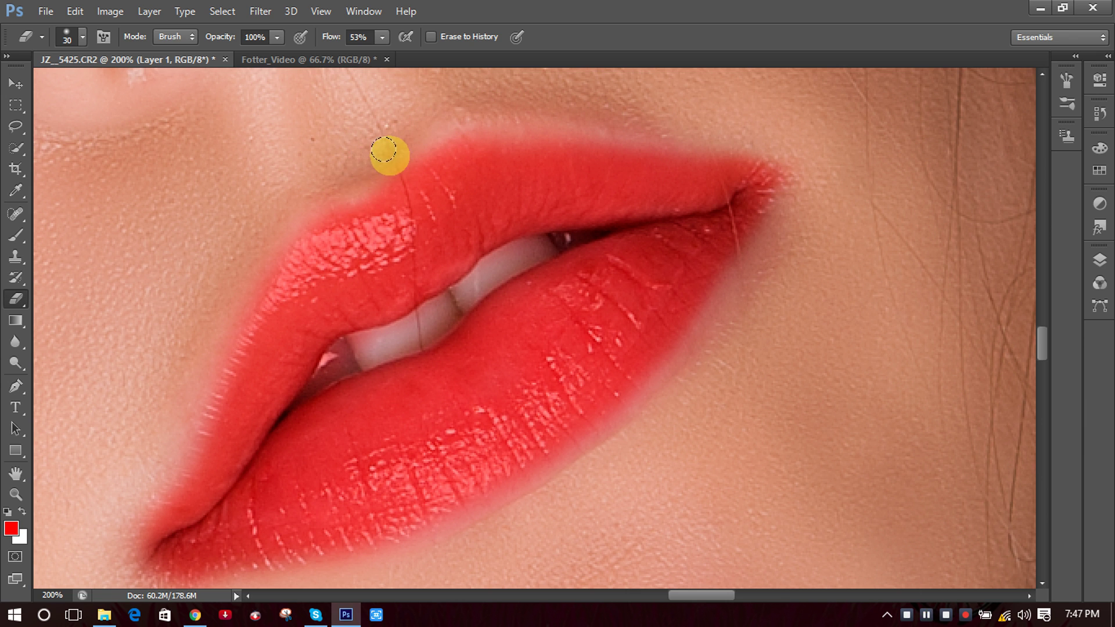
scroll(261, 196, down, 3)
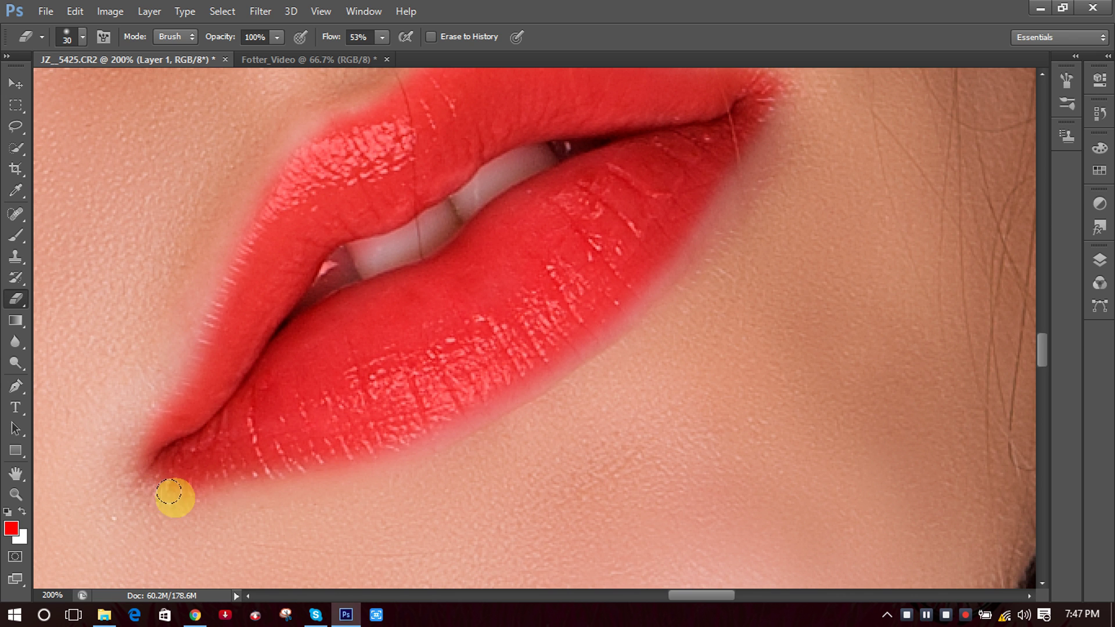
mouse_move(314, 481)
mouse_down()
mouse_move(356, 479)
mouse_move(424, 446)
mouse_move(635, 313)
mouse_move(745, 169)
mouse_move(776, 156)
mouse_move(786, 93)
mouse_move(812, 197)
mouse_move(800, 161)
mouse_move(769, 212)
mouse_move(792, 157)
mouse_move(775, 206)
mouse_move(757, 211)
mouse_move(788, 140)
mouse_move(783, 123)
mouse_move(762, 135)
mouse_move(585, 103)
mouse_up()
scroll(801, 192, up, 3)
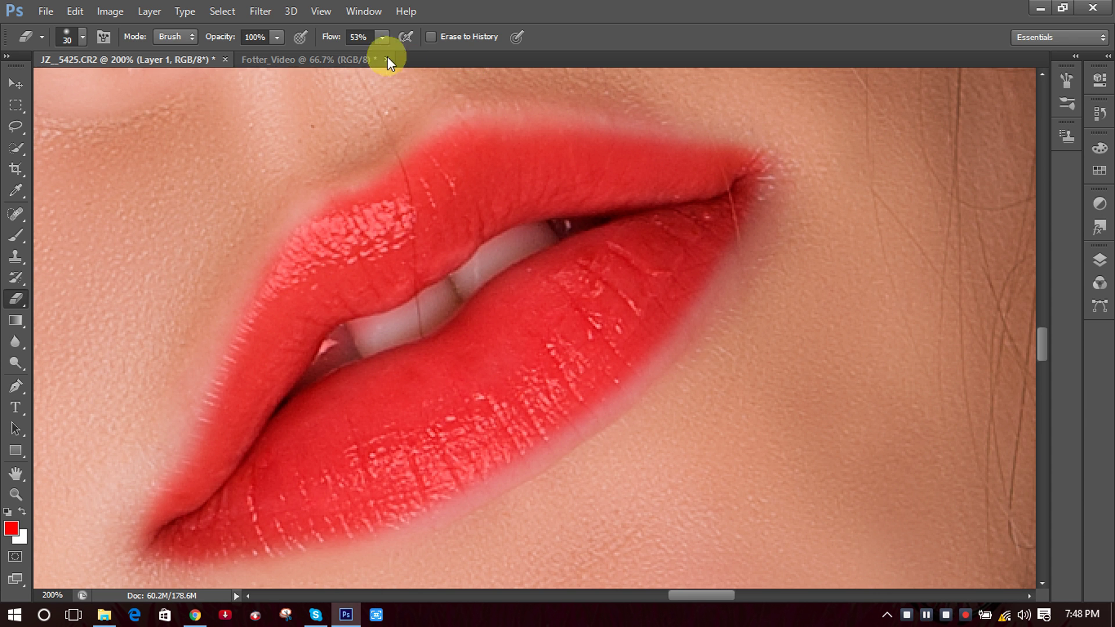
Set the eraser opacity to 53% and its flow to 44%.
click(278, 38)
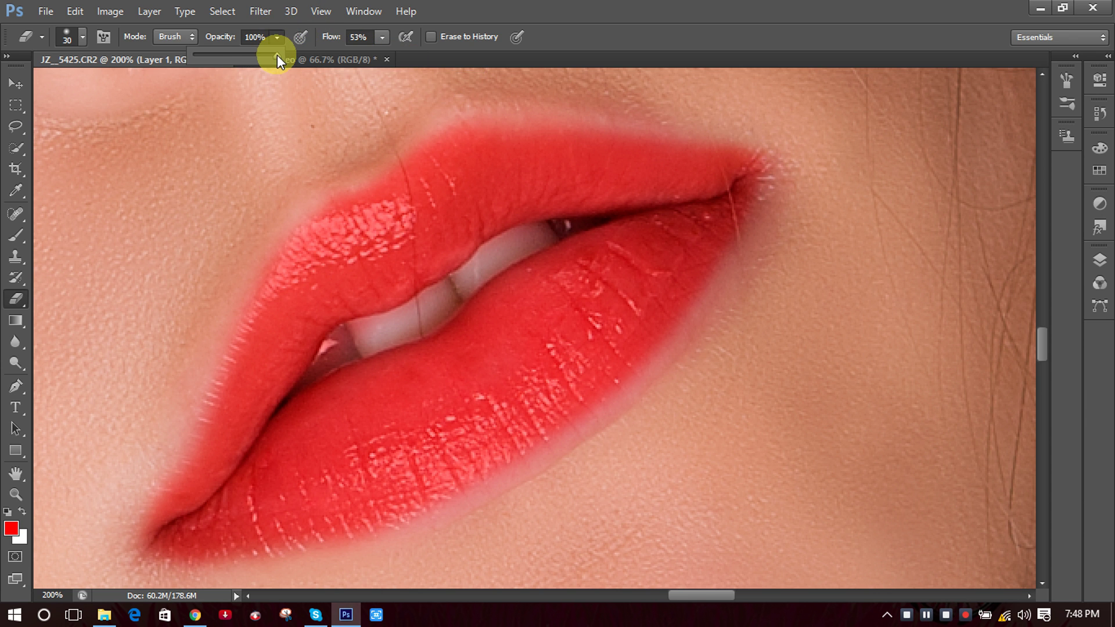
drag(239, 57, 237, 57)
click(779, 107)
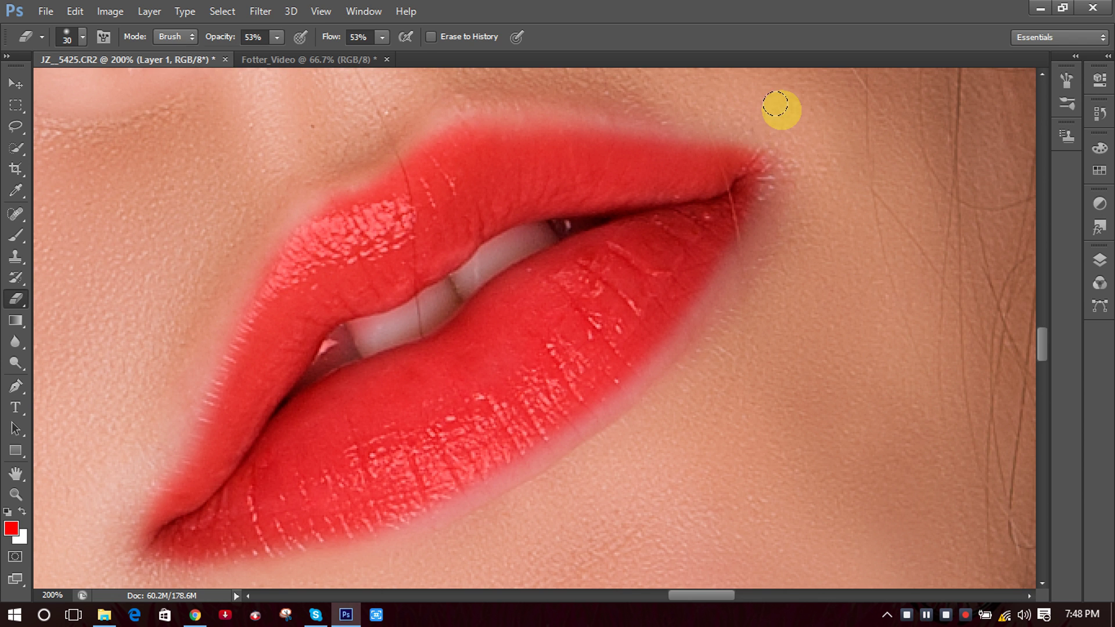
click(382, 37)
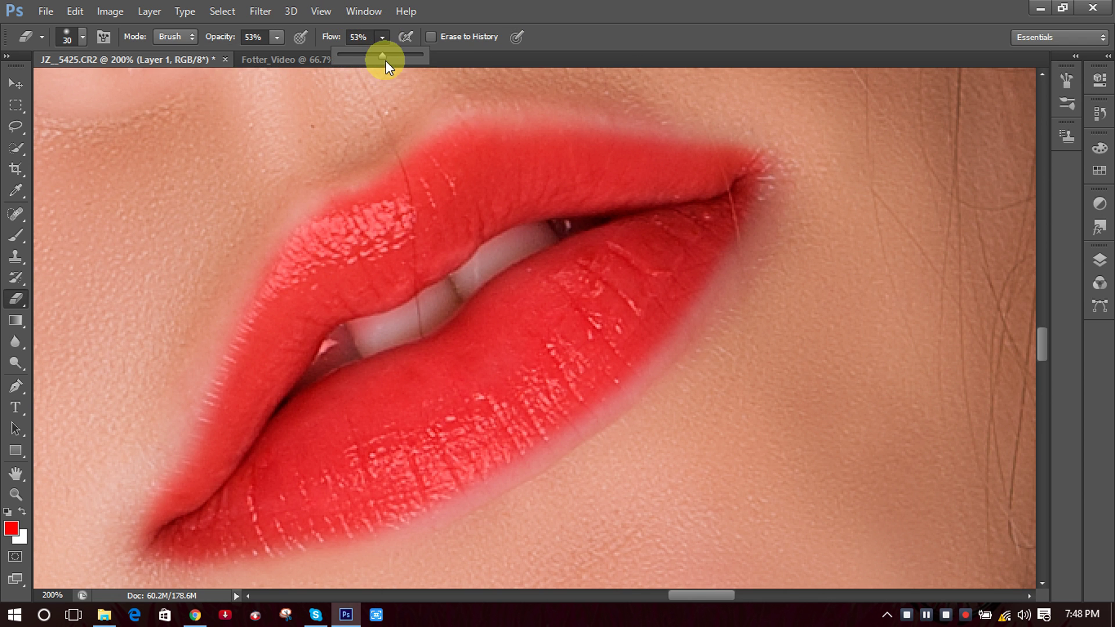
drag(378, 58, 374, 57)
click(781, 144)
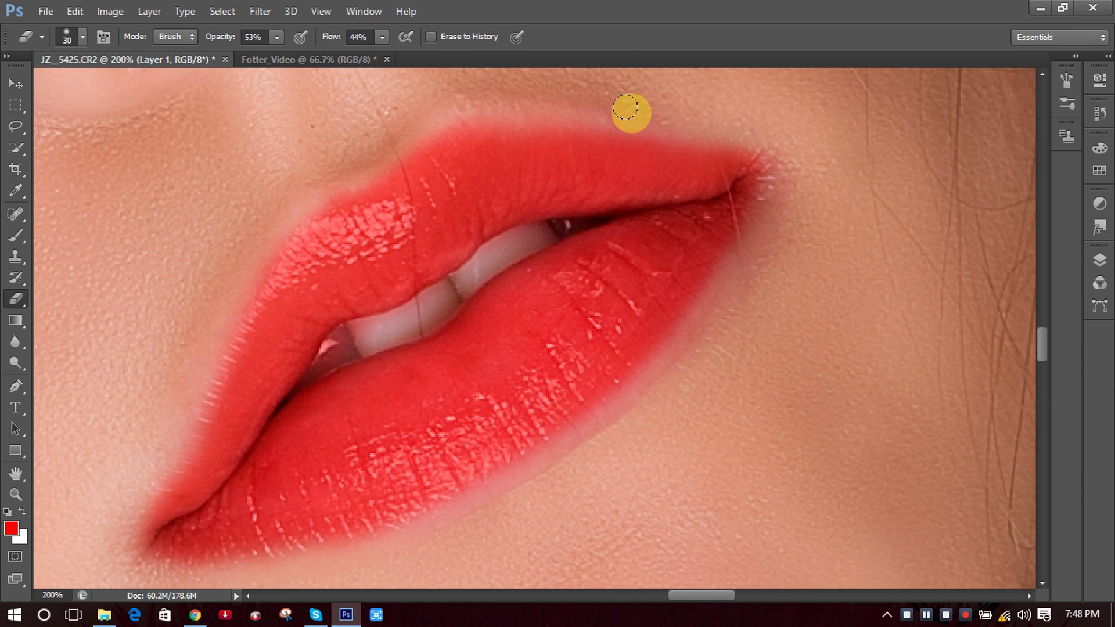
Soften the red paint around the outline of both lips with the weakened eraser.
mouse_move(770, 144)
mouse_down()
mouse_move(509, 109)
mouse_move(441, 112)
mouse_move(288, 200)
mouse_move(164, 468)
mouse_move(185, 533)
mouse_up()
scroll(186, 534, down, 3)
mouse_move(155, 478)
mouse_down()
mouse_move(413, 400)
mouse_move(557, 316)
mouse_move(529, 353)
mouse_move(300, 459)
mouse_move(614, 361)
mouse_move(553, 373)
mouse_move(623, 306)
mouse_move(673, 230)
mouse_move(663, 291)
mouse_move(662, 271)
mouse_move(734, 157)
mouse_up()
scroll(307, 464, up, 1)
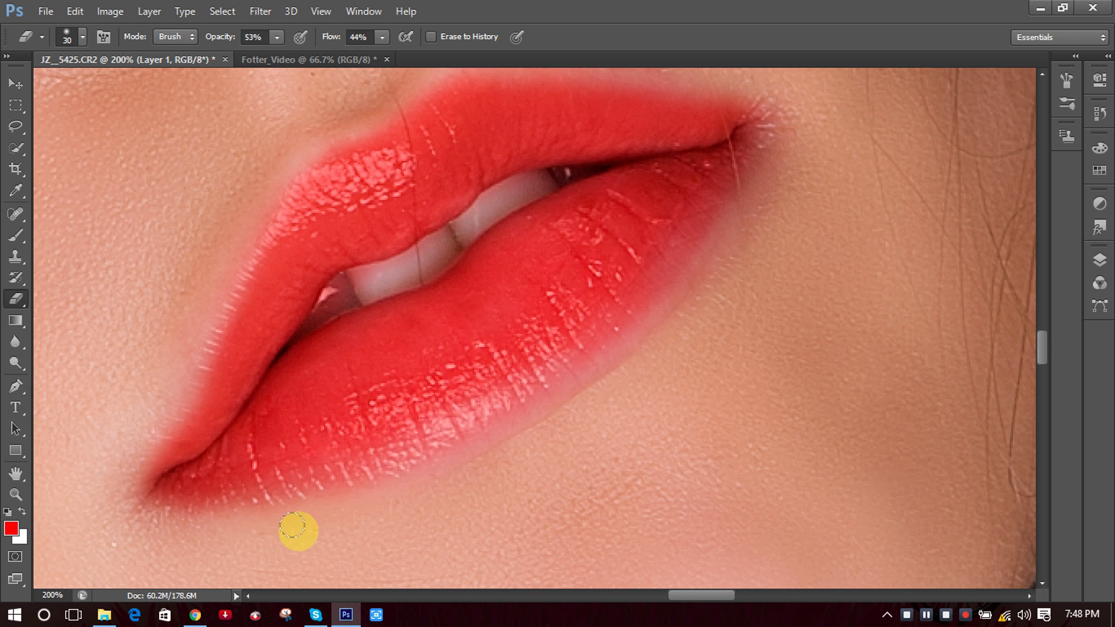
Undo the trial erase stroke across the lower lip and lightly erase the red over the lip highlights instead.
drag(679, 193, 626, 232)
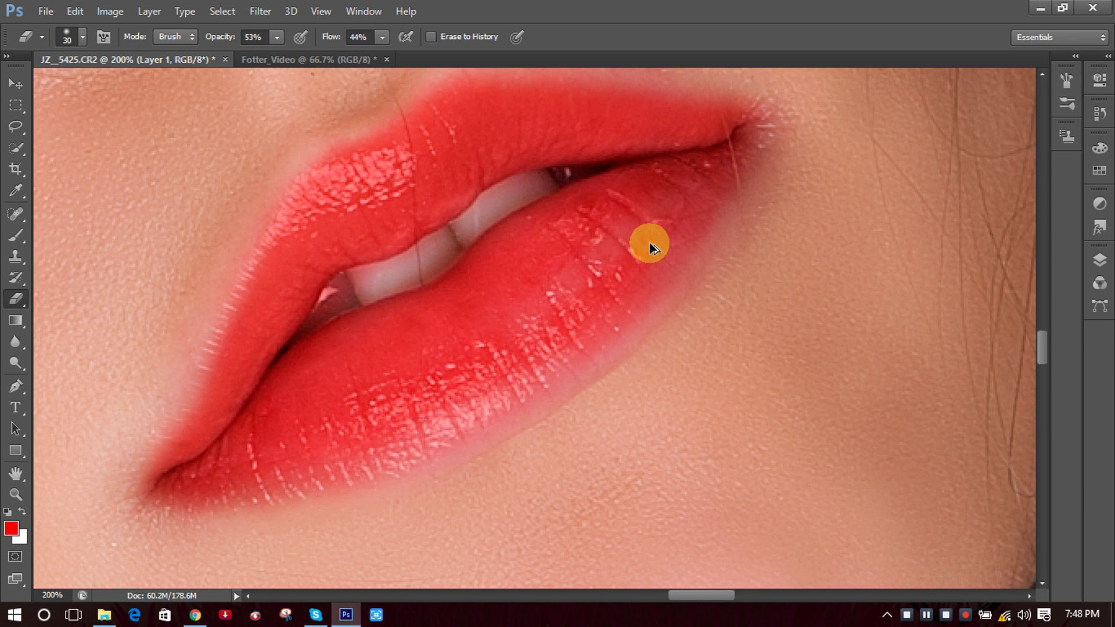
key(ctrl+z)
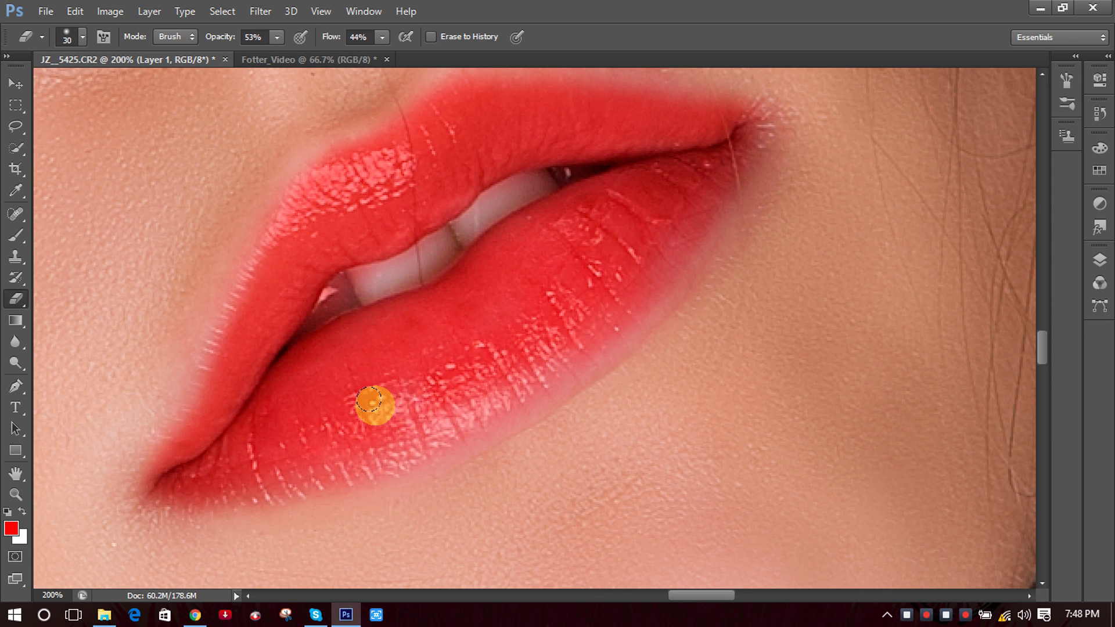
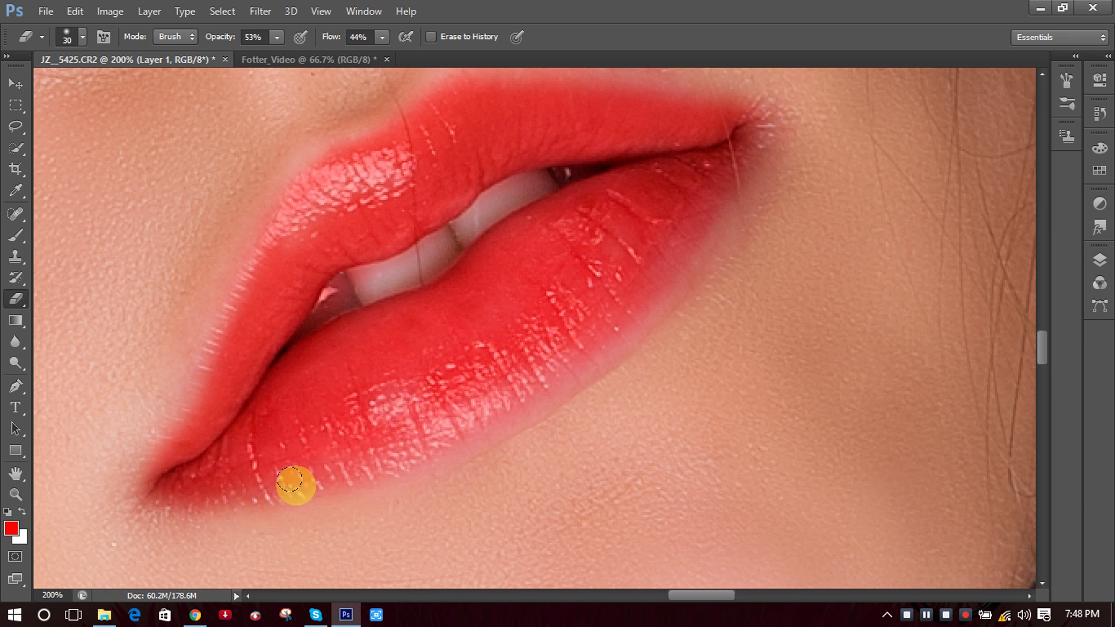
mouse_move(290, 479)
mouse_down()
mouse_move(268, 475)
mouse_move(547, 471)
mouse_up()
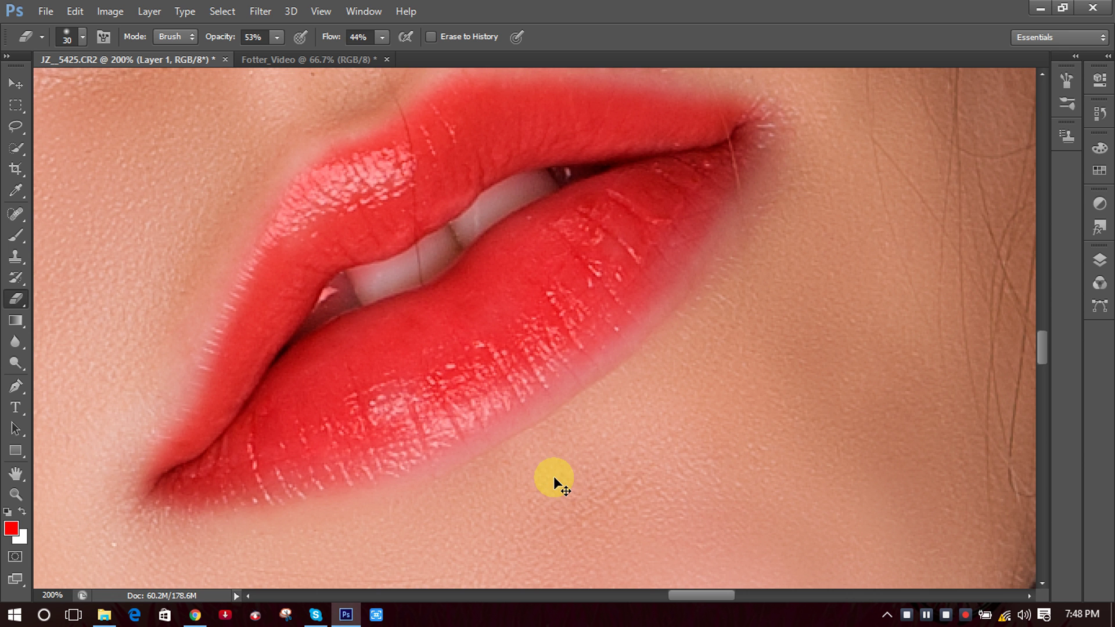
key(ctrl+0)
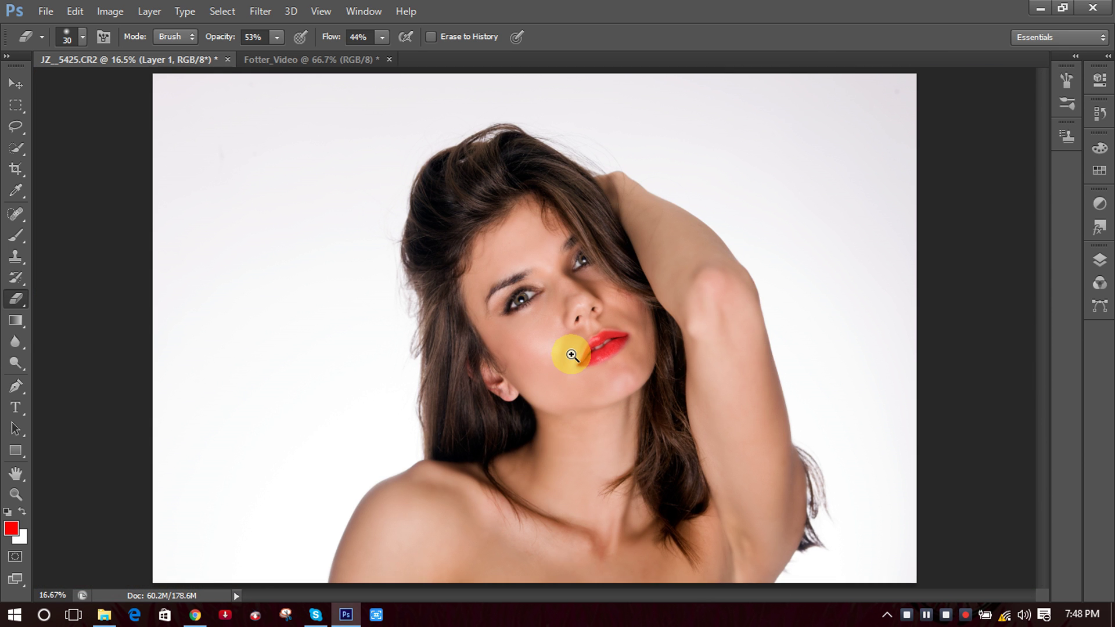
Zoom in on the face and toggle Layer 1's visibility to compare the lips with and without the red color.
click(572, 355)
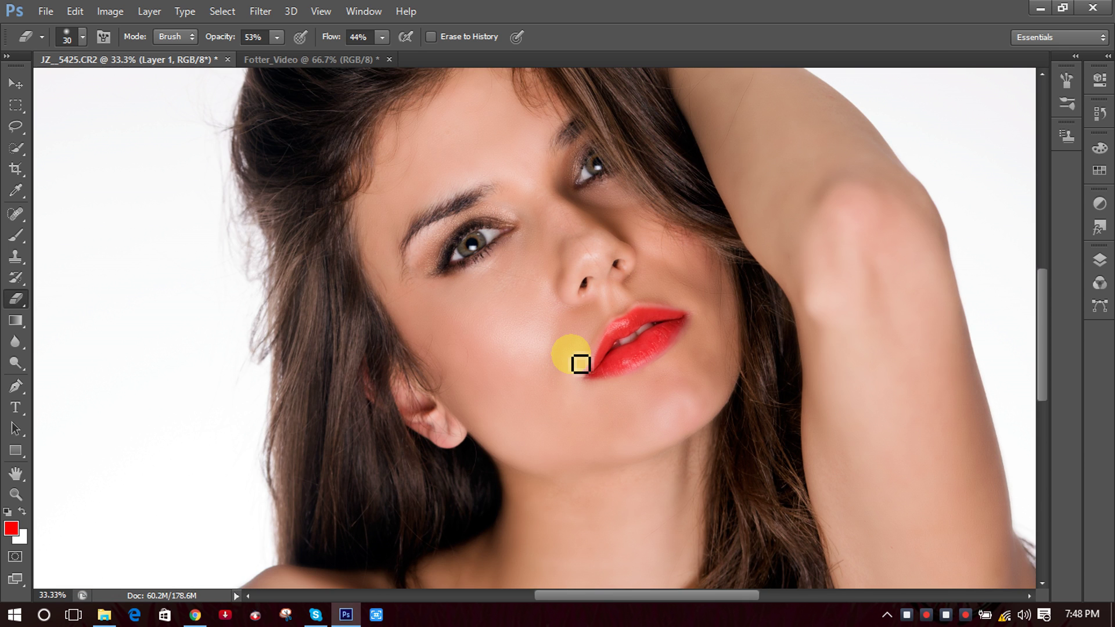
click(1099, 259)
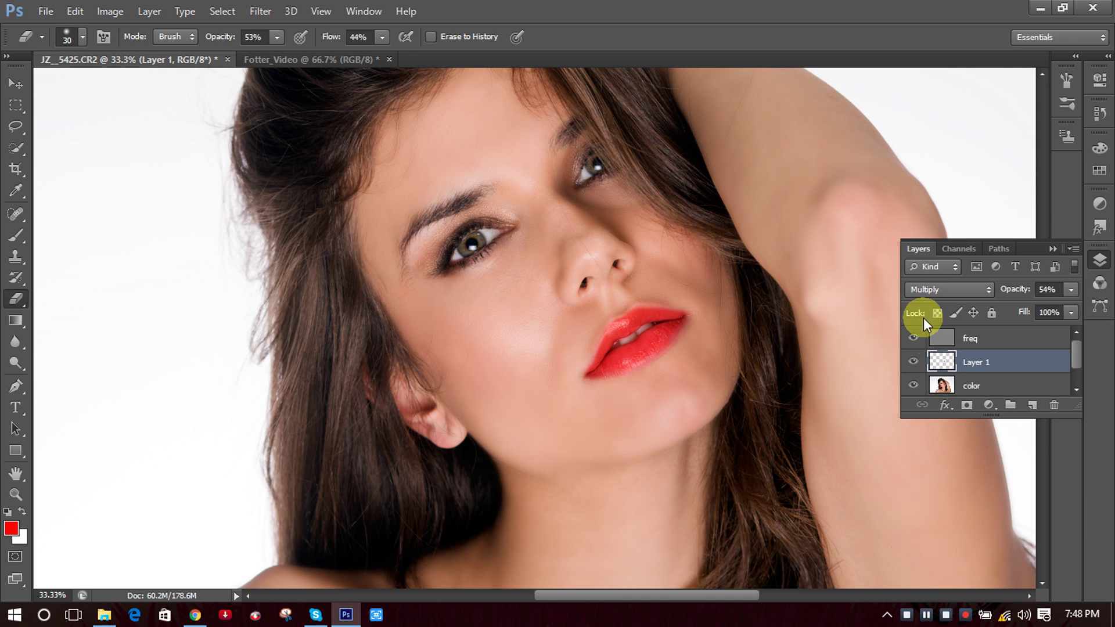
click(913, 365)
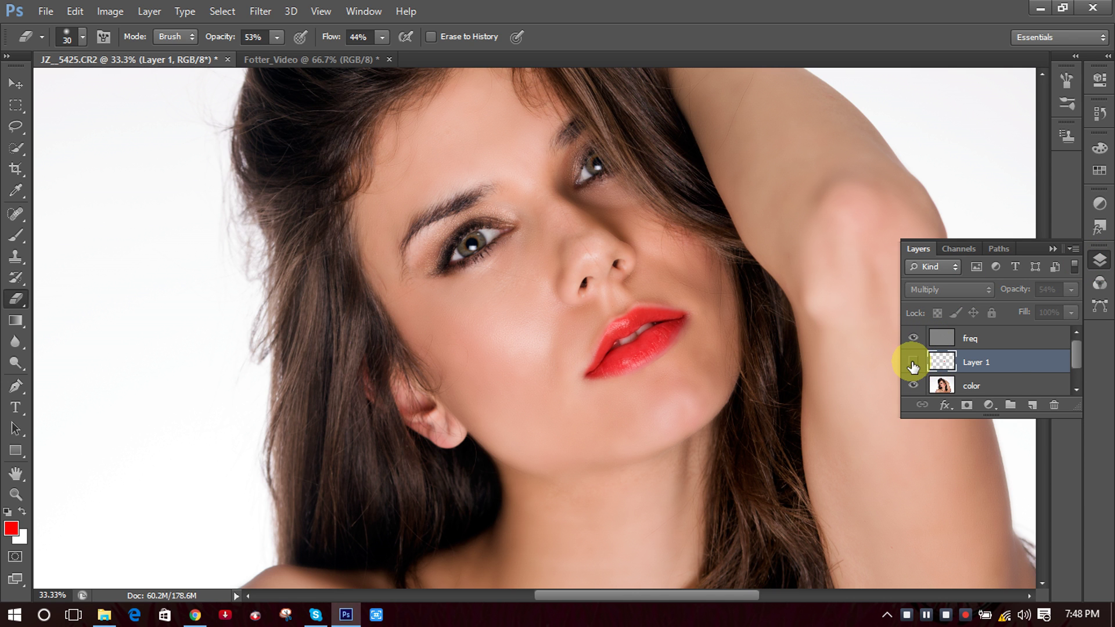
click(914, 364)
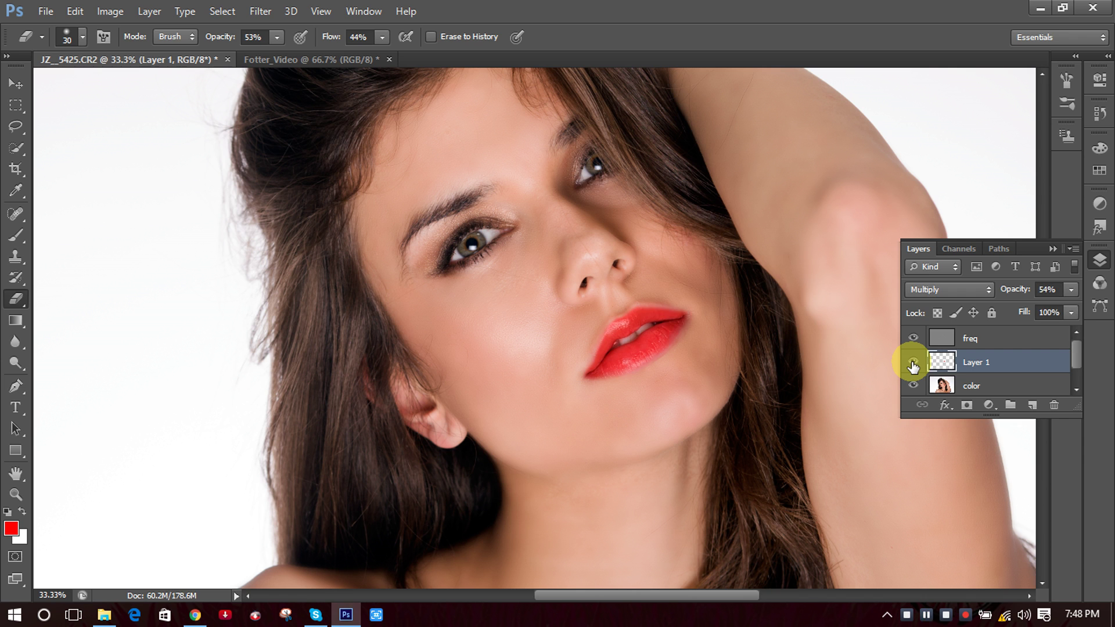
click(913, 365)
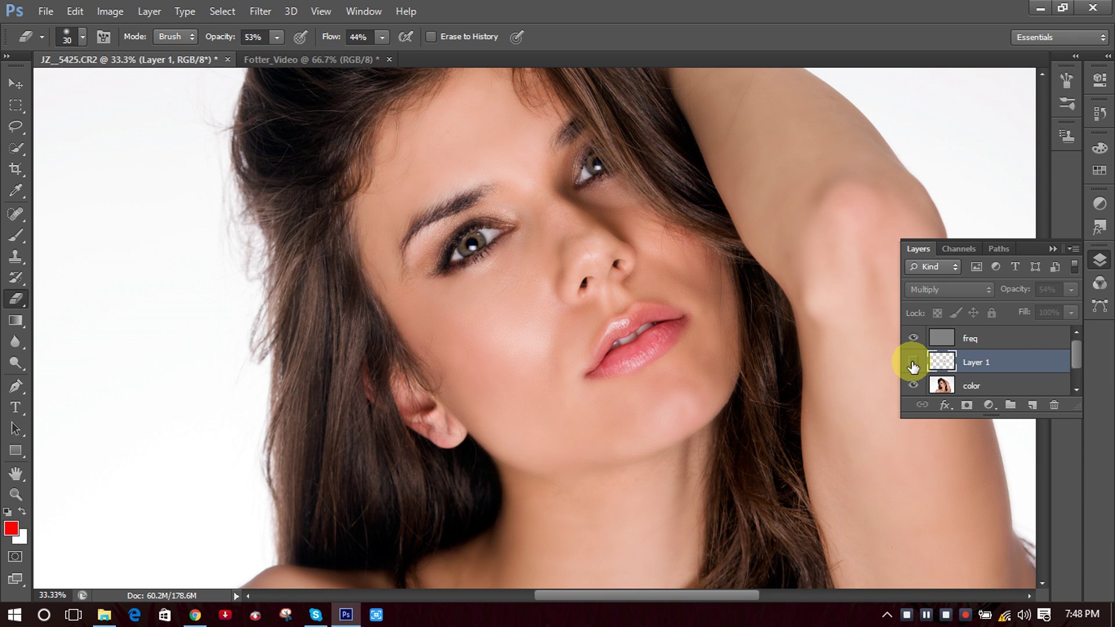
click(913, 365)
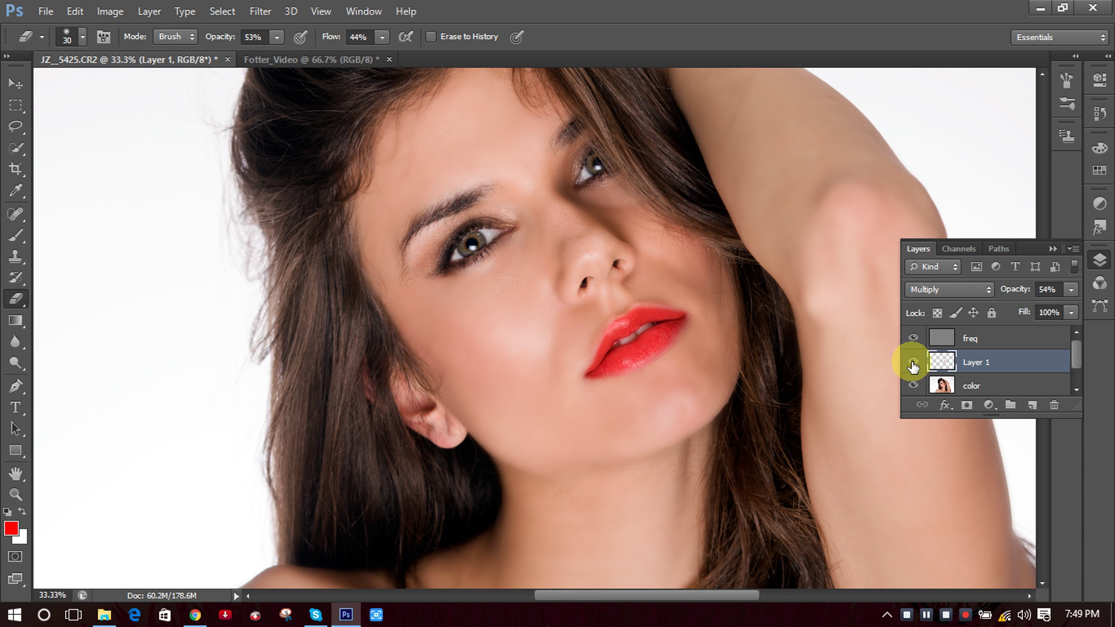
Switch to the Rectangular Marquee tool and make the freq layer active.
click(16, 105)
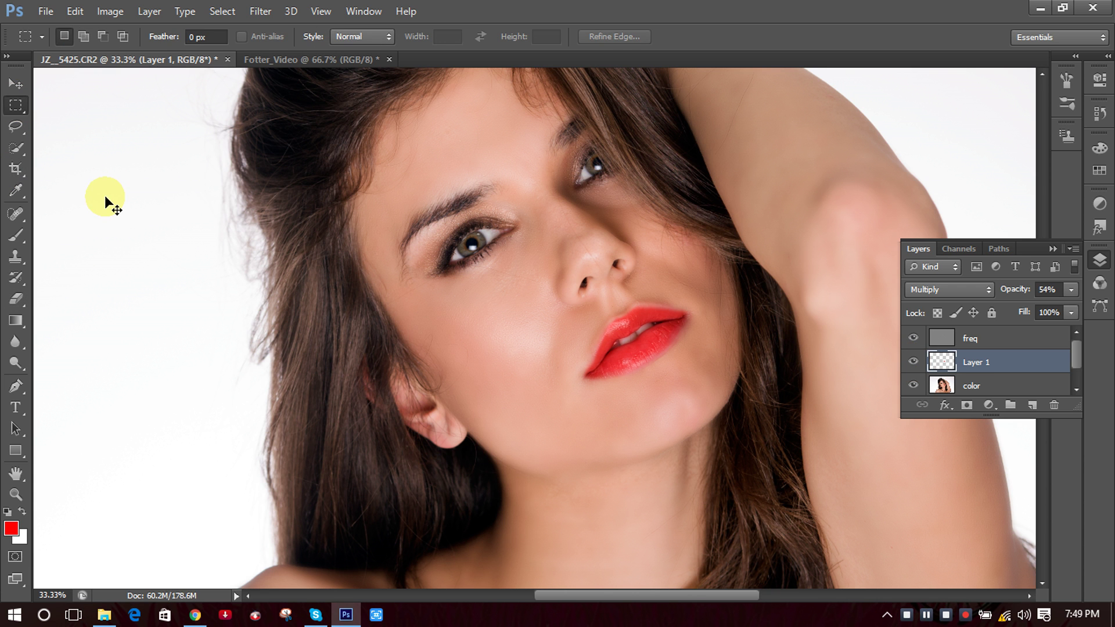
key(ctrl+minus)
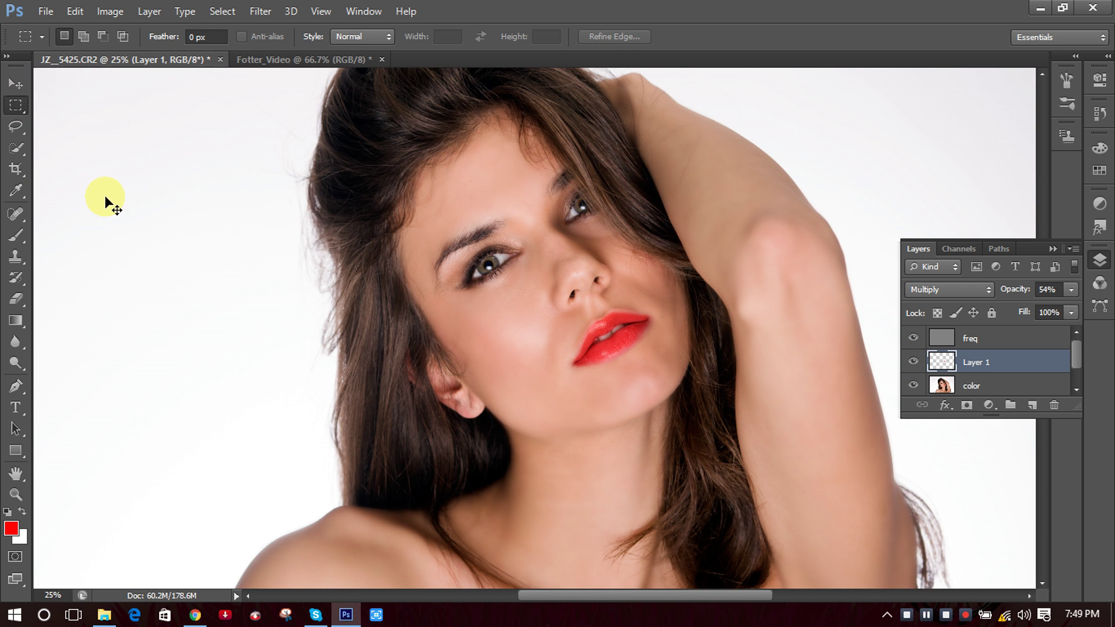
key(ctrl+minus)
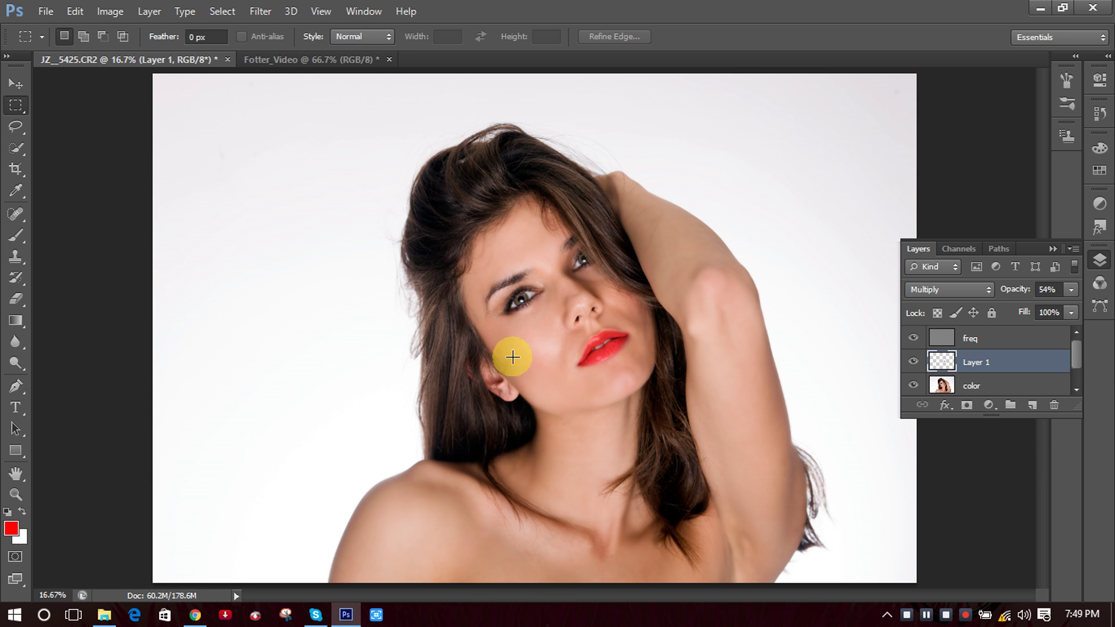
ctrl+click(613, 347)
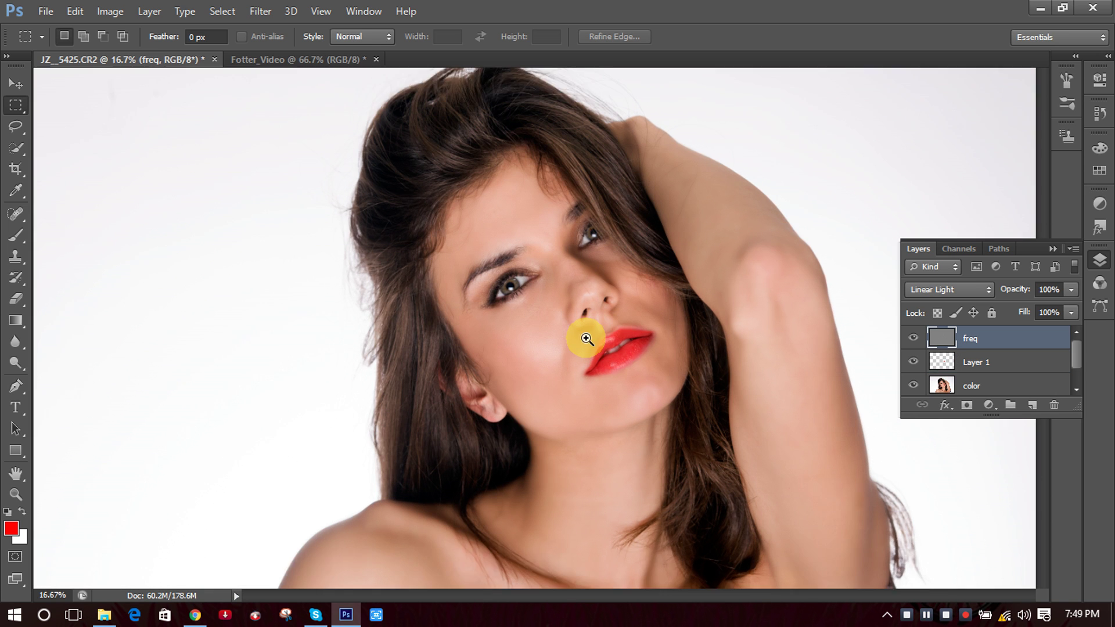
scroll(587, 337, up, 1)
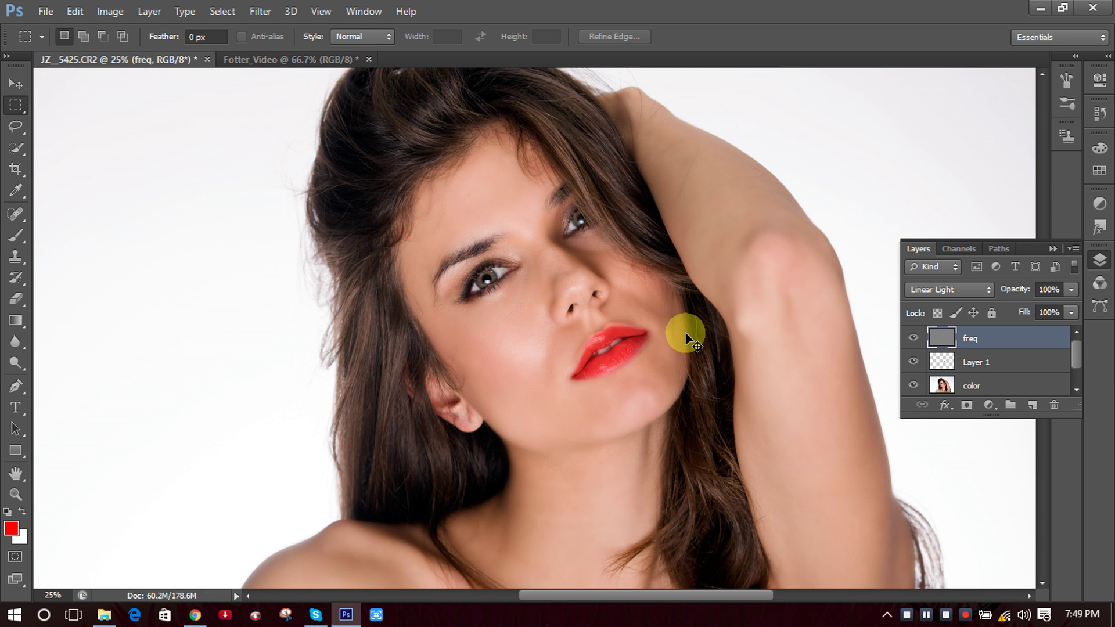
key(ctrl+u)
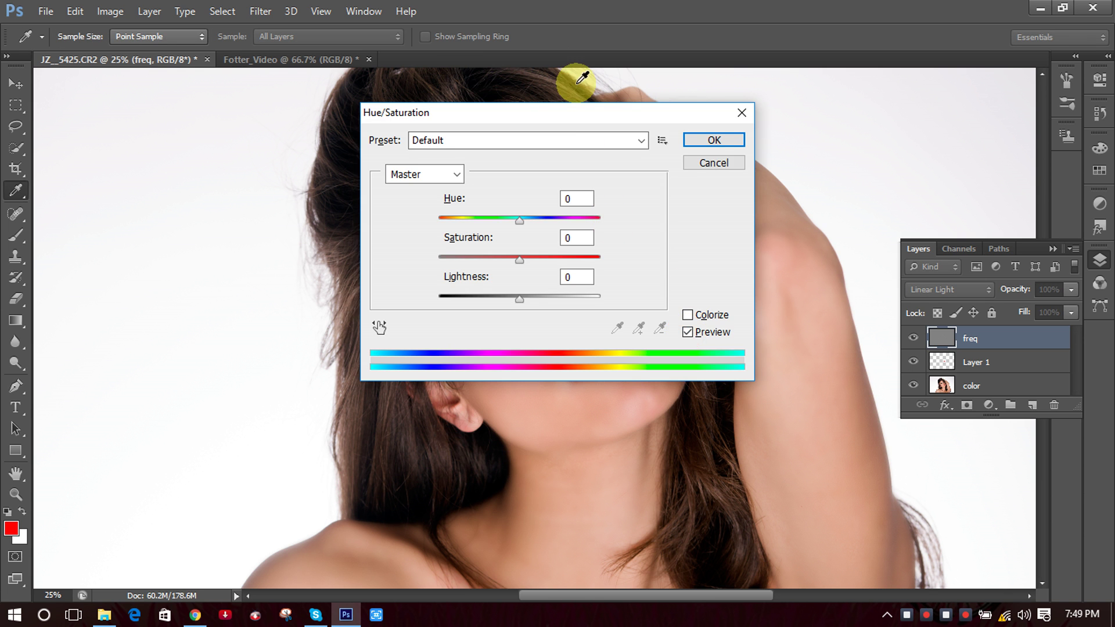
drag(575, 120, 233, 150)
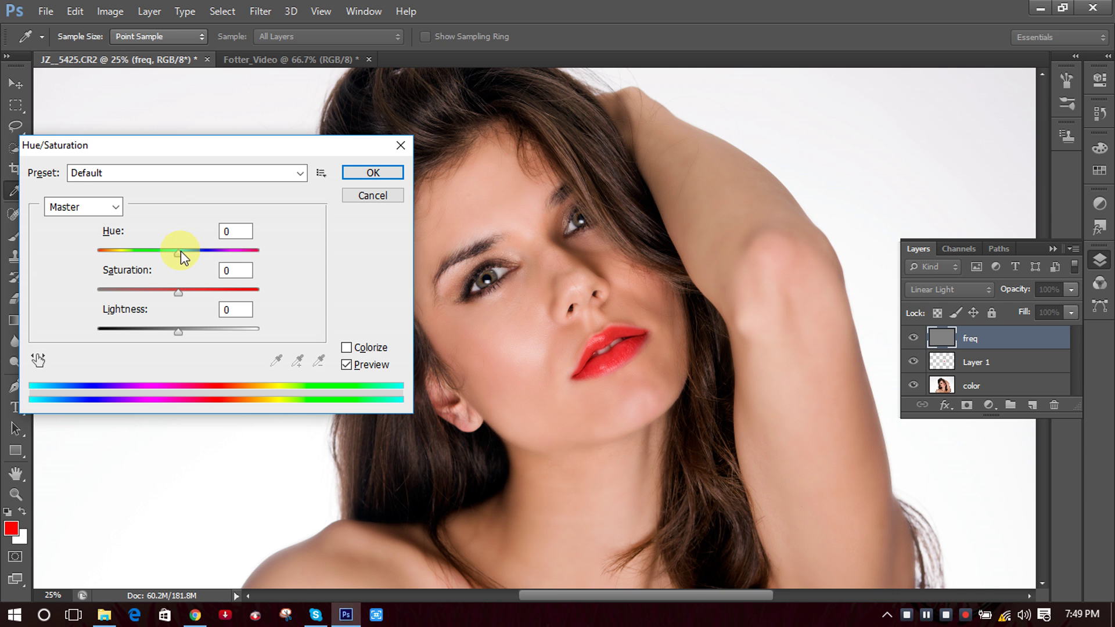
drag(179, 256, 156, 251)
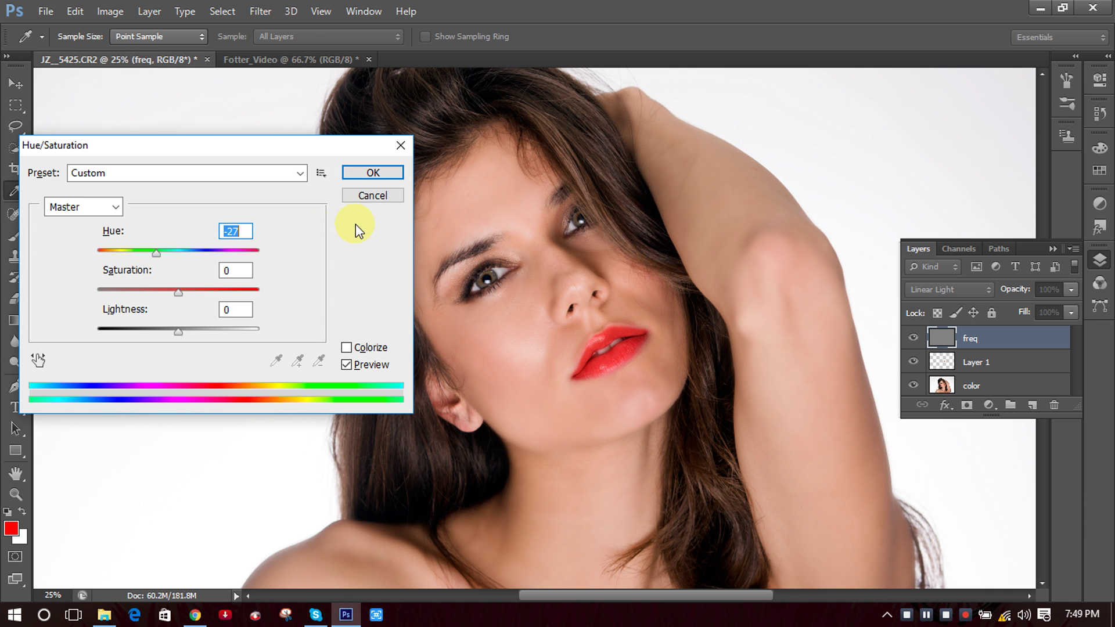
click(372, 196)
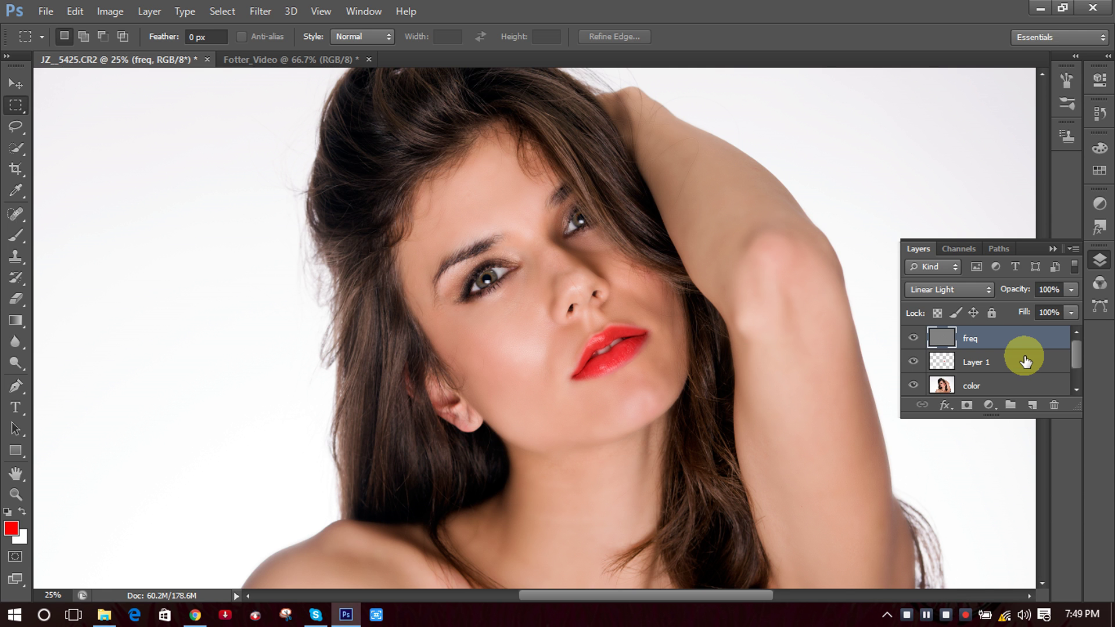
Stamp all visible layers into a new layer above freq and apply Hue/Saturation with hue +6, lightness +3 and raised saturation.
key(ctrl+shift+alt+e)
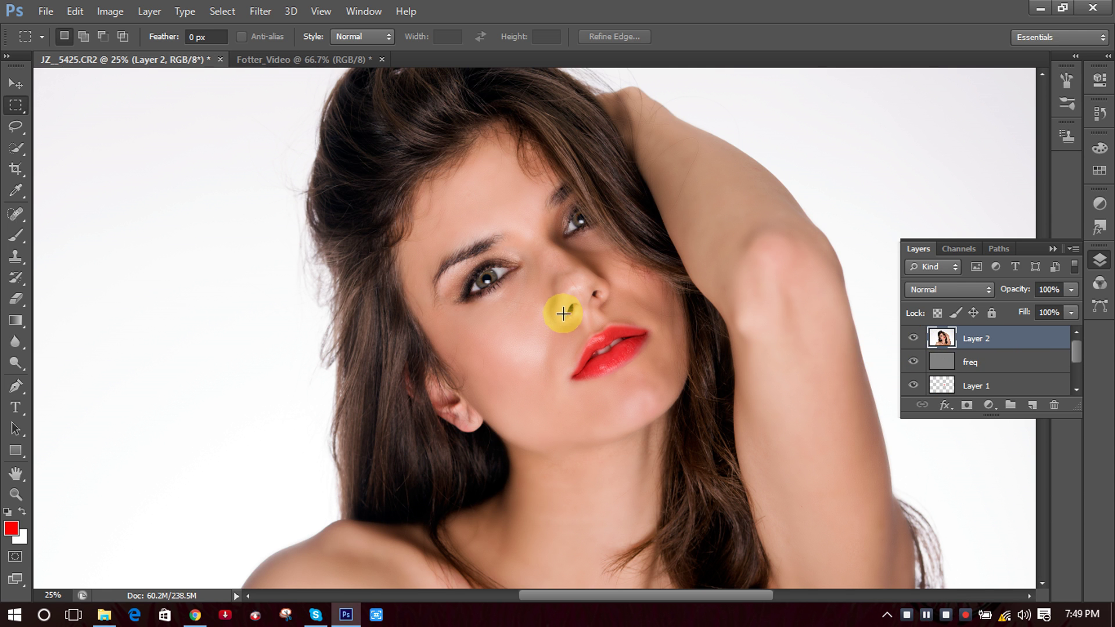
key(ctrl+u)
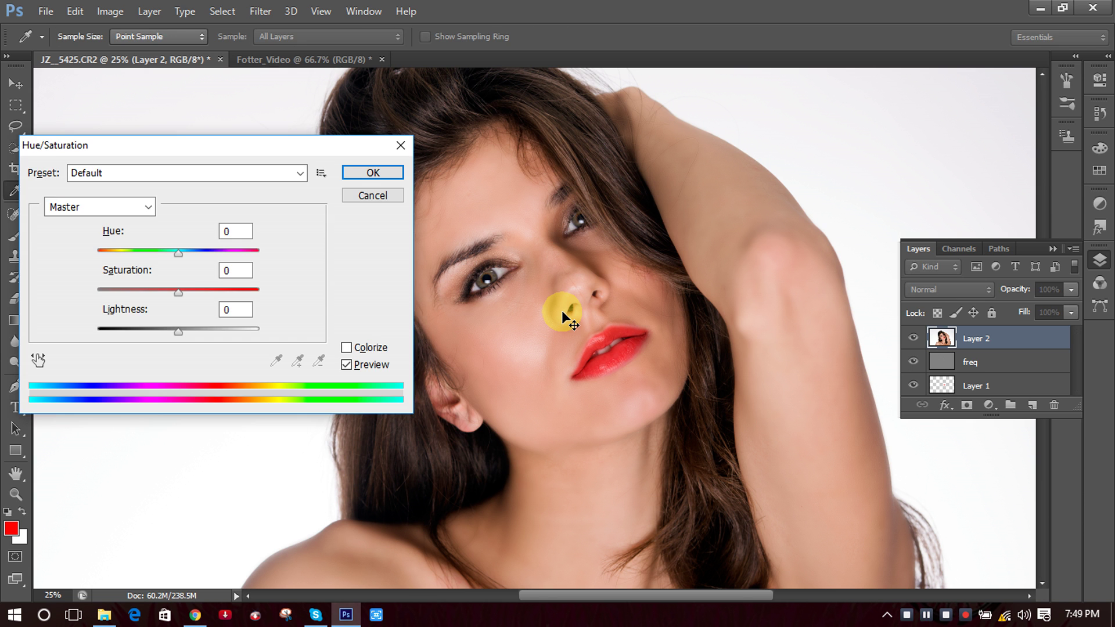
drag(258, 154, 963, 73)
drag(885, 173, 897, 173)
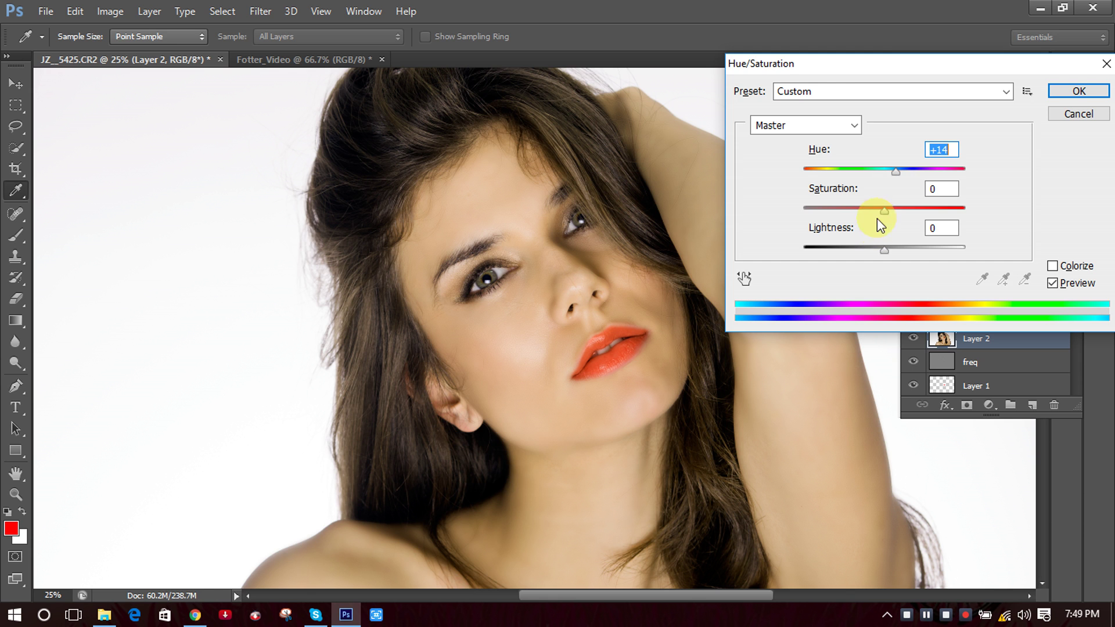
drag(885, 214, 896, 214)
drag(893, 175, 887, 176)
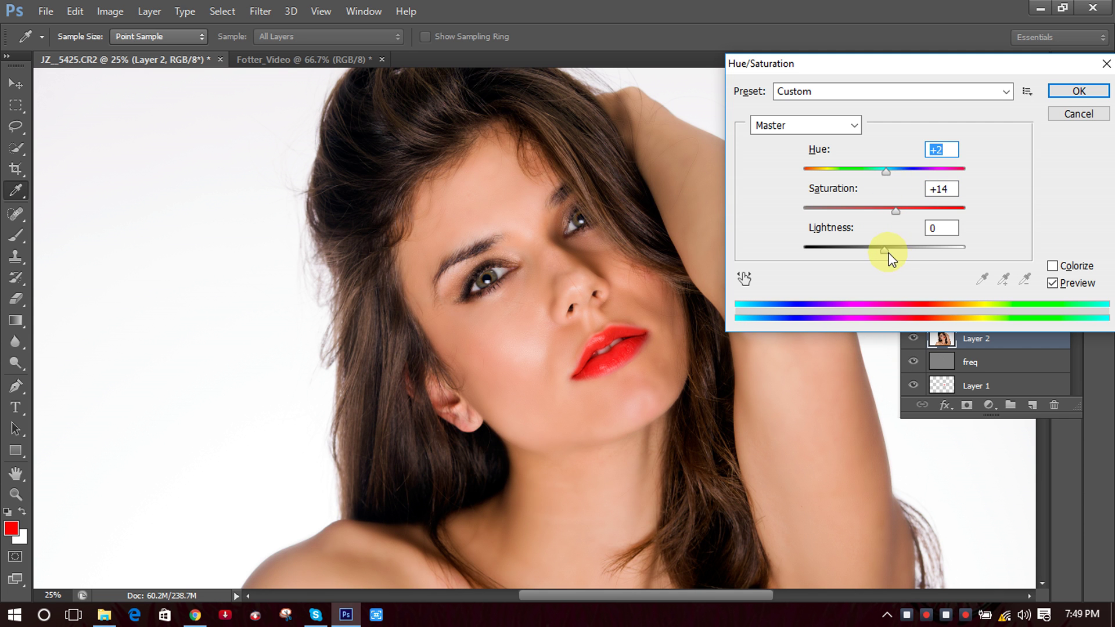
mouse_move(890, 251)
mouse_down()
mouse_move(876, 252)
mouse_move(887, 252)
mouse_up()
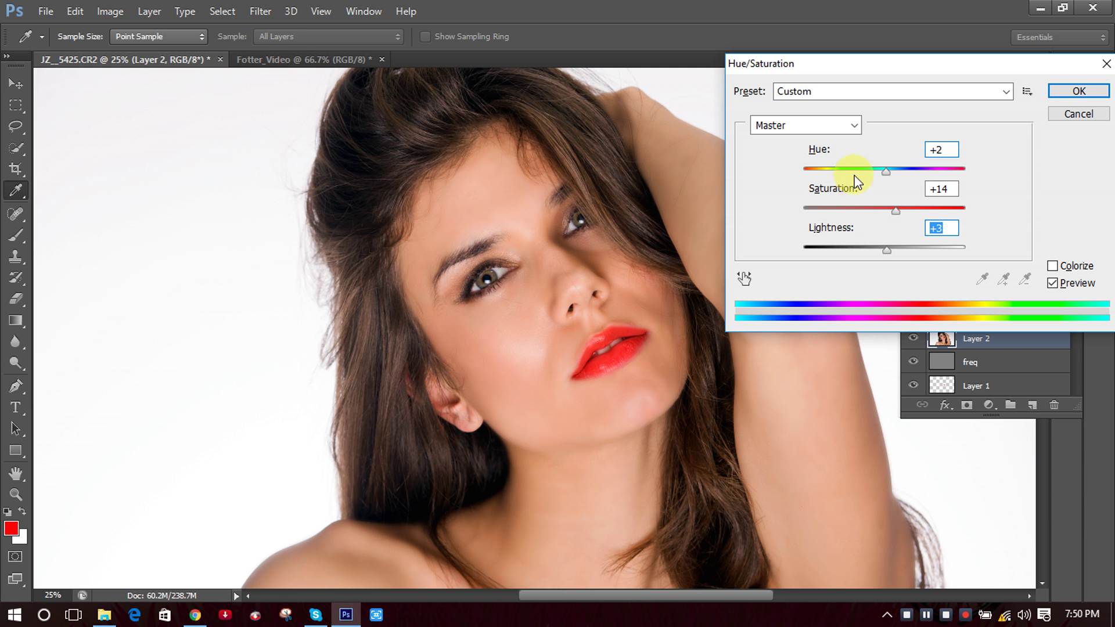
drag(887, 173, 890, 169)
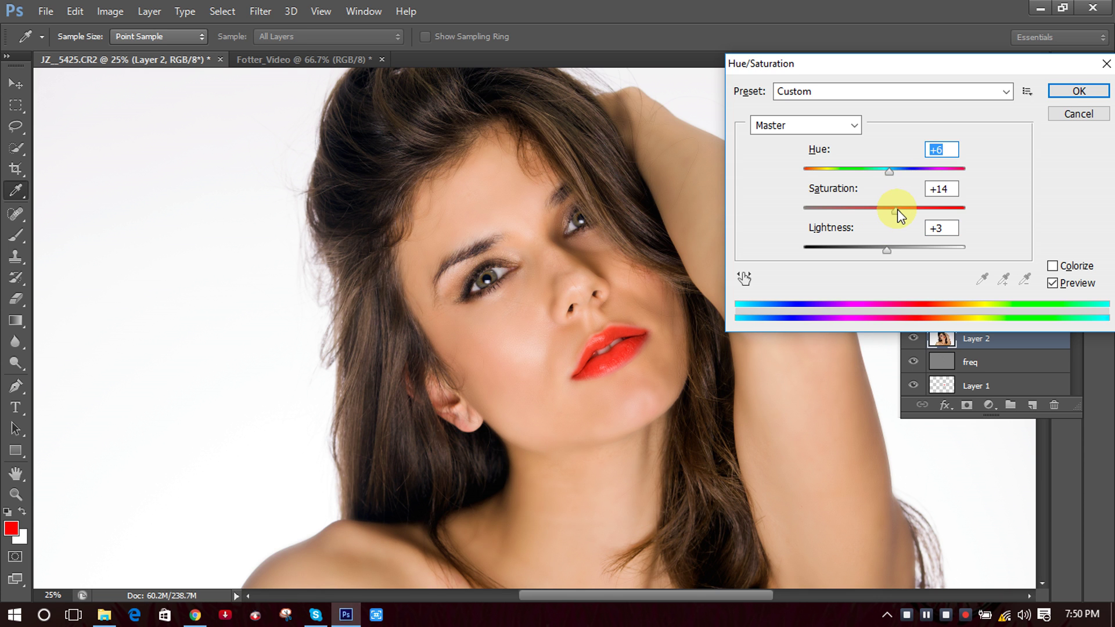
drag(897, 209, 905, 211)
click(1079, 91)
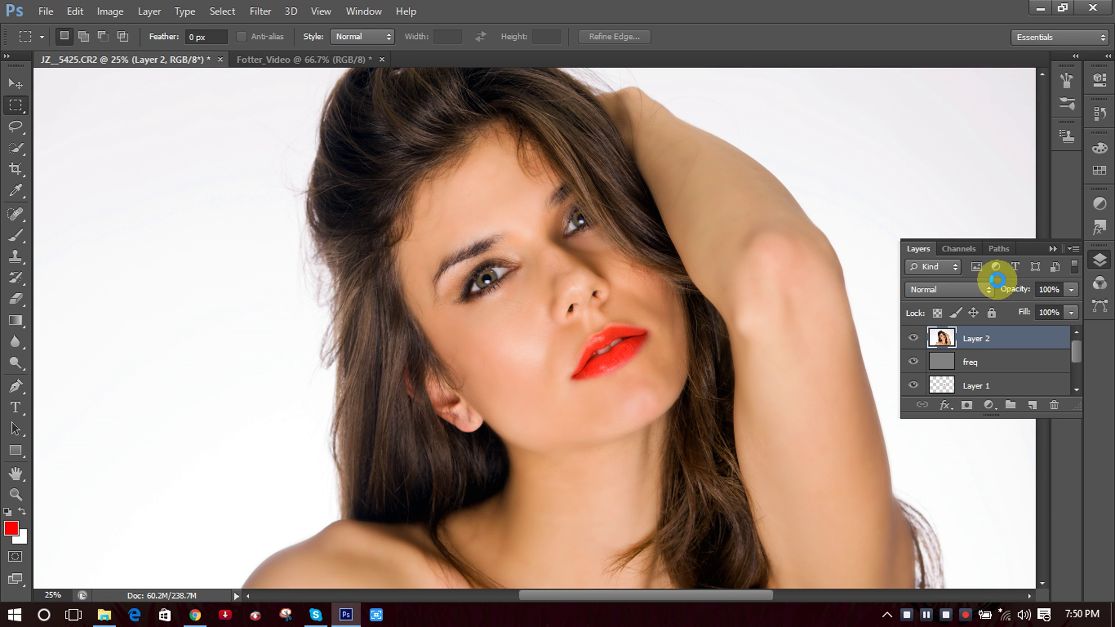
Toggle Layer 2's visibility to compare the color adjustment and examine the whole portrait.
click(915, 340)
click(914, 340)
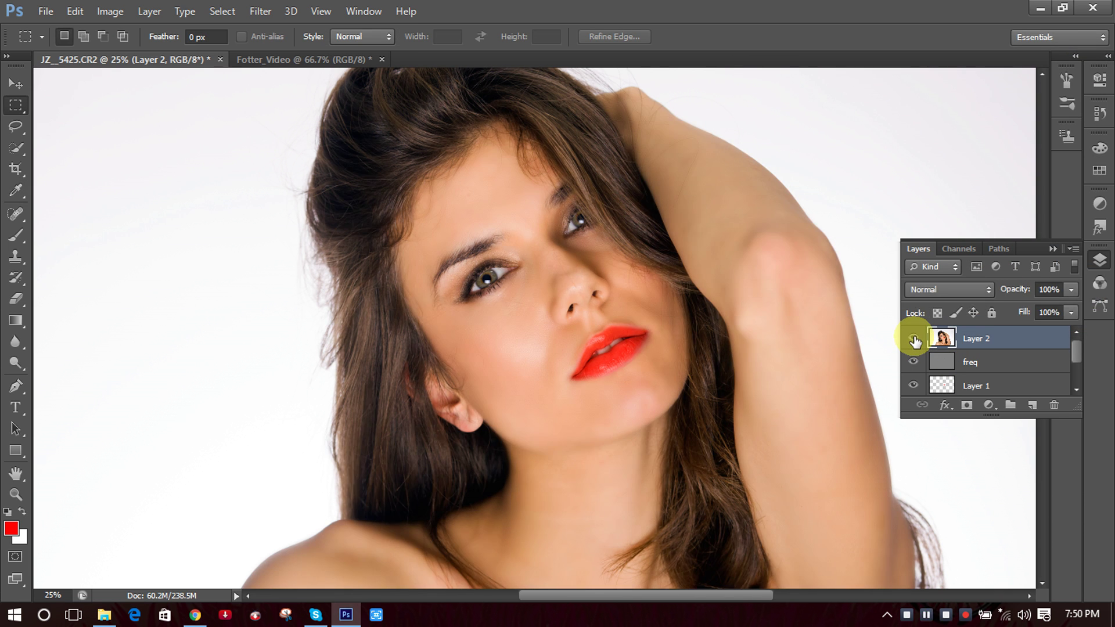
click(914, 340)
click(914, 340)
scroll(630, 391, down, 5)
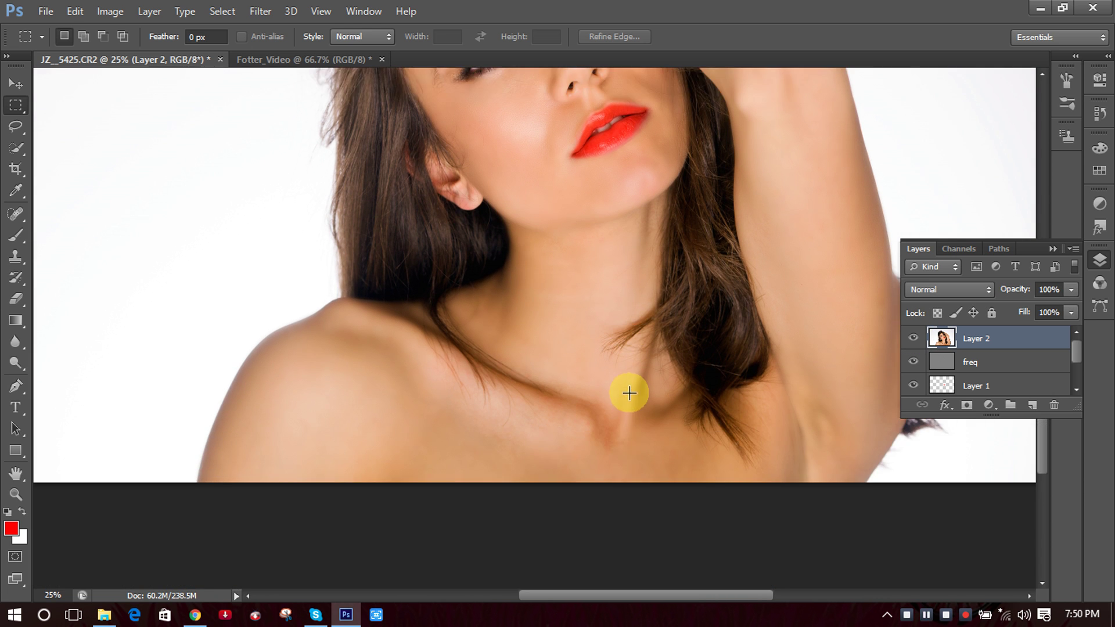
scroll(630, 403, up, 5)
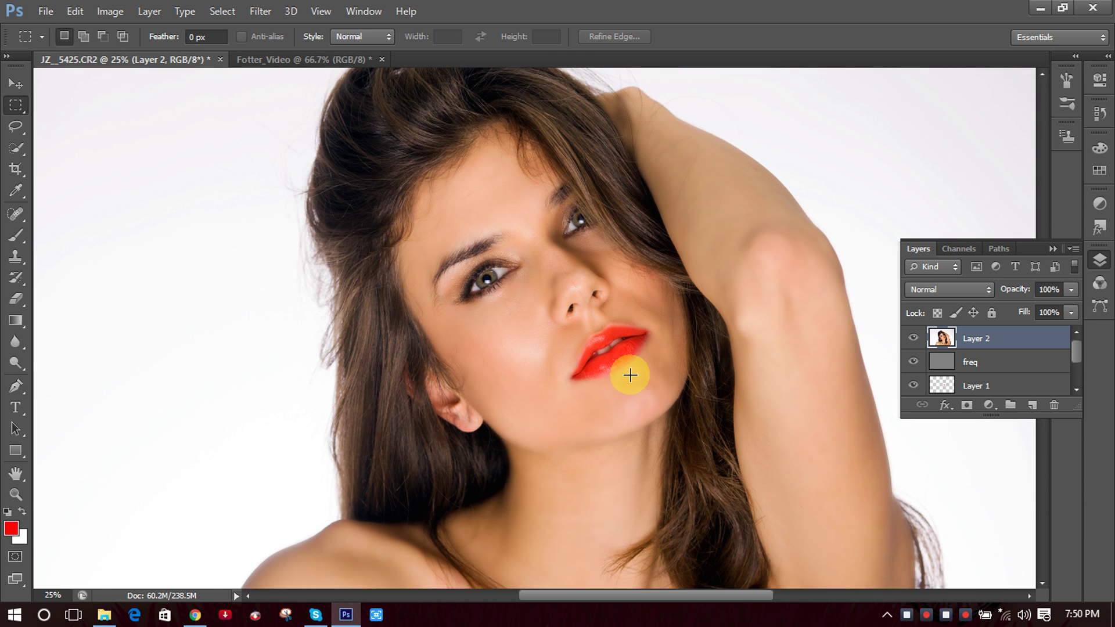
scroll(630, 376, down, 2)
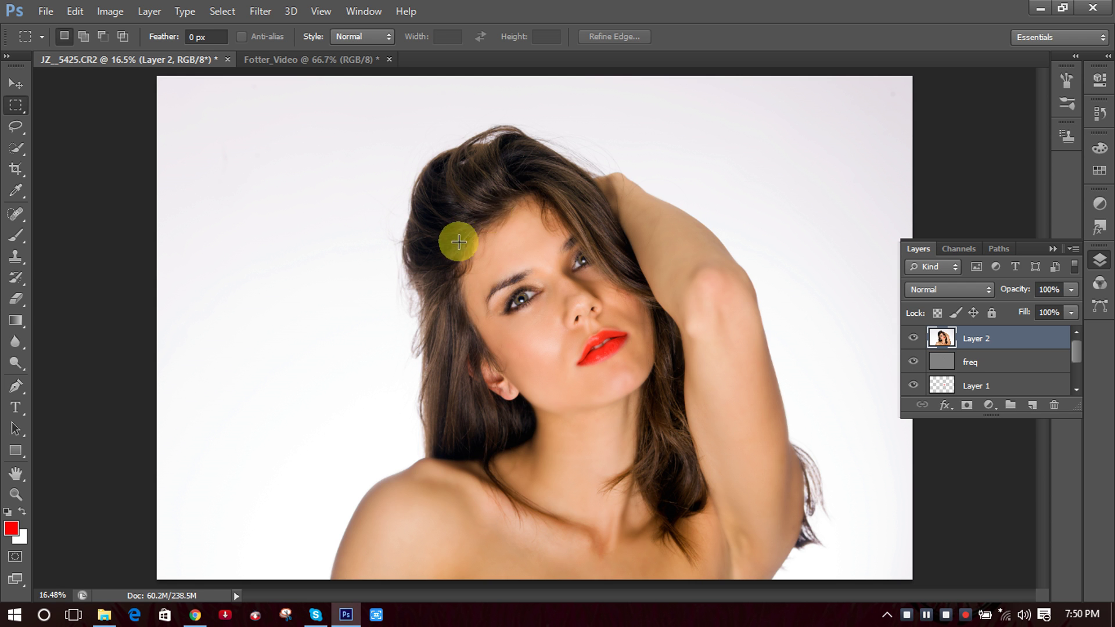
Switch to the open Fotter_Video document.
click(299, 59)
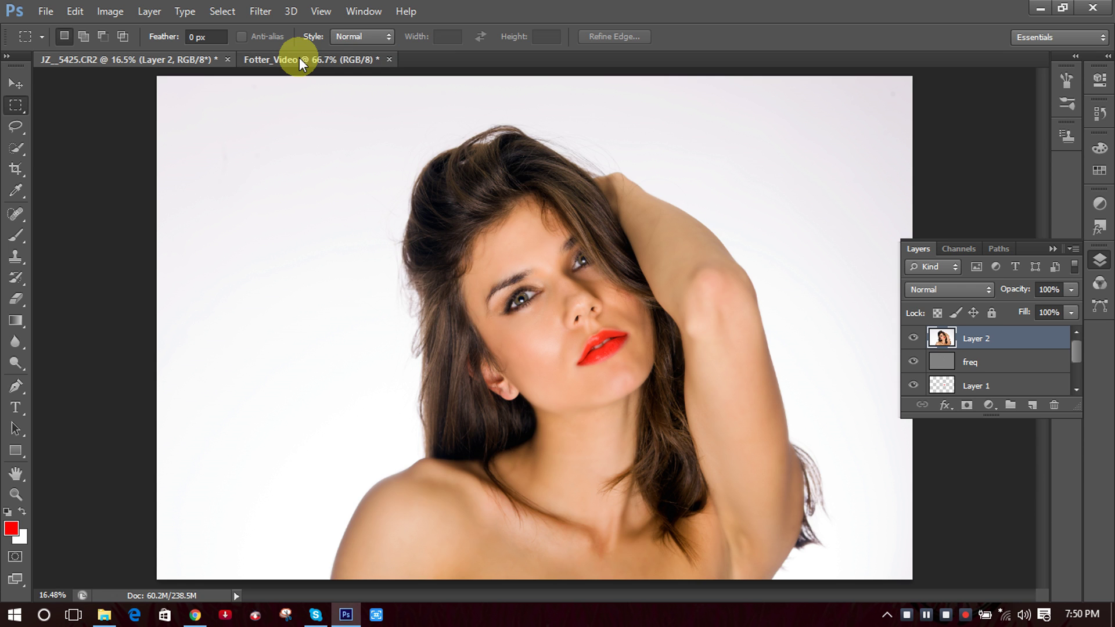